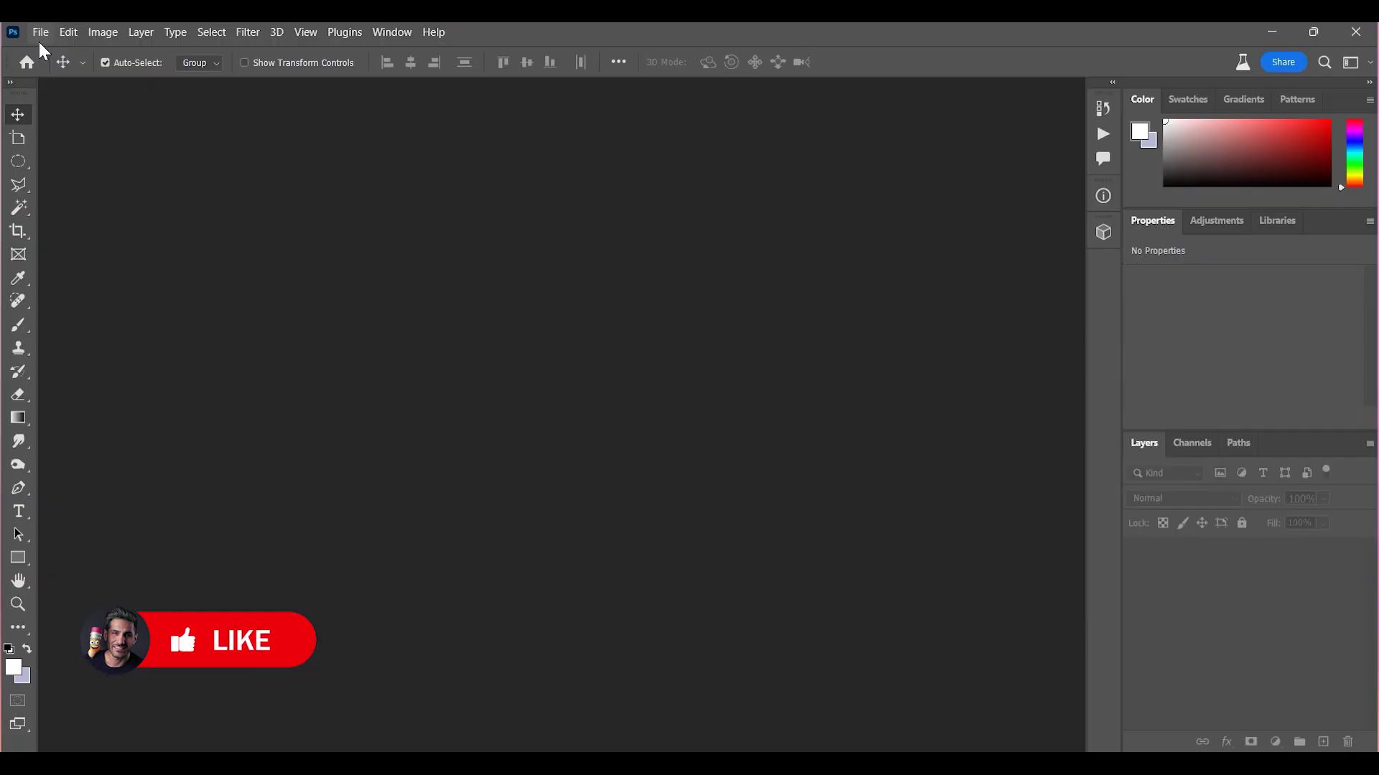
Create a new blank 5000 × 3333 px document
{"action": "left_click", "coordinate": [40, 32]}
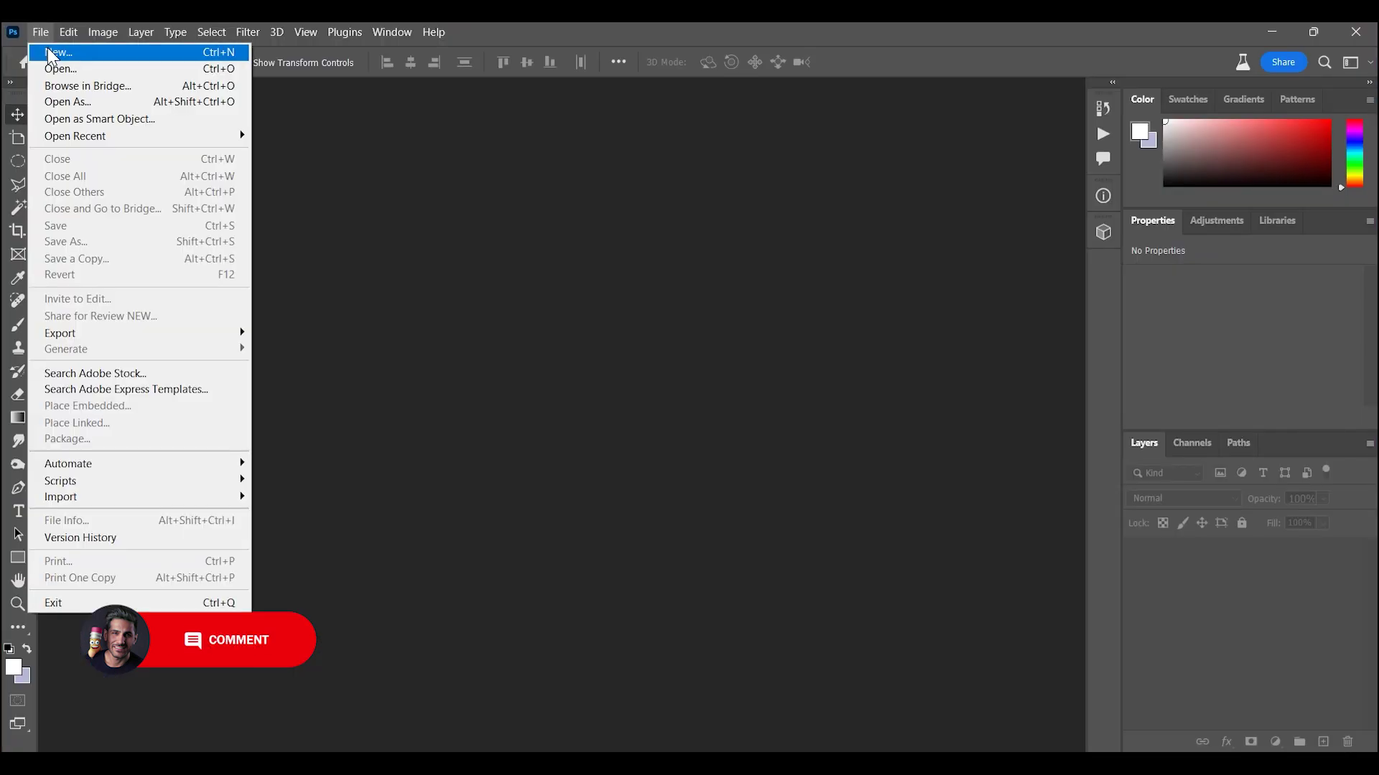
{"action": "left_click", "coordinate": [917, 220]}
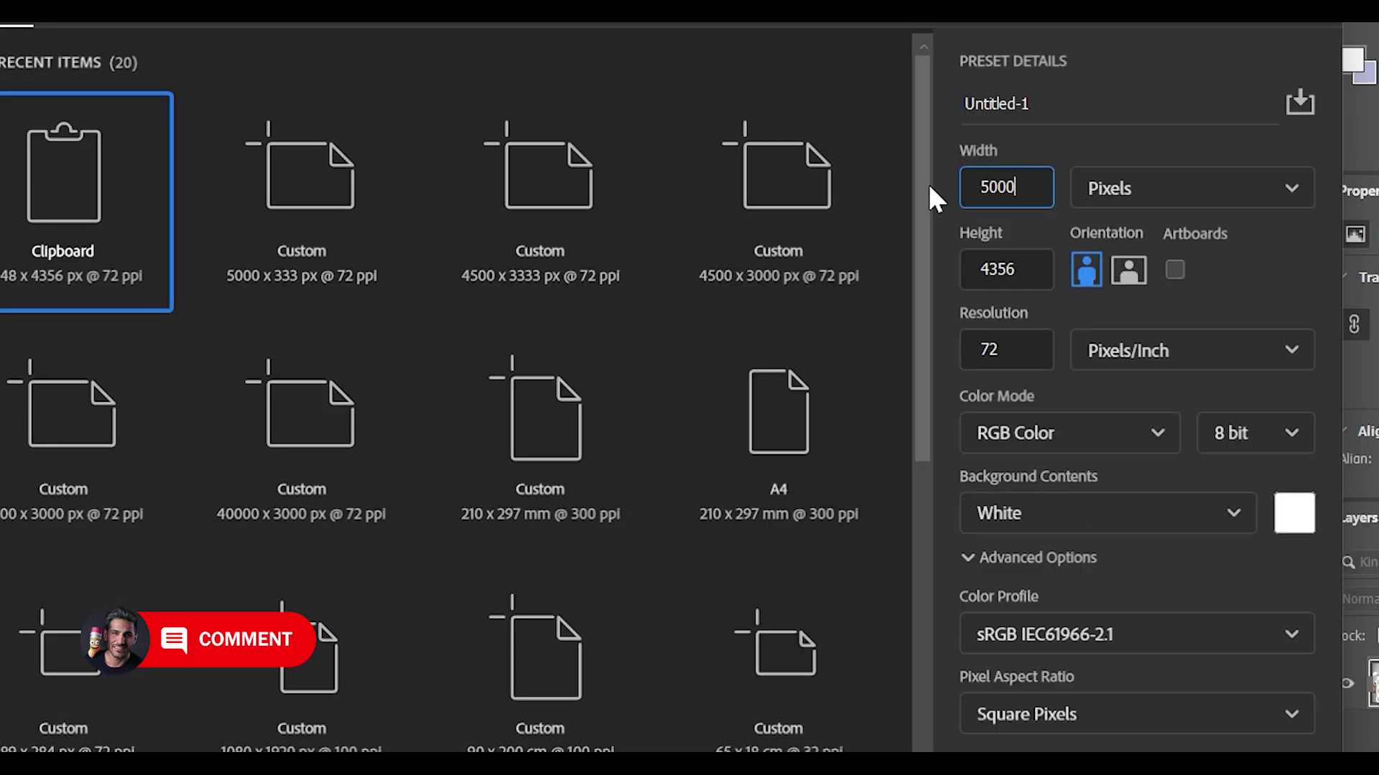
{"action": "key", "text": "Tab"}
{"action": "type", "text": "3333"}
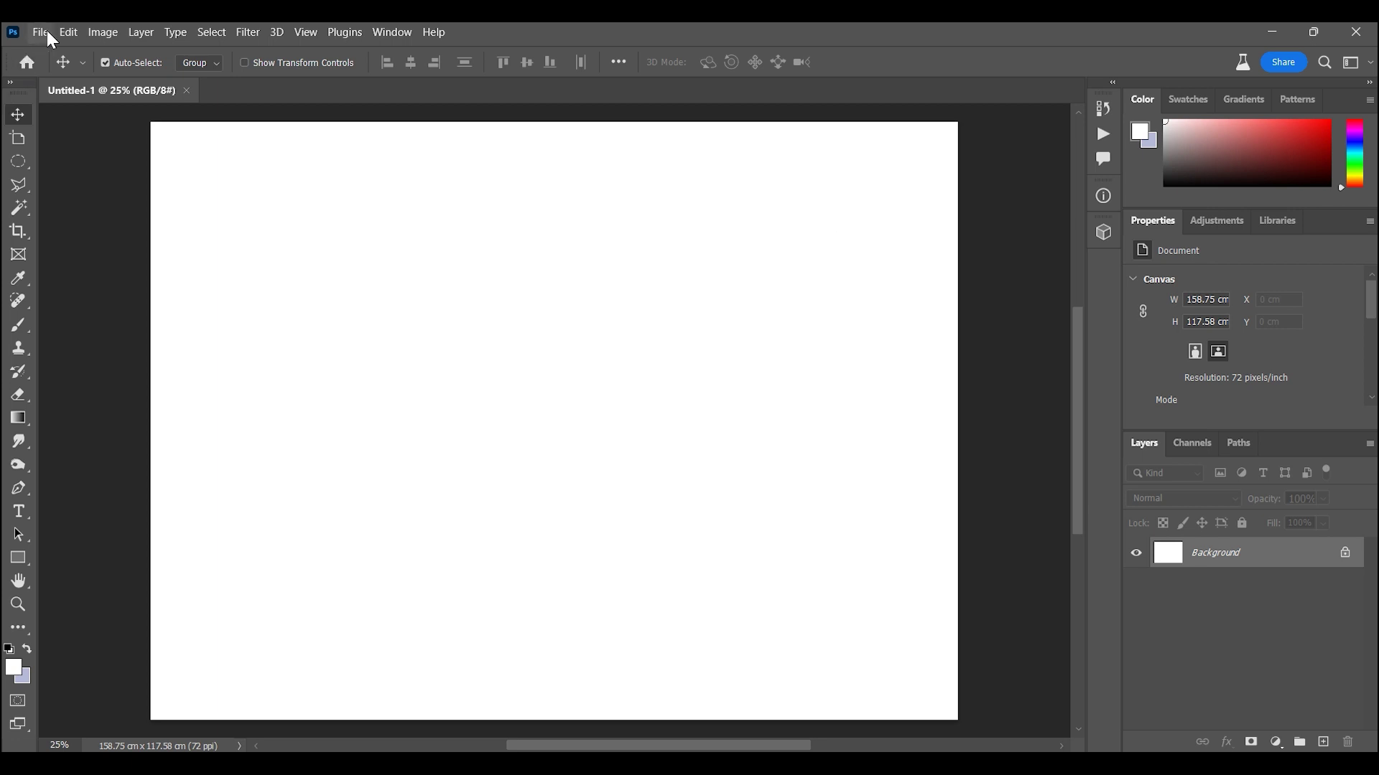
Open the portrait photo IMG_5135.jpg alongside the new canvas
{"action": "left_click", "coordinate": [42, 31]}
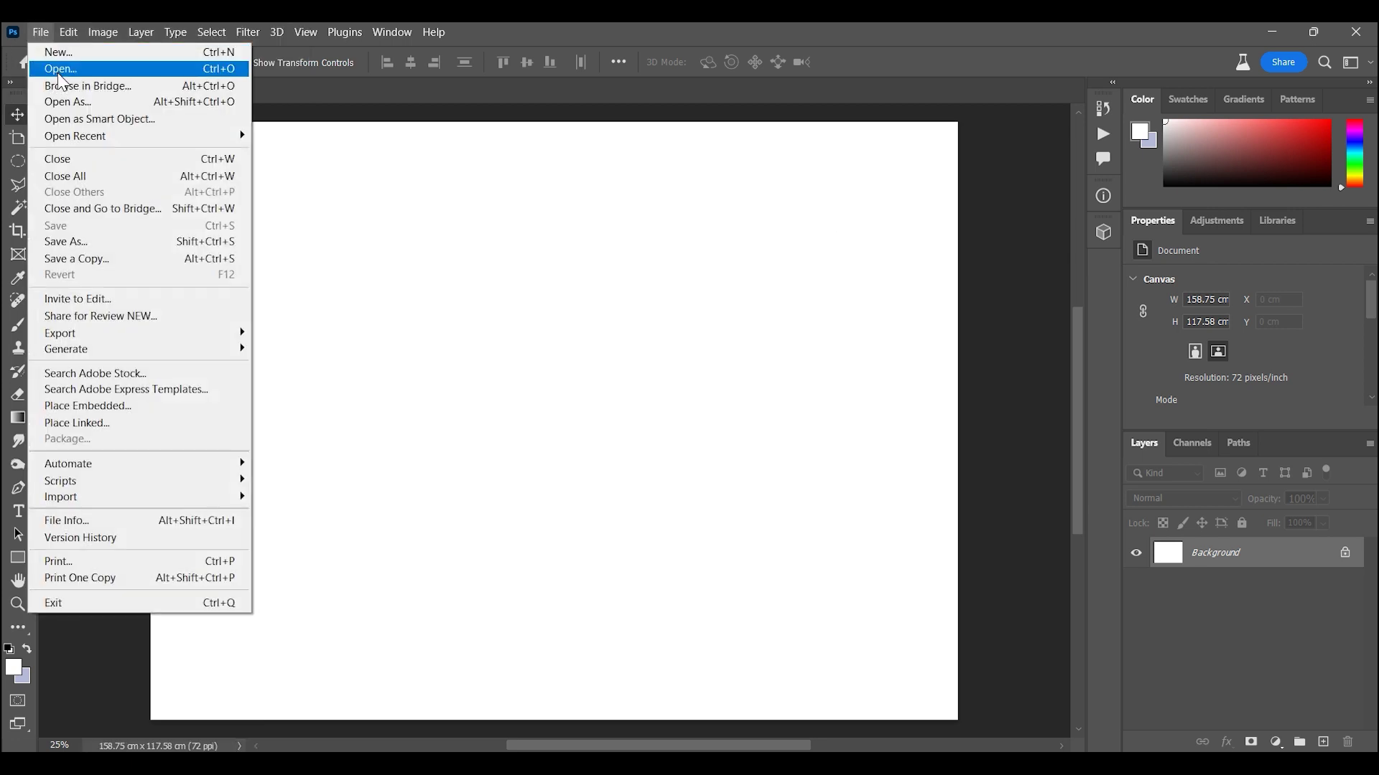
{"action": "left_click", "coordinate": [59, 69]}
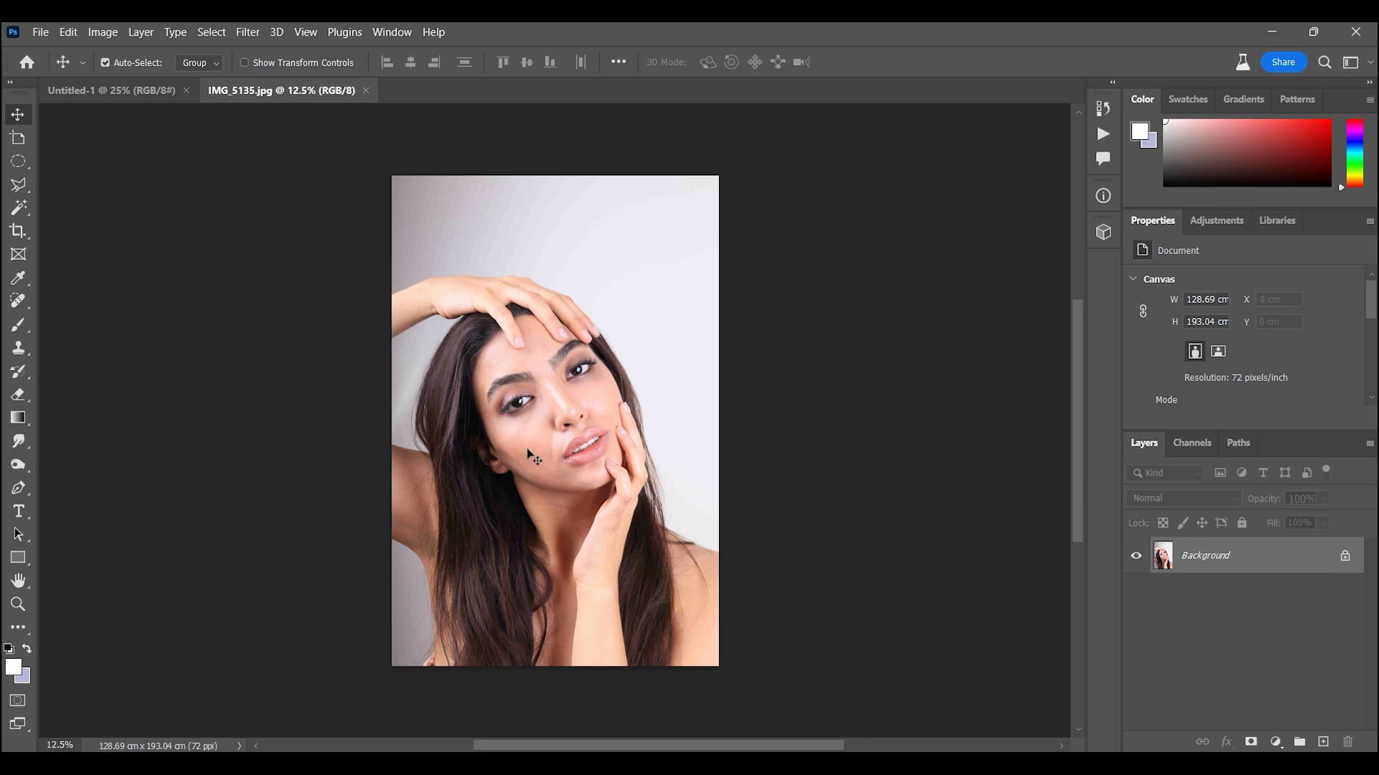
{"action": "double_click", "coordinate": [1296, 568]}
Convert the photo's Background into a normal layer and zoom in on the subject
{"action": "left_click", "coordinate": [831, 237]}
{"action": "left_click", "coordinate": [18, 604]}
{"action": "left_click", "coordinate": [458, 220]}
{"action": "left_click_drag", "start_coordinate": [458, 220], "coordinate": [689, 201]}
Trace the woman's outline with the Pen tool along the hand, finger and hair edge
{"action": "key", "text": "p"}
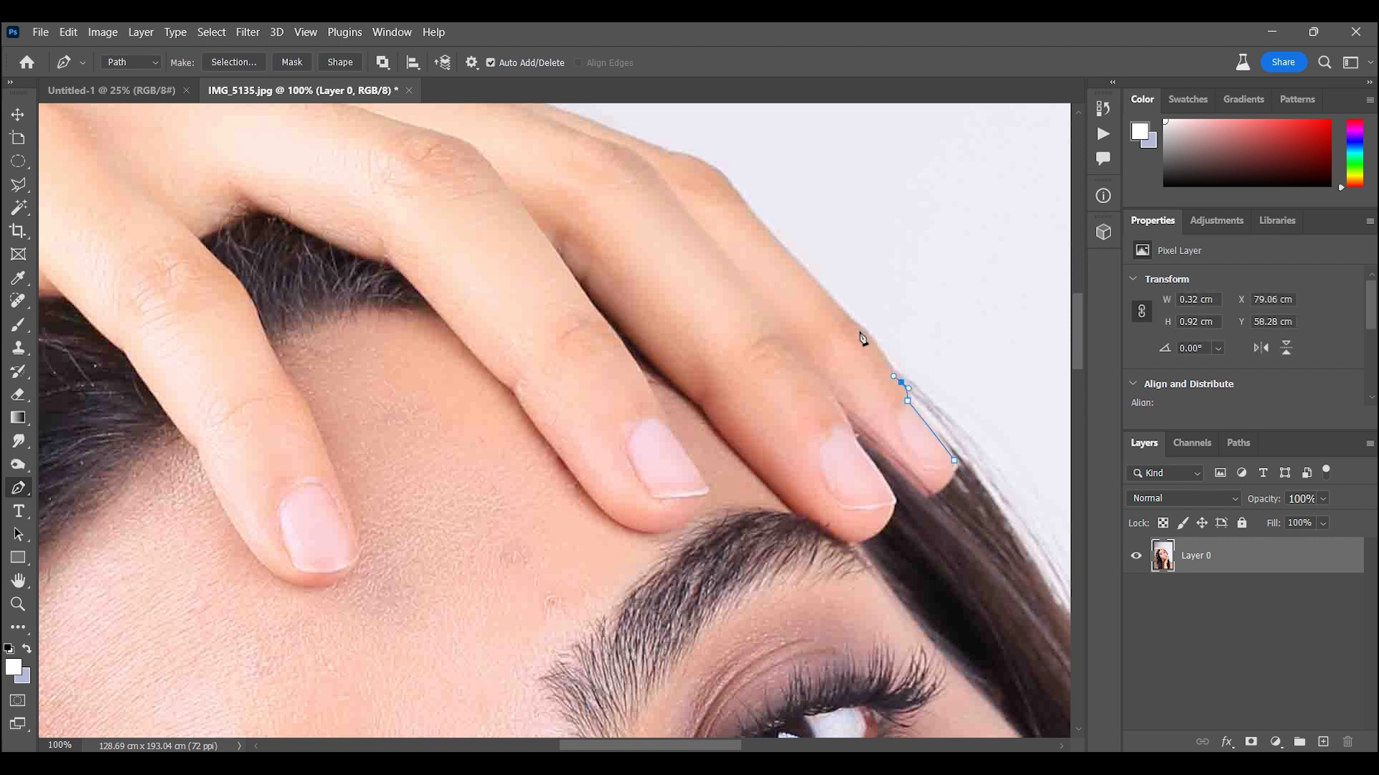
{"action": "left_click_drag", "start_coordinate": [836, 310], "coordinate": [928, 494]}
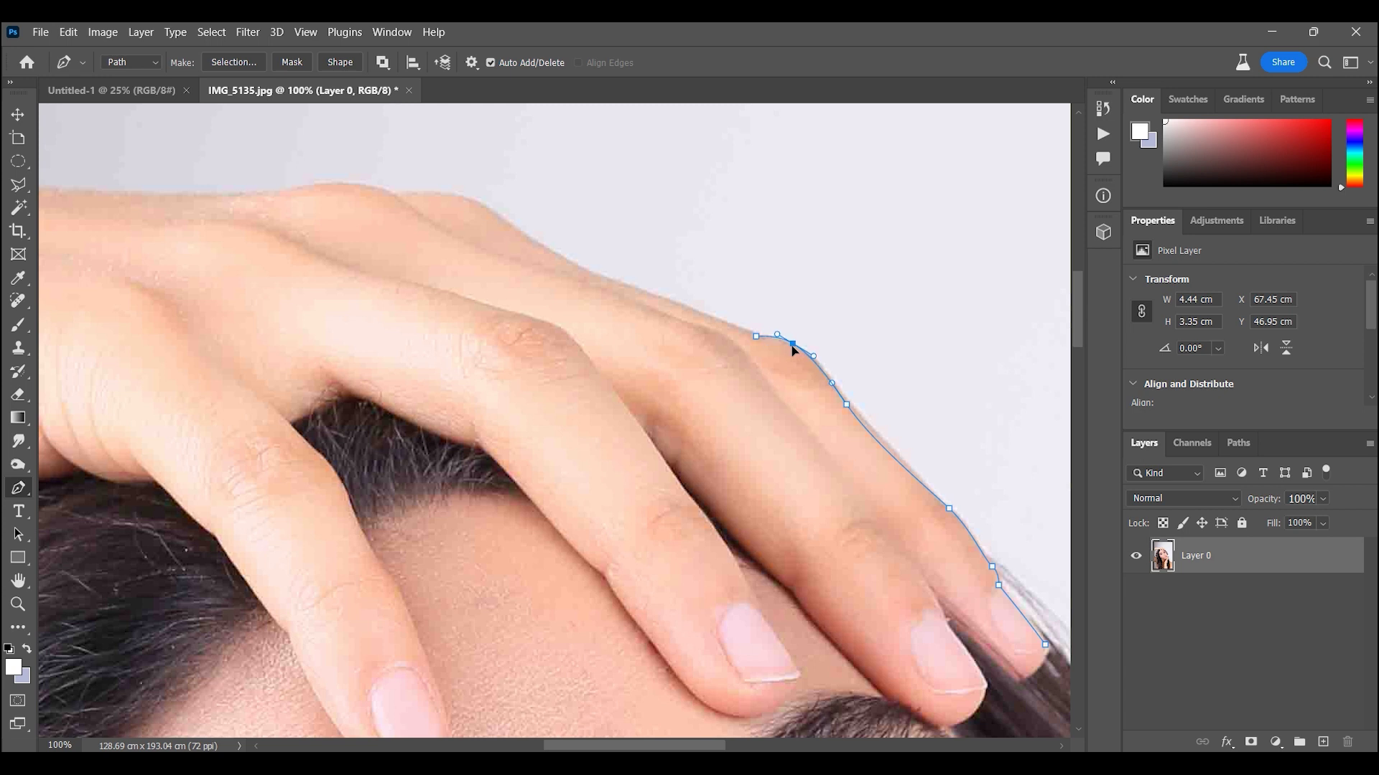
{"action": "scroll", "coordinate": [797, 366], "scroll_direction": "down", "scroll_amount": 2}
{"action": "scroll", "coordinate": [806, 394], "scroll_direction": "up", "scroll_amount": 2}
{"action": "scroll", "coordinate": [609, 354], "scroll_direction": "up", "scroll_amount": 2}
{"action": "mouse_move", "coordinate": [362, 343]}
{"action": "left_mouse_down"}
{"action": "mouse_move", "coordinate": [673, 455]}
{"action": "mouse_move", "coordinate": [703, 431]}
{"action": "left_mouse_up"}
{"action": "mouse_move", "coordinate": [713, 486]}
{"action": "left_mouse_down"}
{"action": "mouse_move", "coordinate": [680, 525]}
{"action": "mouse_move", "coordinate": [800, 332]}
{"action": "mouse_move", "coordinate": [923, 524]}
{"action": "left_mouse_up"}
Continue the pen outline around the neck, shoulder, lips and remaining hair edge
{"action": "key", "text": "ctrl+0"}
{"action": "key", "text": "z"}
{"action": "scroll", "coordinate": [211, 498], "scroll_direction": "up", "scroll_amount": 3}
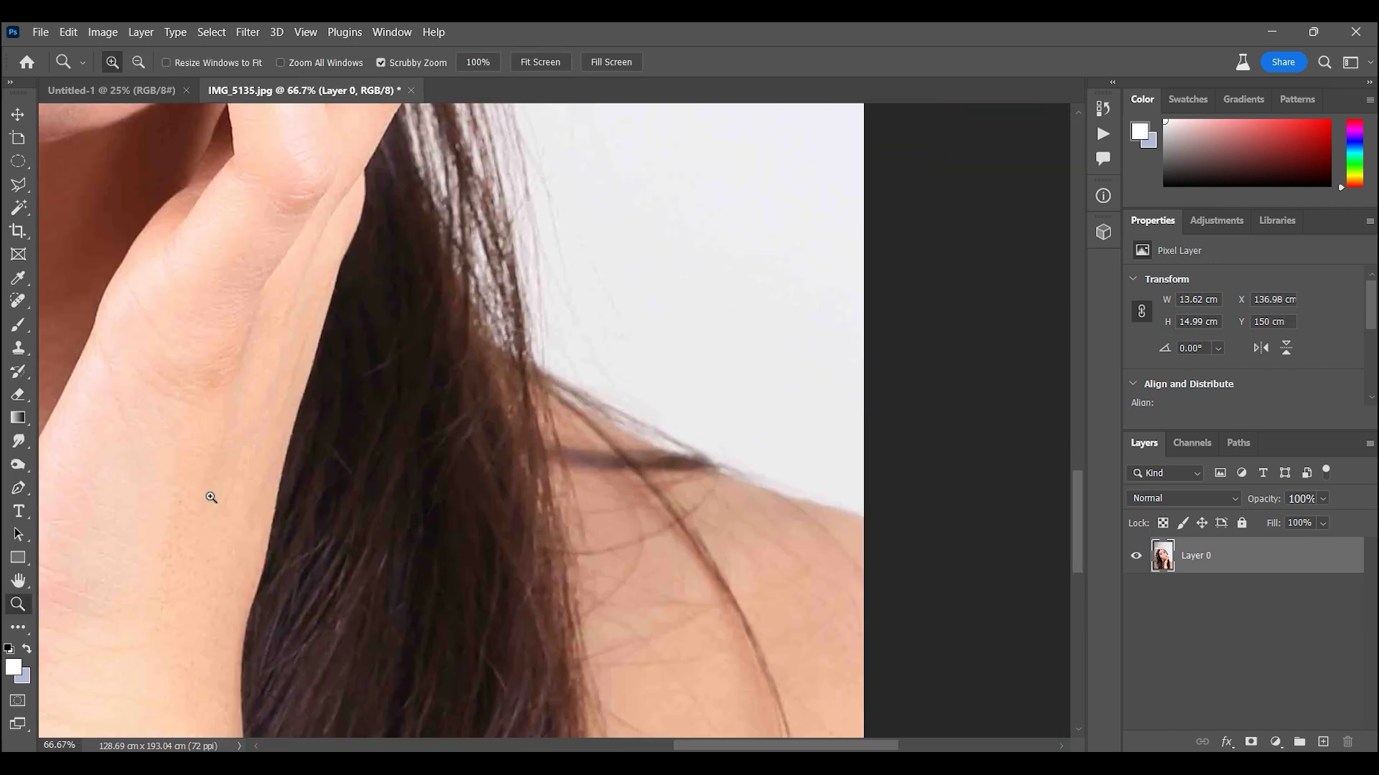
{"action": "key", "text": "p"}
{"action": "key", "text": "ctrl+1"}
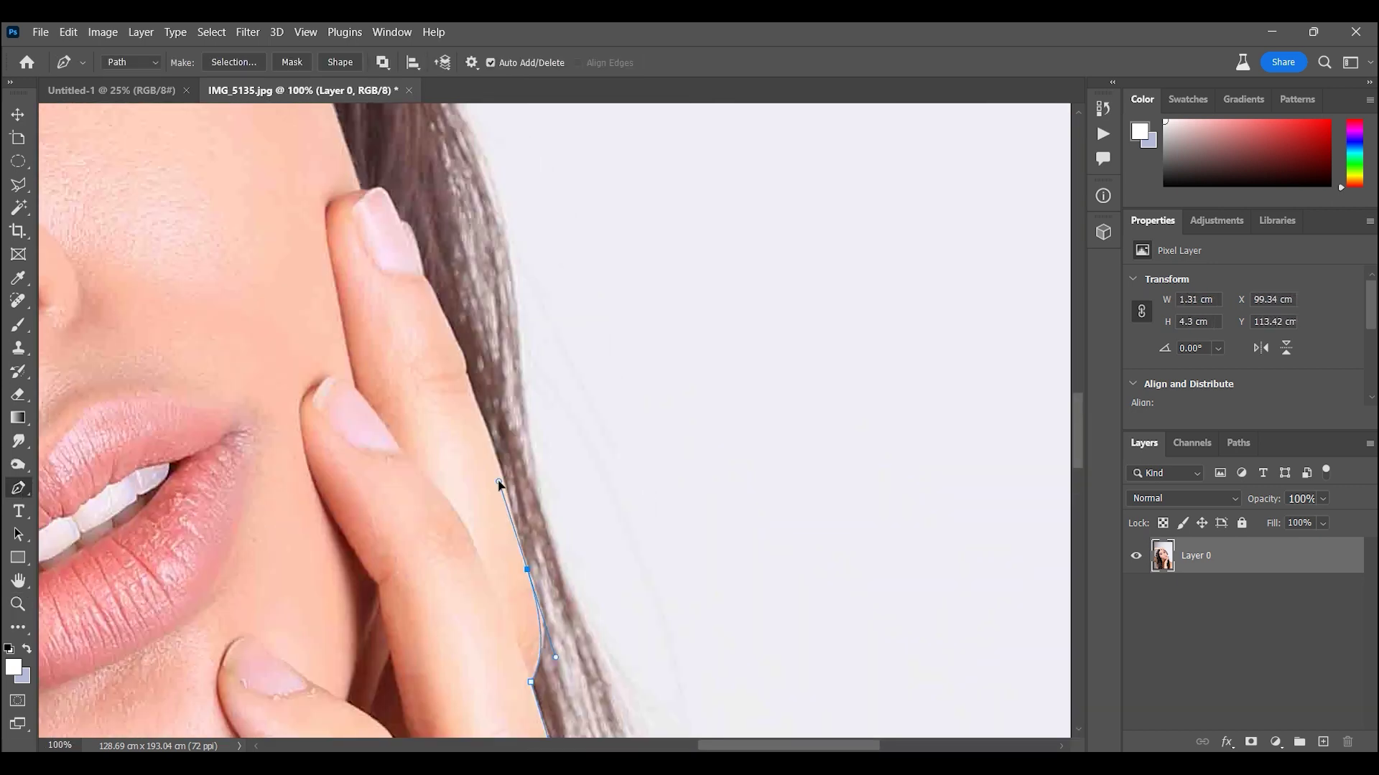
{"action": "scroll", "coordinate": [500, 485], "scroll_direction": "up", "scroll_amount": 1}
{"action": "scroll", "coordinate": [431, 474], "scroll_direction": "up", "scroll_amount": 1}
{"action": "scroll", "coordinate": [400, 468], "scroll_direction": "up", "scroll_amount": 1}
{"action": "scroll", "coordinate": [464, 467], "scroll_direction": "up", "scroll_amount": 1}
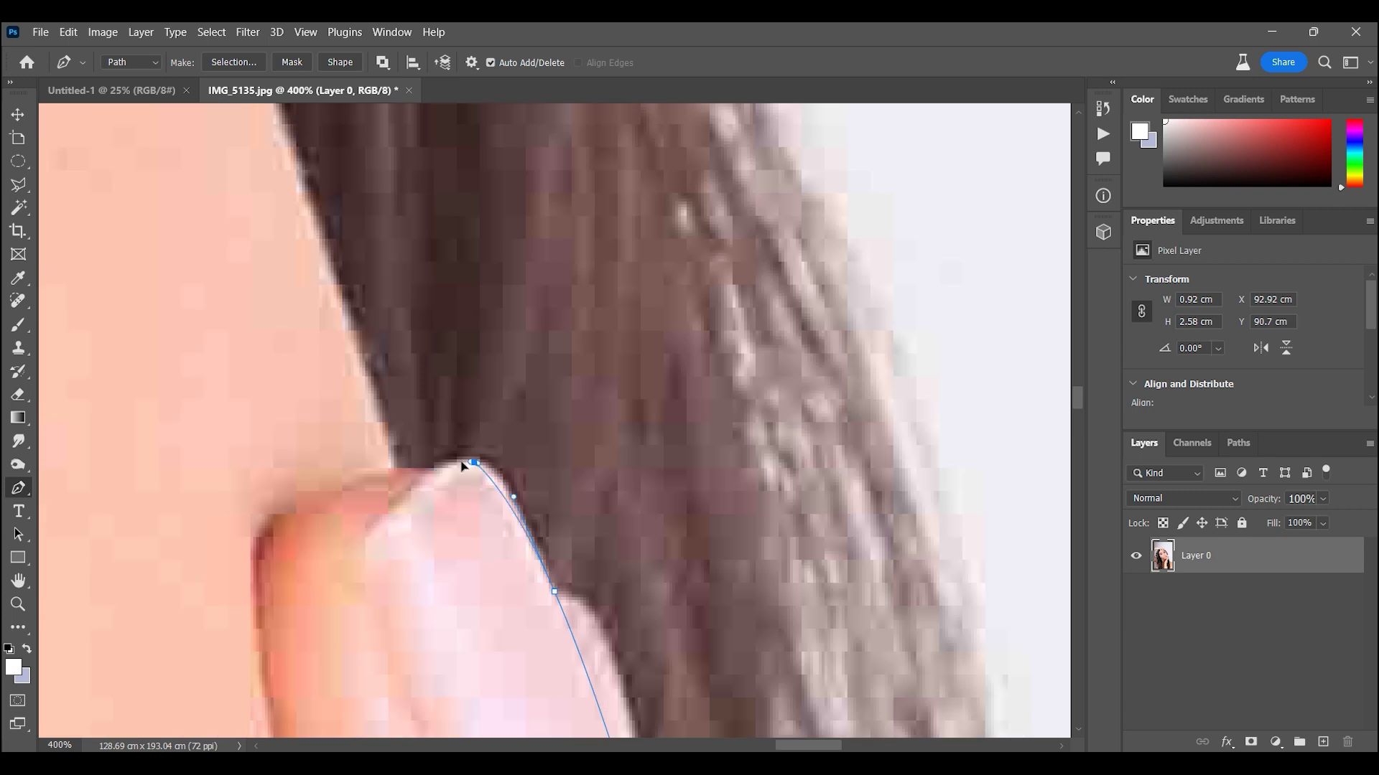
{"action": "scroll", "coordinate": [287, 482], "scroll_direction": "down", "scroll_amount": 3}
{"action": "scroll", "coordinate": [342, 355], "scroll_direction": "up", "scroll_amount": 2}
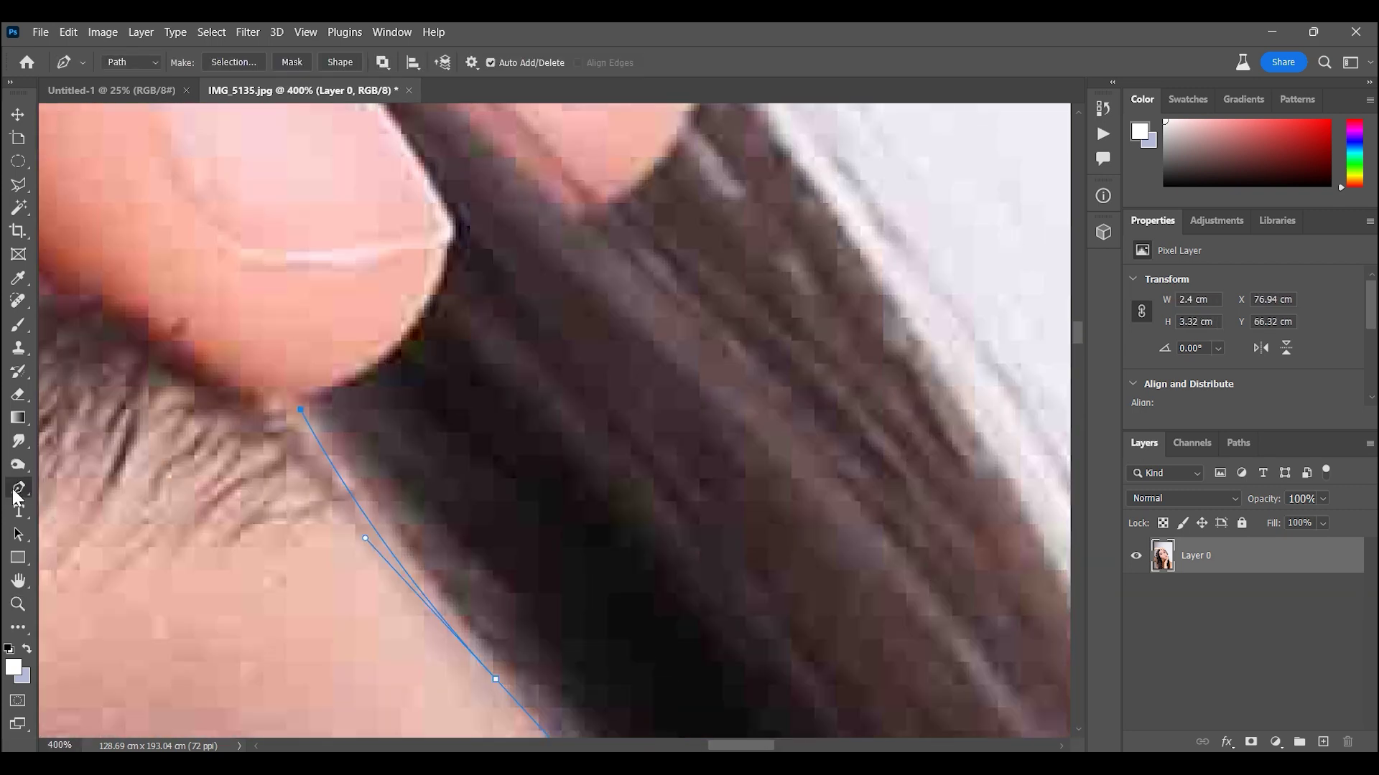
{"action": "scroll", "coordinate": [431, 431], "scroll_direction": "down", "scroll_amount": 1}
{"action": "scroll", "coordinate": [502, 502], "scroll_direction": "down", "scroll_amount": 6}
{"action": "scroll", "coordinate": [721, 586], "scroll_direction": "up", "scroll_amount": 4}
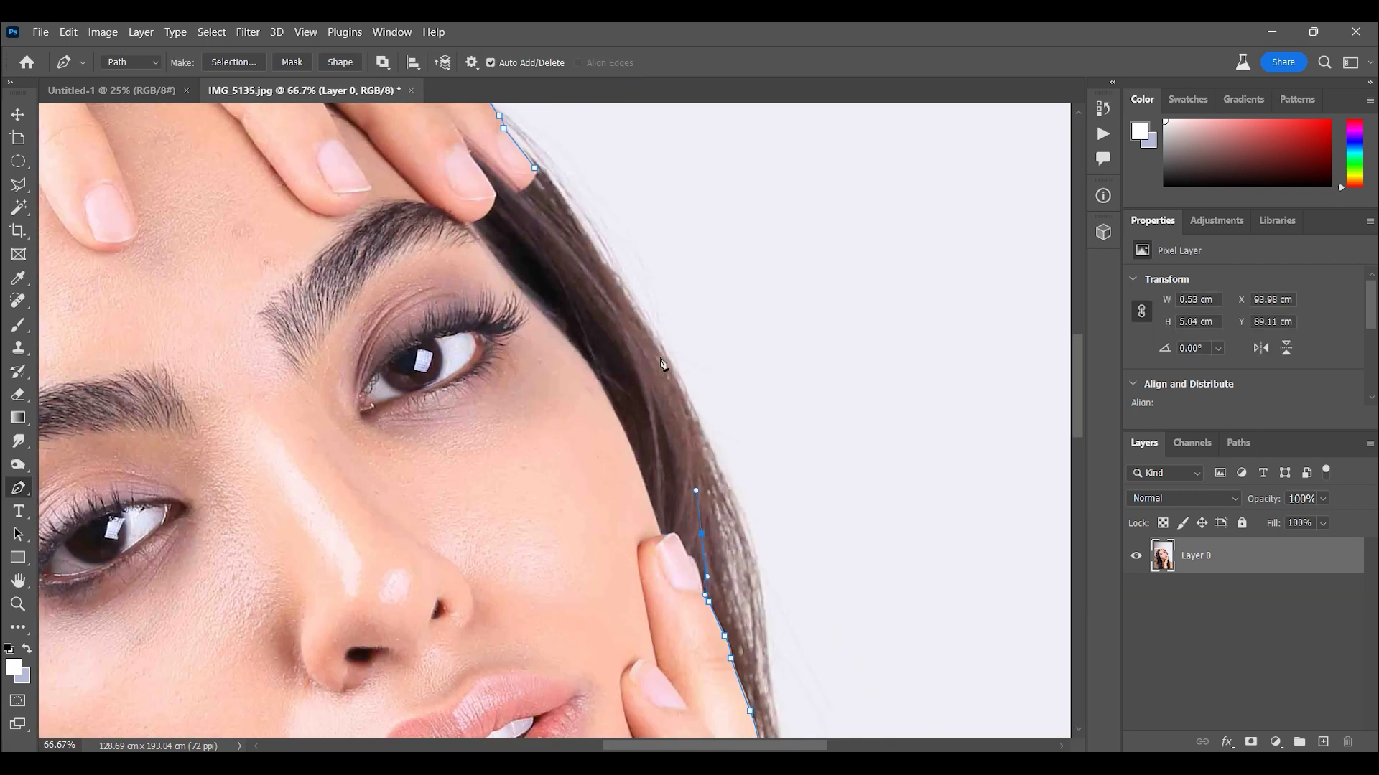
{"action": "left_click_drag", "start_coordinate": [580, 207], "coordinate": [648, 340]}
Turn the traced path into a selection, cut the woman out, and paste her into Untitled-1
{"action": "left_click", "coordinate": [233, 62]}
{"action": "left_click", "coordinate": [783, 210]}
{"action": "key", "text": "ctrl+0"}
{"action": "key", "text": "Delete"}
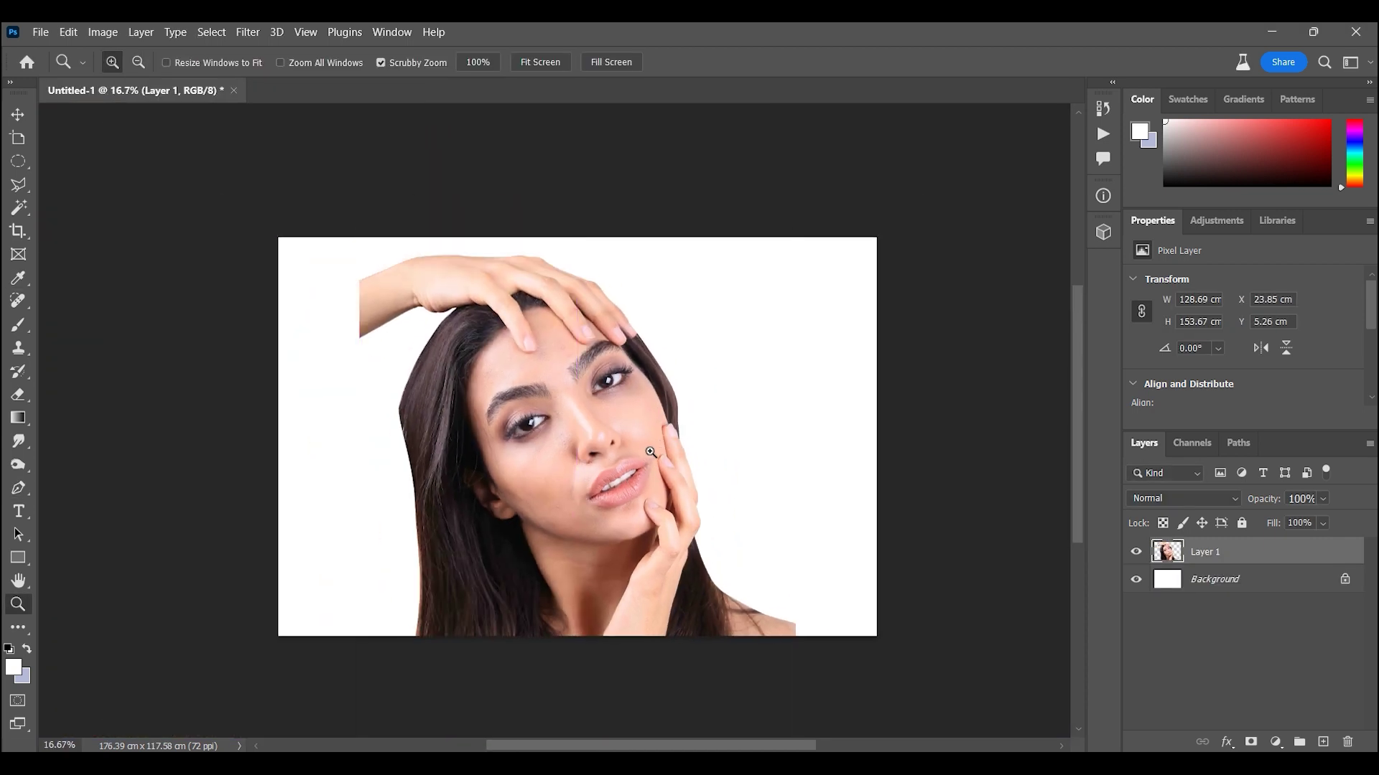
Scale the portrait layer up to about 115% with Free Transform
{"action": "left_click", "coordinate": [617, 410]}
{"action": "left_click", "coordinate": [786, 450], "text": "alt"}
{"action": "key", "text": "ctrl+t"}
{"action": "mouse_move", "coordinate": [826, 733]}
{"action": "left_mouse_down"}
{"action": "mouse_move", "coordinate": [930, 655]}
{"action": "mouse_move", "coordinate": [883, 638]}
{"action": "left_mouse_up"}
{"action": "key", "text": "Return"}
Duplicate the portrait as Layer 1 copy and zoom in on the face
{"action": "key", "text": "ctrl+plus"}
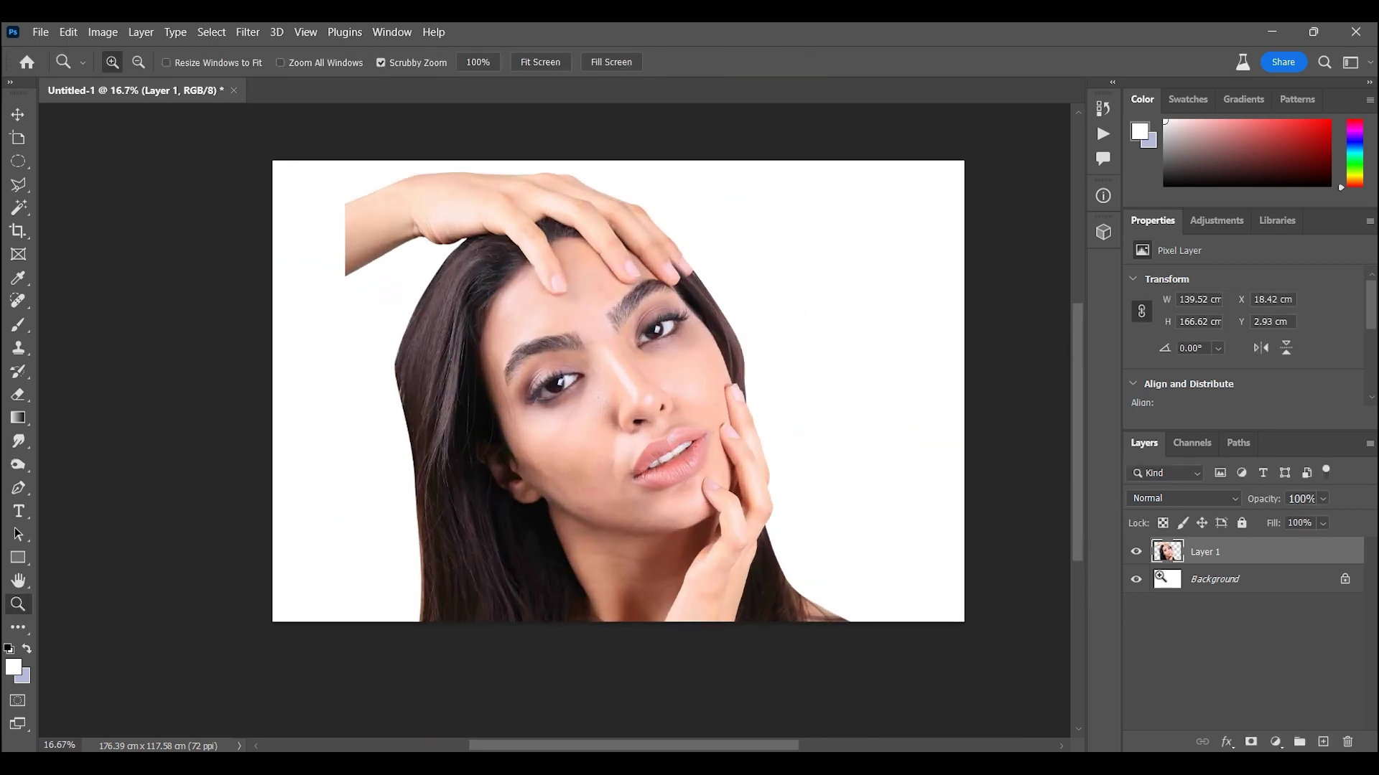
{"action": "key", "text": "ctrl+j"}
{"action": "left_click", "coordinate": [717, 369]}
{"action": "left_click", "coordinate": [722, 334]}
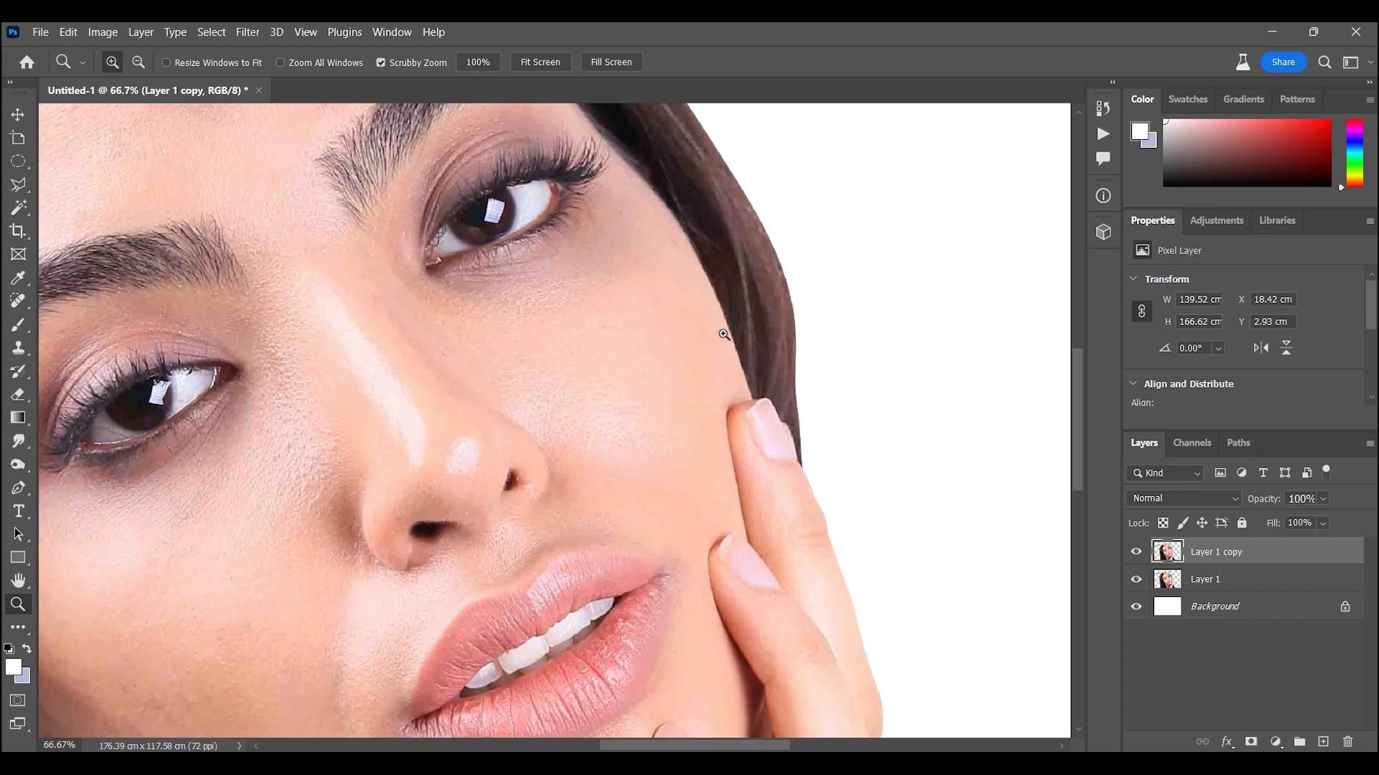
{"action": "left_click", "coordinate": [20, 489]}
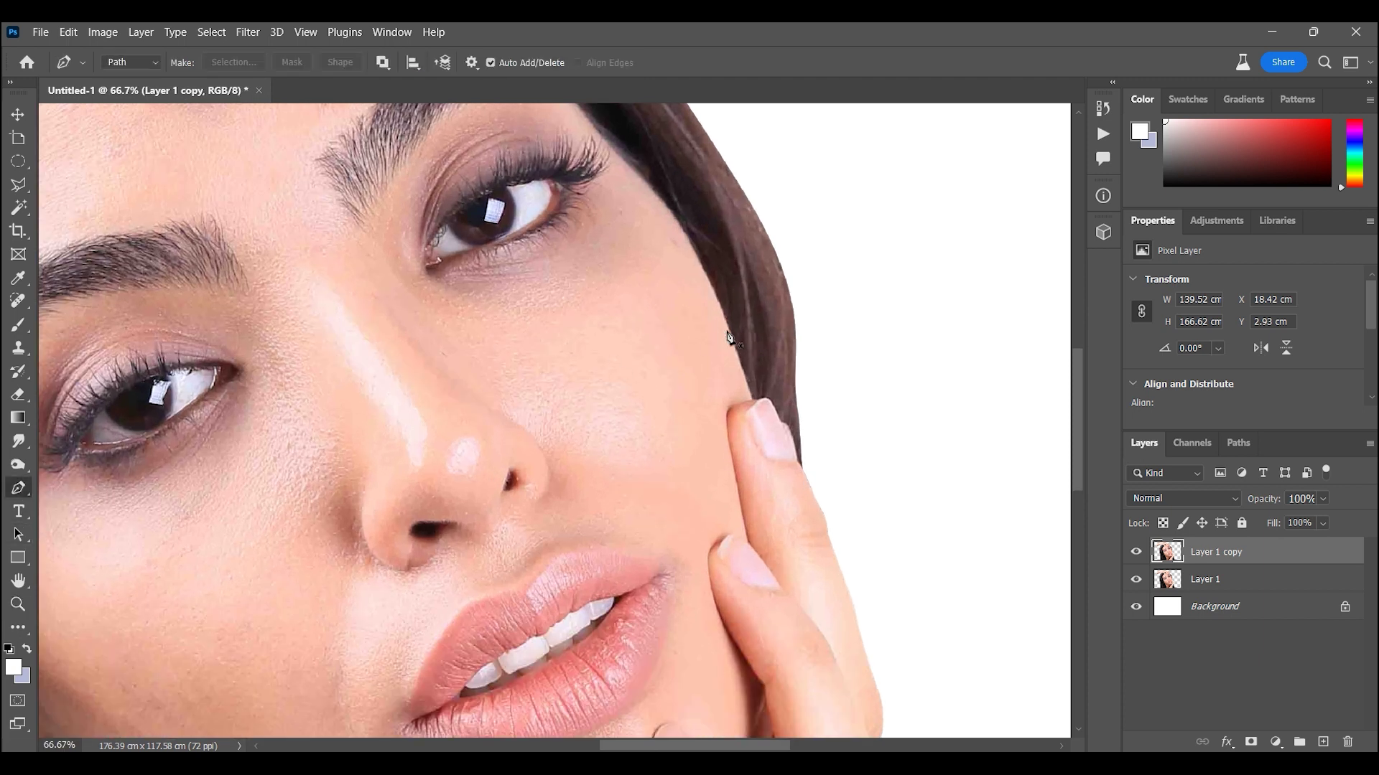
Draw a wavy pen path across the cheeks and nose, closing it around the head
{"action": "left_click_drag", "start_coordinate": [575, 377], "coordinate": [524, 415]}
{"action": "mouse_move", "coordinate": [450, 383]}
{"action": "left_mouse_down"}
{"action": "mouse_move", "coordinate": [378, 416]}
{"action": "mouse_move", "coordinate": [591, 265]}
{"action": "left_mouse_up"}
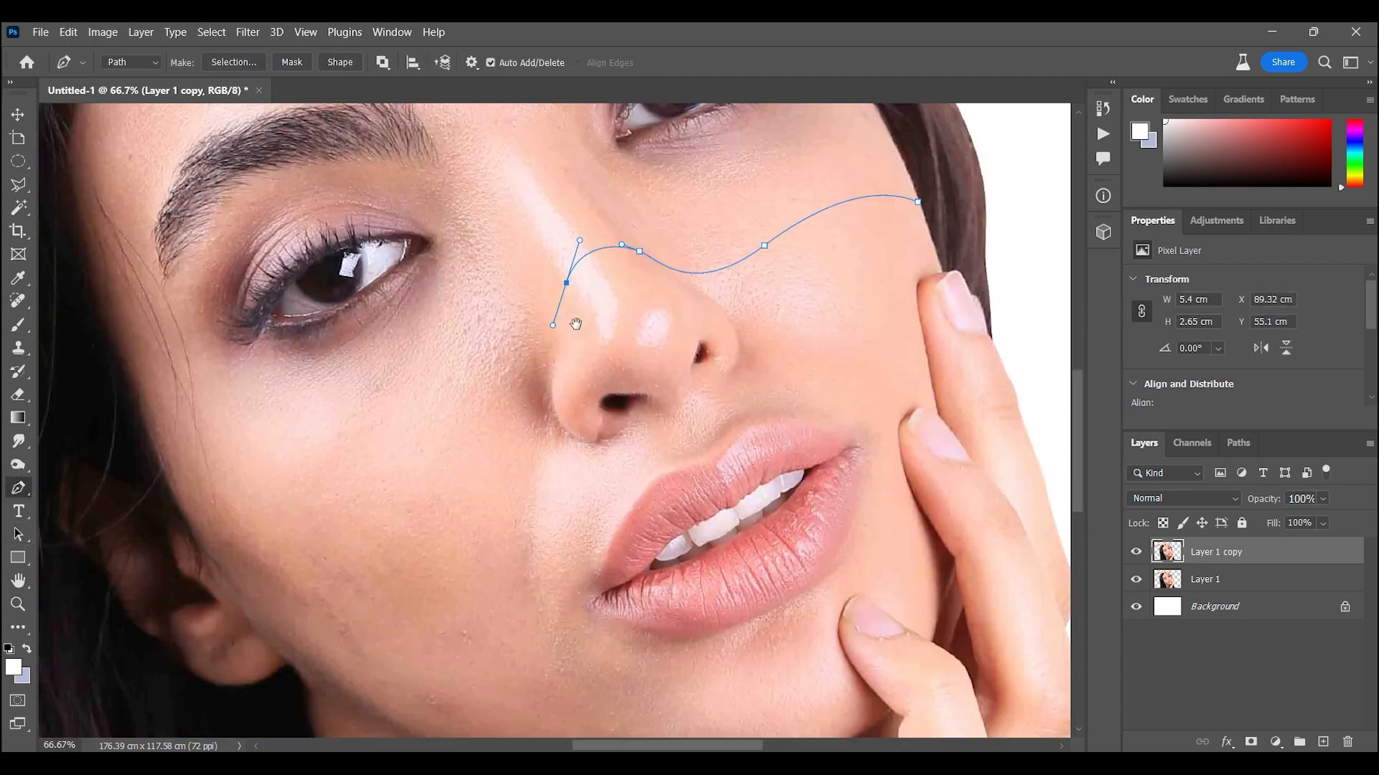
{"action": "left_click_drag", "start_coordinate": [668, 235], "coordinate": [715, 280]}
{"action": "scroll", "coordinate": [609, 450], "scroll_direction": "left", "scroll_amount": 3}
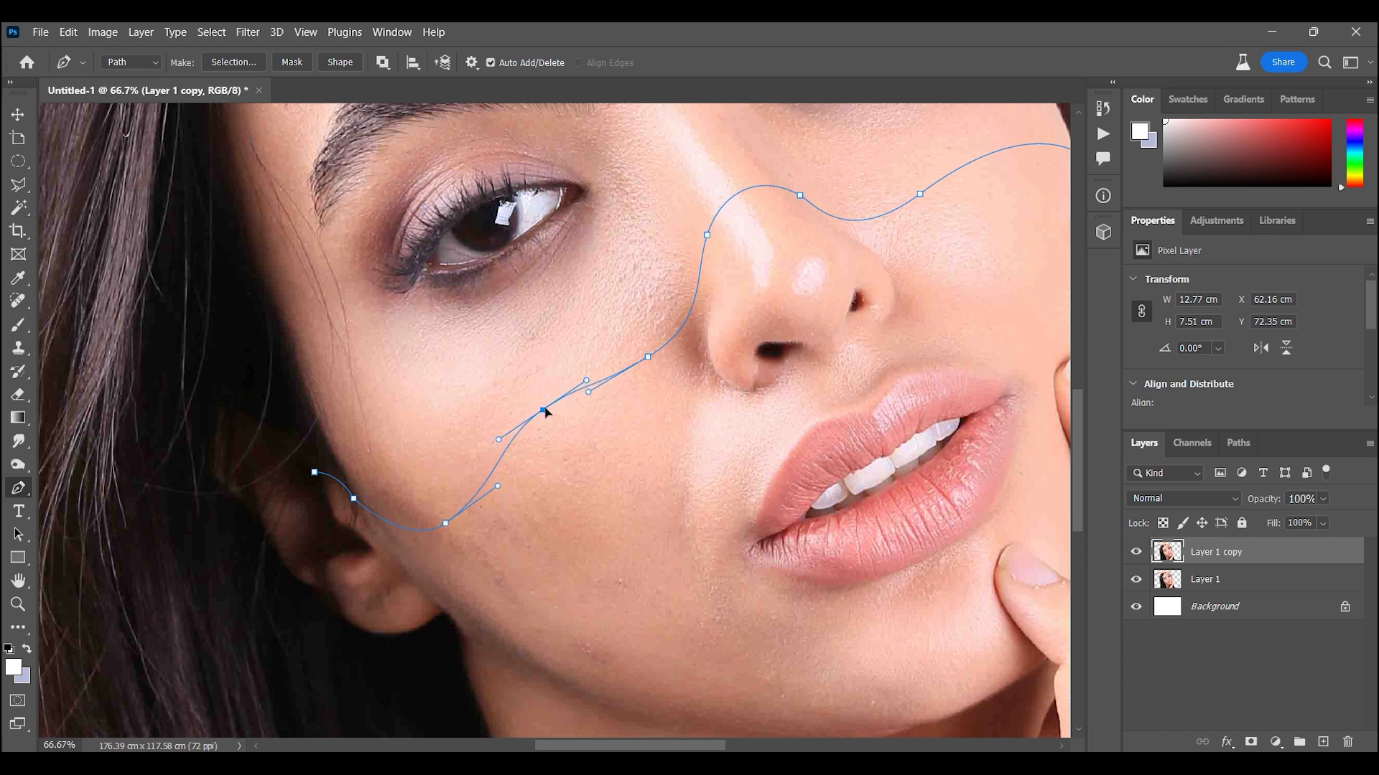
{"action": "key", "text": "ctrl+0"}
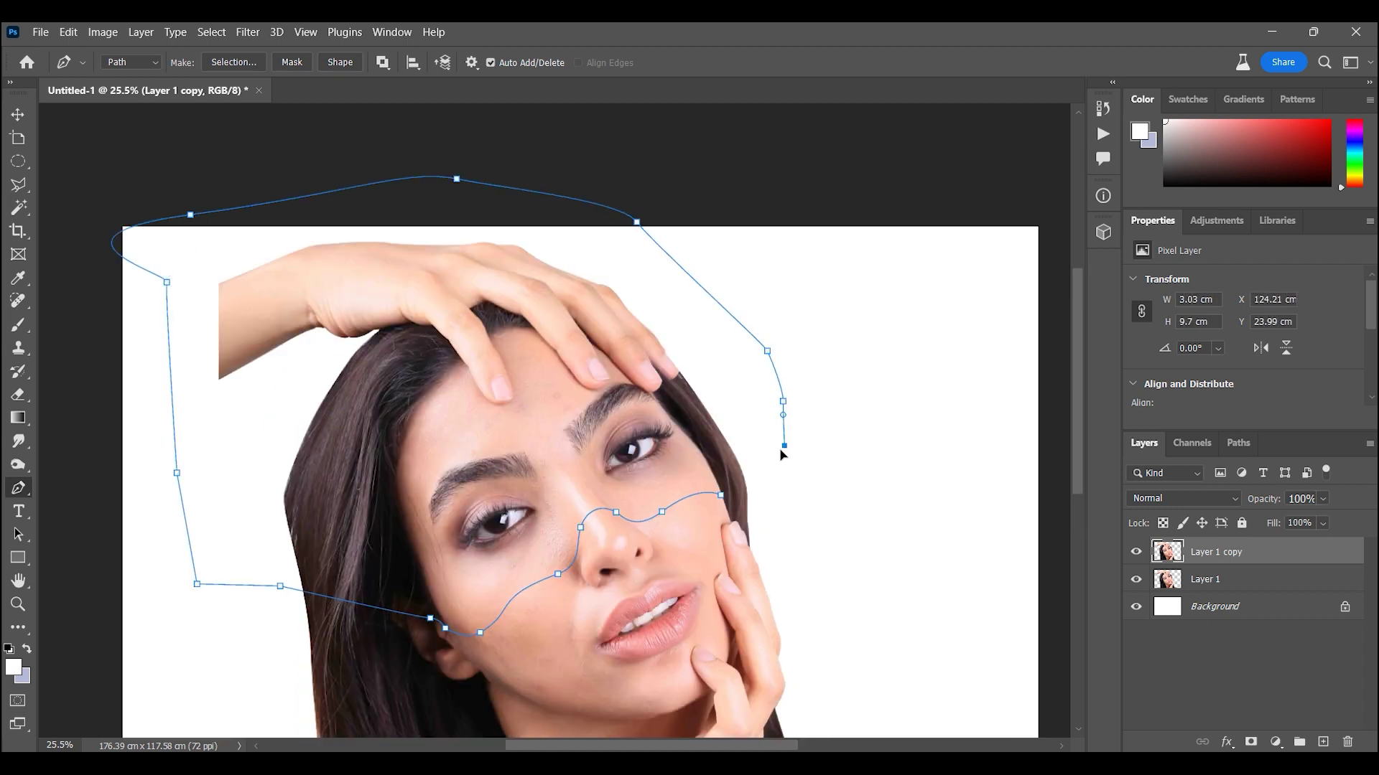
{"action": "left_click_drag", "start_coordinate": [1215, 582], "coordinate": [1216, 593]}
Keep a spare portrait copy, then cut the upper face away from the lower layer
{"action": "left_click", "coordinate": [1220, 552]}
{"action": "left_click", "coordinate": [233, 62]}
{"action": "left_click", "coordinate": [781, 210]}
{"action": "key", "text": "alt+bracketleft"}
{"action": "key", "text": "ctrl+shift+i"}
{"action": "key", "text": "Delete"}
{"action": "key", "text": "ctrl+d"}
Move the lower face piece down-left and tilt it to open a gap
{"action": "key", "text": "m"}
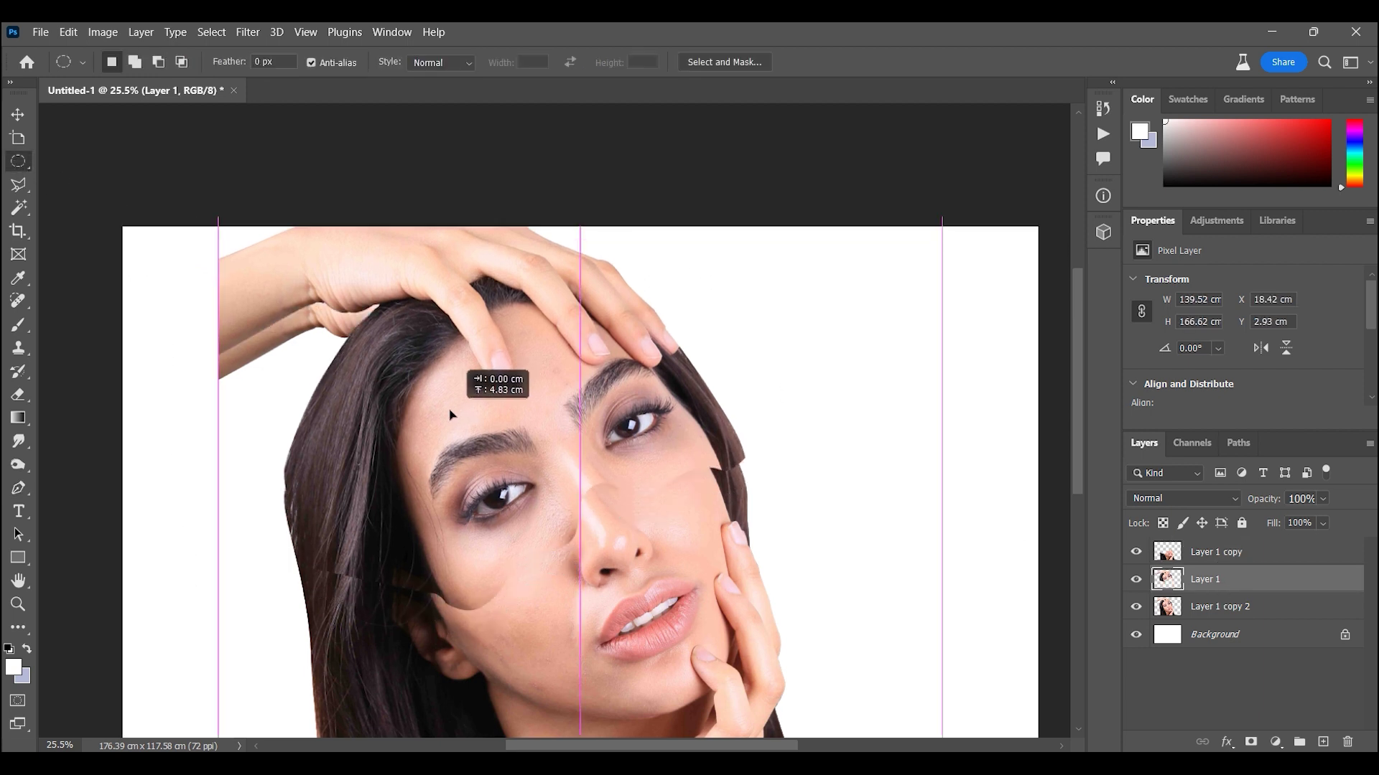
{"action": "left_click_drag", "start_coordinate": [474, 407], "coordinate": [470, 392]}
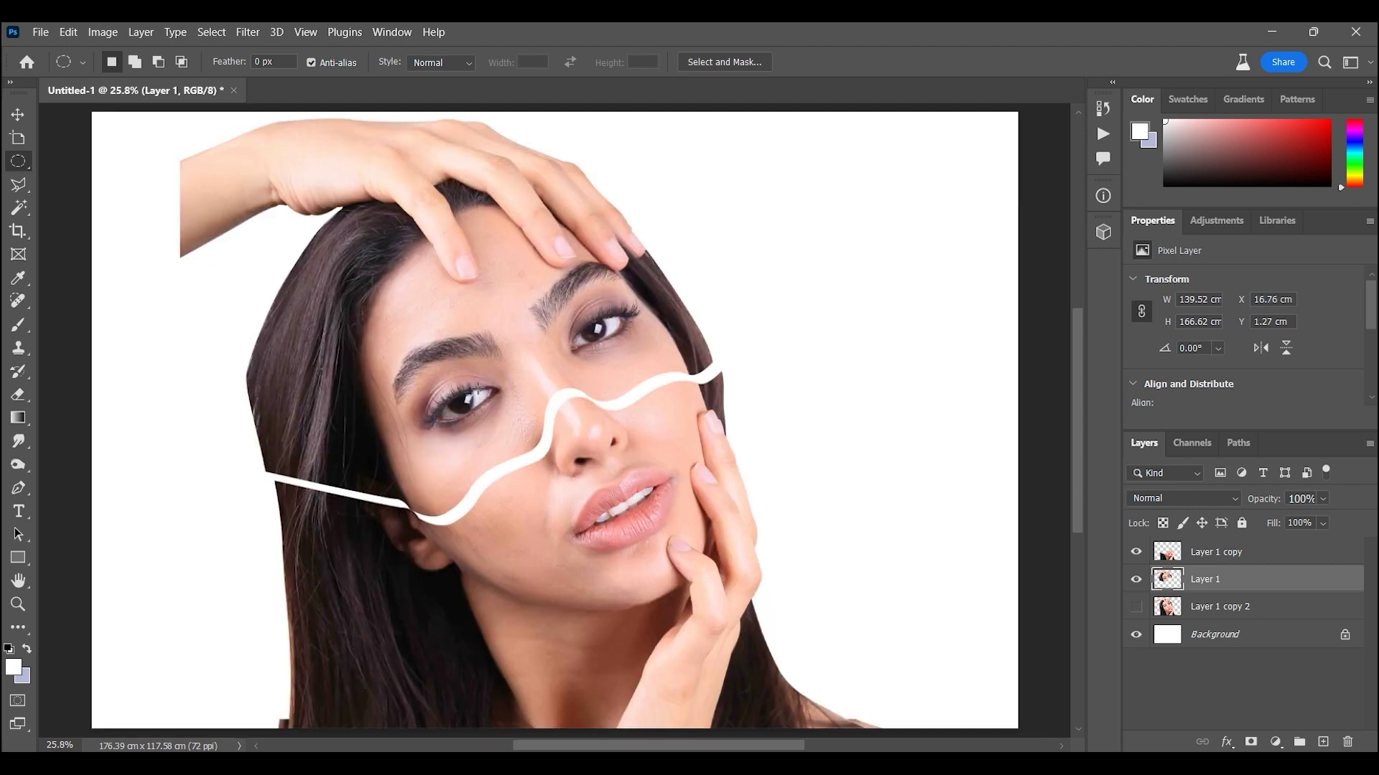
{"action": "key", "text": "ctrl+t"}
{"action": "key", "text": "ctrl+minus"}
{"action": "left_click_drag", "start_coordinate": [797, 208], "coordinate": [660, 302]}
{"action": "key", "text": "Return"}
{"action": "key", "text": "ctrl+t"}
{"action": "mouse_move", "coordinate": [690, 502]}
{"action": "left_mouse_down"}
{"action": "mouse_move", "coordinate": [740, 462]}
{"action": "mouse_move", "coordinate": [694, 479]}
{"action": "left_mouse_up"}
{"action": "key", "text": "Return"}
Nudge the upper face piece into place and rotate the lower piece slightly
{"action": "key", "text": "alt+bracketright"}
{"action": "key", "text": "ctrl+t"}
{"action": "key", "text": "Return"}
{"action": "key", "text": "ctrl+t"}
{"action": "key", "text": "Return"}
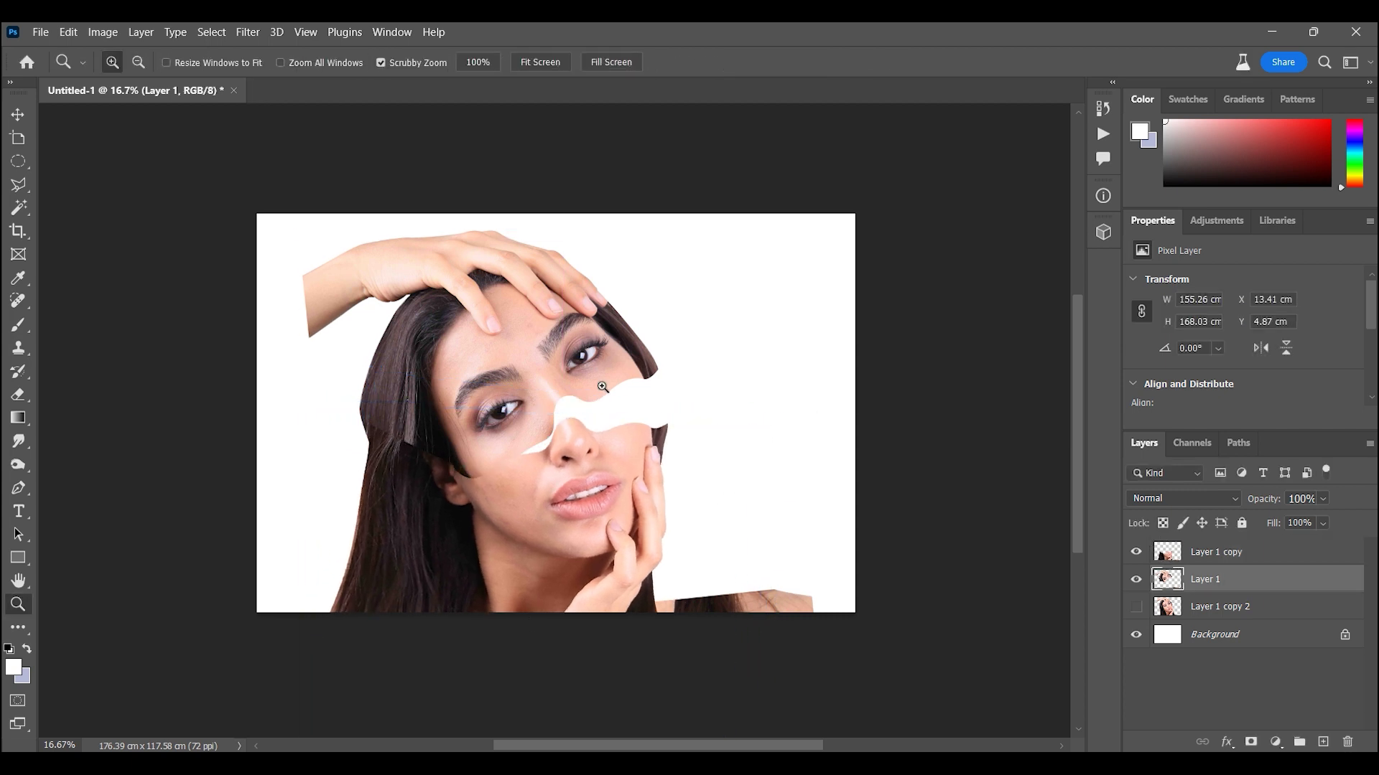
{"action": "key", "text": "ctrl+plus"}
{"action": "key", "text": "alt+bracketleft"}
{"action": "key", "text": "ctrl+t"}
{"action": "left_click_drag", "start_coordinate": [955, 248], "coordinate": [952, 233]}
{"action": "key", "text": "Return"}
{"action": "key", "text": "ctrl+minus"}
{"action": "key", "text": "z"}
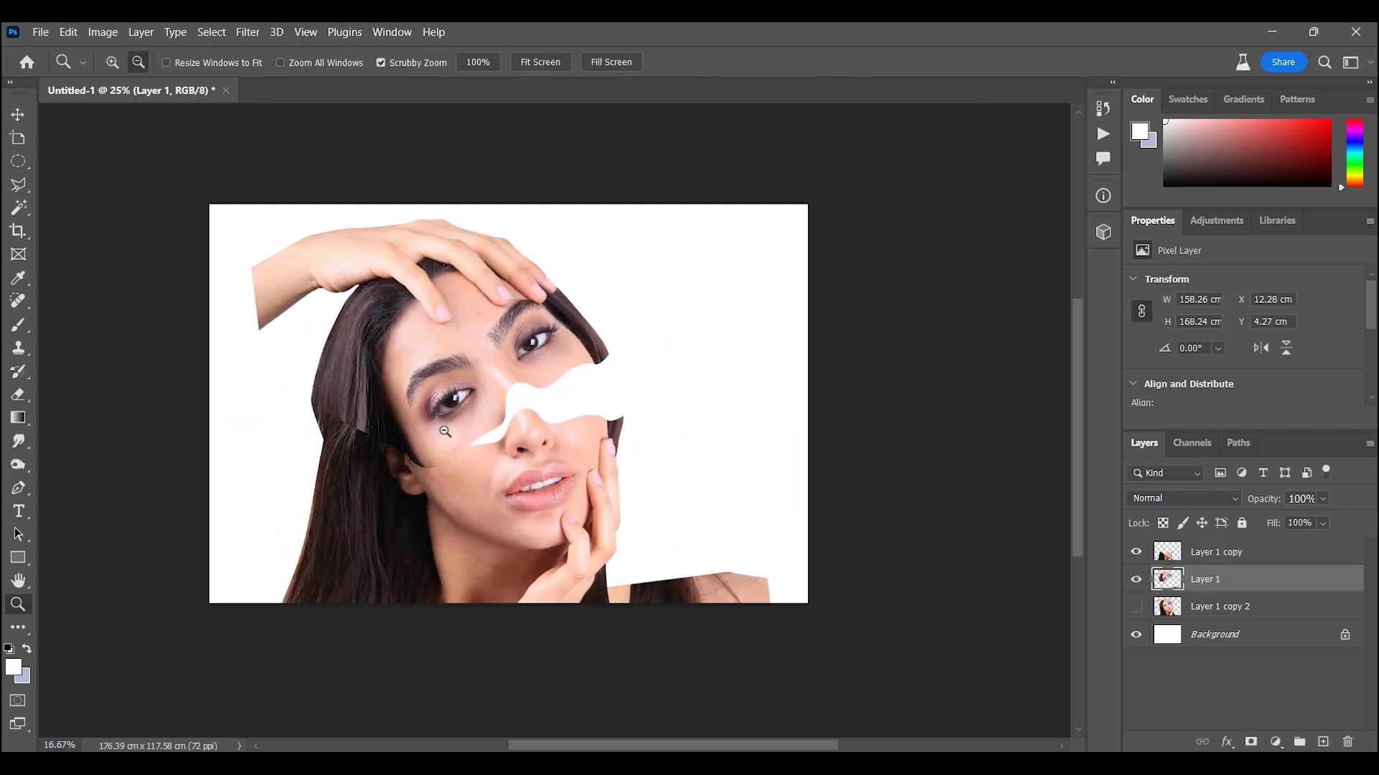
Shift and transform both face pieces together, scaling them to 96.46%
{"action": "key", "text": "shift+alt+bracketright"}
{"action": "left_click_drag", "start_coordinate": [527, 385], "coordinate": [545, 388]}
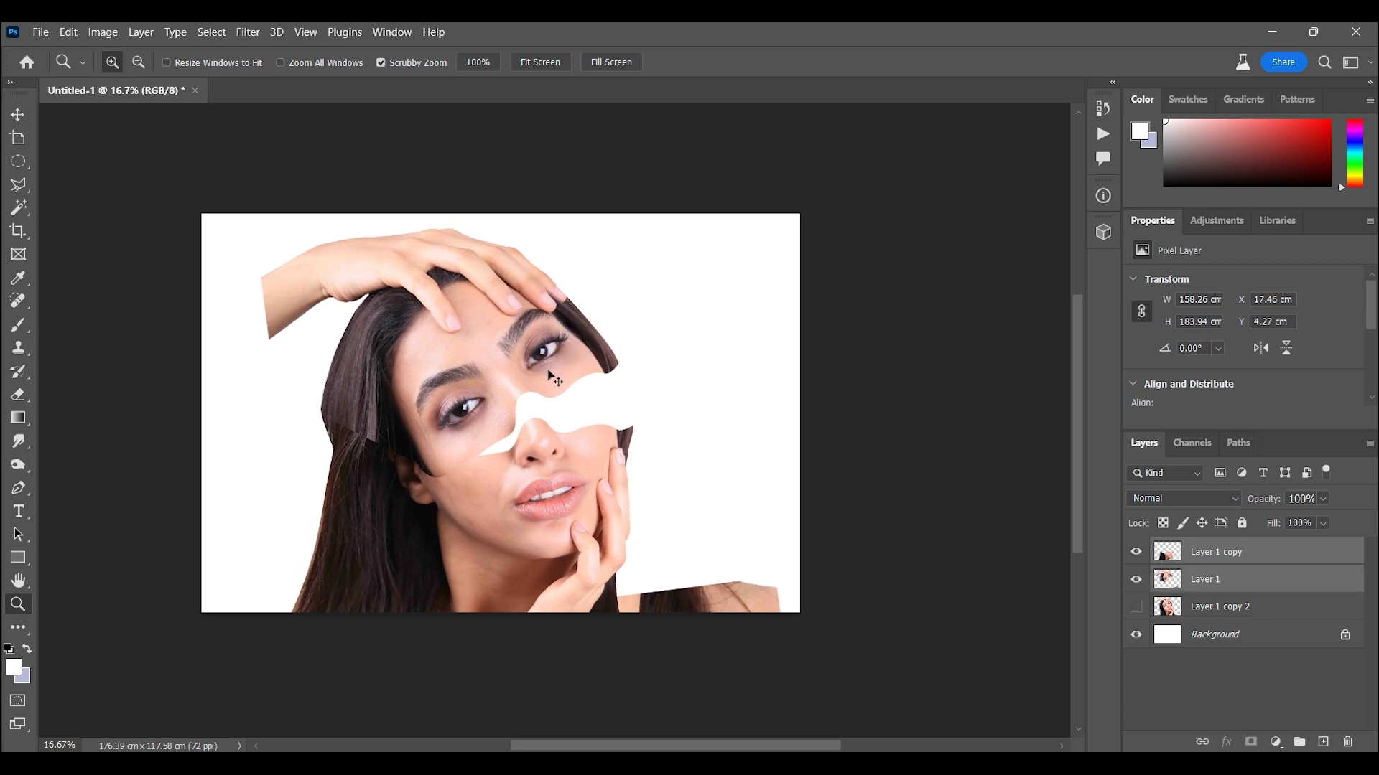
{"action": "key", "text": "ctrl+t"}
{"action": "left_click_drag", "start_coordinate": [680, 308], "coordinate": [668, 295]}
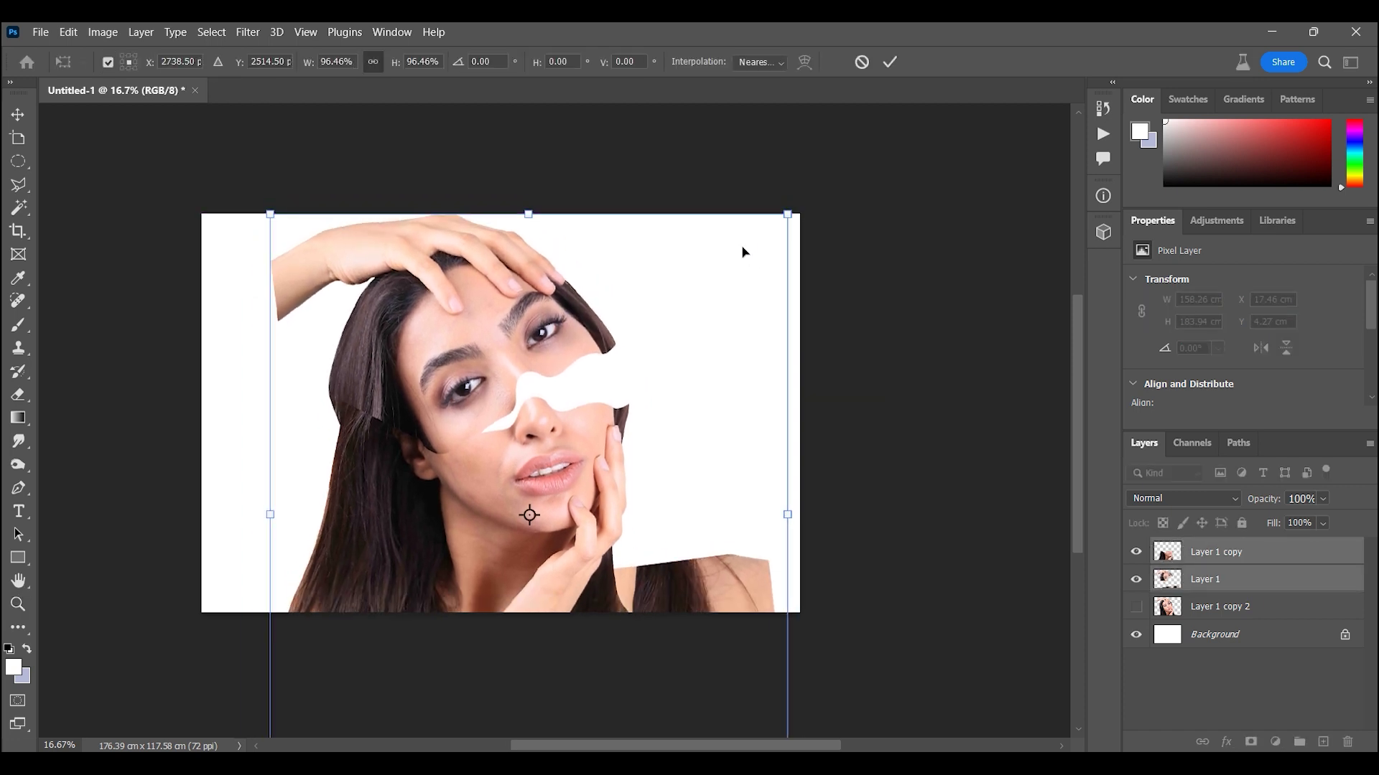
{"action": "key", "text": "Return"}
{"action": "key", "text": "z"}
{"action": "left_click_drag", "start_coordinate": [453, 416], "coordinate": [769, 394]}
{"action": "key", "text": "p"}
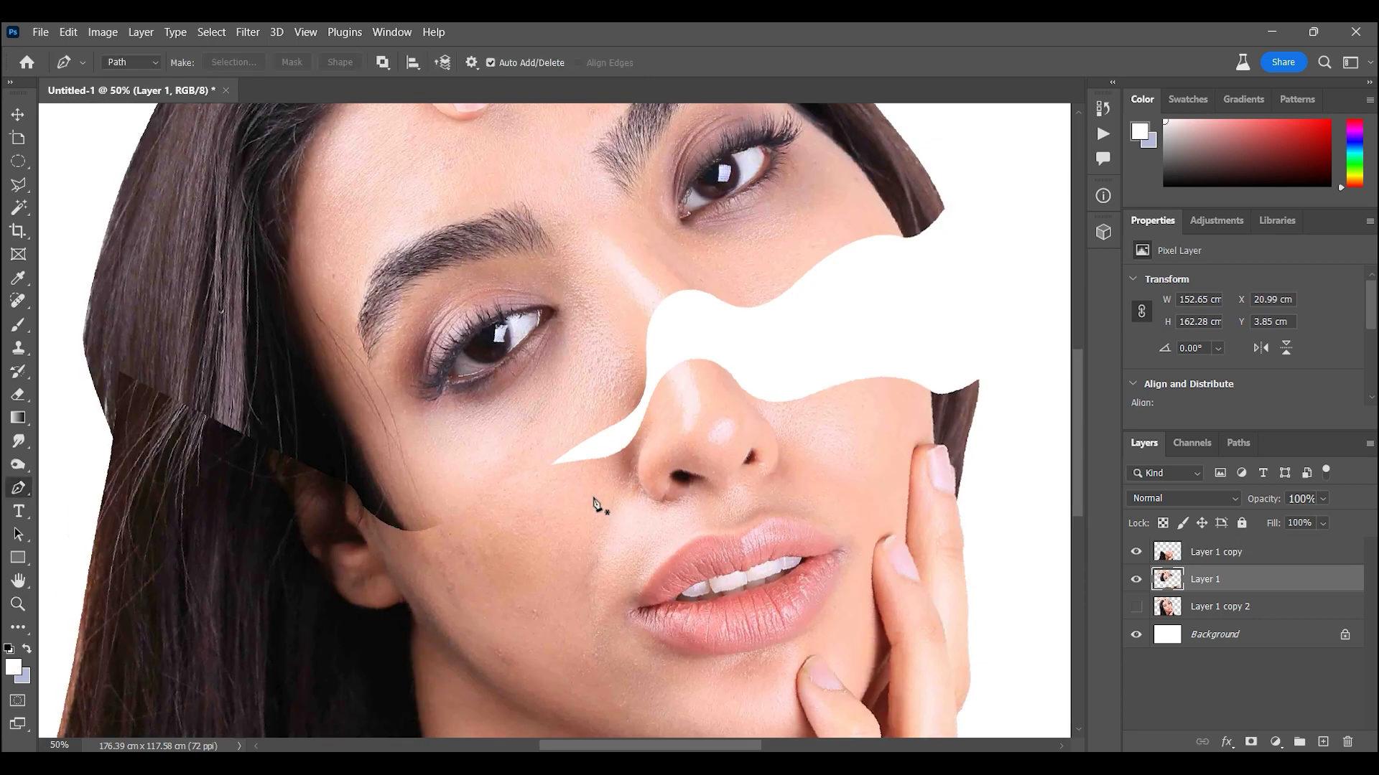
{"action": "left_click_drag", "start_coordinate": [604, 424], "coordinate": [572, 447]}
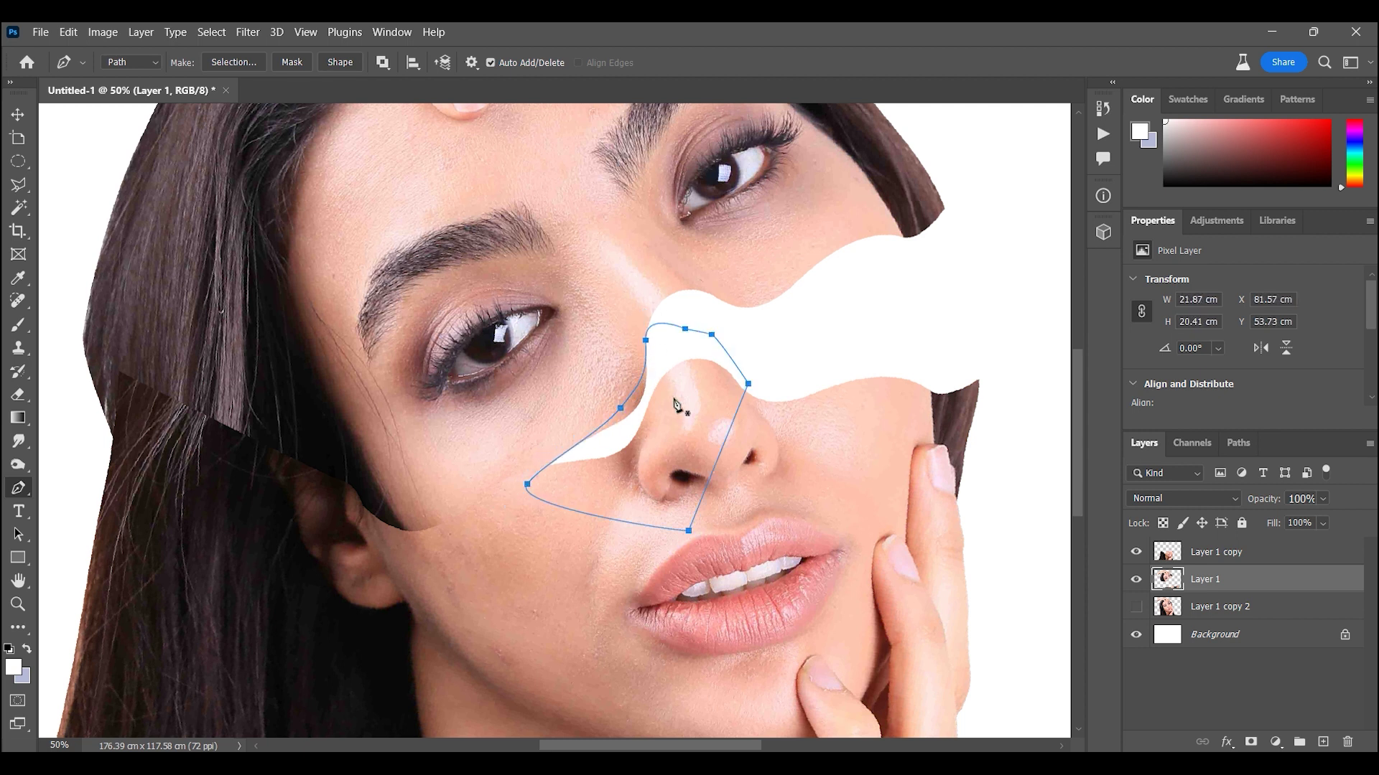
{"action": "left_click", "coordinate": [233, 62]}
{"action": "key", "text": "Return"}
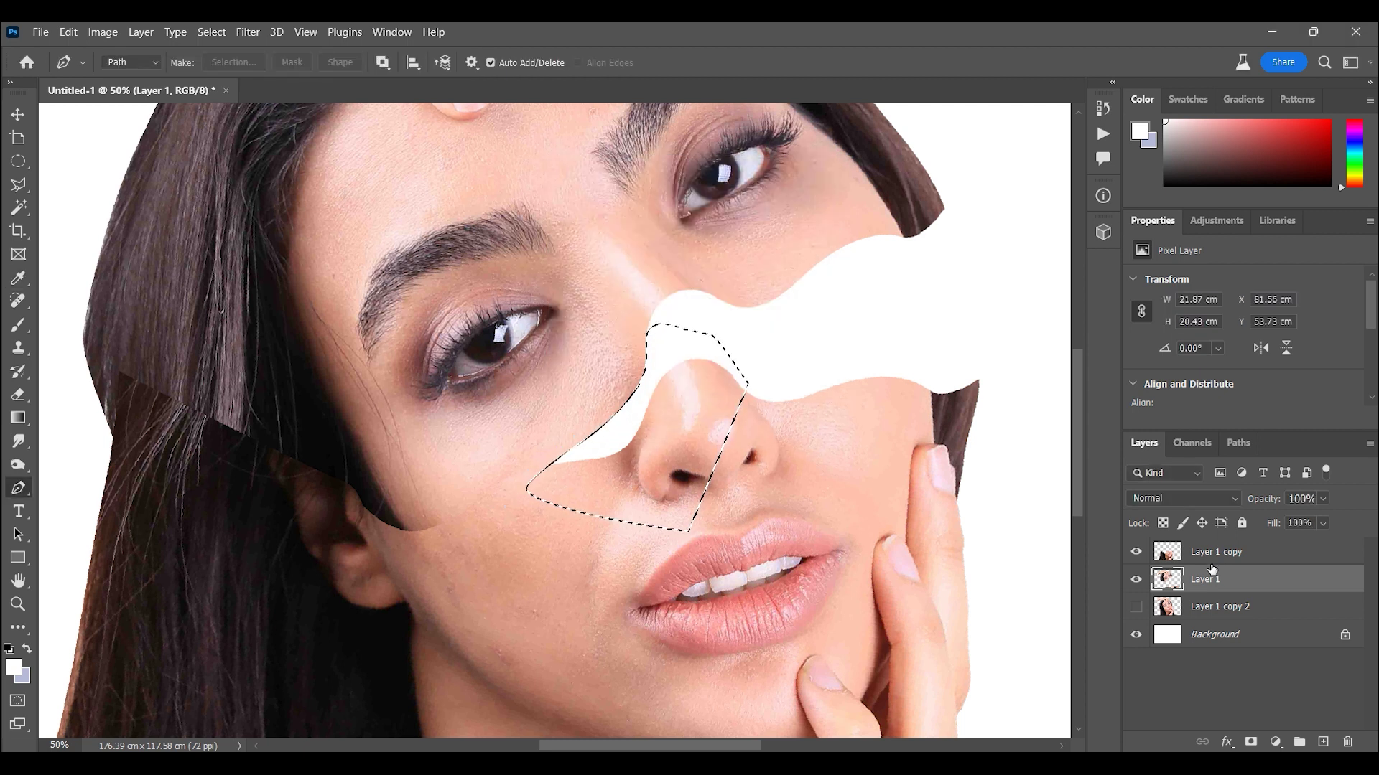
{"action": "left_click", "coordinate": [18, 161]}
{"action": "key", "text": "ctrl+d"}
{"action": "left_click", "coordinate": [18, 604]}
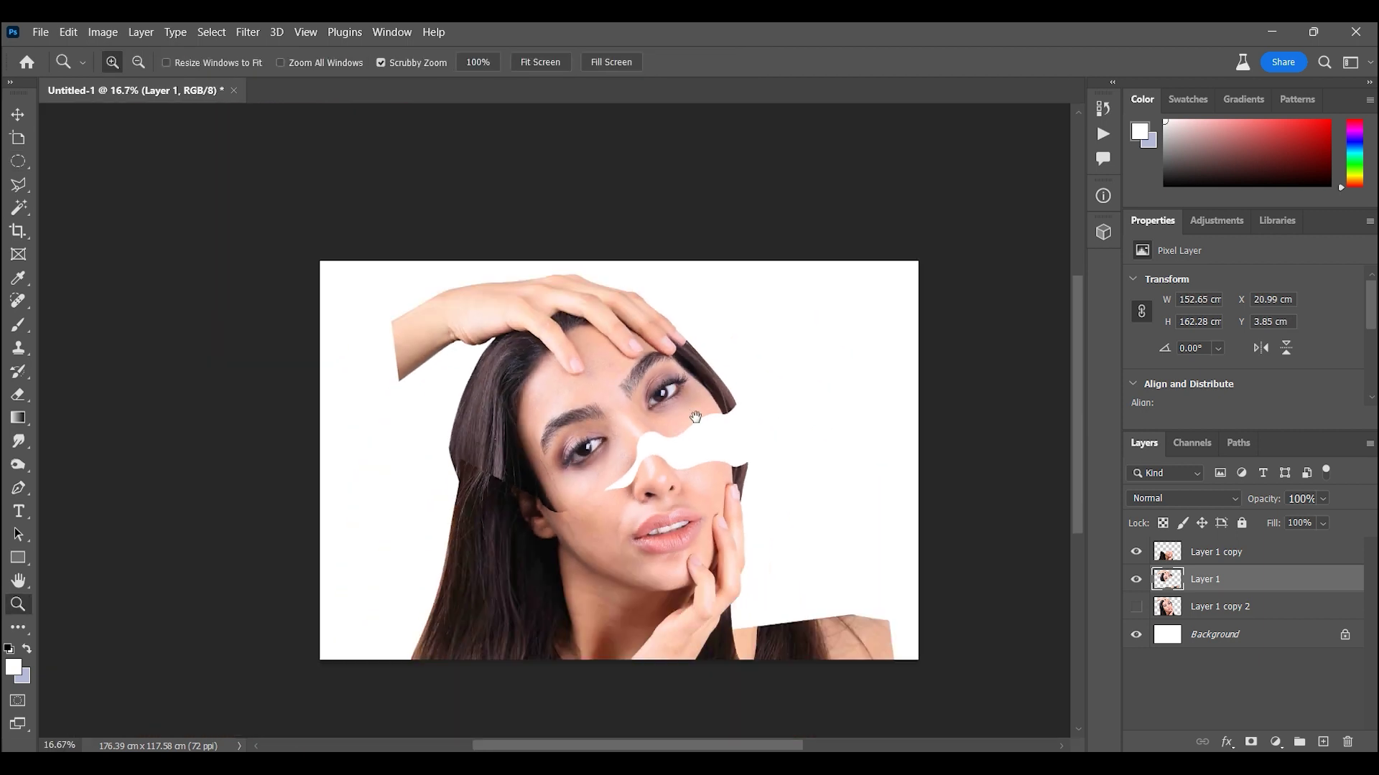
{"action": "key", "text": "ctrl+1"}
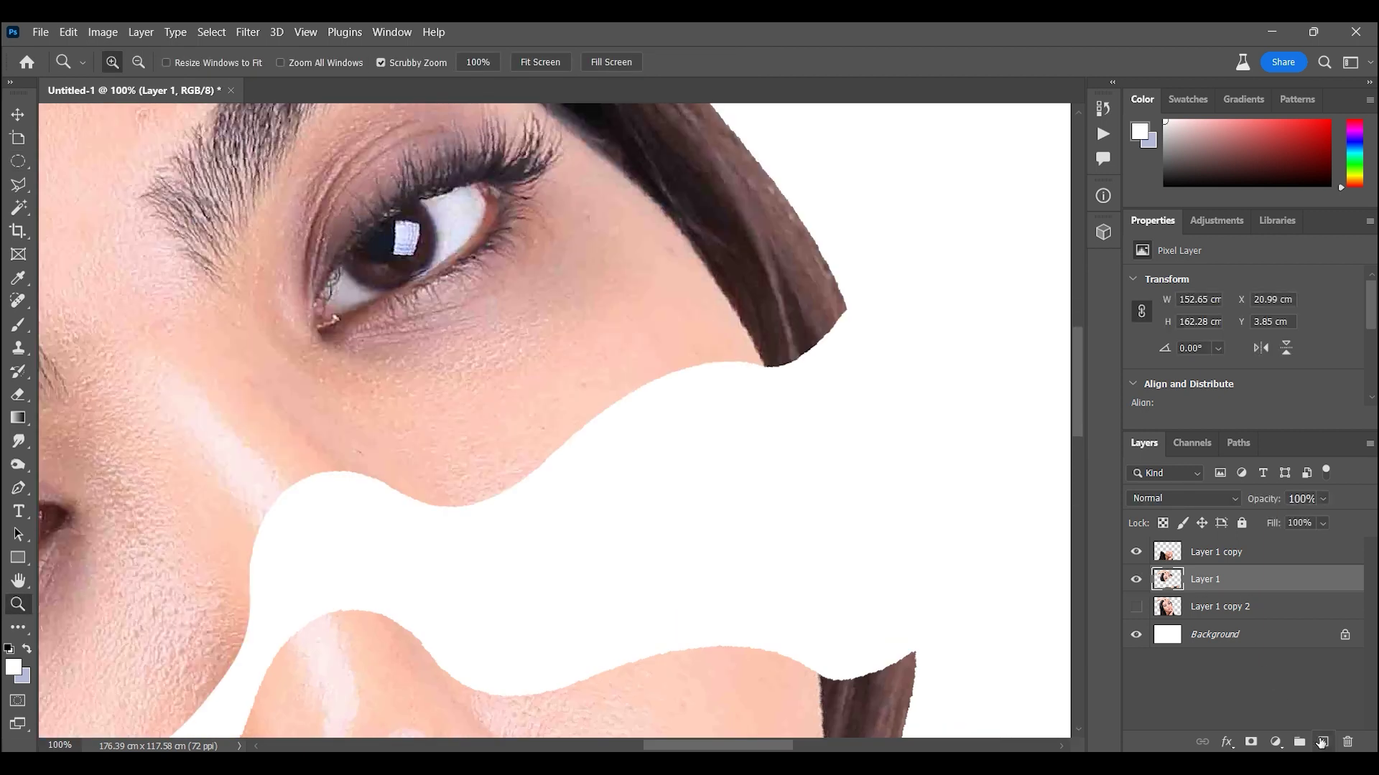
Add a new layer and pen-trace the gap between the face halves into a selection
{"action": "left_click", "coordinate": [1321, 742]}
{"action": "left_click_drag", "start_coordinate": [769, 579], "coordinate": [628, 535]}
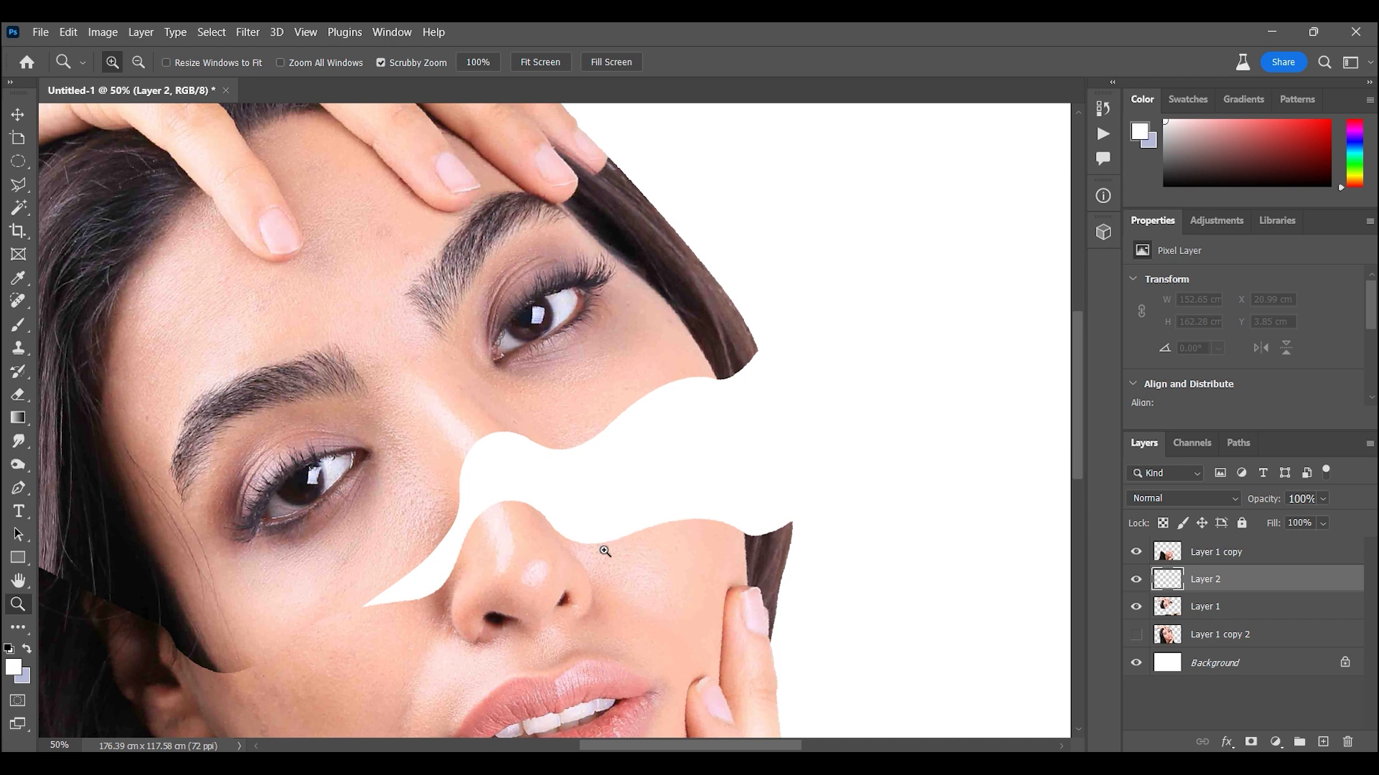
{"action": "left_click", "coordinate": [16, 490]}
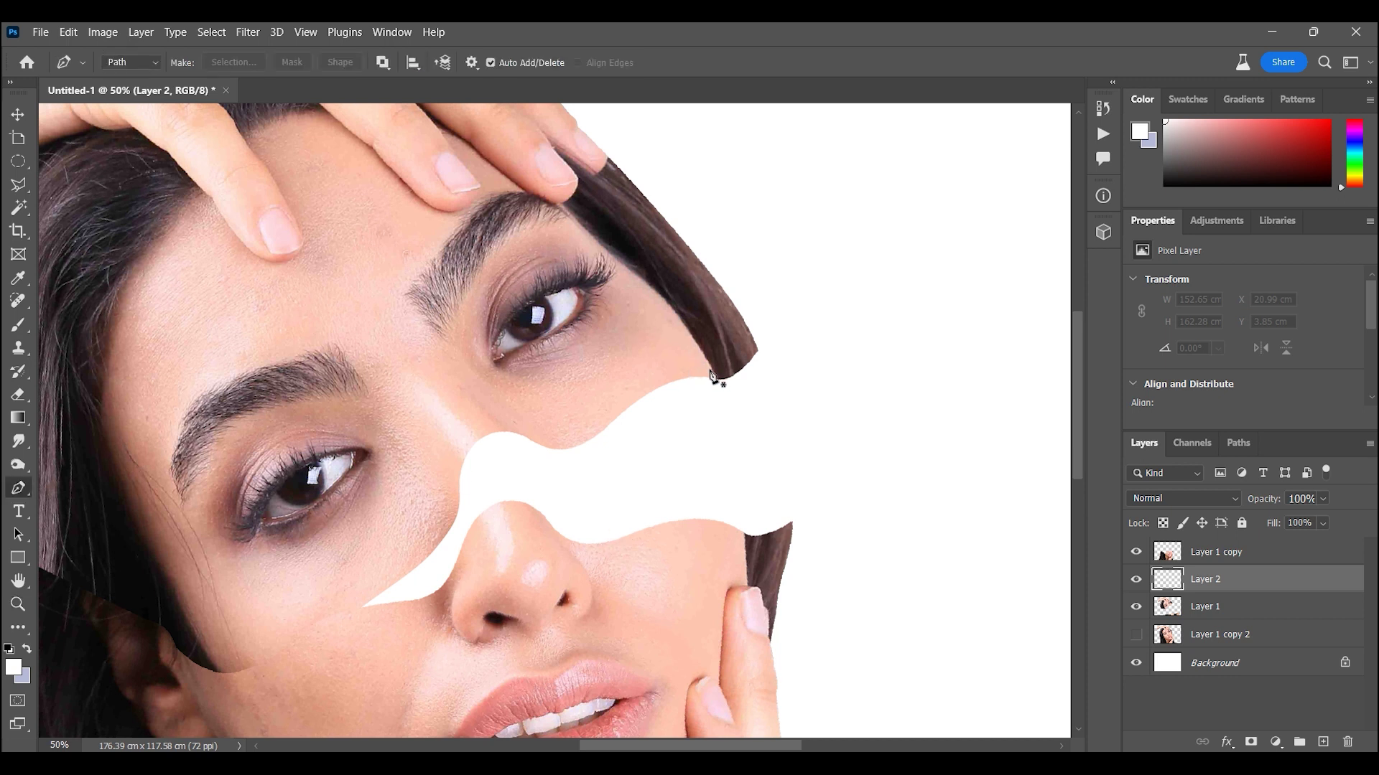
{"action": "left_click_drag", "start_coordinate": [602, 596], "coordinate": [732, 437]}
{"action": "left_click", "coordinate": [687, 358]}
{"action": "left_click", "coordinate": [233, 62]}
{"action": "key", "text": "Return"}
Fill the selection with brown #98604d and move that layer beneath the face layer
{"action": "left_click", "coordinate": [13, 668]}
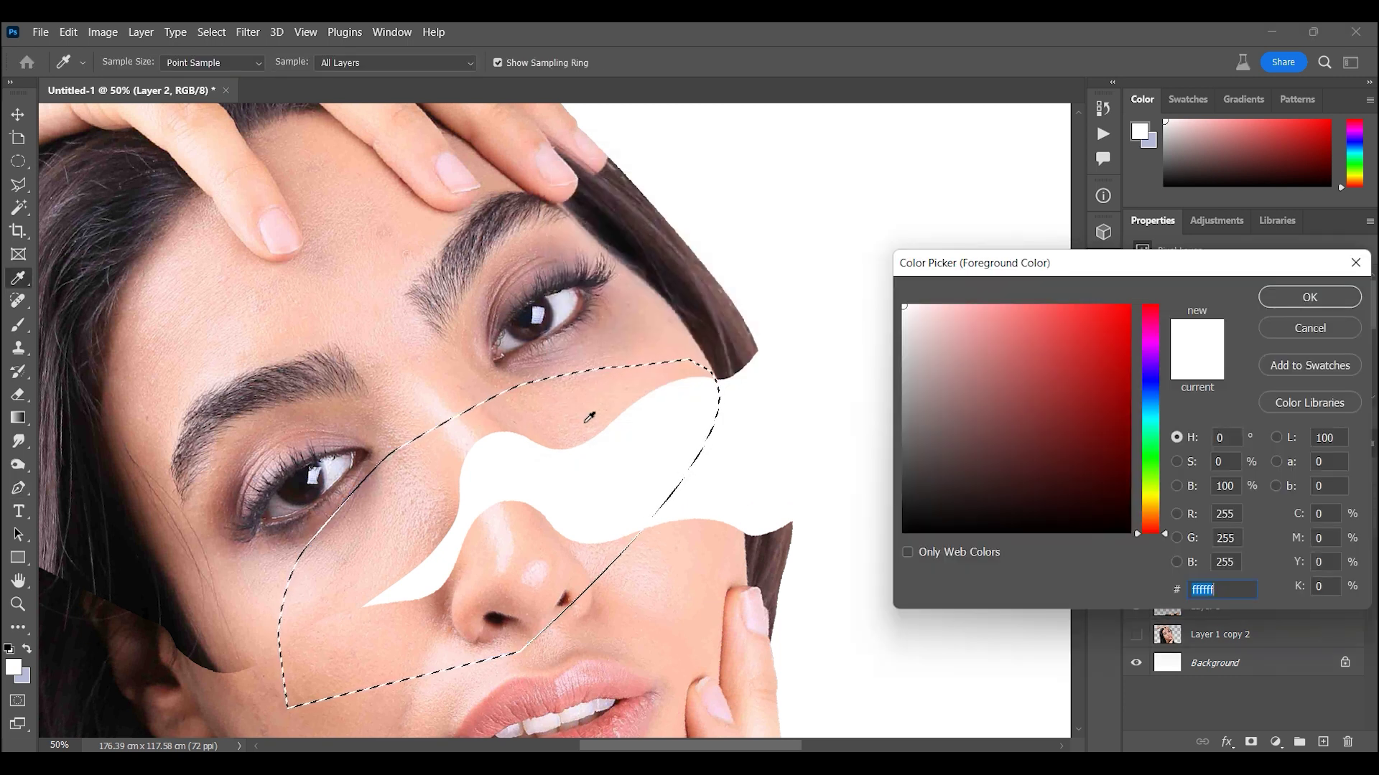
{"action": "left_click_drag", "start_coordinate": [589, 417], "coordinate": [658, 375]}
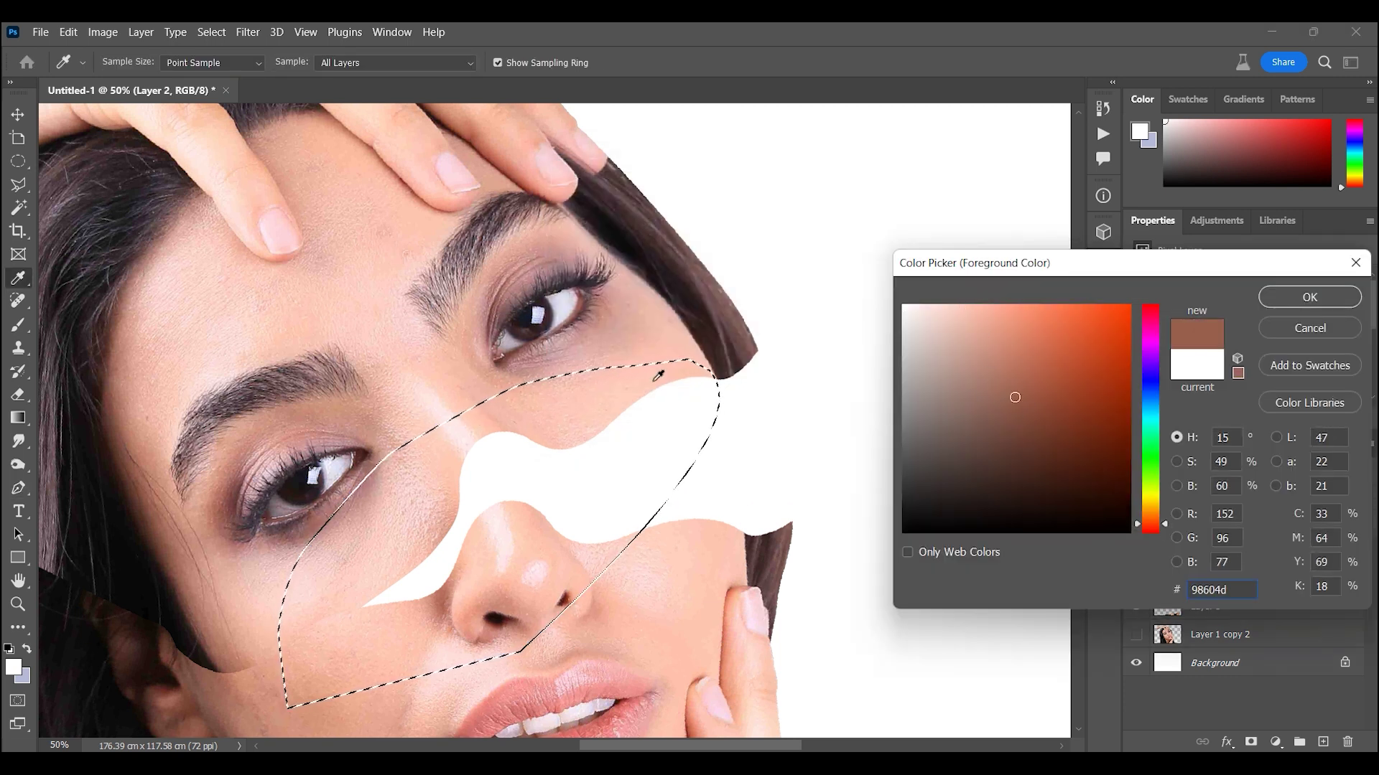
{"action": "left_click", "coordinate": [1309, 297]}
{"action": "key", "text": "alt+BackSpace"}
{"action": "key", "text": "p"}
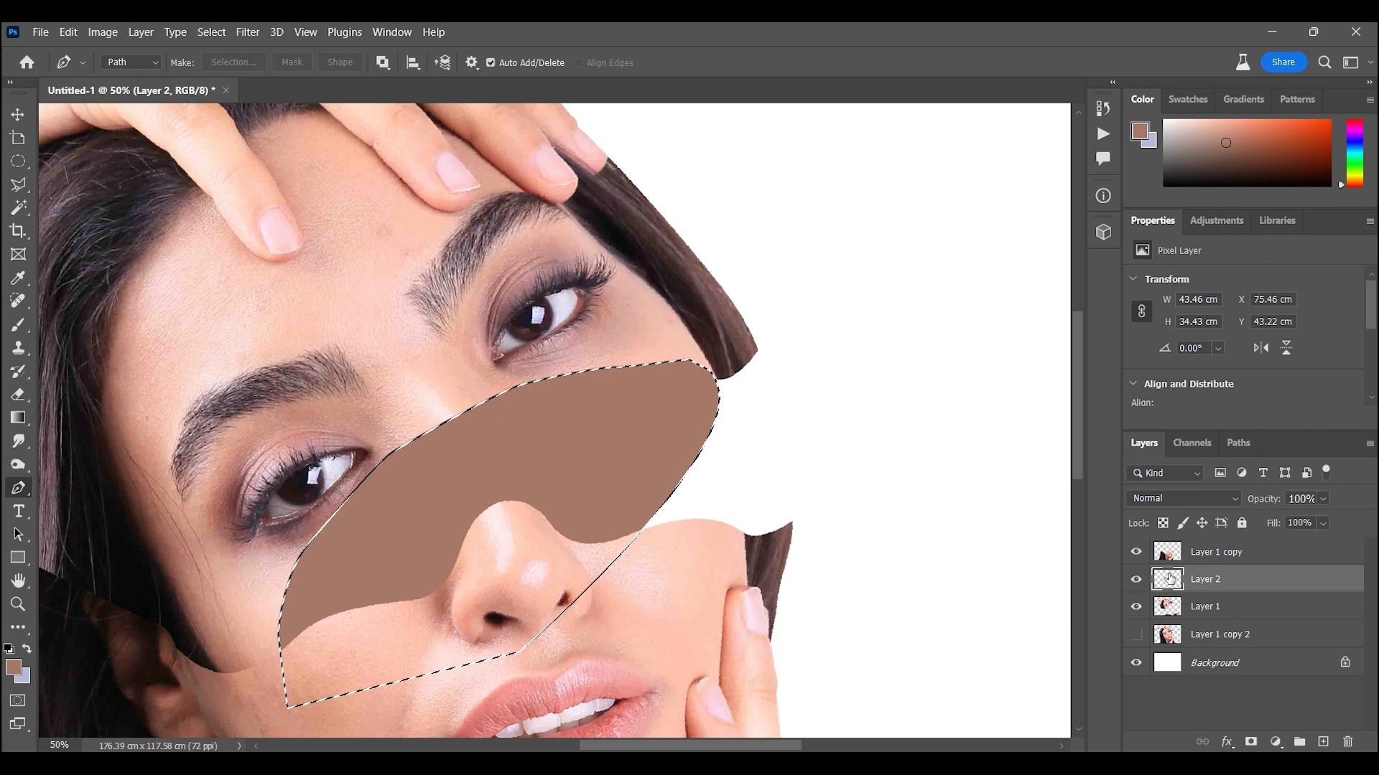
{"action": "left_click_drag", "start_coordinate": [1169, 579], "coordinate": [1169, 610]}
Warp the brown shape's corner so it fits the gap
{"action": "left_click", "coordinate": [18, 161]}
{"action": "left_click", "coordinate": [248, 259]}
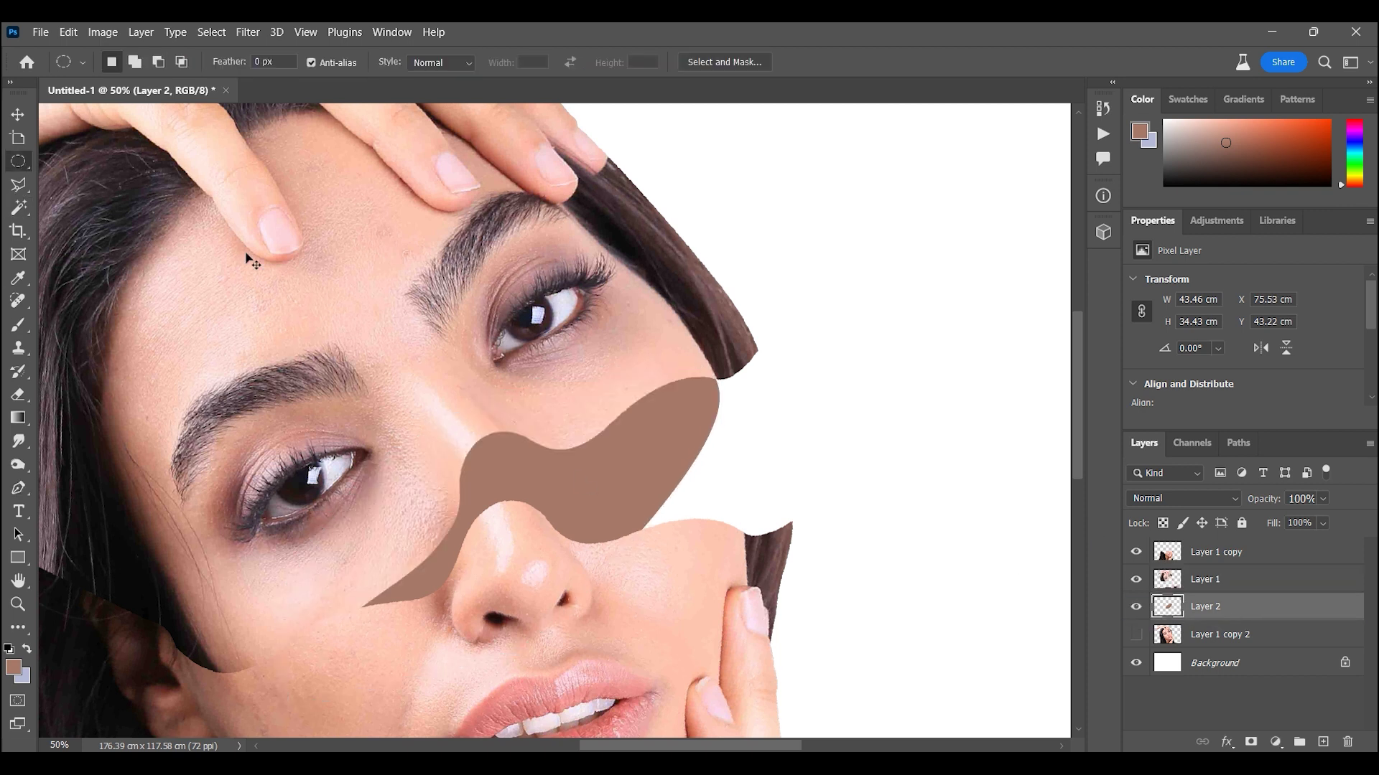
{"action": "key", "text": "ctrl+0"}
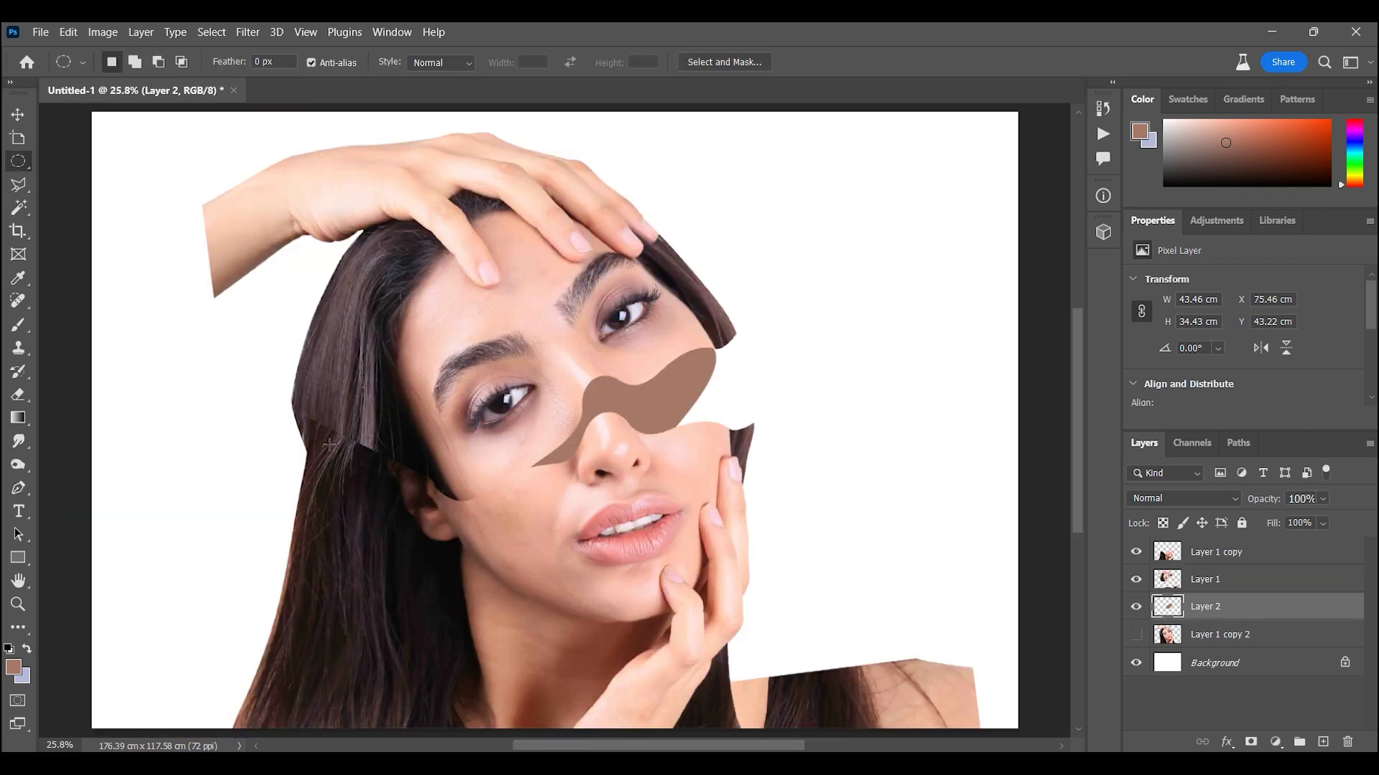
{"action": "scroll", "coordinate": [690, 309], "scroll_direction": "up", "scroll_amount": 3}
{"action": "scroll", "coordinate": [690, 308], "scroll_direction": "up", "scroll_amount": 2}
{"action": "key", "text": "ctrl+t"}
{"action": "right_click", "coordinate": [675, 273]}
{"action": "left_click", "coordinate": [690, 394]}
{"action": "left_click_drag", "start_coordinate": [693, 299], "coordinate": [703, 294]}
{"action": "key", "text": "Return"}
Warp the brown shape once more, then add Layer 3 clipped to it
{"action": "key", "text": "ctrl+0"}
{"action": "scroll", "coordinate": [701, 444], "scroll_direction": "up", "scroll_amount": 3}
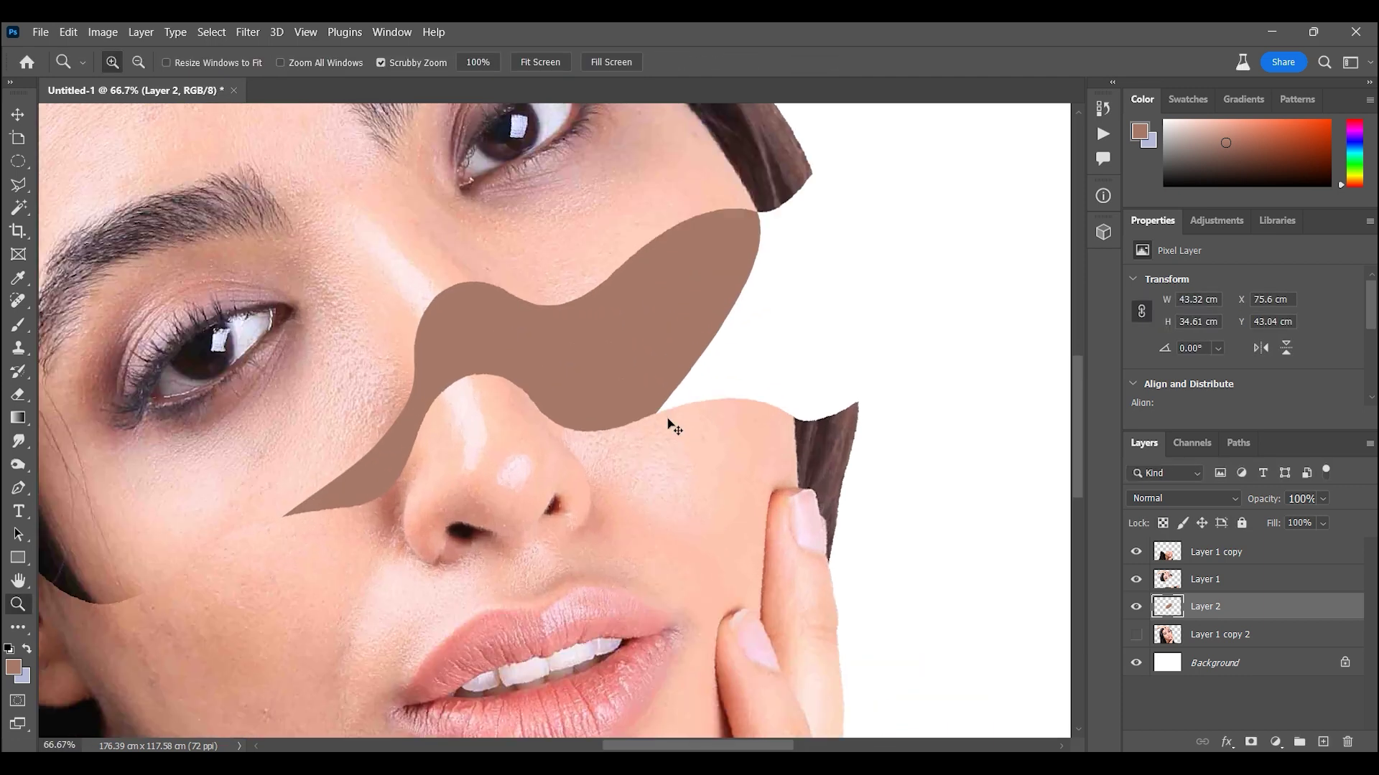
{"action": "key", "text": "ctrl+t"}
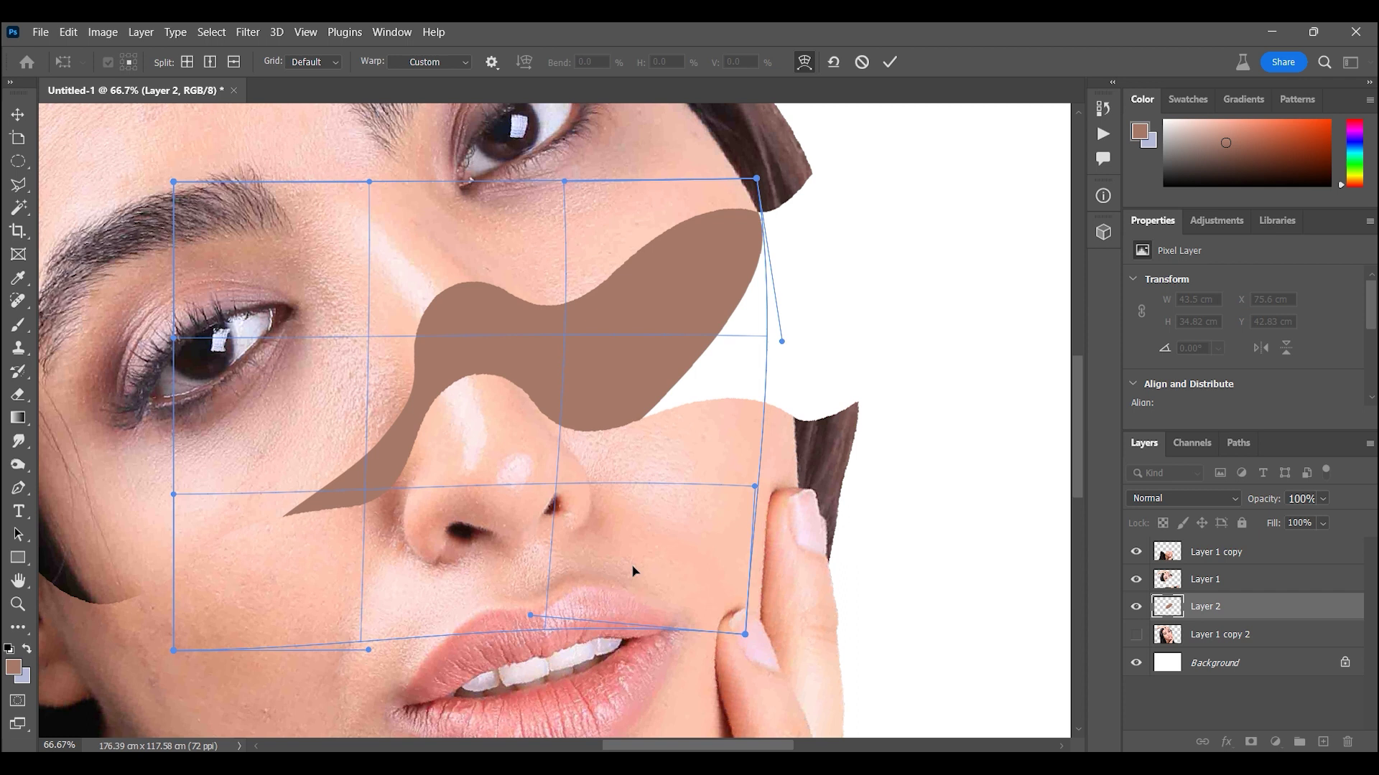
{"action": "key", "text": "Return"}
{"action": "left_click", "coordinate": [1322, 741]}
{"action": "key", "text": "ctrl+alt+g"}
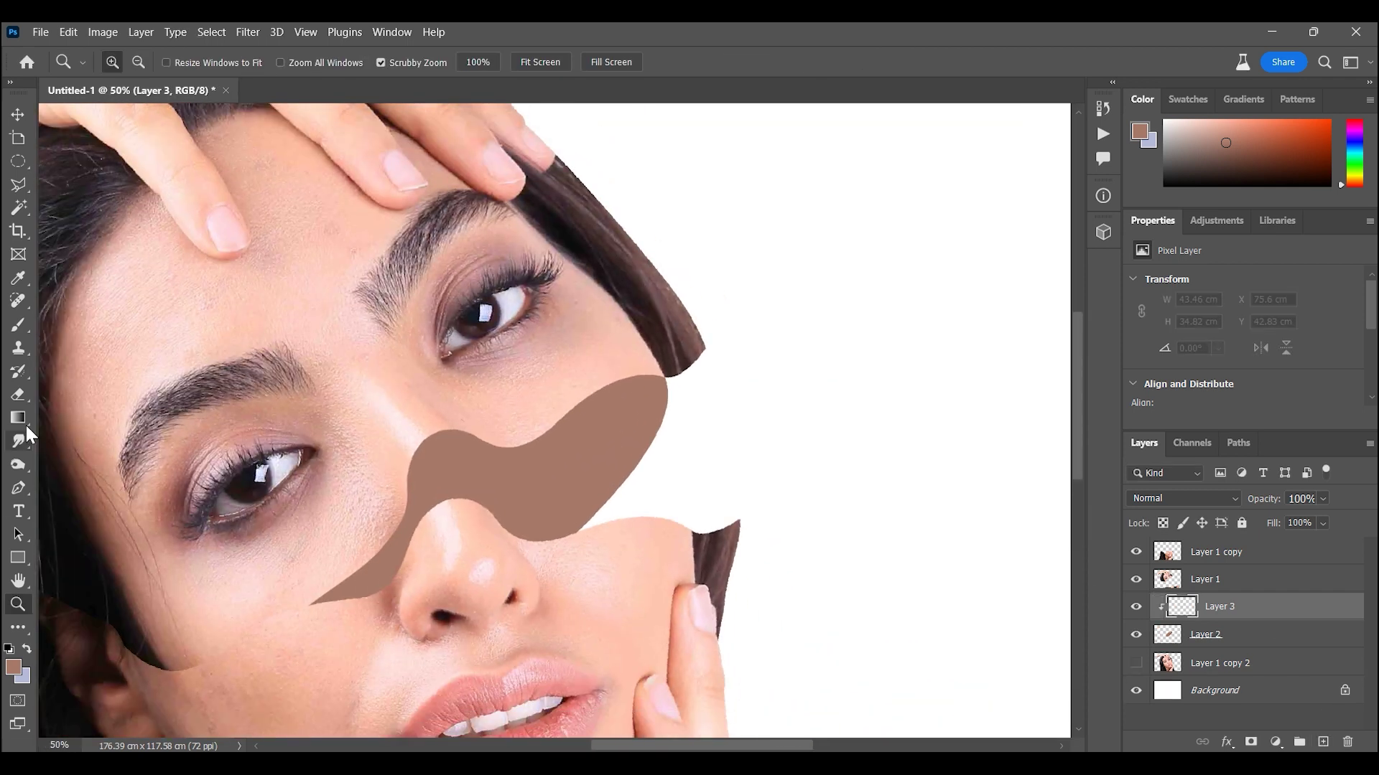
Paint darker brown shading across the cavity with a large soft brush at 42% opacity
{"action": "key", "text": "b"}
{"action": "left_click", "coordinate": [8, 670]}
{"action": "left_click", "coordinate": [1077, 408]}
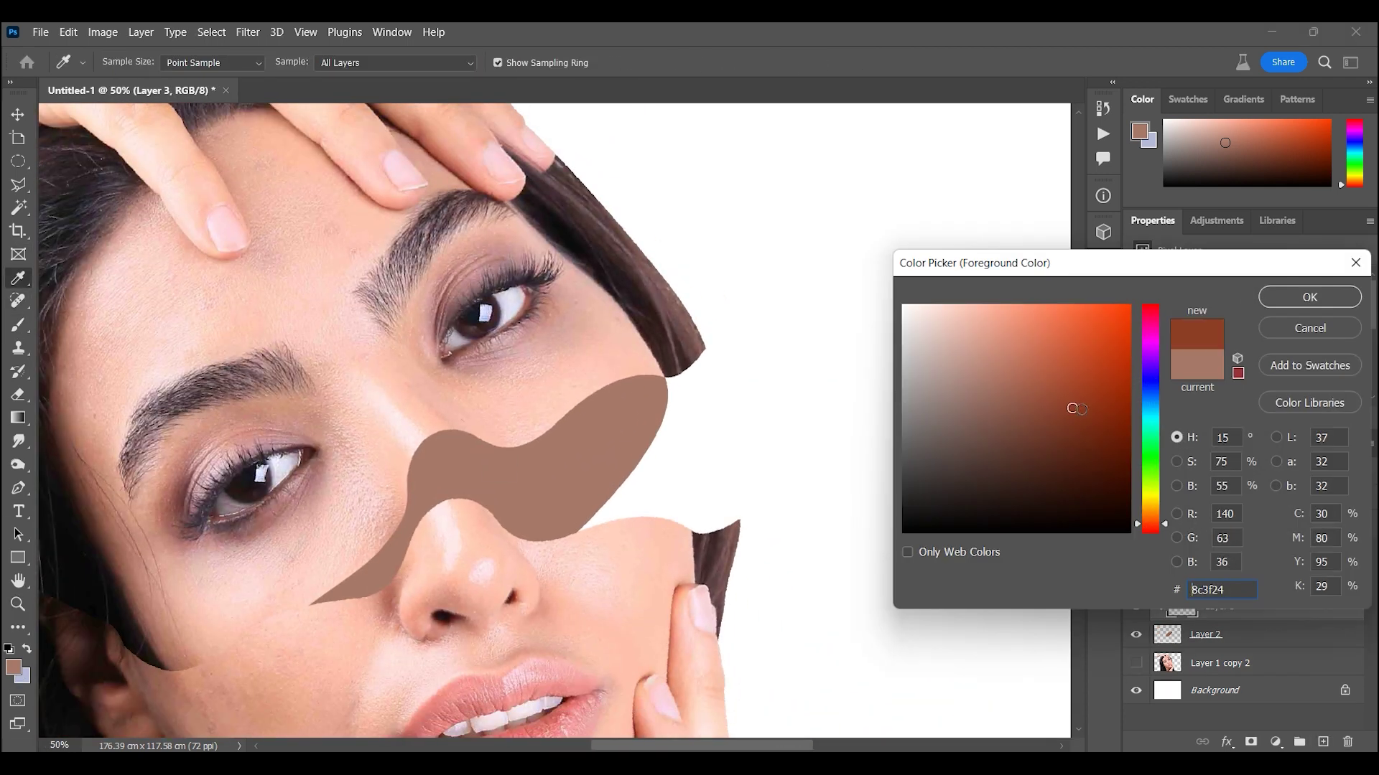
{"action": "left_click", "coordinate": [1058, 412]}
{"action": "key", "text": "Return"}
{"action": "key", "text": "bracketright"}
{"action": "key", "text": "bracketright"}
{"action": "key", "text": "bracketright"}
{"action": "left_click", "coordinate": [333, 529]}
{"action": "left_click_drag", "start_coordinate": [436, 75], "coordinate": [453, 76]}
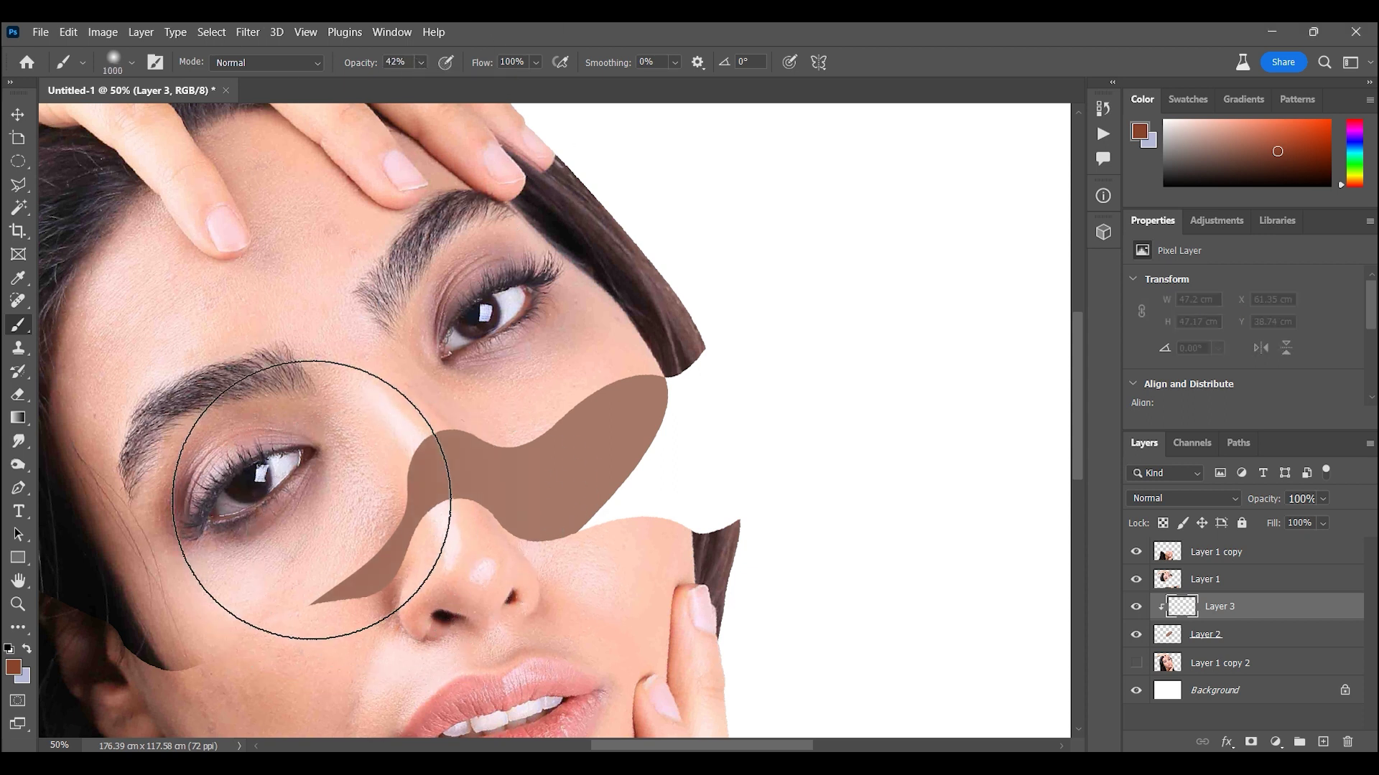
{"action": "left_click_drag", "start_coordinate": [316, 525], "coordinate": [542, 347]}
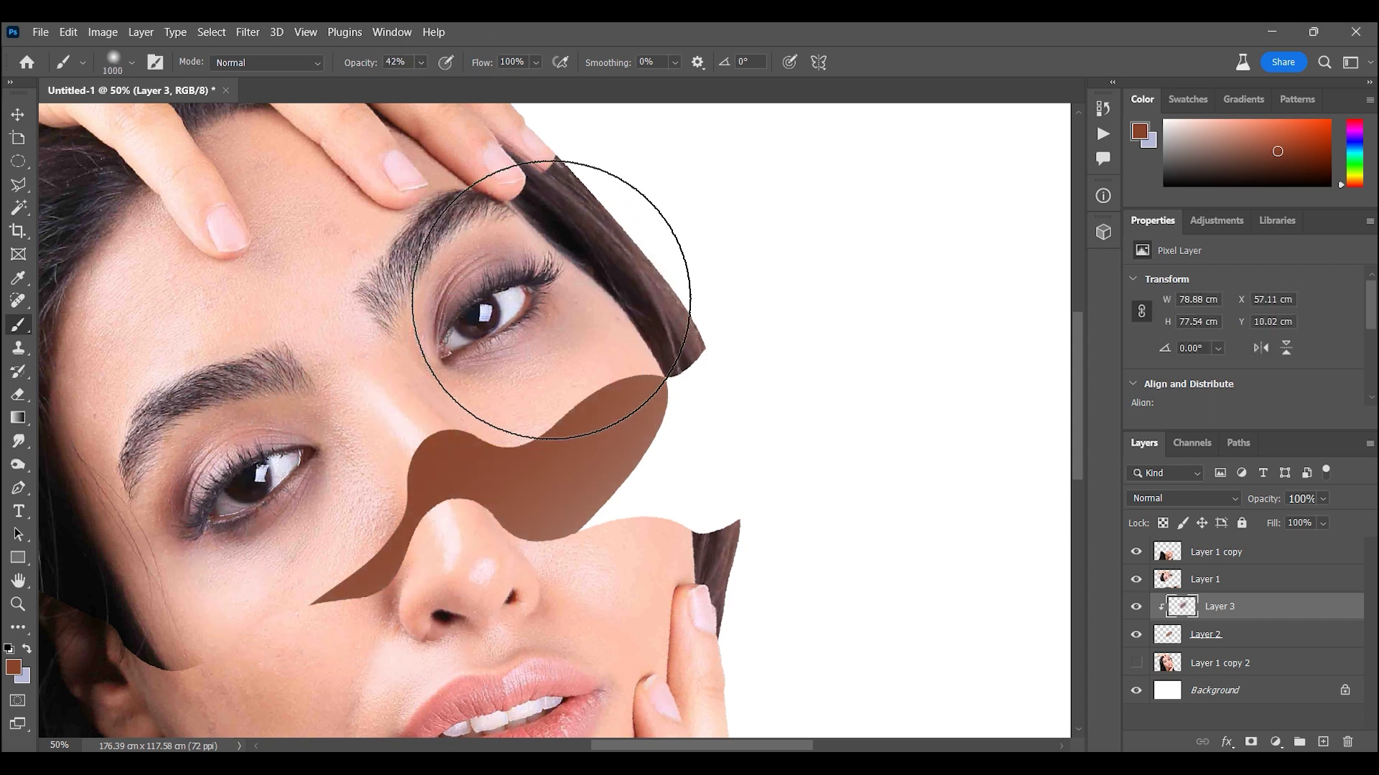
{"action": "key", "text": "bracketleft"}
{"action": "key", "text": "bracketleft"}
{"action": "key", "text": "bracketleft"}
Pick an even darker brown and set the shading layer to Multiply at about 78% opacity
{"action": "left_click", "coordinate": [1139, 131]}
{"action": "left_click", "coordinate": [1071, 458]}
{"action": "left_click", "coordinate": [1225, 293]}
{"action": "left_click", "coordinate": [1182, 499]}
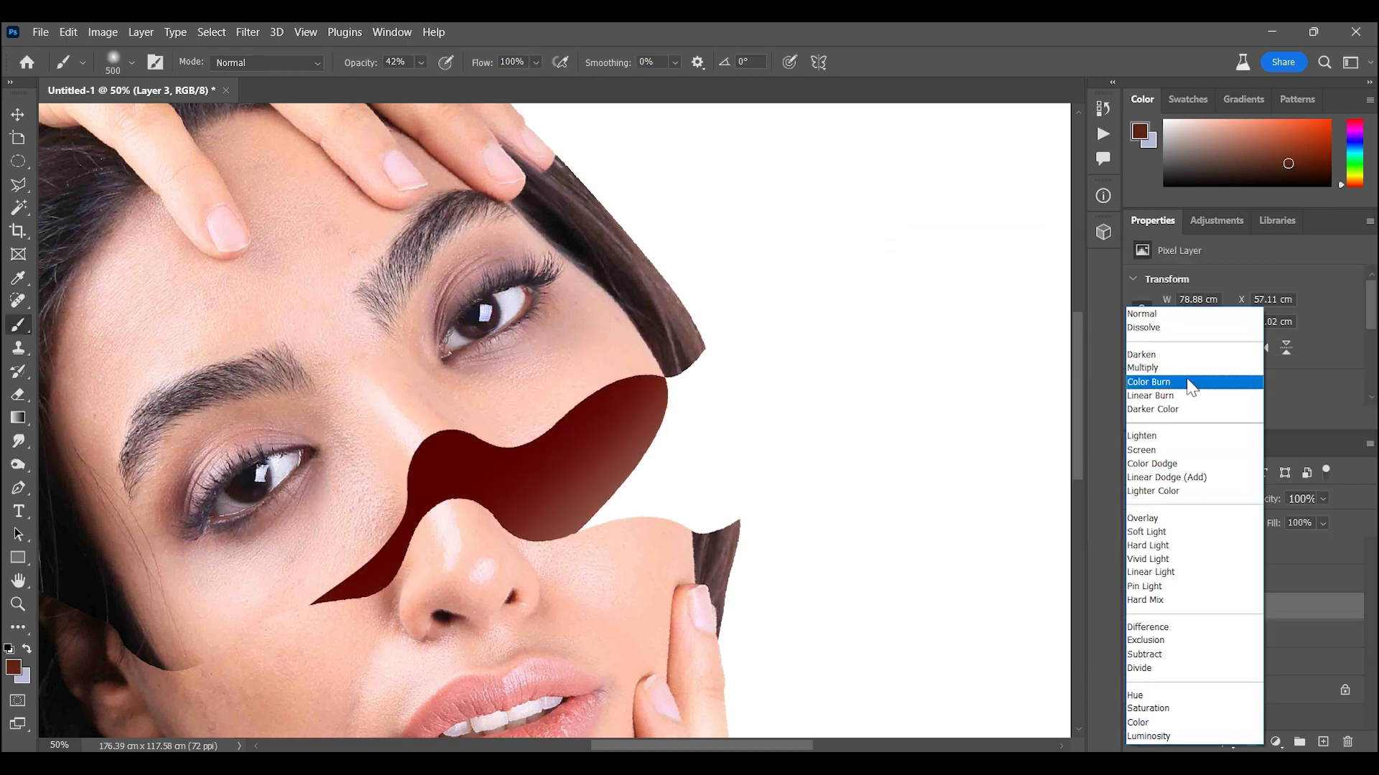
{"action": "left_click", "coordinate": [1190, 368]}
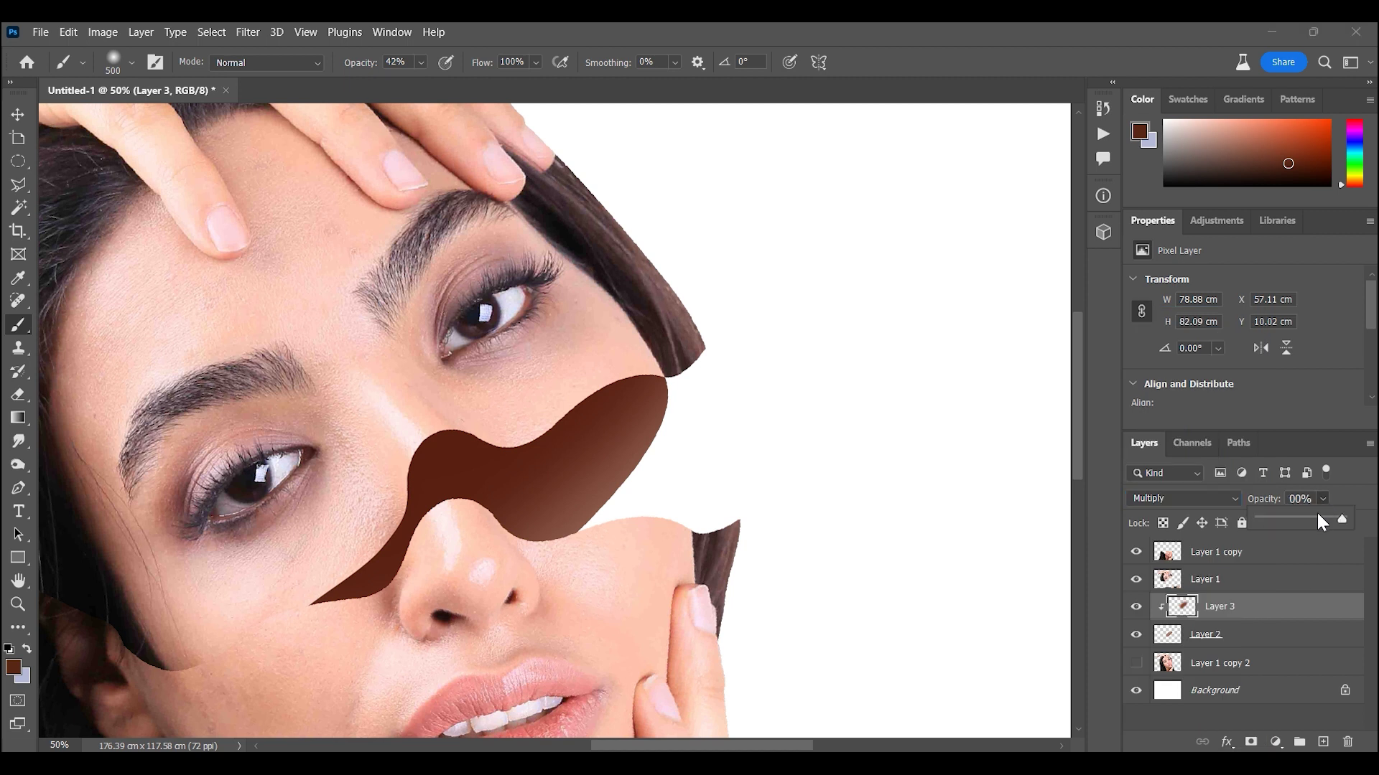
{"action": "left_click_drag", "start_coordinate": [1317, 515], "coordinate": [1325, 515]}
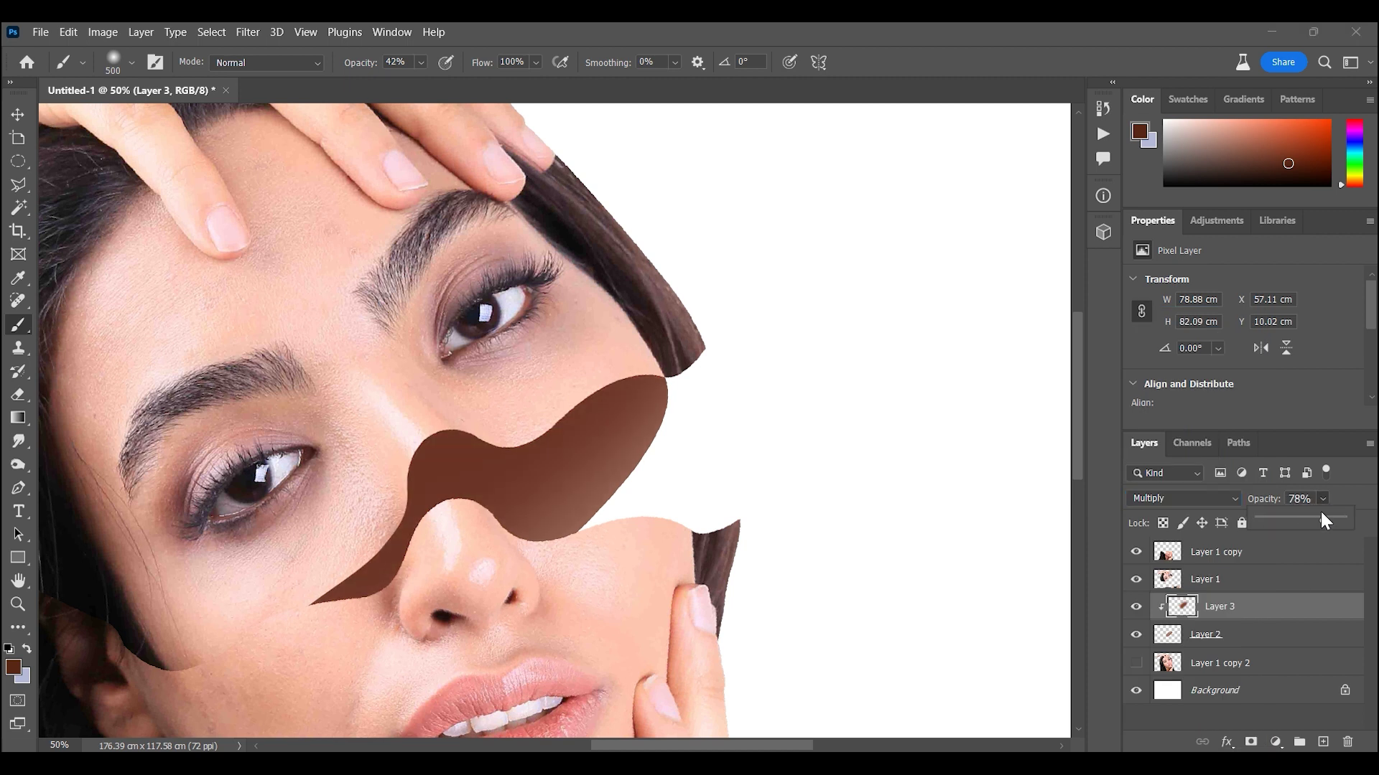
Add a second shading layer and ready a larger brush in the shading colour
{"action": "left_click", "coordinate": [1324, 741]}
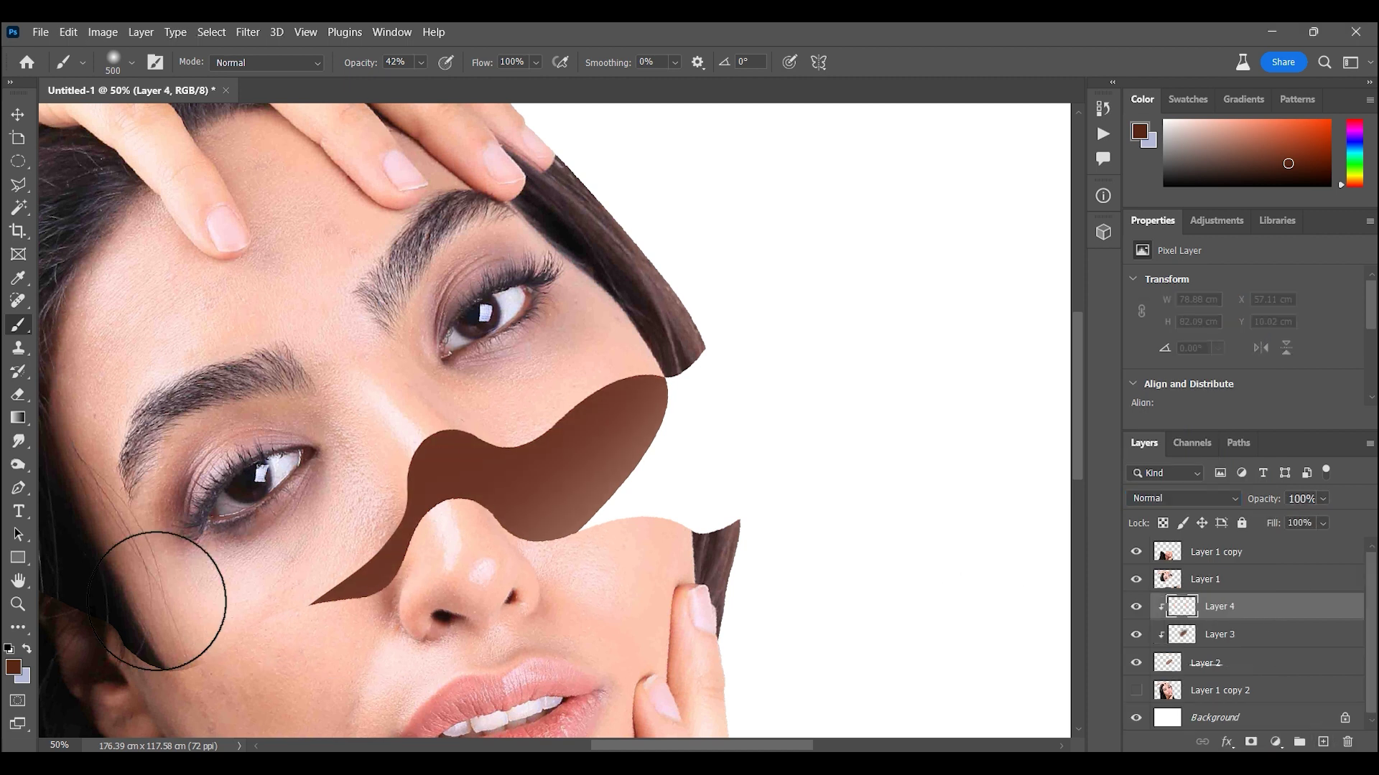
{"action": "left_click", "coordinate": [13, 667]}
{"action": "key", "text": "Return"}
{"action": "key", "text": "b"}
{"action": "scroll", "coordinate": [384, 569], "scroll_direction": "up", "scroll_amount": 3}
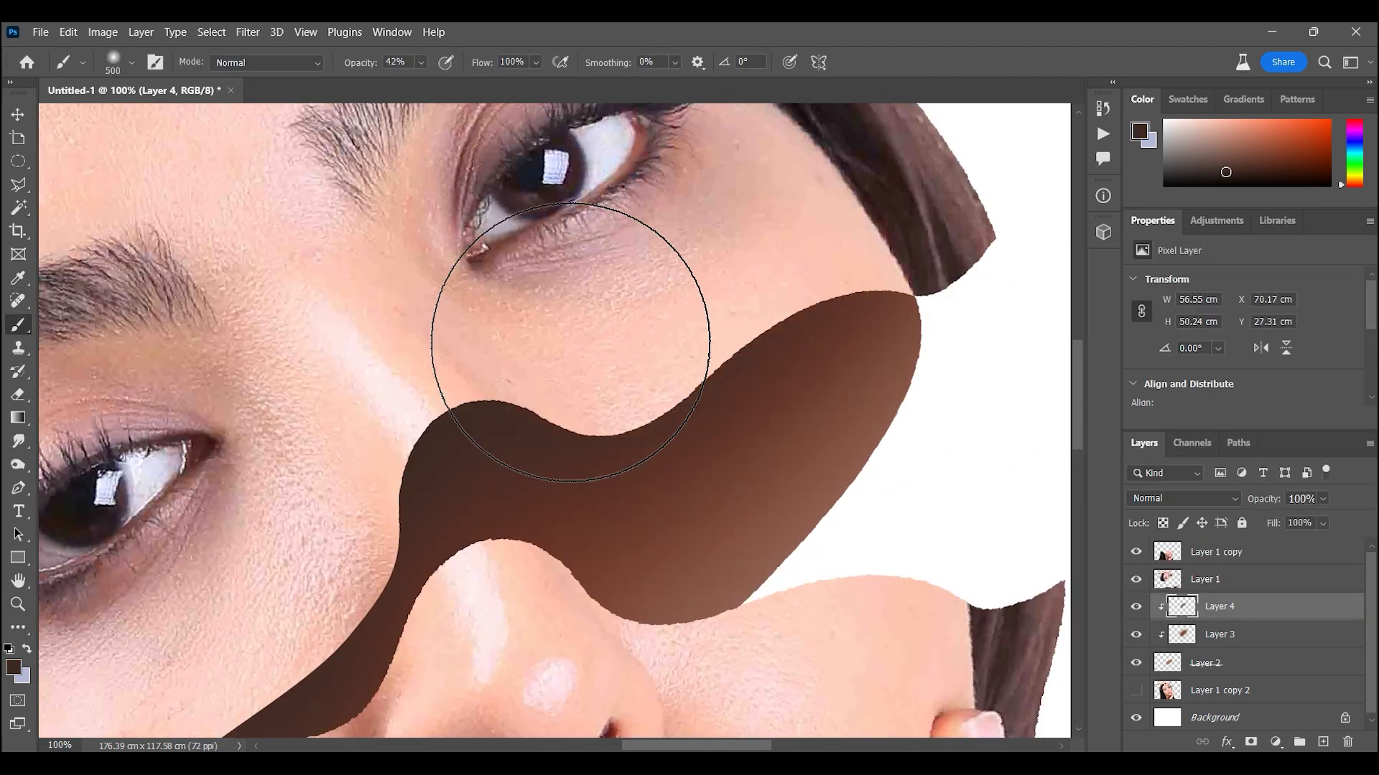
{"action": "left_click_drag", "start_coordinate": [570, 308], "coordinate": [605, 107]}
{"action": "key", "text": "bracketright"}
{"action": "key", "text": "bracketright"}
{"action": "key", "text": "bracketright"}
Set the second shading layer to Multiply at about 55% opacity and add Layer 5
{"action": "left_click", "coordinate": [1183, 498]}
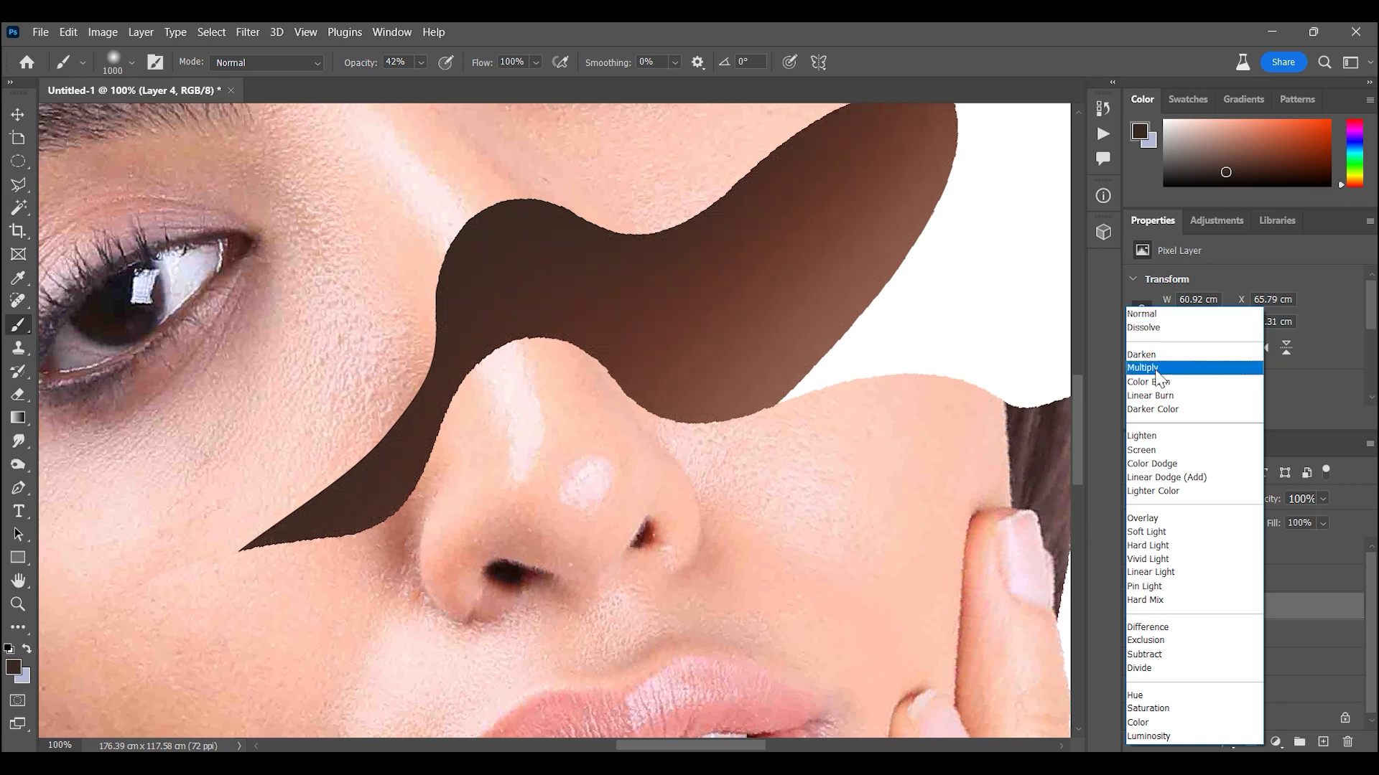
{"action": "left_click", "coordinate": [1149, 372]}
{"action": "key", "text": "ctrl+0"}
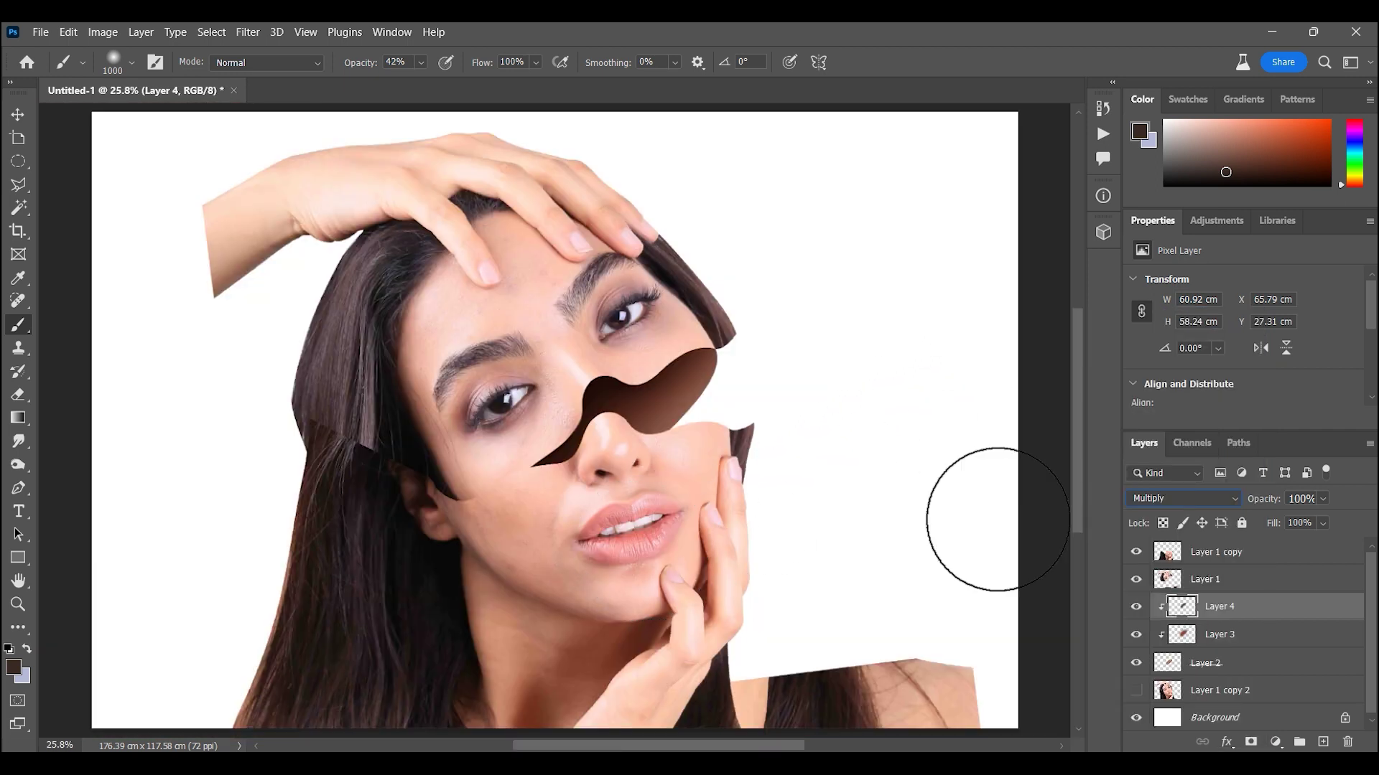
{"action": "left_click_drag", "start_coordinate": [1305, 519], "coordinate": [1303, 521]}
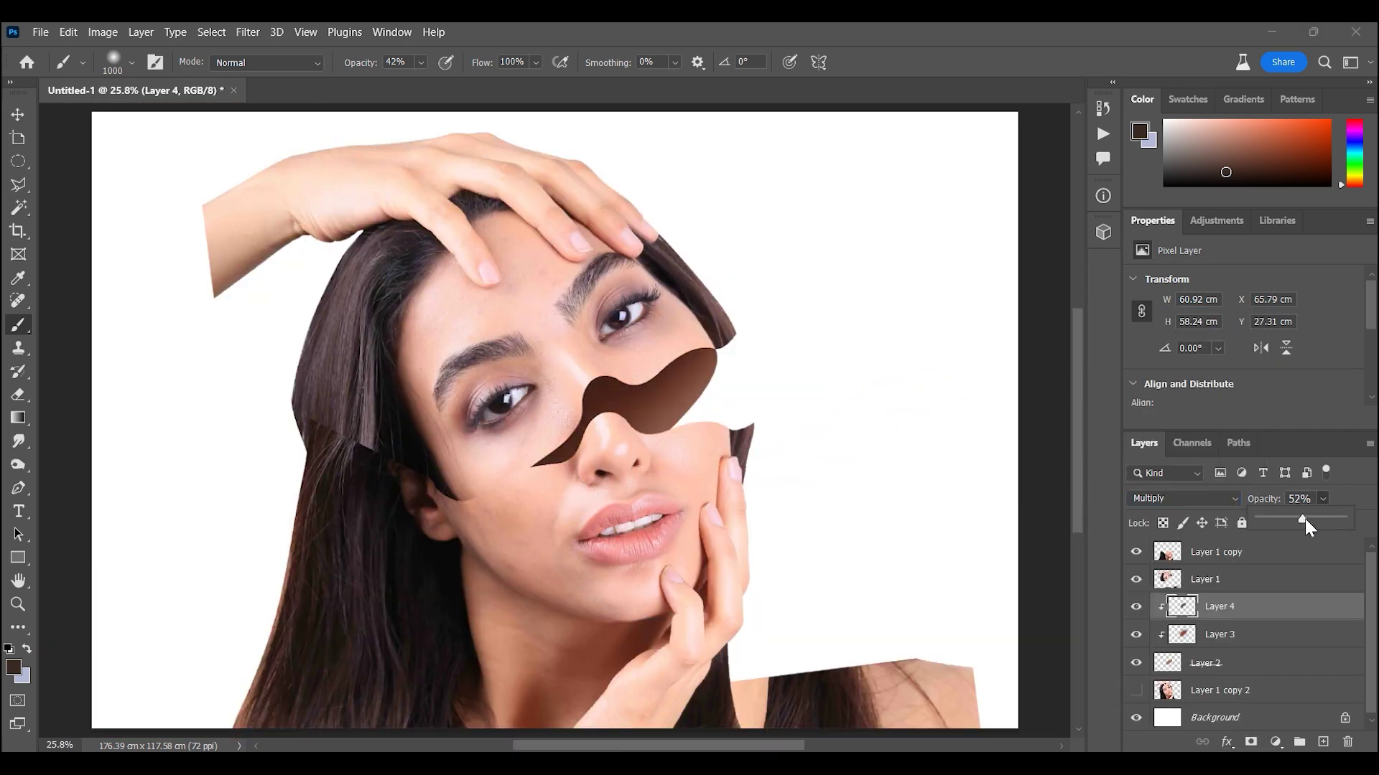
{"action": "key", "text": "z"}
{"action": "left_click_drag", "start_coordinate": [711, 357], "coordinate": [811, 363]}
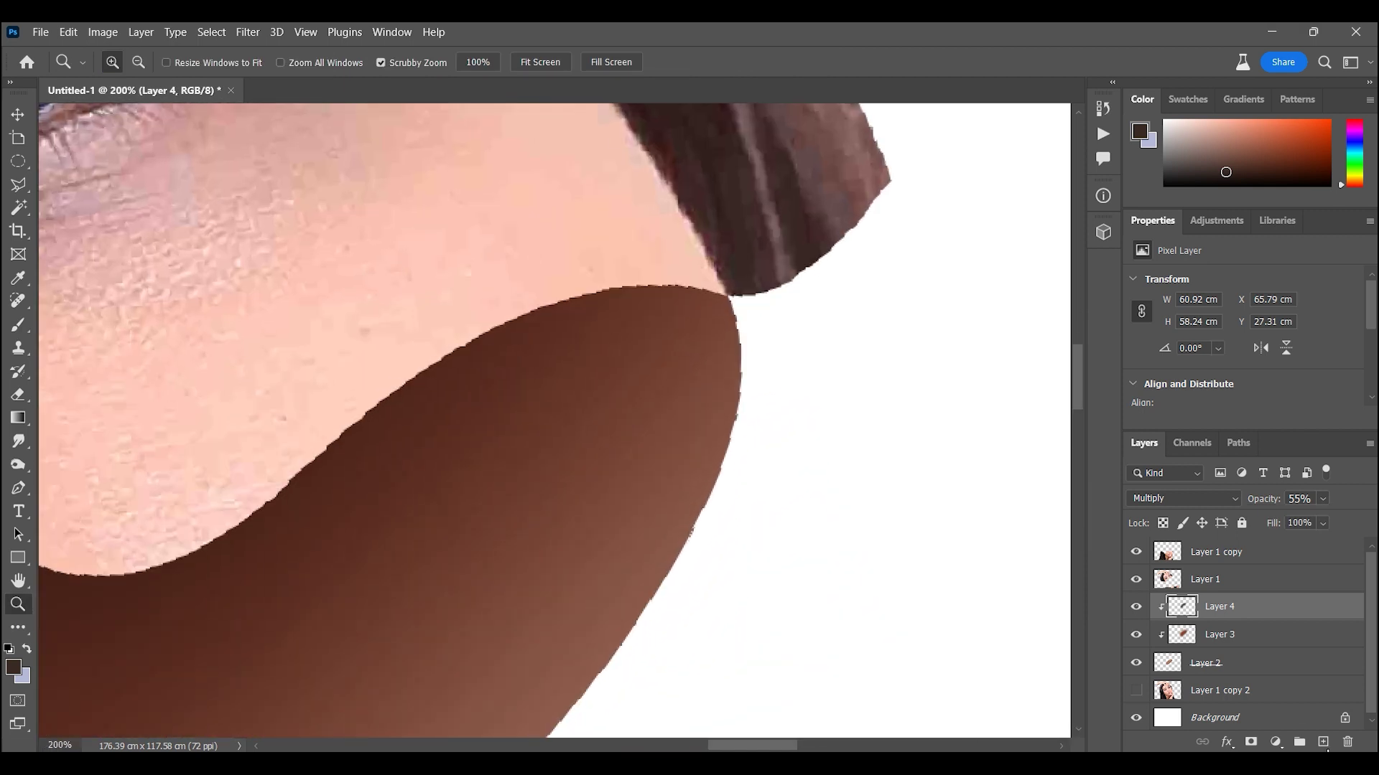
{"action": "left_click", "coordinate": [1324, 741]}
Sample the skin tone as paint colour, set a 500 brush, and lower the layer opacity to 67%
{"action": "key", "text": "b"}
{"action": "left_click", "coordinate": [562, 221], "text": "alt"}
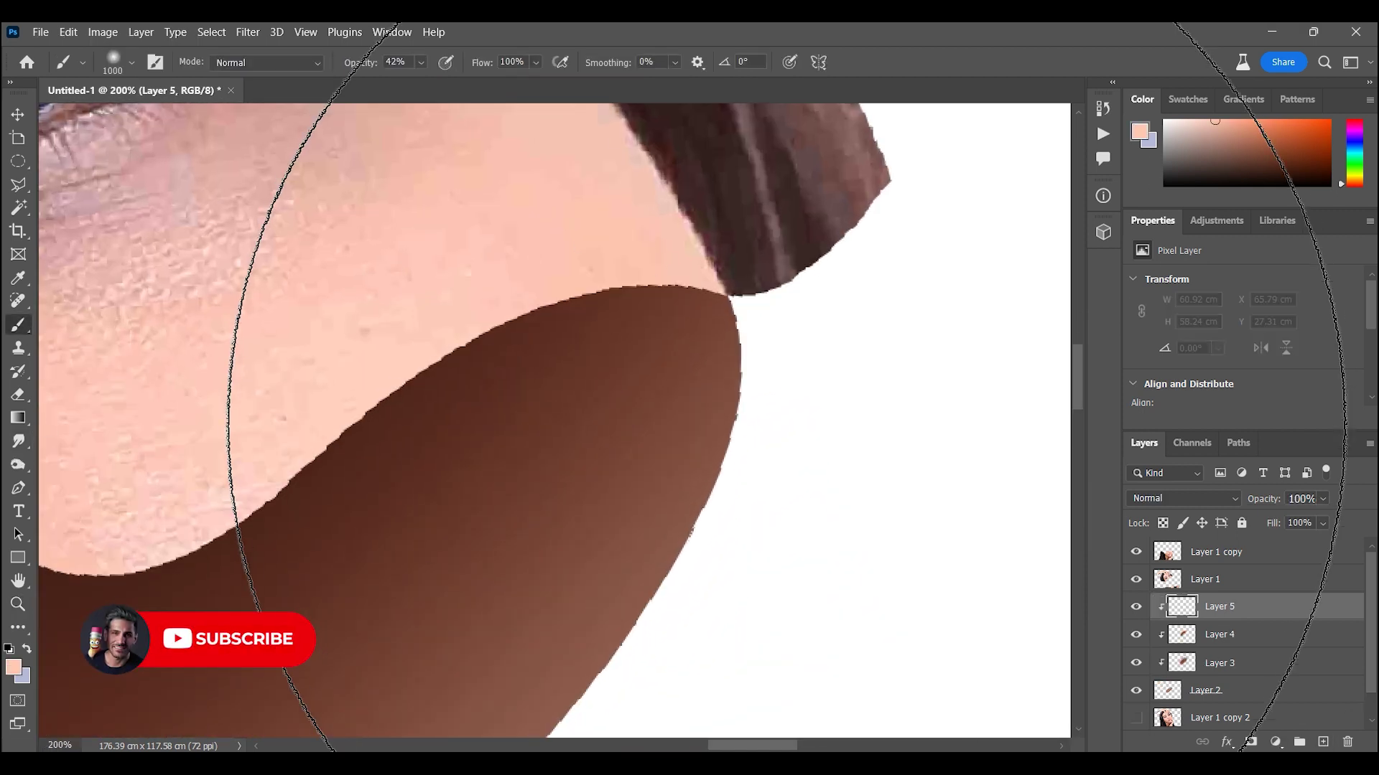
{"action": "key", "text": "bracketright"}
{"action": "key", "text": "bracketright"}
{"action": "key", "text": "bracketright"}
{"action": "key", "text": "bracketleft"}
{"action": "key", "text": "bracketleft"}
{"action": "key", "text": "bracketleft"}
{"action": "scroll", "coordinate": [843, 503], "scroll_direction": "down", "scroll_amount": 2}
{"action": "scroll", "coordinate": [718, 574], "scroll_direction": "down", "scroll_amount": 3}
{"action": "scroll", "coordinate": [826, 359], "scroll_direction": "up", "scroll_amount": 3}
{"action": "scroll", "coordinate": [769, 214], "scroll_direction": "up", "scroll_amount": 3}
{"action": "key", "text": "ctrl+0"}
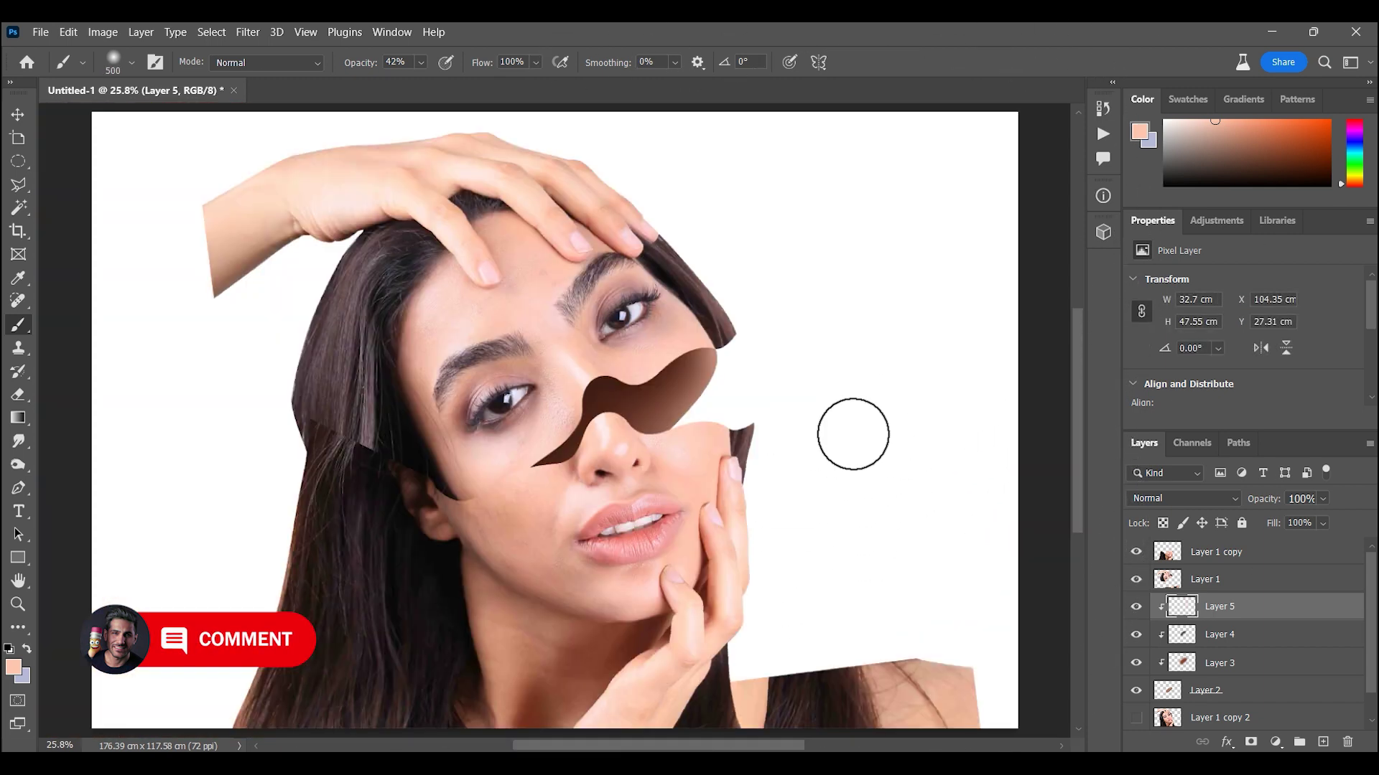
{"action": "left_click_drag", "start_coordinate": [1322, 498], "coordinate": [1307, 524]}
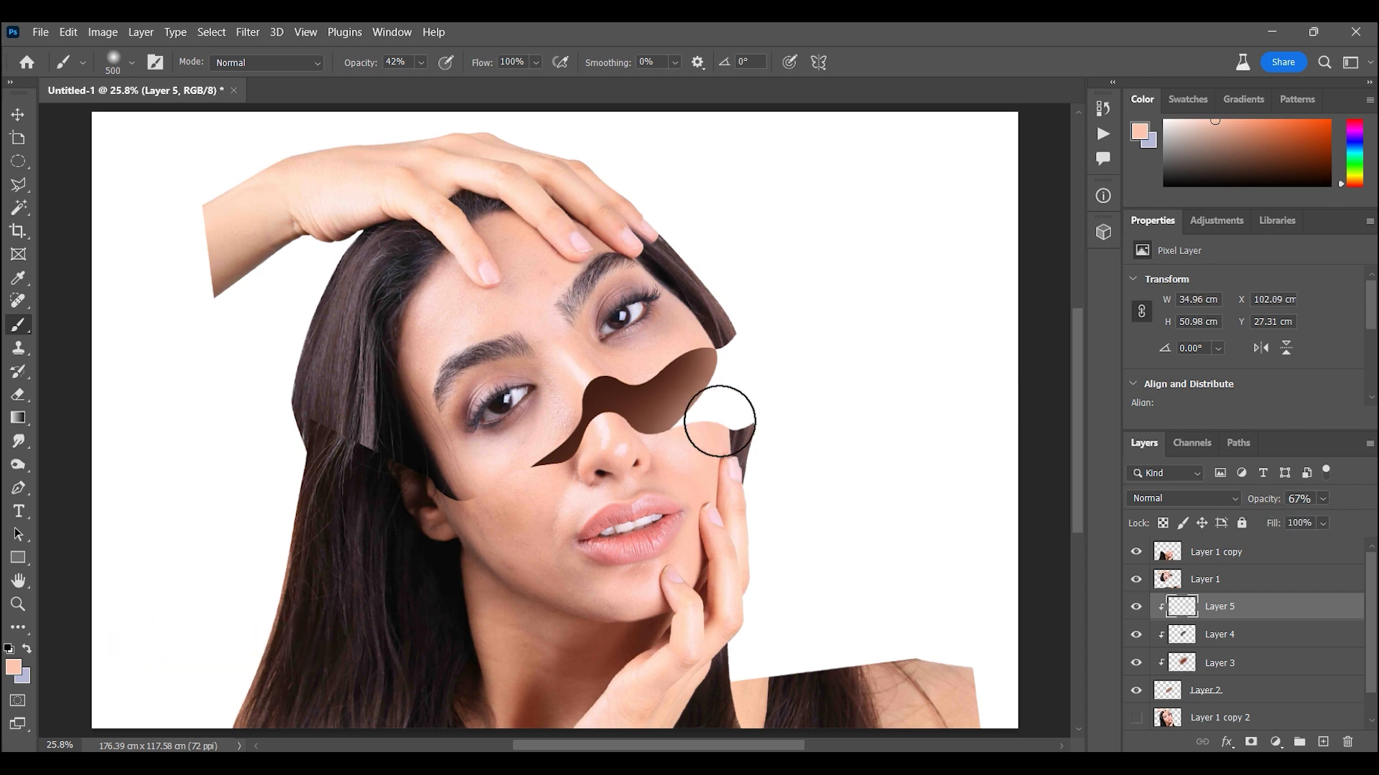
Add a new layer above the face and switch to the Pen tool
{"action": "scroll", "coordinate": [780, 365], "scroll_direction": "up", "scroll_amount": 3}
{"action": "scroll", "coordinate": [730, 344], "scroll_direction": "up", "scroll_amount": 3}
{"action": "scroll", "coordinate": [730, 344], "scroll_direction": "down", "scroll_amount": 3}
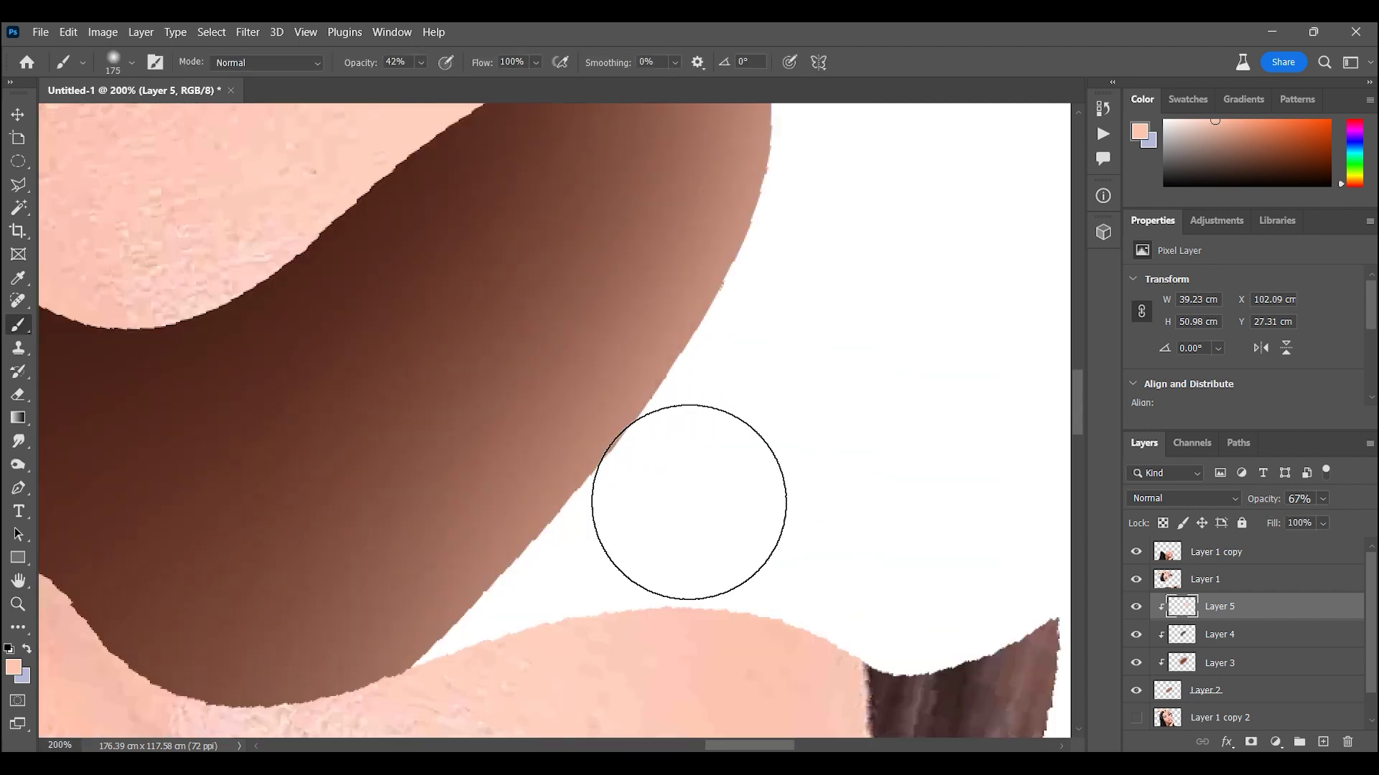
{"action": "scroll", "coordinate": [689, 511], "scroll_direction": "up", "scroll_amount": 4}
{"action": "left_click", "coordinate": [1220, 578]}
{"action": "key", "text": "ctrl+shift+alt+n"}
{"action": "scroll", "coordinate": [574, 323], "scroll_direction": "up", "scroll_amount": 2}
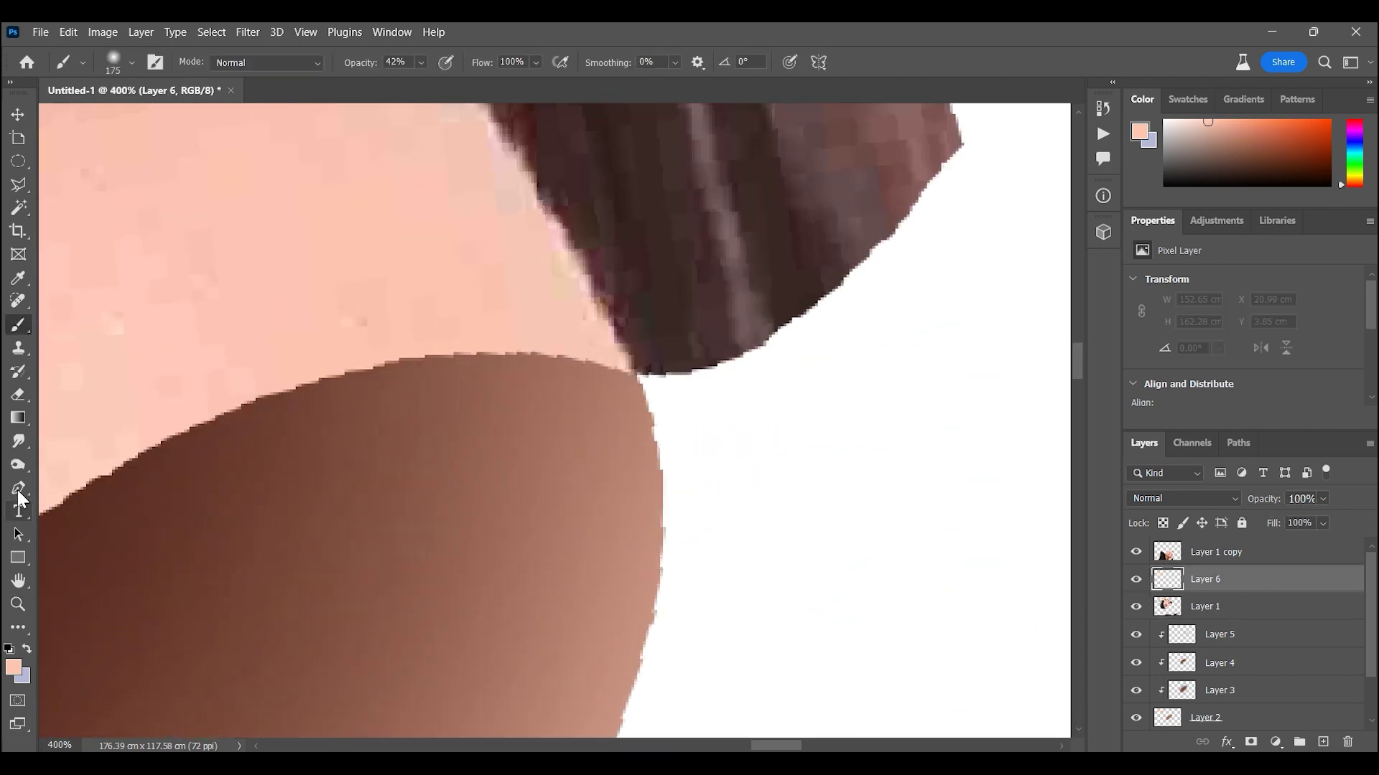
{"action": "key", "text": "p"}
Start a path at the cavity edge, convert it to a selection, and shrink the brush to 50
{"action": "left_click", "coordinate": [547, 357]}
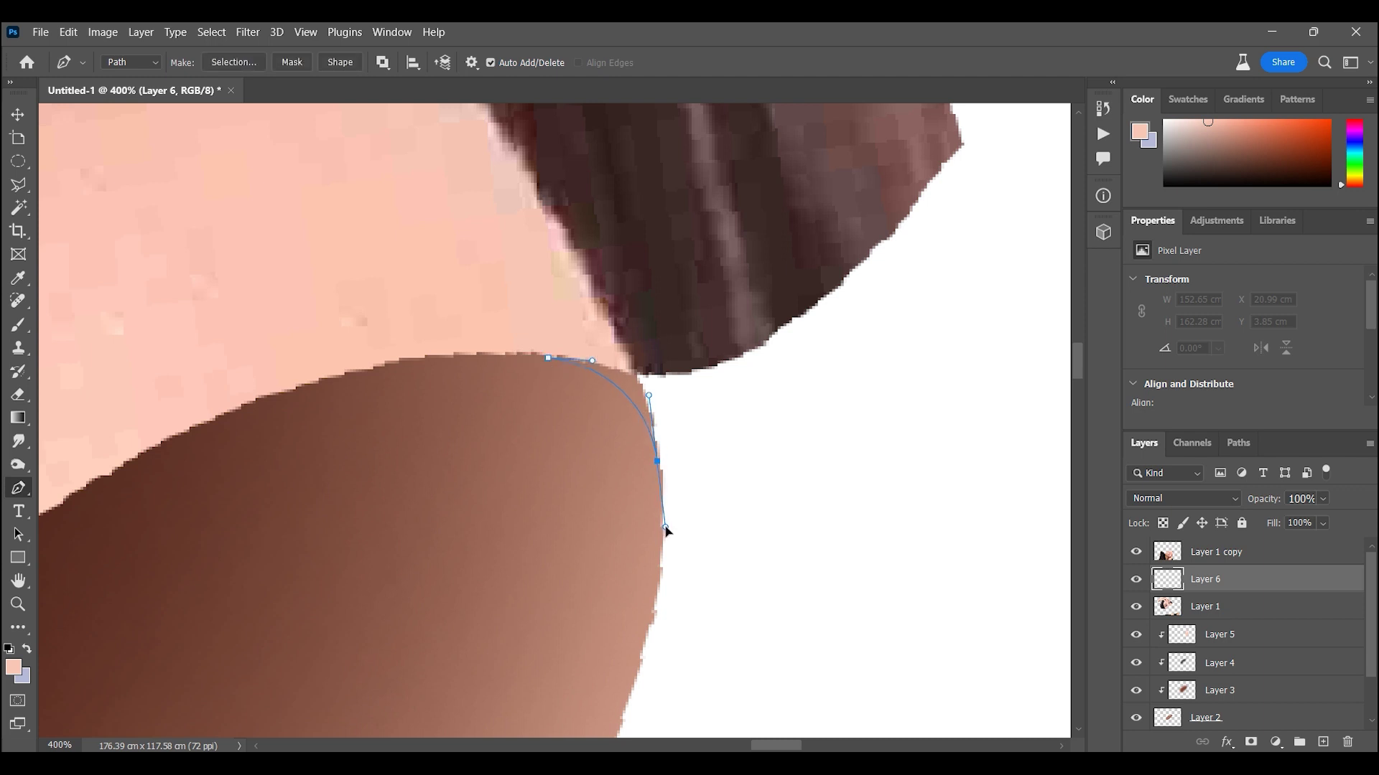
{"action": "key", "text": "ctrl+z"}
{"action": "key", "text": "ctrl+z"}
{"action": "scroll", "coordinate": [673, 446], "scroll_direction": "down", "scroll_amount": 2}
{"action": "left_click", "coordinate": [233, 62]}
{"action": "left_click", "coordinate": [780, 209]}
{"action": "left_click", "coordinate": [23, 328]}
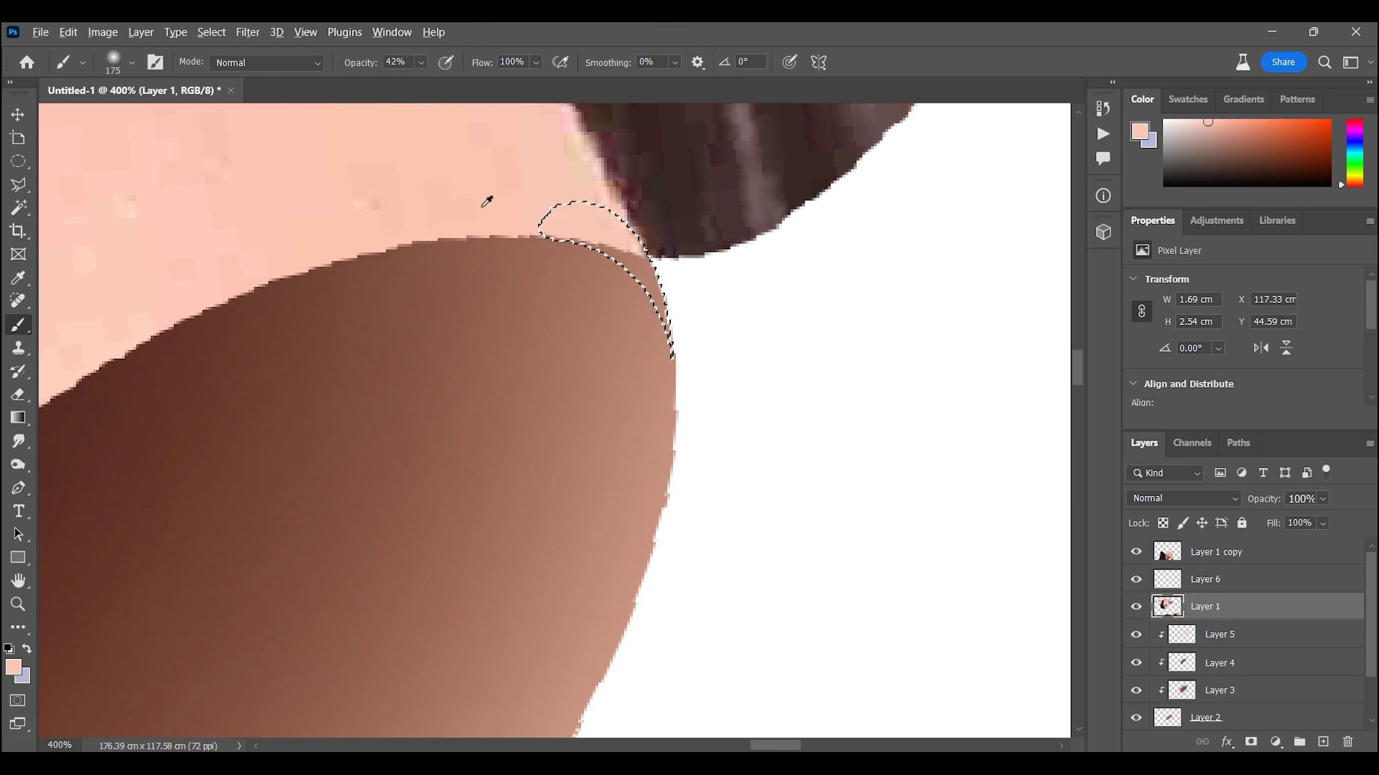
{"action": "key", "text": "bracketleft"}
{"action": "key", "text": "bracketleft"}
{"action": "key", "text": "bracketleft"}
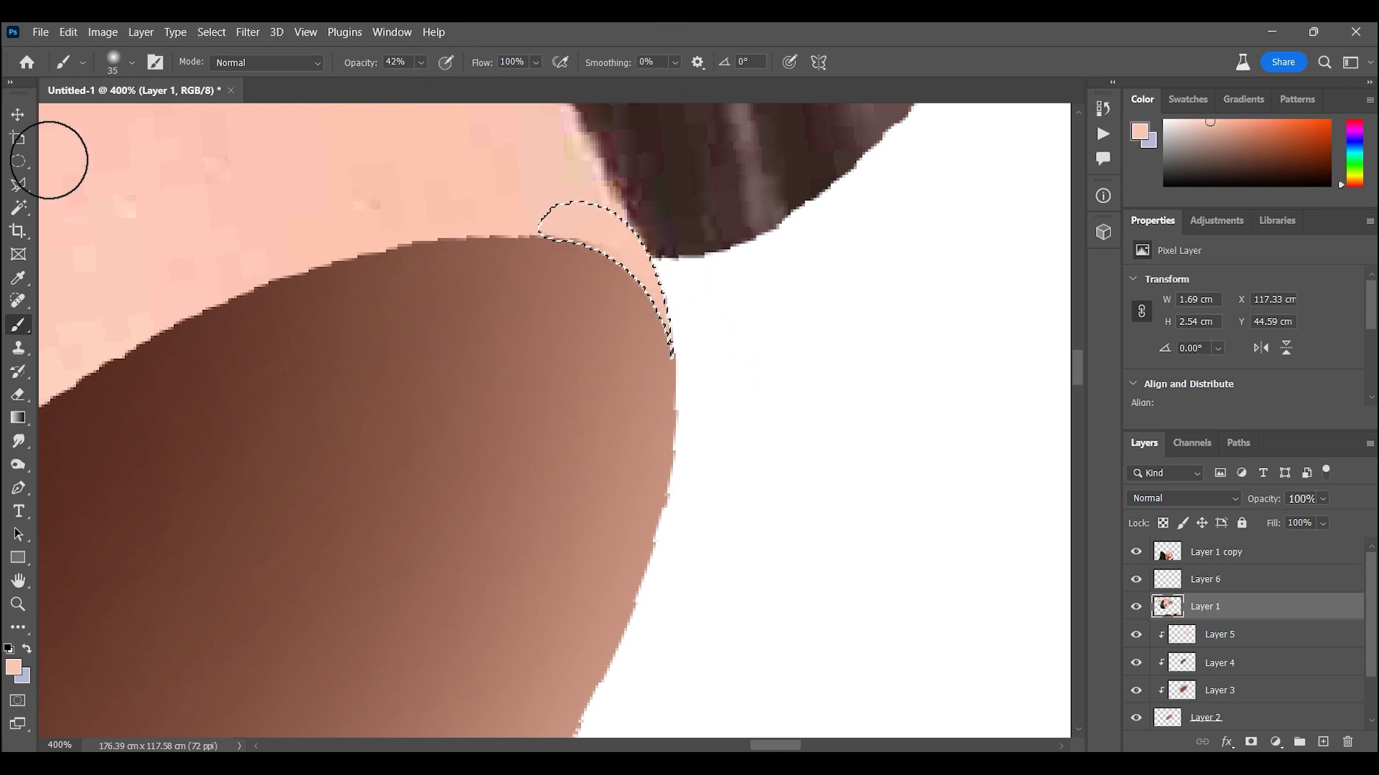
Clear the selection, zoom in on the cavity edge, and add Layer 7 below Layer 1
{"action": "key", "text": "z"}
{"action": "key", "text": "ctrl+minus"}
{"action": "key", "text": "ctrl+minus"}
{"action": "key", "text": "ctrl+minus"}
{"action": "left_click_drag", "start_coordinate": [655, 375], "coordinate": [760, 415]}
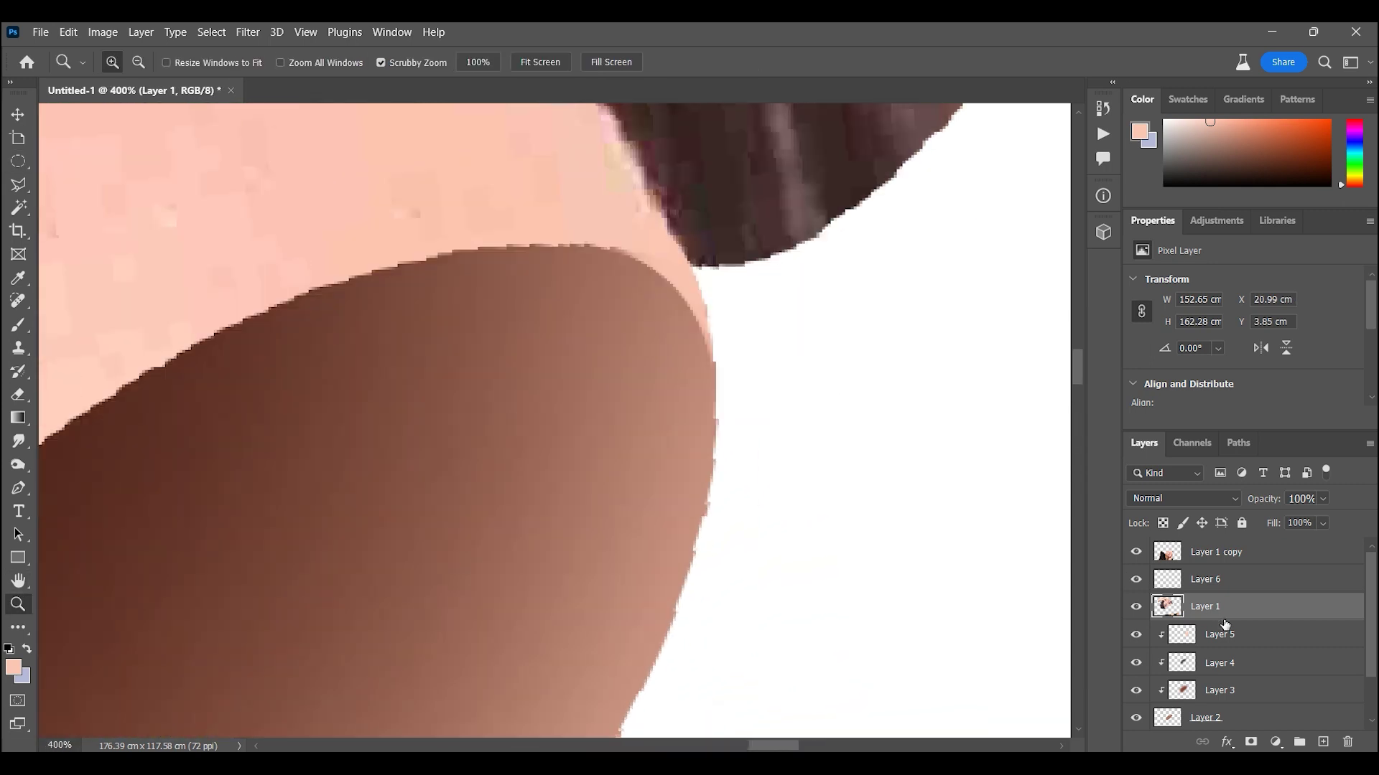
{"action": "key", "text": "ctrl+shift+alt+n"}
{"action": "key", "text": "ctrl+plus"}
{"action": "key", "text": "b"}
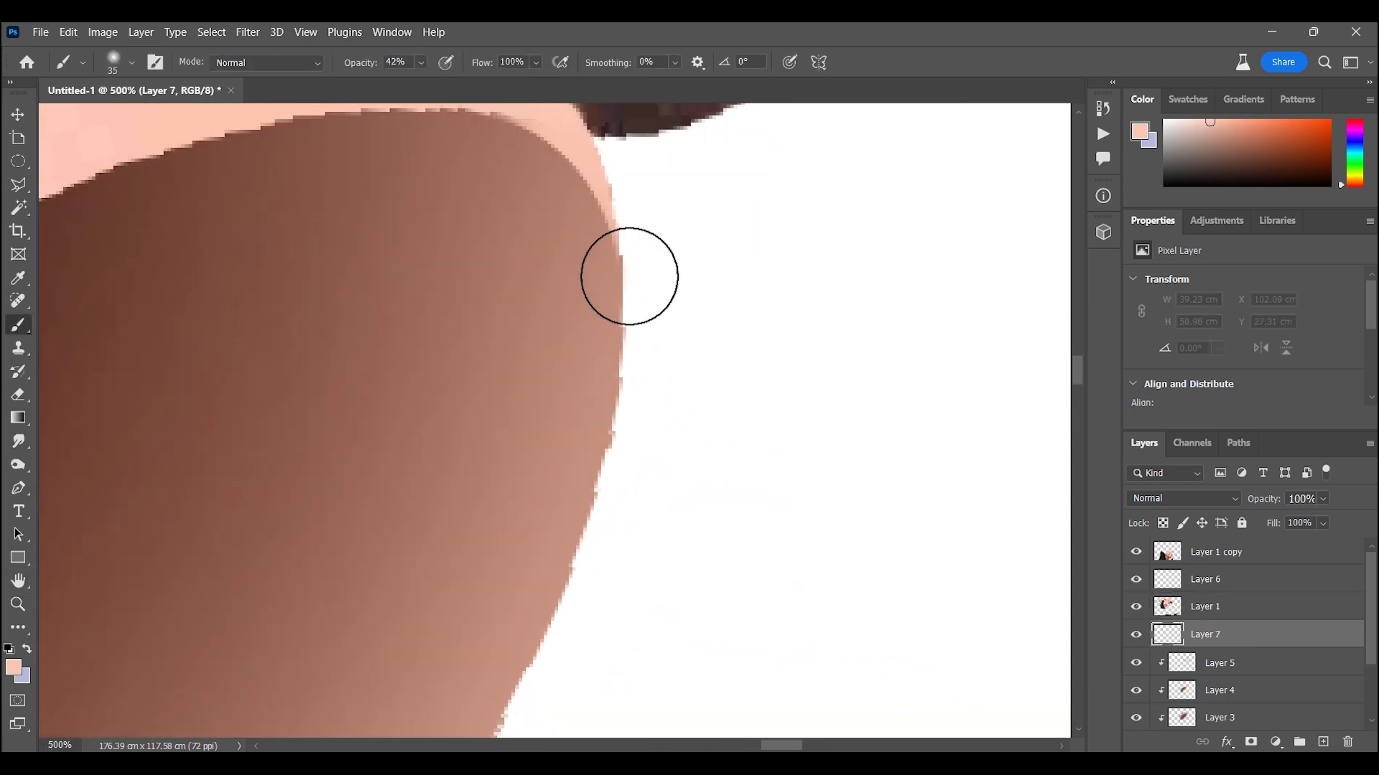
Trace the cavity edge into a selection, fill it peach, and clip Layer 7 to the layer beneath
{"action": "left_click", "coordinate": [19, 491]}
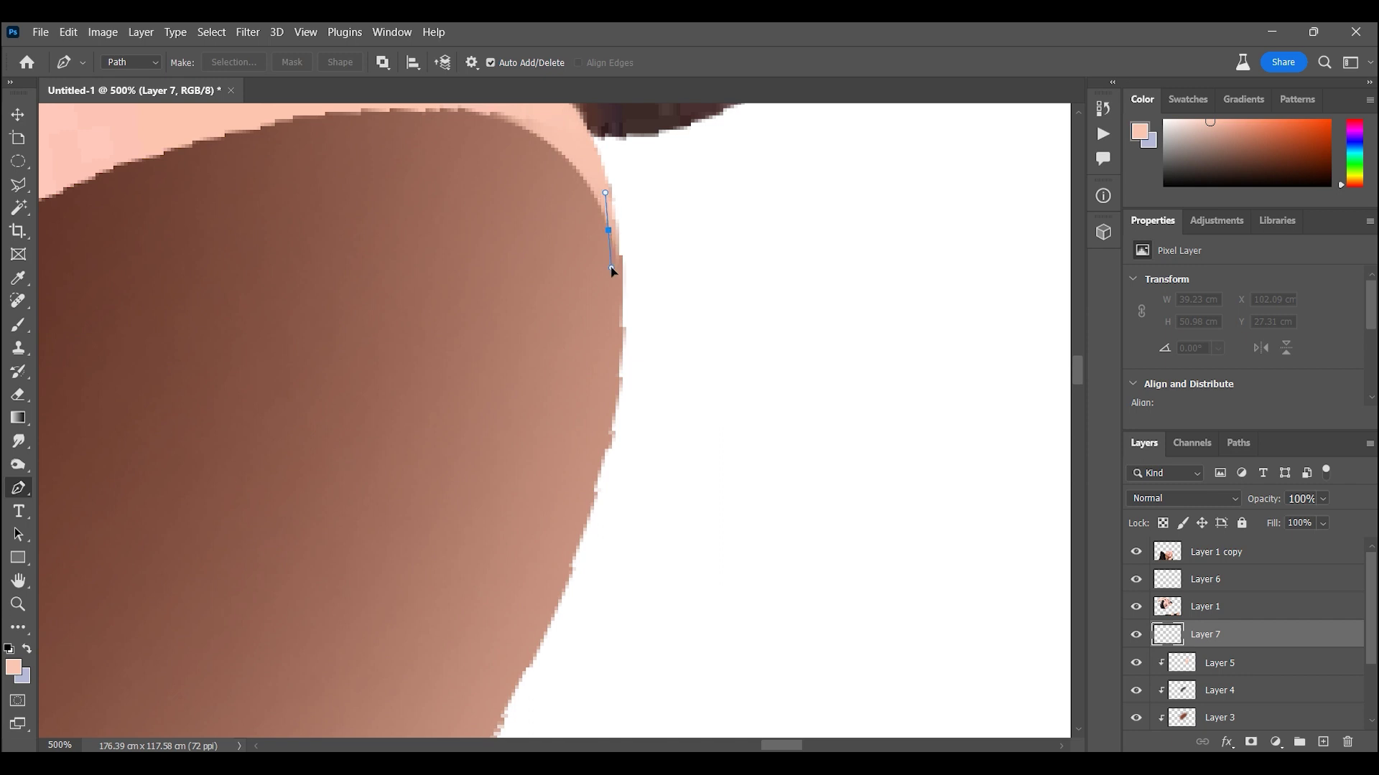
{"action": "scroll", "coordinate": [611, 270], "scroll_direction": "down", "scroll_amount": 5}
{"action": "left_click", "coordinate": [616, 268]}
{"action": "left_click", "coordinate": [570, 351]}
{"action": "scroll", "coordinate": [473, 454], "scroll_direction": "down", "scroll_amount": 3}
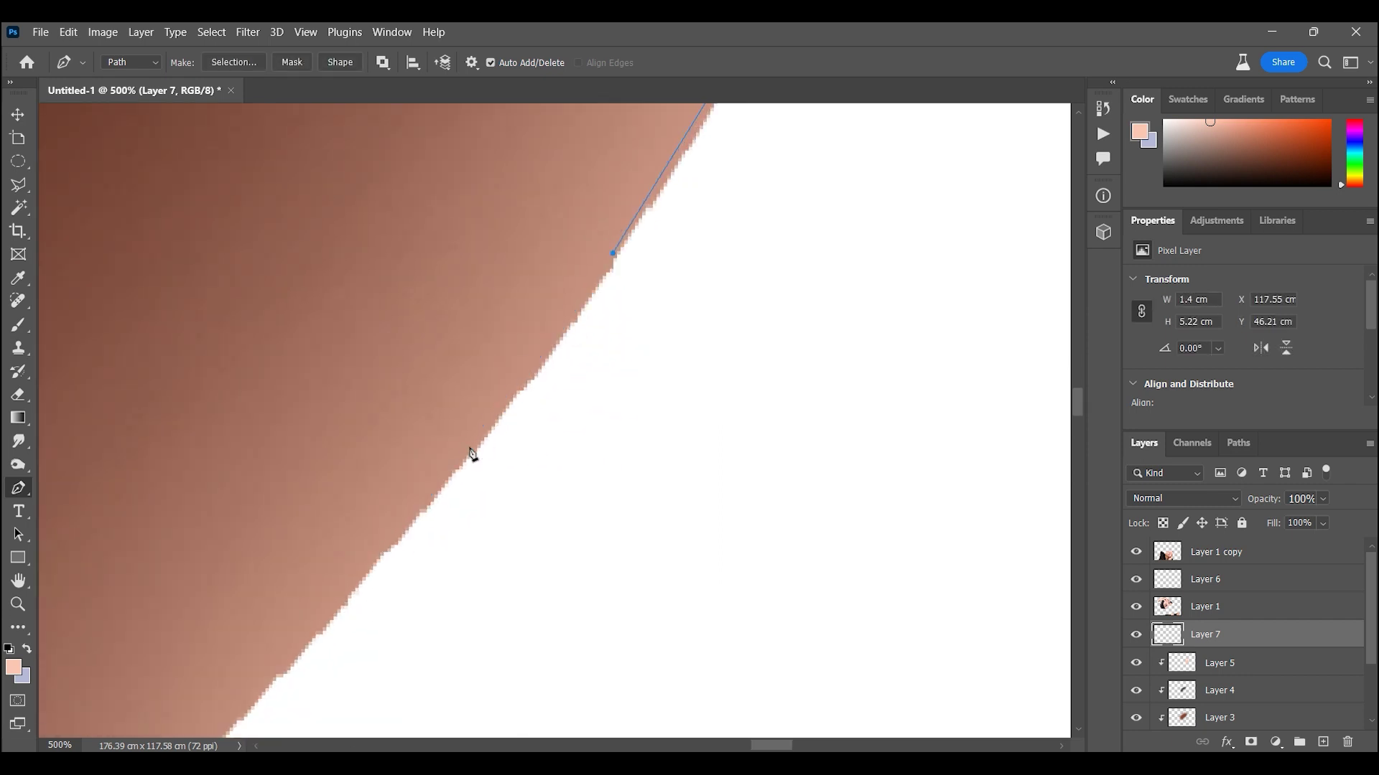
{"action": "left_click", "coordinate": [234, 61]}
{"action": "left_click", "coordinate": [781, 209]}
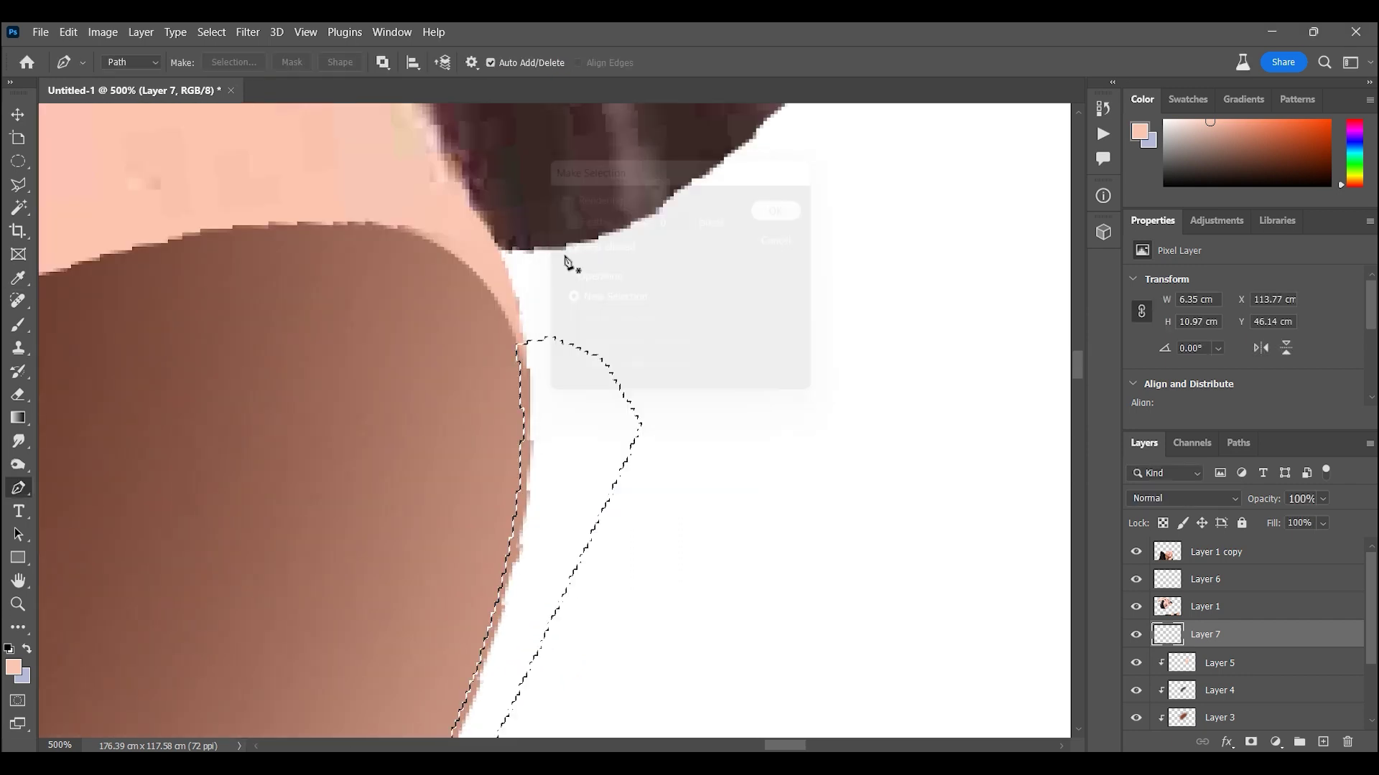
{"action": "key", "text": "alt+BackSpace"}
{"action": "left_click", "coordinate": [1281, 649], "text": "alt"}
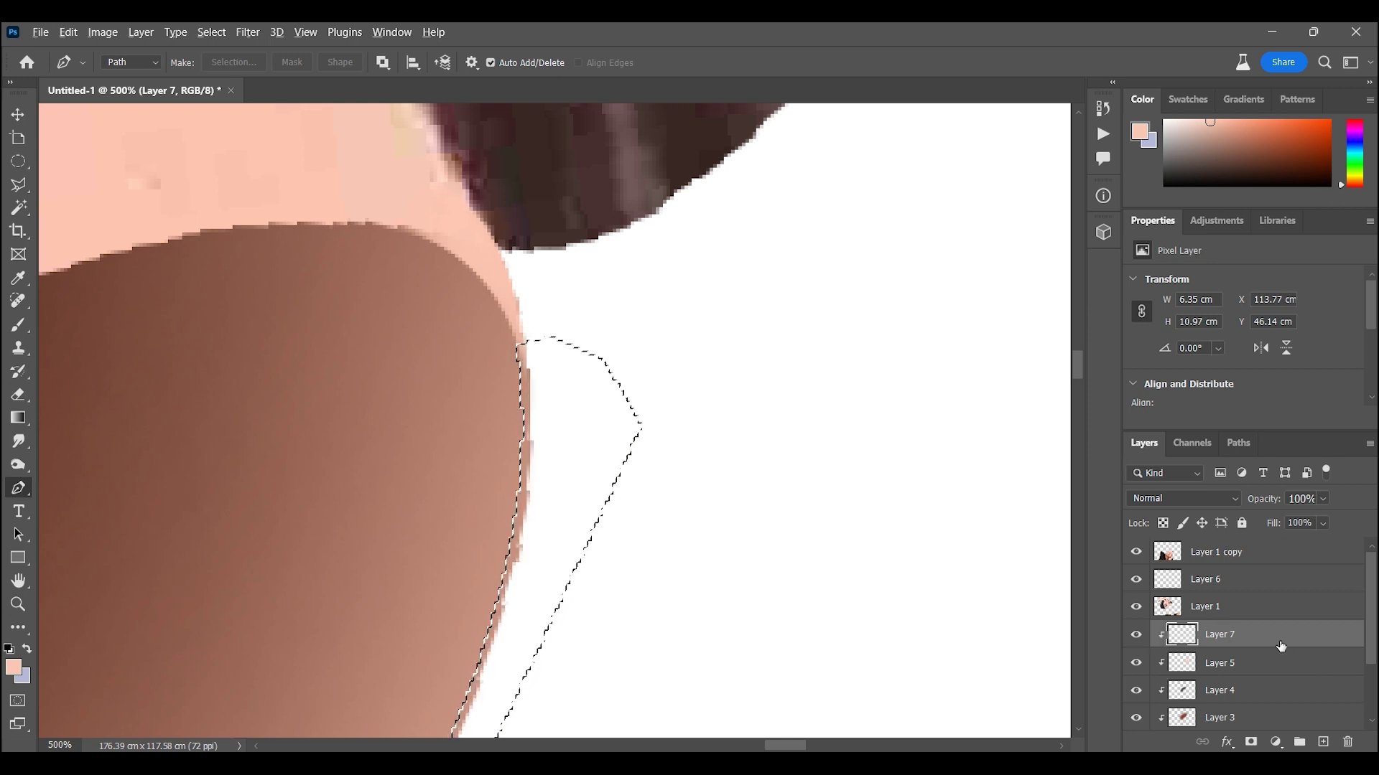
{"action": "key", "text": "m"}
{"action": "key", "text": "ctrl+d"}
Set white (ffffff) as the paint colour with a smaller brush for fine work along the cavity edge
{"action": "left_click", "coordinate": [18, 604]}
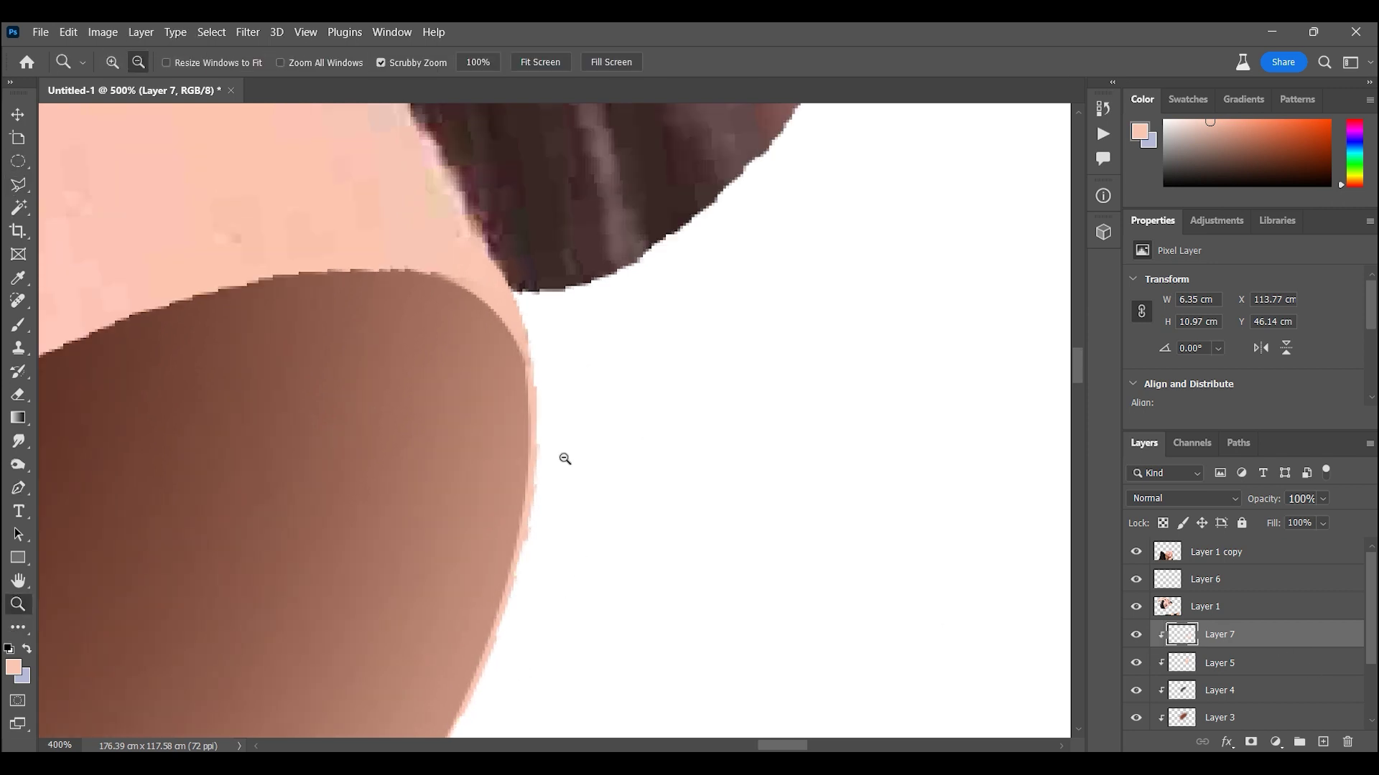
{"action": "scroll", "coordinate": [563, 456], "scroll_direction": "down", "scroll_amount": 5}
{"action": "scroll", "coordinate": [557, 472], "scroll_direction": "up", "scroll_amount": 5}
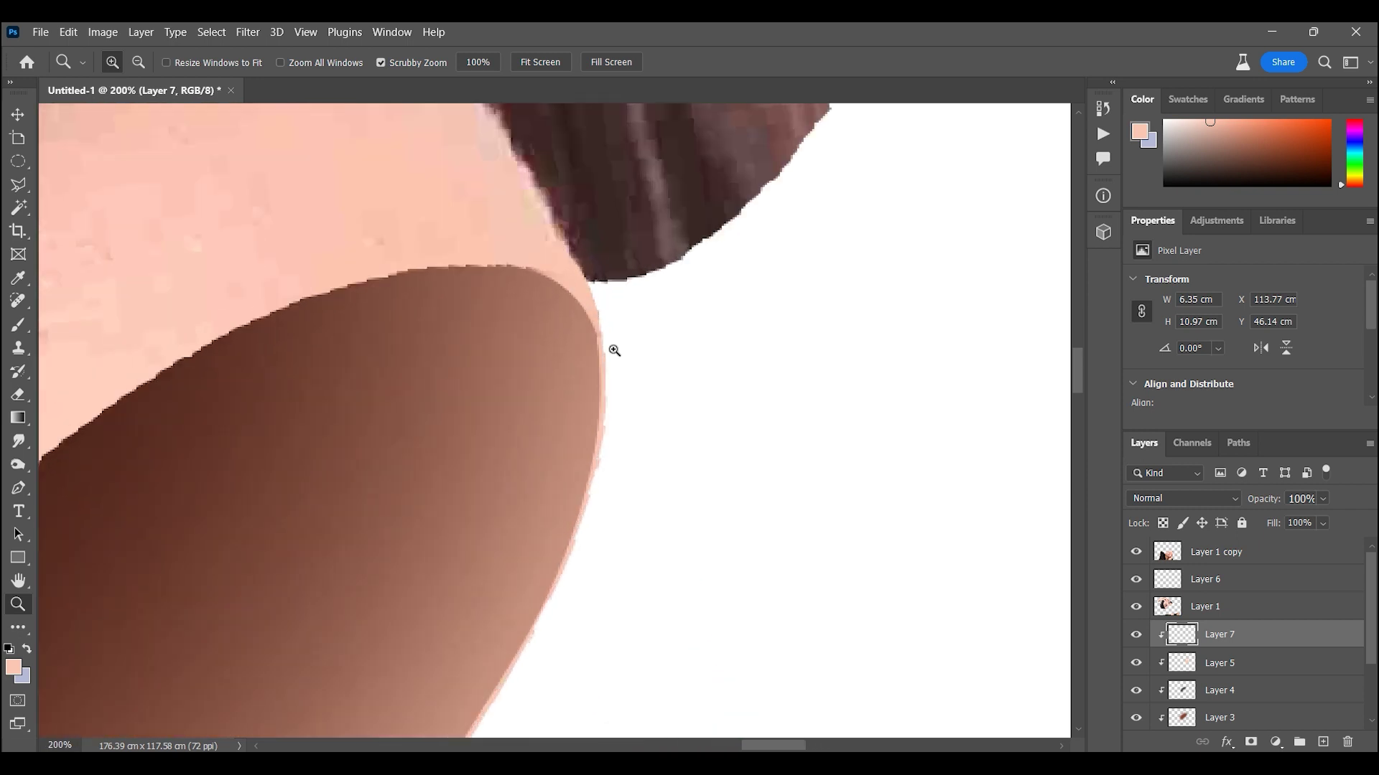
{"action": "left_click", "coordinate": [18, 325]}
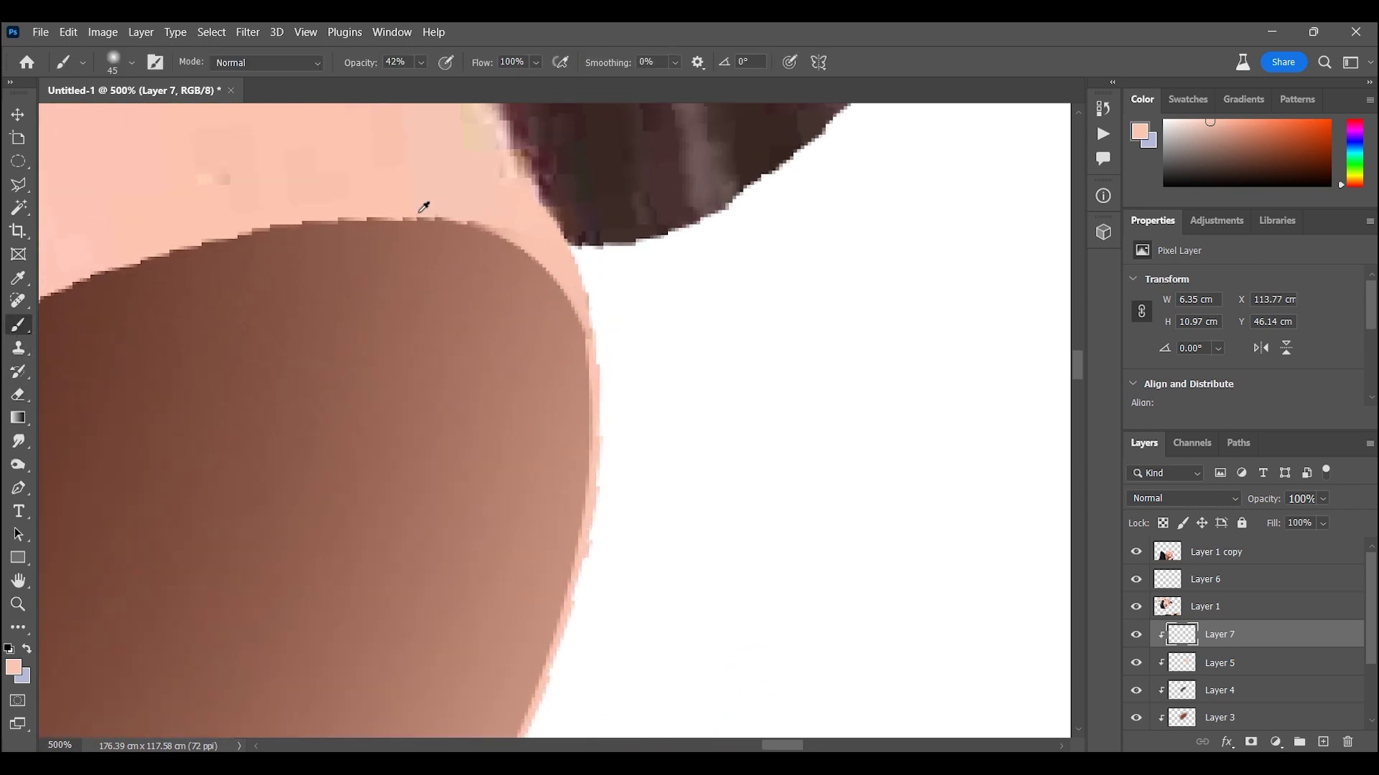
{"action": "left_click", "coordinate": [13, 667]}
{"action": "type", "text": "ffffff"}
{"action": "left_click", "coordinate": [1284, 288]}
{"action": "key", "text": "bracketleft"}
{"action": "key", "text": "bracketleft"}
{"action": "key", "text": "bracketleft"}
{"action": "left_click_drag", "start_coordinate": [576, 610], "coordinate": [676, 332]}
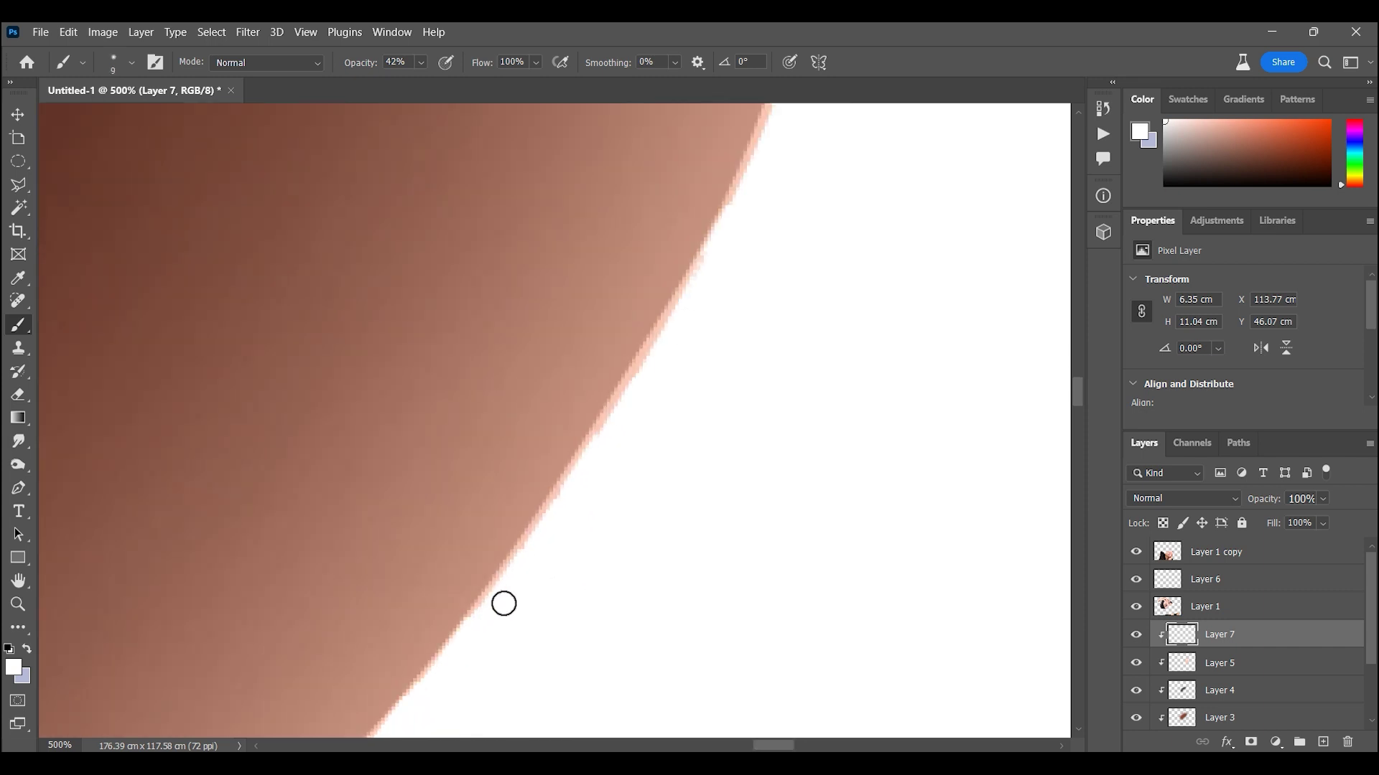
{"action": "scroll", "coordinate": [677, 388], "scroll_direction": "down", "scroll_amount": 5}
{"action": "scroll", "coordinate": [677, 387], "scroll_direction": "down", "scroll_amount": 5}
{"action": "scroll", "coordinate": [1267, 646], "scroll_direction": "down", "scroll_amount": 1}
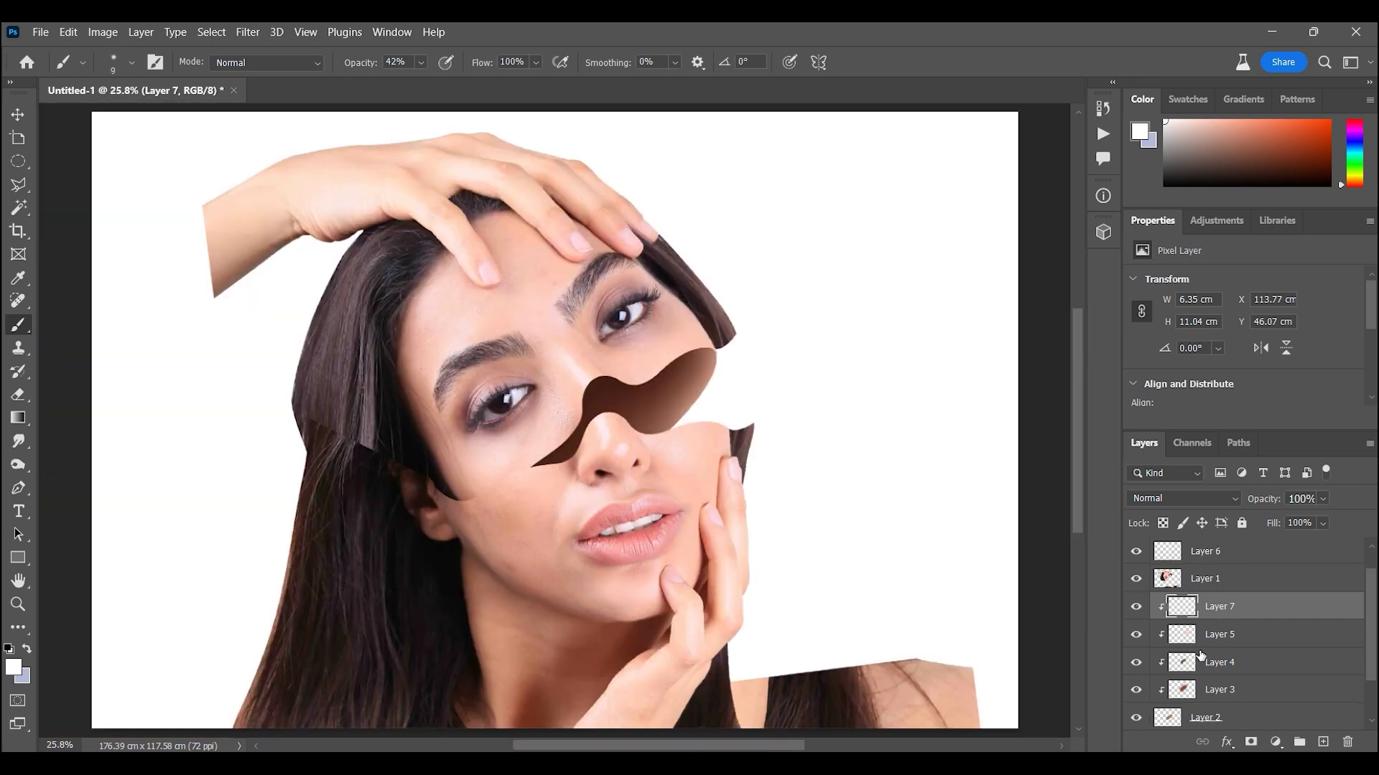
{"action": "scroll", "coordinate": [1267, 711], "scroll_direction": "down", "scroll_amount": 2}
Fill the Background layer with a peach skin tone sampled from the face
{"action": "left_click", "coordinate": [1268, 711]}
{"action": "left_click", "coordinate": [13, 667]}
{"action": "left_click", "coordinate": [669, 343]}
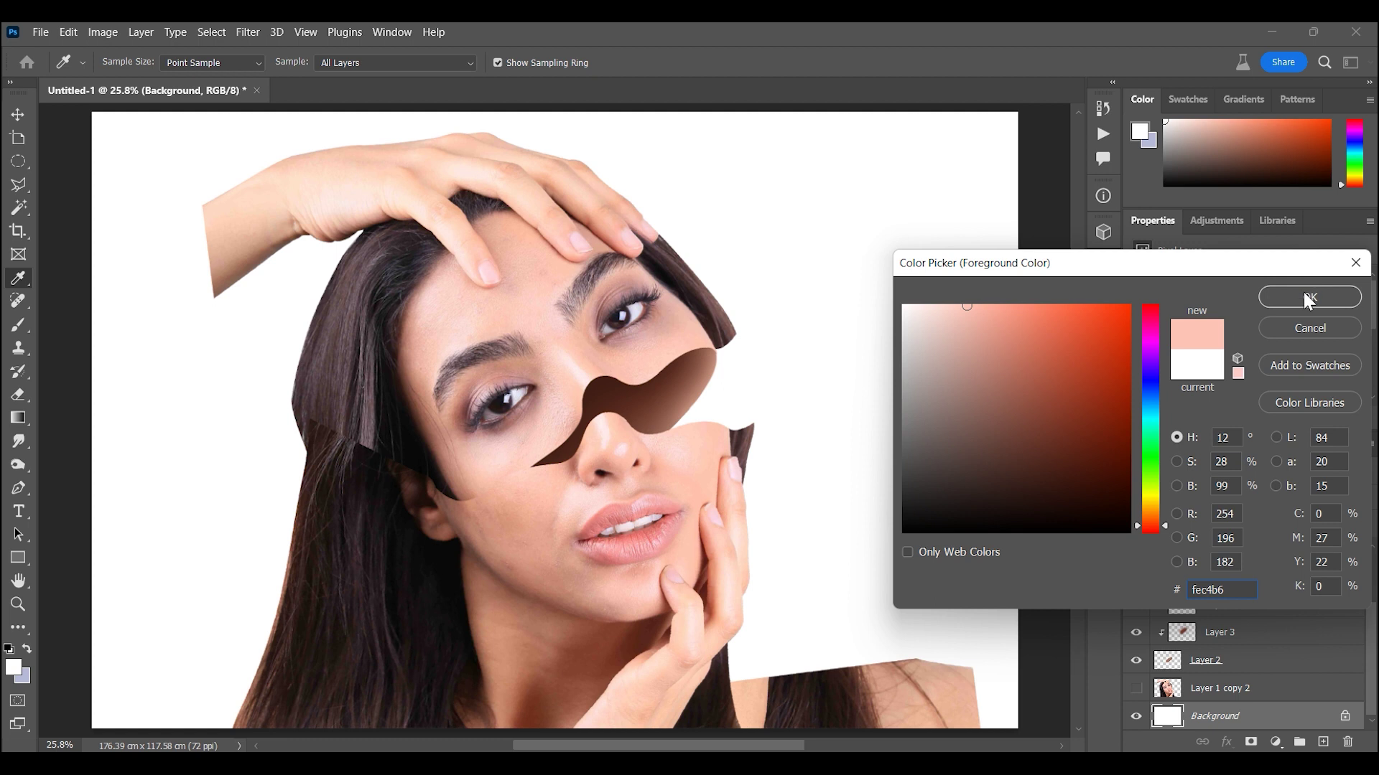
{"action": "left_click", "coordinate": [1305, 296]}
Paint light strokes along the cavity's upper cut edge on Layer 7
{"action": "left_click", "coordinate": [18, 327]}
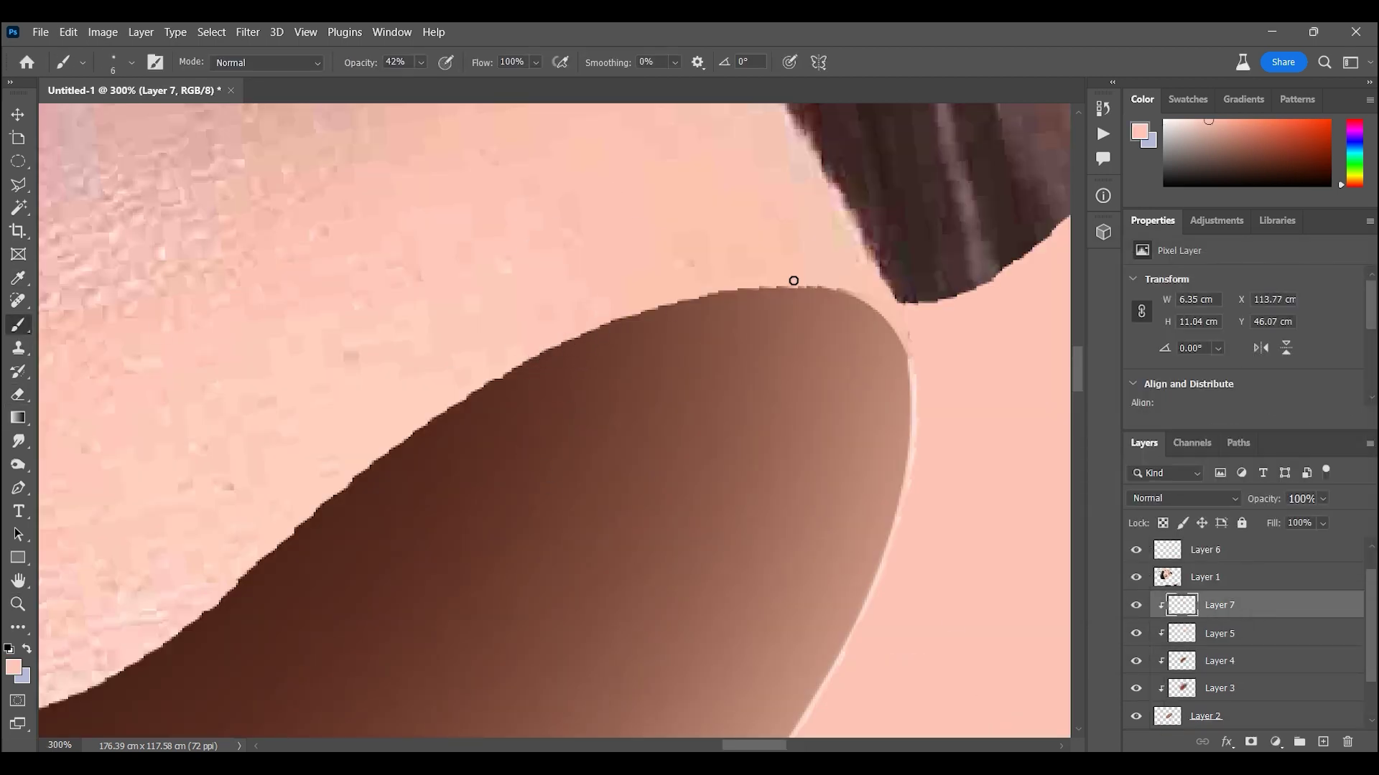
{"action": "left_click", "coordinate": [23, 675]}
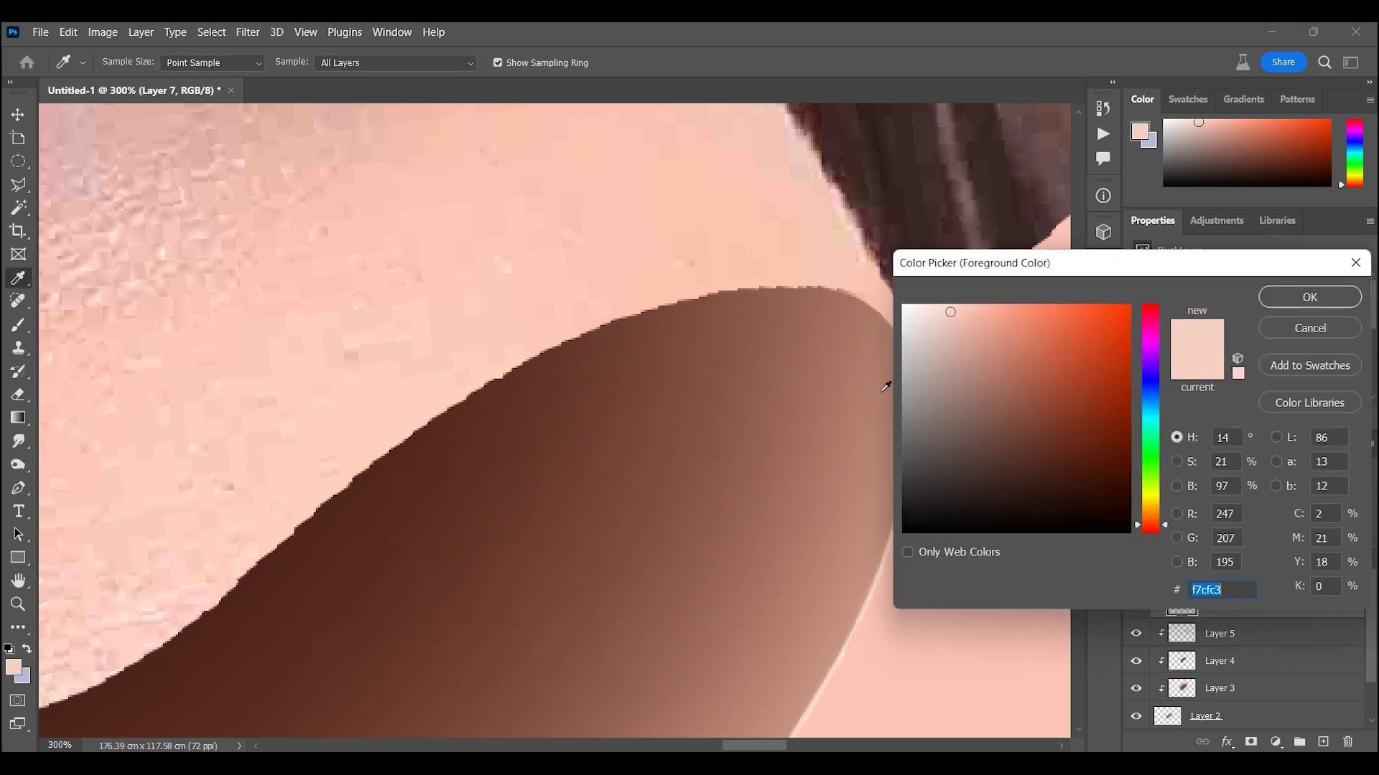
{"action": "key", "text": "Escape"}
{"action": "mouse_move", "coordinate": [805, 287]}
{"action": "left_mouse_down"}
{"action": "mouse_move", "coordinate": [544, 351]}
{"action": "mouse_move", "coordinate": [800, 234]}
{"action": "left_mouse_up"}
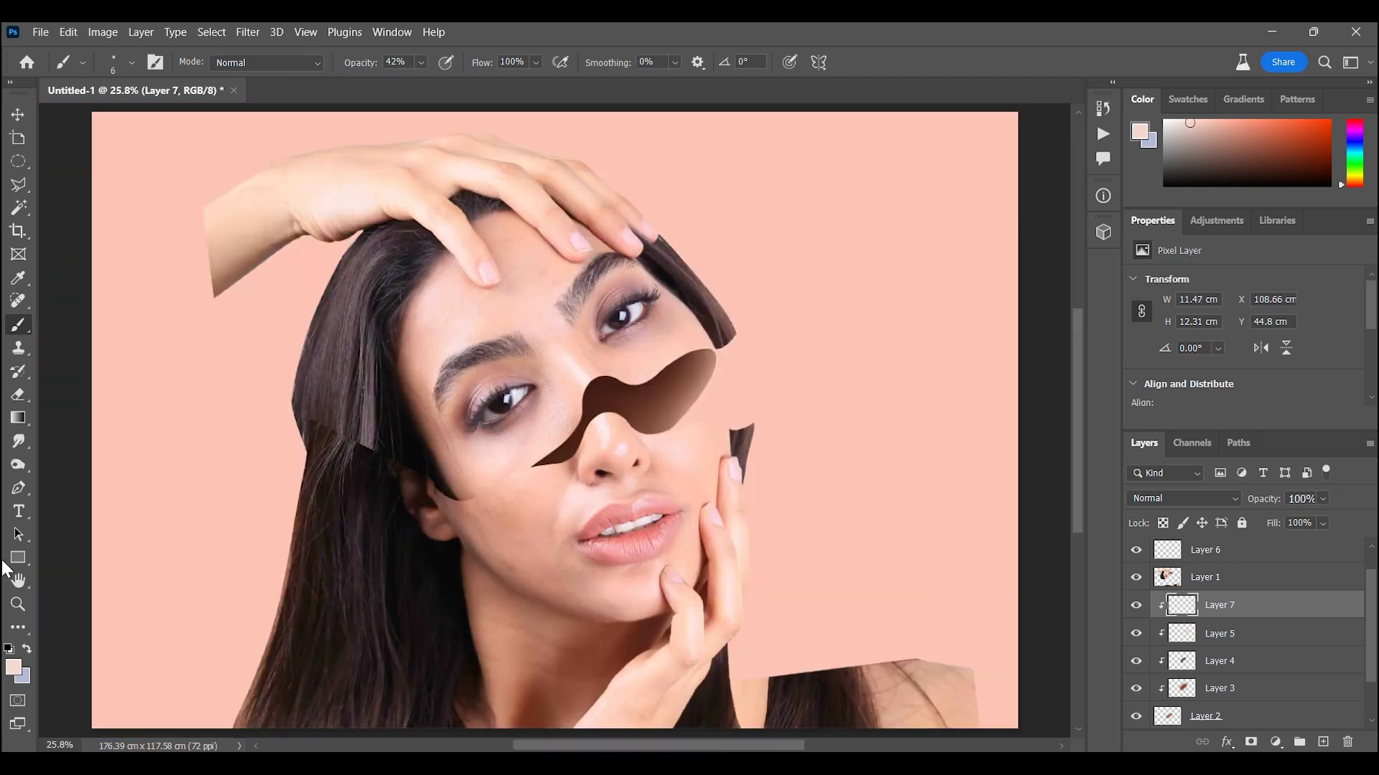
{"action": "mouse_move", "coordinate": [748, 287]}
{"action": "left_mouse_down"}
{"action": "mouse_move", "coordinate": [539, 252]}
{"action": "mouse_move", "coordinate": [791, 308]}
{"action": "mouse_move", "coordinate": [119, 427]}
{"action": "mouse_move", "coordinate": [553, 219]}
{"action": "left_mouse_up"}
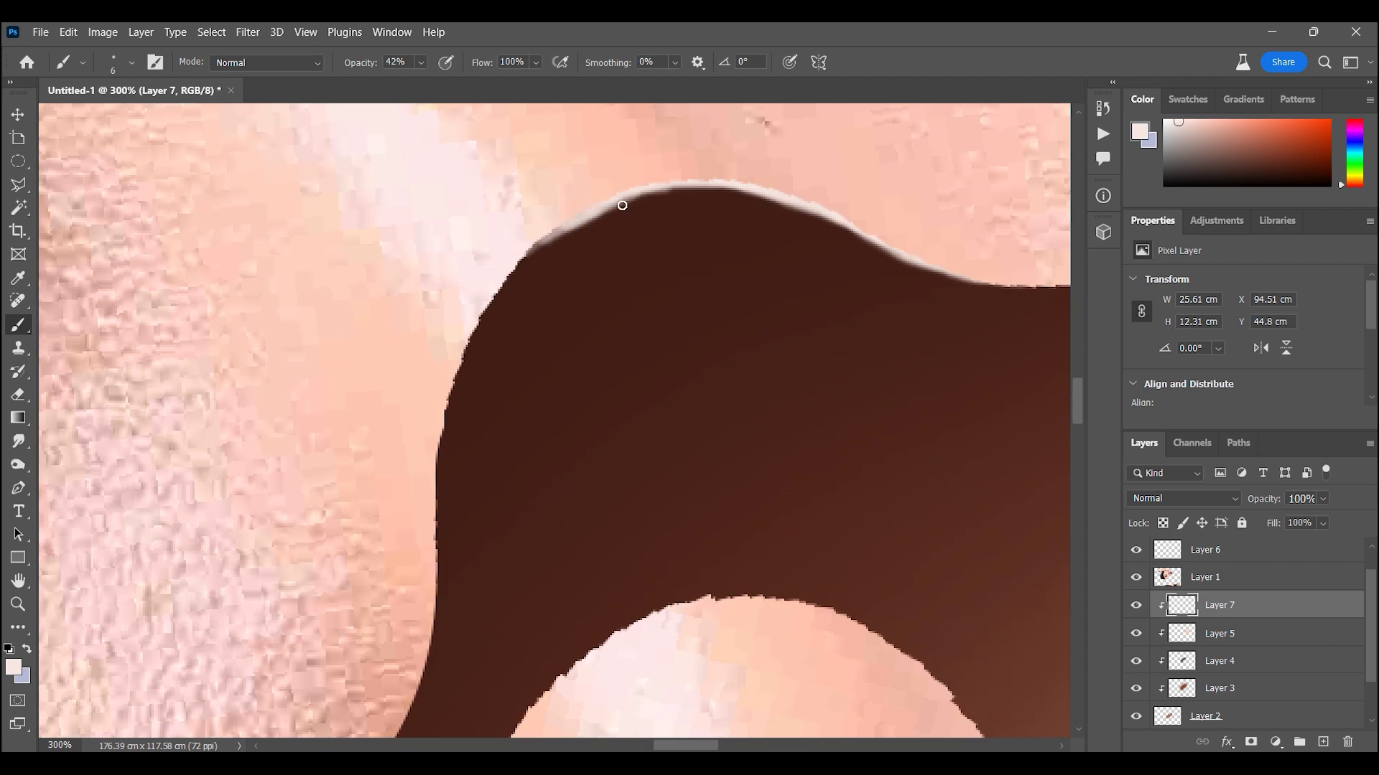
Show the whole image and select Layer 1, discarding an empty clipped Layer 8
{"action": "key", "text": "z"}
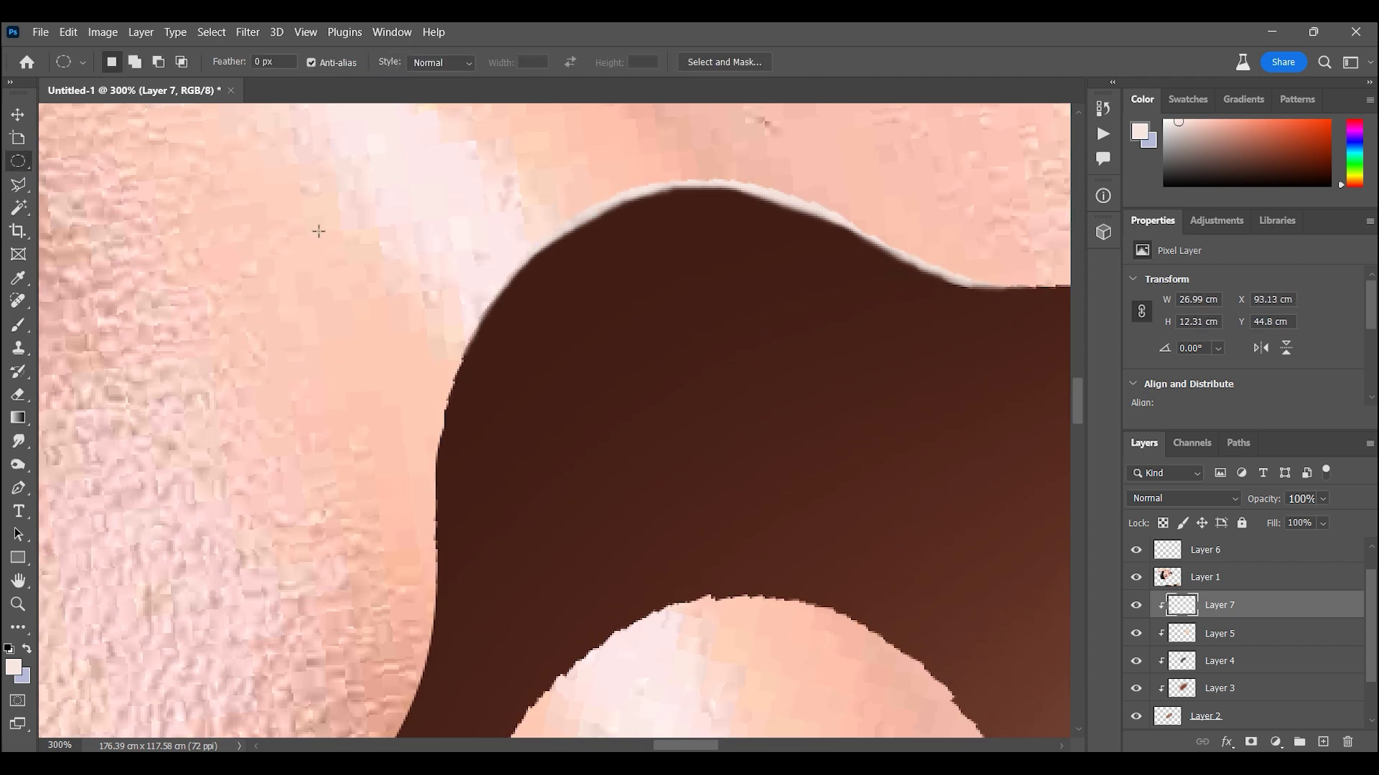
{"action": "left_click_drag", "start_coordinate": [789, 500], "coordinate": [640, 501]}
{"action": "left_click", "coordinate": [641, 501]}
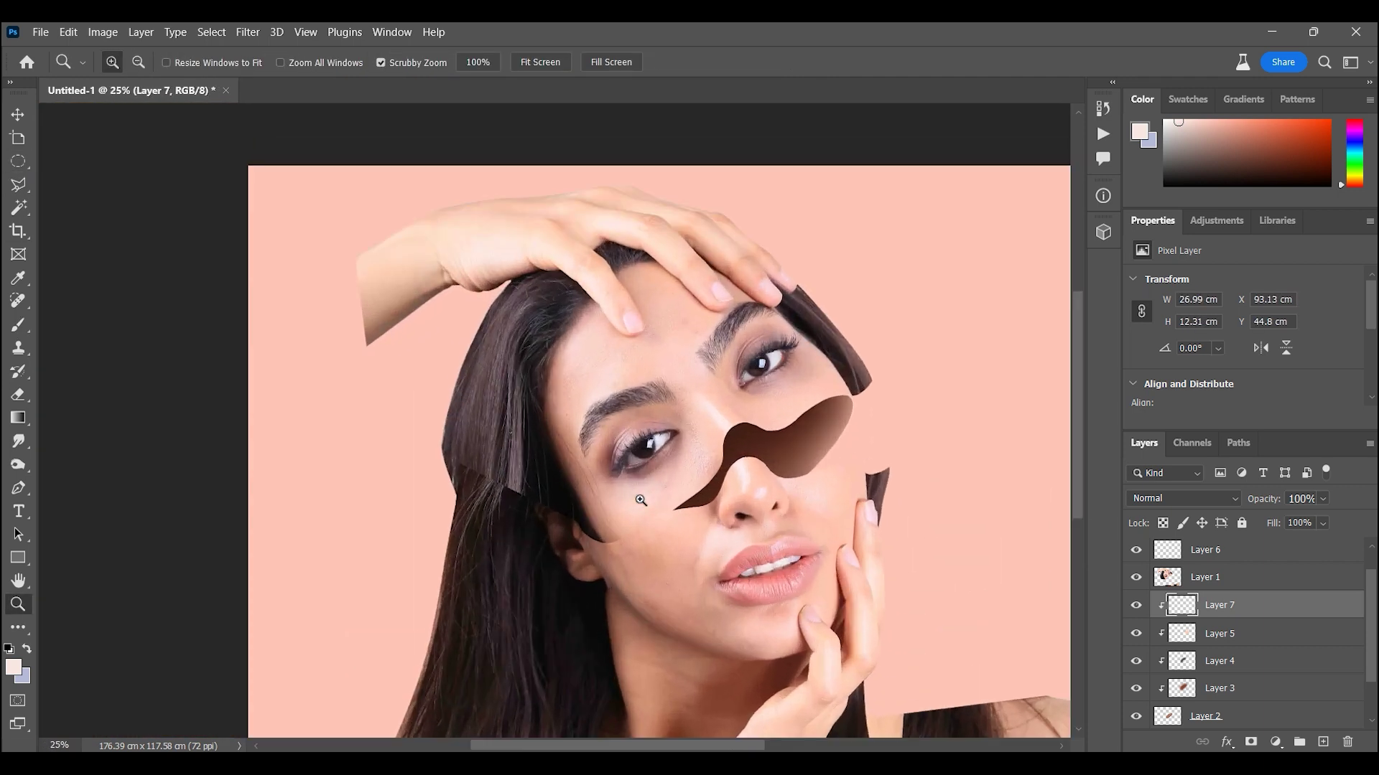
{"action": "left_click", "coordinate": [1214, 578]}
{"action": "left_click", "coordinate": [1322, 745]}
{"action": "left_click", "coordinate": [1244, 592], "text": "alt"}
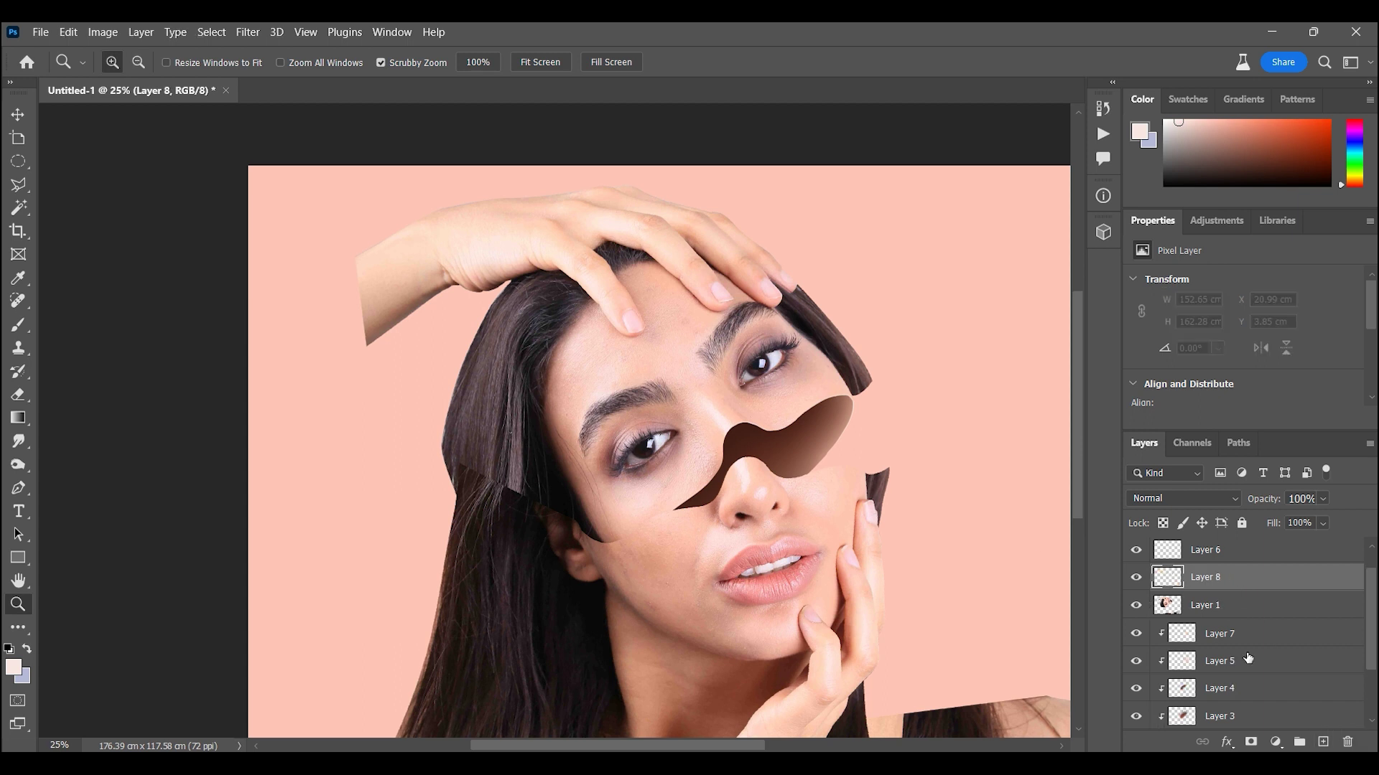
{"action": "key", "text": "Delete"}
Add a Levels adjustment with output white 228 and input black 20, clipped to Layer 1 with inverted mask
{"action": "left_click", "coordinate": [1276, 742]}
{"action": "left_click", "coordinate": [1262, 502]}
{"action": "scroll", "coordinate": [1253, 345], "scroll_direction": "down", "scroll_amount": 3}
{"action": "left_click_drag", "start_coordinate": [1354, 359], "coordinate": [1337, 369]}
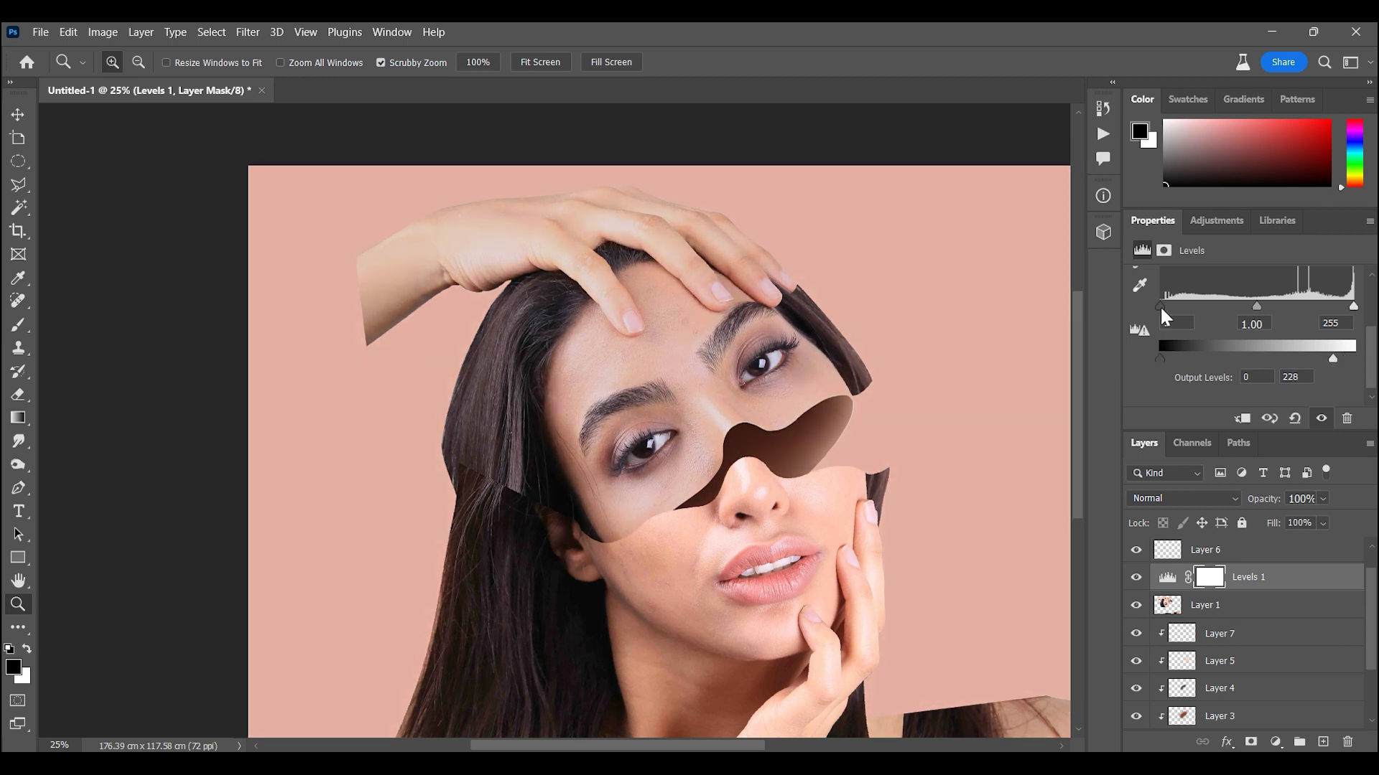
{"action": "left_click_drag", "start_coordinate": [1162, 307], "coordinate": [1175, 308]}
{"action": "left_click", "coordinate": [1250, 585], "text": "alt"}
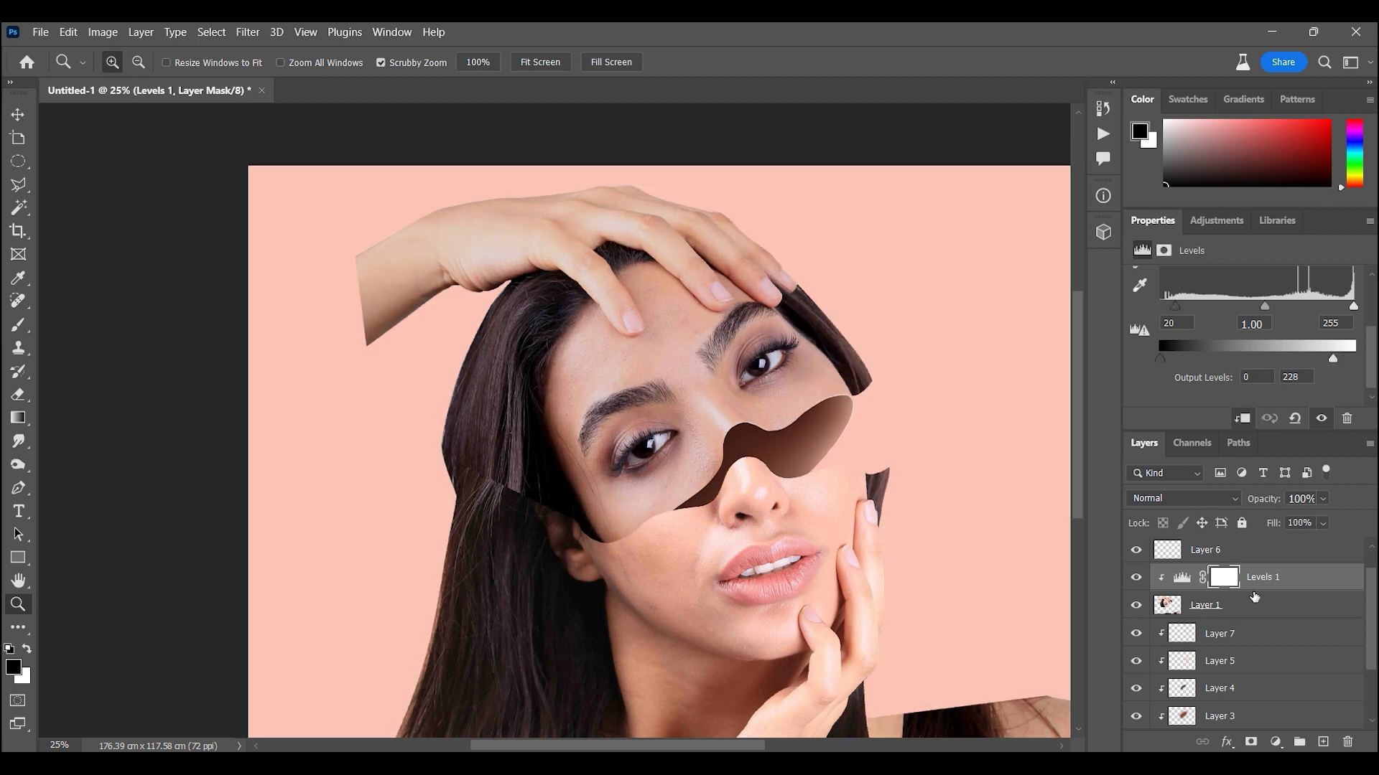
{"action": "left_click", "coordinate": [1221, 579]}
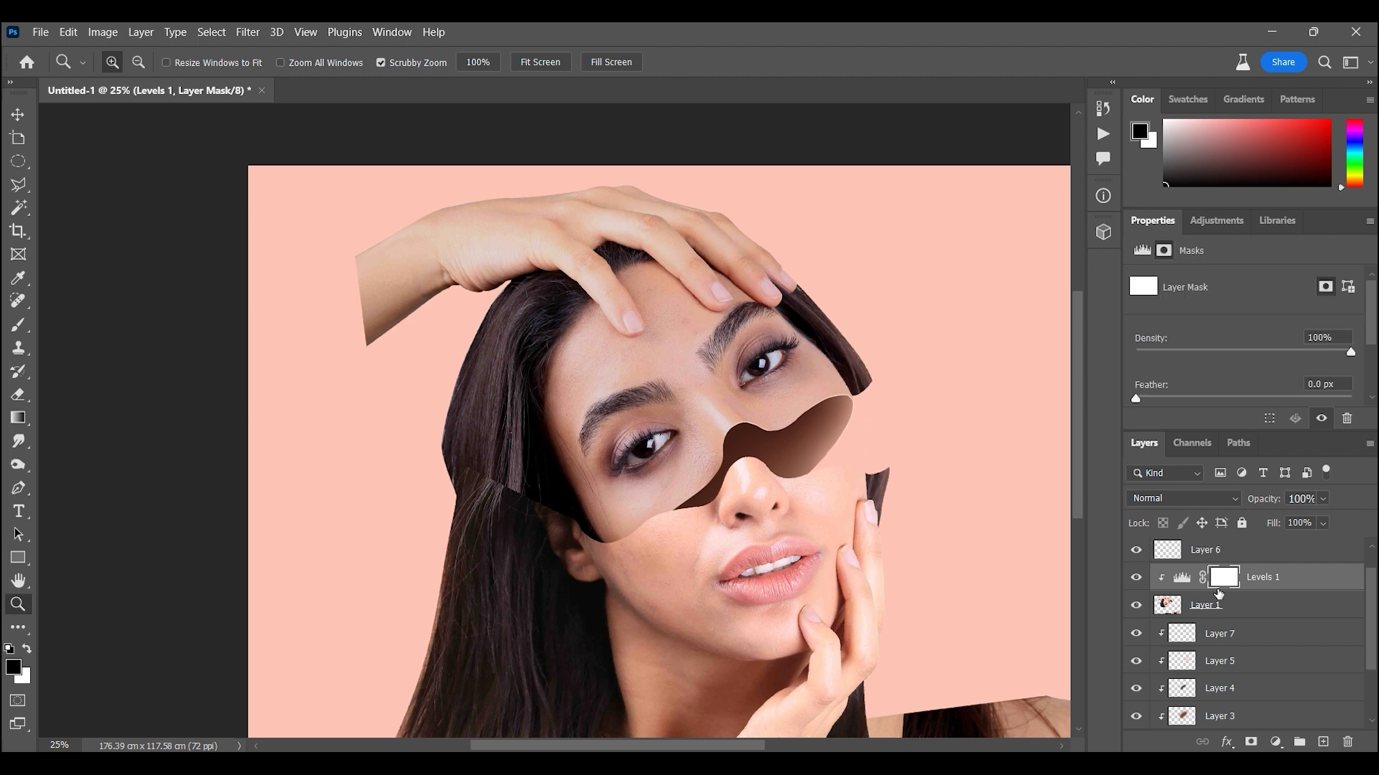
{"action": "key", "text": "ctrl+i"}
{"action": "left_click", "coordinate": [22, 327]}
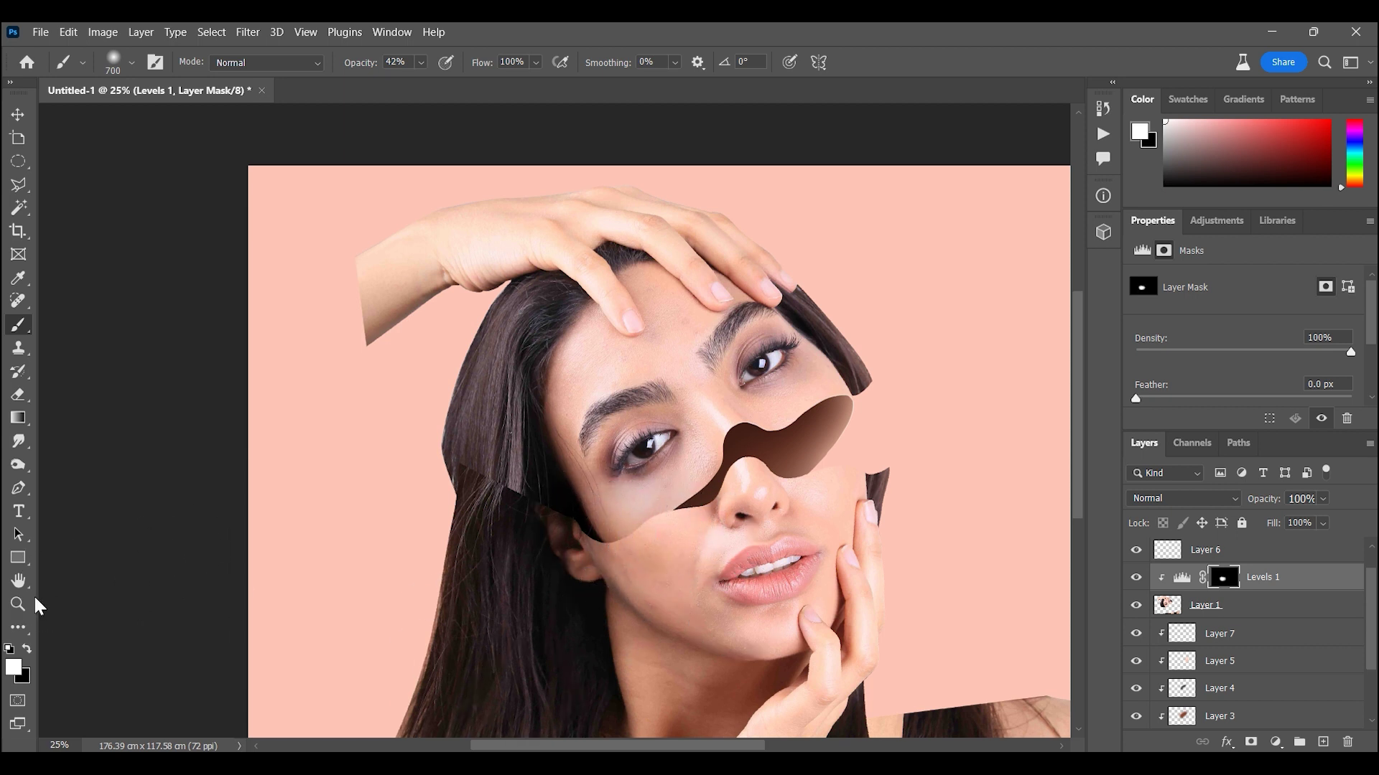
Lighten the cheek near the wavy cut with an enlarged Dodge brush
{"action": "left_click", "coordinate": [18, 604]}
{"action": "left_click", "coordinate": [606, 546]}
{"action": "left_click", "coordinate": [14, 321]}
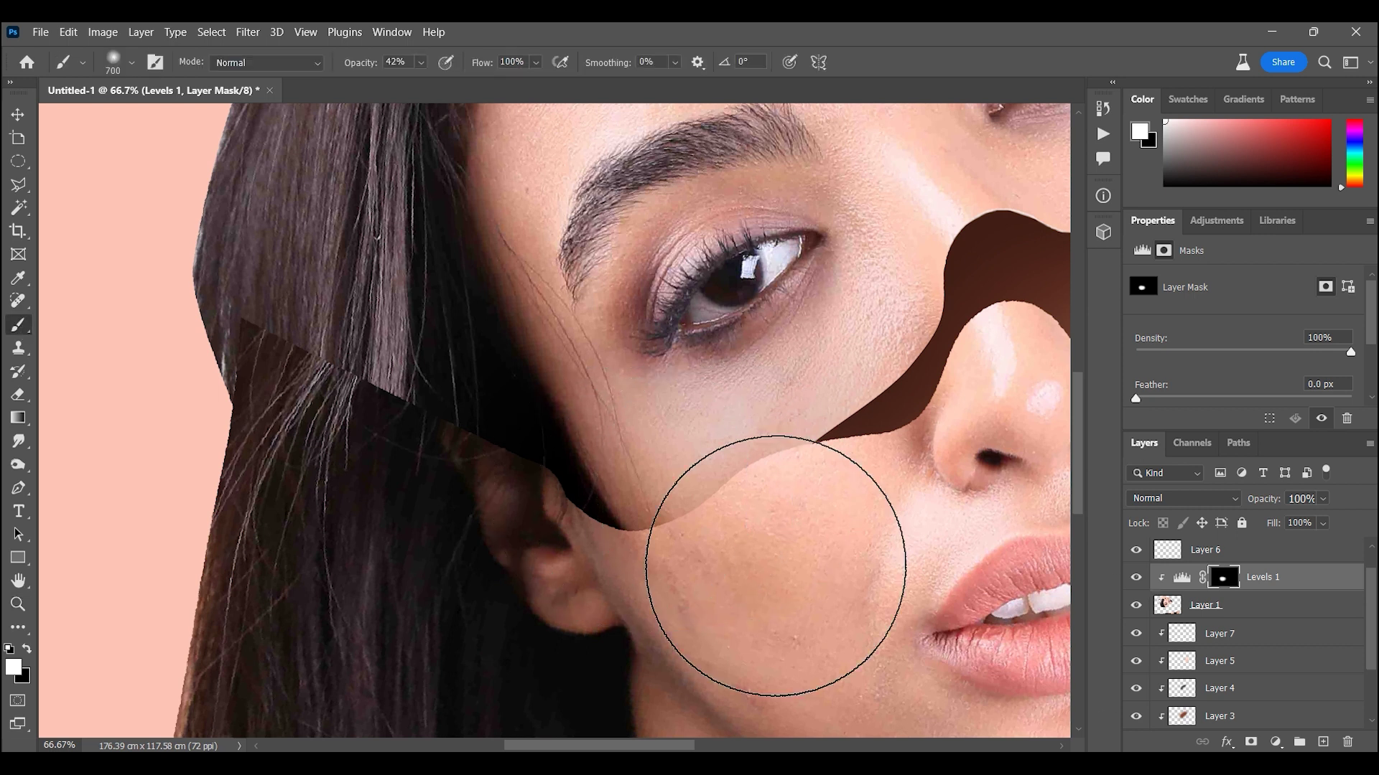
{"action": "left_click", "coordinate": [15, 468]}
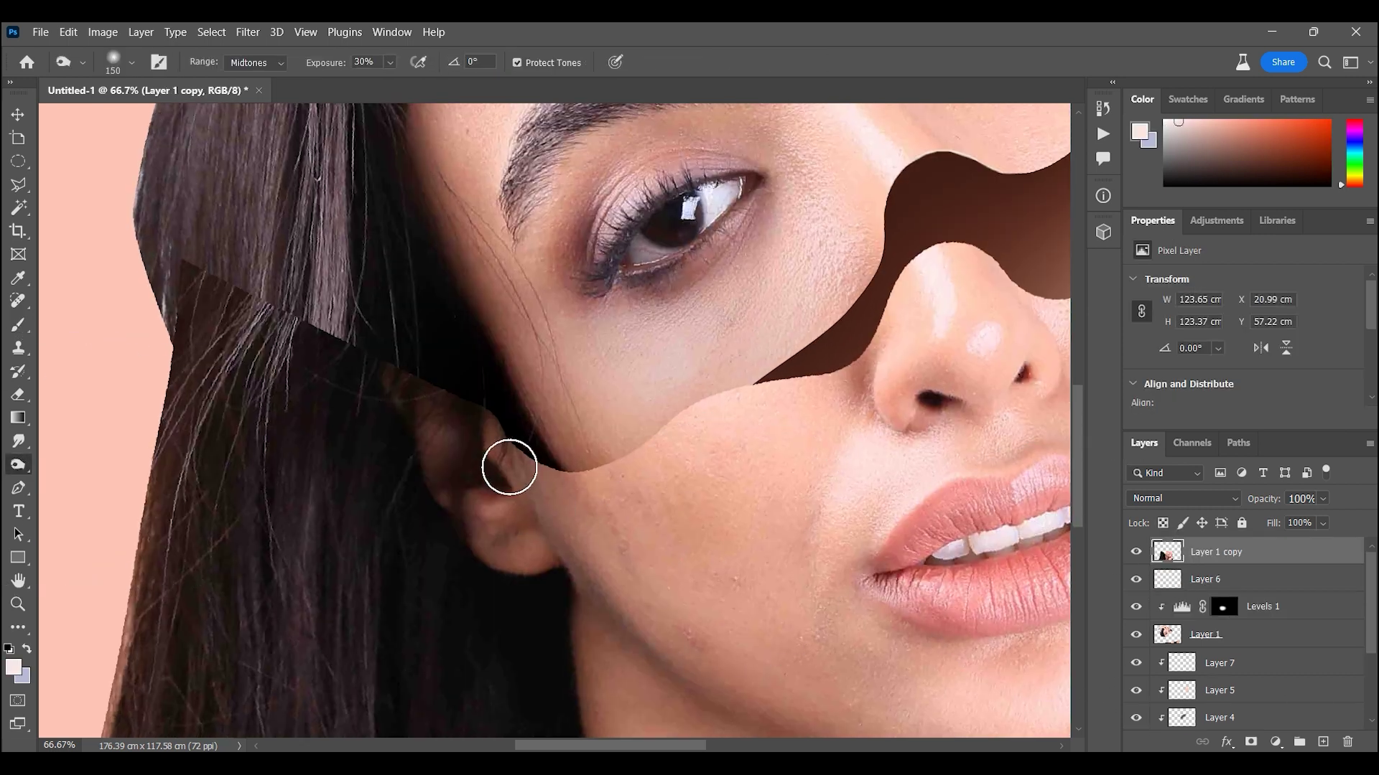
{"action": "key", "text": "bracketright"}
{"action": "key", "text": "bracketright"}
{"action": "key", "text": "bracketright"}
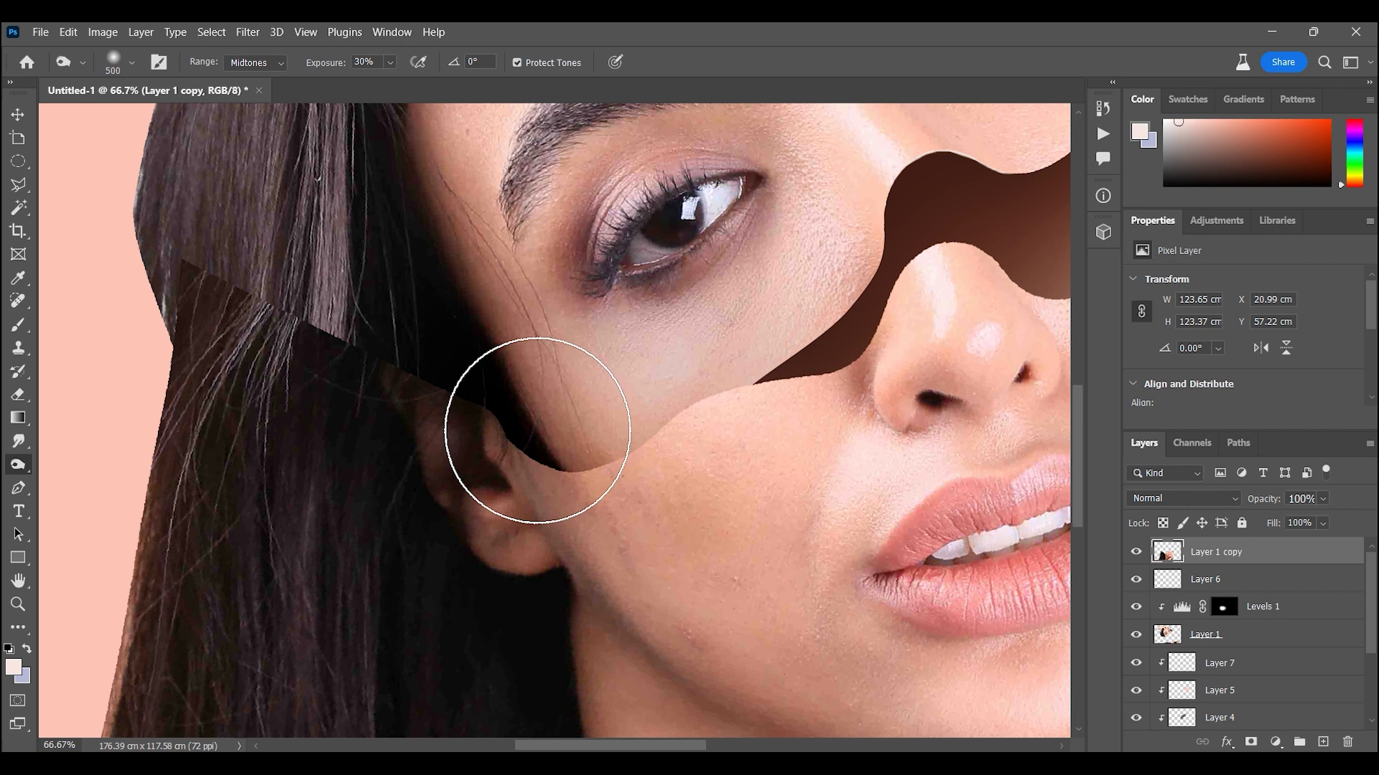
{"action": "scroll", "coordinate": [554, 585], "scroll_direction": "down", "scroll_amount": 3}
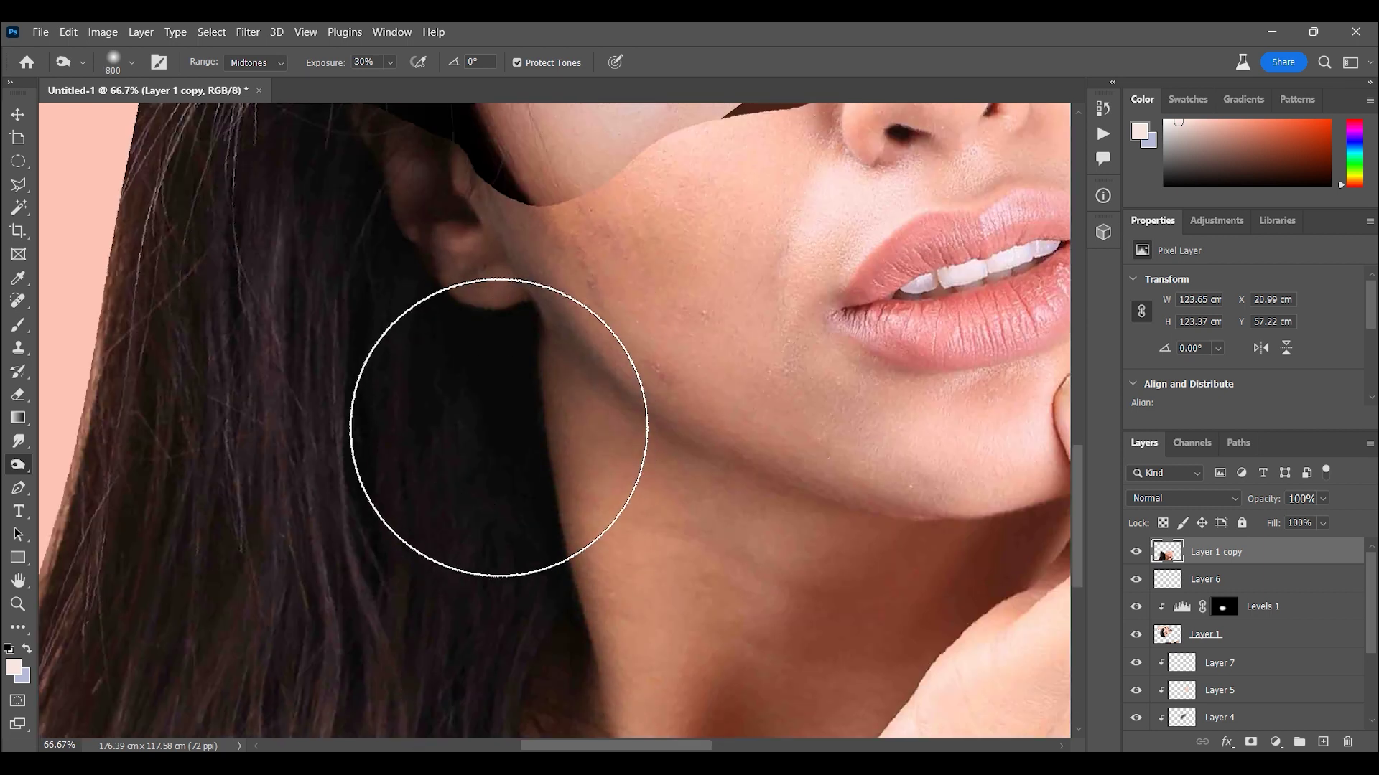
{"action": "scroll", "coordinate": [496, 425], "scroll_direction": "up", "scroll_amount": 2}
{"action": "key", "text": "ctrl+0"}
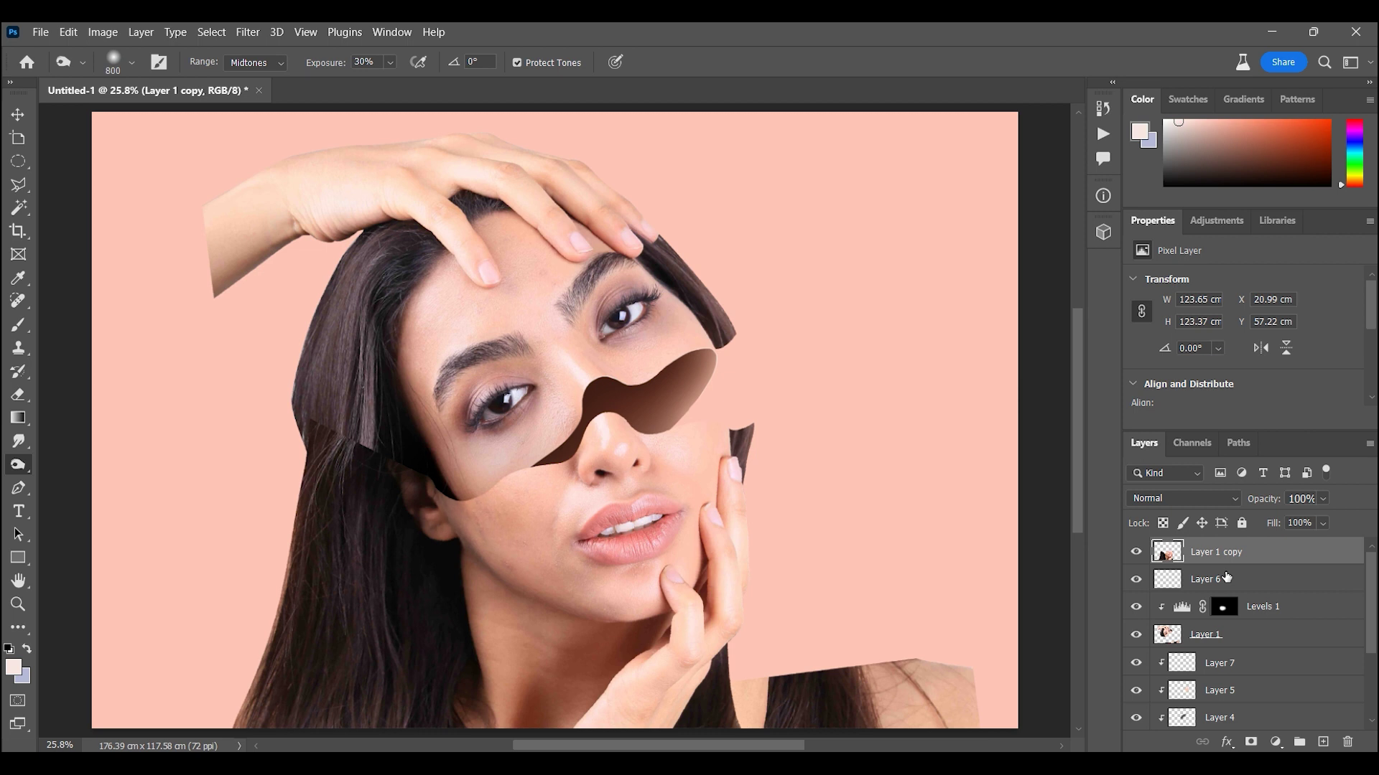
Duplicate Levels 1, move the copy to the top of the stack, and clip it with Ctrl+Alt+G
{"action": "left_click", "coordinate": [1256, 616]}
{"action": "key", "text": "ctrl+j"}
{"action": "left_click_drag", "start_coordinate": [1256, 606], "coordinate": [1260, 542]}
{"action": "key", "text": "ctrl+alt+g"}
{"action": "key", "text": "backslash"}
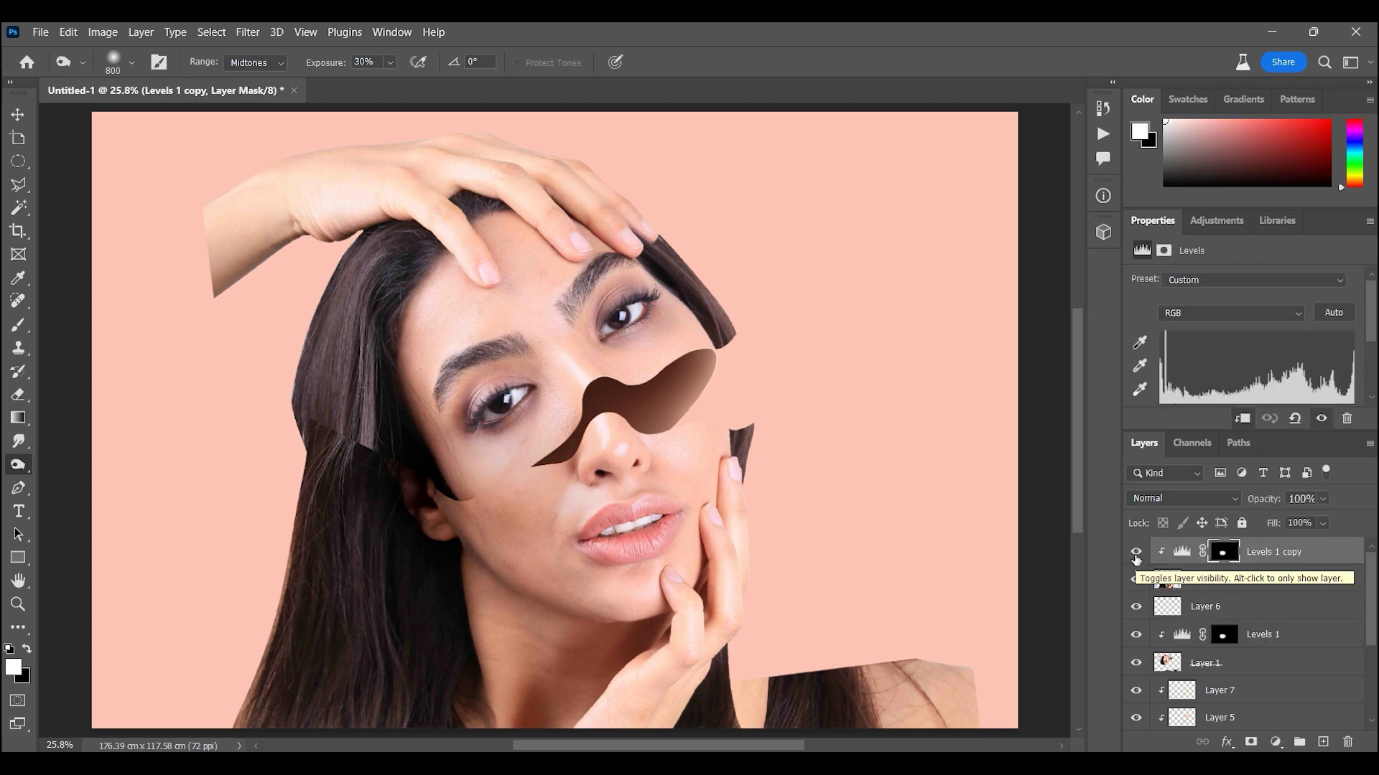
{"action": "left_click", "coordinate": [1185, 582]}
{"action": "left_click", "coordinate": [18, 604]}
Add a new layer clipped to the face piece and brush a fine light line along the cut
{"action": "left_click_drag", "start_coordinate": [460, 496], "coordinate": [847, 634]}
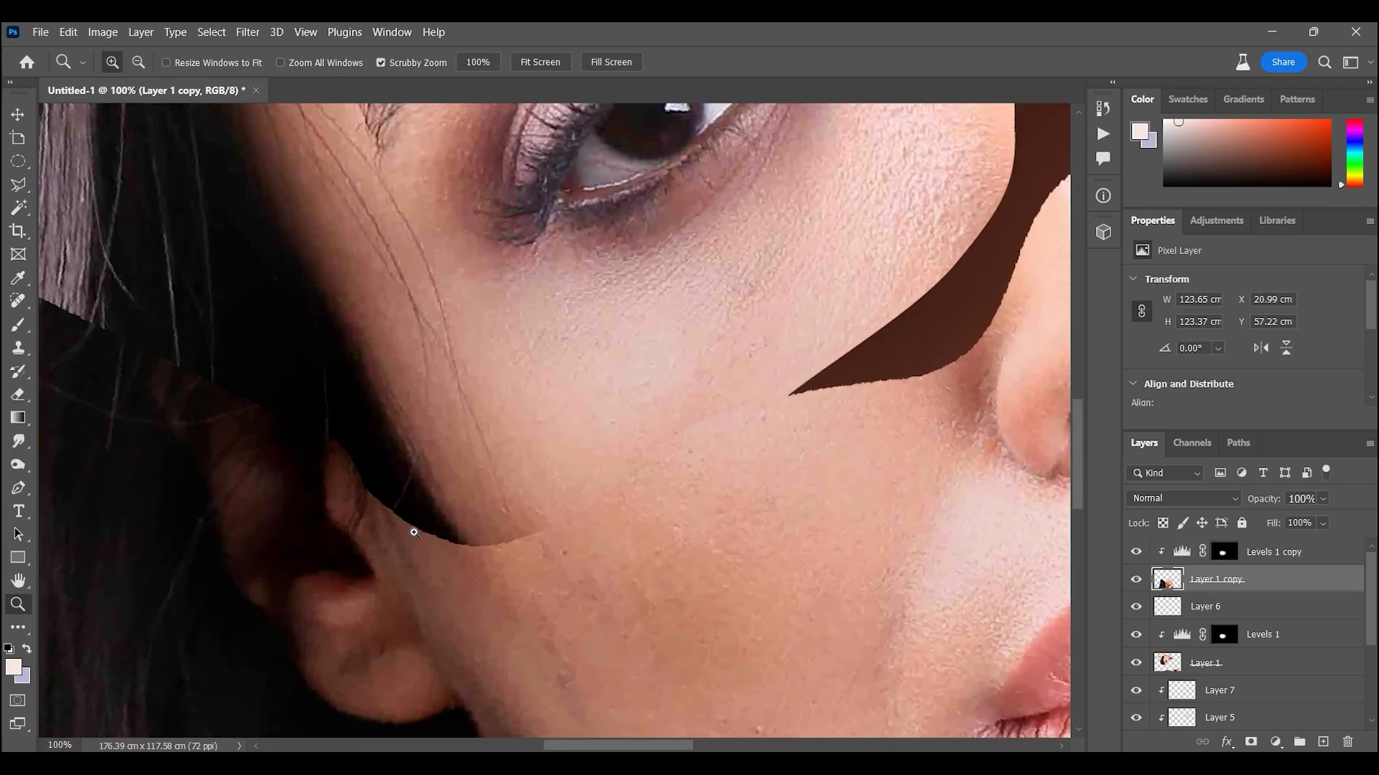
{"action": "key", "text": "ctrl+shift+alt+n"}
{"action": "key", "text": "ctrl+alt+g"}
{"action": "key", "text": "b"}
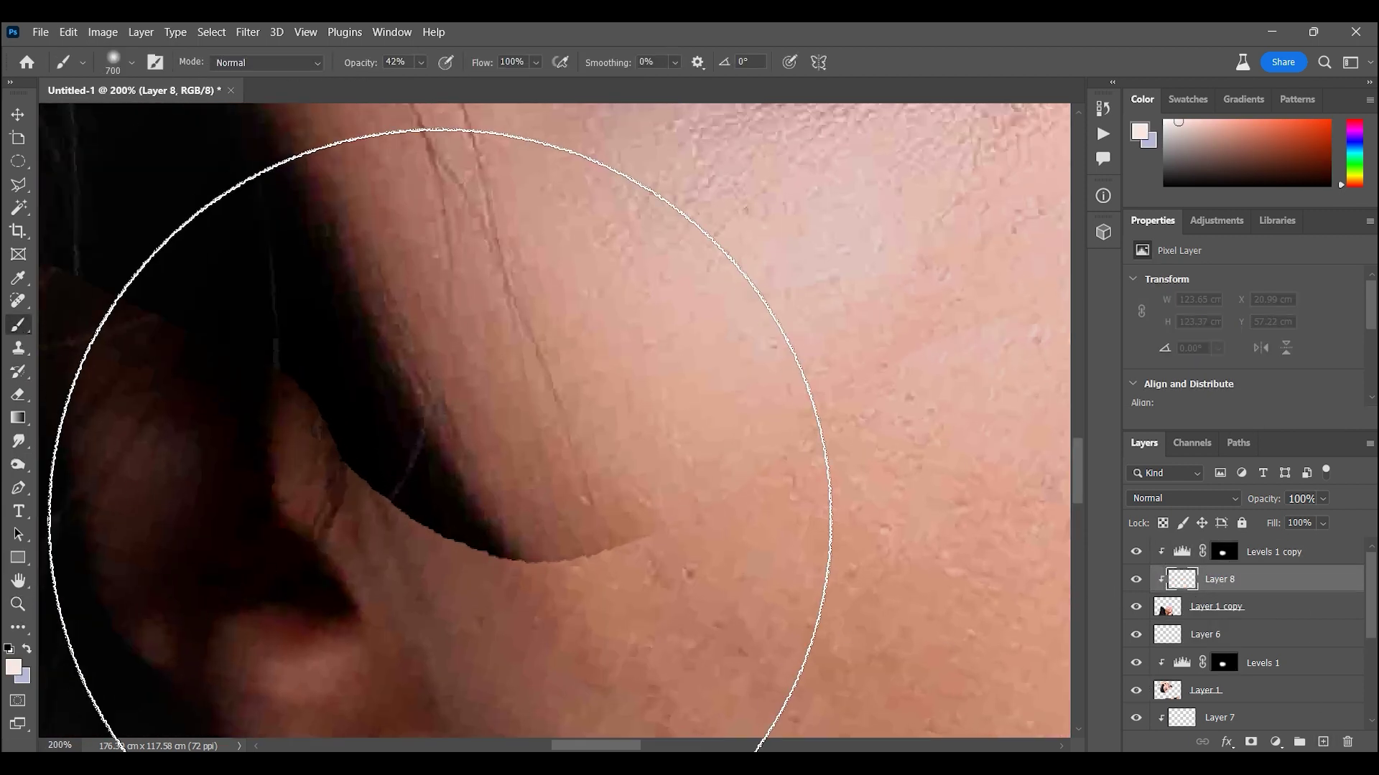
{"action": "left_click_drag", "start_coordinate": [521, 520], "coordinate": [411, 502]}
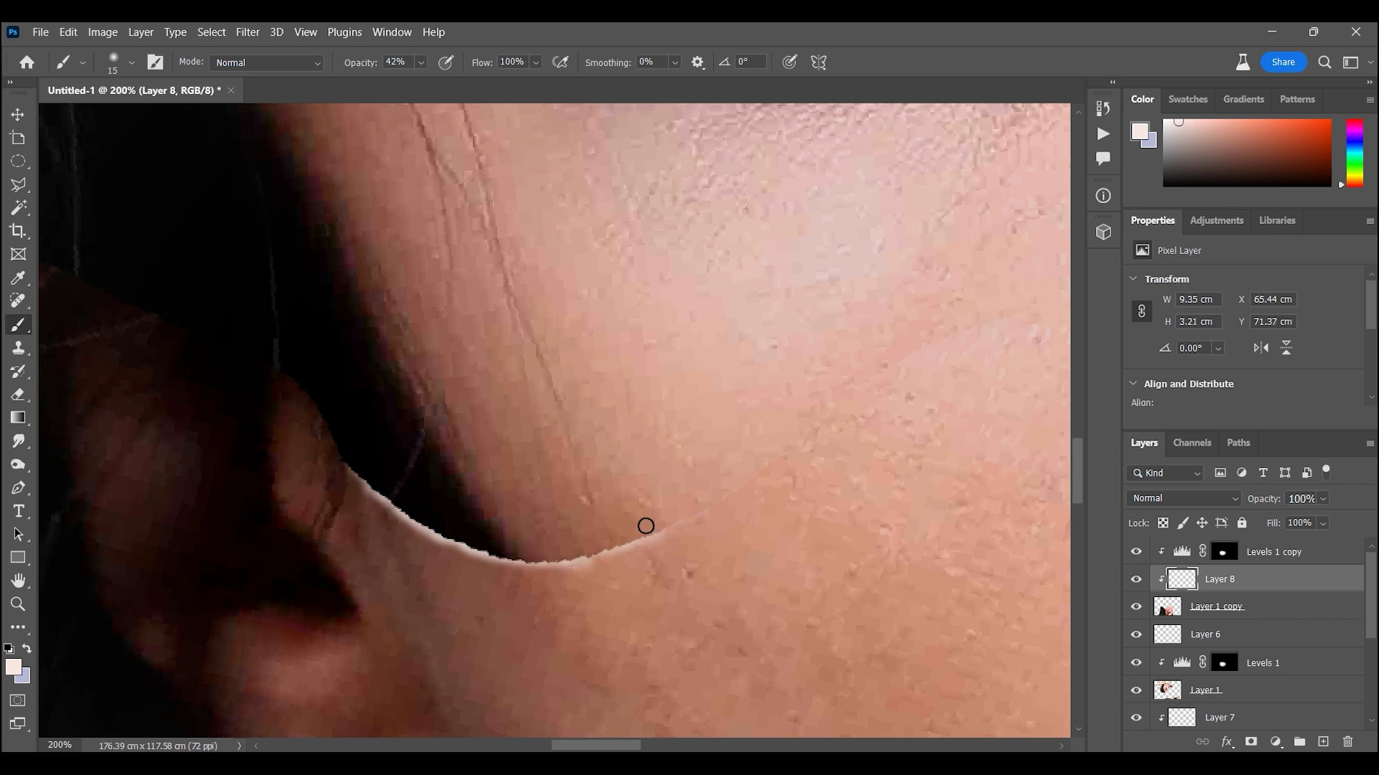
{"action": "left_click_drag", "start_coordinate": [645, 526], "coordinate": [544, 584]}
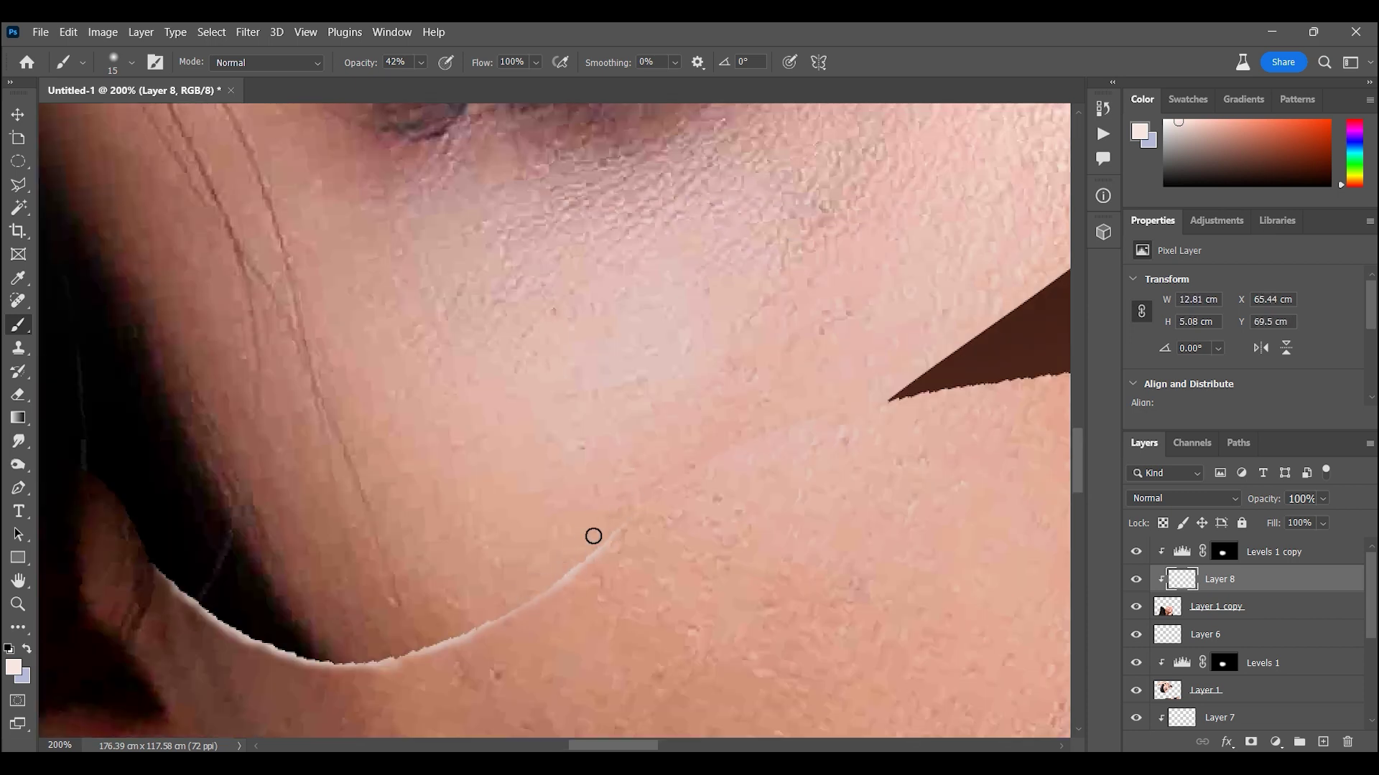
Tidy the highlight line with an enlarged Eraser, then zoom back in on the face
{"action": "key", "text": "ctrl+z"}
{"action": "key", "text": "e"}
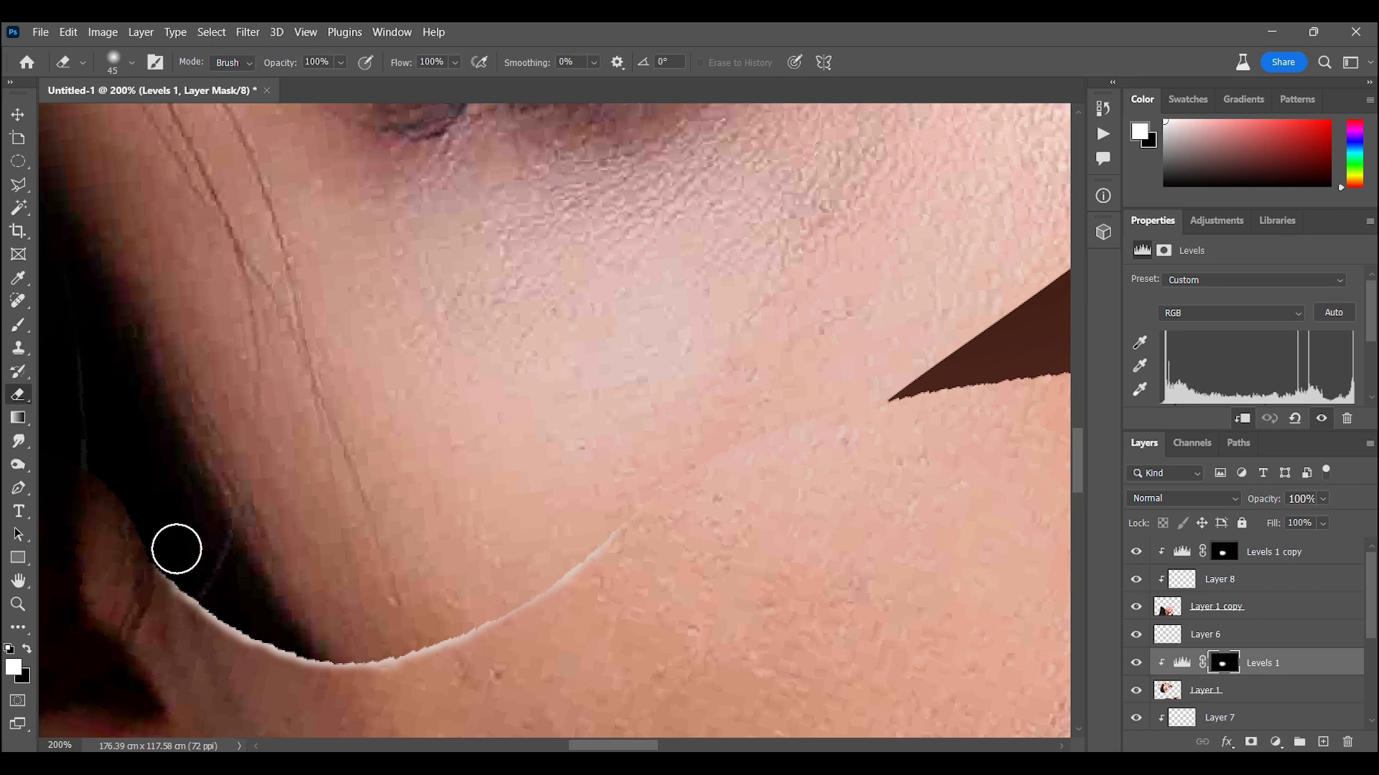
{"action": "key", "text": "bracketright"}
{"action": "key", "text": "bracketright"}
{"action": "key", "text": "bracketright"}
{"action": "key", "text": "bracketright"}
{"action": "key", "text": "bracketright"}
{"action": "key", "text": "bracketright"}
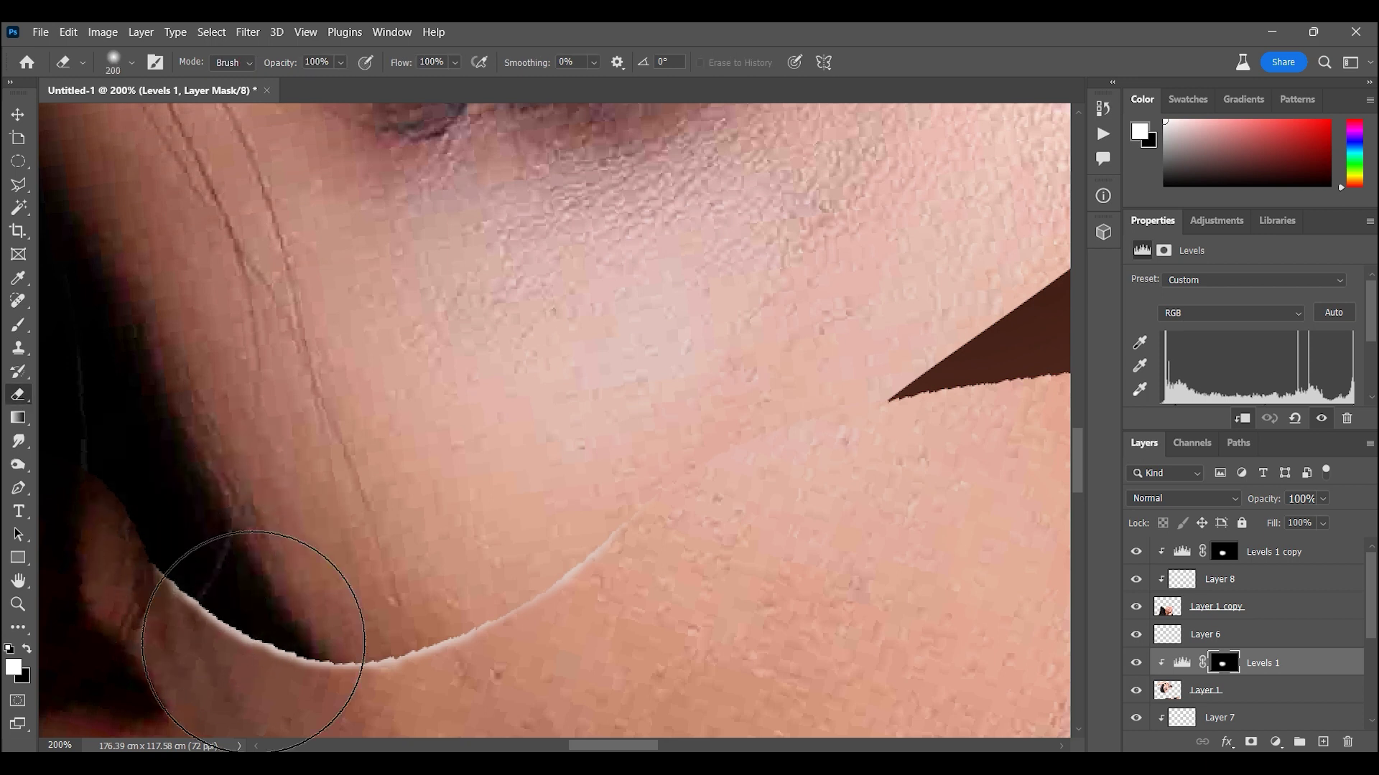
{"action": "key", "text": "ctrl+z"}
{"action": "key", "text": "ctrl+z"}
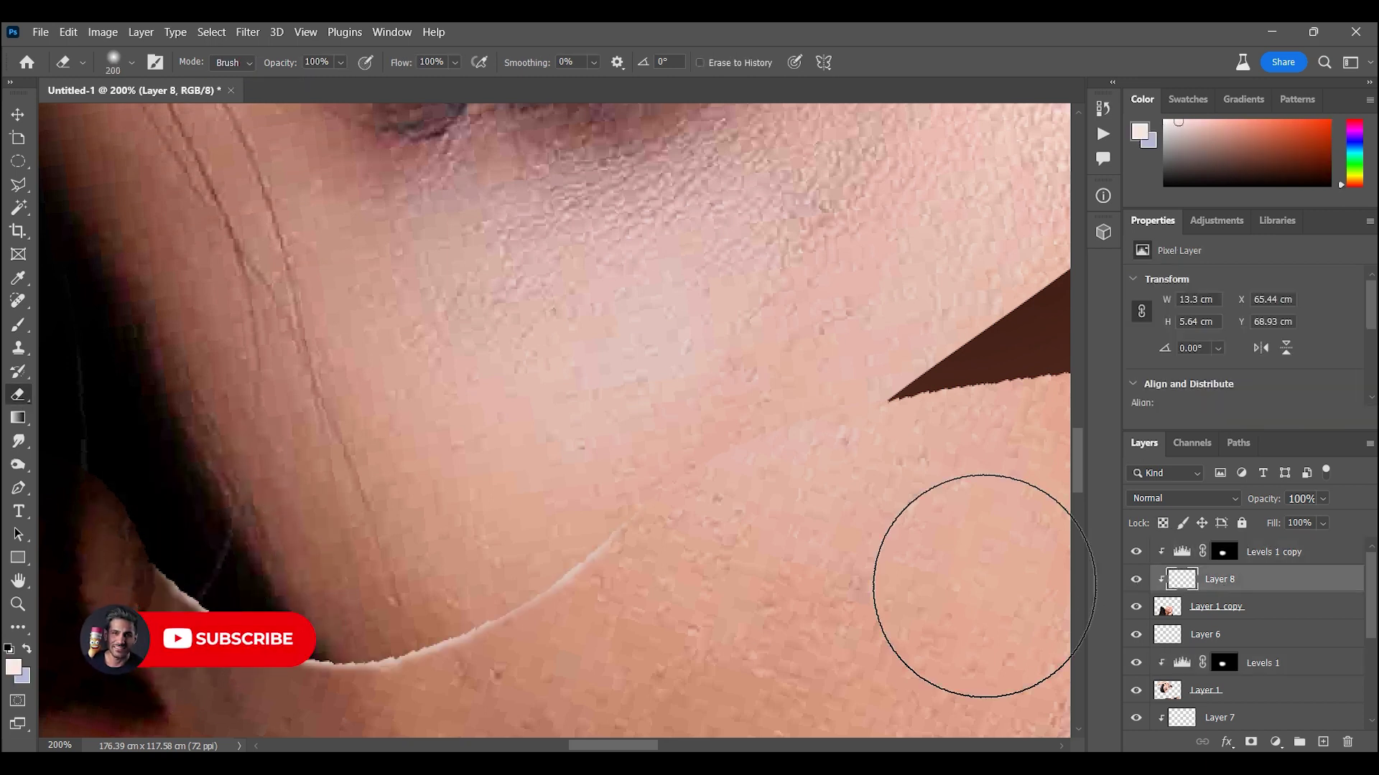
{"action": "key", "text": "bracketright"}
{"action": "key", "text": "bracketright"}
{"action": "key", "text": "bracketright"}
{"action": "key", "text": "bracketright"}
{"action": "key", "text": "ctrl+0"}
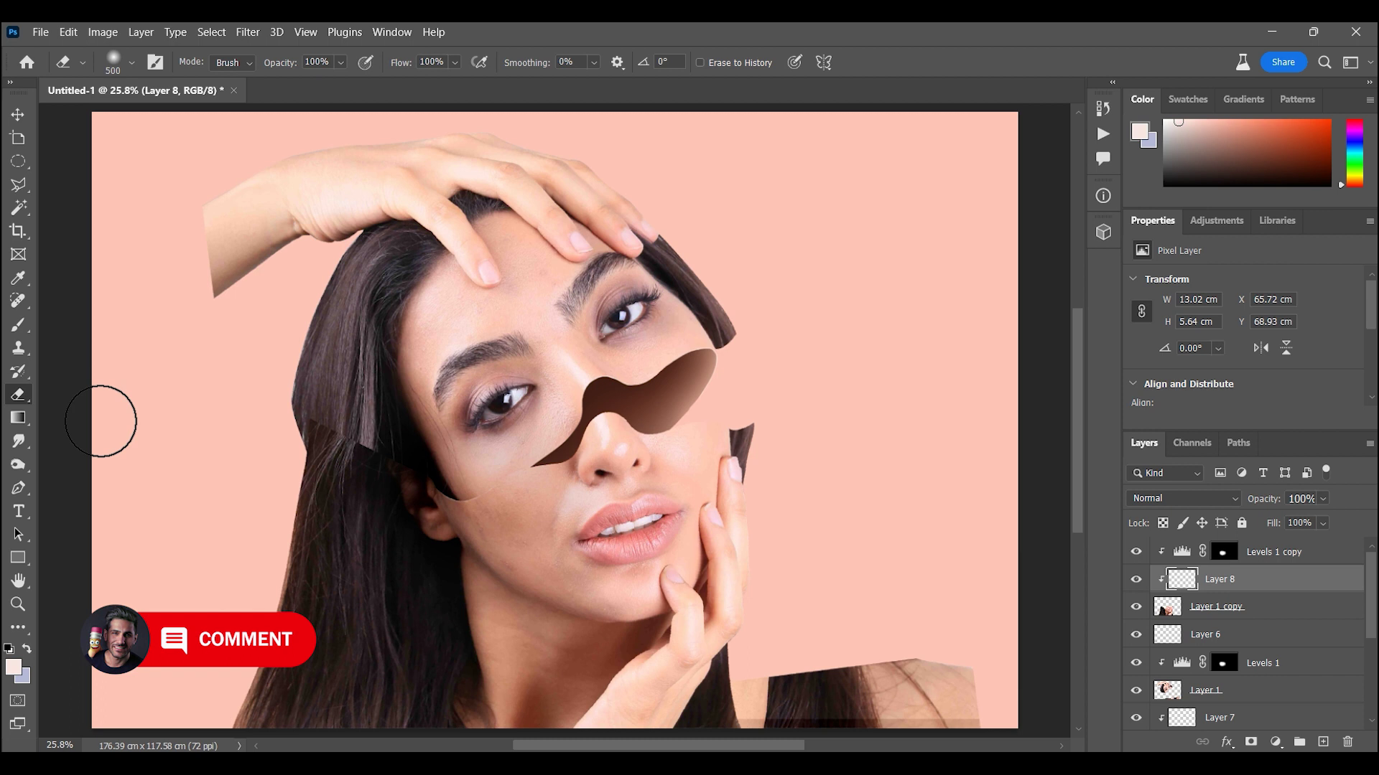
{"action": "key", "text": "z"}
{"action": "left_click", "coordinate": [499, 477]}
Add Layer 9 above Levels 1 and brush sampled skin tone along the cheek crease with a 150 brush
{"action": "left_click", "coordinate": [1171, 664]}
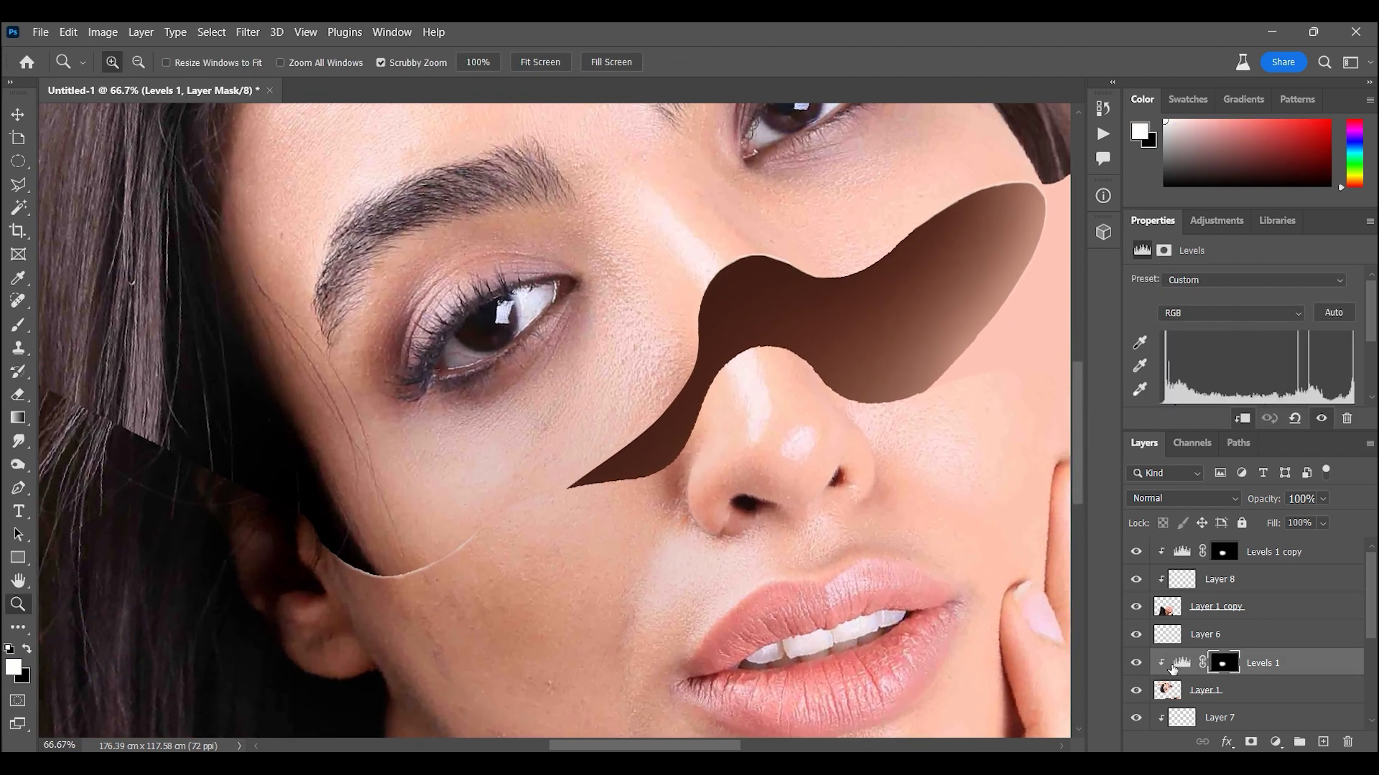
{"action": "left_click", "coordinate": [499, 538]}
{"action": "key", "text": "b"}
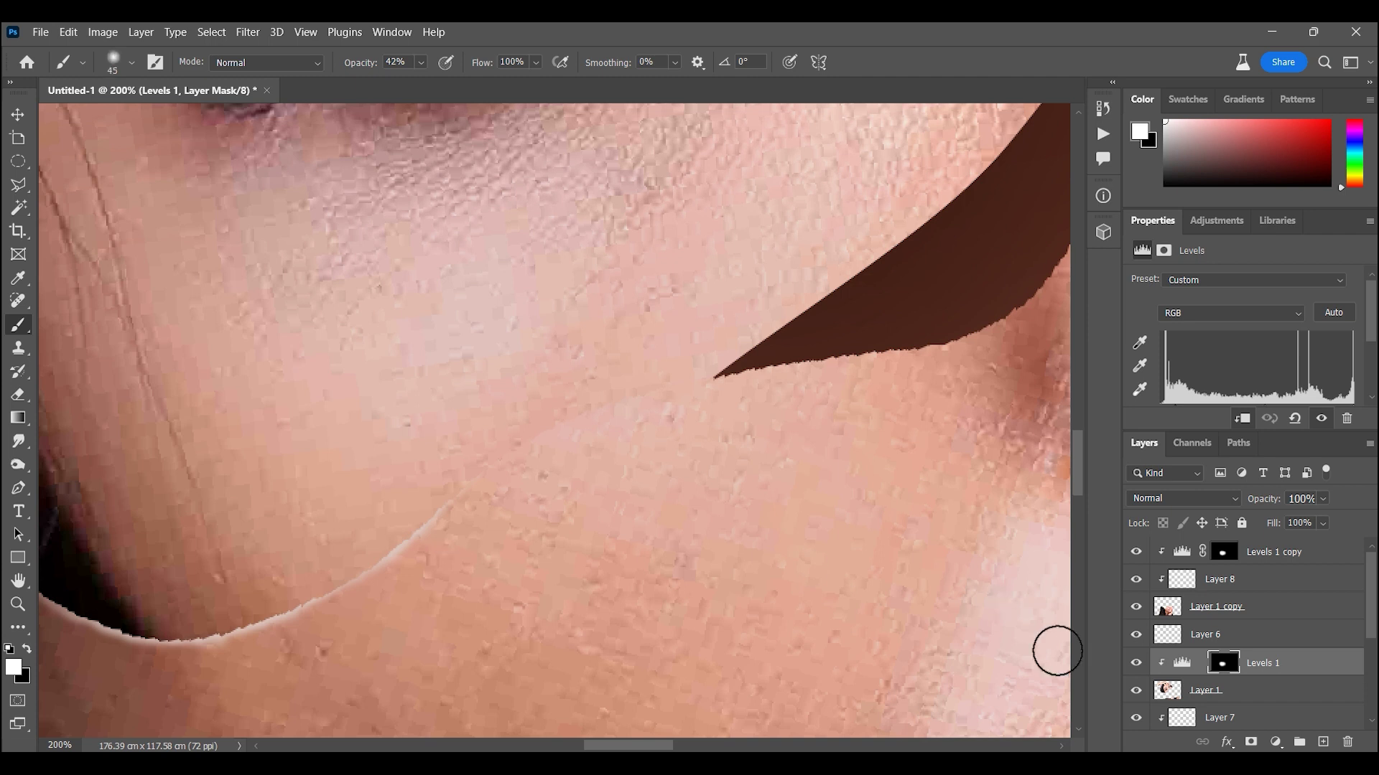
{"action": "key", "text": "bracketright"}
{"action": "key", "text": "bracketright"}
{"action": "key", "text": "bracketright"}
{"action": "left_click", "coordinate": [1322, 742]}
{"action": "left_click", "coordinate": [321, 510], "text": "alt"}
{"action": "mouse_move", "coordinate": [483, 508]}
{"action": "left_mouse_down"}
{"action": "mouse_move", "coordinate": [631, 476]}
{"action": "mouse_move", "coordinate": [554, 492]}
{"action": "mouse_move", "coordinate": [411, 601]}
{"action": "mouse_move", "coordinate": [191, 616]}
{"action": "mouse_move", "coordinate": [206, 584]}
{"action": "left_mouse_up"}
{"action": "mouse_move", "coordinate": [462, 551]}
{"action": "left_mouse_down"}
{"action": "mouse_move", "coordinate": [776, 434]}
{"action": "mouse_move", "coordinate": [677, 465]}
{"action": "left_mouse_up"}
Set Layer 9 to Multiply and paint shading under the cut and near the jaw with 250 and 500 brushes
{"action": "key", "text": "bracketright"}
{"action": "key", "text": "bracketright"}
{"action": "key", "text": "bracketright"}
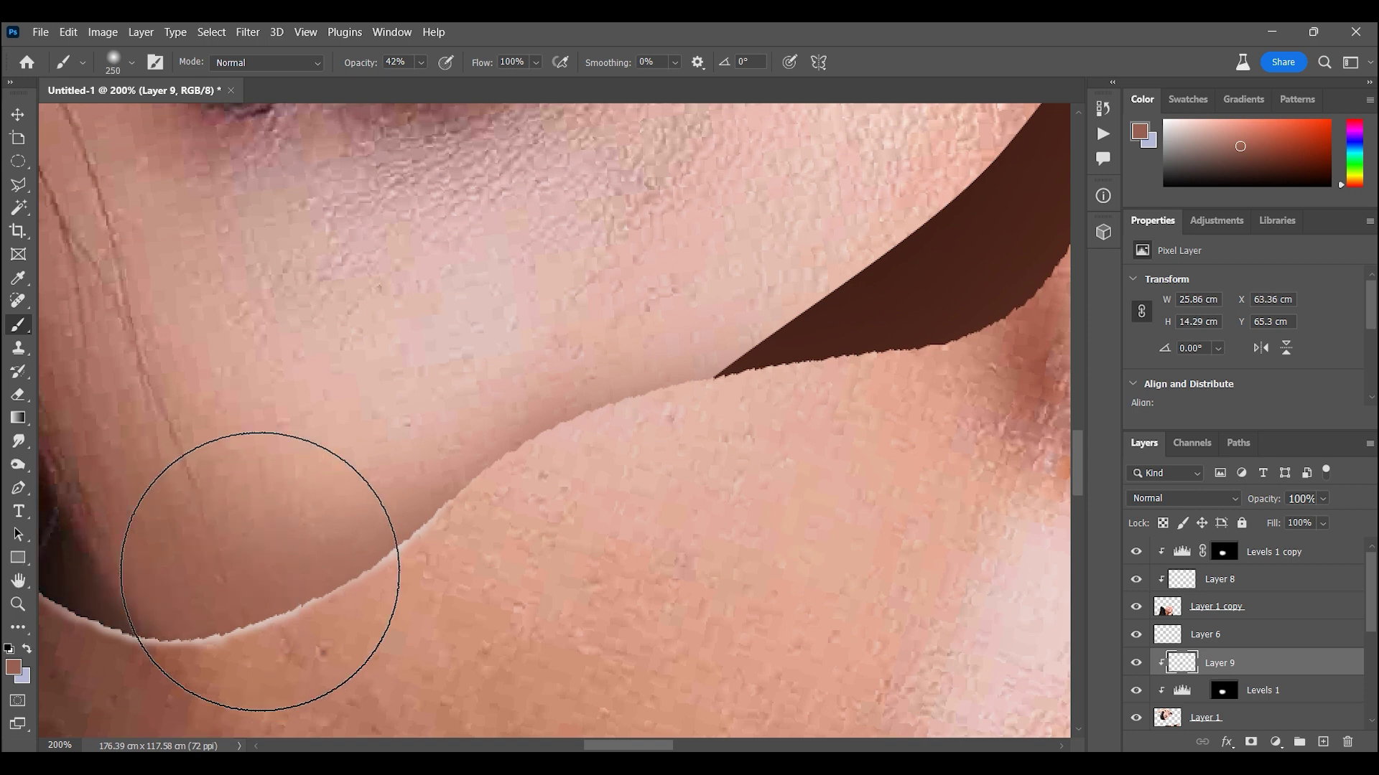
{"action": "left_click", "coordinate": [1169, 498]}
{"action": "left_click", "coordinate": [1161, 368]}
{"action": "left_click_drag", "start_coordinate": [523, 576], "coordinate": [723, 523]}
{"action": "left_click_drag", "start_coordinate": [294, 688], "coordinate": [431, 508]}
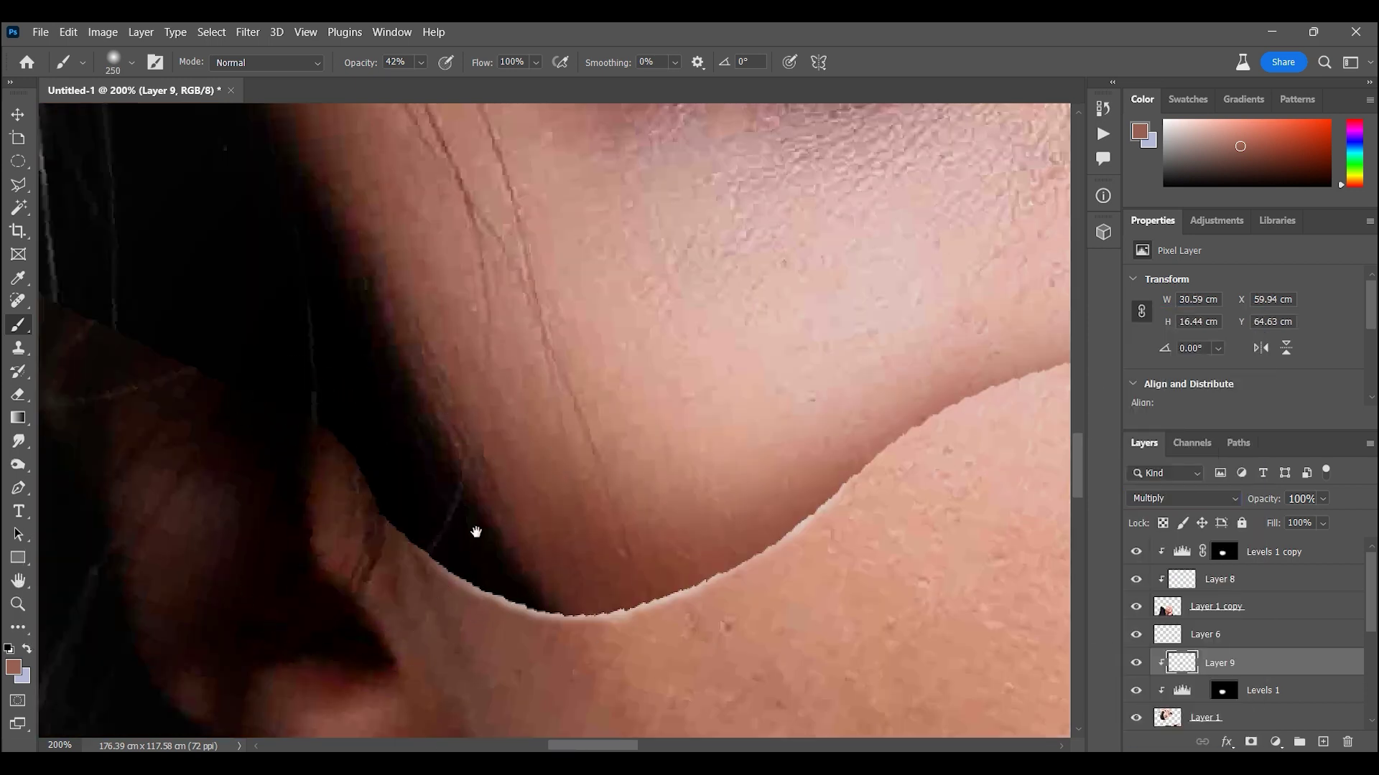
{"action": "key", "text": "ctrl+0"}
{"action": "key", "text": "ctrl+plus"}
{"action": "key", "text": "ctrl+plus"}
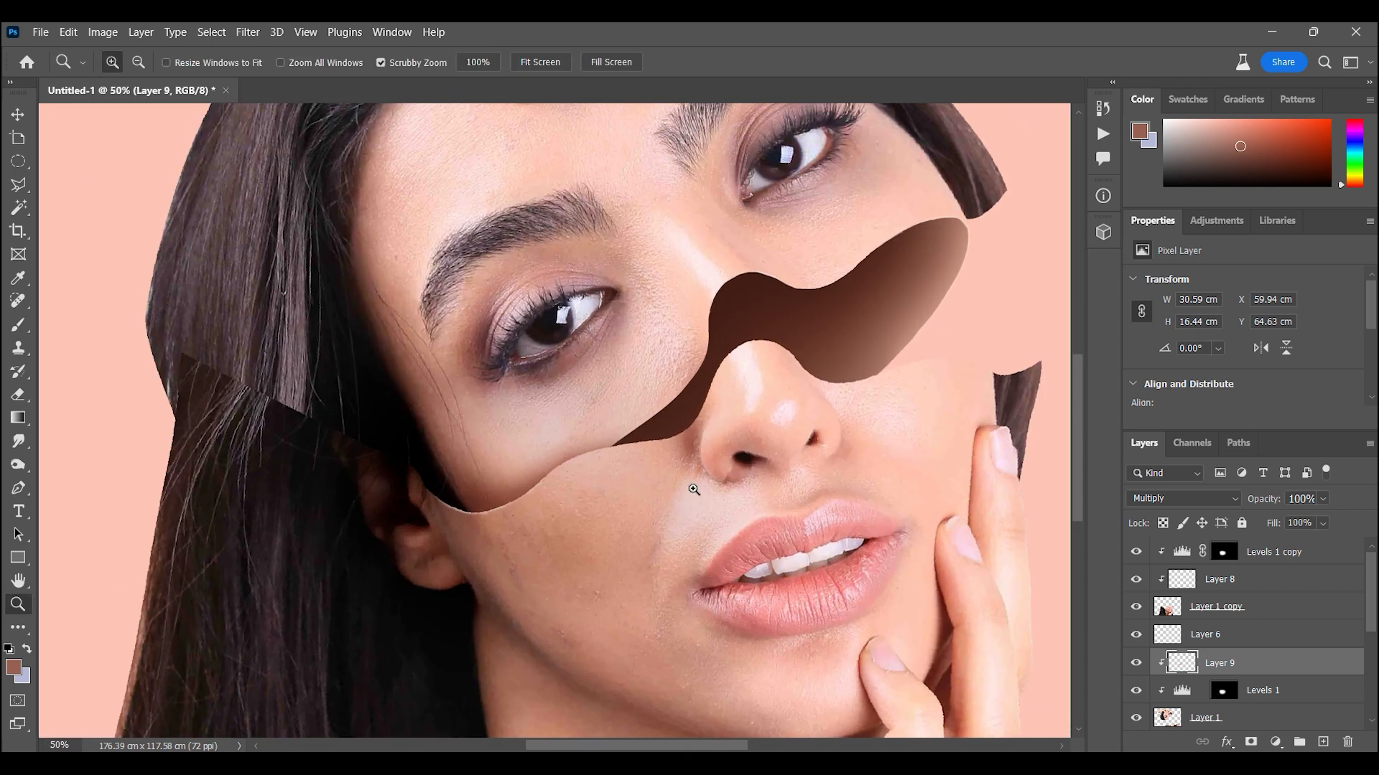
{"action": "key", "text": "ctrl+plus"}
{"action": "key", "text": "ctrl+plus"}
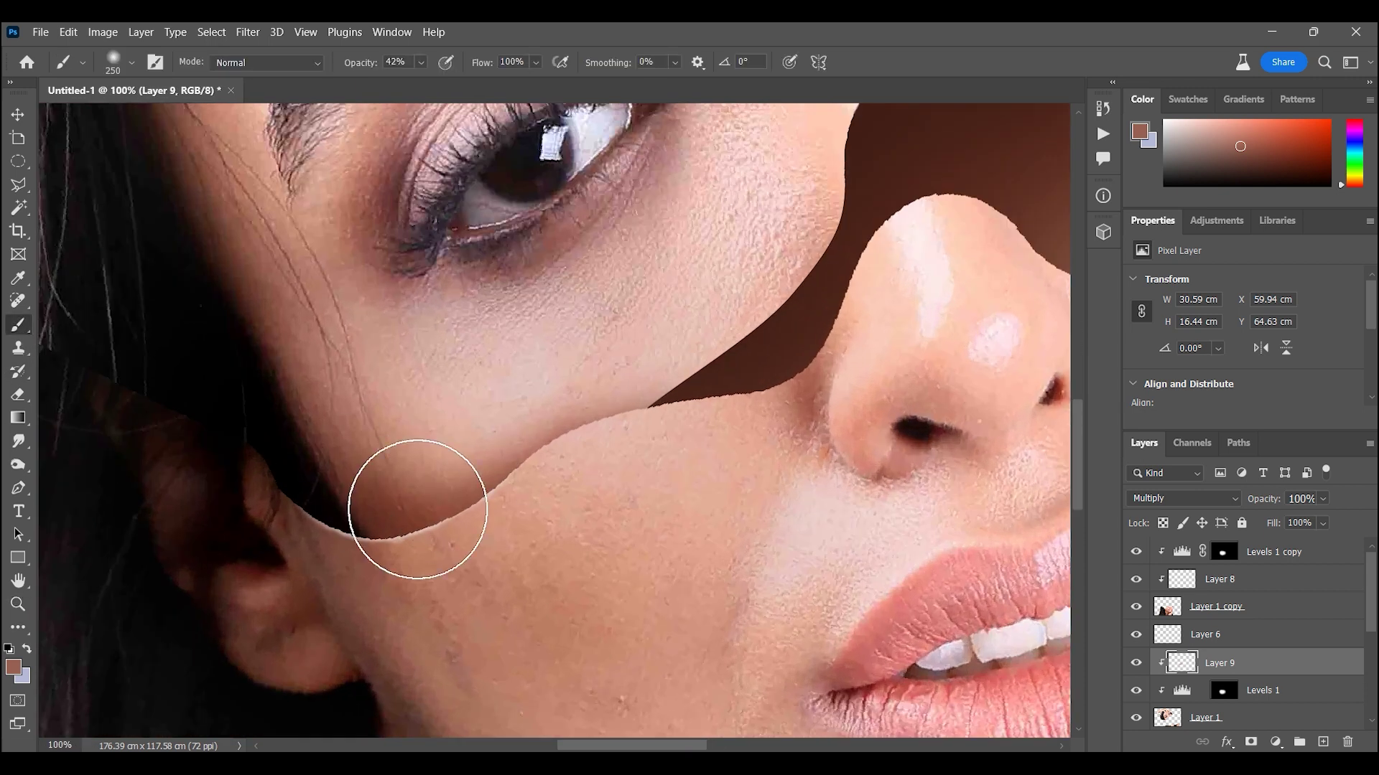
{"action": "key", "text": "bracketright"}
{"action": "key", "text": "bracketright"}
{"action": "key", "text": "bracketright"}
{"action": "left_click_drag", "start_coordinate": [258, 578], "coordinate": [385, 532]}
Set the shading layer opacity to 77% and paint soft shading down the neck with a 1200 brush
{"action": "key", "text": "ctrl+0"}
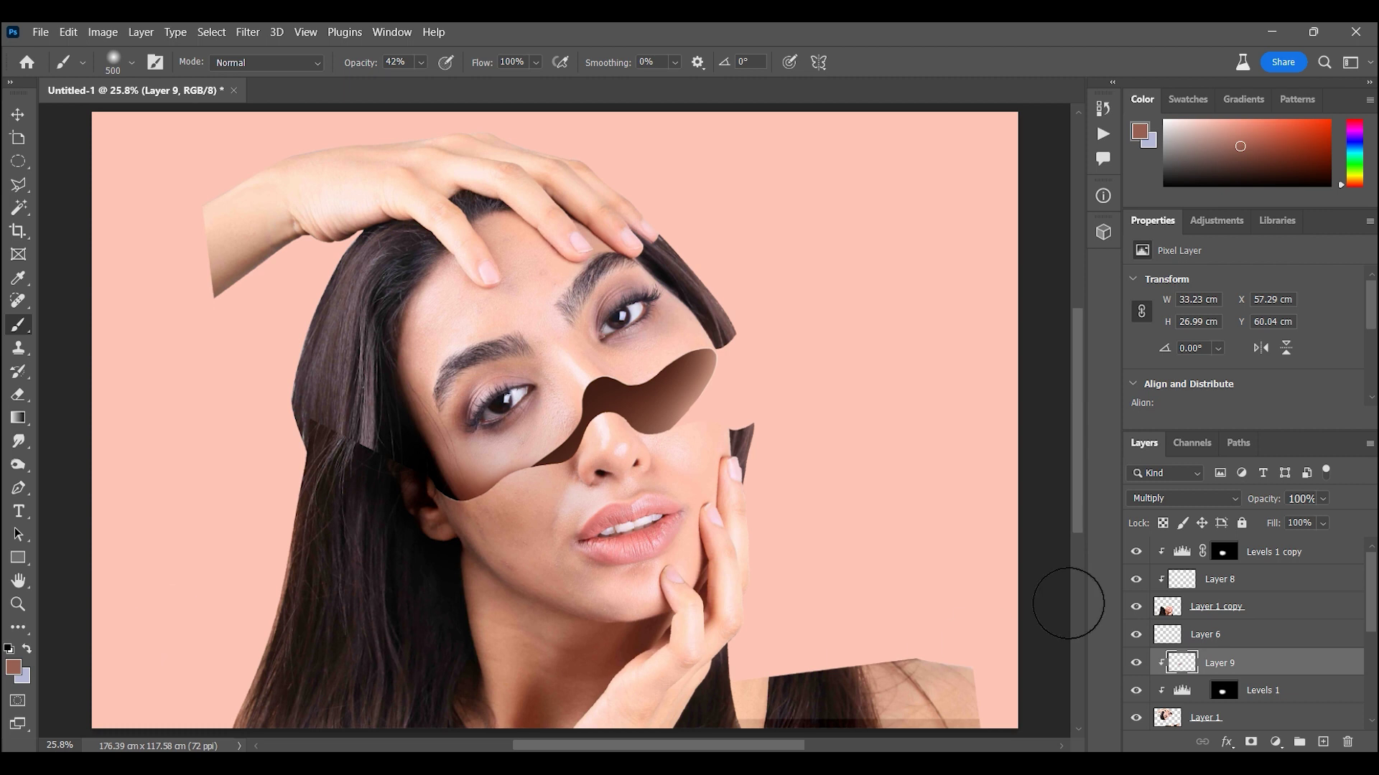
{"action": "left_click", "coordinate": [1136, 662]}
{"action": "left_click", "coordinate": [1323, 498]}
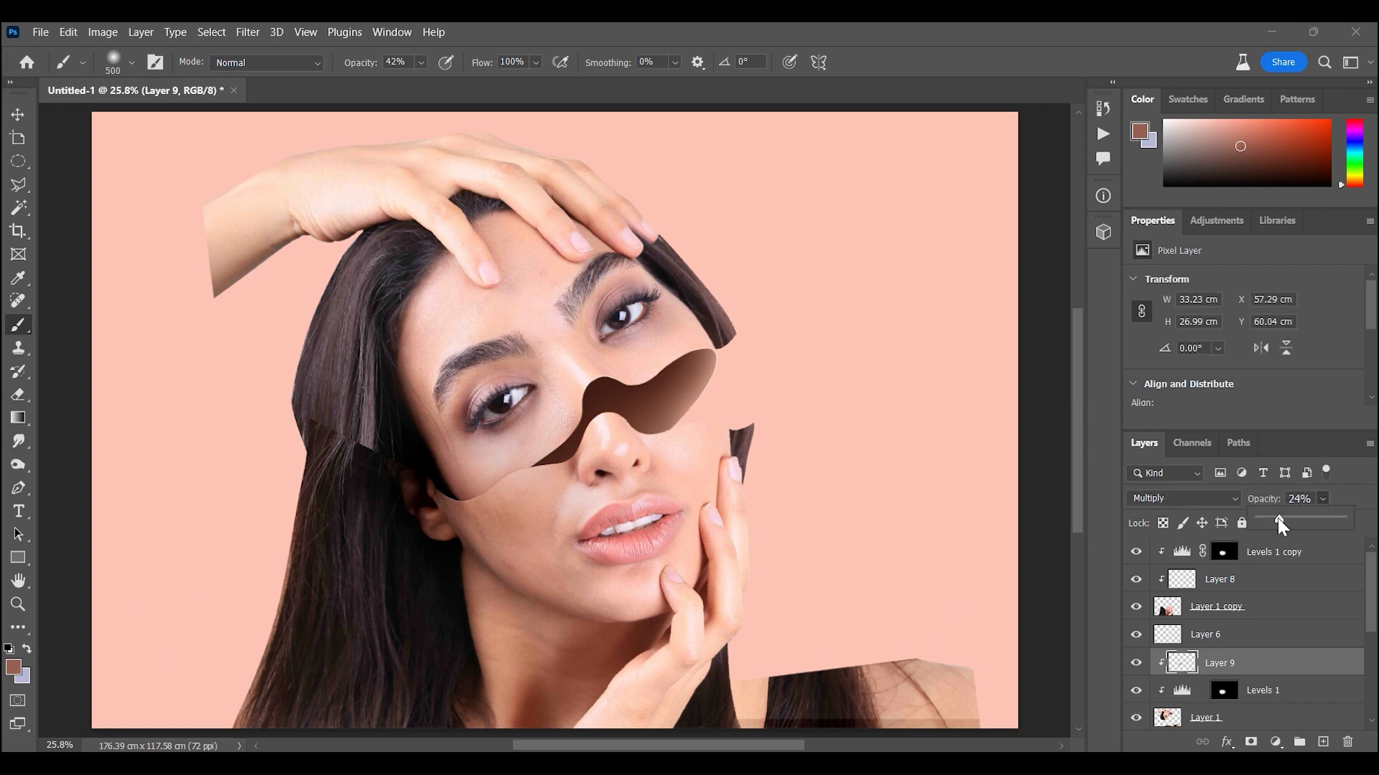
{"action": "left_click", "coordinate": [1324, 526]}
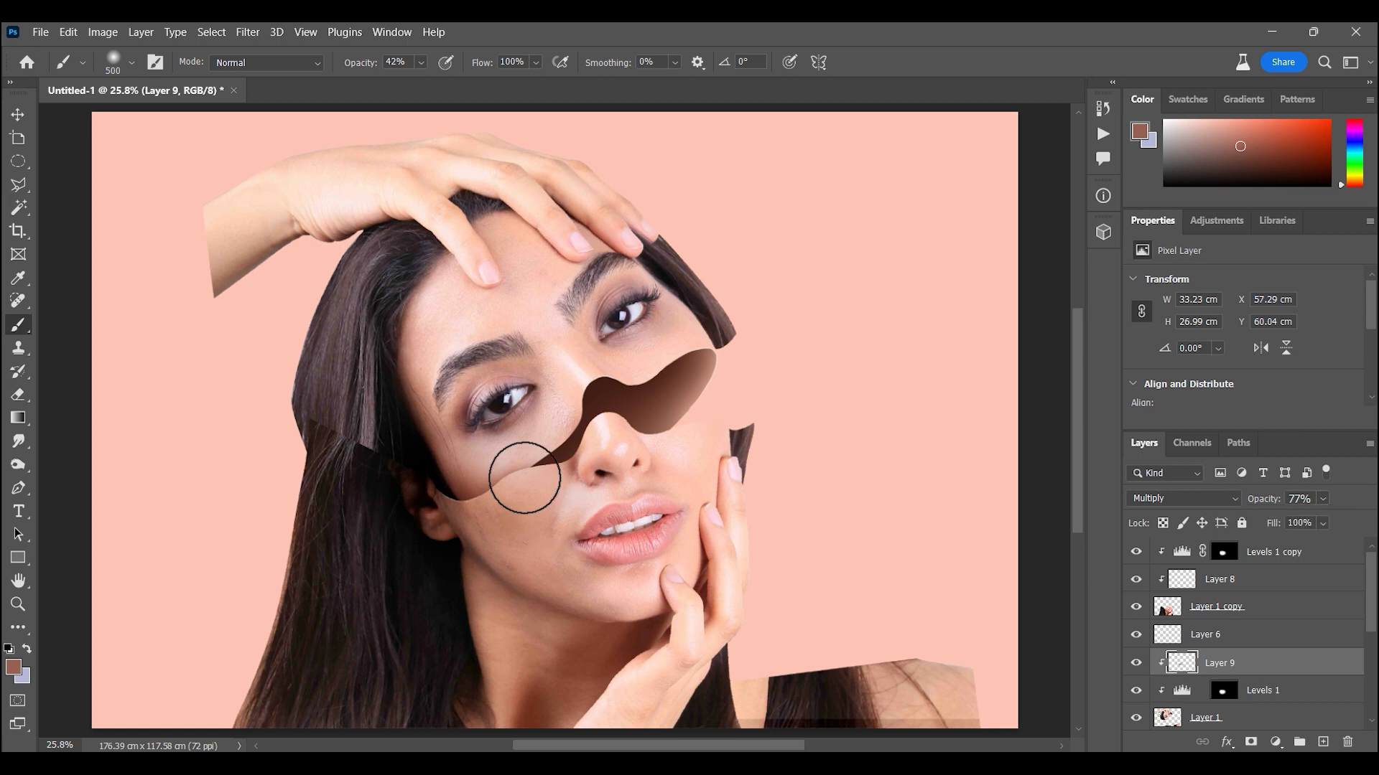
{"action": "key", "text": "bracketright"}
{"action": "key", "text": "bracketright"}
{"action": "key", "text": "bracketright"}
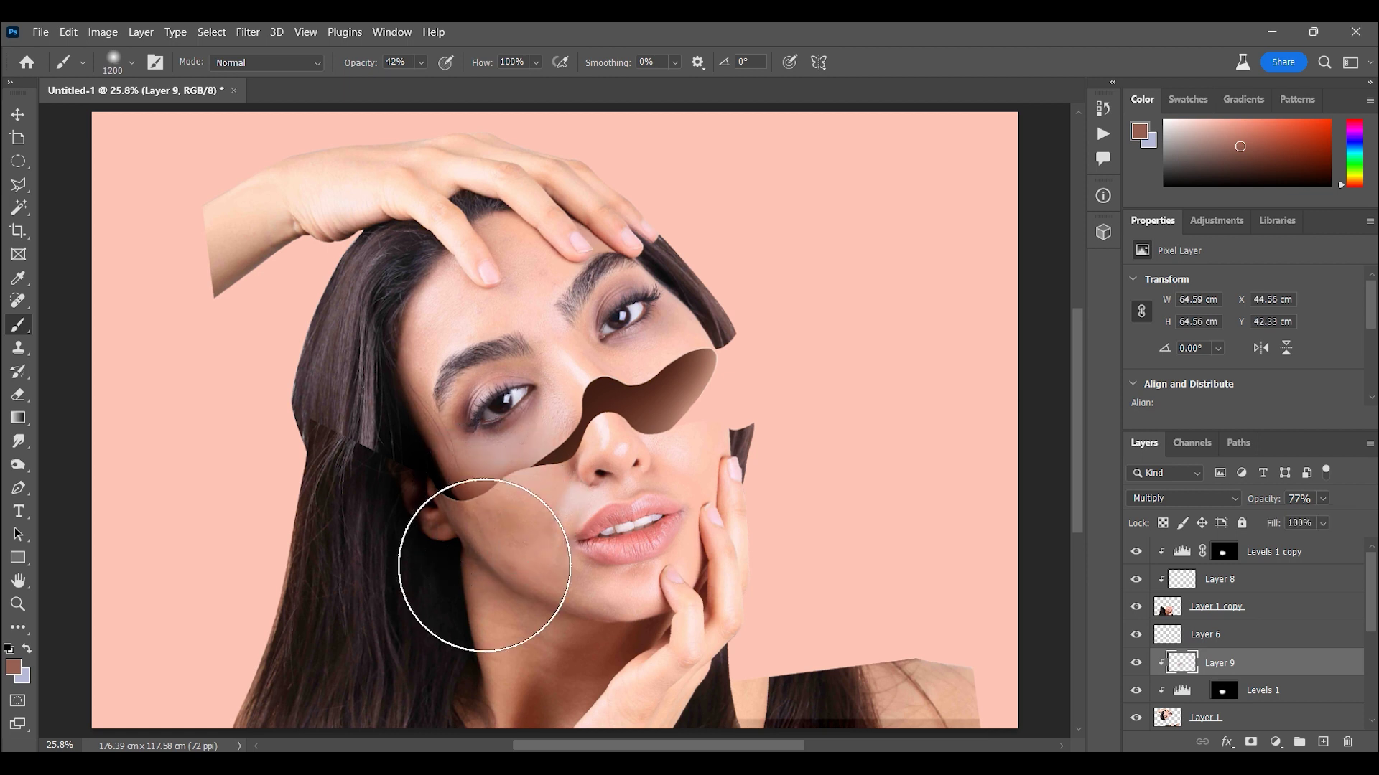
{"action": "left_click_drag", "start_coordinate": [493, 537], "coordinate": [385, 700]}
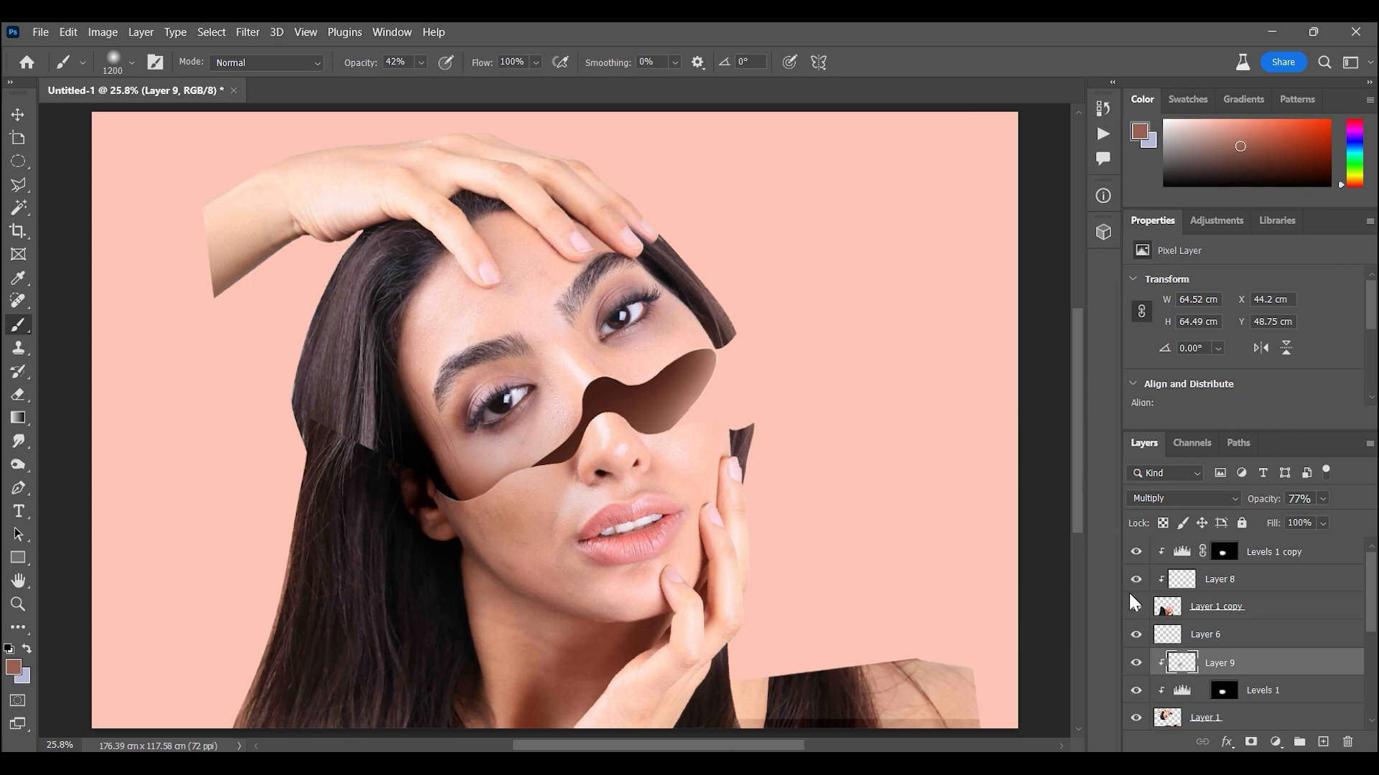
Create Layer 10 clipped to Layer 1 copy in Multiply and brush soft shadow on the cheek near the ear
{"action": "left_click", "coordinate": [1195, 621]}
{"action": "left_click", "coordinate": [1324, 742]}
{"action": "left_click", "coordinate": [1183, 499]}
{"action": "left_click", "coordinate": [1149, 363]}
{"action": "left_click_drag", "start_coordinate": [594, 543], "coordinate": [400, 584]}
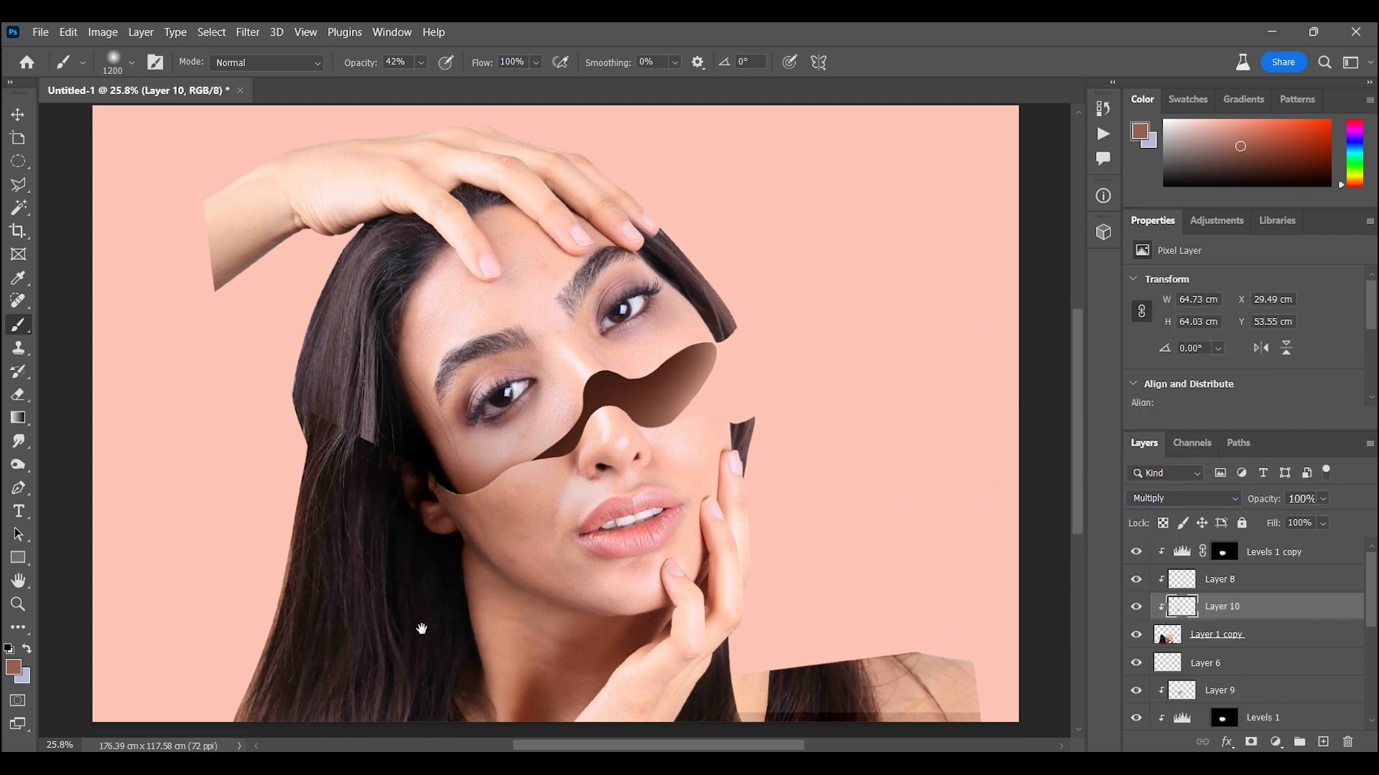
{"action": "scroll", "coordinate": [416, 632], "scroll_direction": "down", "scroll_amount": 2}
{"action": "left_click_drag", "start_coordinate": [476, 446], "coordinate": [497, 402]}
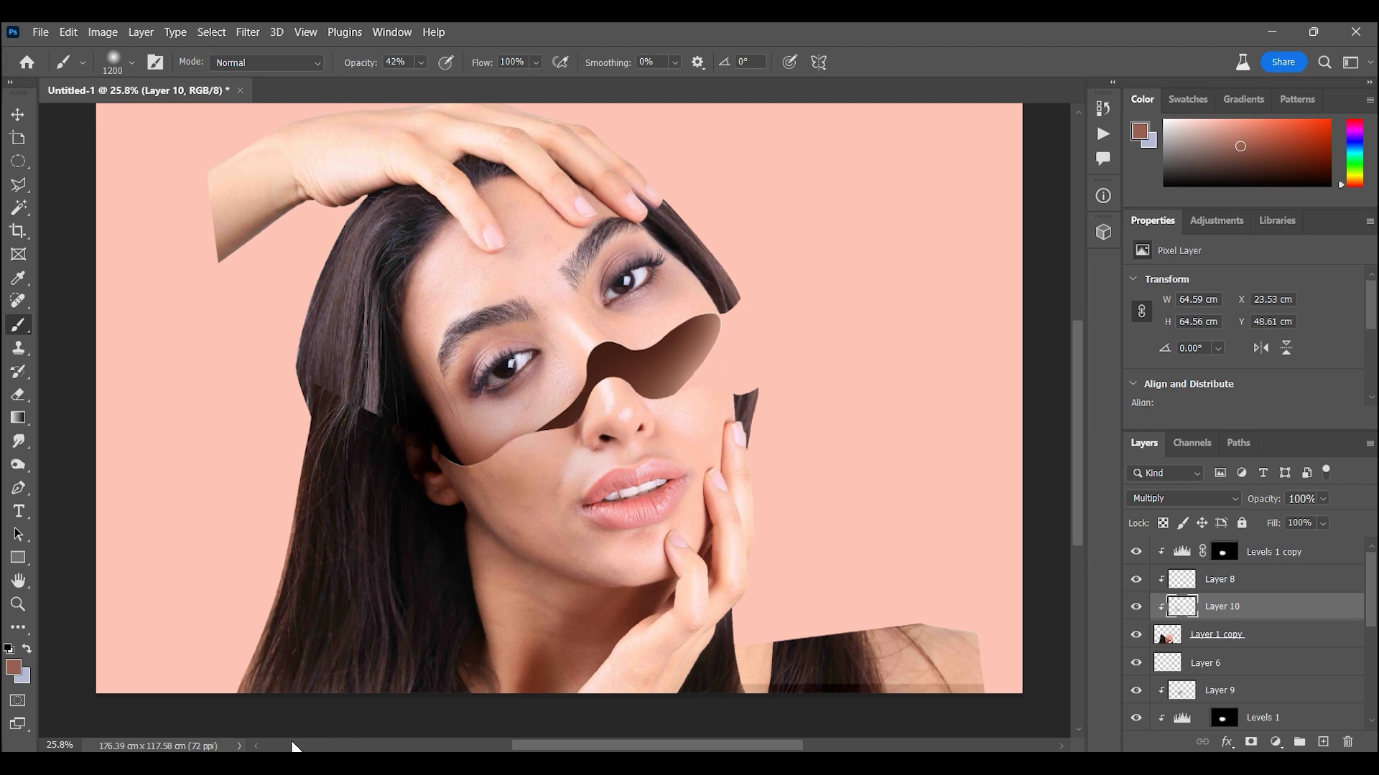
{"action": "left_click_drag", "start_coordinate": [452, 488], "coordinate": [545, 488]}
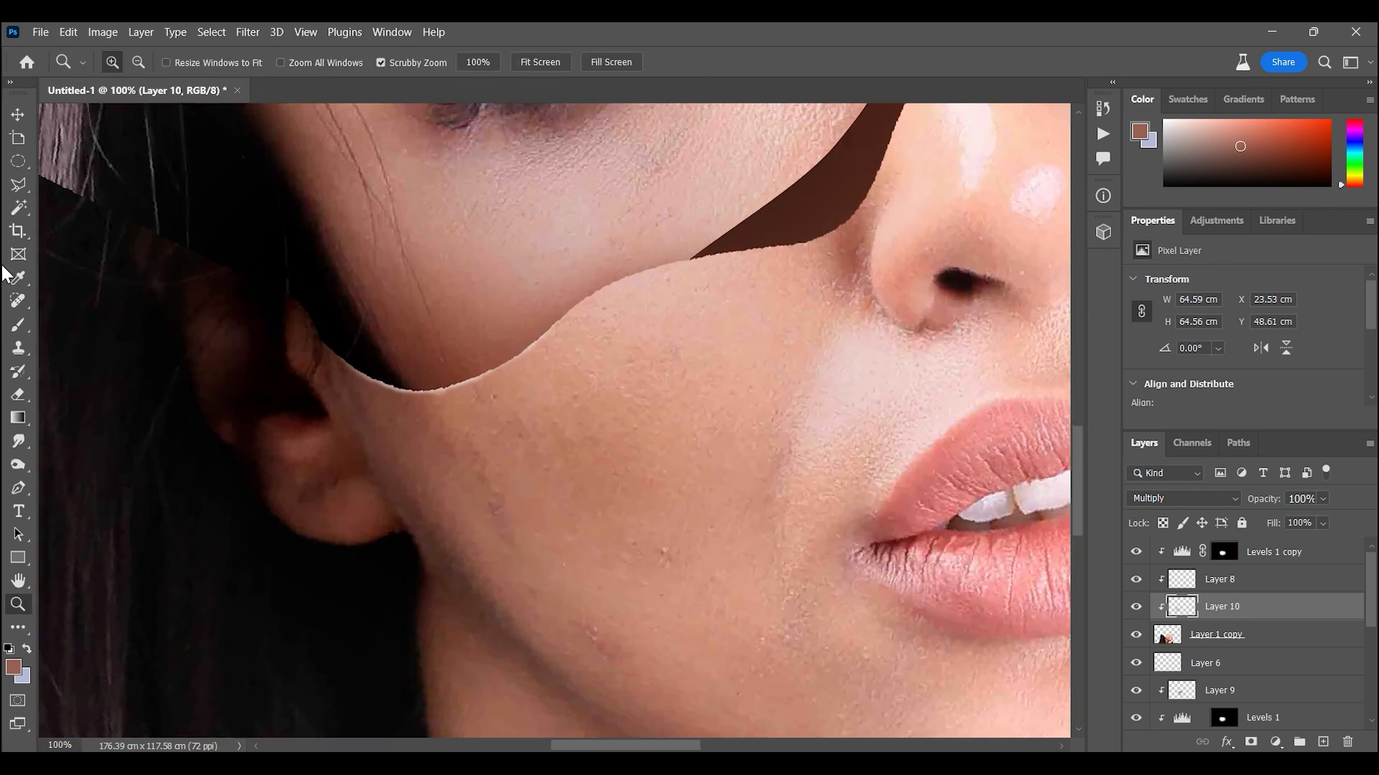
{"action": "key", "text": "bracketleft"}
{"action": "key", "text": "bracketleft"}
{"action": "key", "text": "bracketleft"}
{"action": "key", "text": "bracketleft"}
{"action": "key", "text": "bracketleft"}
{"action": "key", "text": "bracketleft"}
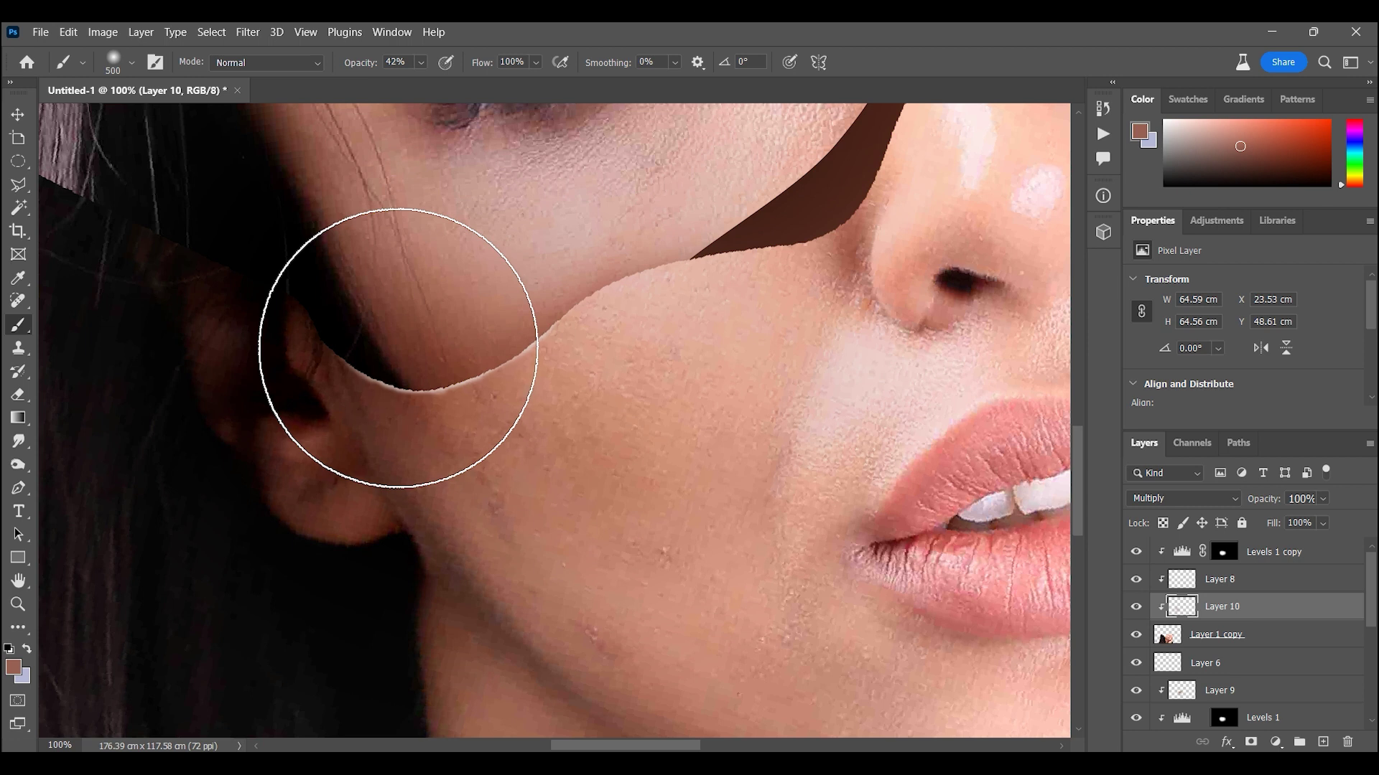
{"action": "key", "text": "ctrl+0"}
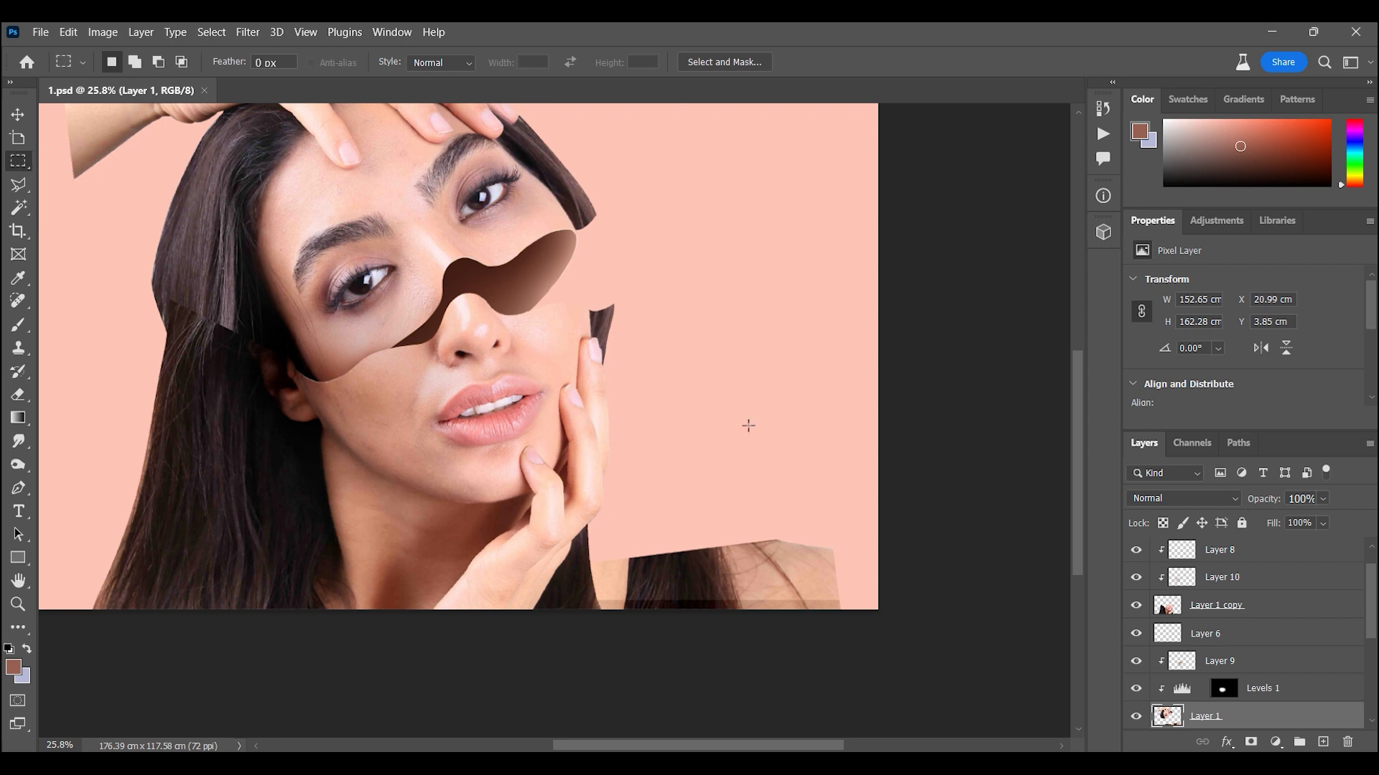
Copy a lower-right canvas selection to a new layer and paint a large soft white glow behind the face
{"action": "left_click_drag", "start_coordinate": [746, 431], "coordinate": [619, 610]}
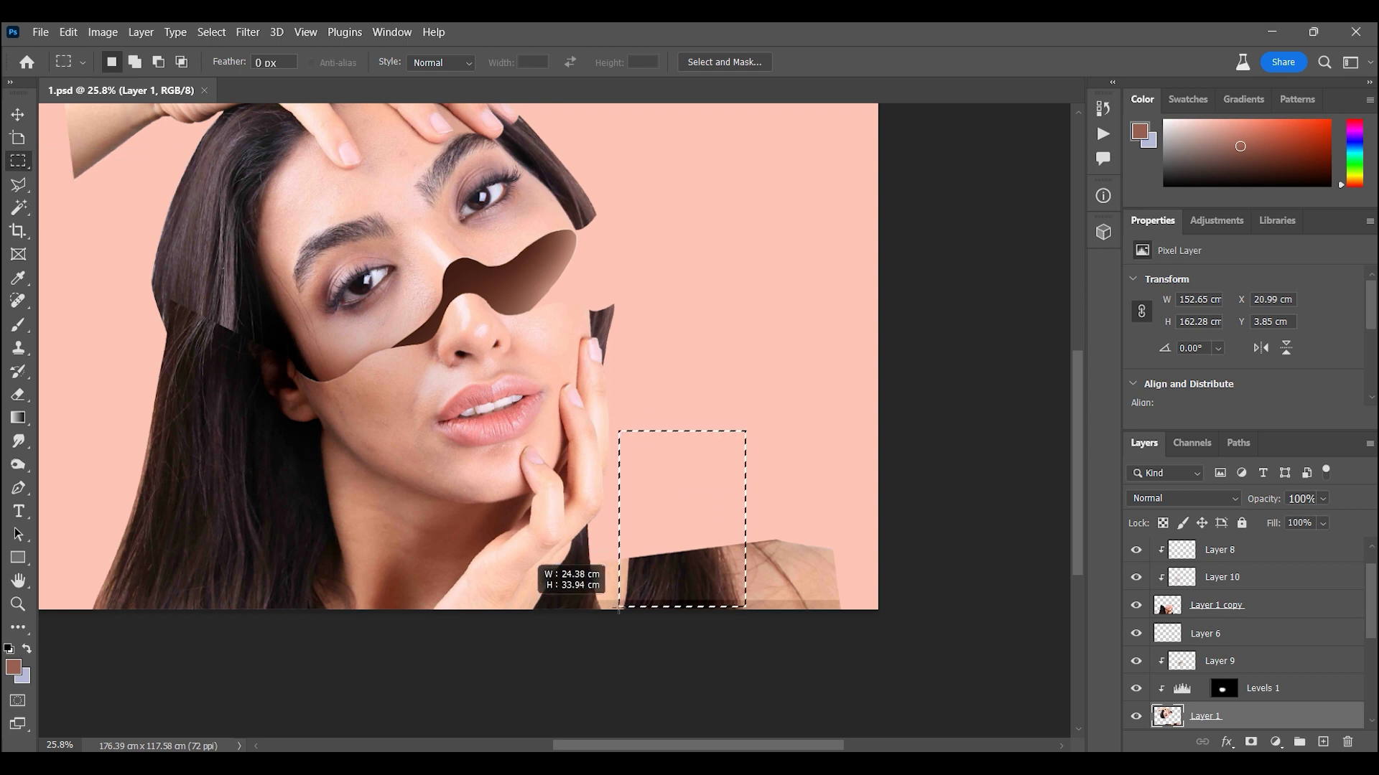
{"action": "left_click_drag", "start_coordinate": [882, 474], "coordinate": [616, 684]}
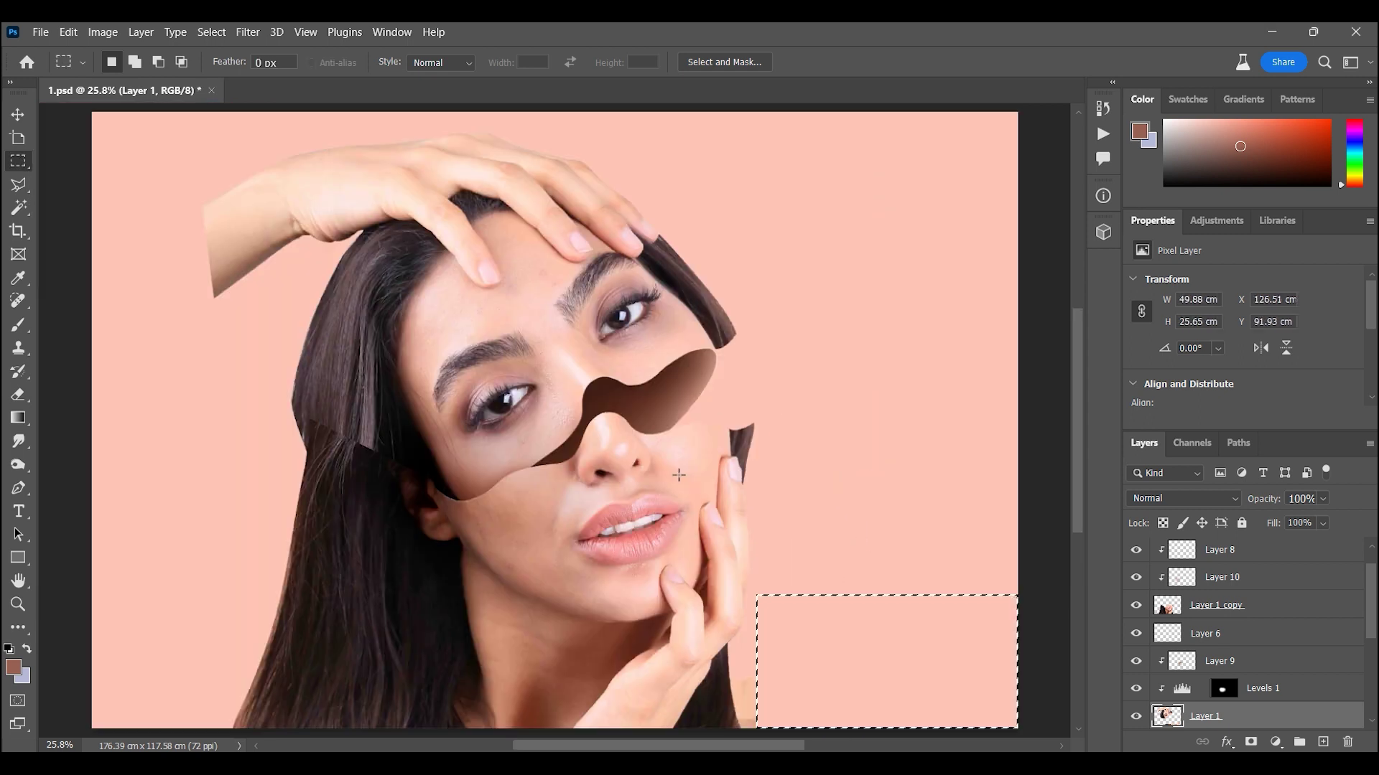
{"action": "key", "text": "ctrl+j"}
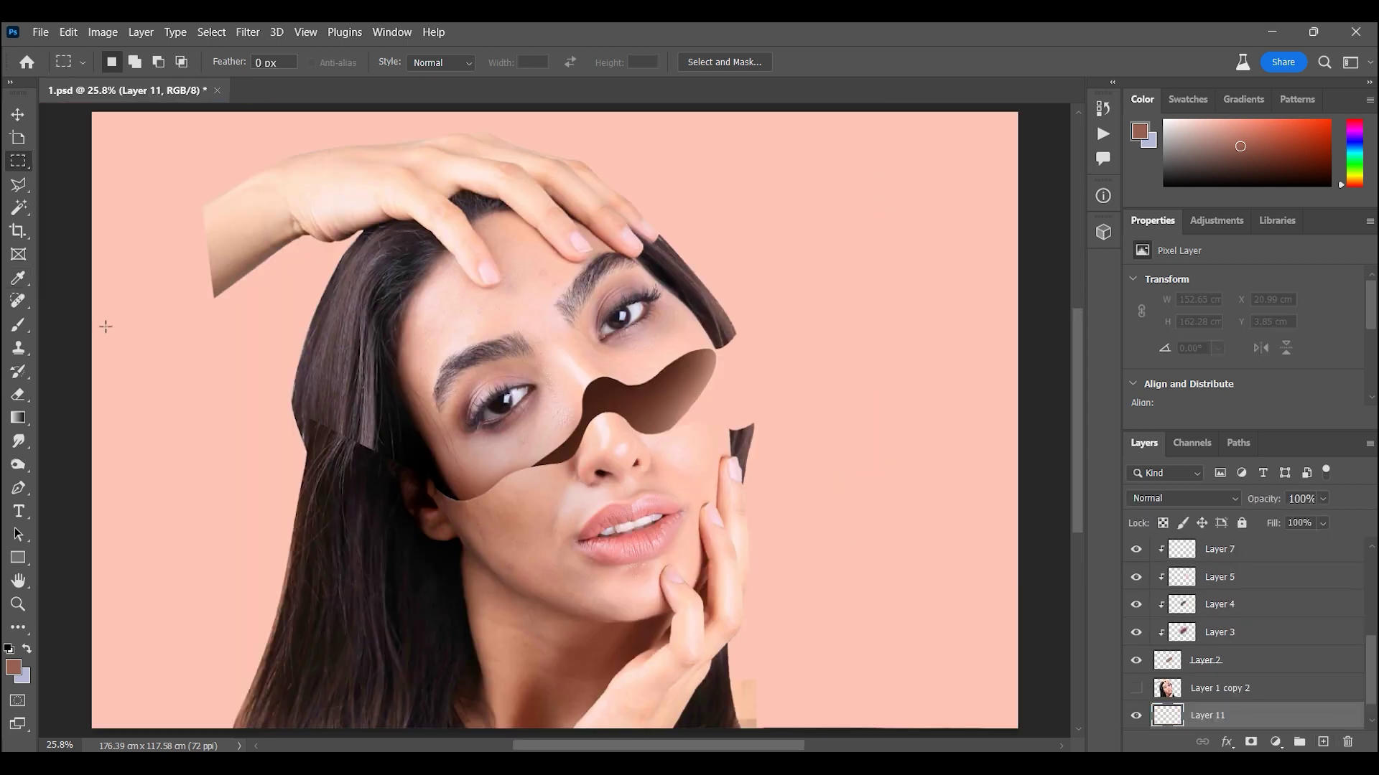
{"action": "left_click", "coordinate": [16, 330]}
{"action": "left_click", "coordinate": [13, 668]}
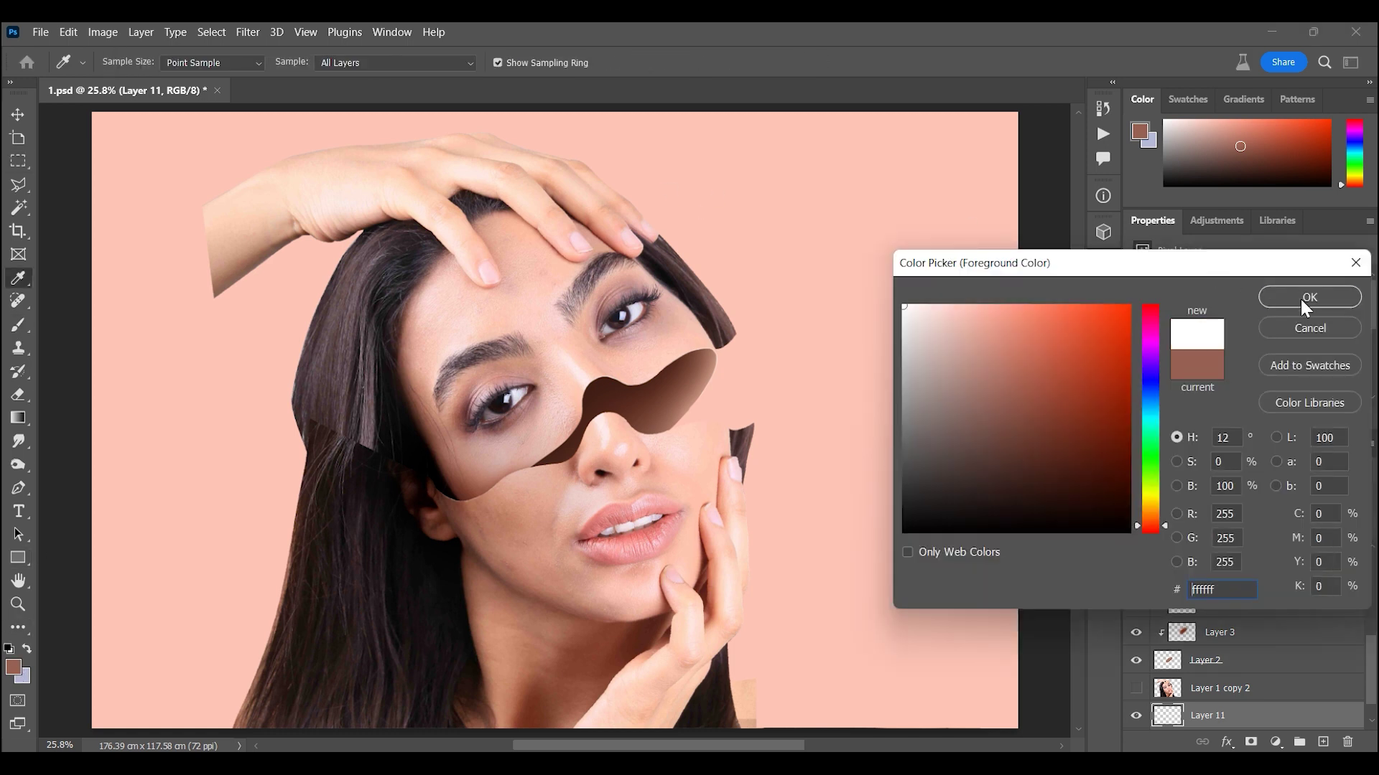
{"action": "left_click", "coordinate": [1305, 306]}
{"action": "key", "text": "bracketright"}
{"action": "key", "text": "bracketright"}
{"action": "key", "text": "bracketright"}
{"action": "key", "text": "bracketright"}
{"action": "key", "text": "bracketright"}
{"action": "key", "text": "bracketright"}
{"action": "key", "text": "bracketleft"}
{"action": "key", "text": "bracketleft"}
{"action": "key", "text": "bracketleft"}
{"action": "left_click", "coordinate": [621, 389]}
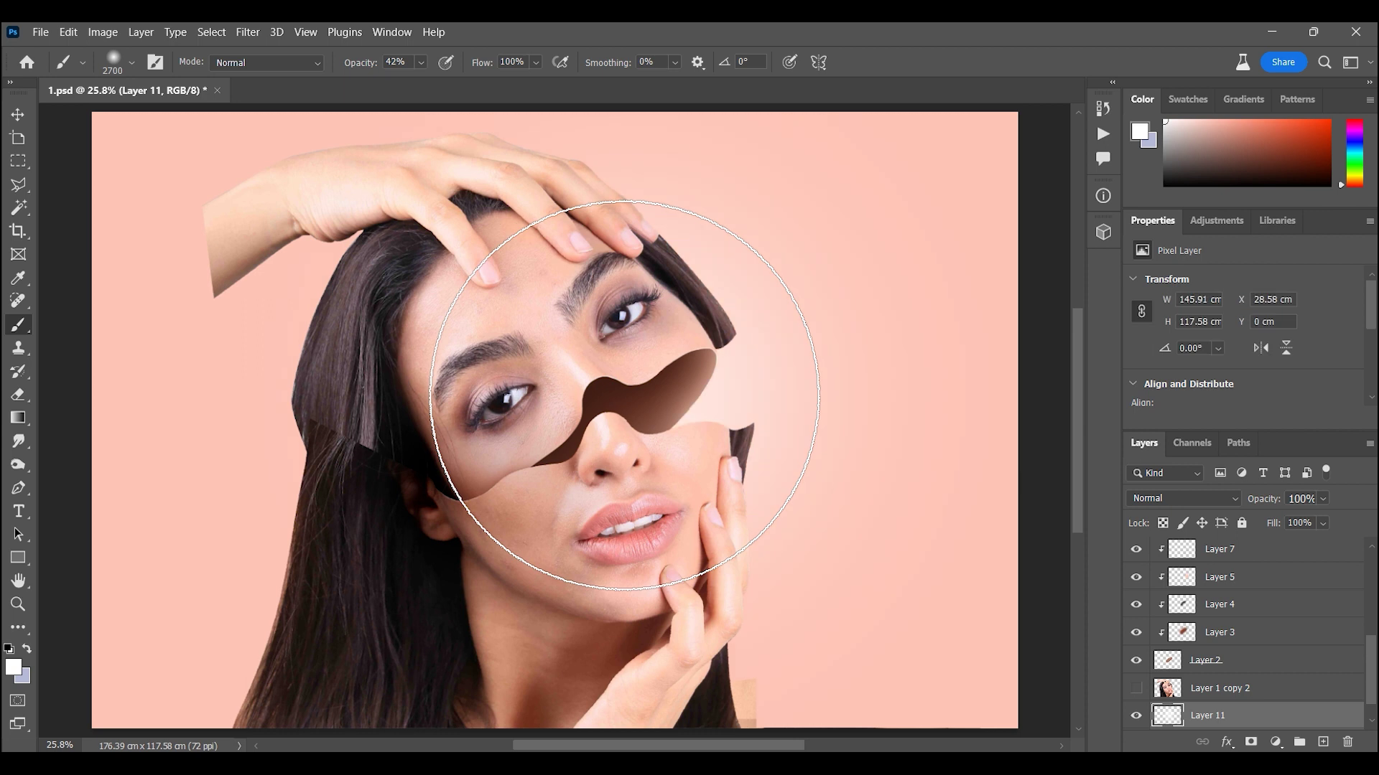
Free Transform Layer 11 to enlarge it and nudge it slightly right
{"action": "key", "text": "ctrl+t"}
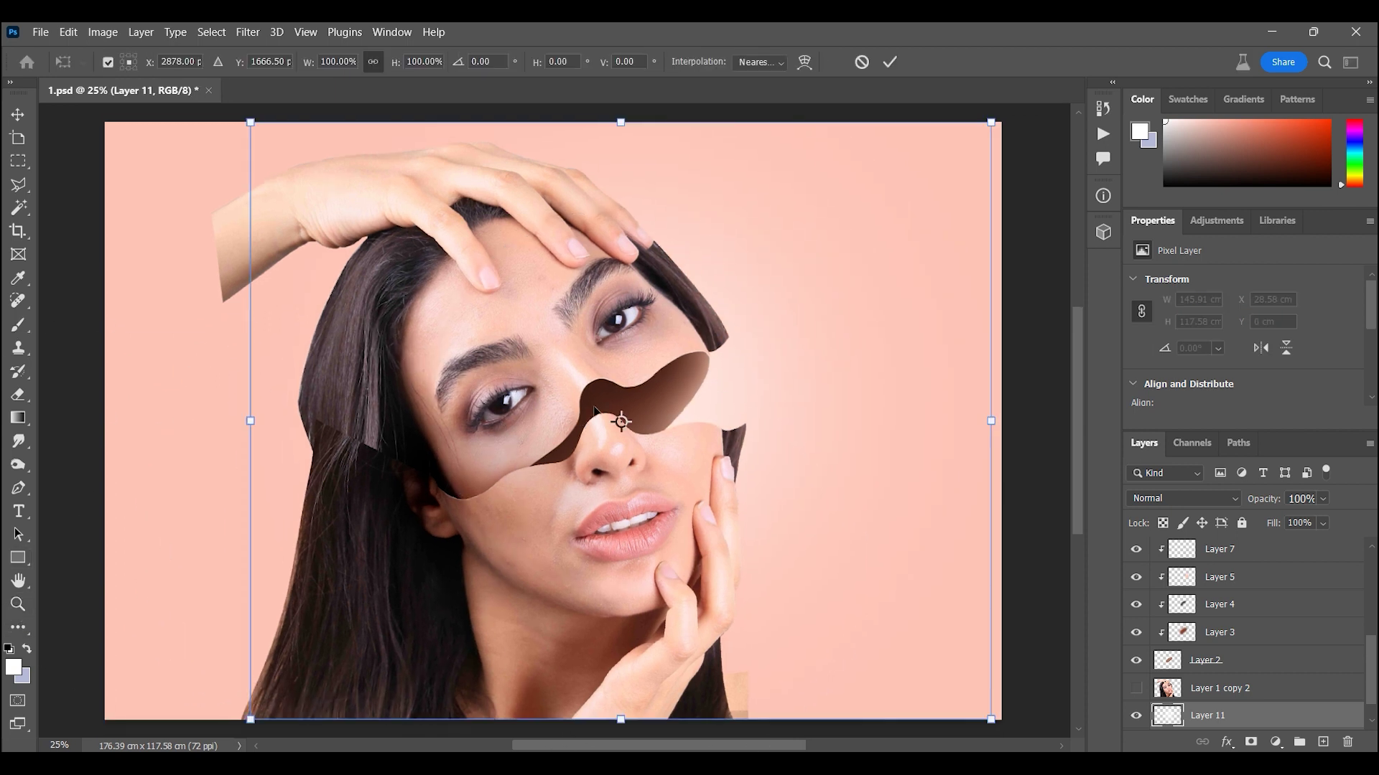
{"action": "left_click_drag", "start_coordinate": [991, 123], "coordinate": [1020, 141]}
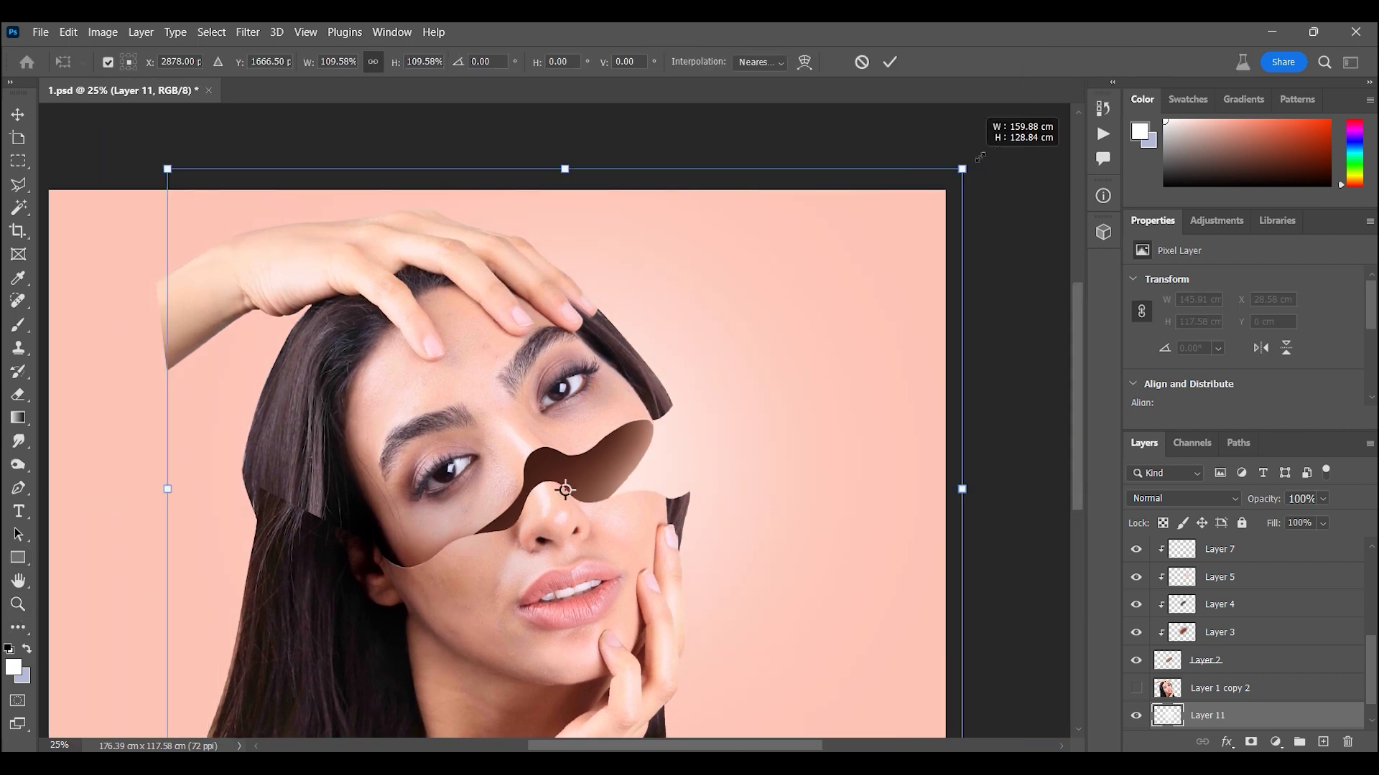
{"action": "mouse_move", "coordinate": [815, 279]}
{"action": "left_mouse_down"}
{"action": "mouse_move", "coordinate": [842, 278]}
{"action": "mouse_move", "coordinate": [823, 278]}
{"action": "left_mouse_up"}
{"action": "key", "text": "Return"}
{"action": "key", "text": "z"}
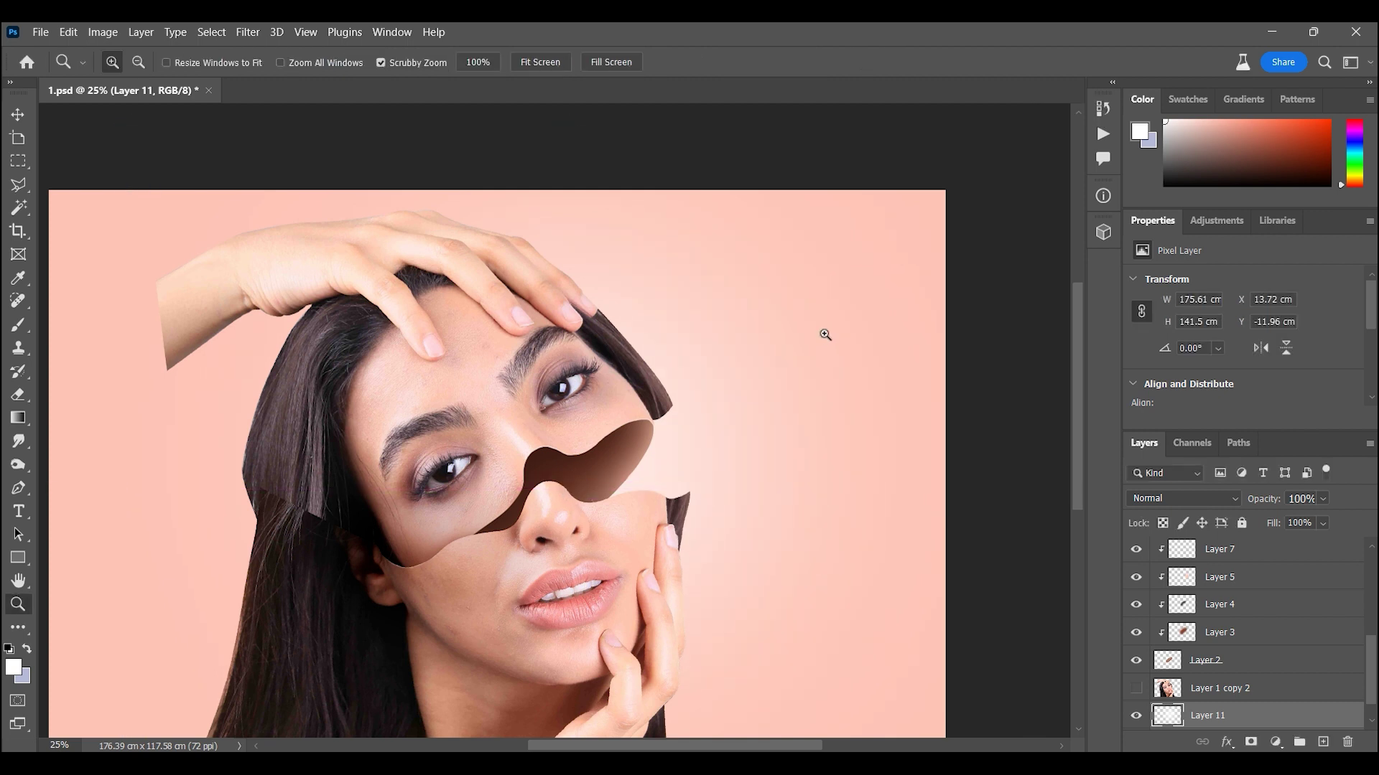
{"action": "left_click", "coordinate": [40, 32]}
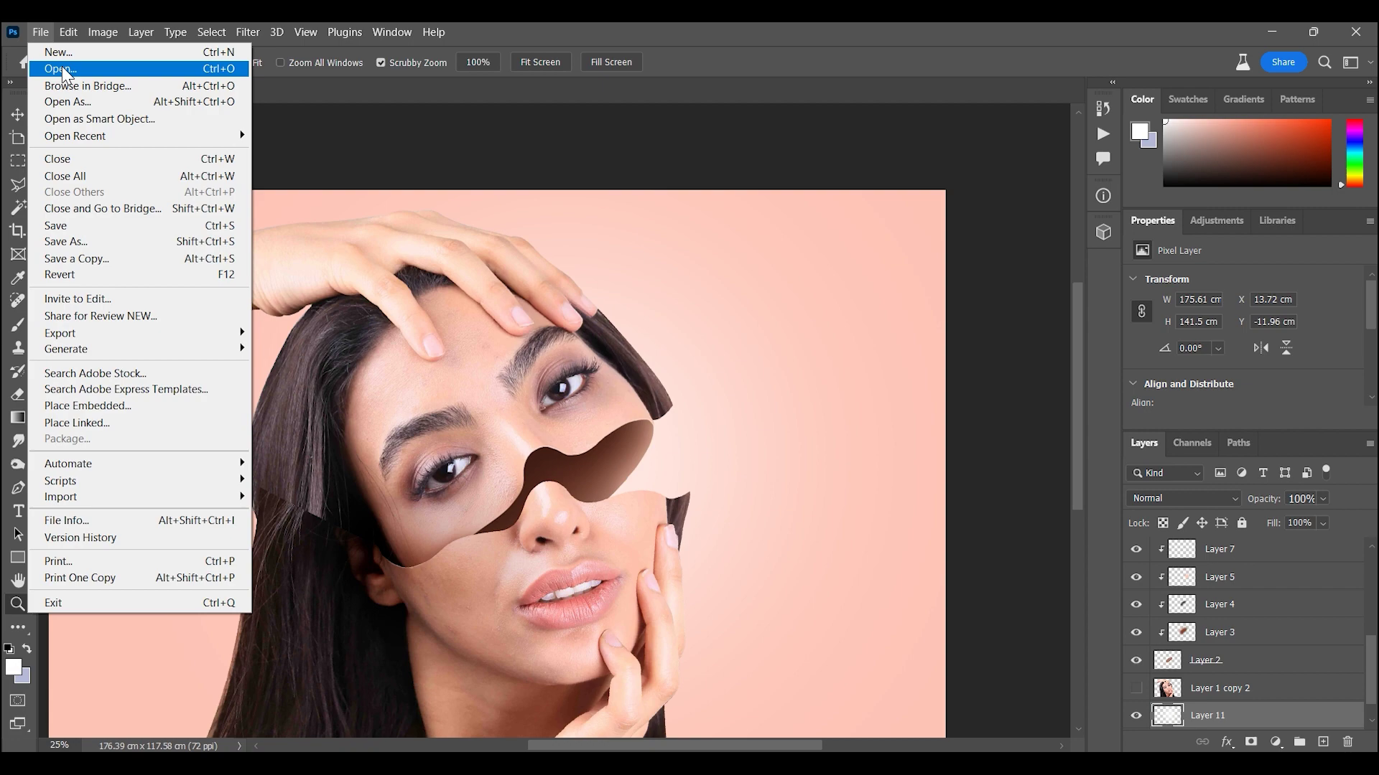
Open IMG_5135.jpg and zoom in on the face and hair
{"action": "left_click", "coordinate": [65, 70]}
{"action": "double_click", "coordinate": [615, 183]}
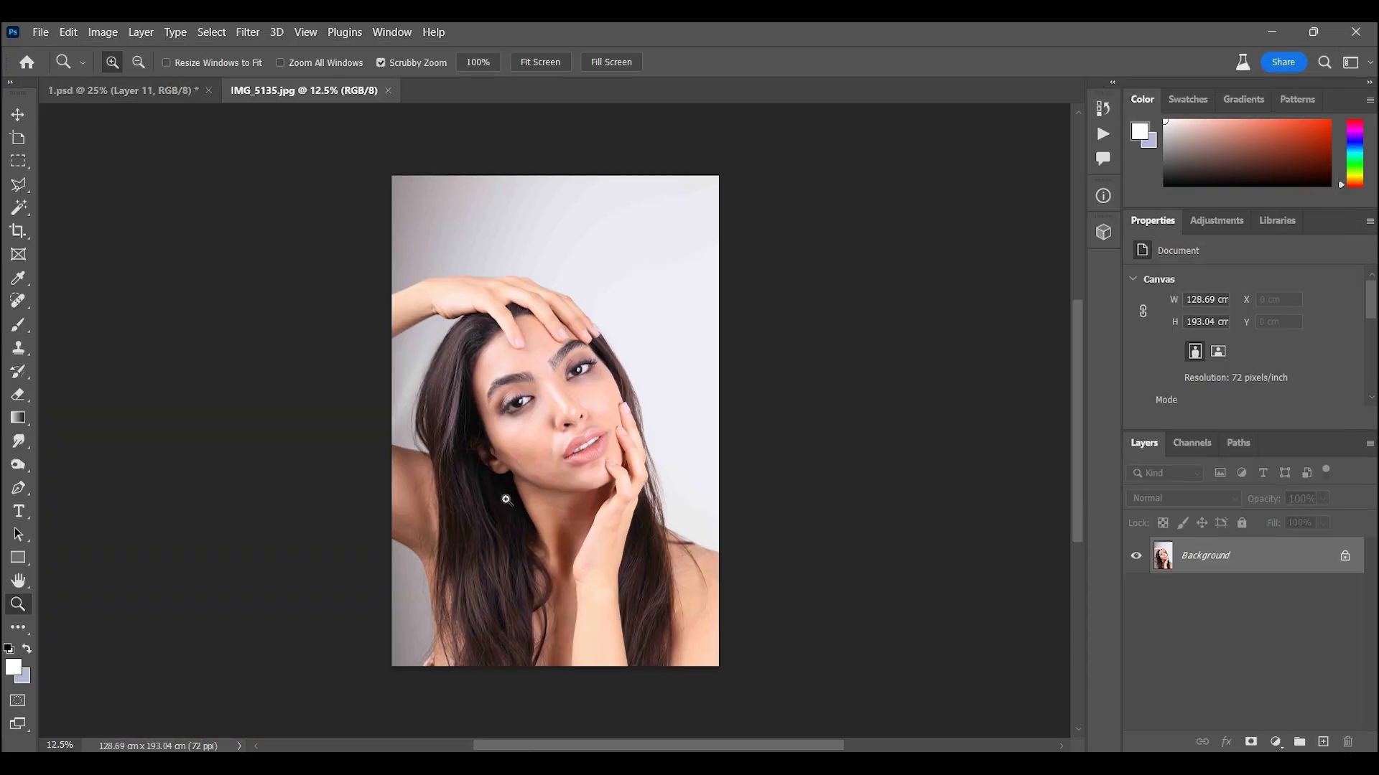
{"action": "left_click", "coordinate": [25, 622]}
{"action": "key", "text": "z"}
{"action": "left_click", "coordinate": [474, 496]}
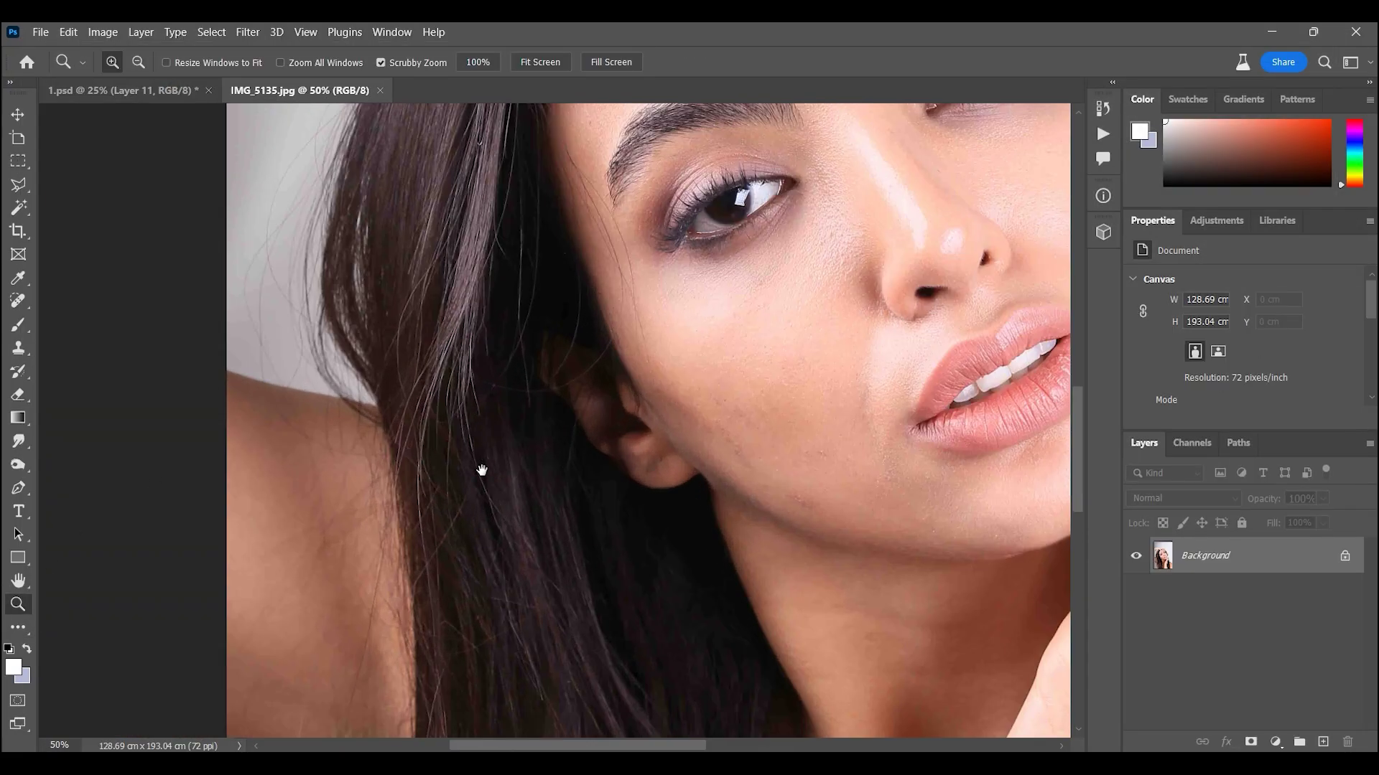
Trace a hair strand with the Pen tool, convert it to a selection, and return to 1.psd
{"action": "left_click", "coordinate": [20, 490]}
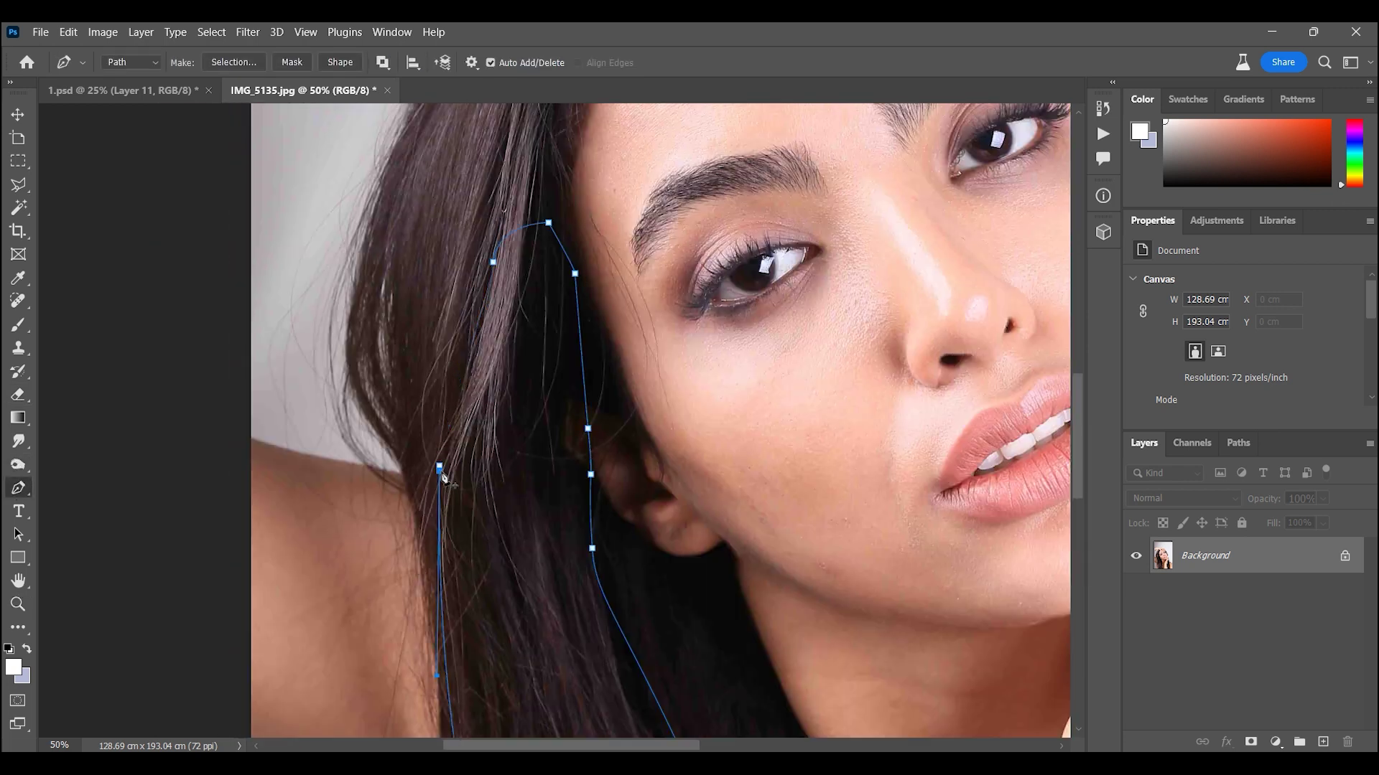
{"action": "left_click", "coordinate": [233, 62]}
{"action": "key", "text": "Return"}
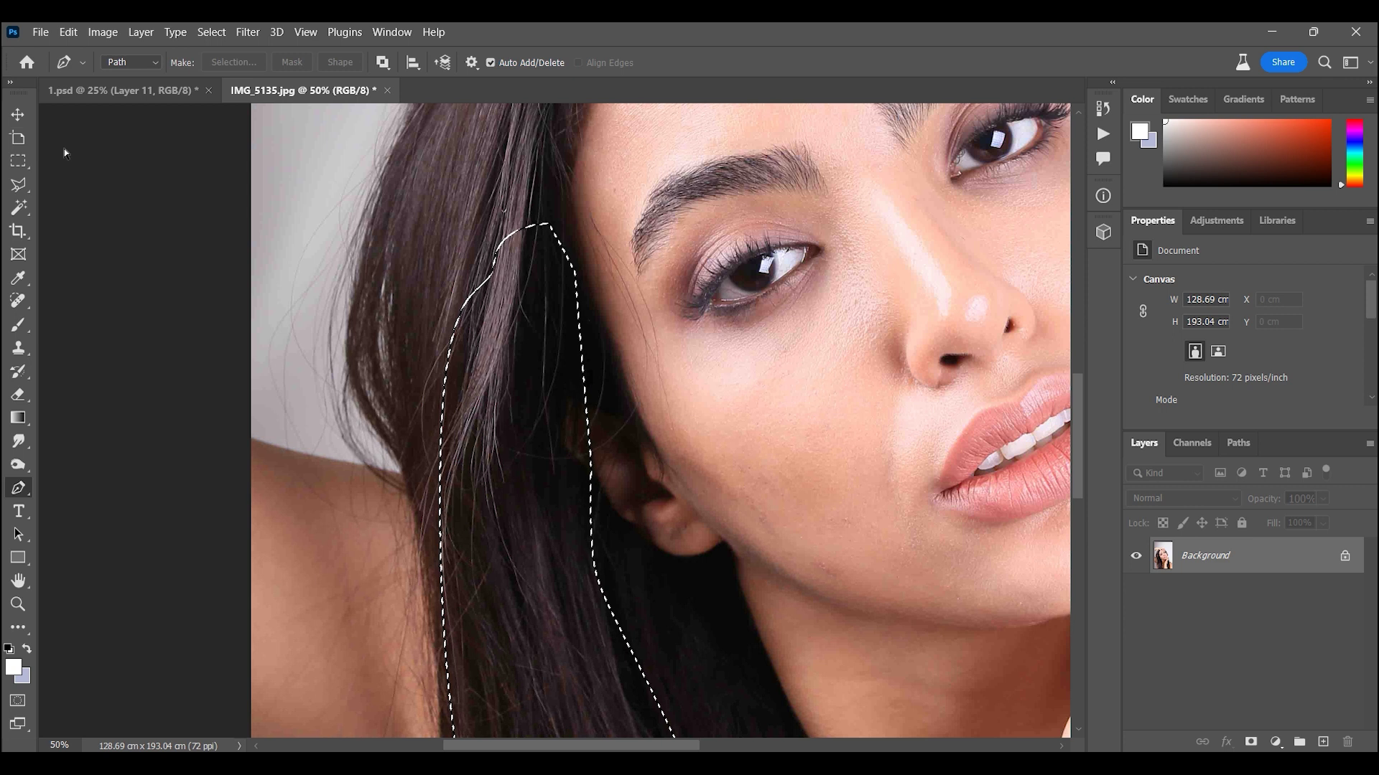
{"action": "left_click", "coordinate": [115, 89]}
Move the pasted hair strand over the face and Warp it into a curve along the face
{"action": "key", "text": "ctrl+t"}
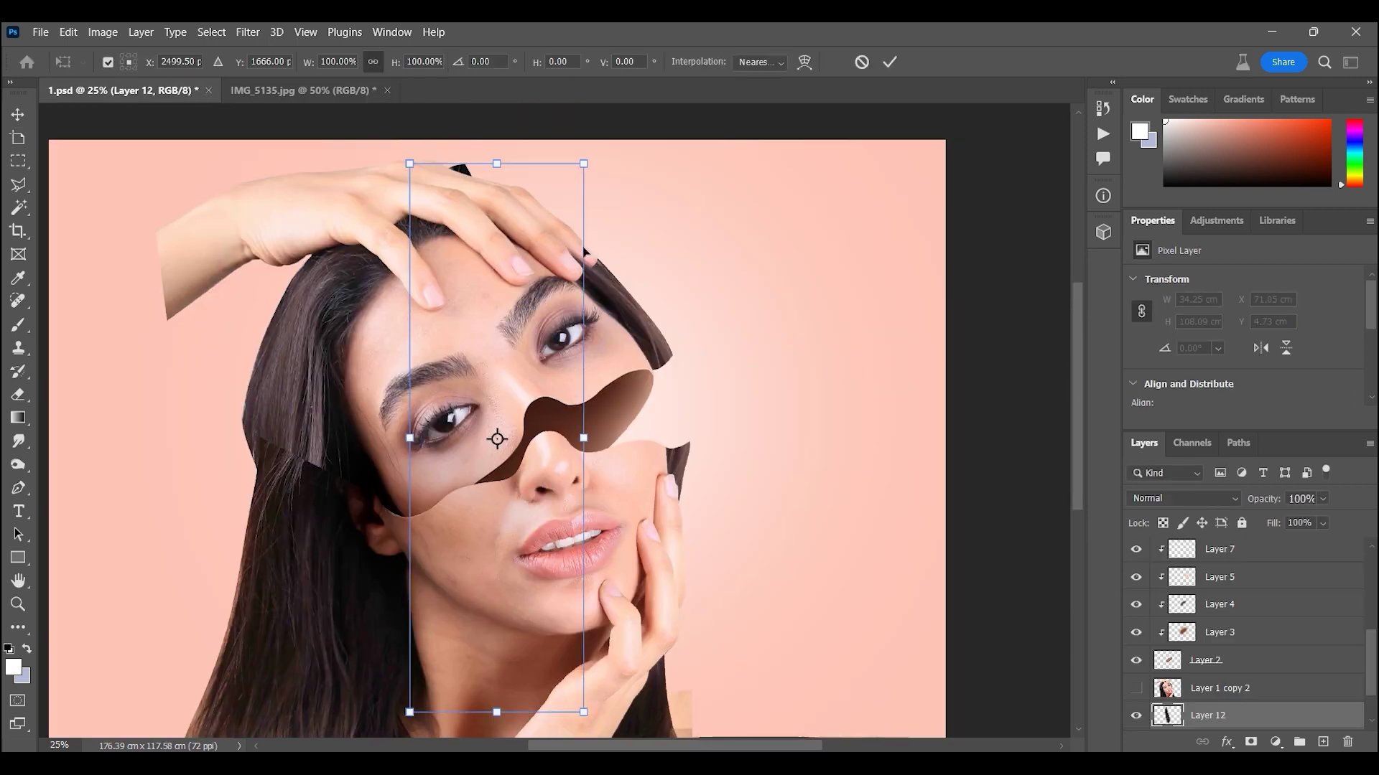
{"action": "left_click_drag", "start_coordinate": [536, 214], "coordinate": [727, 376]}
{"action": "right_click", "coordinate": [728, 377]}
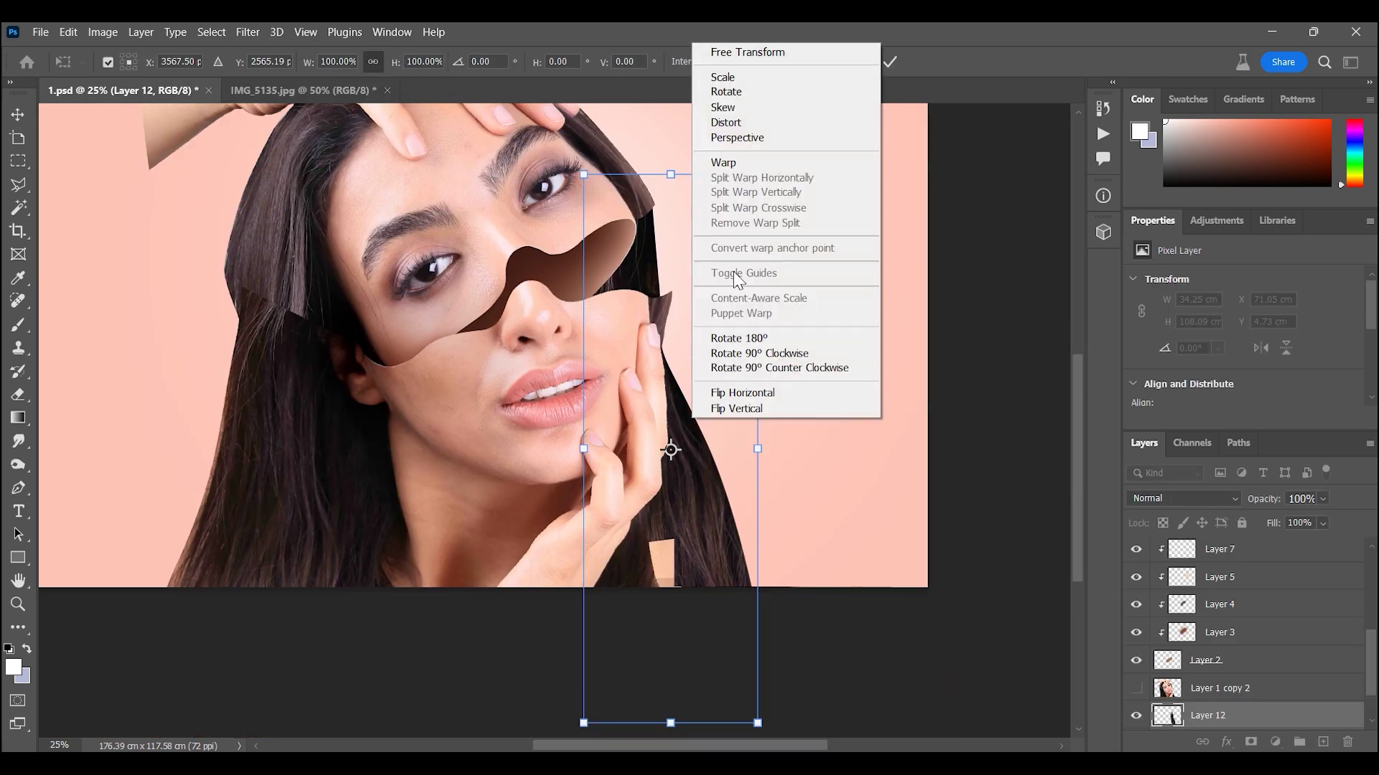
{"action": "left_click", "coordinate": [733, 163]}
{"action": "left_click_drag", "start_coordinate": [607, 242], "coordinate": [587, 258]}
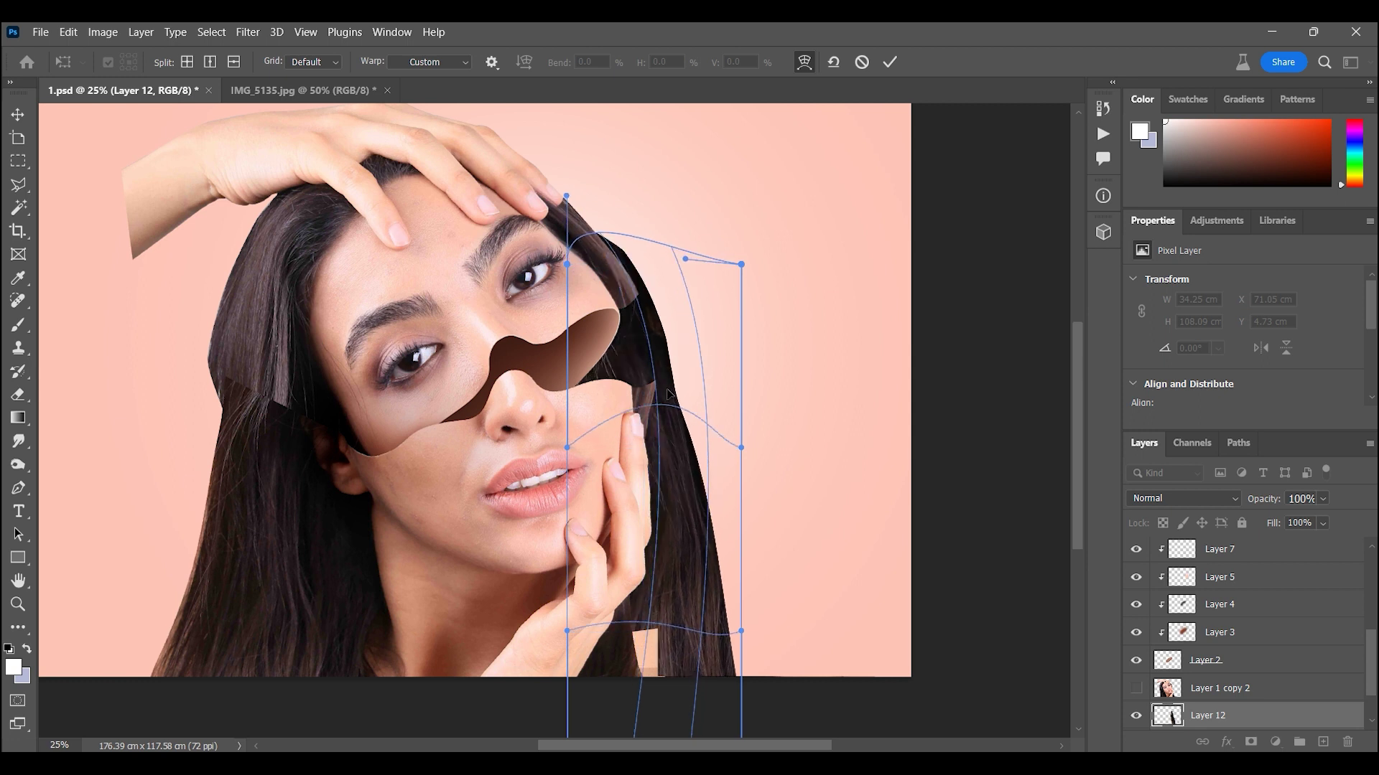
{"action": "scroll", "coordinate": [587, 258], "scroll_direction": "down", "scroll_amount": 1}
{"action": "key", "text": "Return"}
Select Layer 1 copy and zoom in closely on the hair beside the fingers
{"action": "key", "text": "p"}
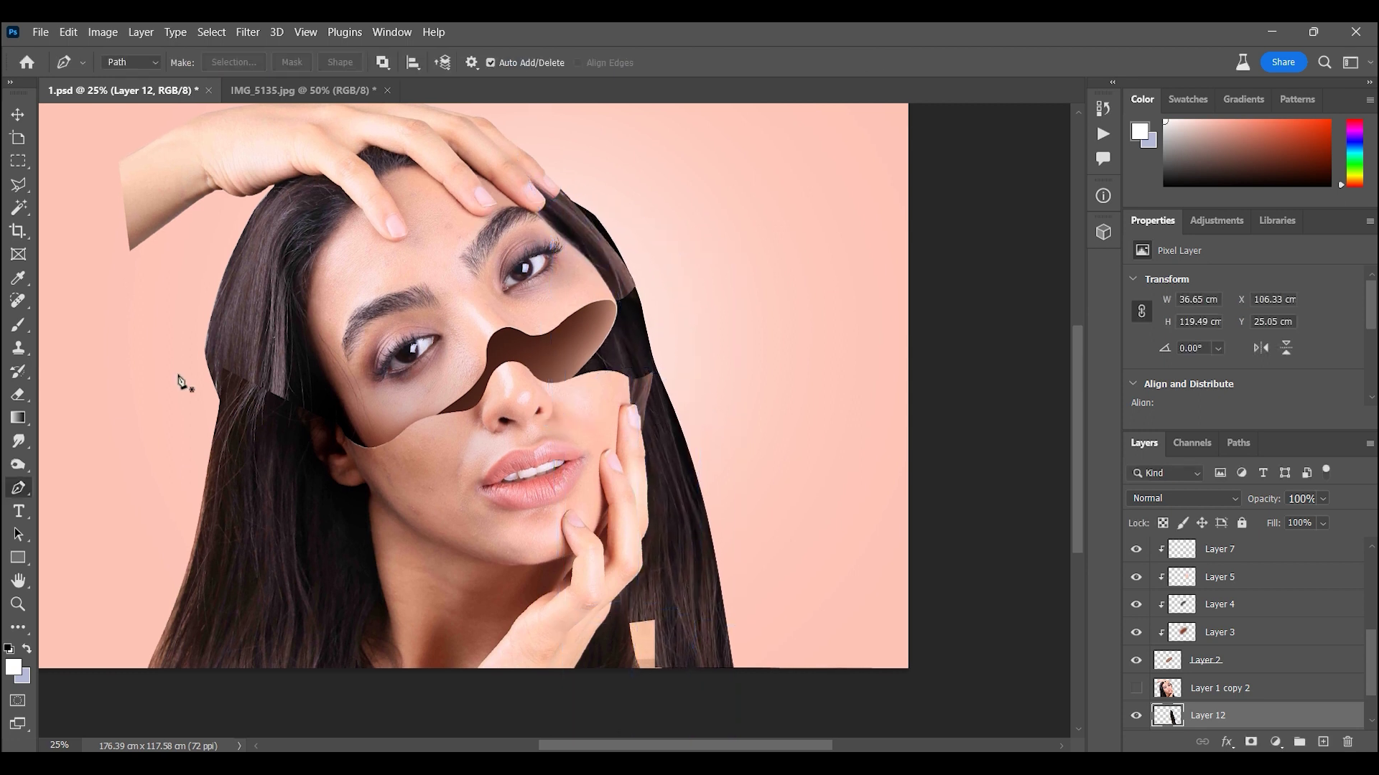
{"action": "left_click", "coordinate": [18, 604]}
{"action": "mouse_move", "coordinate": [570, 429]}
{"action": "left_mouse_down"}
{"action": "mouse_move", "coordinate": [469, 318]}
{"action": "mouse_move", "coordinate": [439, 365]}
{"action": "left_mouse_up"}
{"action": "key", "text": "p"}
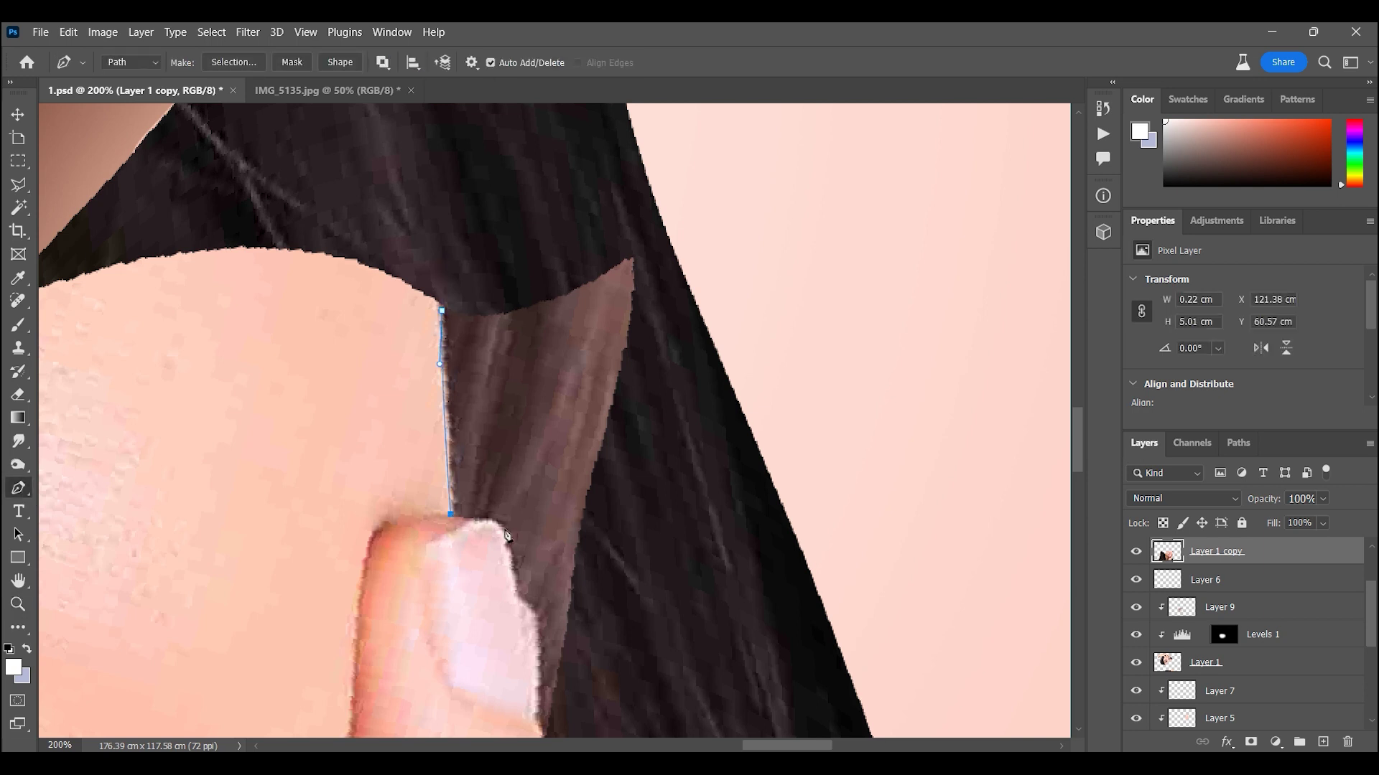
Pen-outline the skin gap beside the finger and Content-Aware fill it with hair
{"action": "left_click_drag", "start_coordinate": [539, 627], "coordinate": [472, 373]}
{"action": "left_click", "coordinate": [689, 440]}
{"action": "right_click", "coordinate": [592, 316]}
{"action": "key", "text": "Return"}
{"action": "key", "text": "Delete"}
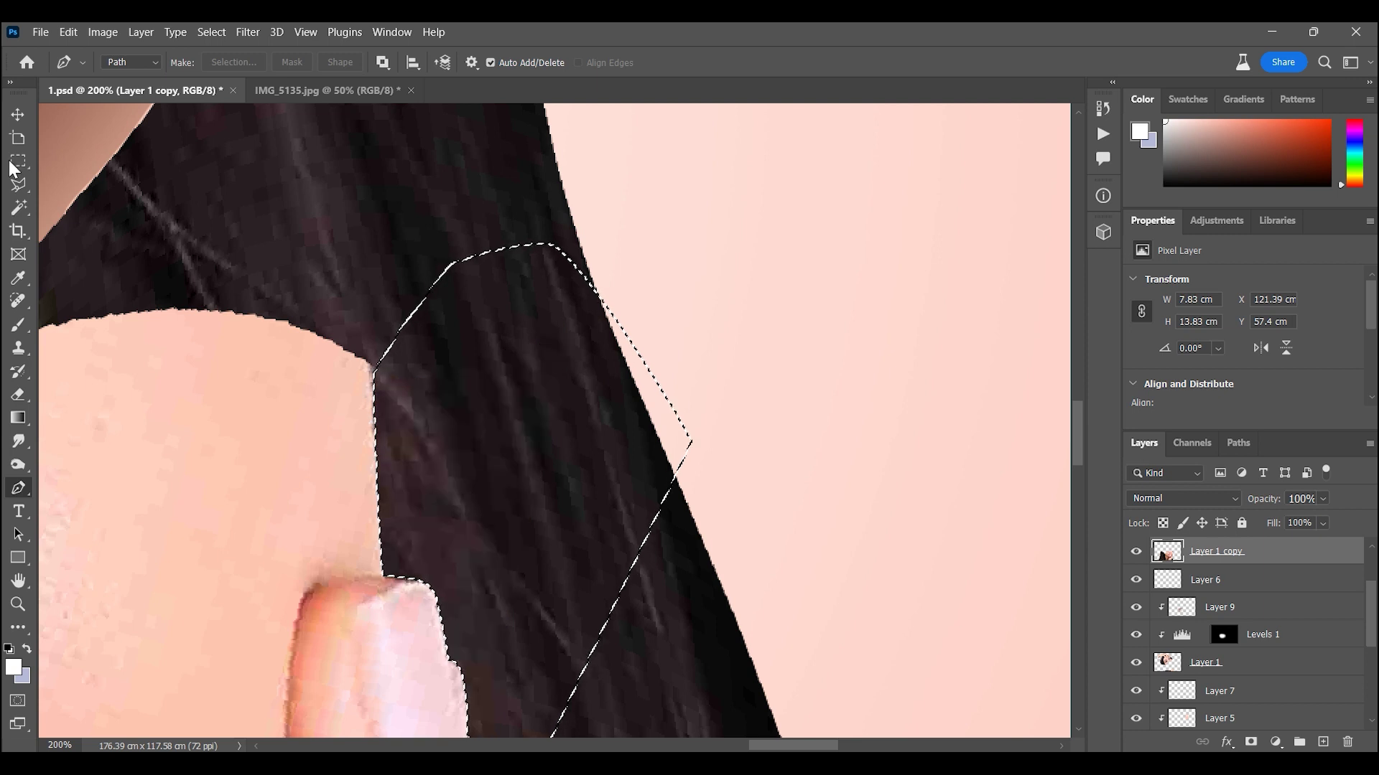
{"action": "left_click", "coordinate": [18, 160]}
{"action": "key", "text": "ctrl+d"}
On Layer 1, marquee the skin patch below the hand and fill it with hair
{"action": "scroll", "coordinate": [419, 329], "scroll_direction": "down", "scroll_amount": 5}
{"action": "left_click", "coordinate": [18, 604]}
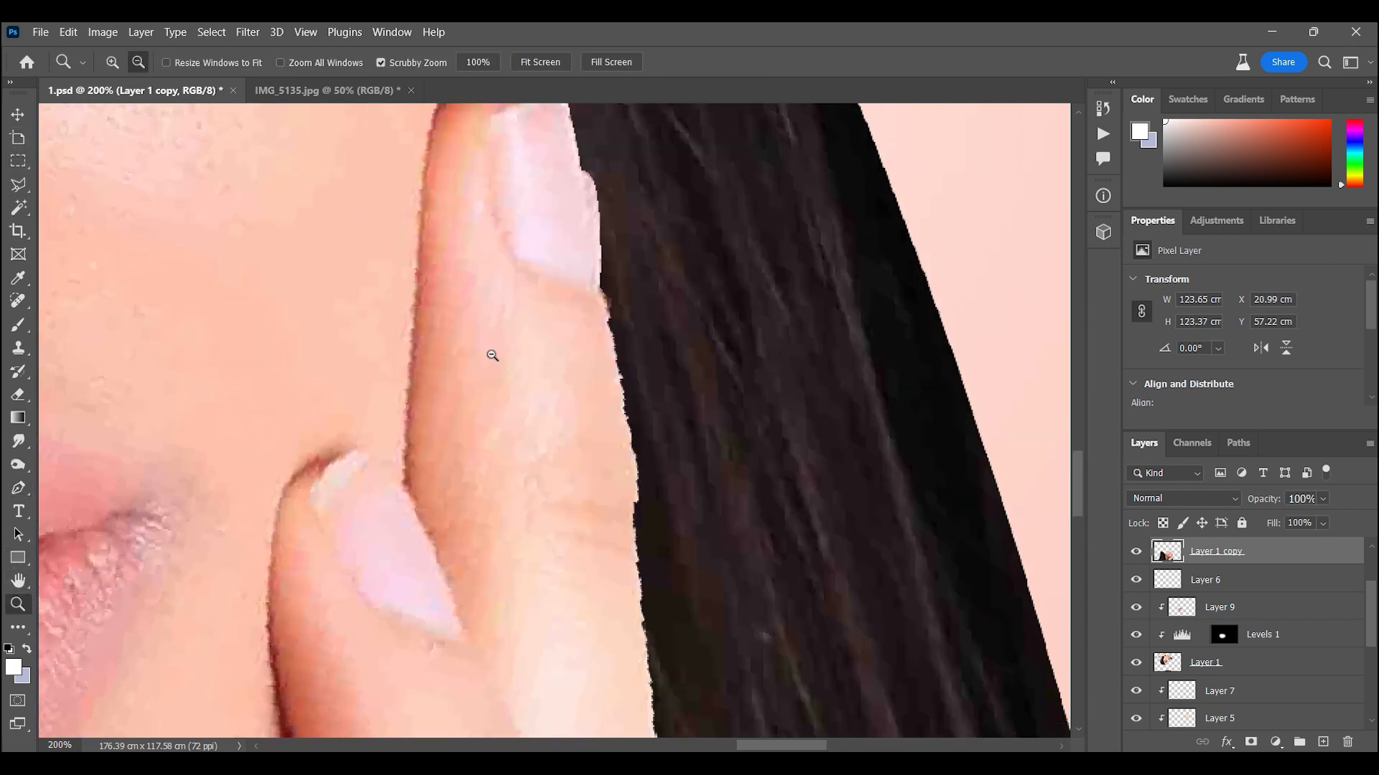
{"action": "scroll", "coordinate": [492, 345], "scroll_direction": "down", "scroll_amount": 4}
{"action": "scroll", "coordinate": [559, 615], "scroll_direction": "down", "scroll_amount": 5}
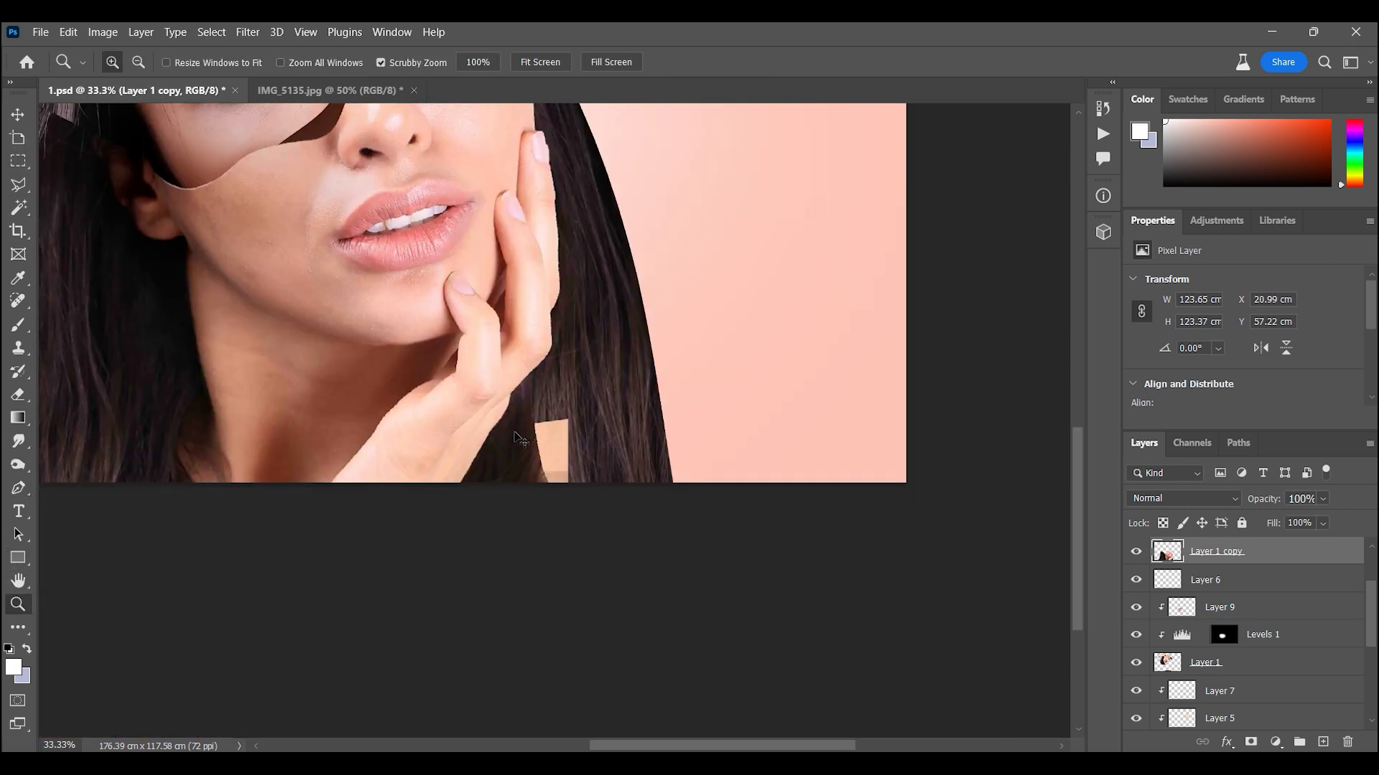
{"action": "left_click", "coordinate": [560, 430], "text": "ctrl"}
{"action": "key", "text": "m"}
{"action": "left_click_drag", "start_coordinate": [558, 413], "coordinate": [508, 516]}
{"action": "key", "text": "Delete"}
{"action": "key", "text": "ctrl+d"}
{"action": "key", "text": "ctrl+0"}
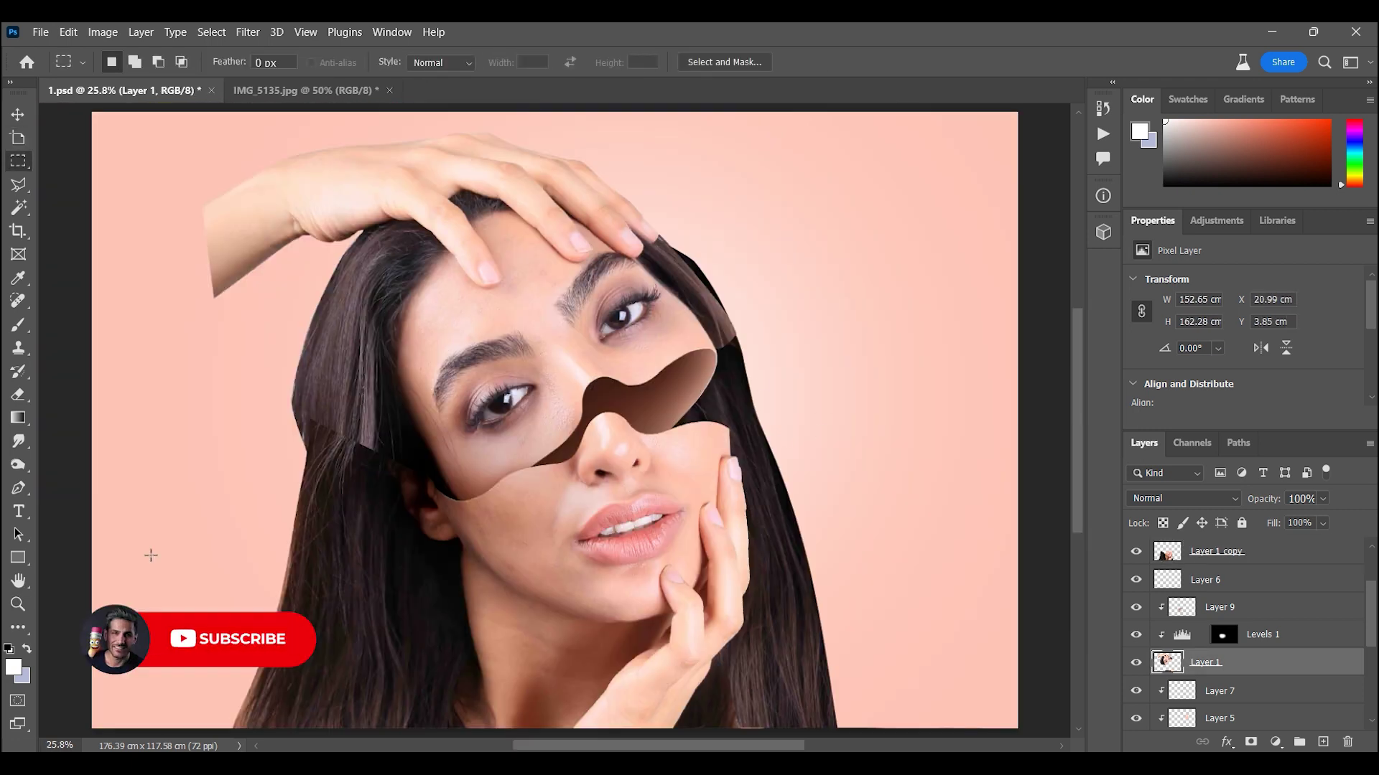
Add a layer mask to Layer 1 and paint black to soften the hard hair edge beside the eye
{"action": "key", "text": "z"}
{"action": "mouse_move", "coordinate": [502, 374]}
{"action": "left_mouse_down"}
{"action": "mouse_move", "coordinate": [748, 345]}
{"action": "mouse_move", "coordinate": [631, 425]}
{"action": "mouse_move", "coordinate": [575, 372]}
{"action": "left_mouse_up"}
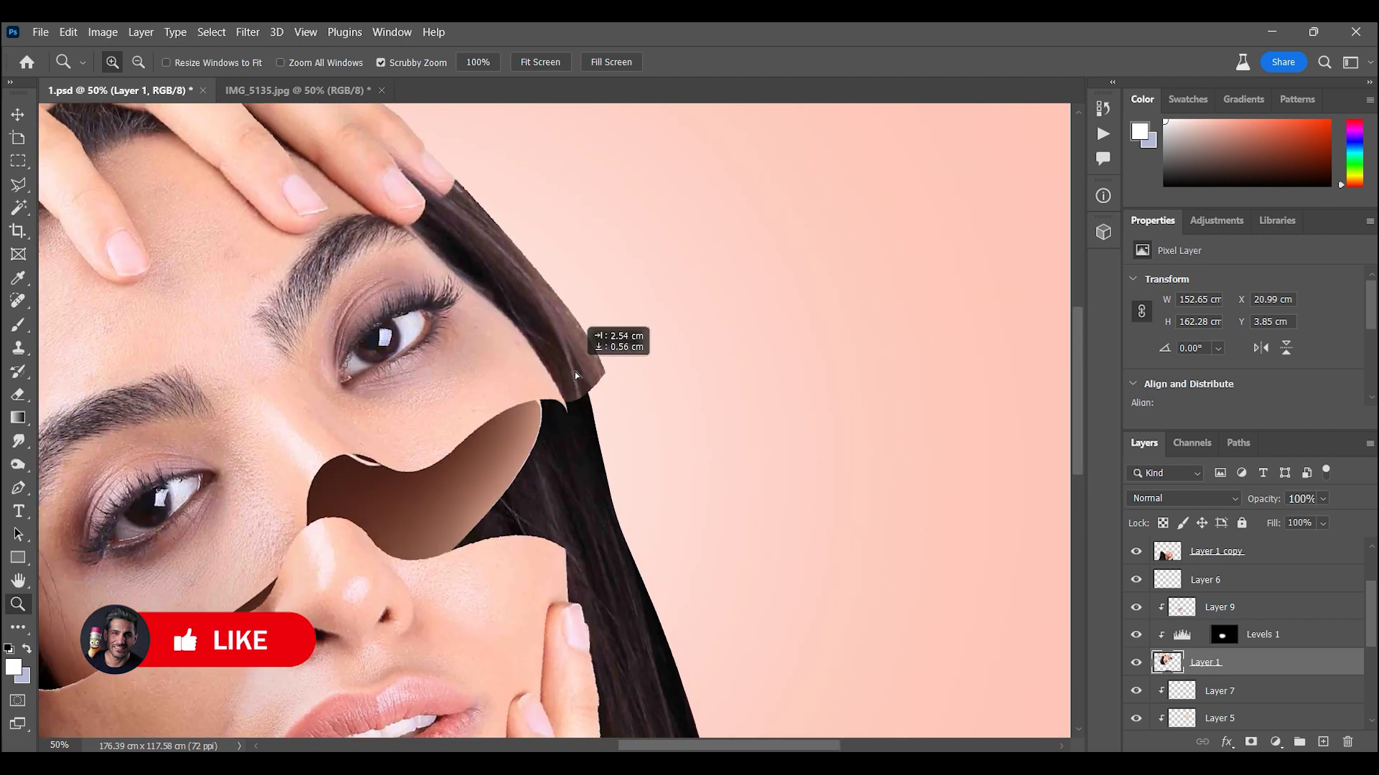
{"action": "left_click", "coordinate": [575, 372]}
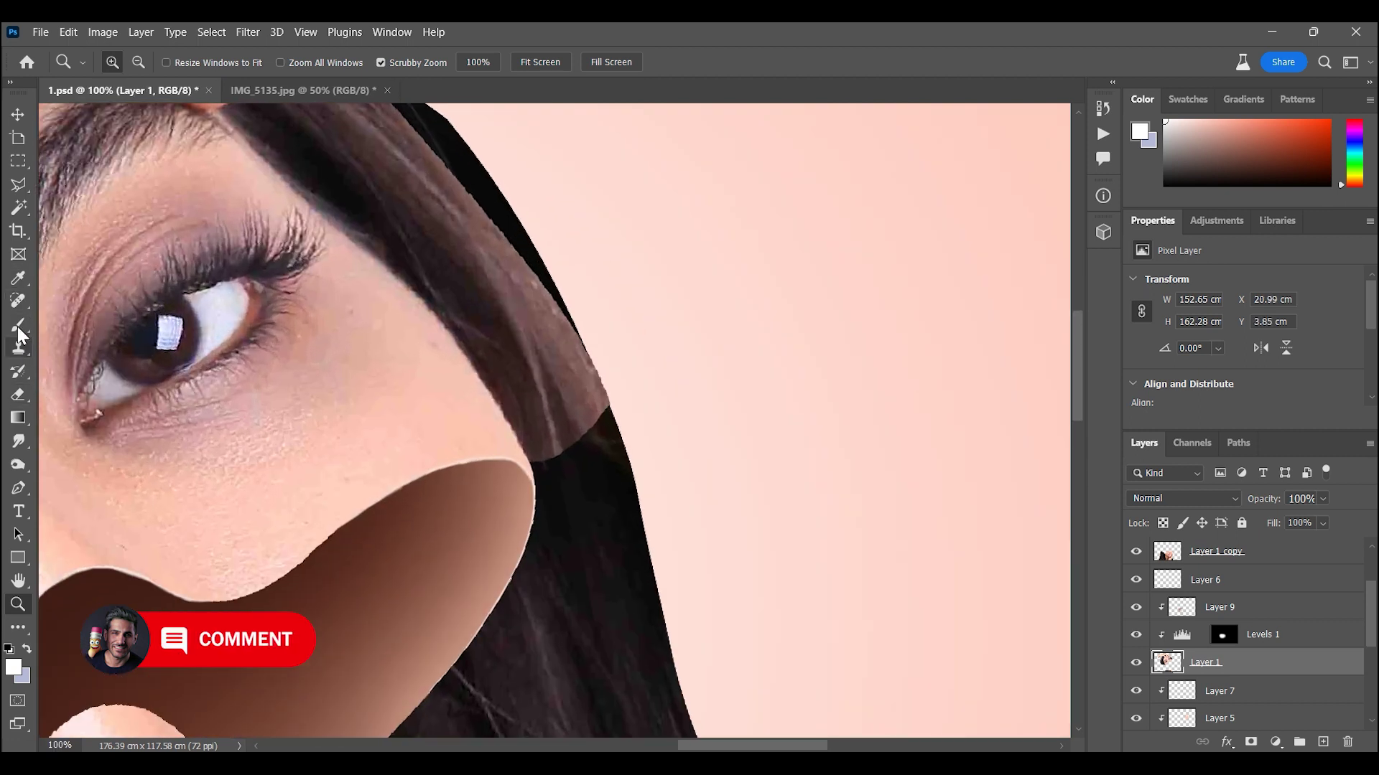
{"action": "left_click", "coordinate": [18, 326]}
{"action": "left_click", "coordinate": [1250, 742]}
{"action": "key", "text": "bracketleft"}
{"action": "key", "text": "bracketleft"}
{"action": "key", "text": "bracketleft"}
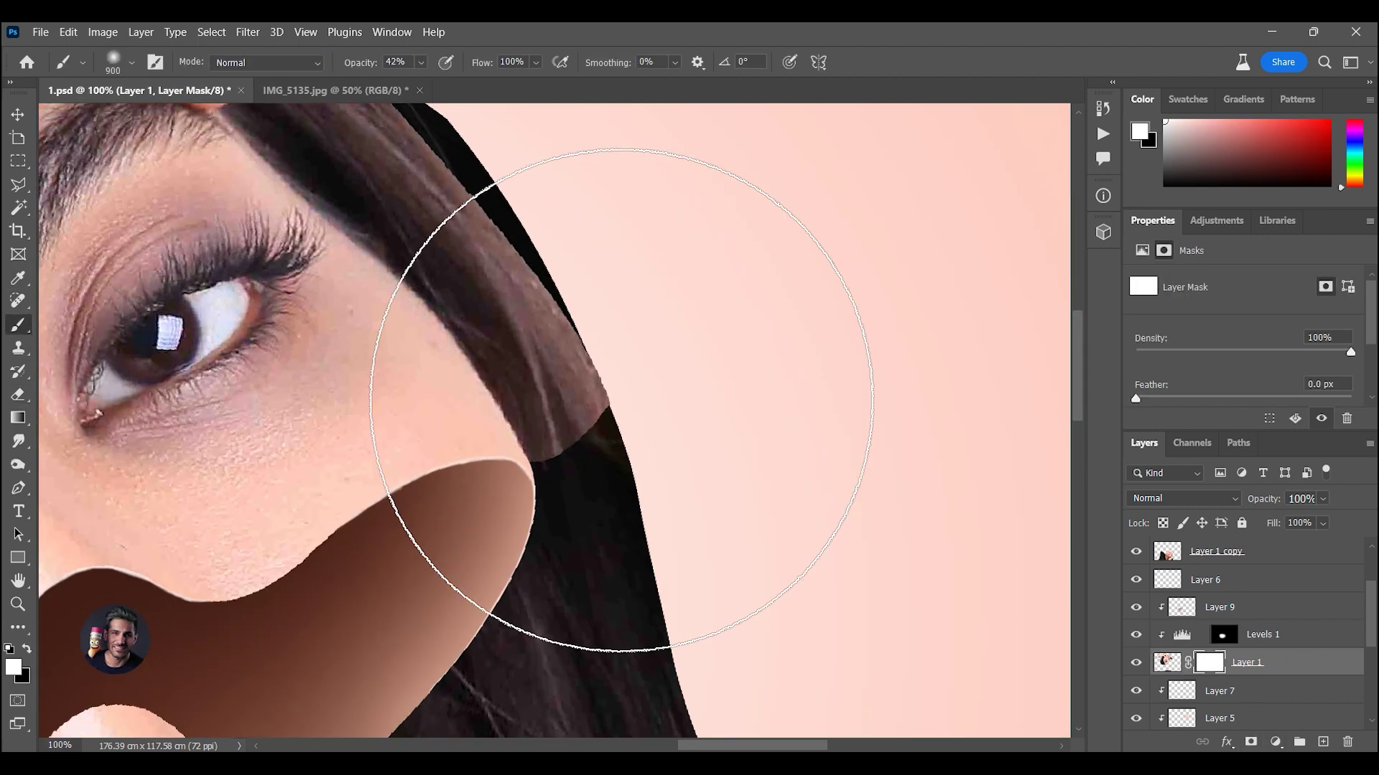
{"action": "key", "text": "bracketleft"}
{"action": "key", "text": "bracketleft"}
{"action": "key", "text": "bracketleft"}
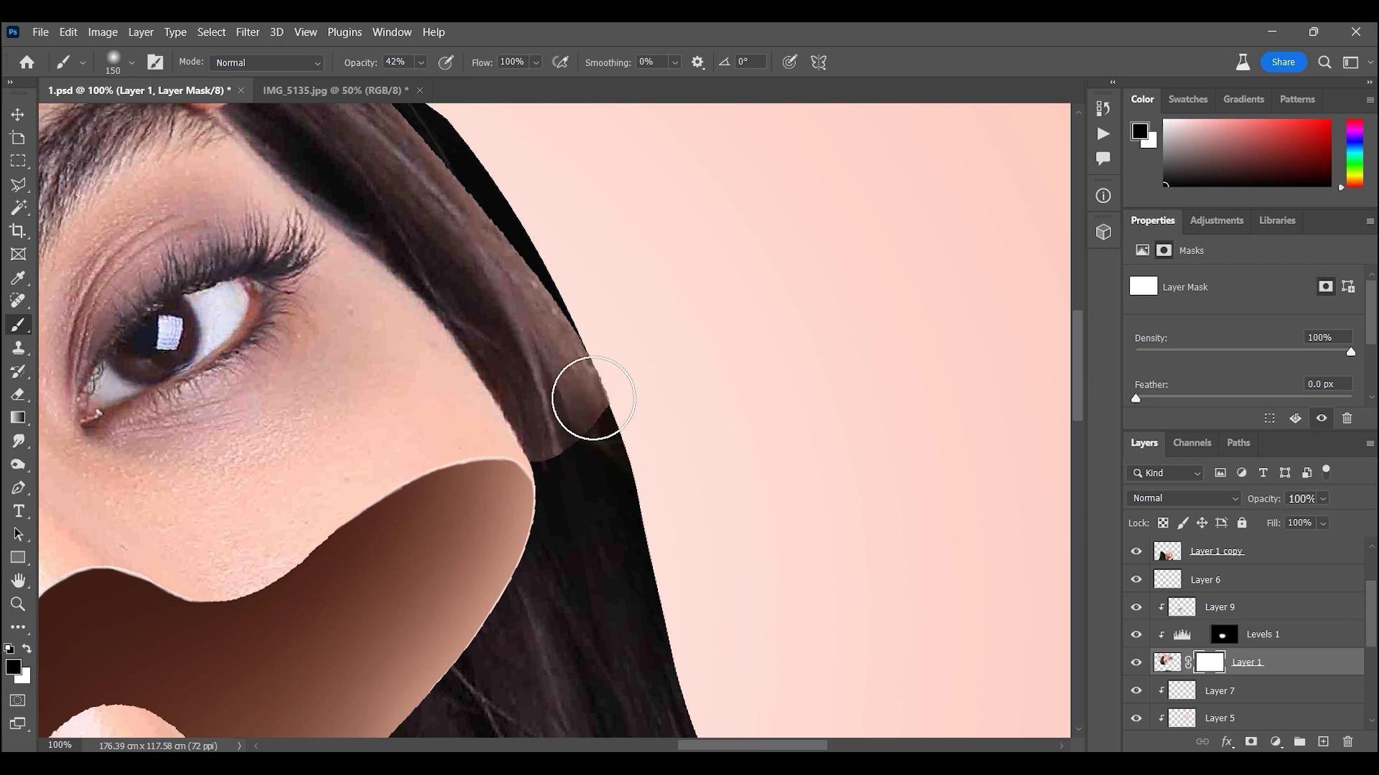
{"action": "left_click_drag", "start_coordinate": [585, 393], "coordinate": [580, 413]}
{"action": "left_click_drag", "start_coordinate": [571, 366], "coordinate": [538, 216]}
{"action": "scroll", "coordinate": [538, 216], "scroll_direction": "up", "scroll_amount": 3}
{"action": "mouse_move", "coordinate": [569, 338]}
{"action": "left_mouse_down"}
{"action": "mouse_move", "coordinate": [541, 308]}
{"action": "mouse_move", "coordinate": [632, 463]}
{"action": "left_mouse_up"}
{"action": "left_click_drag", "start_coordinate": [627, 401], "coordinate": [713, 627]}
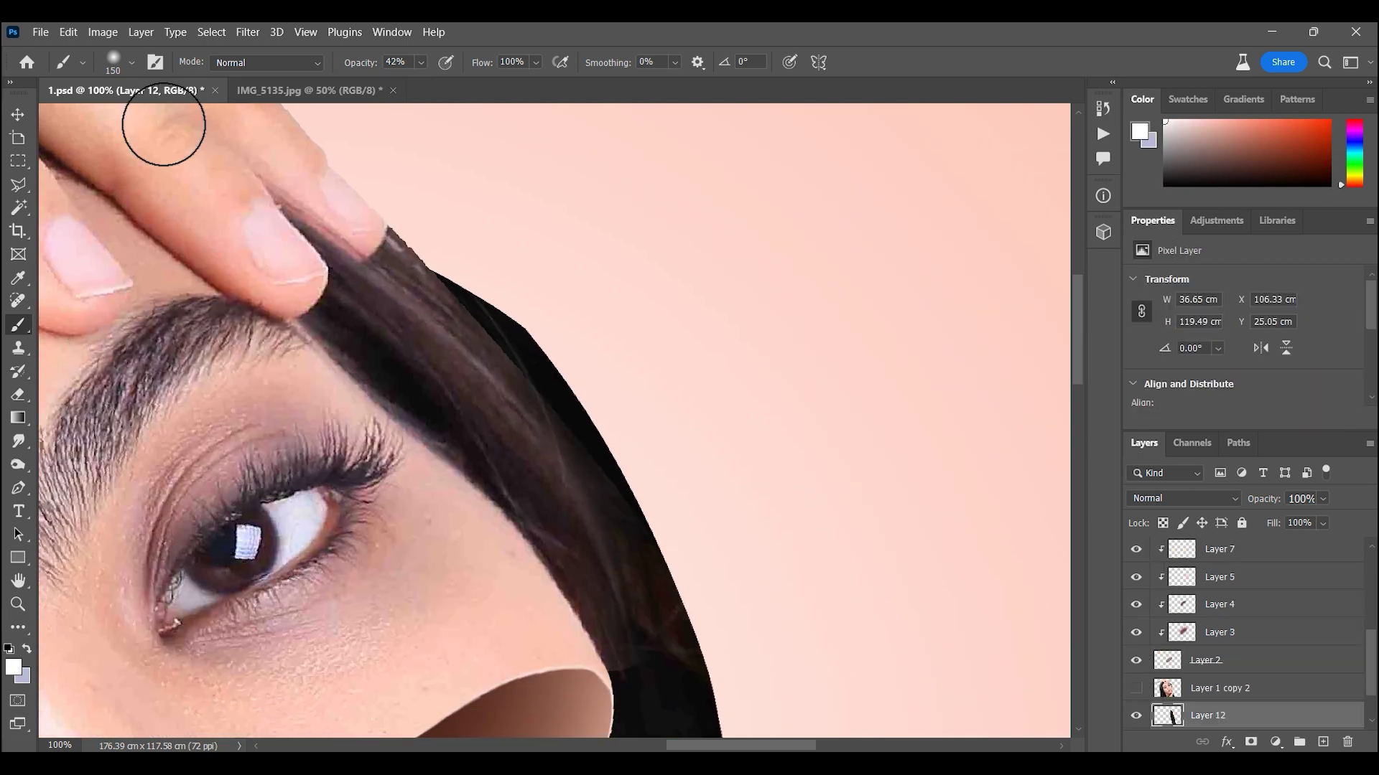
Smudge the Layer 12 hair strand's edge near the eyebrow
{"action": "left_click", "coordinate": [18, 441]}
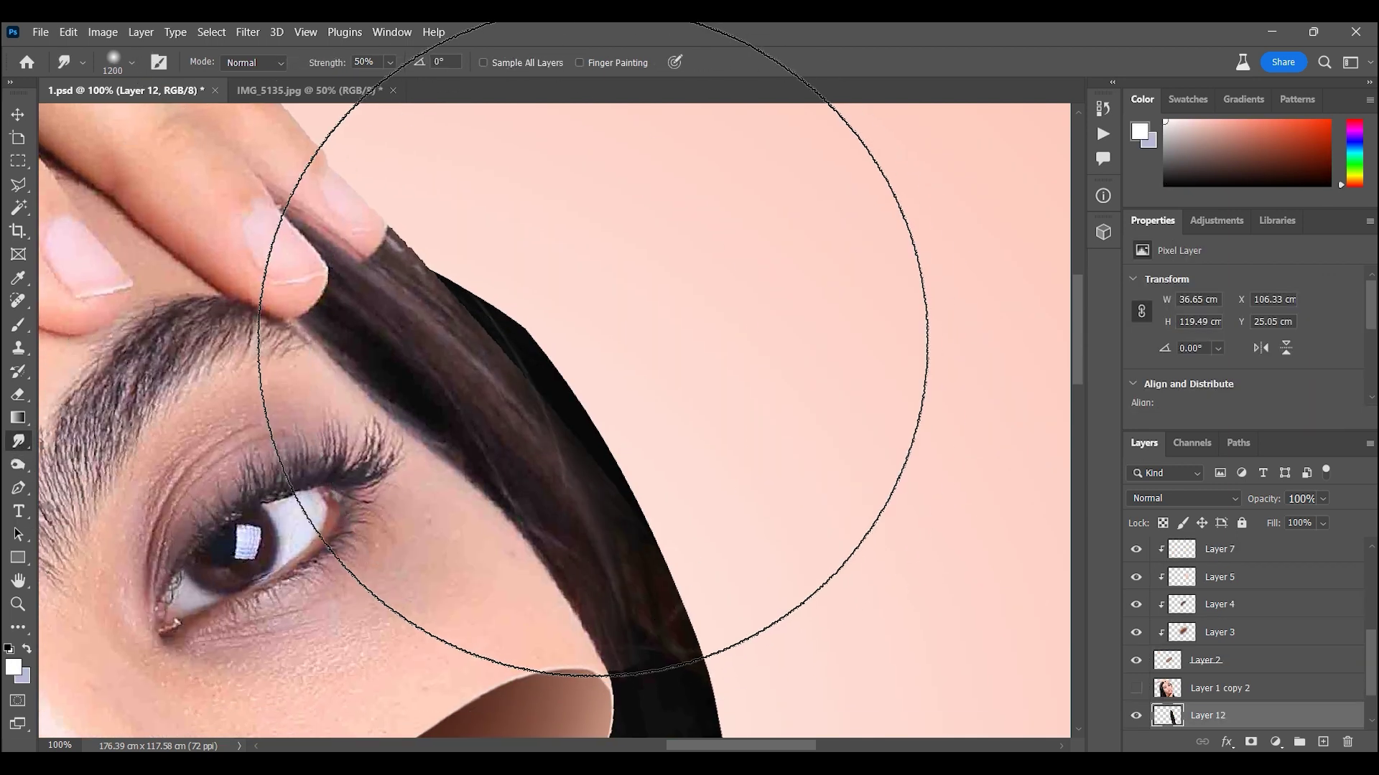
{"action": "mouse_move", "coordinate": [527, 315]}
{"action": "left_mouse_down"}
{"action": "mouse_move", "coordinate": [588, 360]}
{"action": "mouse_move", "coordinate": [671, 501]}
{"action": "left_mouse_up"}
{"action": "key", "text": "bracketright"}
{"action": "key", "text": "bracketright"}
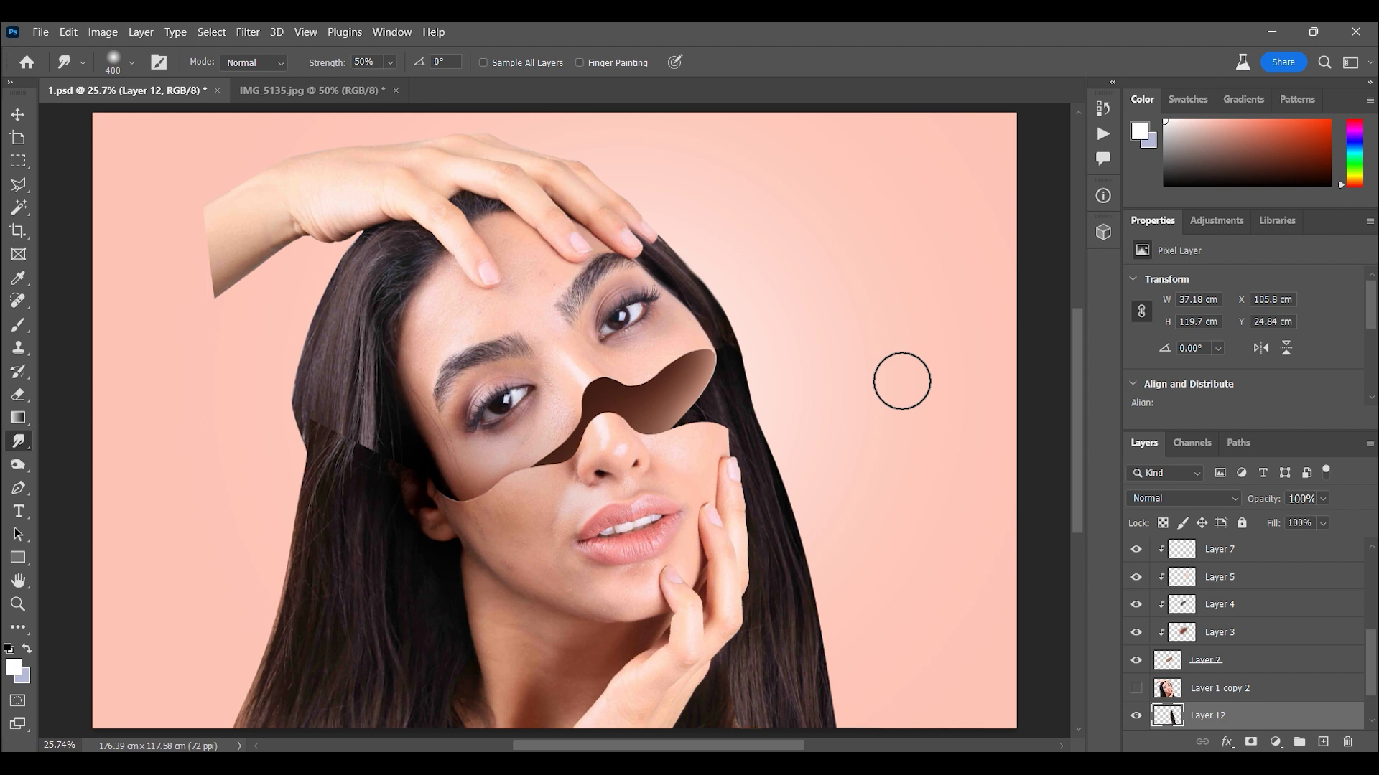
{"action": "key", "text": "z"}
{"action": "left_click", "coordinate": [846, 342]}
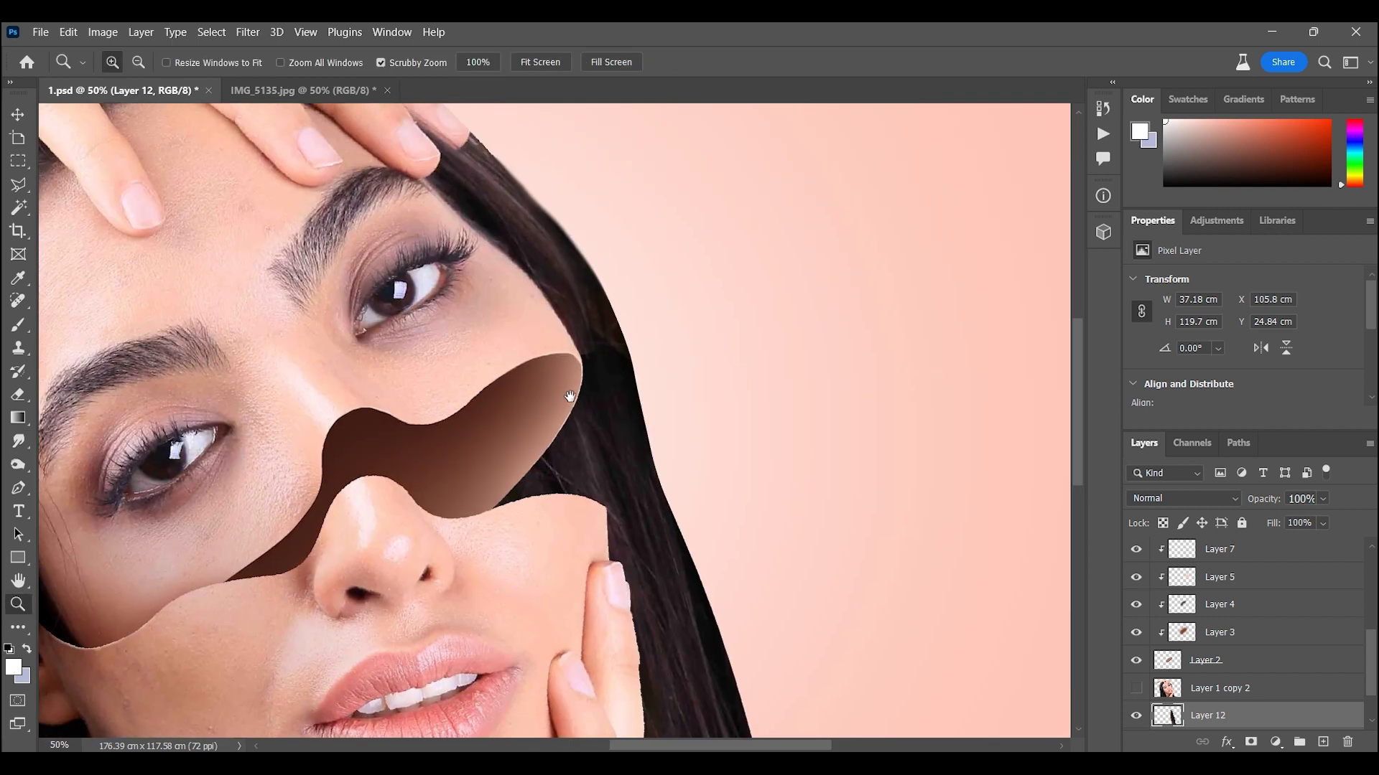
Puppet Warp the hair strand with pins so it bends toward the face edge
{"action": "left_click", "coordinate": [104, 32]}
{"action": "left_click", "coordinate": [122, 378]}
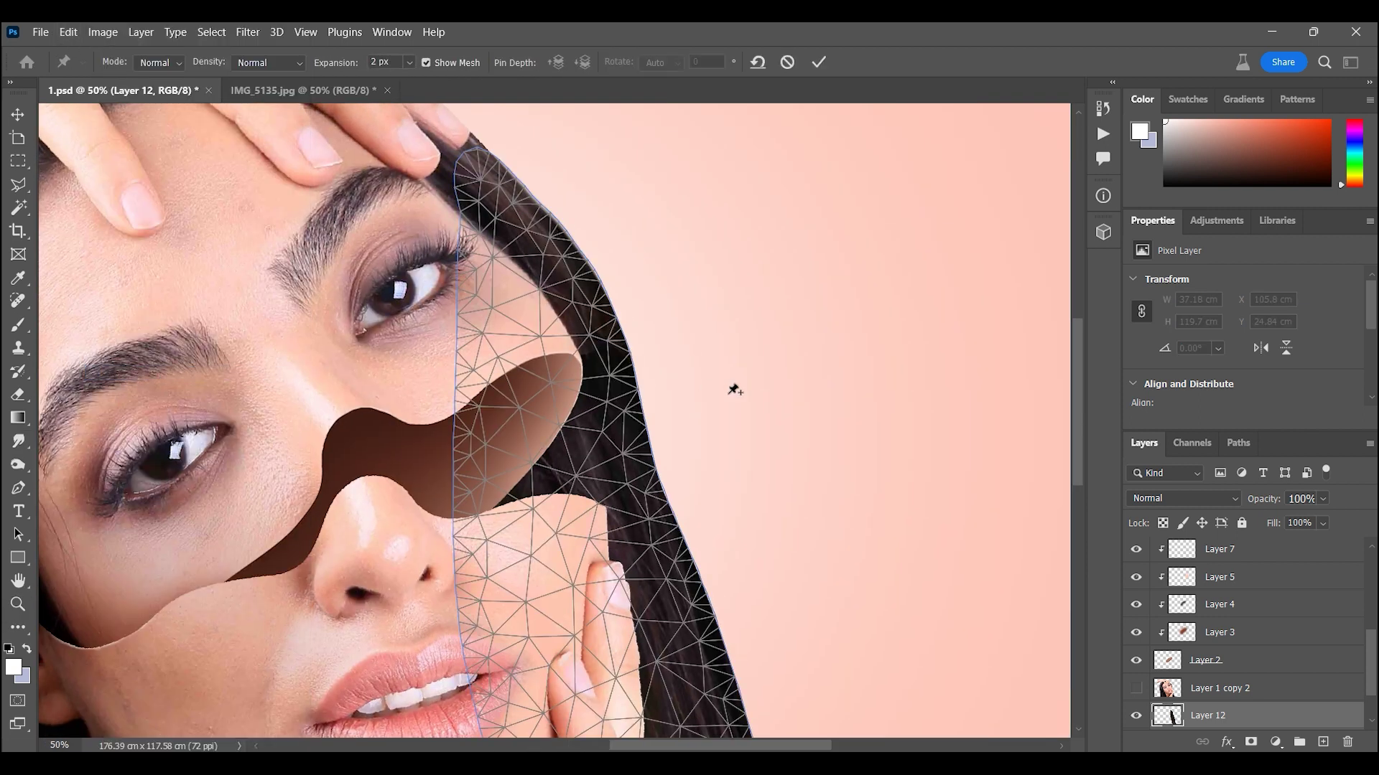
{"action": "scroll", "coordinate": [632, 438], "scroll_direction": "down", "scroll_amount": 3}
{"action": "scroll", "coordinate": [610, 359], "scroll_direction": "down", "scroll_amount": 3}
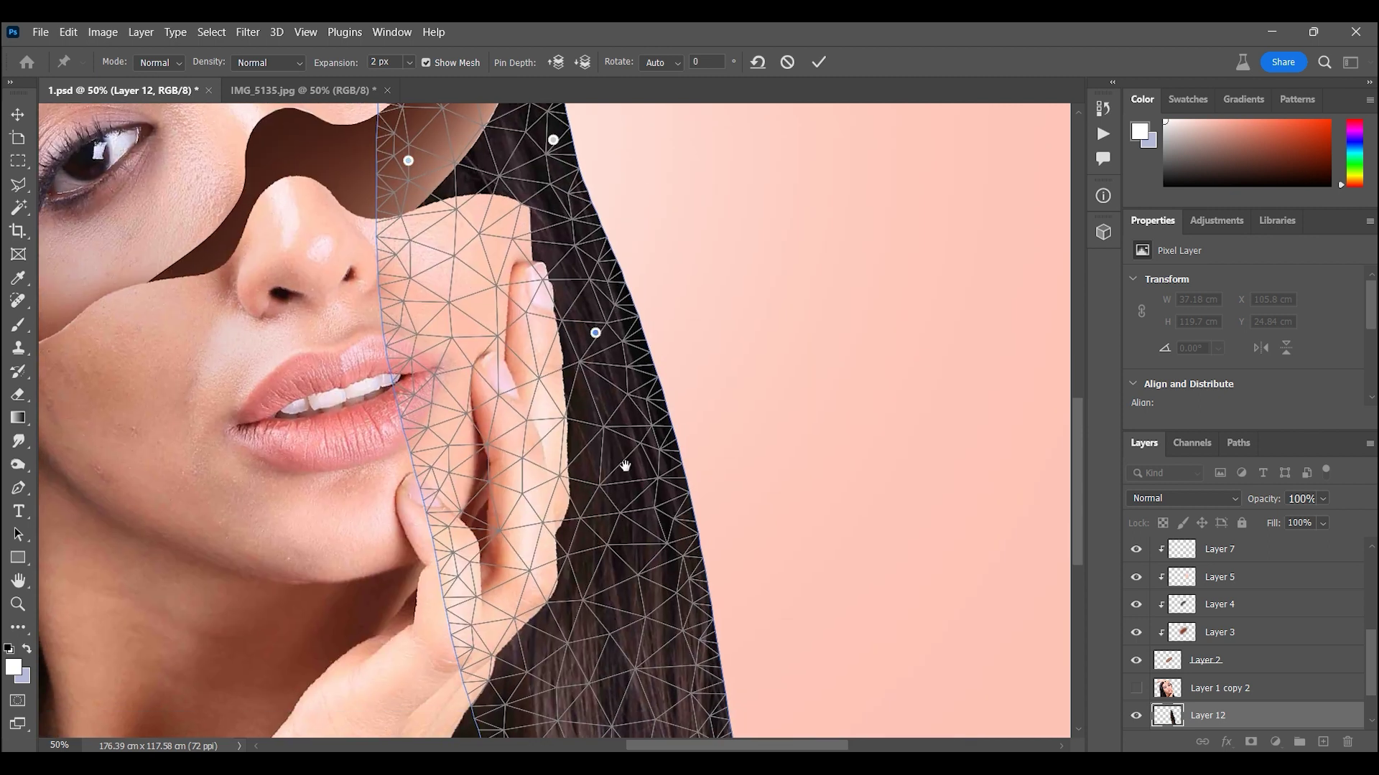
{"action": "scroll", "coordinate": [610, 431], "scroll_direction": "down", "scroll_amount": 3}
{"action": "left_click", "coordinate": [647, 495]}
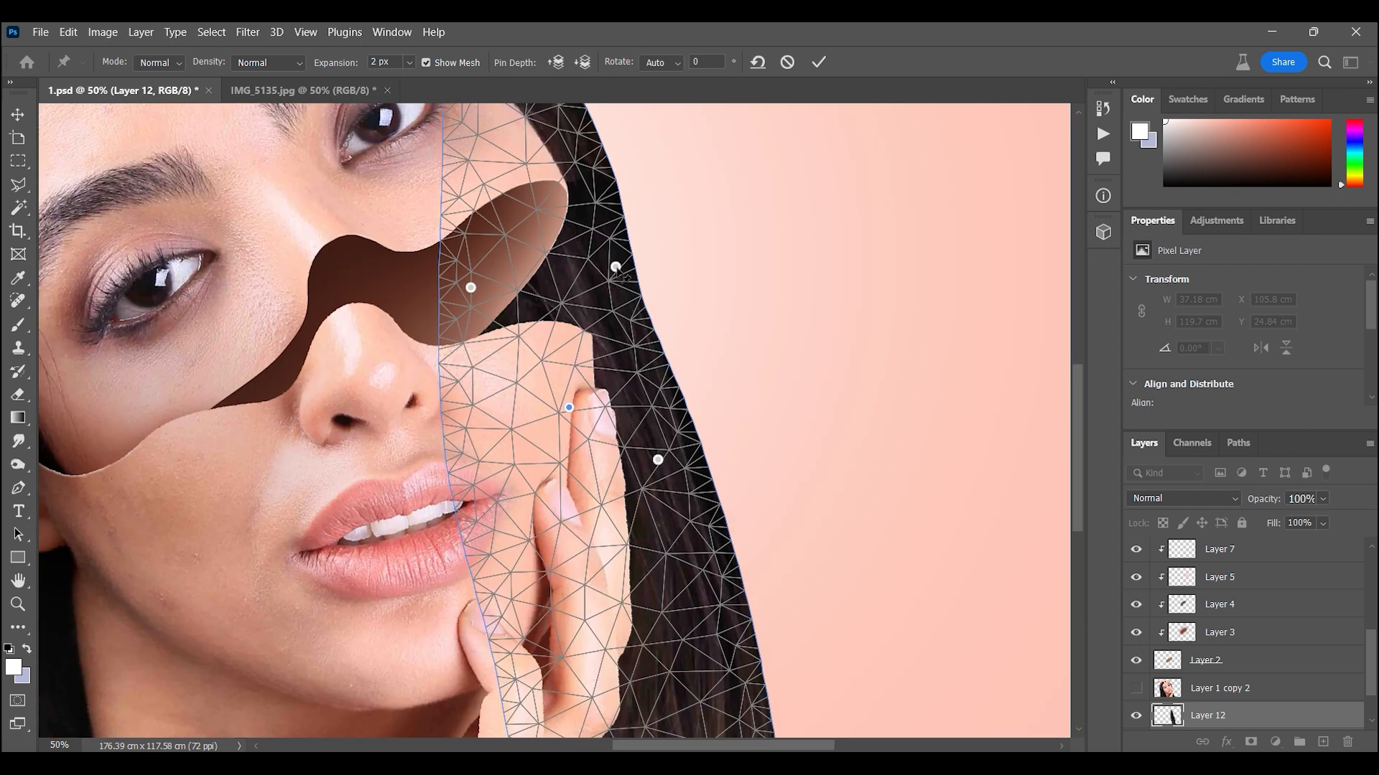
{"action": "left_click_drag", "start_coordinate": [616, 267], "coordinate": [628, 258]}
{"action": "left_click", "coordinate": [648, 323]}
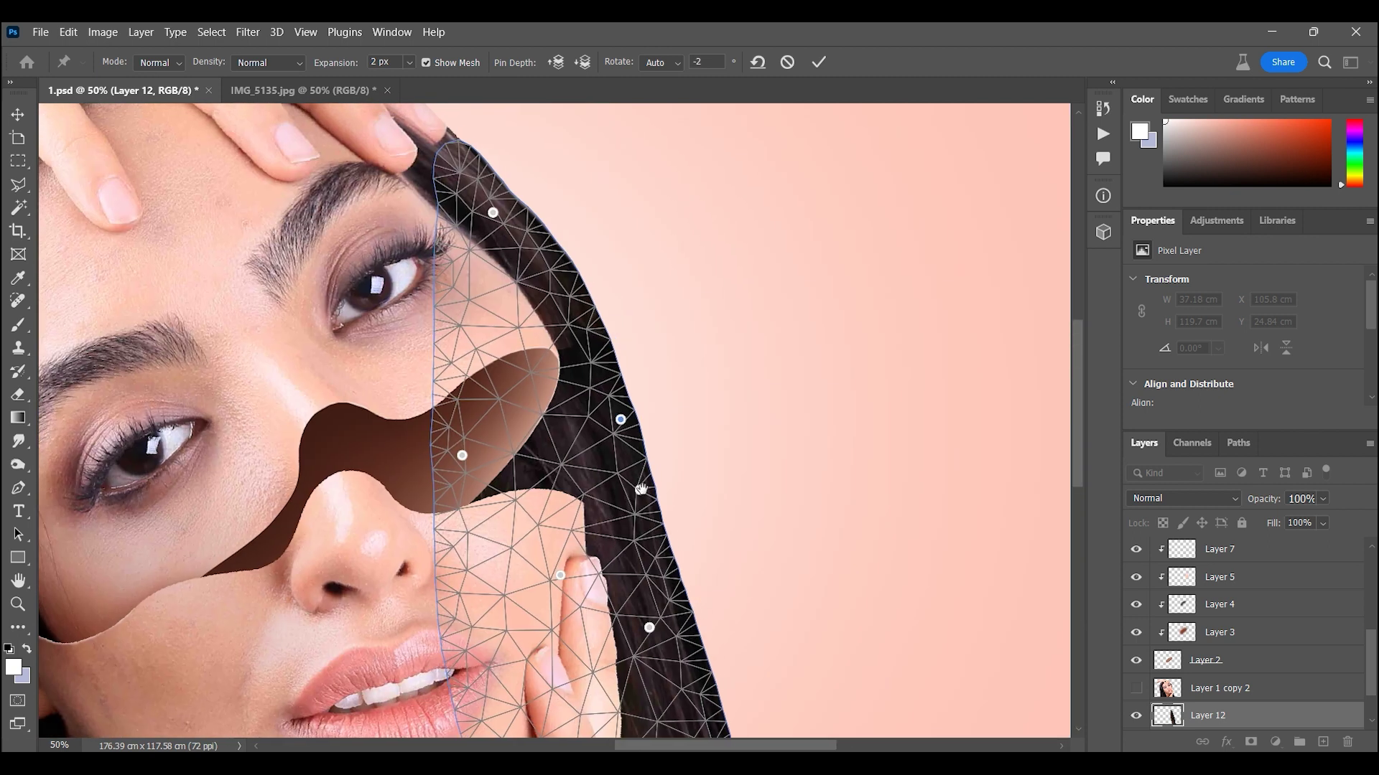
{"action": "key", "text": "v"}
{"action": "left_click", "coordinate": [648, 316]}
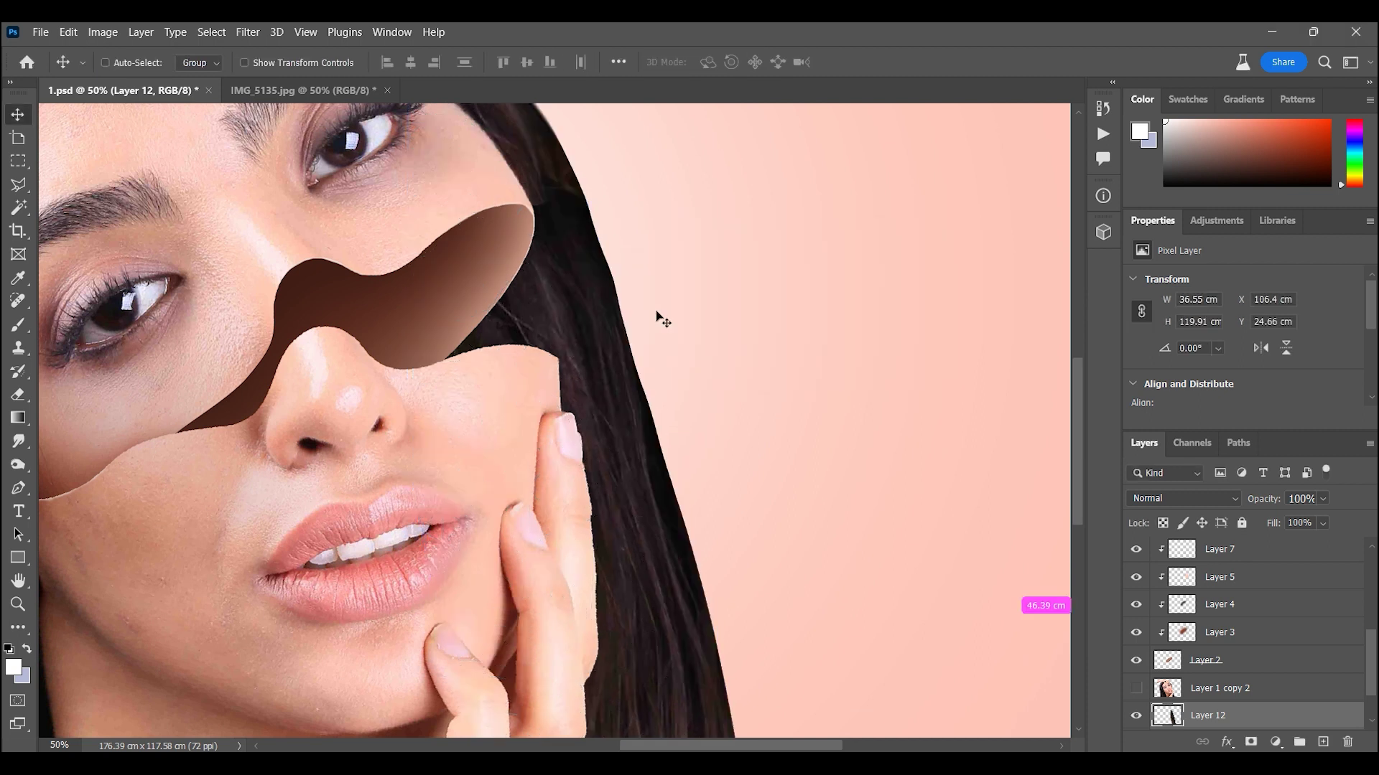
{"action": "key", "text": "ctrl+0"}
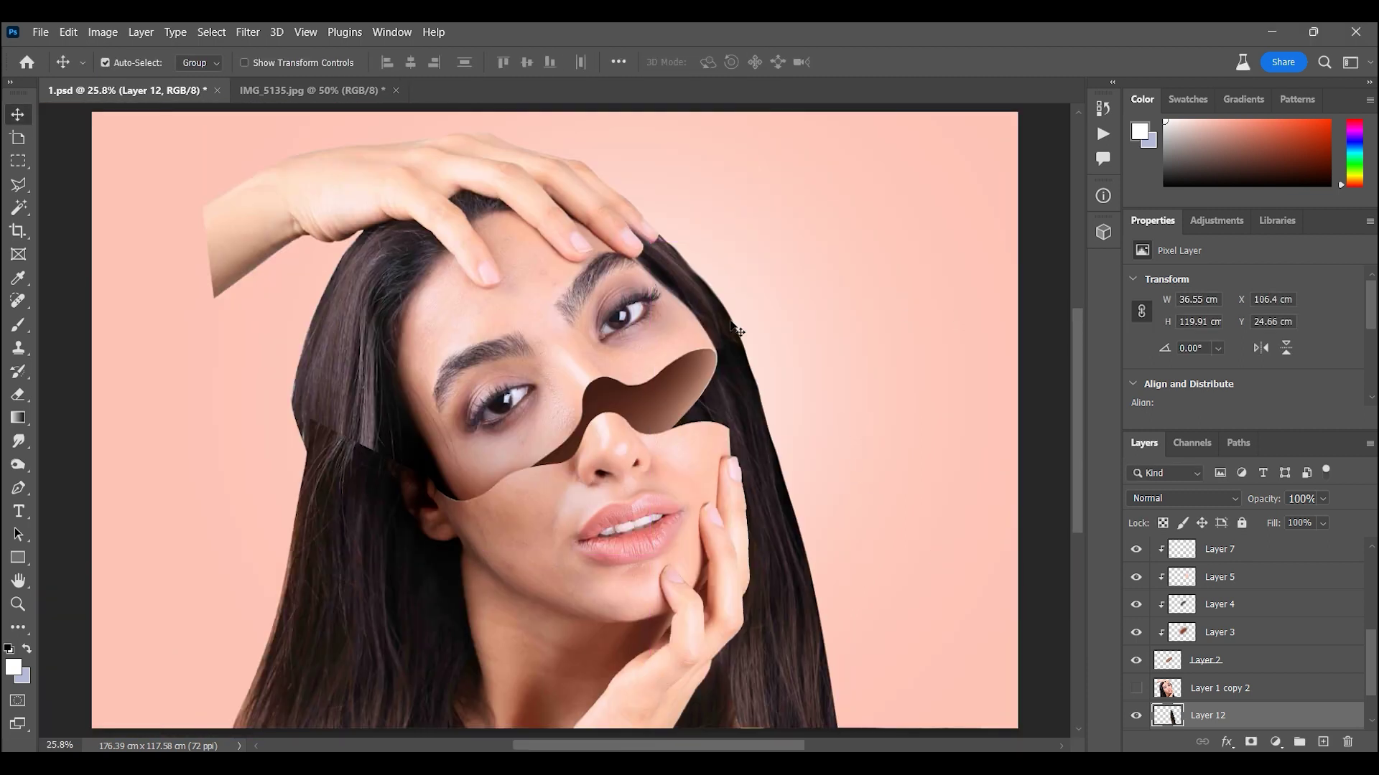
Zoom in on the upper face around the right eye
{"action": "left_click", "coordinate": [18, 604]}
{"action": "left_click", "coordinate": [702, 273]}
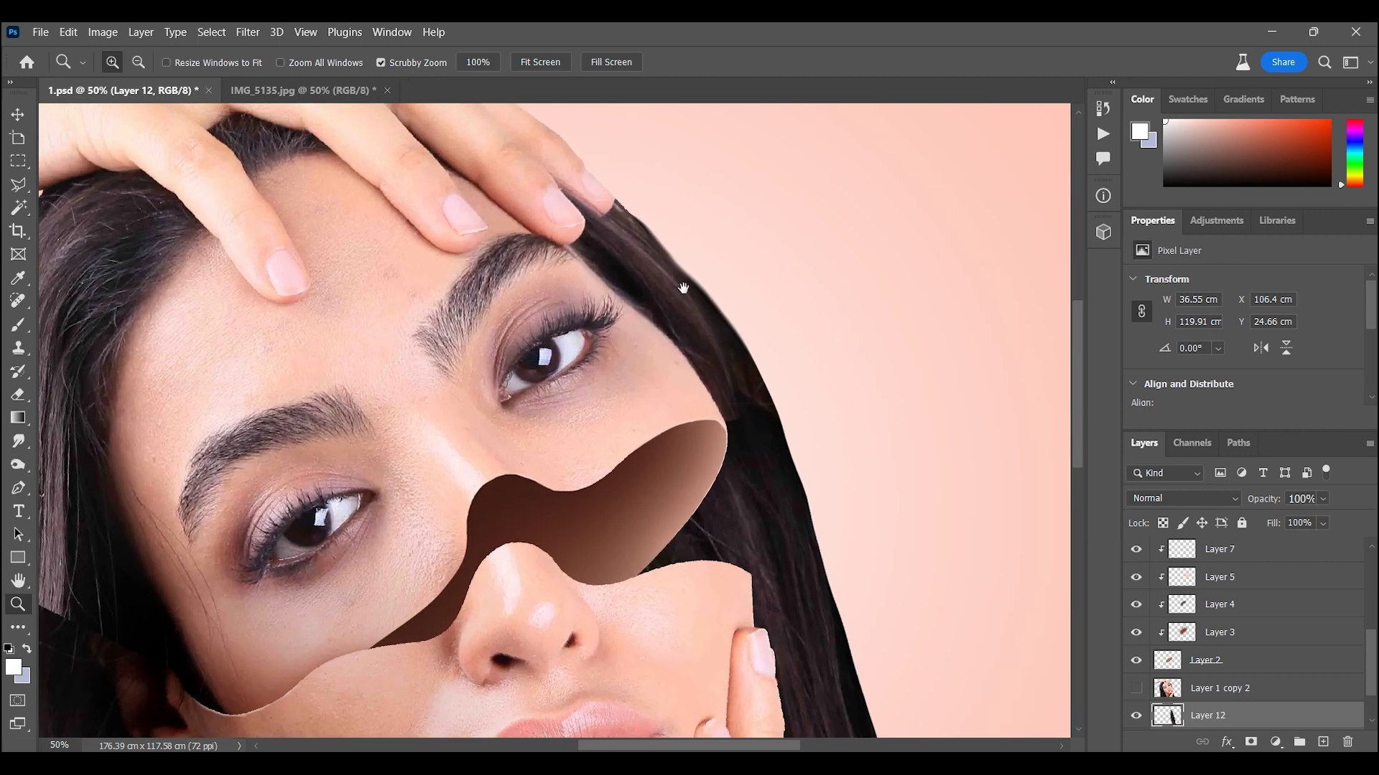
{"action": "left_click", "coordinate": [734, 368], "text": "ctrl"}
{"action": "left_click", "coordinate": [650, 230]}
Convert the traced right hair-edge path to a selection and copy it to Layer 12
{"action": "left_click", "coordinate": [19, 489]}
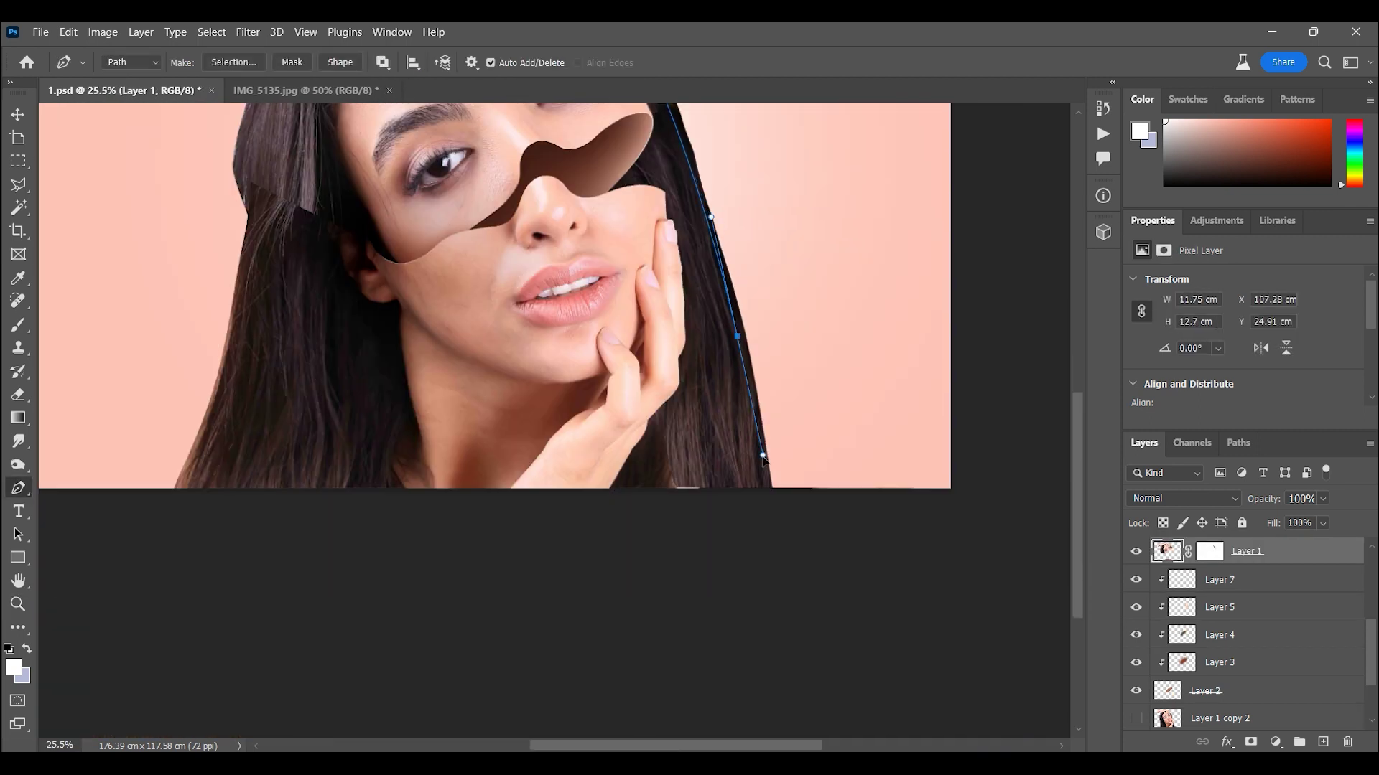
{"action": "scroll", "coordinate": [583, 203], "scroll_direction": "up", "scroll_amount": 7}
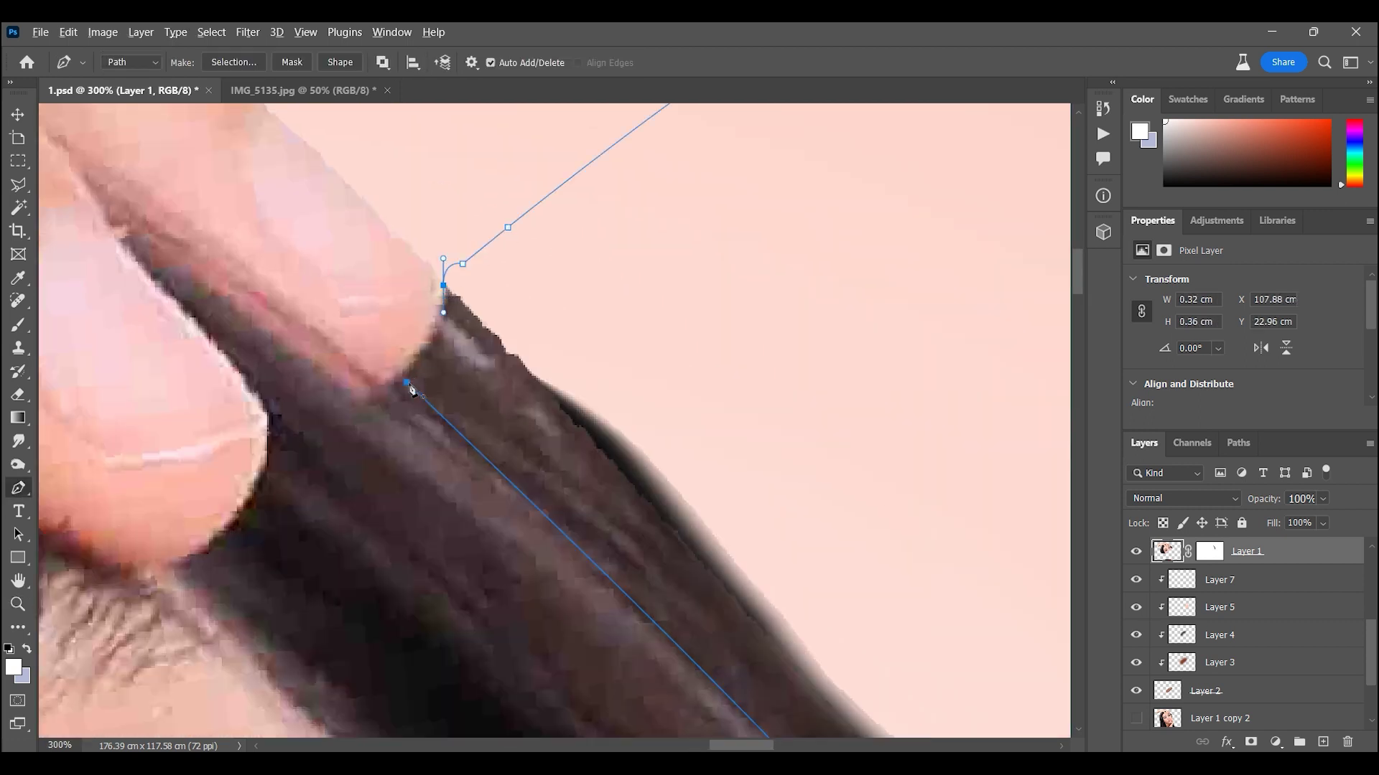
{"action": "left_click", "coordinate": [234, 62]}
{"action": "left_click", "coordinate": [781, 209]}
{"action": "key", "text": "ctrl+0"}
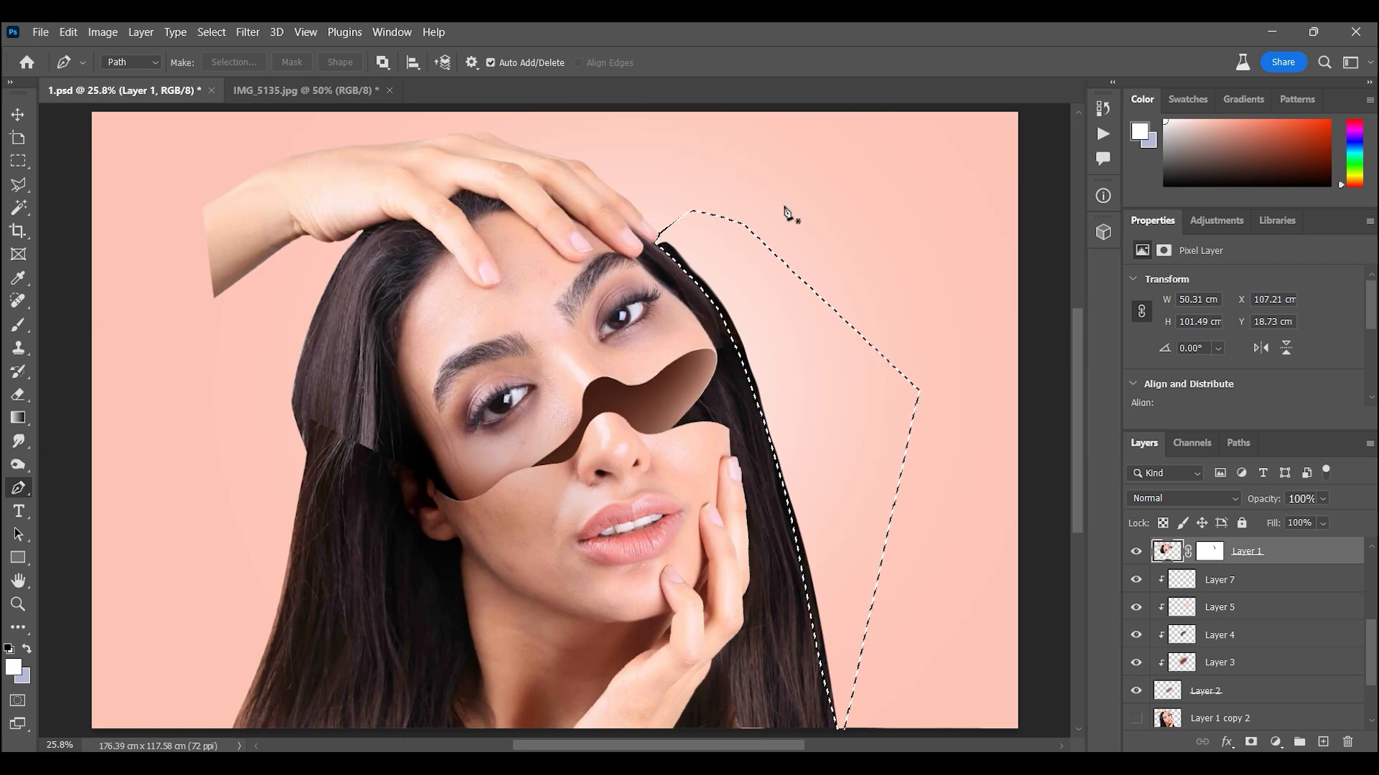
{"action": "key", "text": "v"}
{"action": "key", "text": "ctrl+j"}
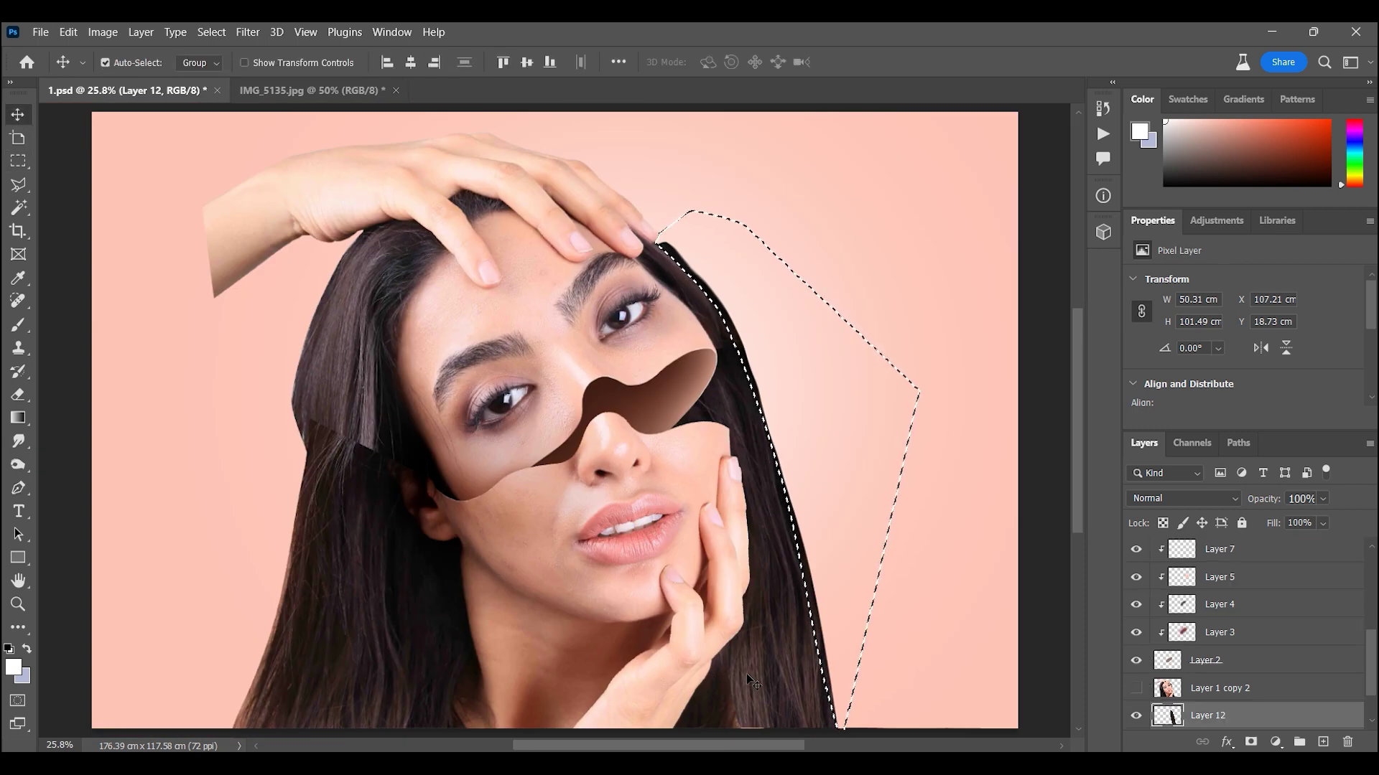
Smooth the copied hair strip with a size-700 Smudge brush
{"action": "left_click", "coordinate": [17, 161]}
{"action": "left_click", "coordinate": [225, 220]}
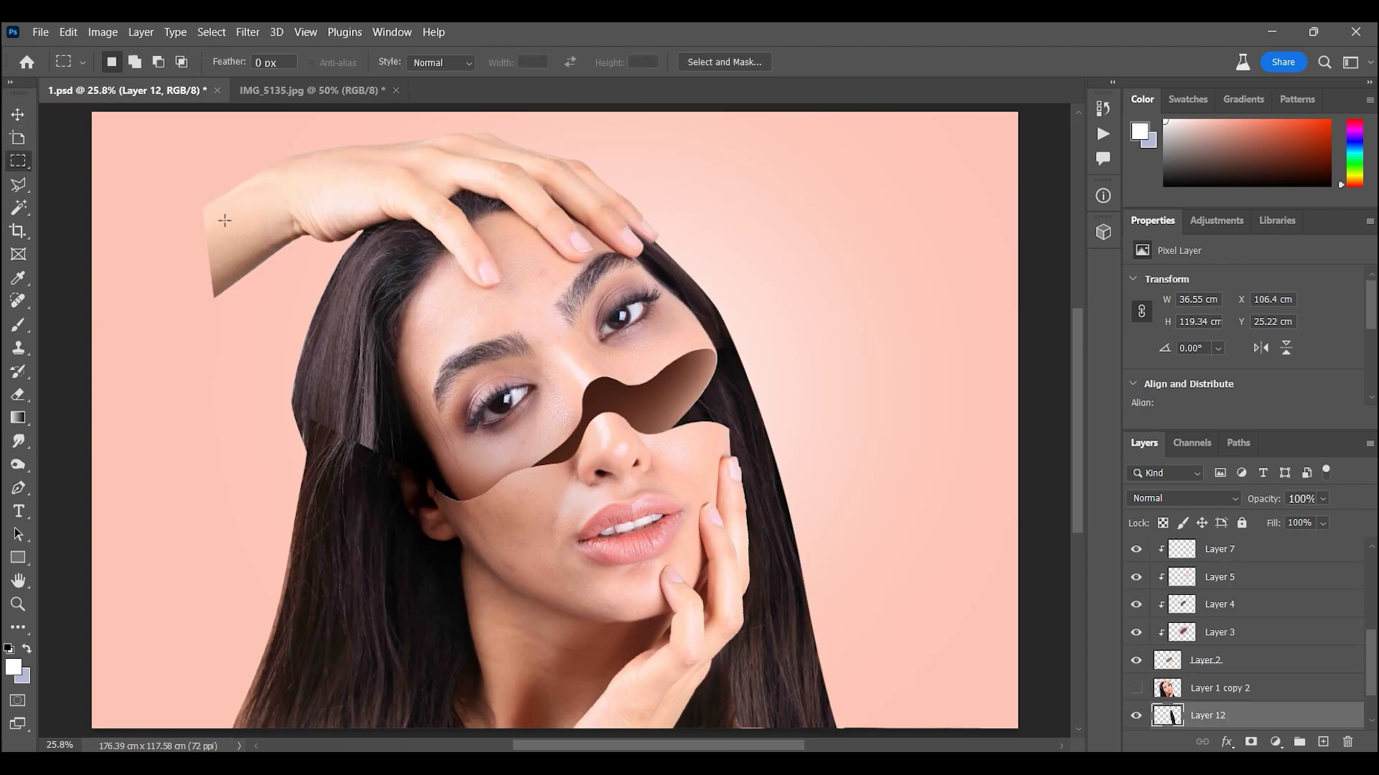
{"action": "left_click", "coordinate": [18, 604]}
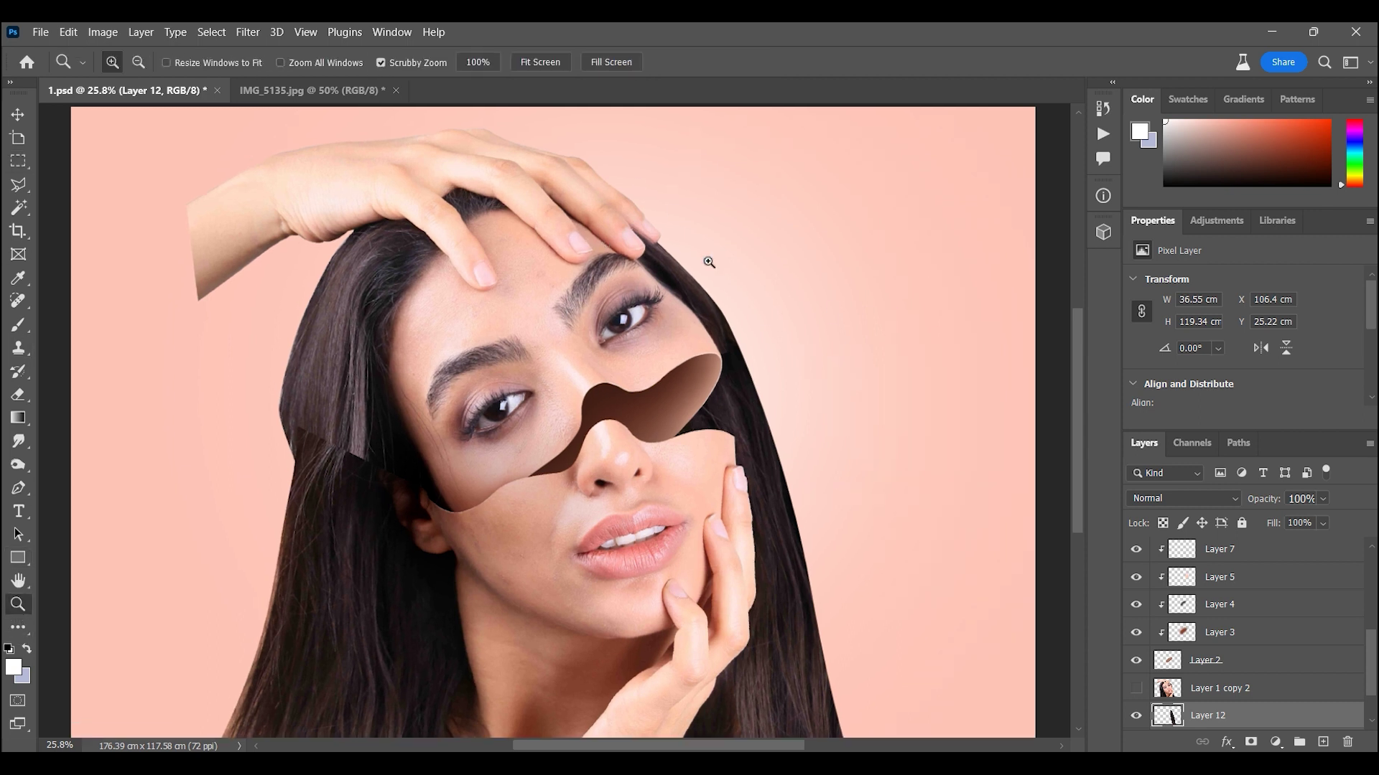
{"action": "left_click", "coordinate": [657, 253]}
{"action": "left_click", "coordinate": [18, 441]}
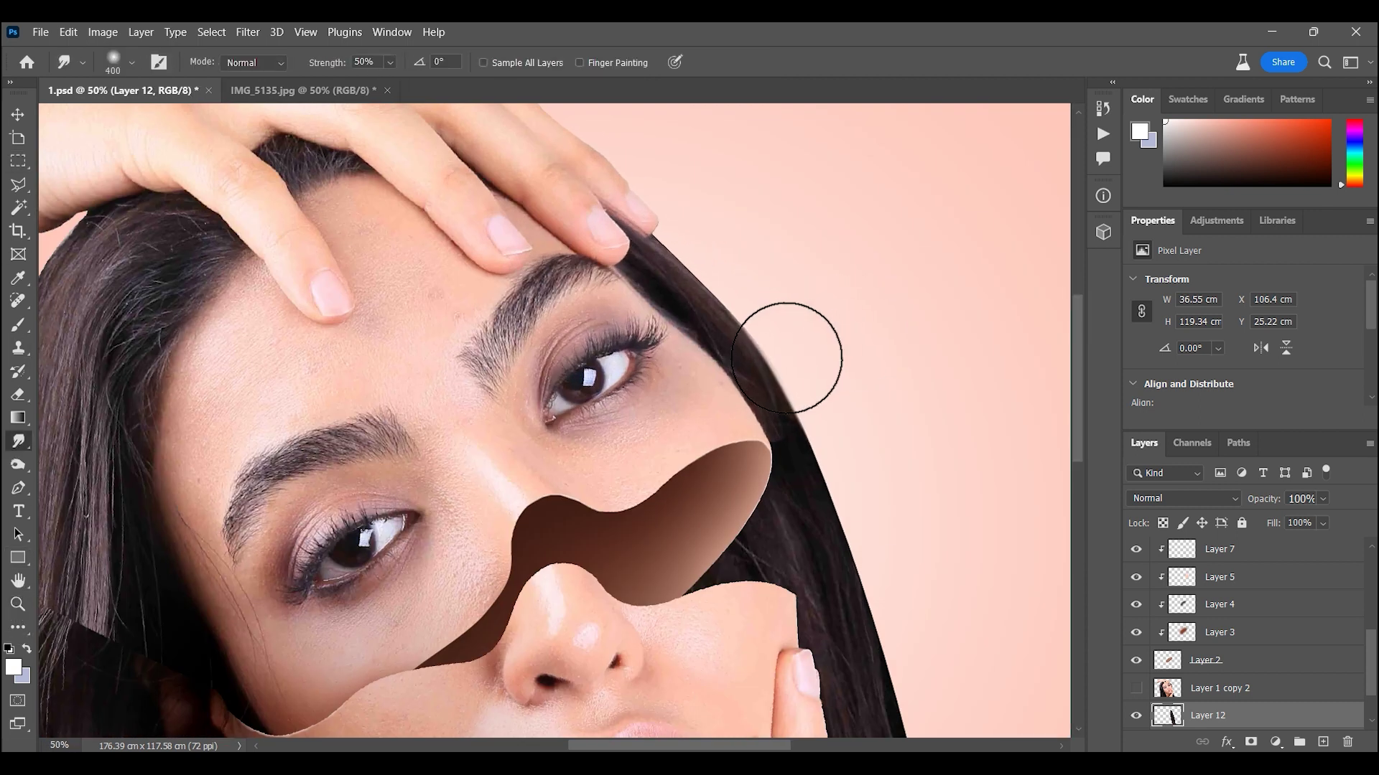
{"action": "scroll", "coordinate": [787, 358], "scroll_direction": "down", "scroll_amount": 3}
{"action": "scroll", "coordinate": [740, 293], "scroll_direction": "down", "scroll_amount": 2}
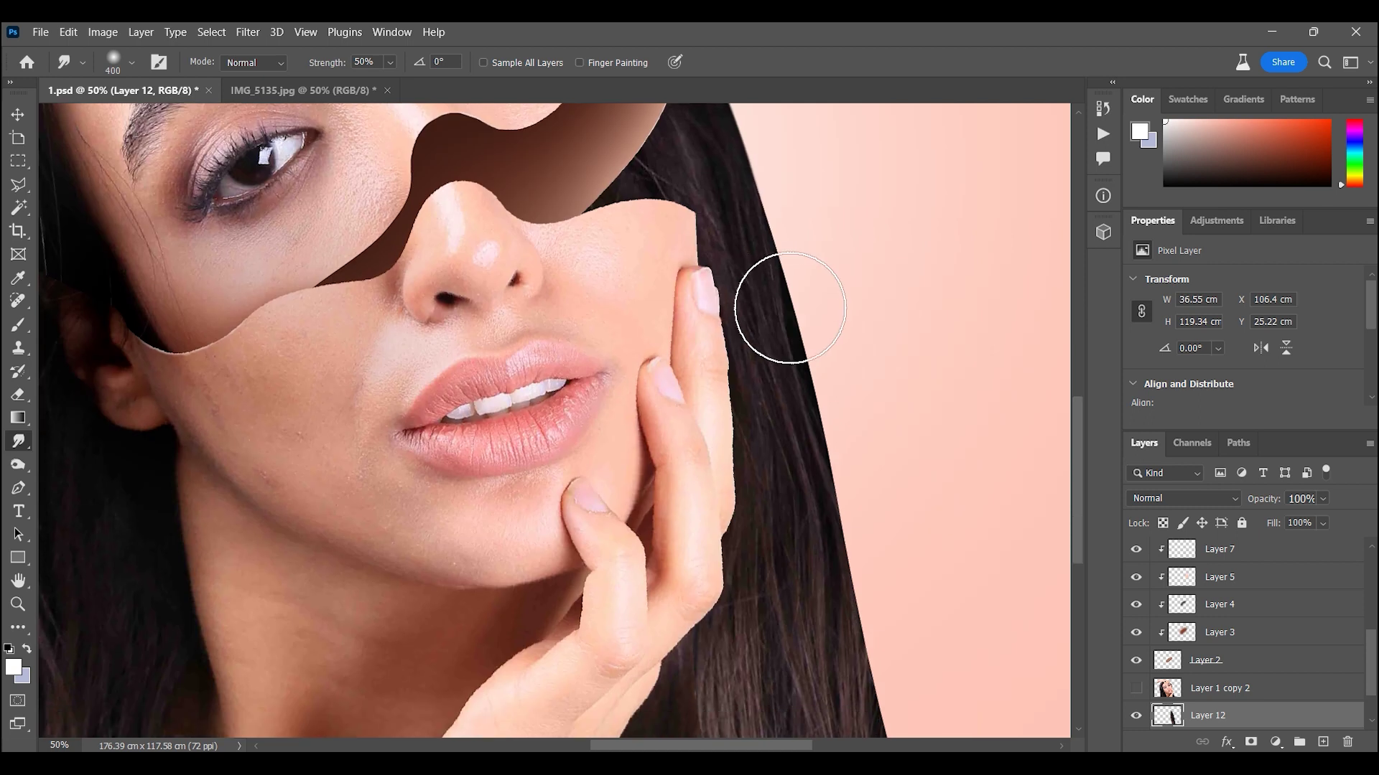
{"action": "scroll", "coordinate": [785, 307], "scroll_direction": "down", "scroll_amount": 5}
{"action": "key", "text": "bracketright"}
{"action": "key", "text": "bracketright"}
{"action": "key", "text": "bracketright"}
{"action": "key", "text": "ctrl+0"}
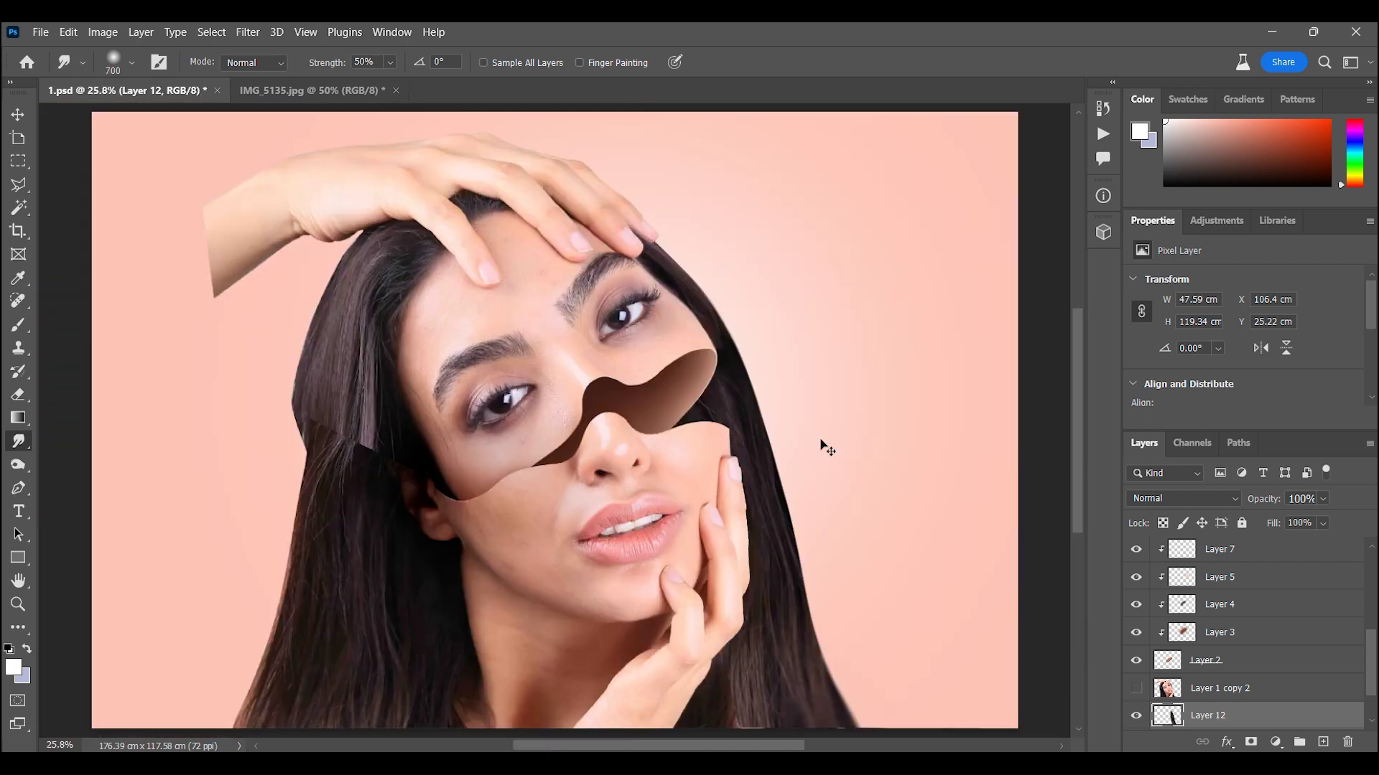
{"action": "scroll", "coordinate": [1221, 632], "scroll_direction": "up", "scroll_amount": 3}
Add a layer mask to Layer 1 copy and zoom on the hair near the top hand
{"action": "left_click", "coordinate": [1217, 579]}
{"action": "left_click", "coordinate": [1136, 580]}
{"action": "left_click", "coordinate": [1135, 579]}
{"action": "left_click", "coordinate": [1251, 742]}
{"action": "key", "text": "d"}
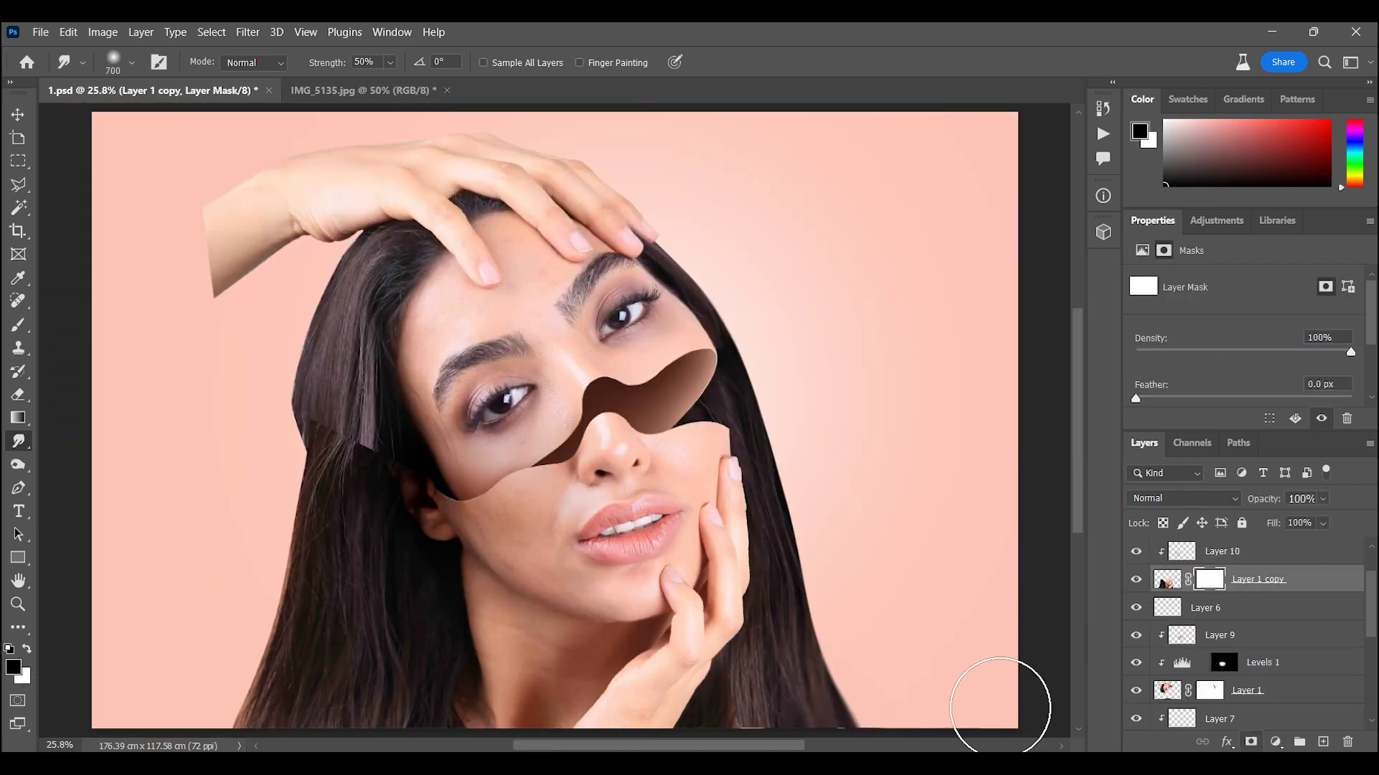
{"action": "left_click", "coordinate": [17, 607]}
{"action": "left_click_drag", "start_coordinate": [352, 424], "coordinate": [445, 388]}
{"action": "key", "text": "b"}
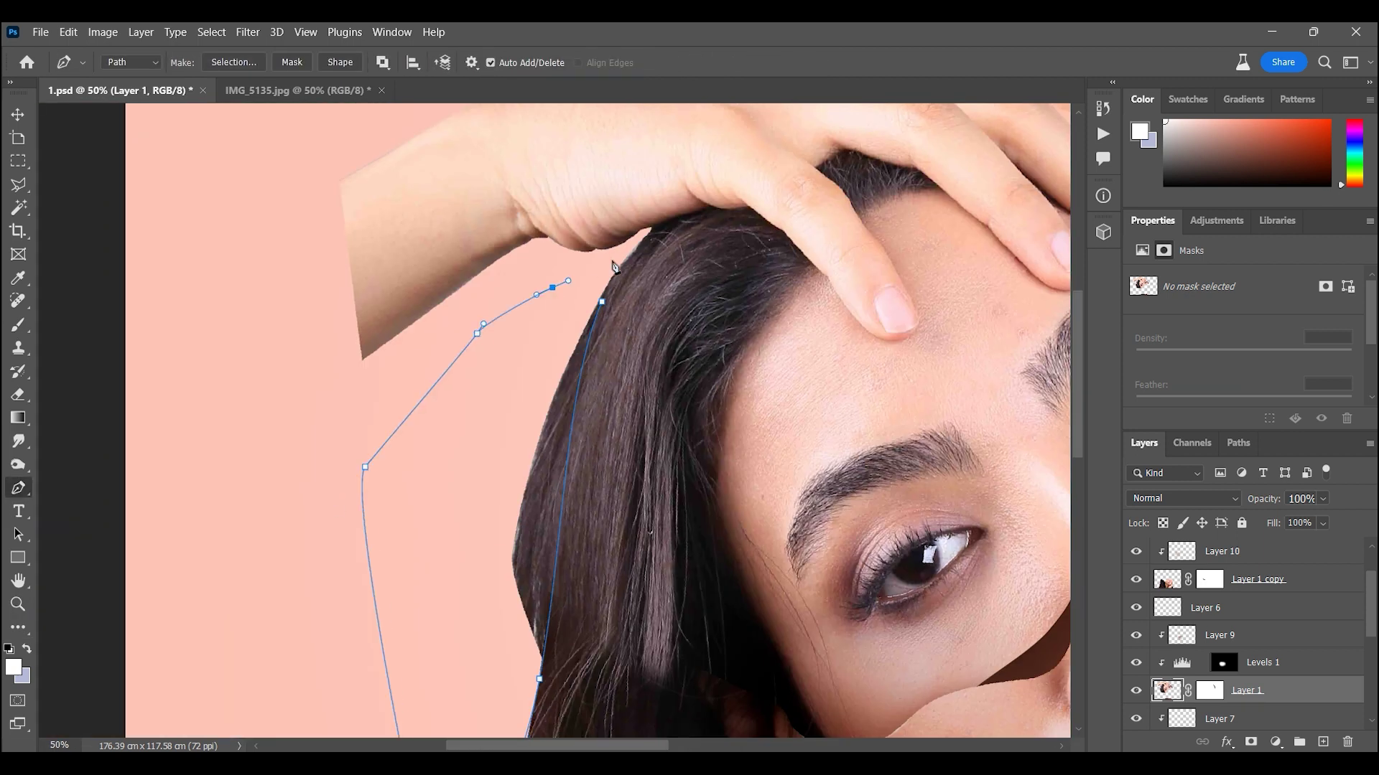
Turn the outer left hair-edge path below the hand into an active selection
{"action": "left_click", "coordinate": [219, 63]}
{"action": "key", "text": "Return"}
{"action": "left_click", "coordinate": [1257, 578]}
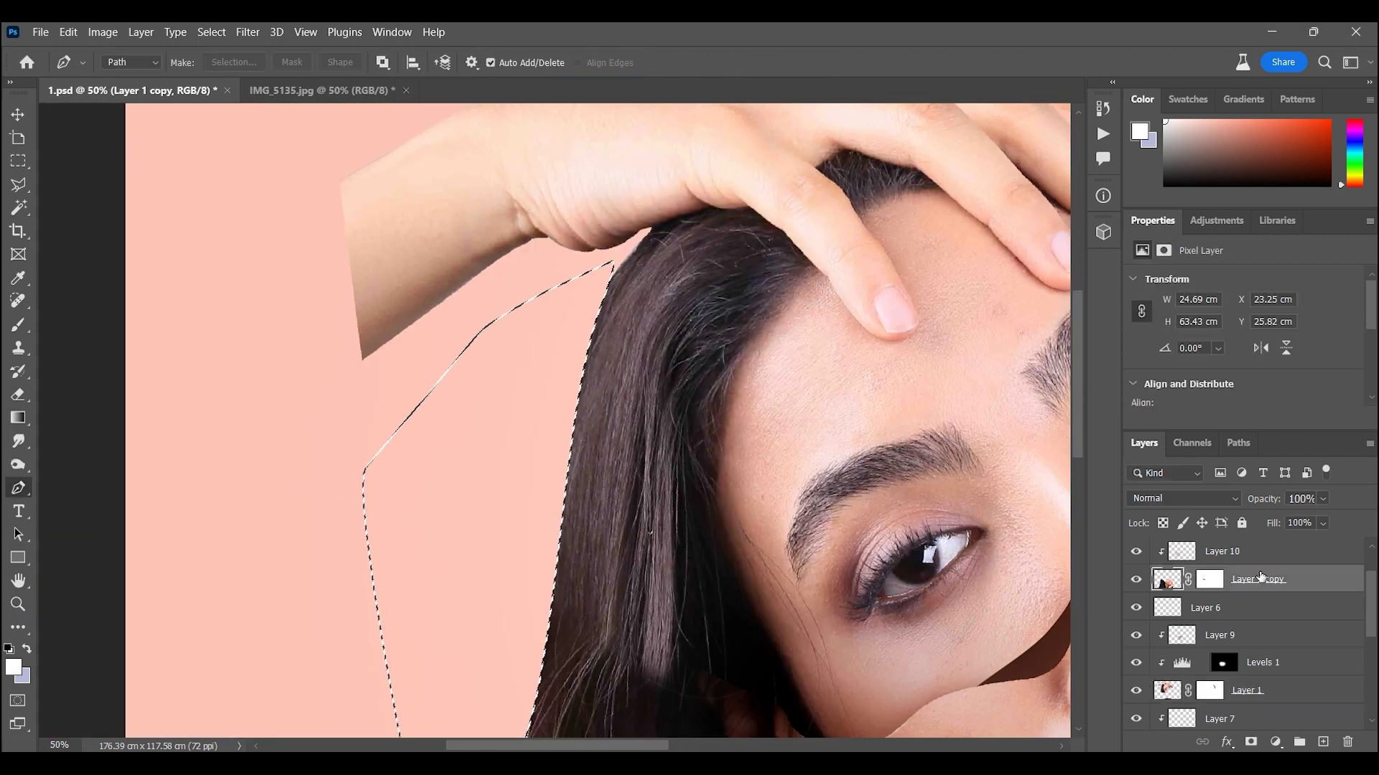
{"action": "key", "text": "m"}
{"action": "key", "text": "ctrl+0"}
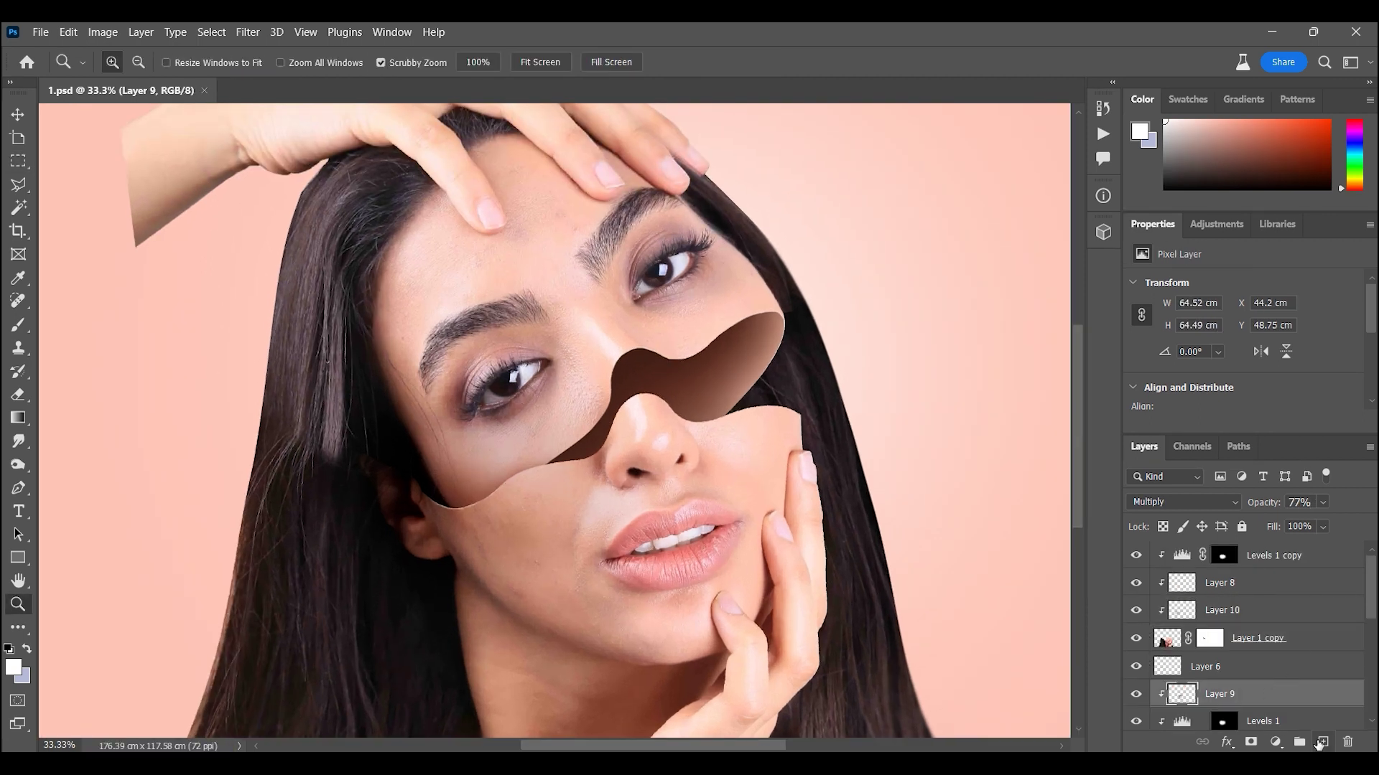
Add Layer 13 with soft brown brush shading in Multiply blend mode
{"action": "left_click", "coordinate": [1320, 744]}
{"action": "key", "text": "ctrl+plus"}
{"action": "key", "text": "b"}
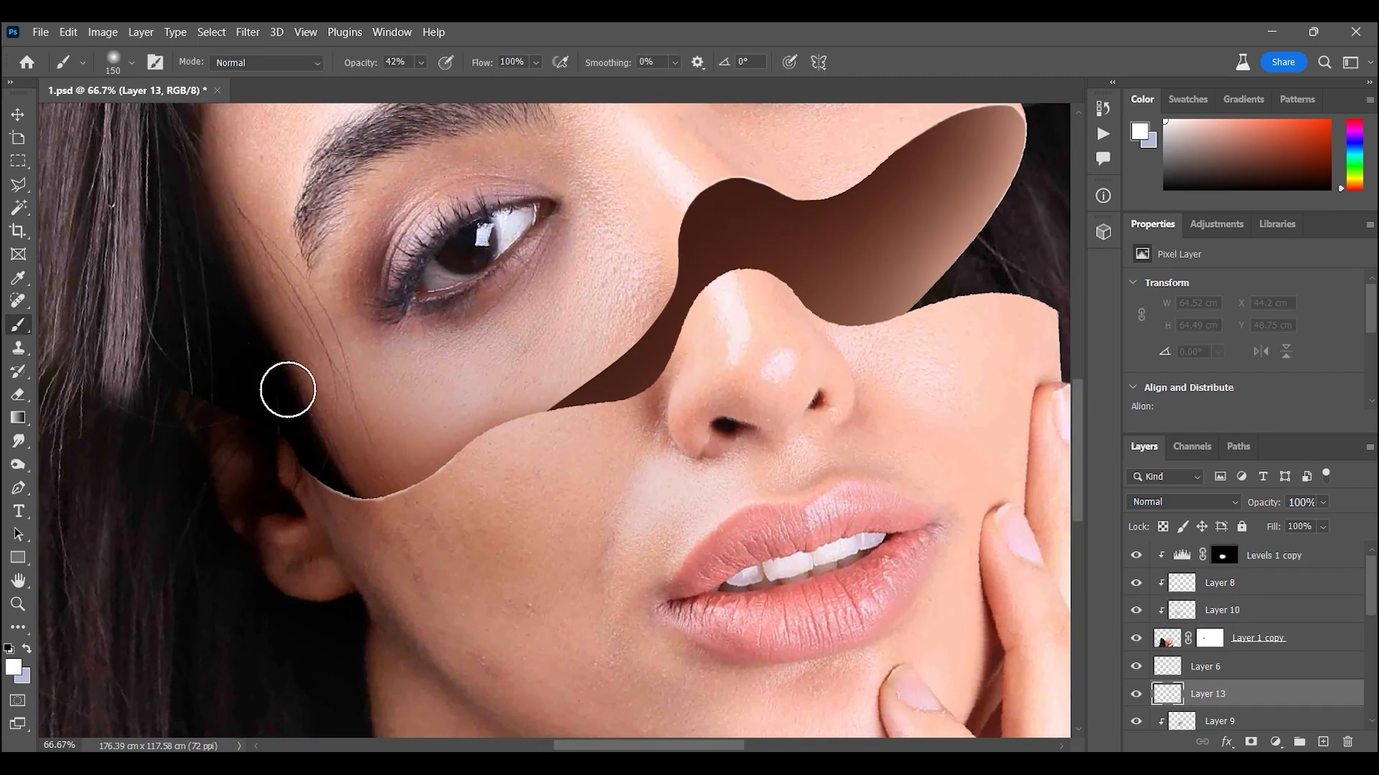
{"action": "key", "text": "bracketright"}
{"action": "key", "text": "bracketright"}
{"action": "key", "text": "bracketright"}
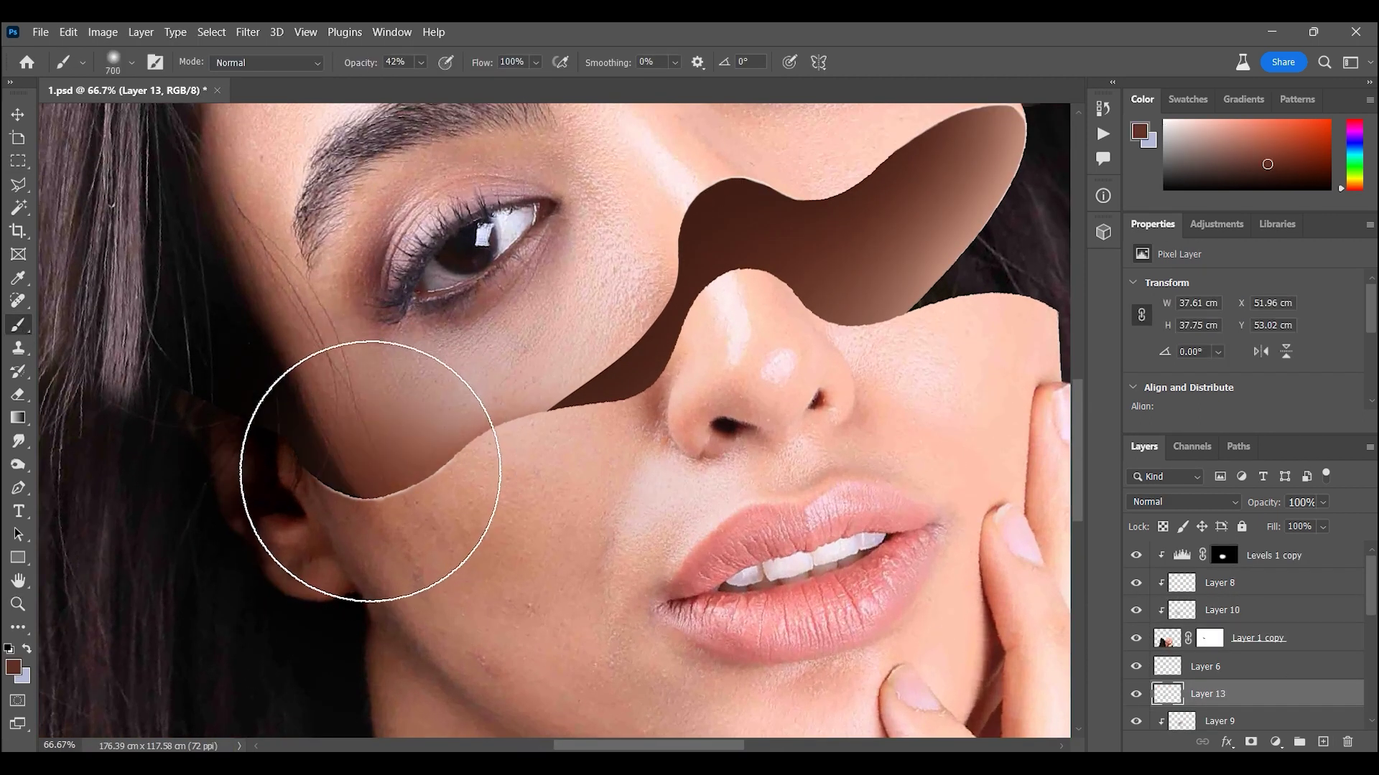
{"action": "left_click", "coordinate": [1181, 501]}
{"action": "left_click", "coordinate": [1178, 368]}
{"action": "key", "text": "ctrl+0"}
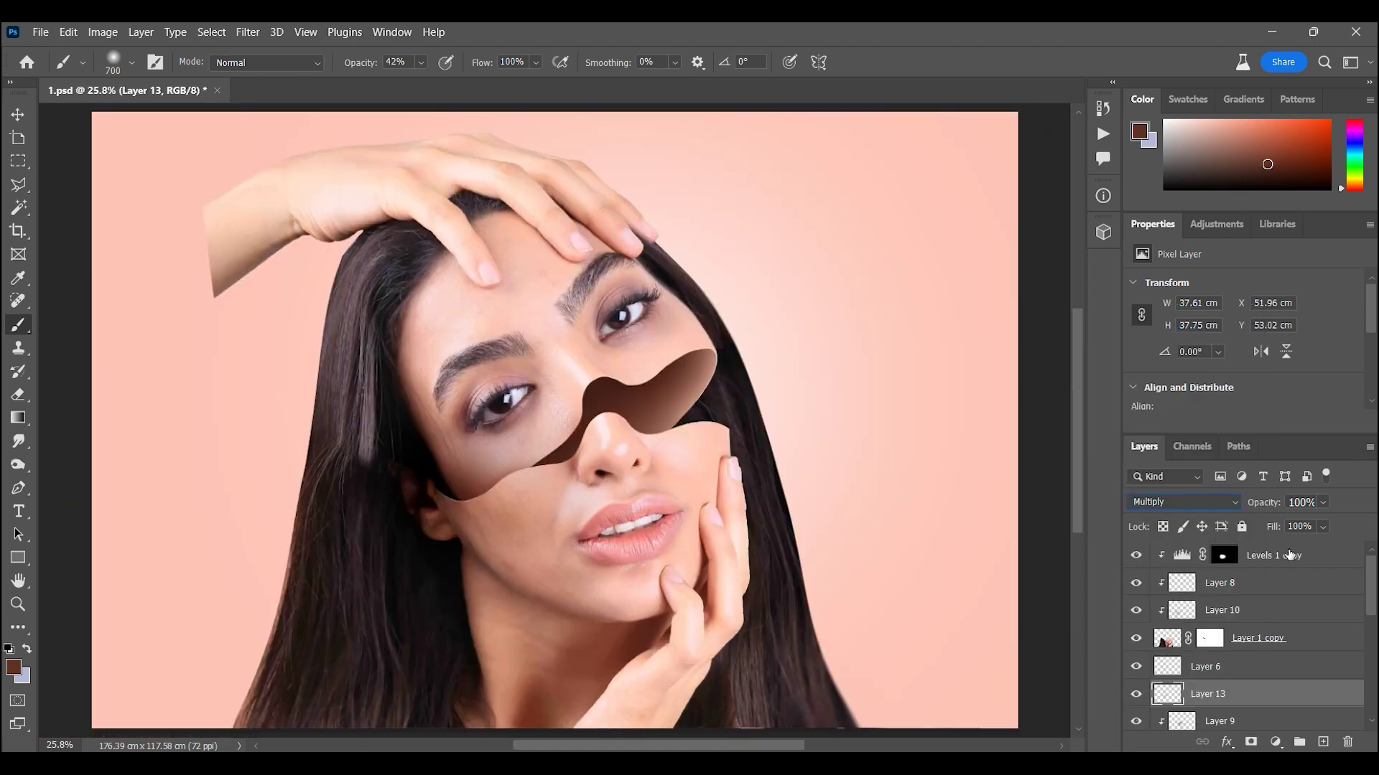
Scale Layer 13's shading to about 117% and shift it over the cheek
{"action": "key", "text": "ctrl+t"}
{"action": "left_click_drag", "start_coordinate": [567, 391], "coordinate": [578, 369]}
{"action": "left_click_drag", "start_coordinate": [545, 458], "coordinate": [556, 469]}
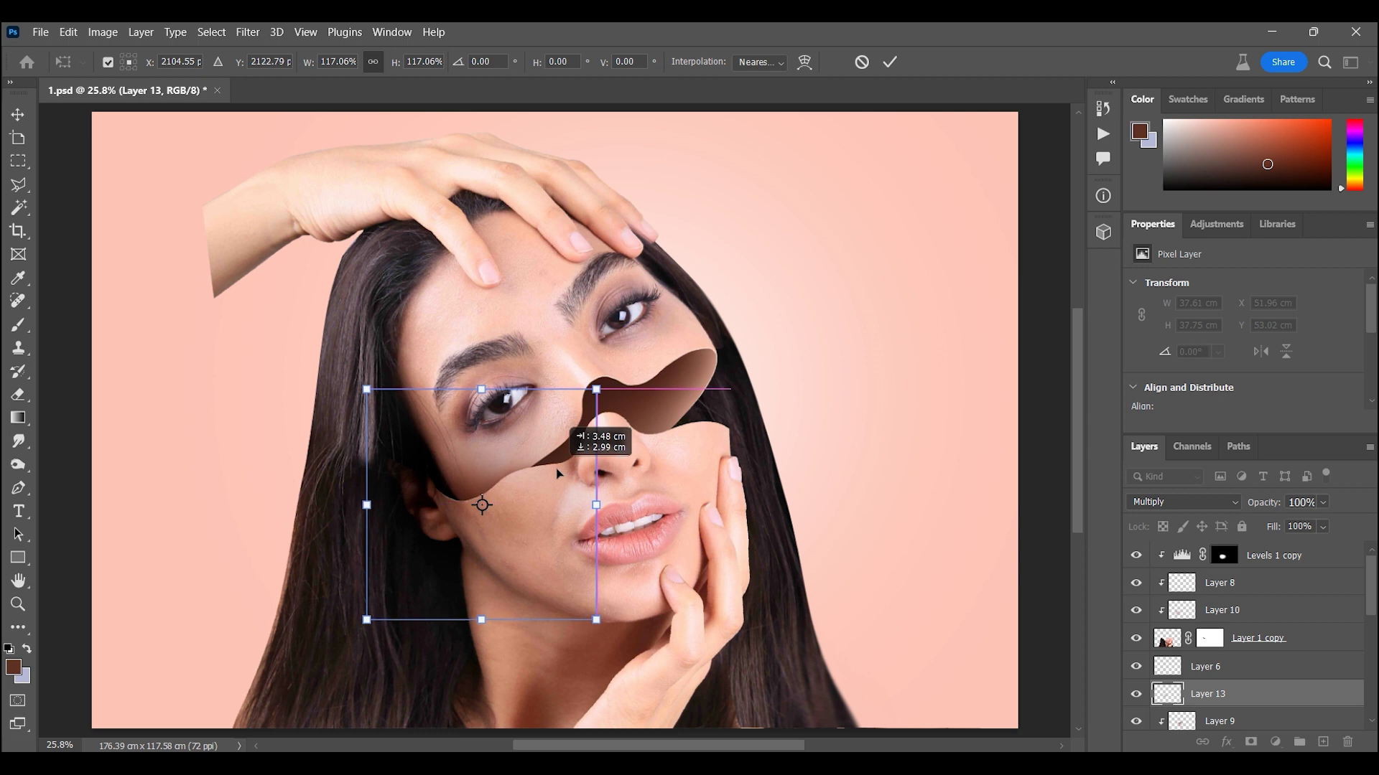
{"action": "key", "text": "Return"}
Add Layer 14 clipped to Layer 1 copy, set to Multiply with lowered opacity
{"action": "key", "text": "b"}
{"action": "left_click", "coordinate": [1268, 646]}
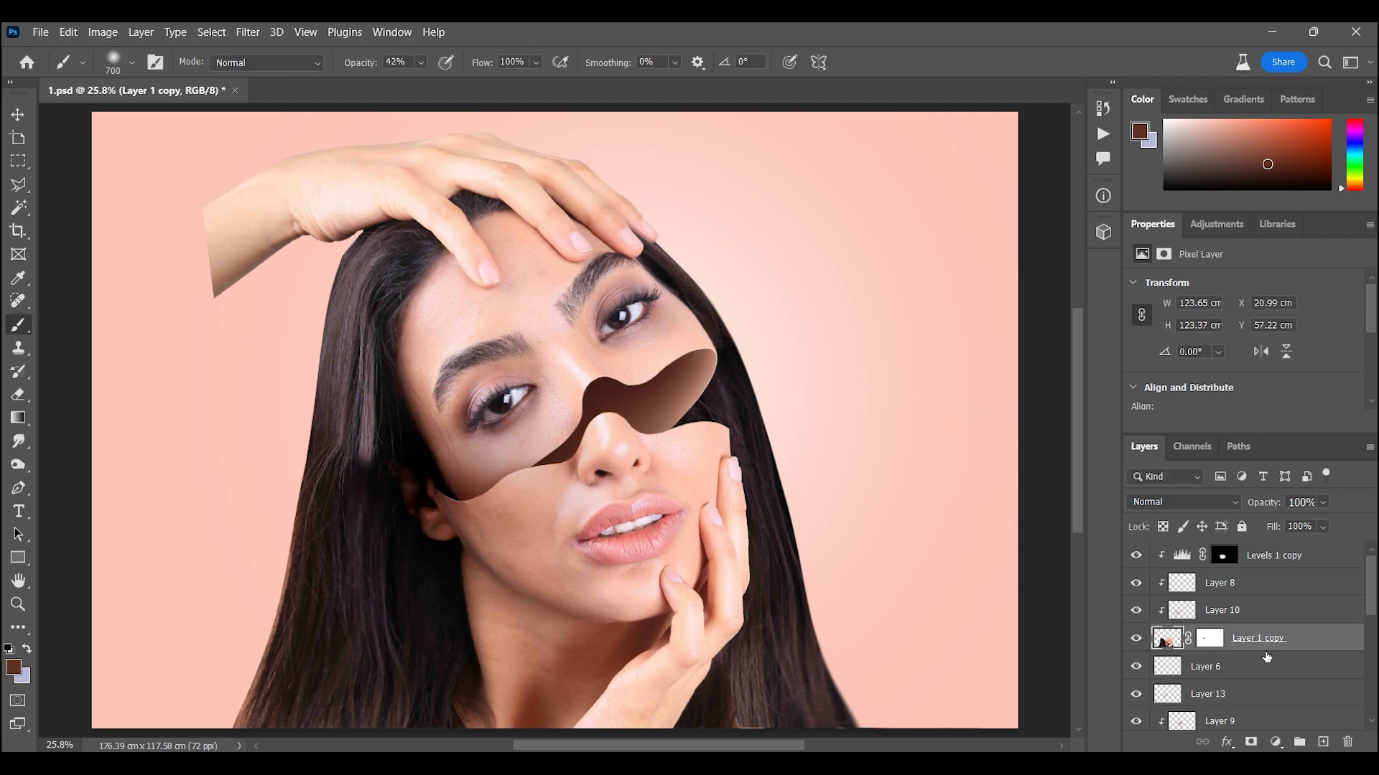
{"action": "key", "text": "ctrl+shift+alt+n"}
{"action": "key", "text": "ctrl+alt+g"}
{"action": "key", "text": "bracketright"}
{"action": "key", "text": "bracketright"}
{"action": "key", "text": "bracketright"}
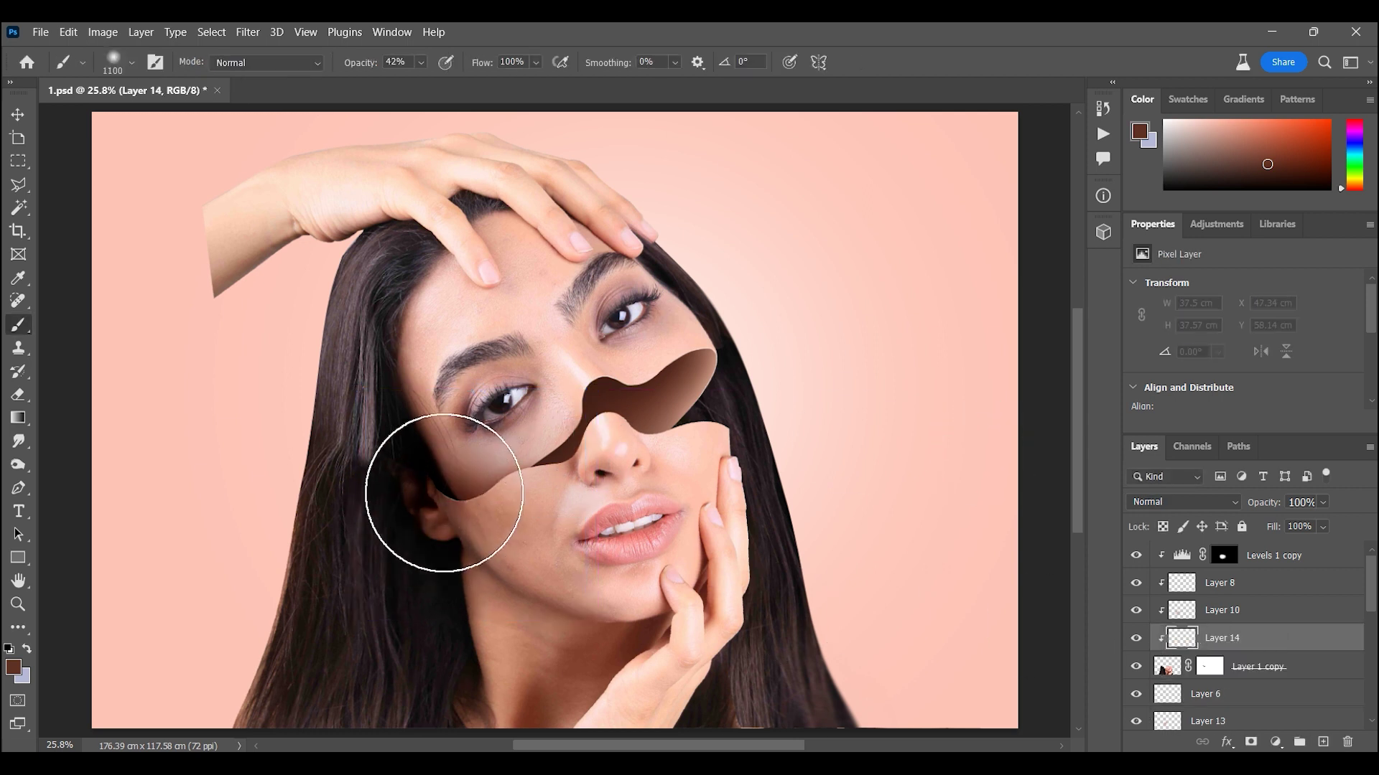
{"action": "left_click", "coordinate": [1183, 501]}
{"action": "left_click", "coordinate": [1163, 376]}
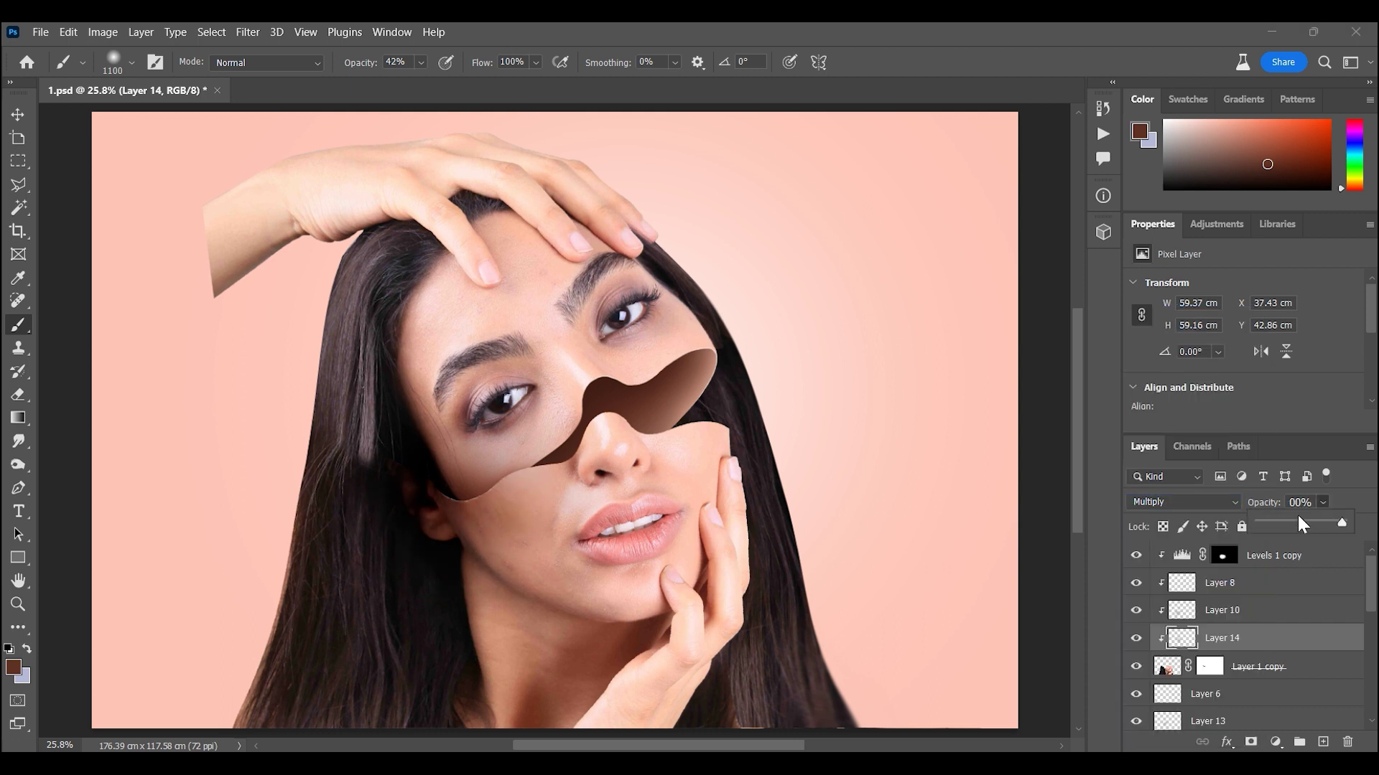
{"action": "left_click_drag", "start_coordinate": [1303, 525], "coordinate": [1274, 528]}
{"action": "left_click", "coordinate": [721, 362], "text": "ctrl"}
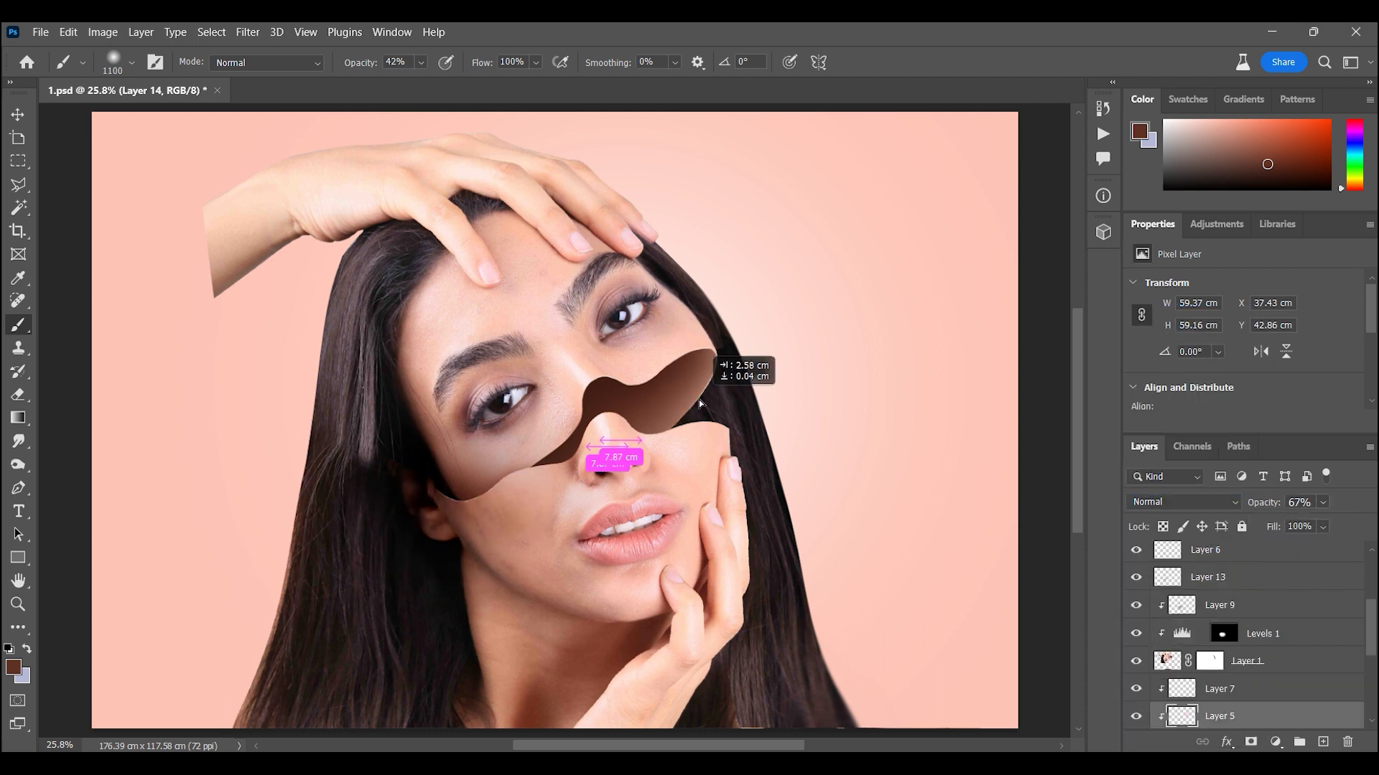
Add a clipped layer and set a fine brush with sampled skin colour at 24% opacity
{"action": "key", "text": "z"}
{"action": "left_click_drag", "start_coordinate": [696, 365], "coordinate": [826, 364]}
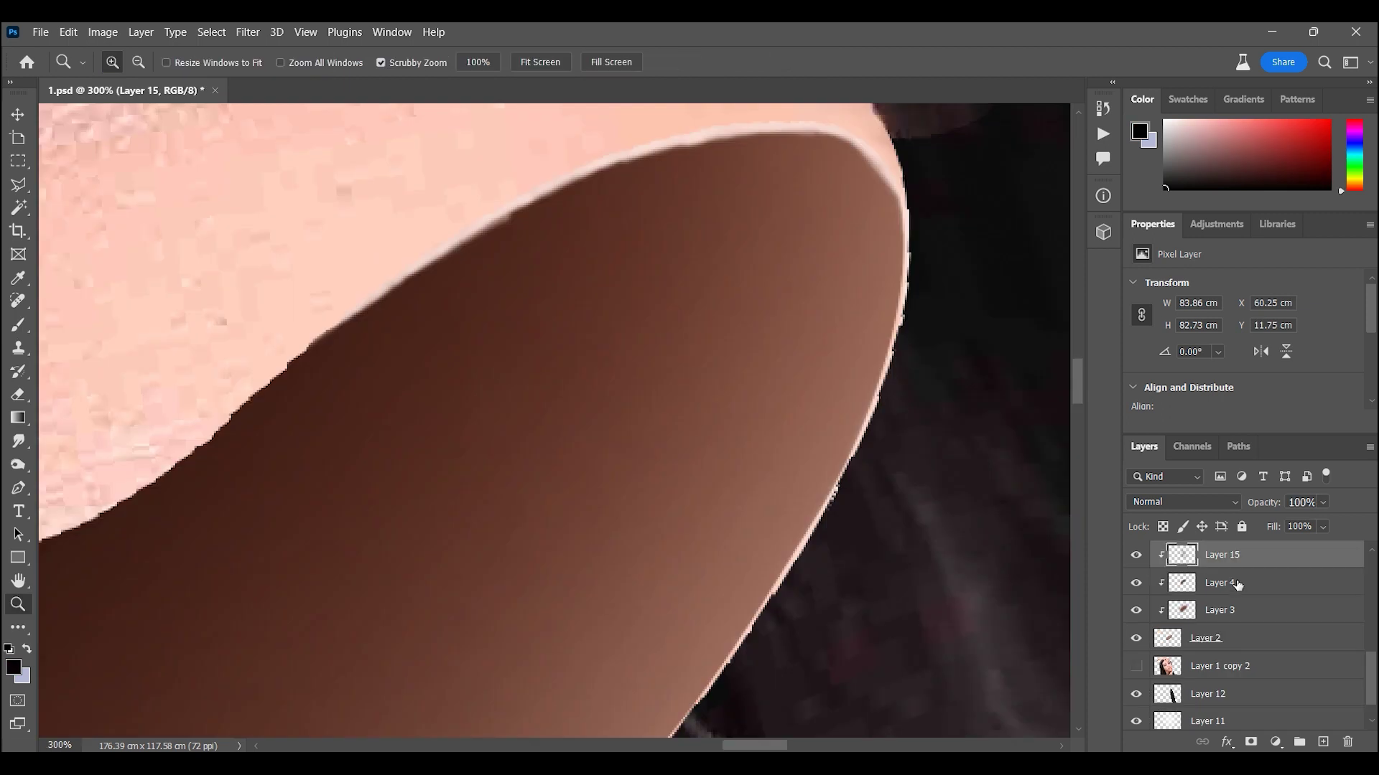
{"action": "key", "text": "ctrl+shift+alt+n"}
{"action": "key", "text": "d"}
{"action": "left_click", "coordinate": [912, 331]}
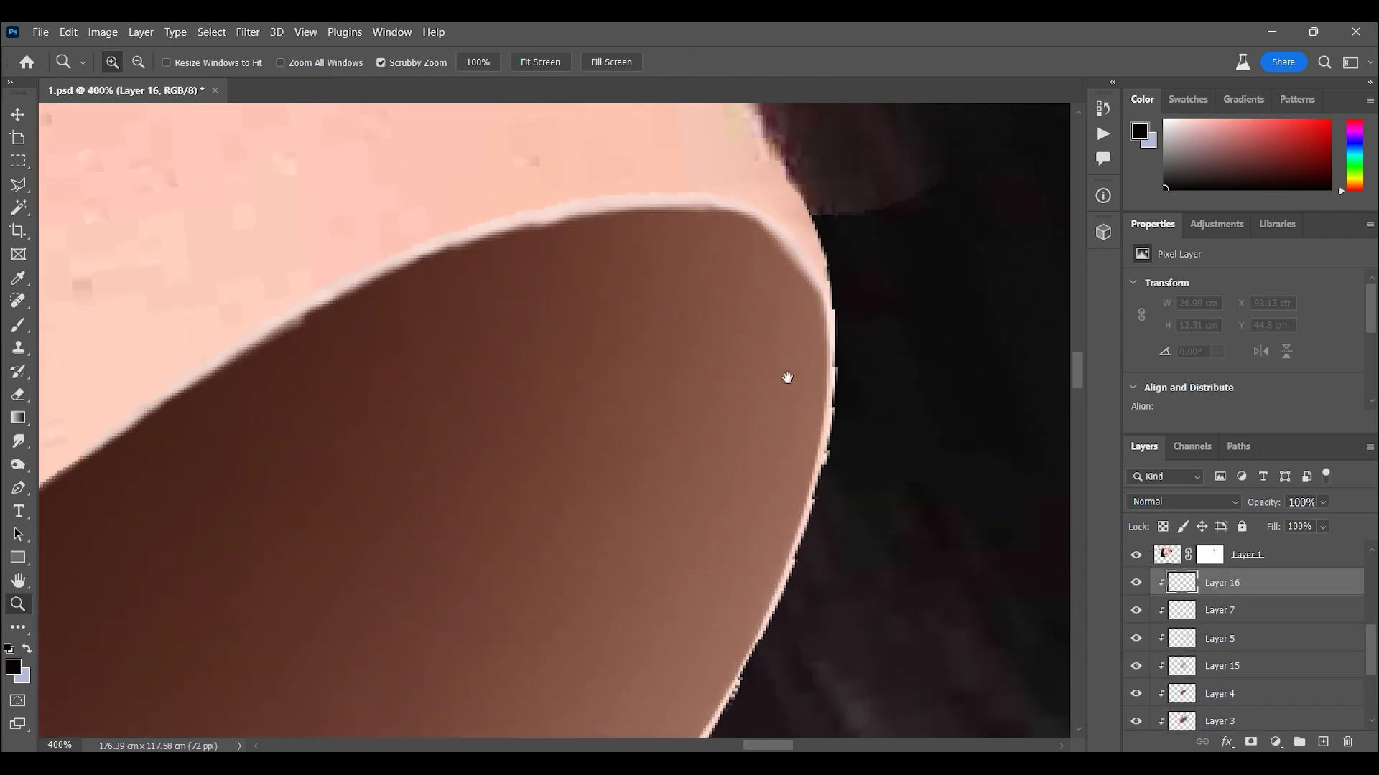
{"action": "left_click", "coordinate": [17, 327]}
{"action": "left_click", "coordinate": [789, 230], "text": "alt"}
{"action": "key", "text": "bracketleft"}
{"action": "key", "text": "bracketleft"}
{"action": "key", "text": "bracketleft"}
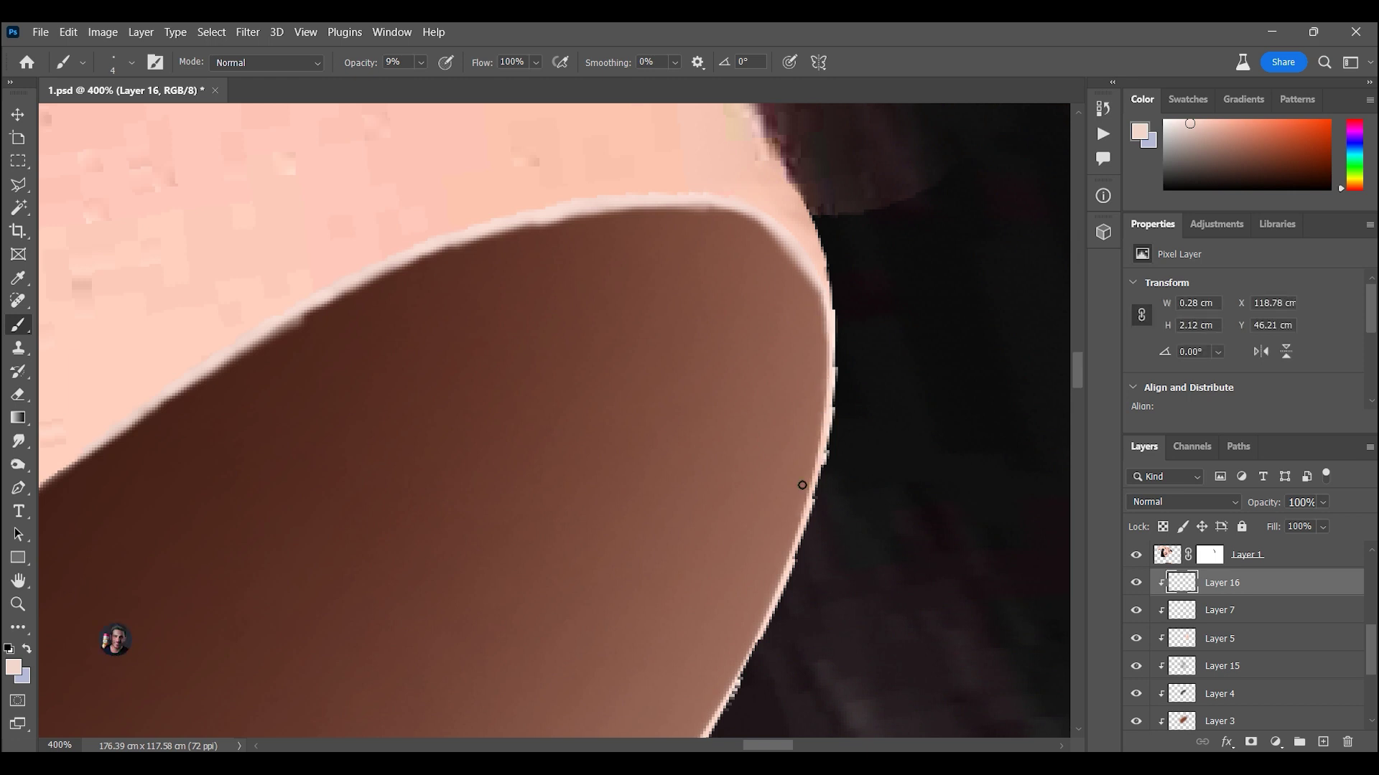
{"action": "left_click", "coordinate": [421, 63]}
{"action": "left_click_drag", "start_coordinate": [422, 82], "coordinate": [437, 83]}
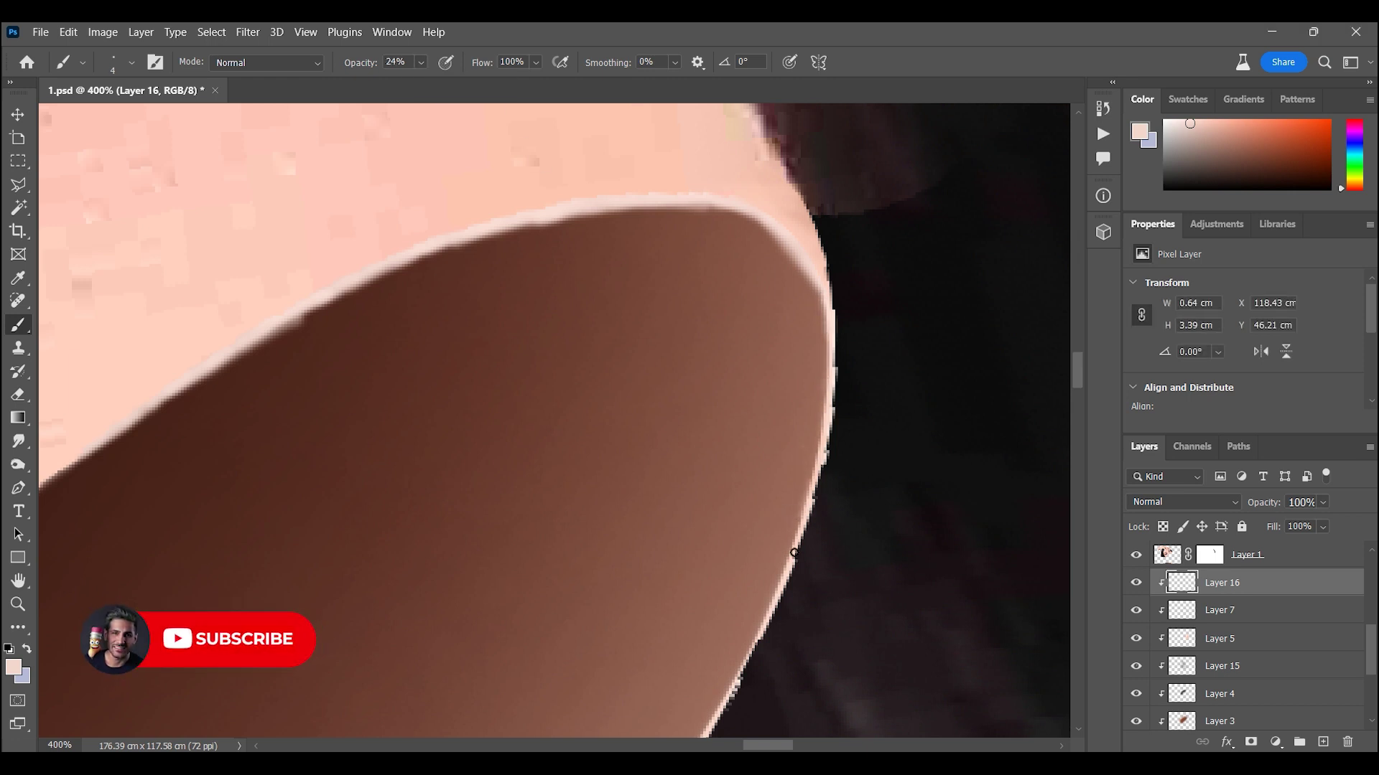
Paint light skin-coloured strokes along the cavity's cut edge, then zoom onto the wavy cut
{"action": "scroll", "coordinate": [793, 553], "scroll_direction": "down", "scroll_amount": 3}
{"action": "left_click_drag", "start_coordinate": [725, 560], "coordinate": [804, 436]}
{"action": "left_click_drag", "start_coordinate": [852, 322], "coordinate": [763, 434]}
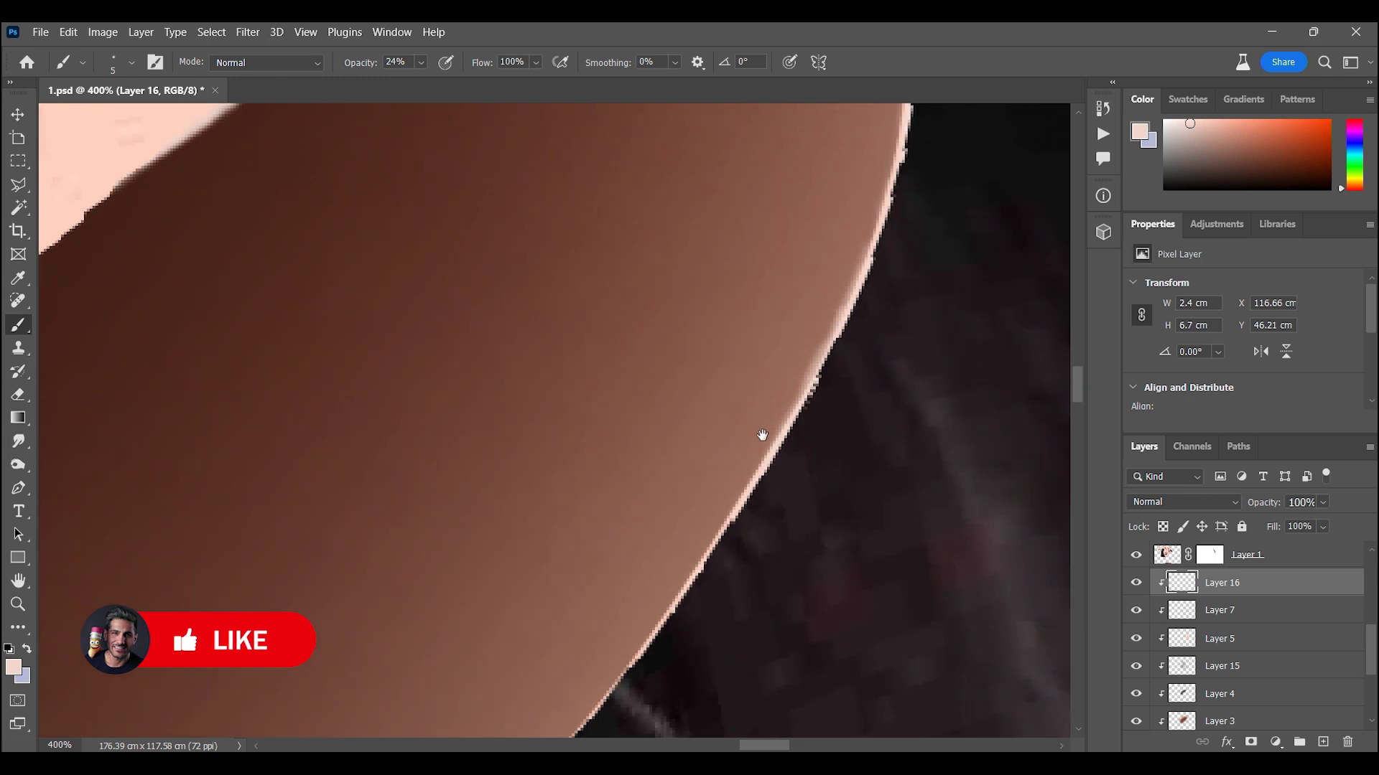
{"action": "scroll", "coordinate": [790, 395], "scroll_direction": "up", "scroll_amount": 2}
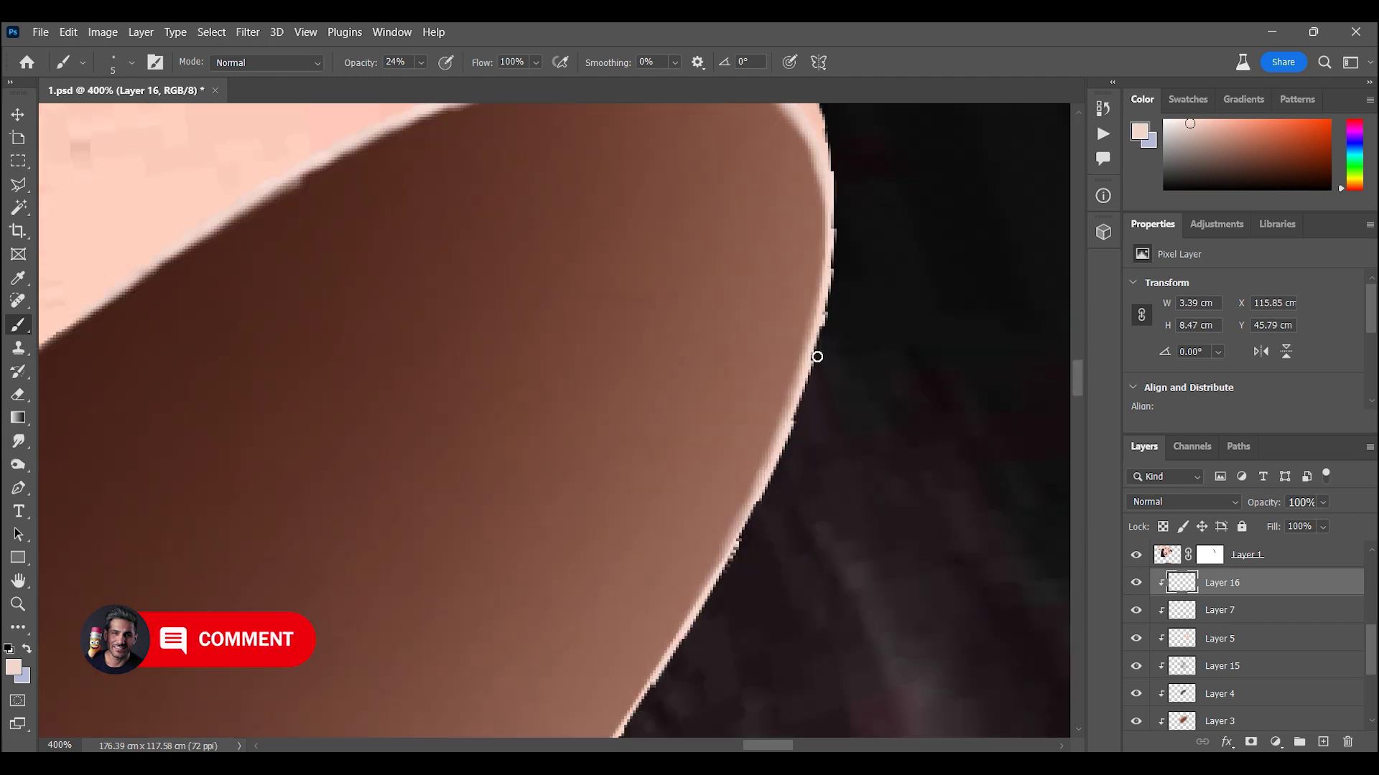
{"action": "scroll", "coordinate": [741, 509], "scroll_direction": "down", "scroll_amount": 3}
{"action": "left_click_drag", "start_coordinate": [675, 489], "coordinate": [612, 587]}
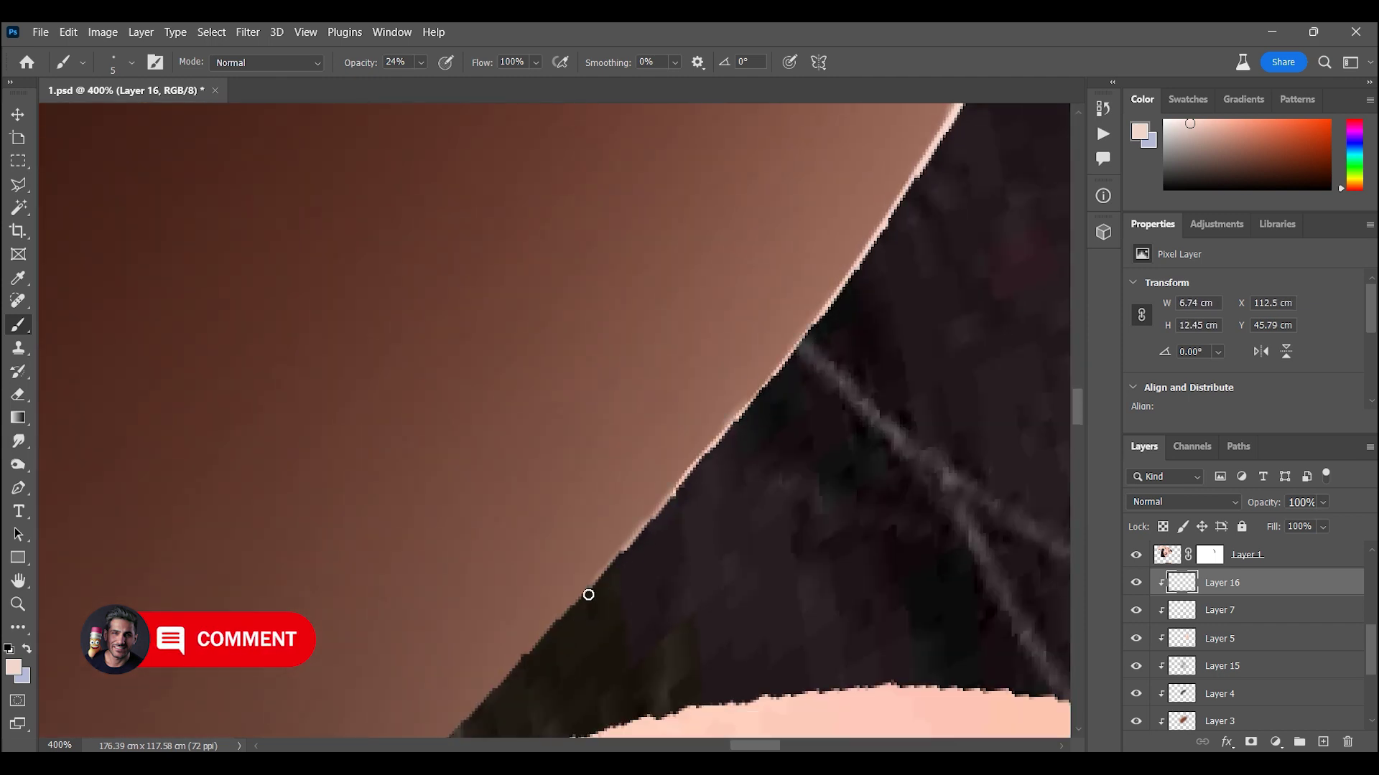
{"action": "scroll", "coordinate": [588, 594], "scroll_direction": "up", "scroll_amount": 3}
{"action": "scroll", "coordinate": [588, 595], "scroll_direction": "right", "scroll_amount": 2}
{"action": "left_click_drag", "start_coordinate": [720, 434], "coordinate": [826, 267]}
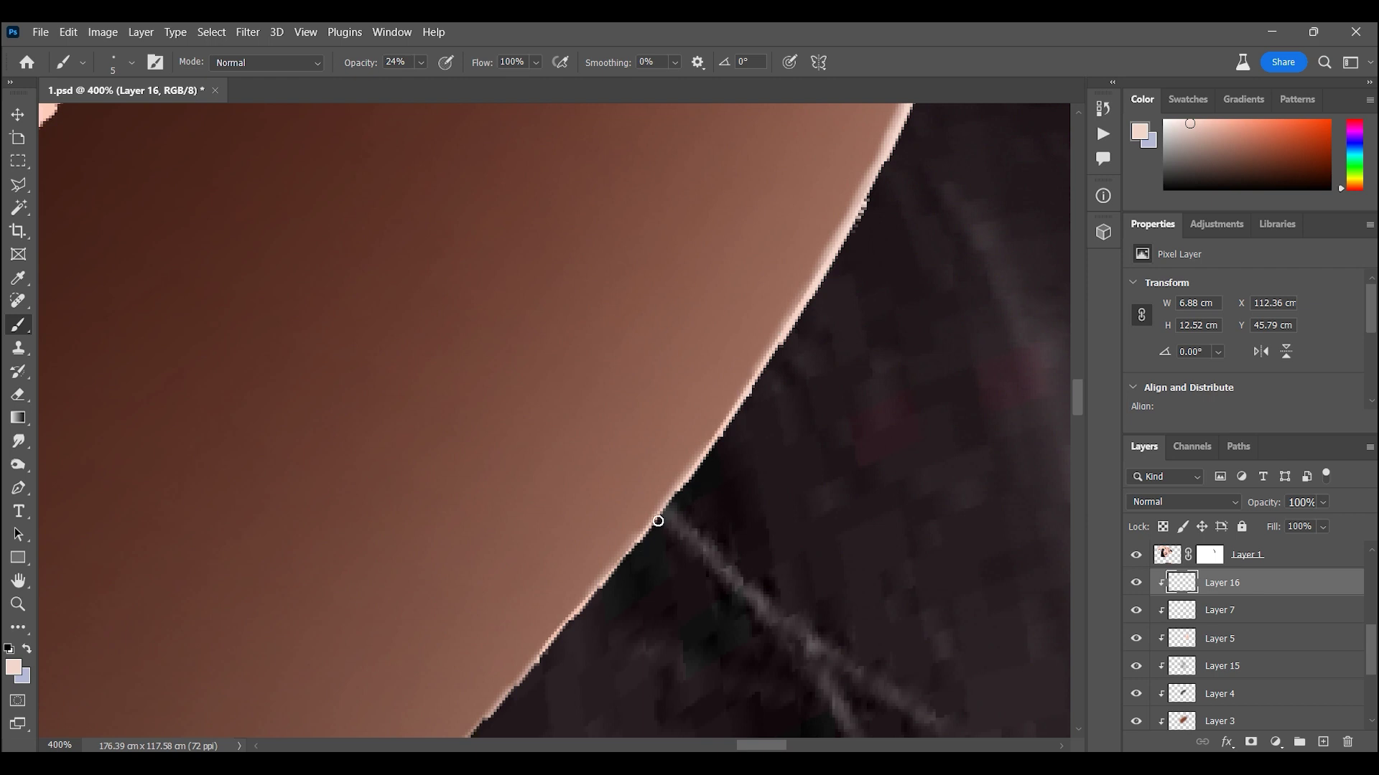
{"action": "key", "text": "ctrl+0"}
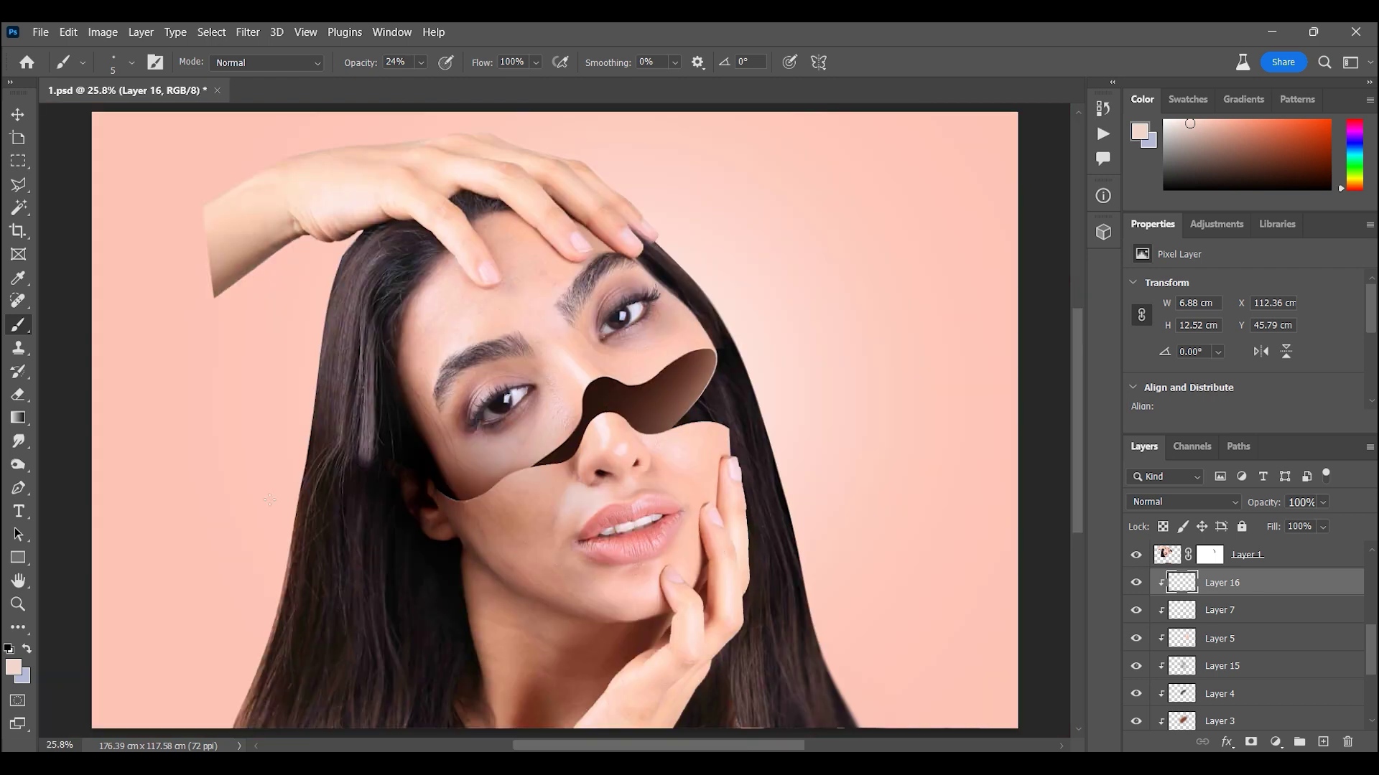
{"action": "key", "text": "z"}
{"action": "left_click_drag", "start_coordinate": [132, 563], "coordinate": [548, 486]}
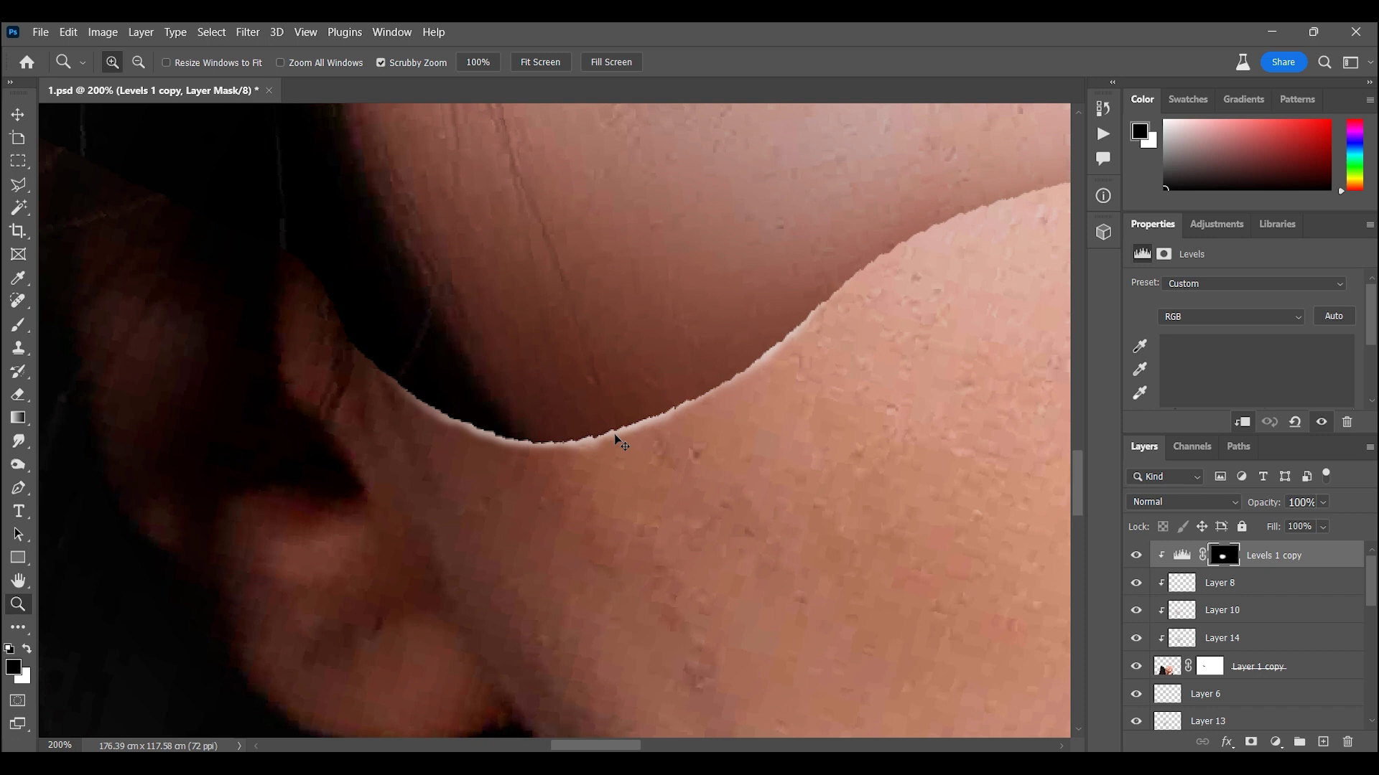
Soften Layer 1 copy's wavy edge with the Blur tool, then lighten it with Dodge
{"action": "left_click", "coordinate": [1166, 664]}
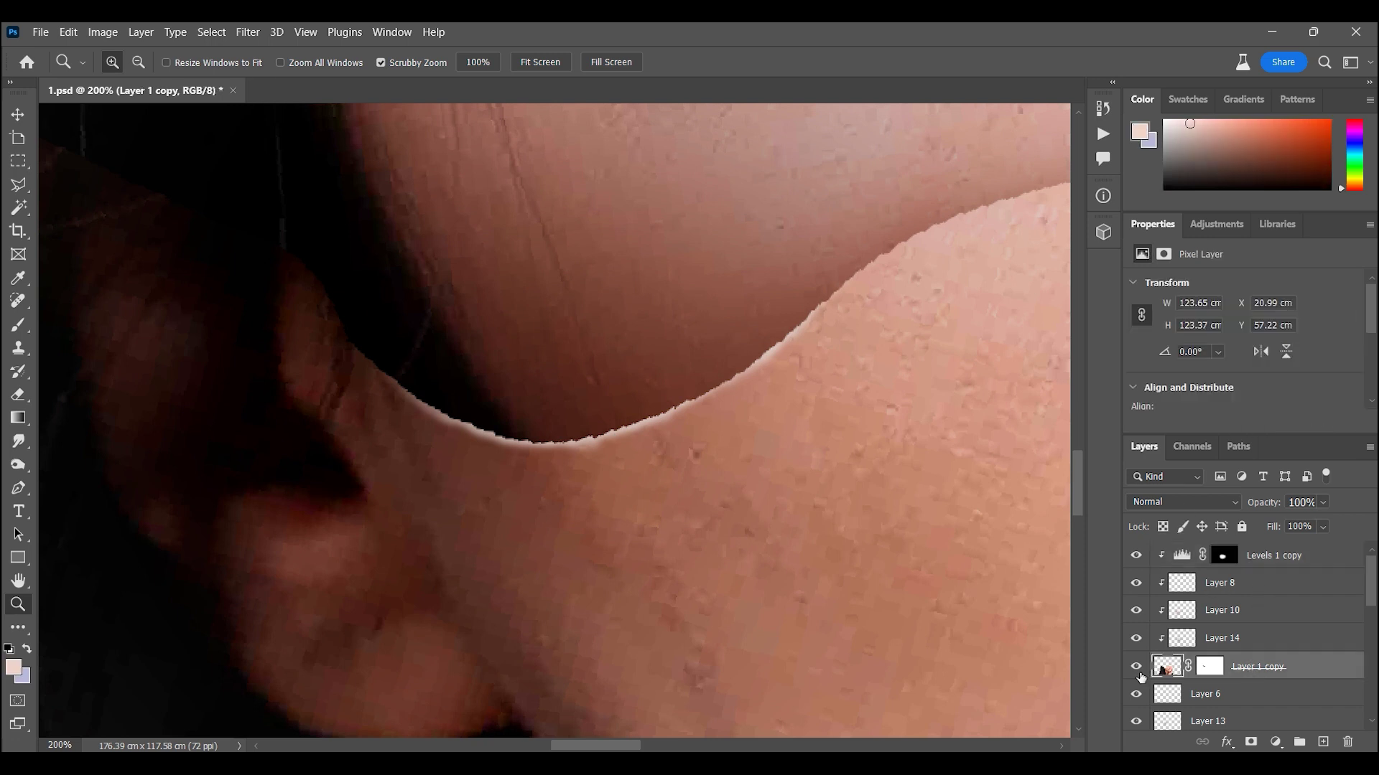
{"action": "right_click", "coordinate": [18, 441]}
{"action": "left_click", "coordinate": [63, 444]}
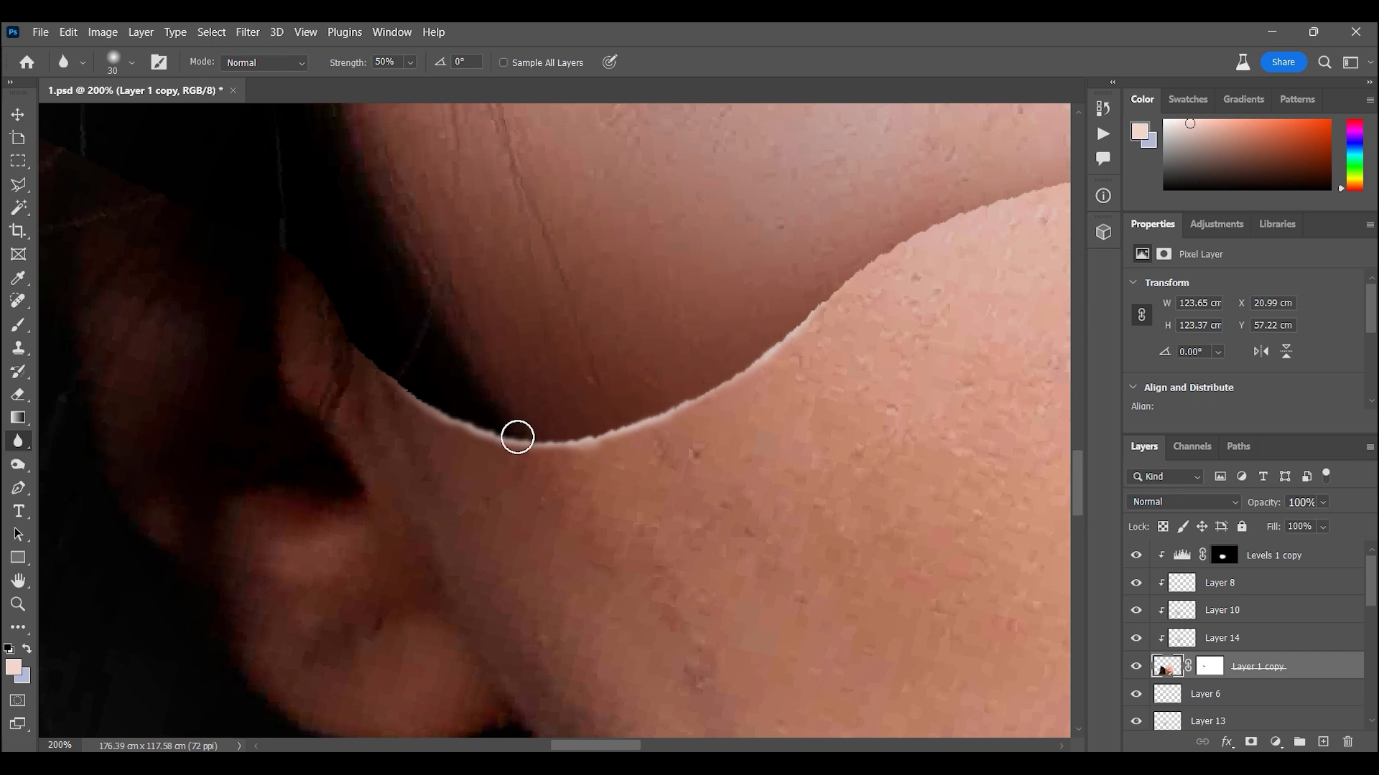
{"action": "right_click", "coordinate": [12, 466]}
{"action": "left_click", "coordinate": [68, 460]}
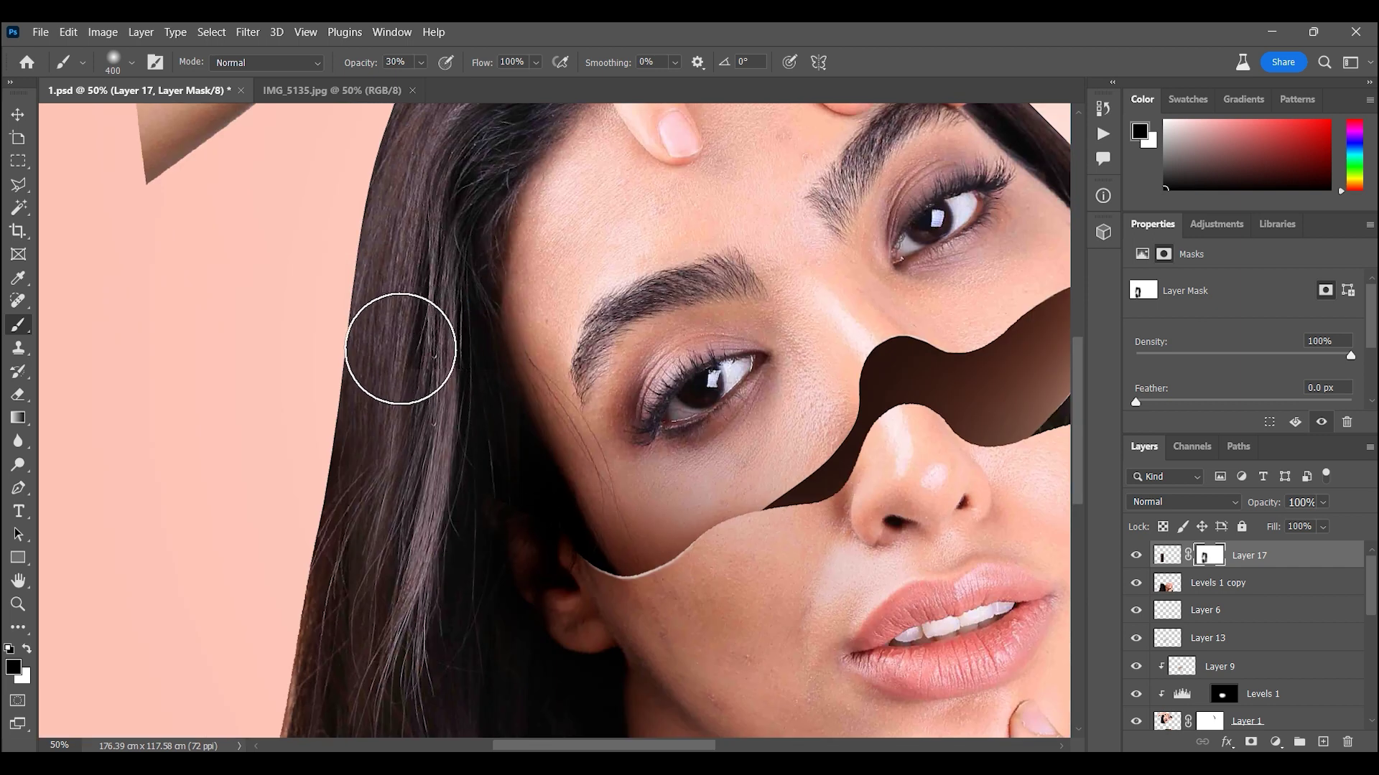
{"action": "key", "text": "ctrl+0"}
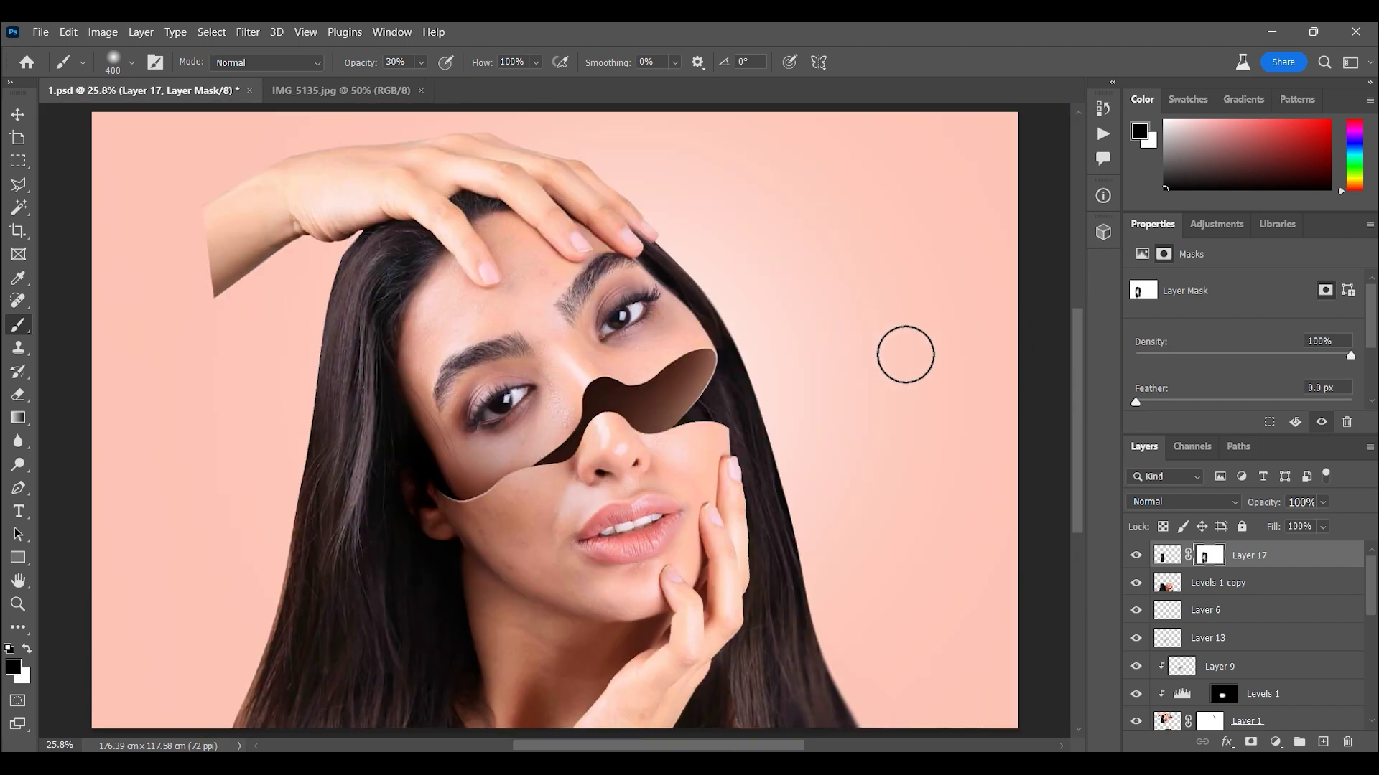
Apply Levels to the layer and trace the gap beside the cheek edge as a selection
{"action": "key", "text": "ctrl+2"}
{"action": "key", "text": "ctrl+l"}
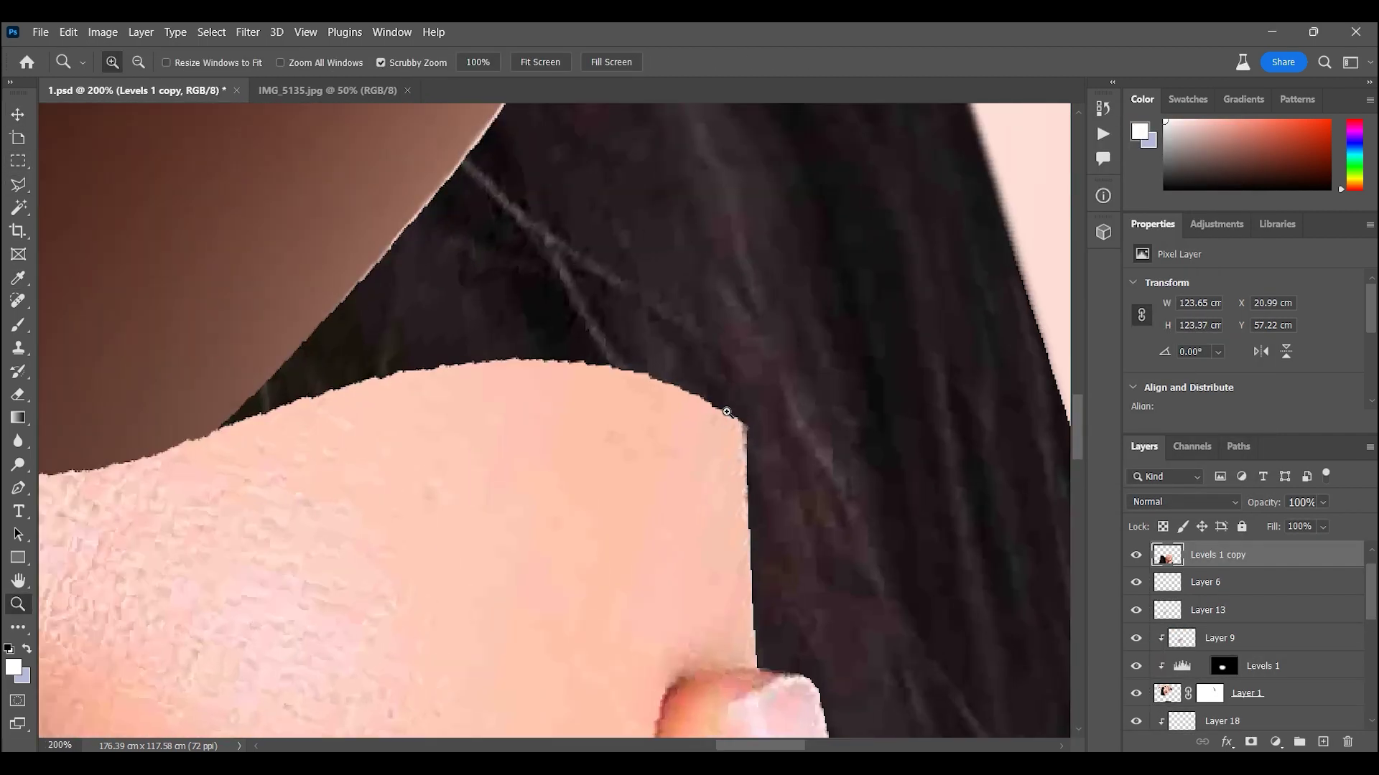
{"action": "left_click", "coordinate": [727, 412]}
{"action": "key", "text": "p"}
{"action": "left_click", "coordinate": [735, 420]}
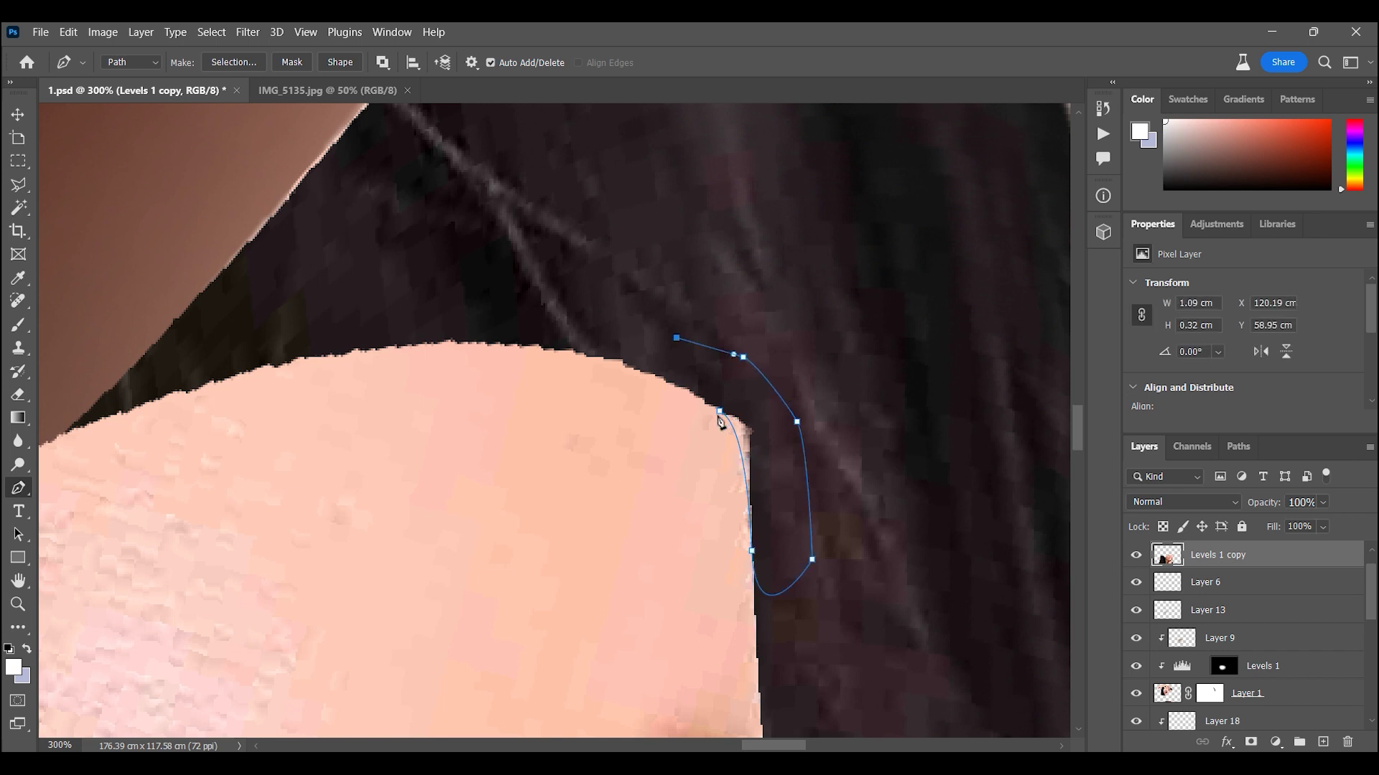
{"action": "left_click", "coordinate": [233, 61]}
{"action": "left_click", "coordinate": [780, 209]}
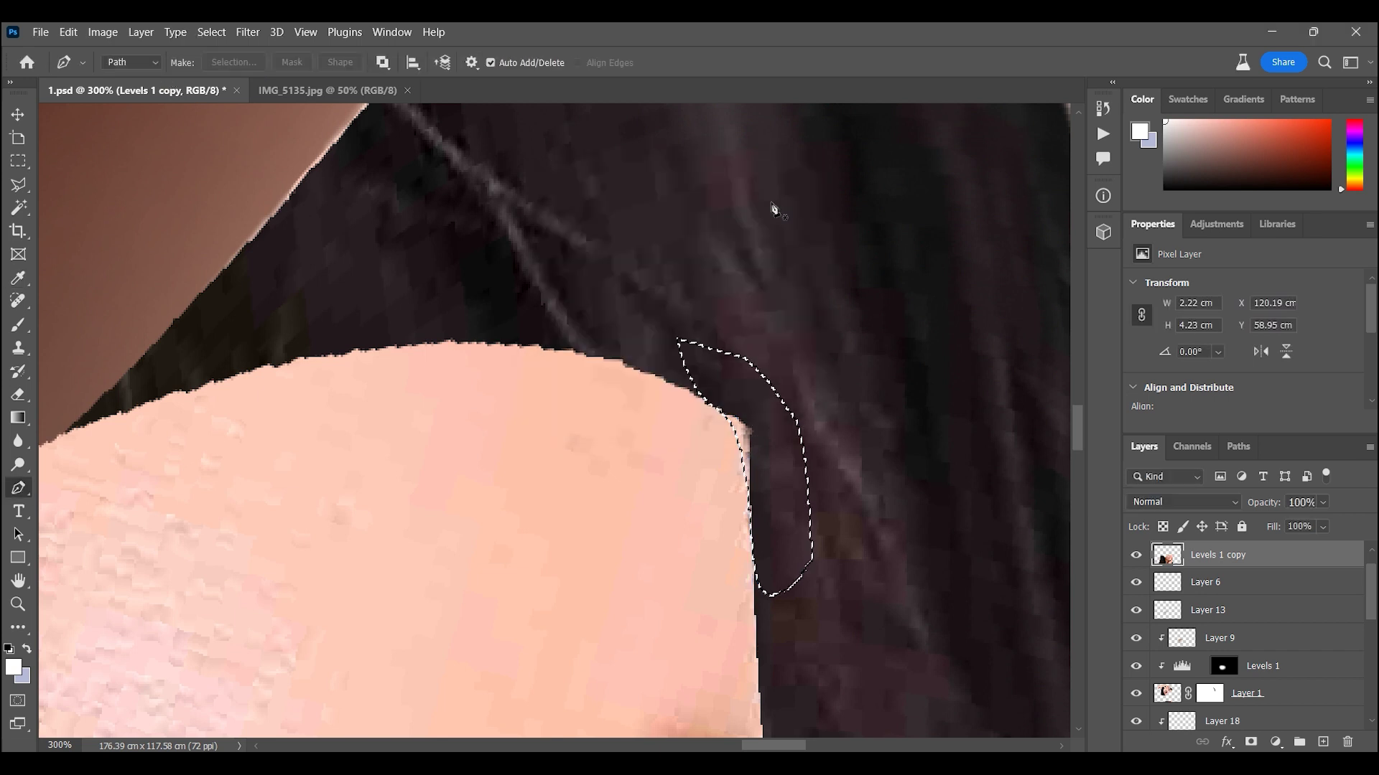
{"action": "left_click", "coordinate": [20, 165]}
{"action": "key", "text": "ctrl+d"}
{"action": "key", "text": "z"}
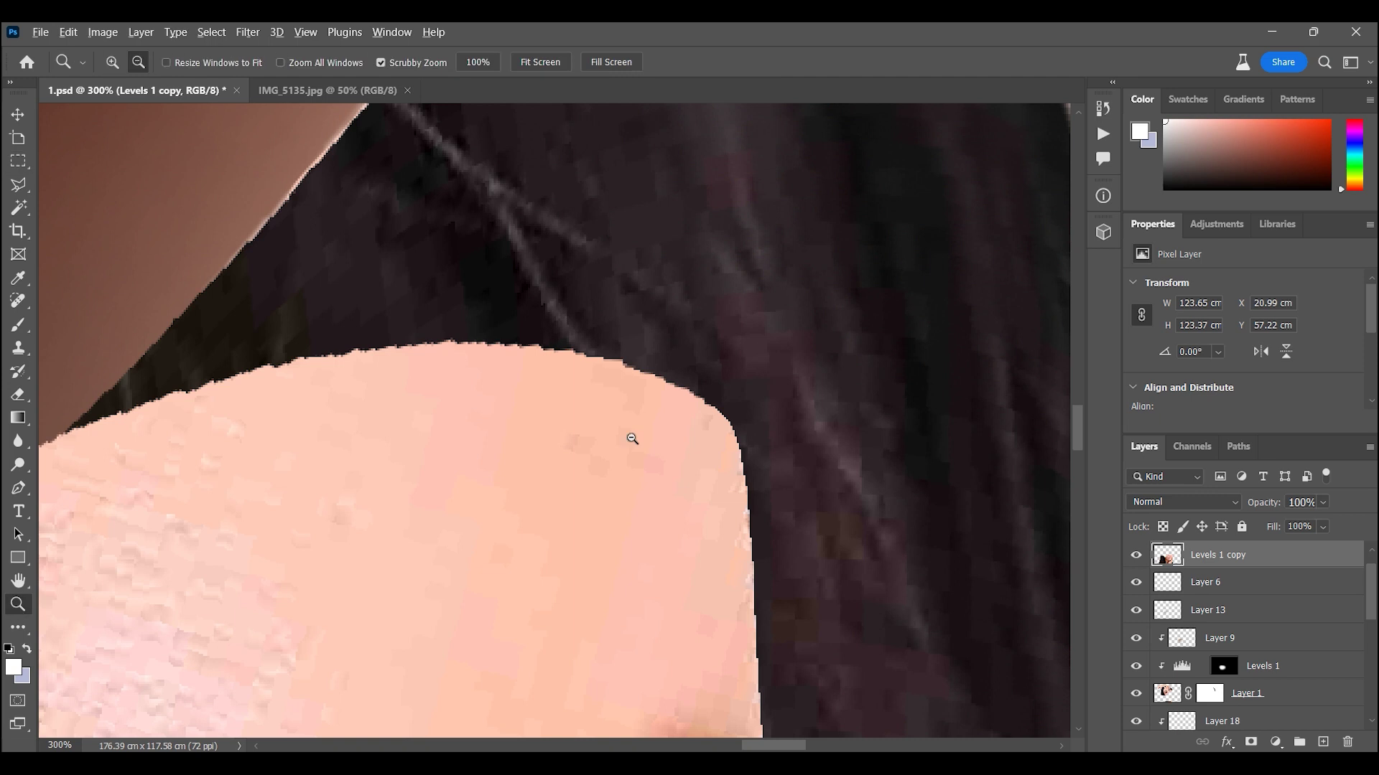
{"action": "left_click", "coordinate": [631, 441], "text": "alt"}
{"action": "left_click", "coordinate": [790, 381], "text": "alt"}
Add a clipped layer and brush soft shading along the cheek's cut edge
{"action": "left_click", "coordinate": [1323, 741]}
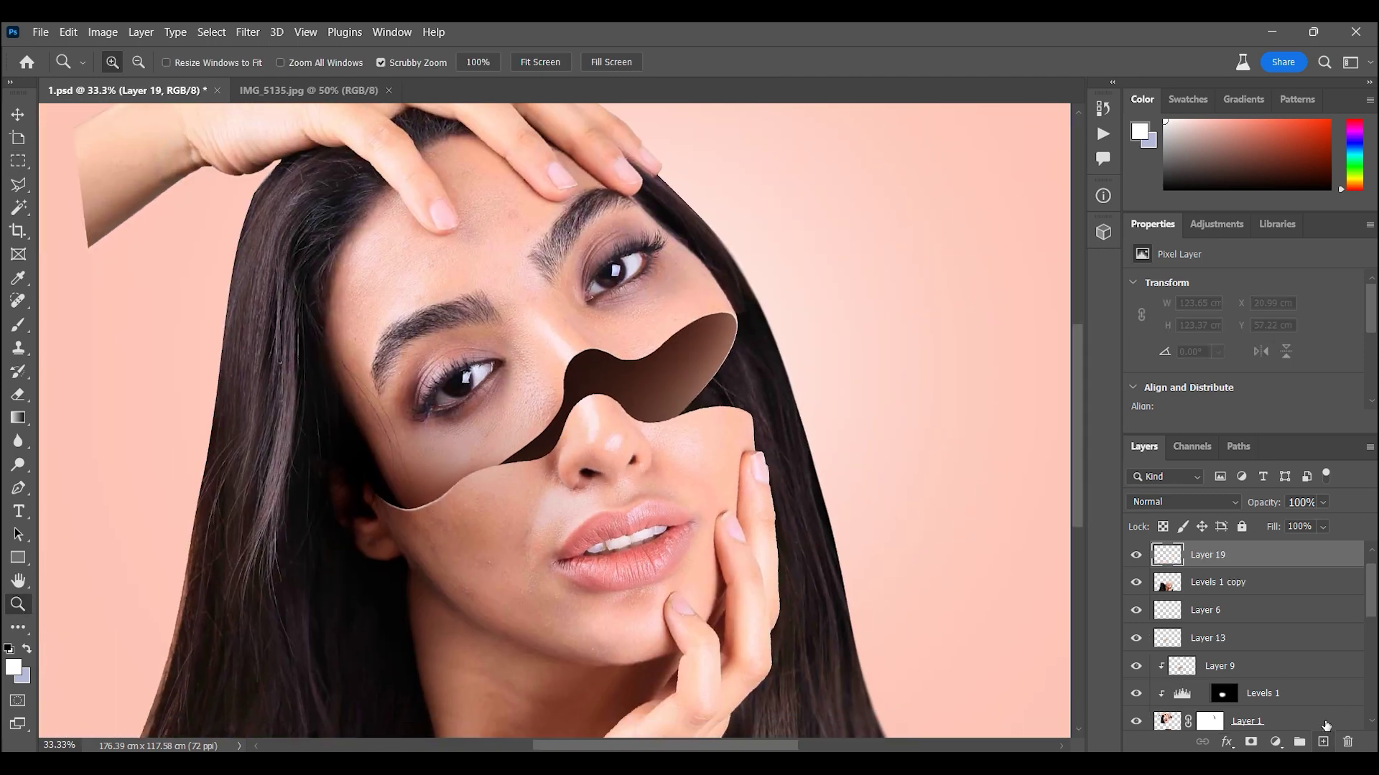
{"action": "left_click", "coordinate": [1271, 568], "text": "alt"}
{"action": "left_click_drag", "start_coordinate": [766, 408], "coordinate": [861, 408]}
{"action": "key", "text": "b"}
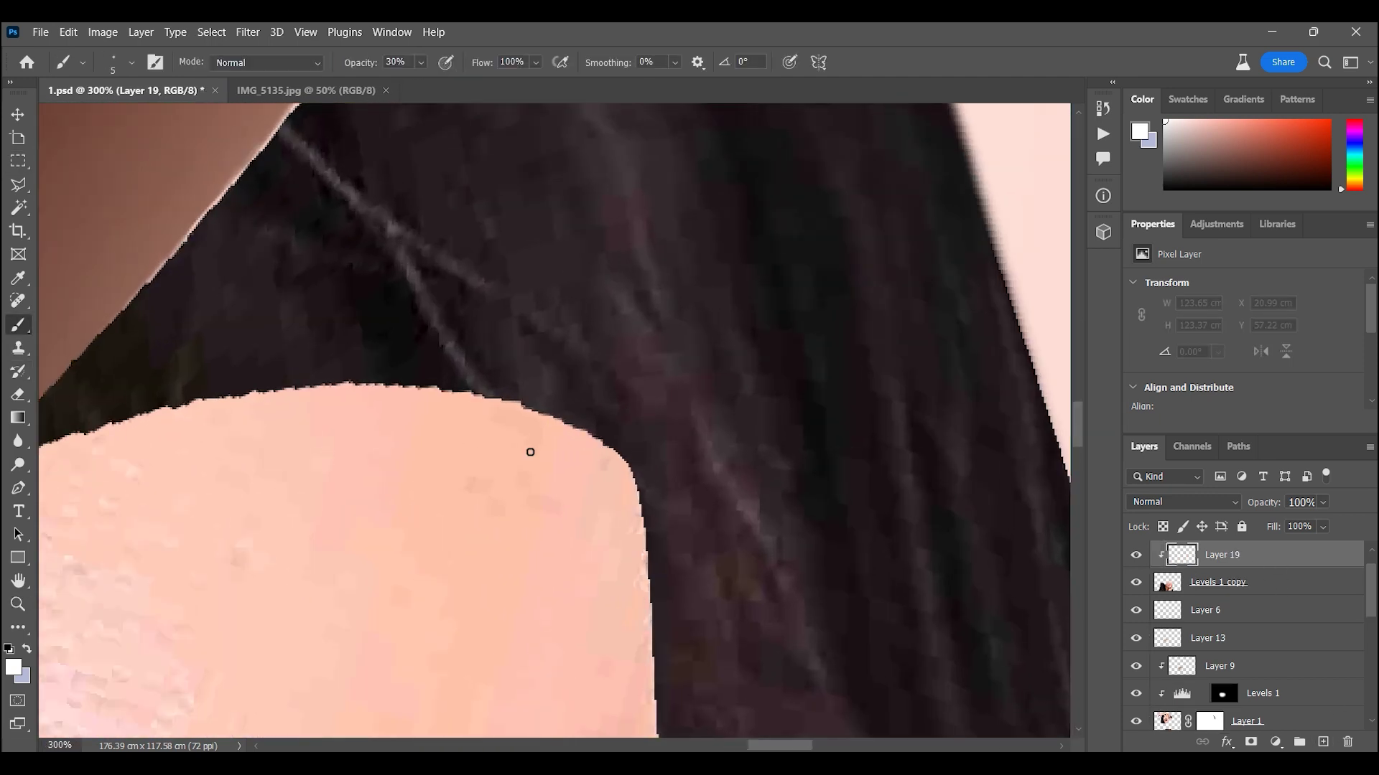
{"action": "key", "text": "bracketright"}
{"action": "key", "text": "bracketright"}
{"action": "key", "text": "bracketright"}
{"action": "left_click_drag", "start_coordinate": [608, 436], "coordinate": [636, 432]}
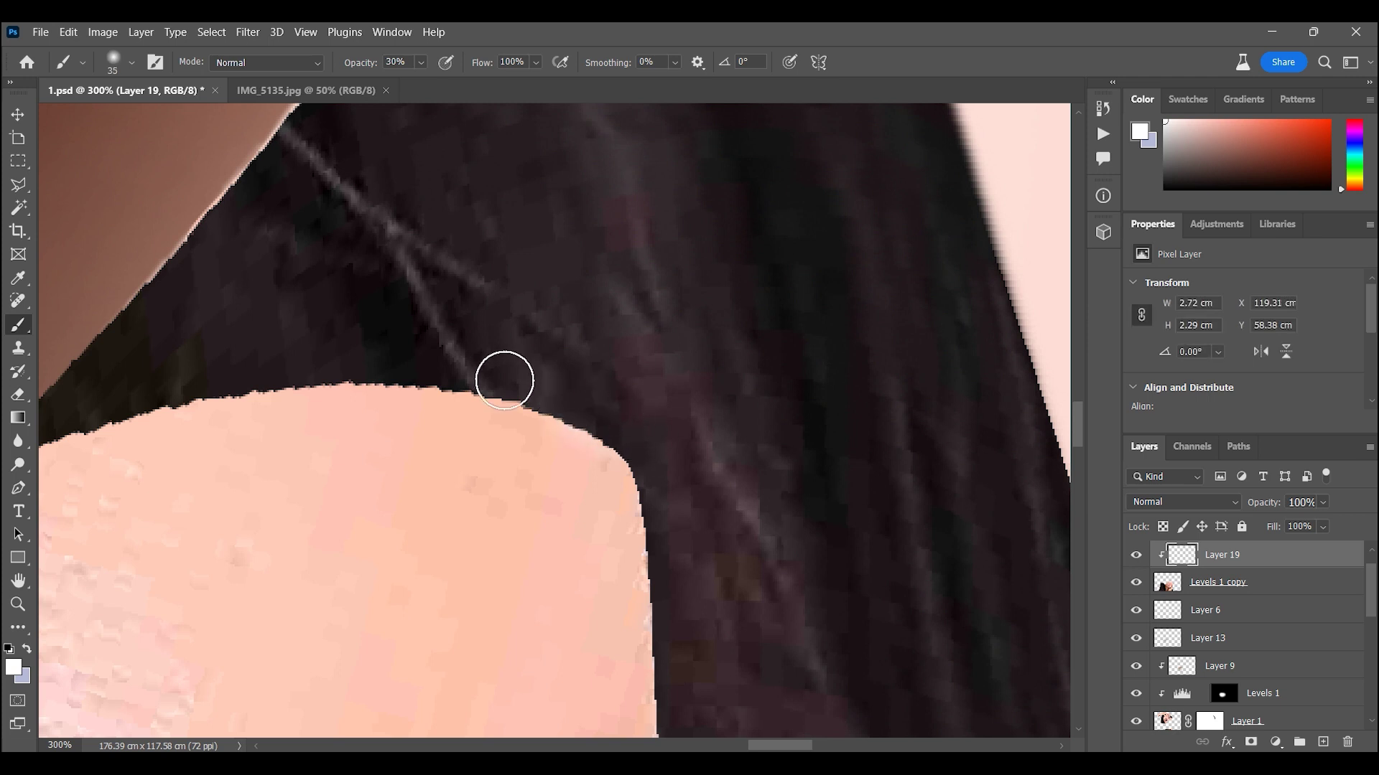
{"action": "key", "text": "bracketright"}
{"action": "key", "text": "bracketright"}
{"action": "key", "text": "bracketright"}
{"action": "left_click_drag", "start_coordinate": [751, 584], "coordinate": [826, 682]}
Blend the painted shading in Overlay mode at 55% opacity
{"action": "key", "text": "ctrl+0"}
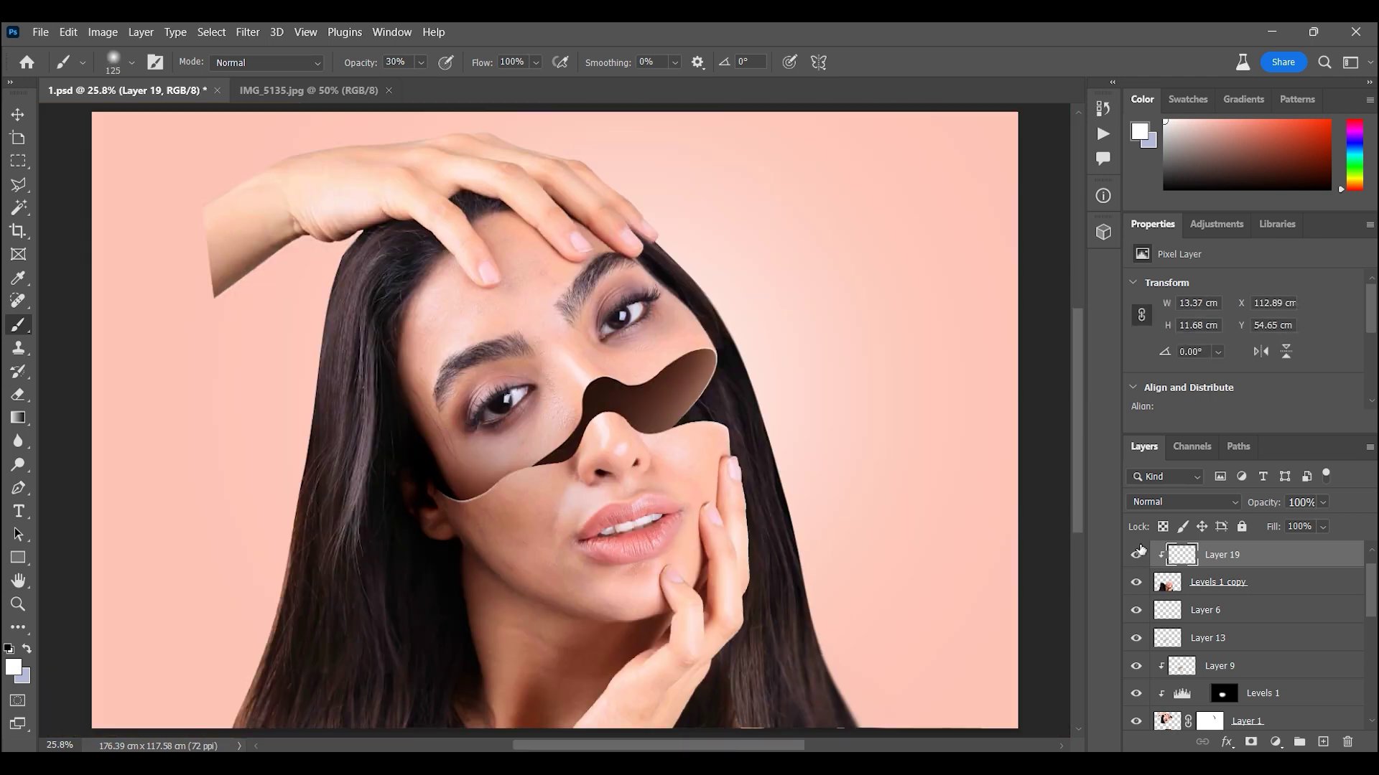
{"action": "left_click", "coordinate": [1169, 500]}
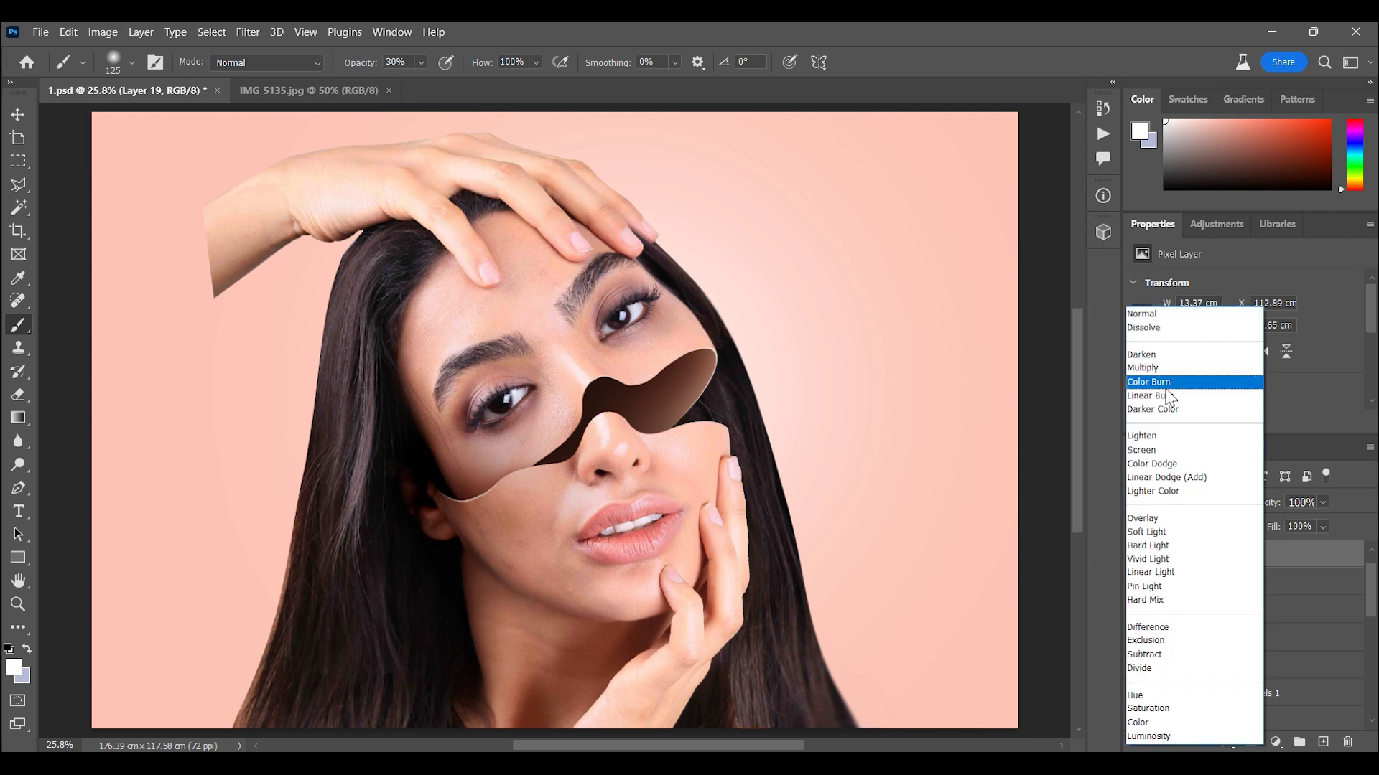
{"action": "left_click", "coordinate": [1160, 518]}
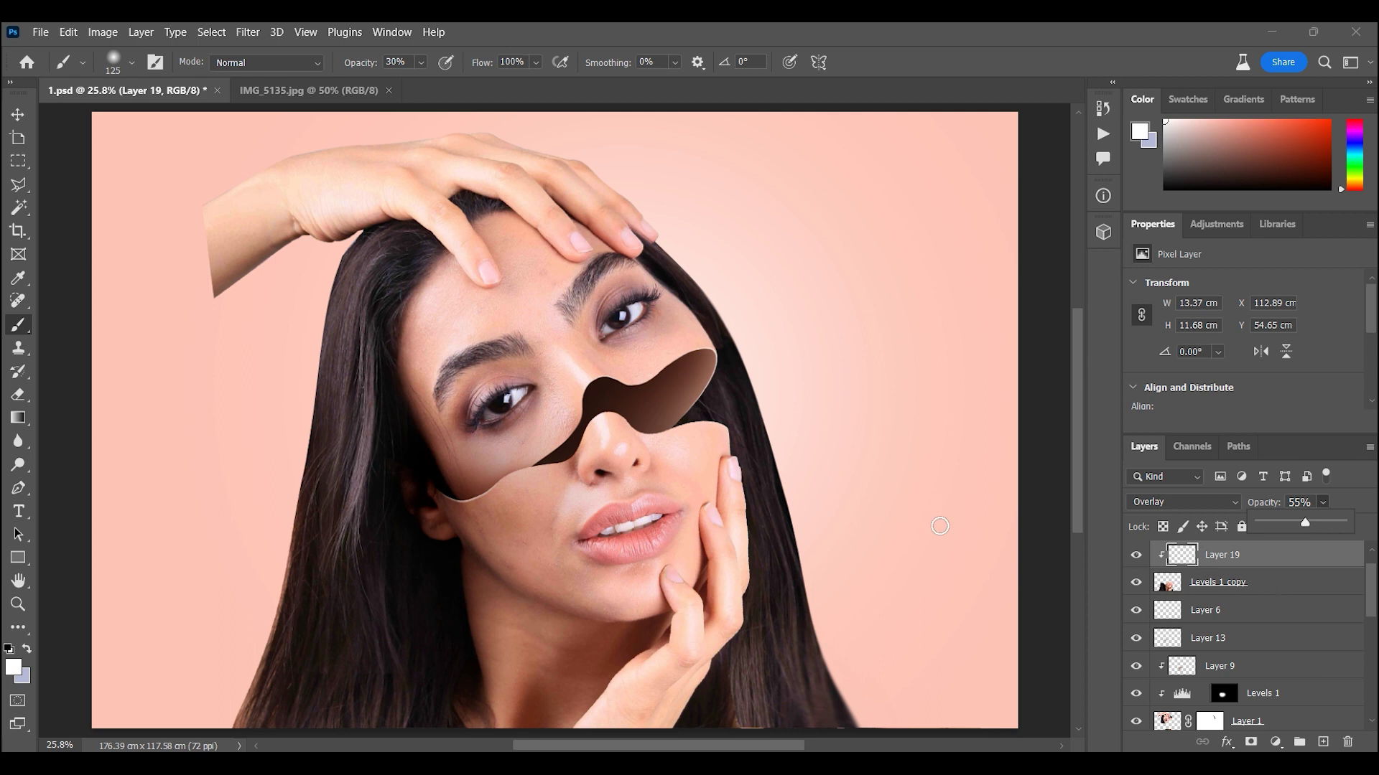
{"action": "left_click", "coordinate": [1172, 585]}
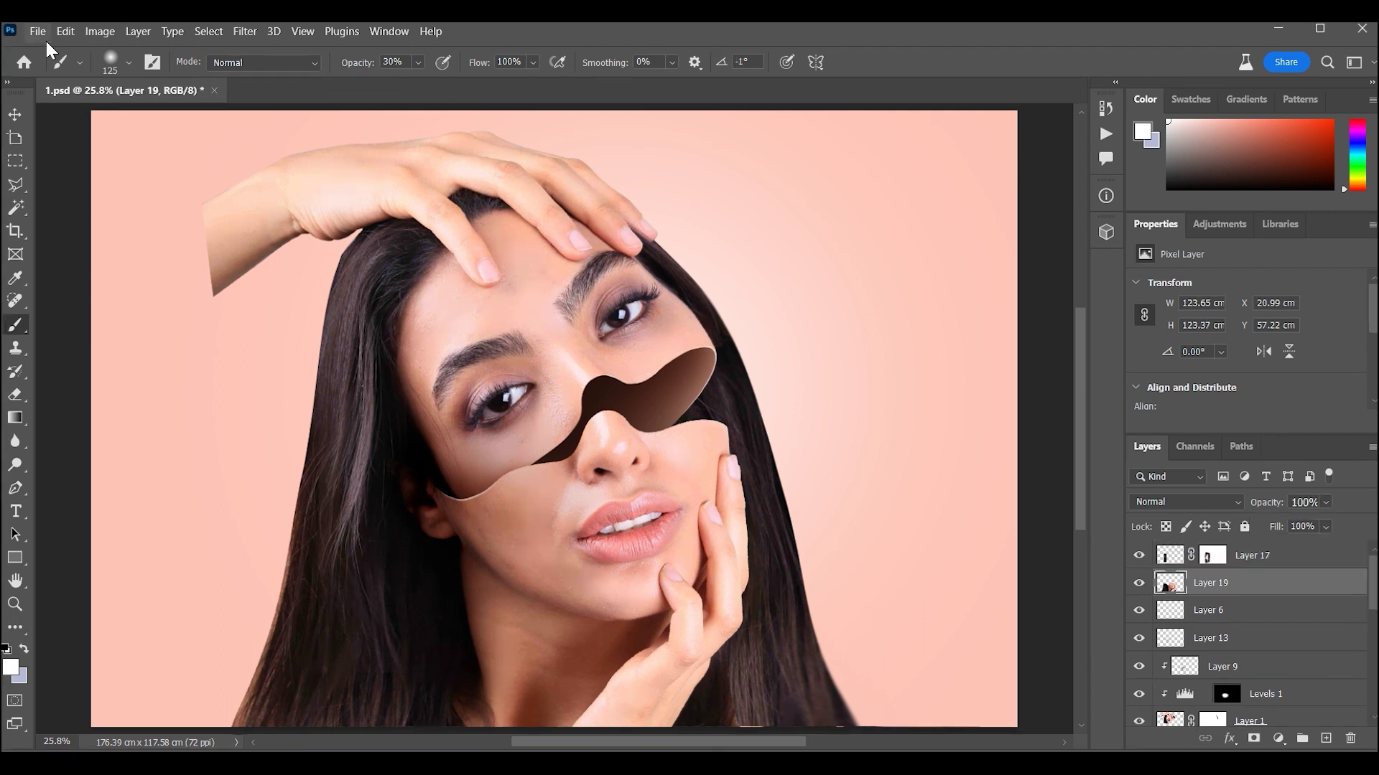
Open 3d-balloons-present-box.jpg and use Select Subject on the balloon cluster
{"action": "left_click", "coordinate": [37, 31]}
{"action": "left_click", "coordinate": [57, 68]}
{"action": "double_click", "coordinate": [344, 187]}
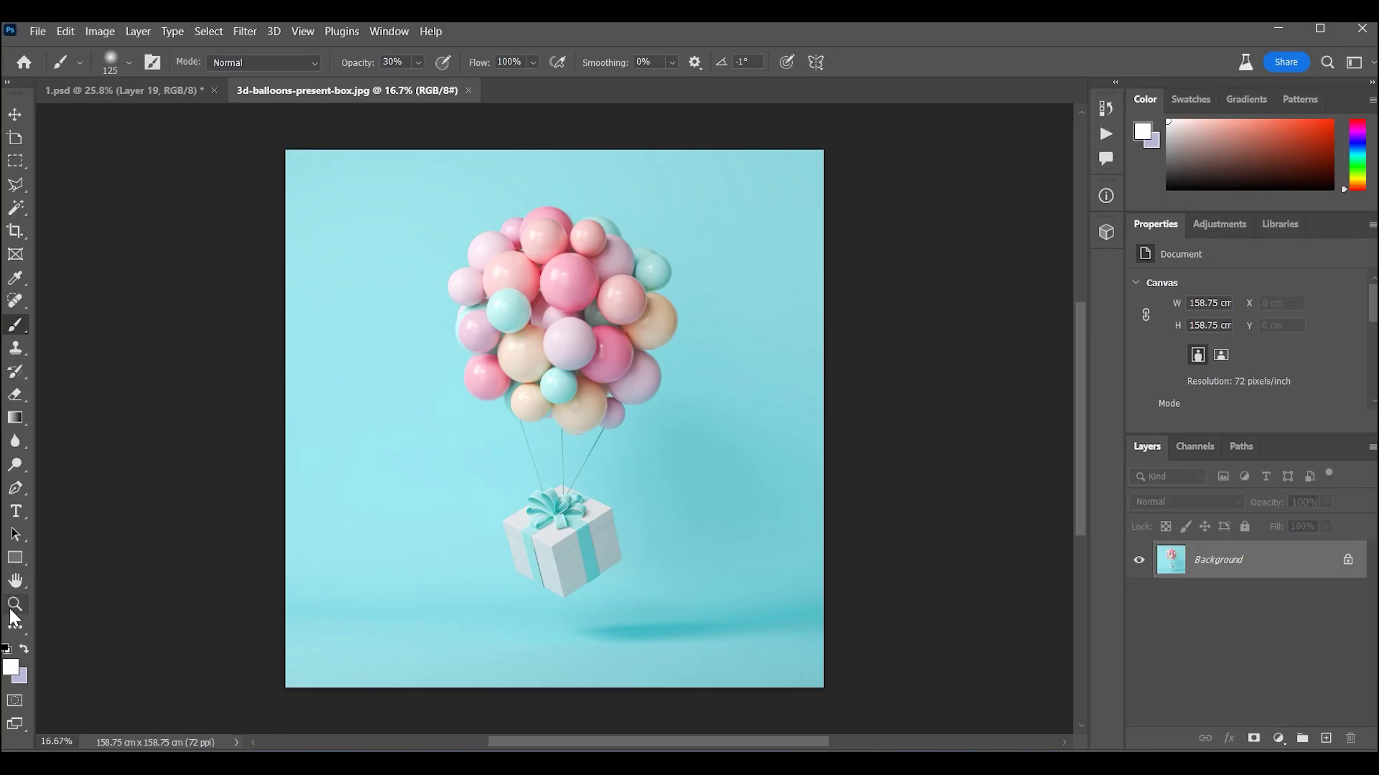
{"action": "left_click", "coordinate": [15, 605]}
{"action": "left_click", "coordinate": [559, 224]}
{"action": "left_click", "coordinate": [209, 32]}
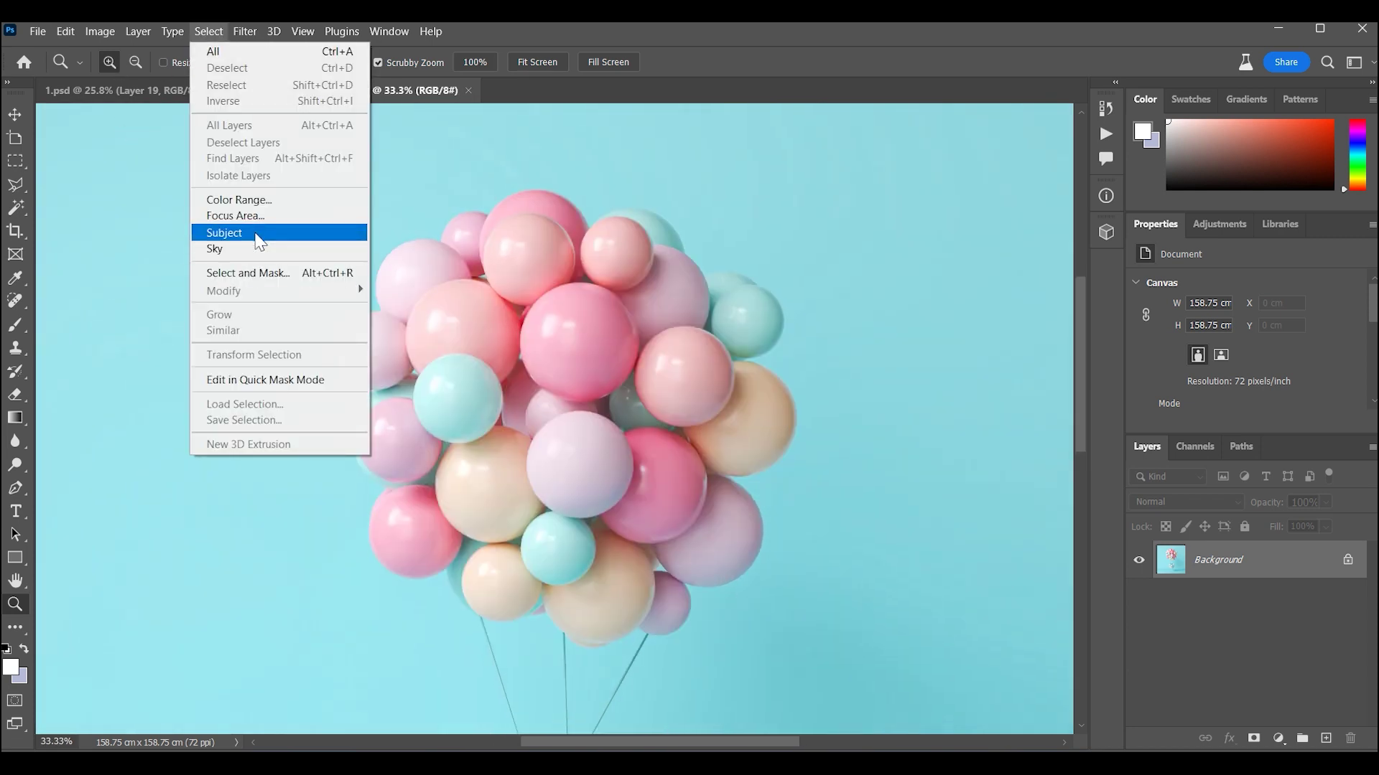
{"action": "left_click", "coordinate": [259, 234]}
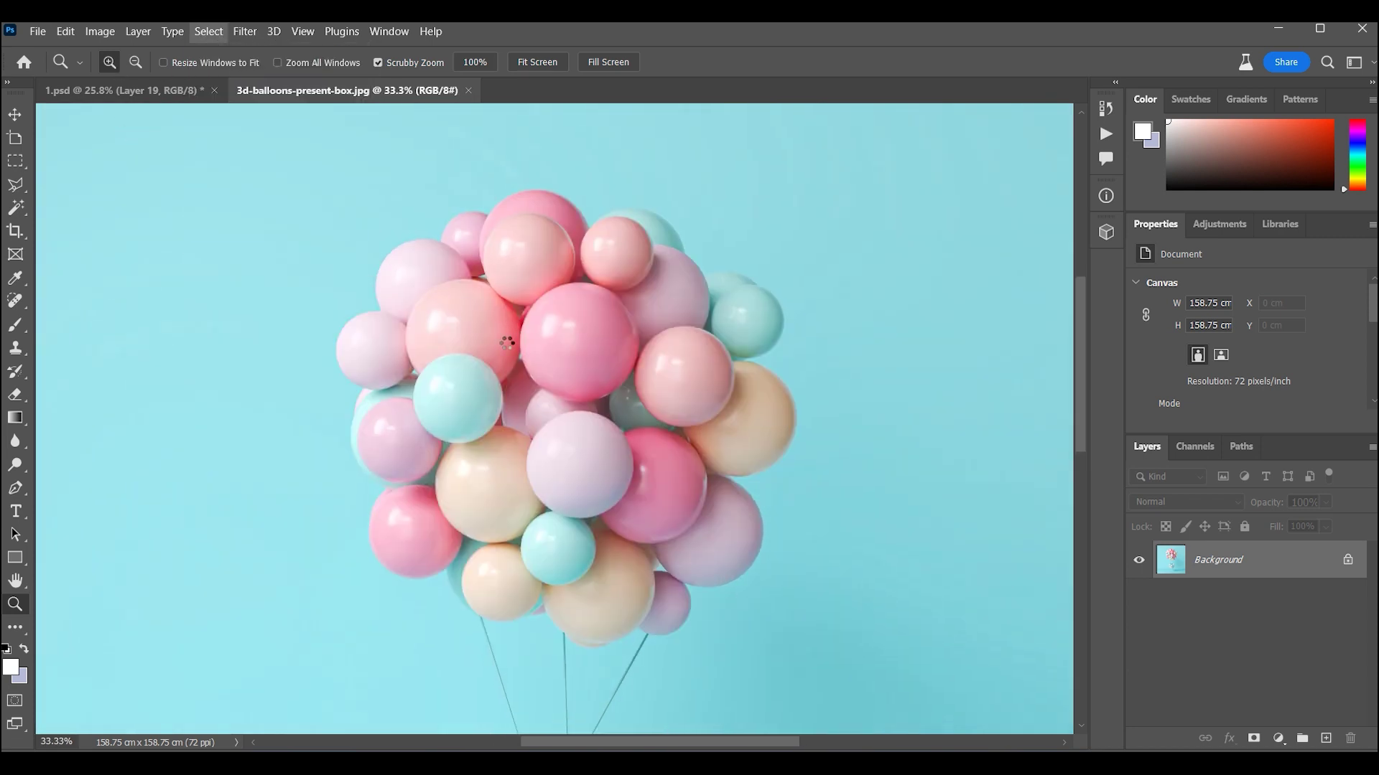
Lasso around the lower balloons to refine the selection
{"action": "key", "text": "m"}
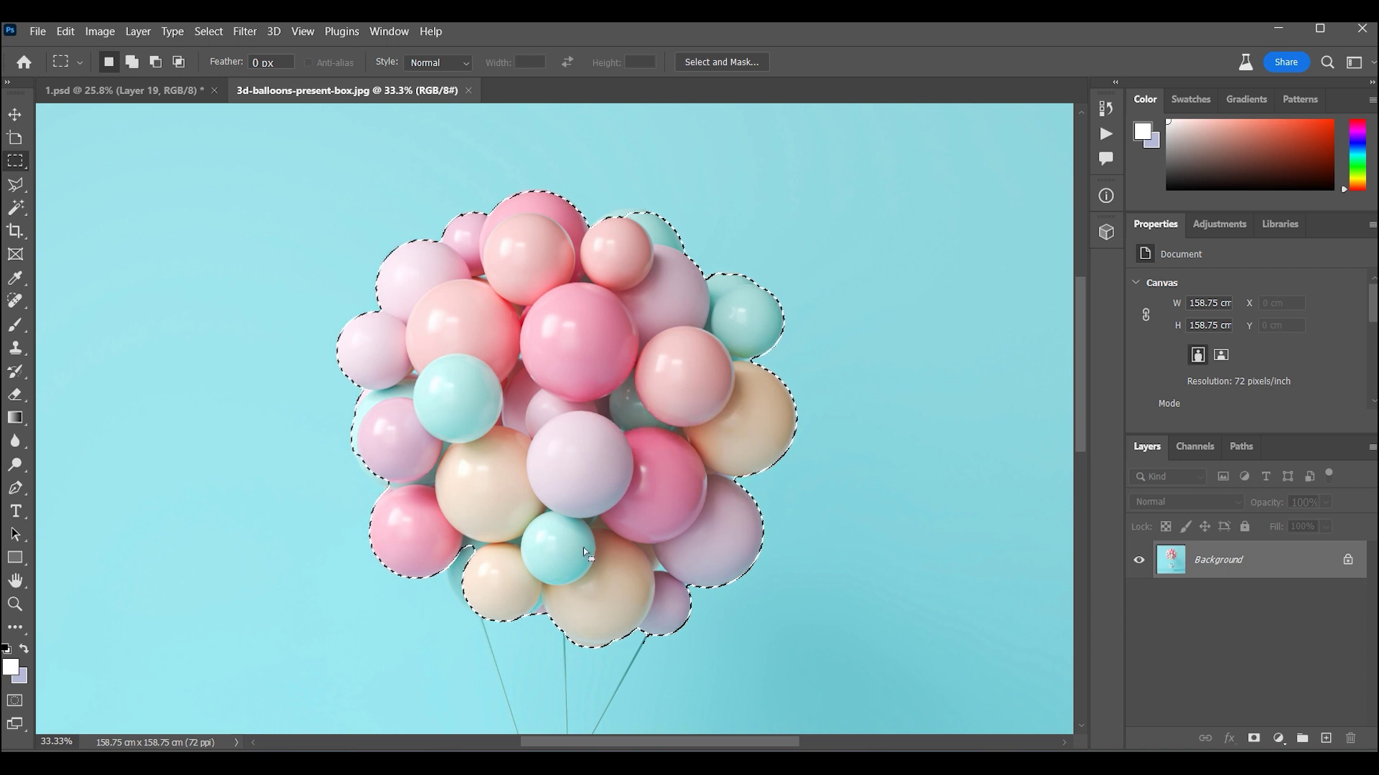
{"action": "scroll", "coordinate": [583, 547], "scroll_direction": "down", "scroll_amount": 3}
{"action": "key", "text": "l"}
{"action": "scroll", "coordinate": [495, 445], "scroll_direction": "up", "scroll_amount": 3}
{"action": "left_click", "coordinate": [345, 439]}
{"action": "left_click", "coordinate": [357, 494]}
{"action": "left_click", "coordinate": [410, 559]}
{"action": "left_click", "coordinate": [512, 554]}
{"action": "left_click", "coordinate": [601, 334]}
{"action": "double_click", "coordinate": [441, 261]}
Subtract the gift box from the balloon selection
{"action": "key", "text": "ctrl+0"}
{"action": "left_click", "coordinate": [492, 464]}
{"action": "left_click", "coordinate": [701, 557]}
{"action": "left_click", "coordinate": [400, 480]}
Paste the balloons into 1.psd as Layer 20 beneath Layer 19
{"action": "key", "text": "ctrl+BackSpace"}
{"action": "key", "text": "ctrl+d"}
{"action": "key", "text": "ctrl+v"}
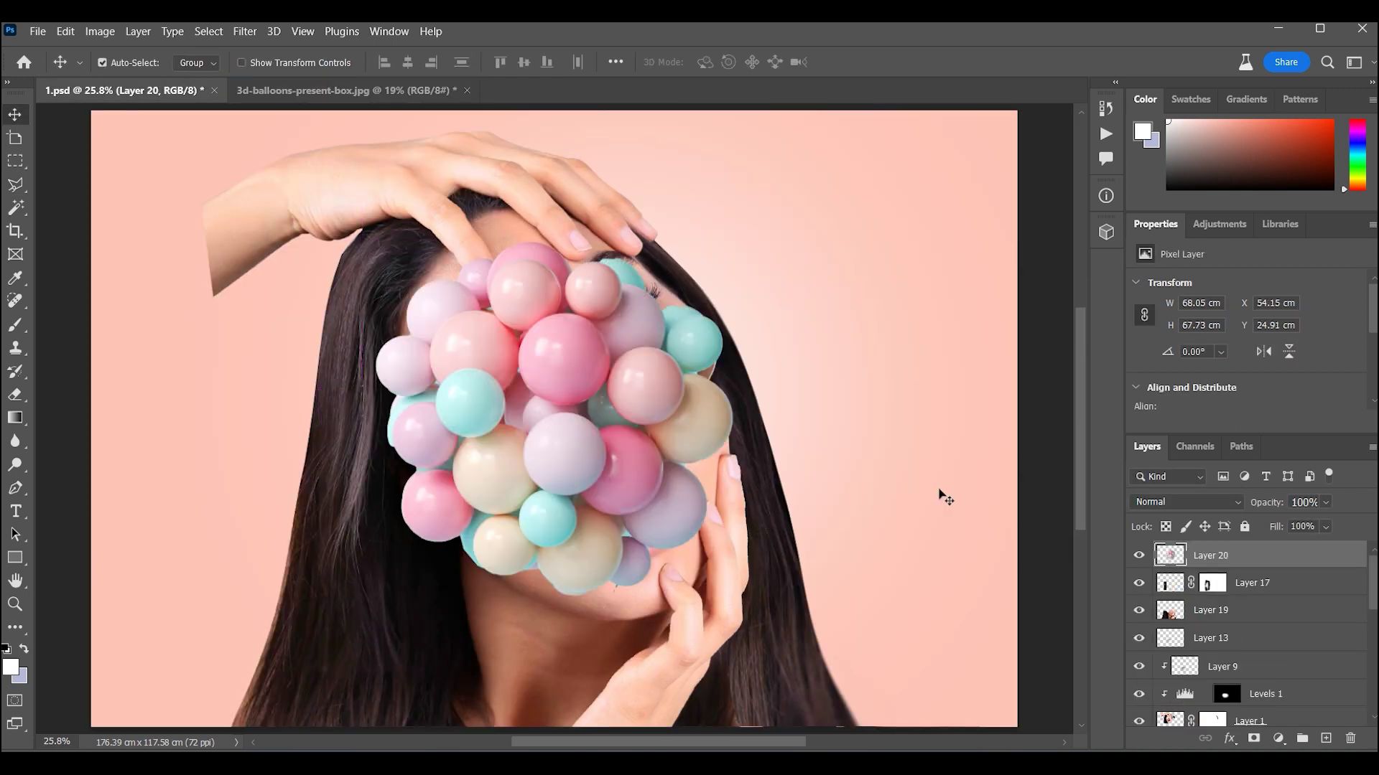
{"action": "left_click_drag", "start_coordinate": [1250, 560], "coordinate": [1254, 623]}
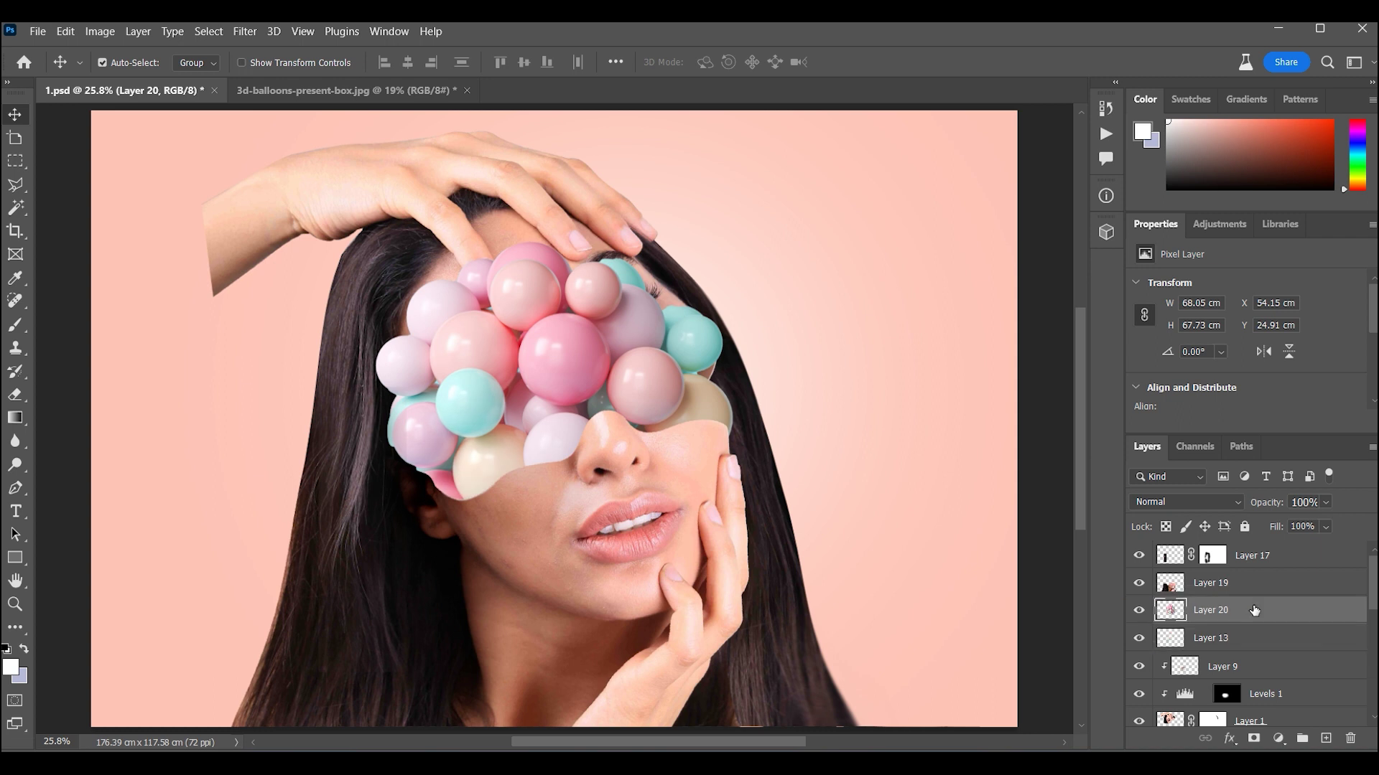
Scale the balloons to 37.36 × 37.22 cm, flip horizontally and fit them in the cavity
{"action": "key", "text": "ctrl+t"}
{"action": "left_click_drag", "start_coordinate": [375, 240], "coordinate": [488, 330]}
{"action": "right_click", "coordinate": [629, 402]}
{"action": "left_click", "coordinate": [635, 378]}
{"action": "left_click_drag", "start_coordinate": [633, 393], "coordinate": [648, 396]}
{"action": "key", "text": "Return"}
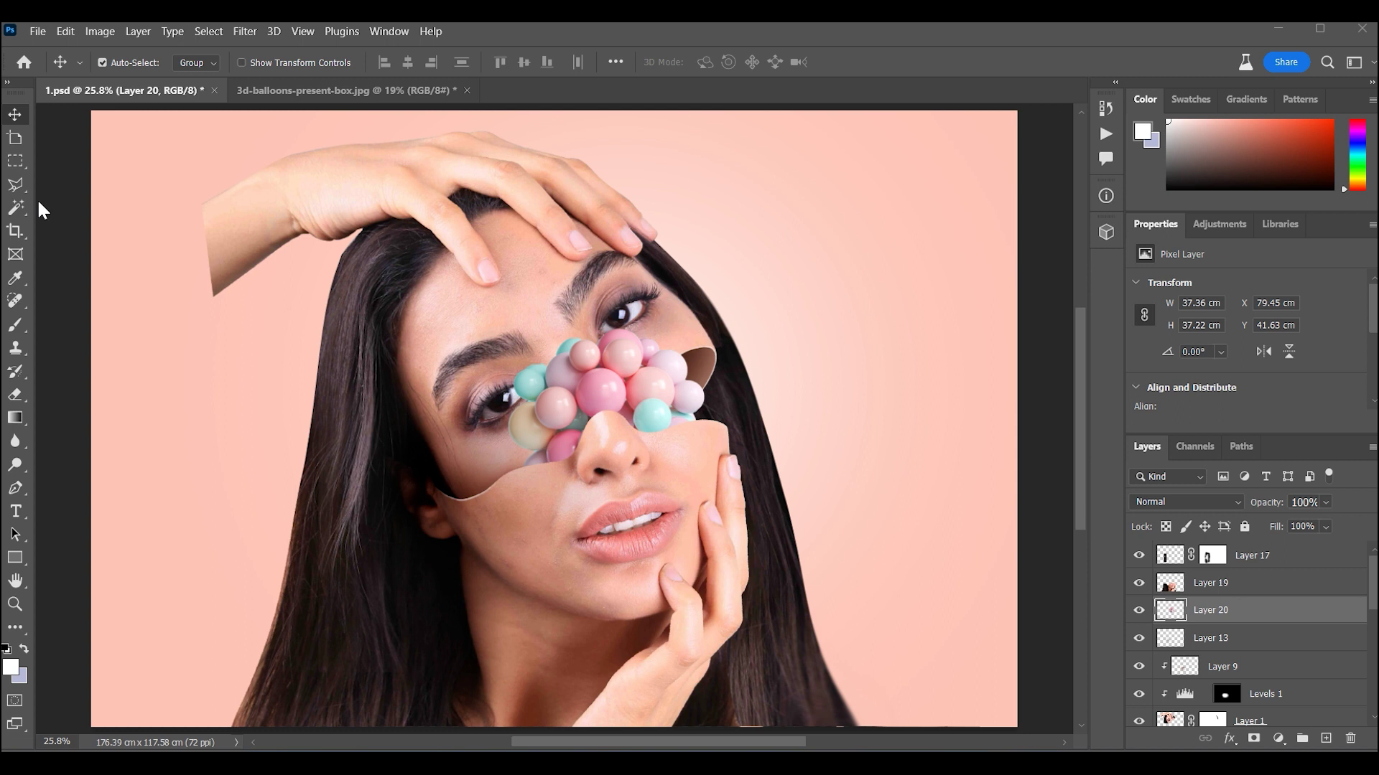
Move the balloons layer (Layer 20) beneath Layer 1
{"action": "left_click", "coordinate": [670, 336]}
{"action": "left_click", "coordinate": [1171, 713], "text": "ctrl"}
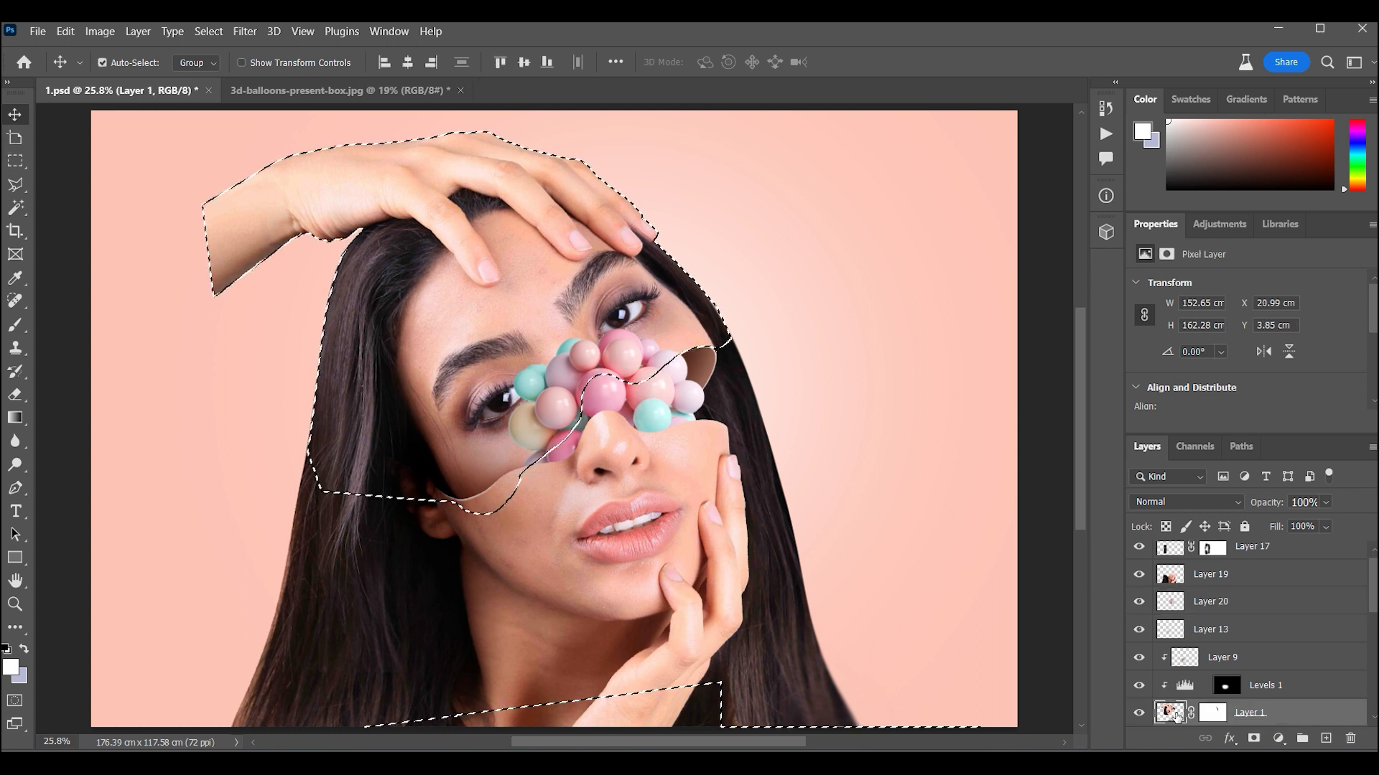
{"action": "left_click", "coordinate": [1220, 602]}
{"action": "key", "text": "m"}
{"action": "key", "text": "ctrl+d"}
{"action": "left_click_drag", "start_coordinate": [1214, 602], "coordinate": [1220, 718]}
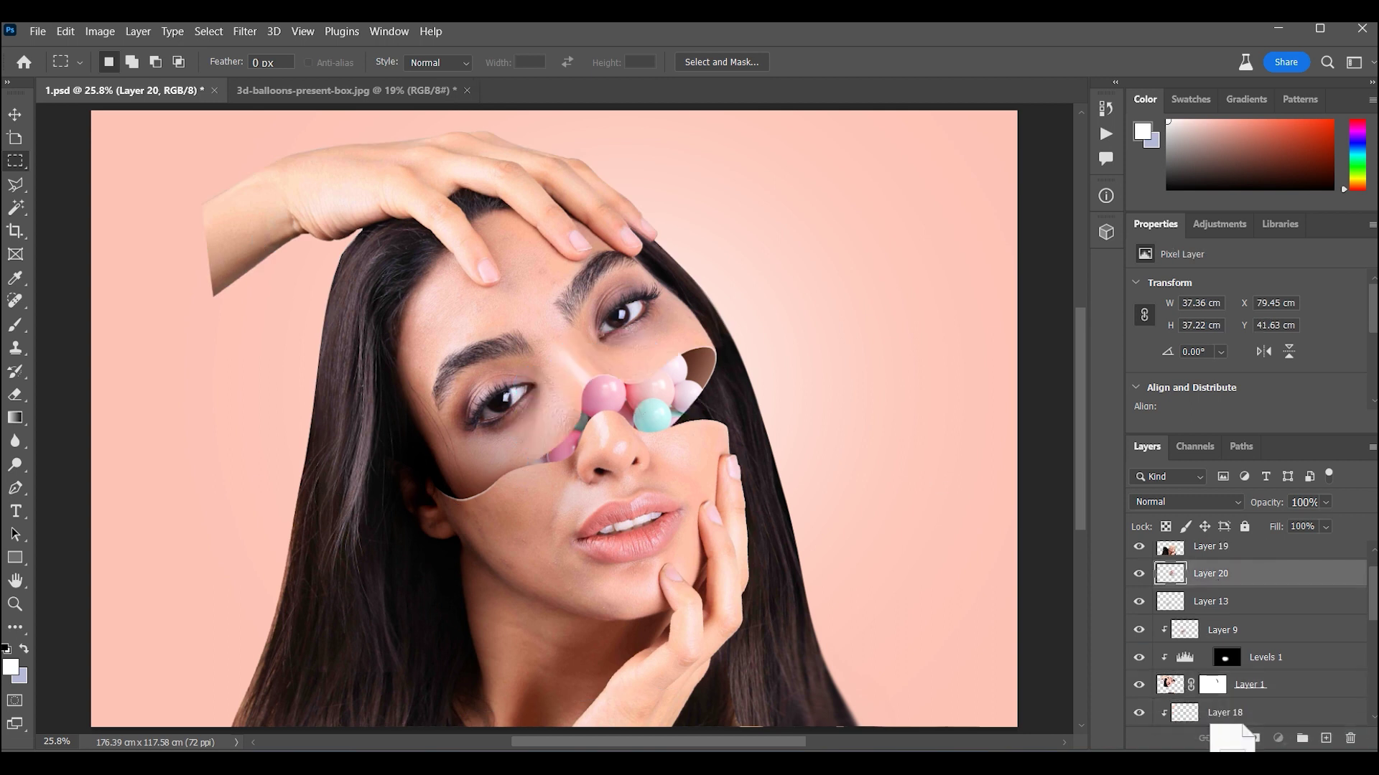
Rotate and scale the balloons so they fill the opened face cavity
{"action": "key", "text": "z"}
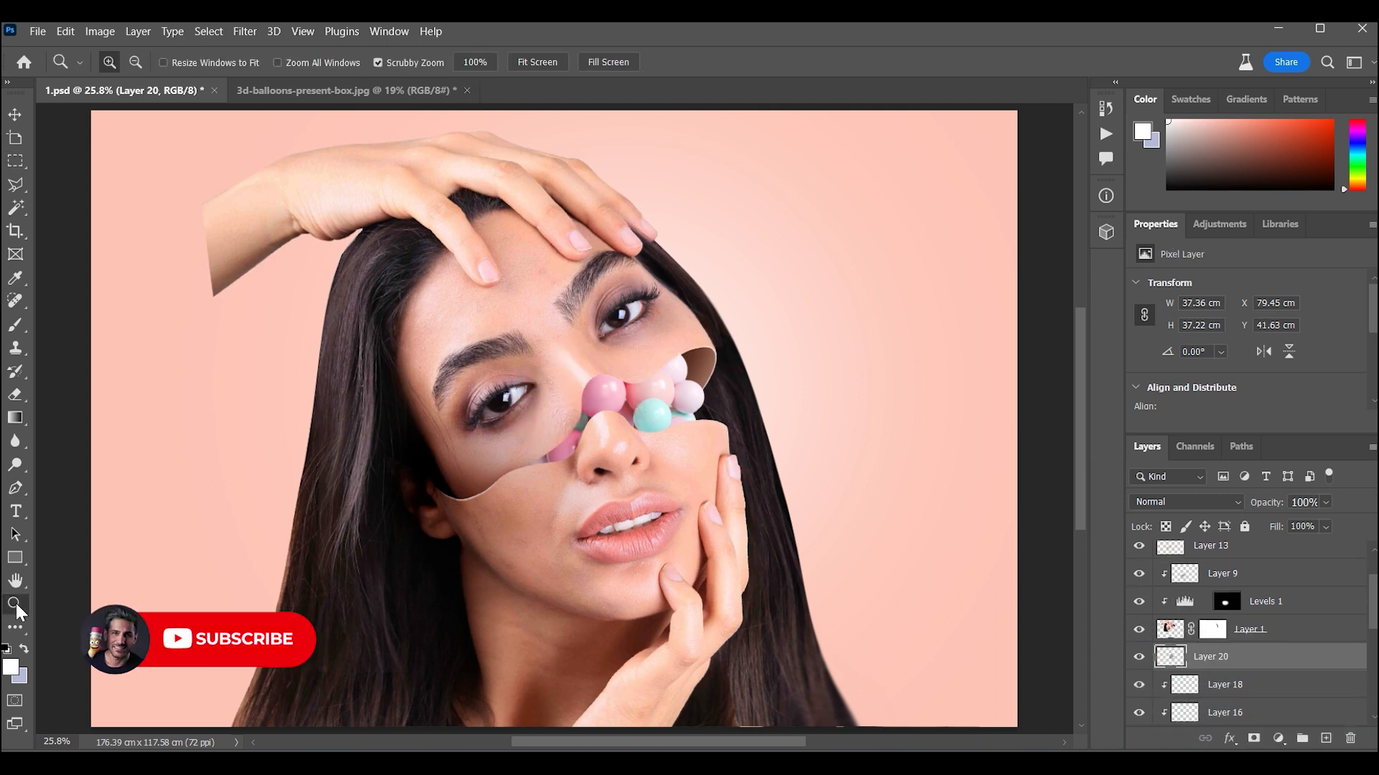
{"action": "left_click", "coordinate": [716, 403]}
{"action": "key", "text": "ctrl+t"}
{"action": "mouse_move", "coordinate": [754, 352]}
{"action": "left_mouse_down"}
{"action": "mouse_move", "coordinate": [762, 371]}
{"action": "mouse_move", "coordinate": [757, 338]}
{"action": "left_mouse_up"}
{"action": "left_click_drag", "start_coordinate": [527, 295], "coordinate": [560, 316]}
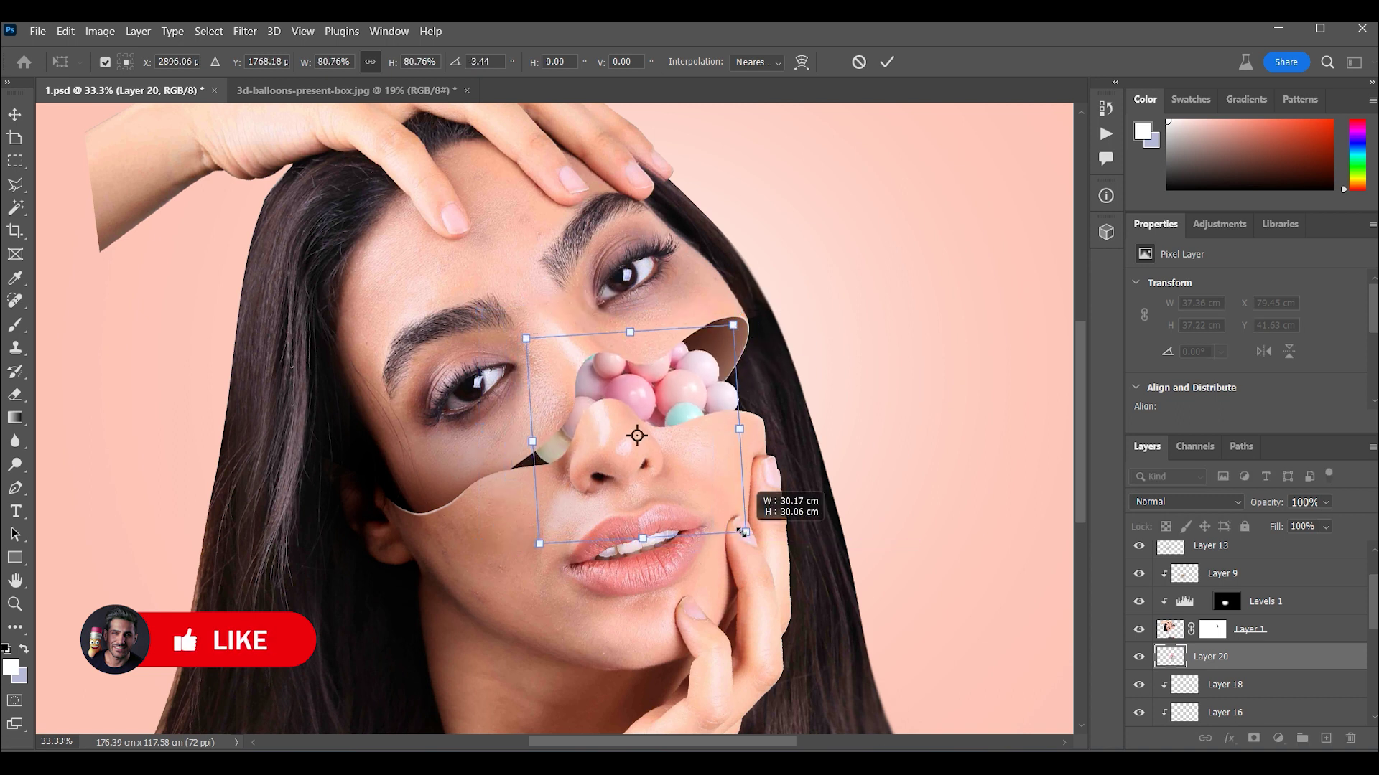
{"action": "left_click_drag", "start_coordinate": [783, 506], "coordinate": [754, 498]}
{"action": "mouse_move", "coordinate": [555, 342]}
{"action": "left_mouse_down"}
{"action": "mouse_move", "coordinate": [682, 388]}
{"action": "mouse_move", "coordinate": [735, 456]}
{"action": "left_mouse_up"}
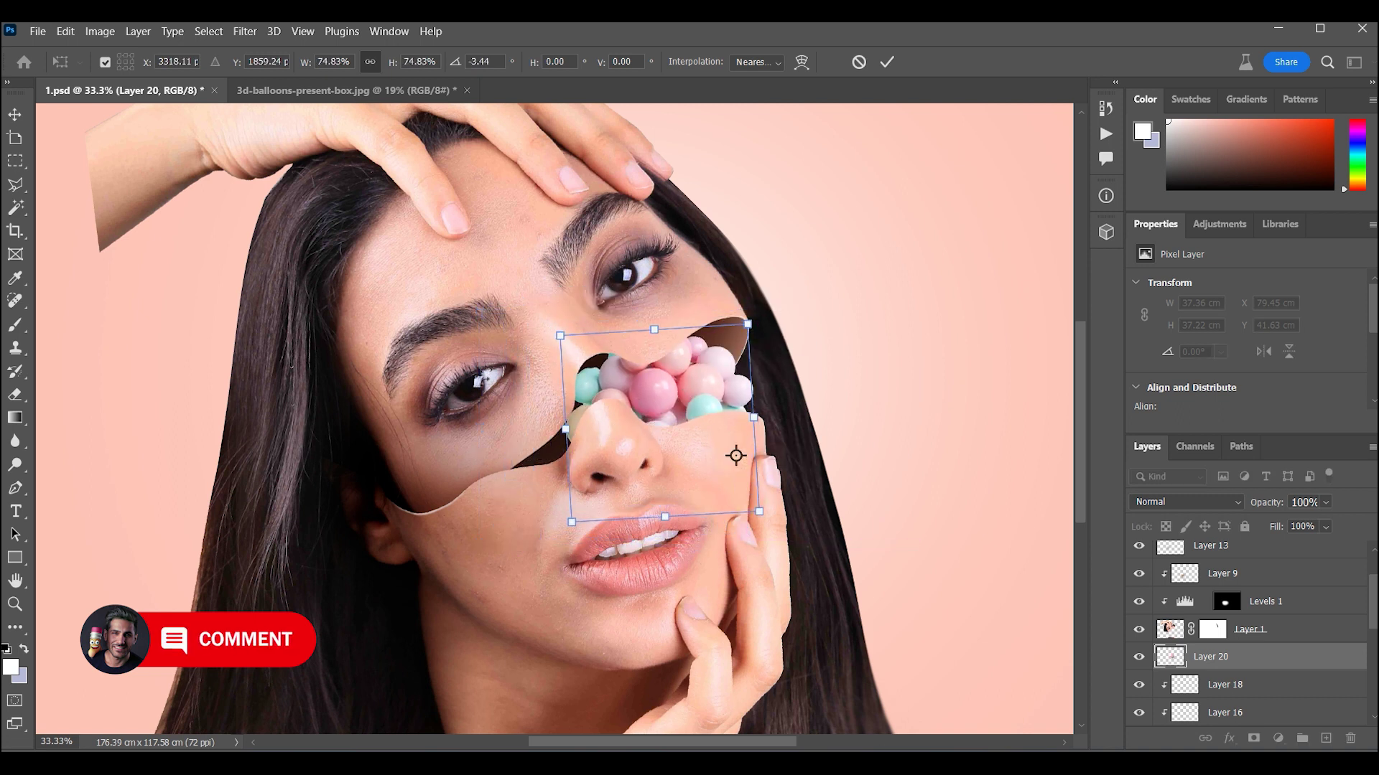
{"action": "left_click_drag", "start_coordinate": [560, 327], "coordinate": [532, 313]}
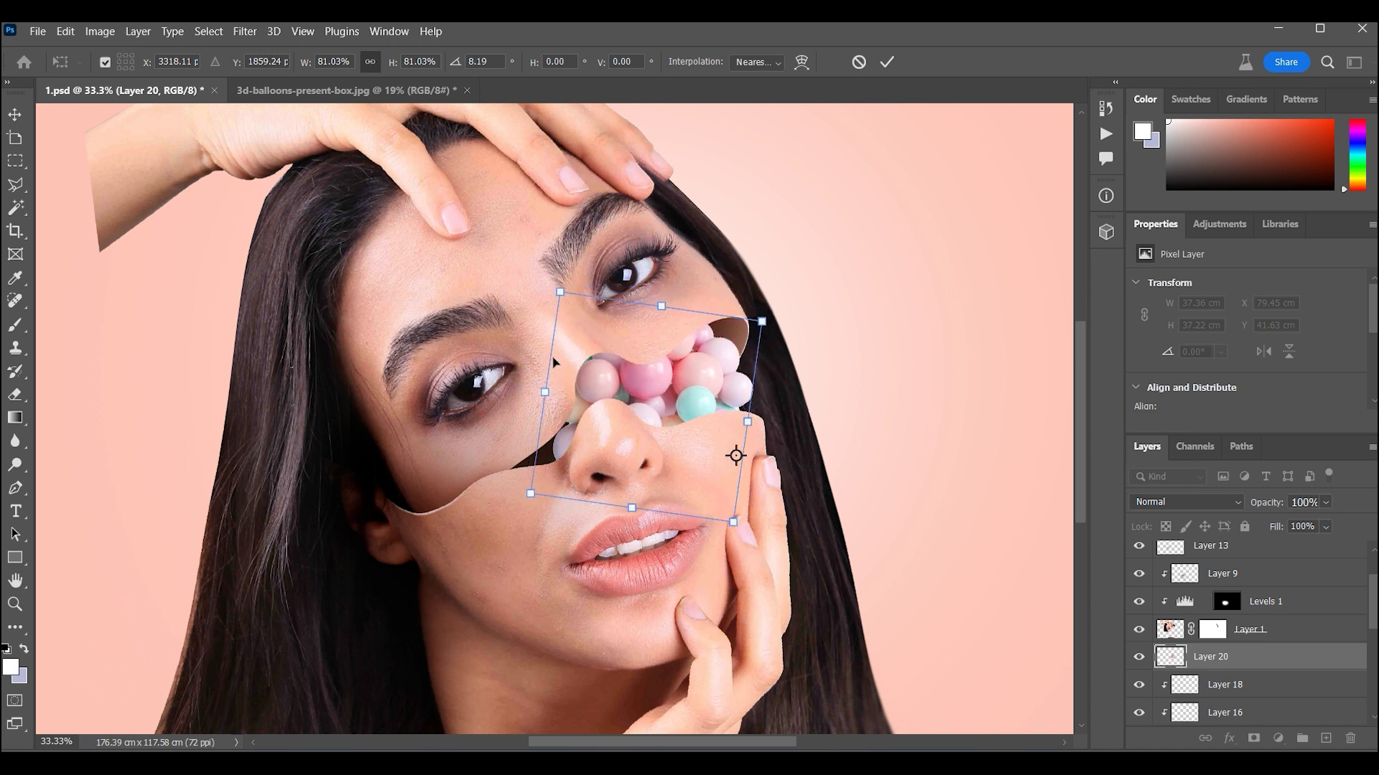
{"action": "key", "text": "Return"}
{"action": "key", "text": "z"}
{"action": "scroll", "coordinate": [615, 330], "scroll_direction": "down", "scroll_amount": 2}
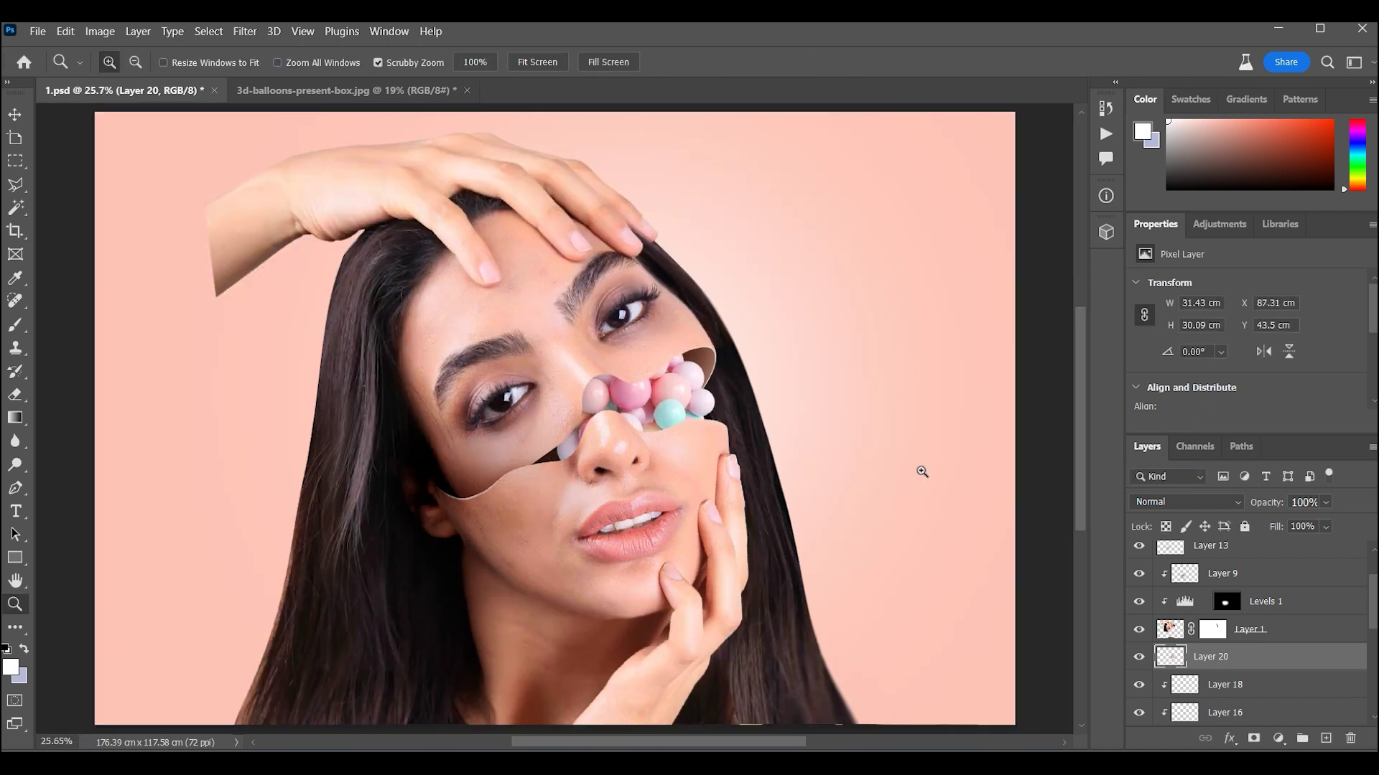
Darken the balloons' Levels midtone to about 0.40 and add a new layer above them
{"action": "left_click", "coordinate": [1139, 656]}
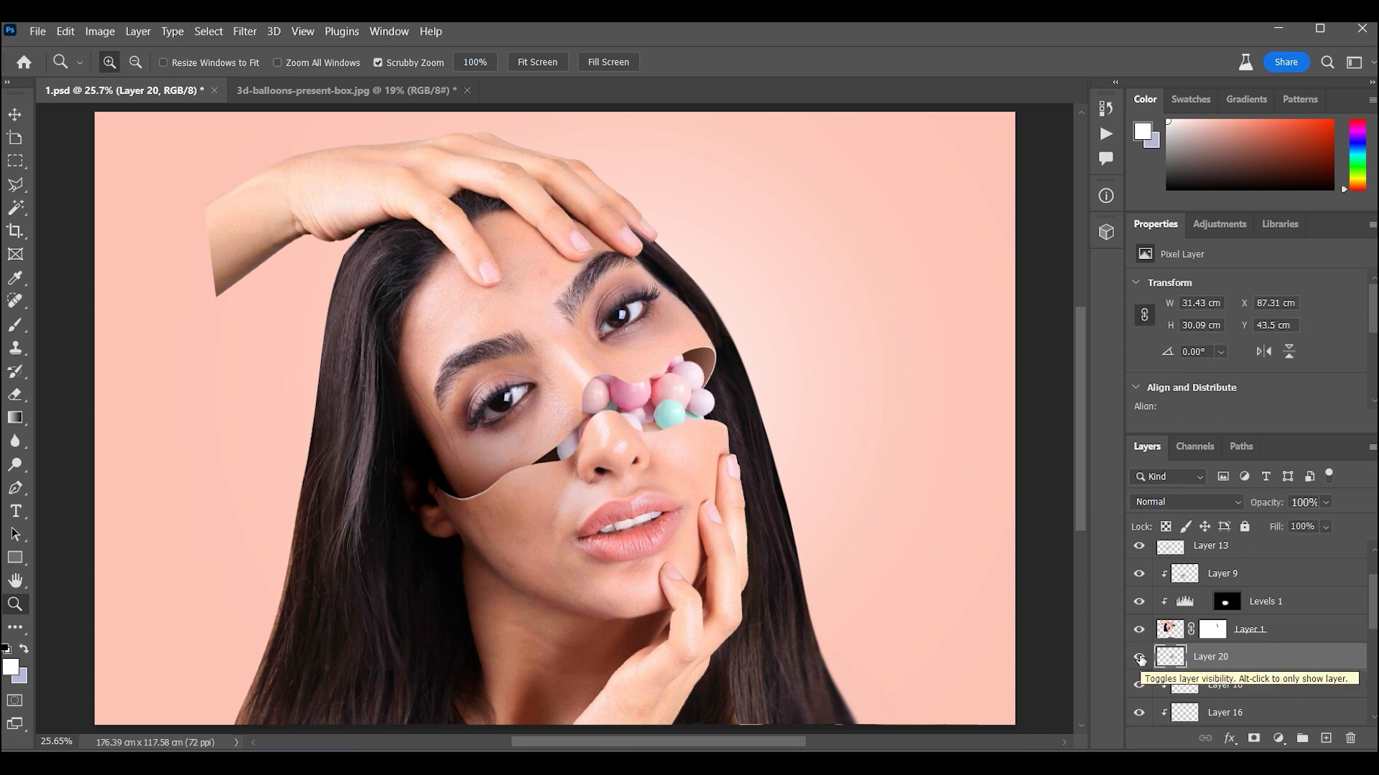
{"action": "key", "text": "ctrl+l"}
{"action": "left_click_drag", "start_coordinate": [1004, 340], "coordinate": [1068, 340]}
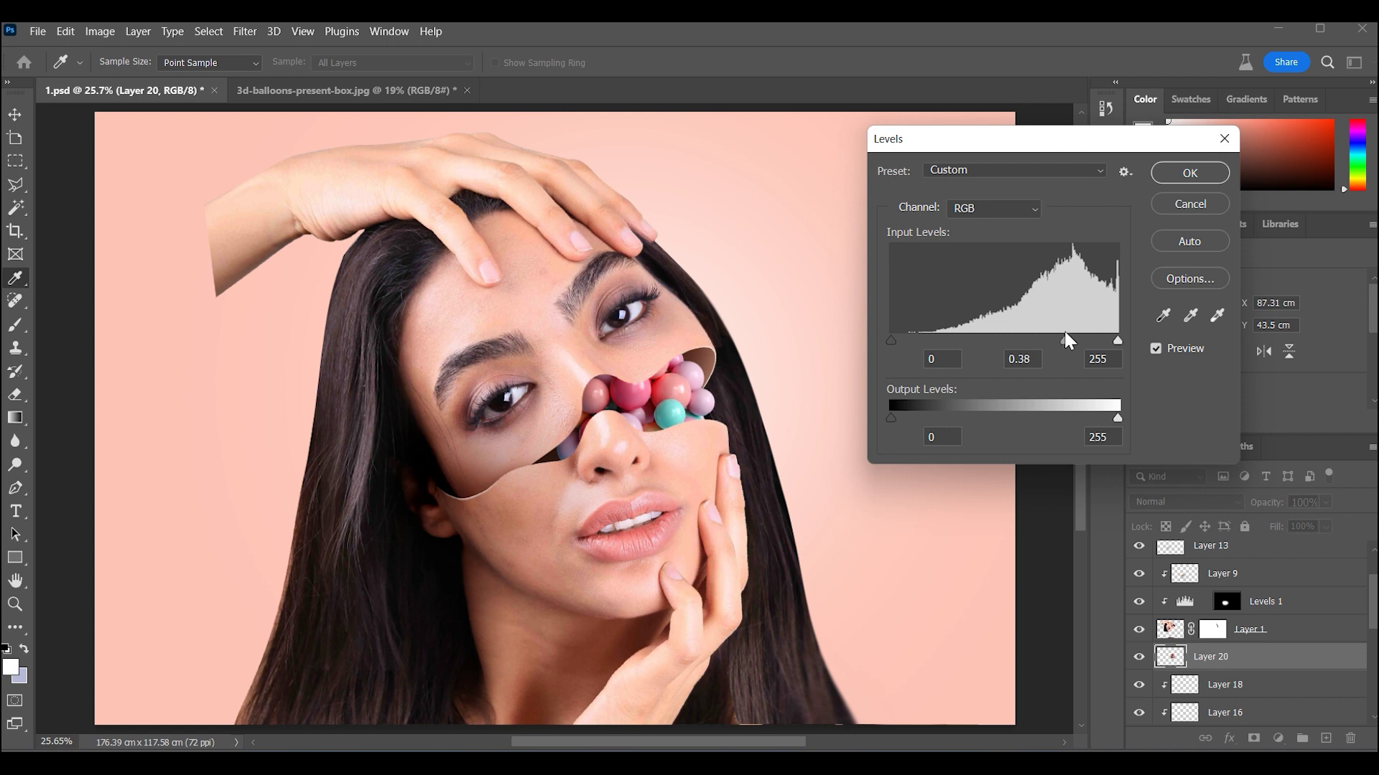
{"action": "left_click", "coordinate": [1063, 335]}
{"action": "left_click", "coordinate": [1190, 173]}
{"action": "key", "text": "z"}
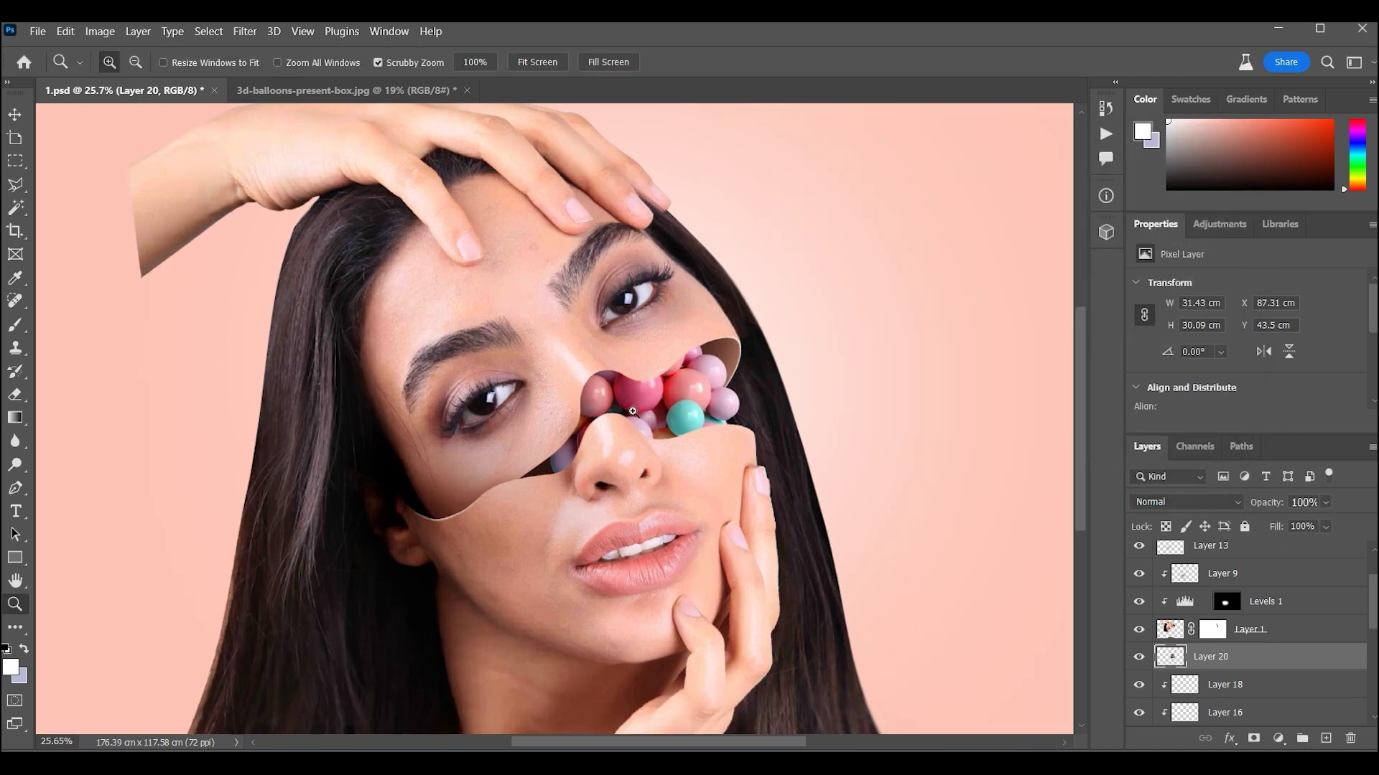
{"action": "left_click", "coordinate": [627, 421]}
{"action": "left_click", "coordinate": [627, 422]}
{"action": "left_click", "coordinate": [627, 422]}
{"action": "left_click", "coordinate": [1326, 738]}
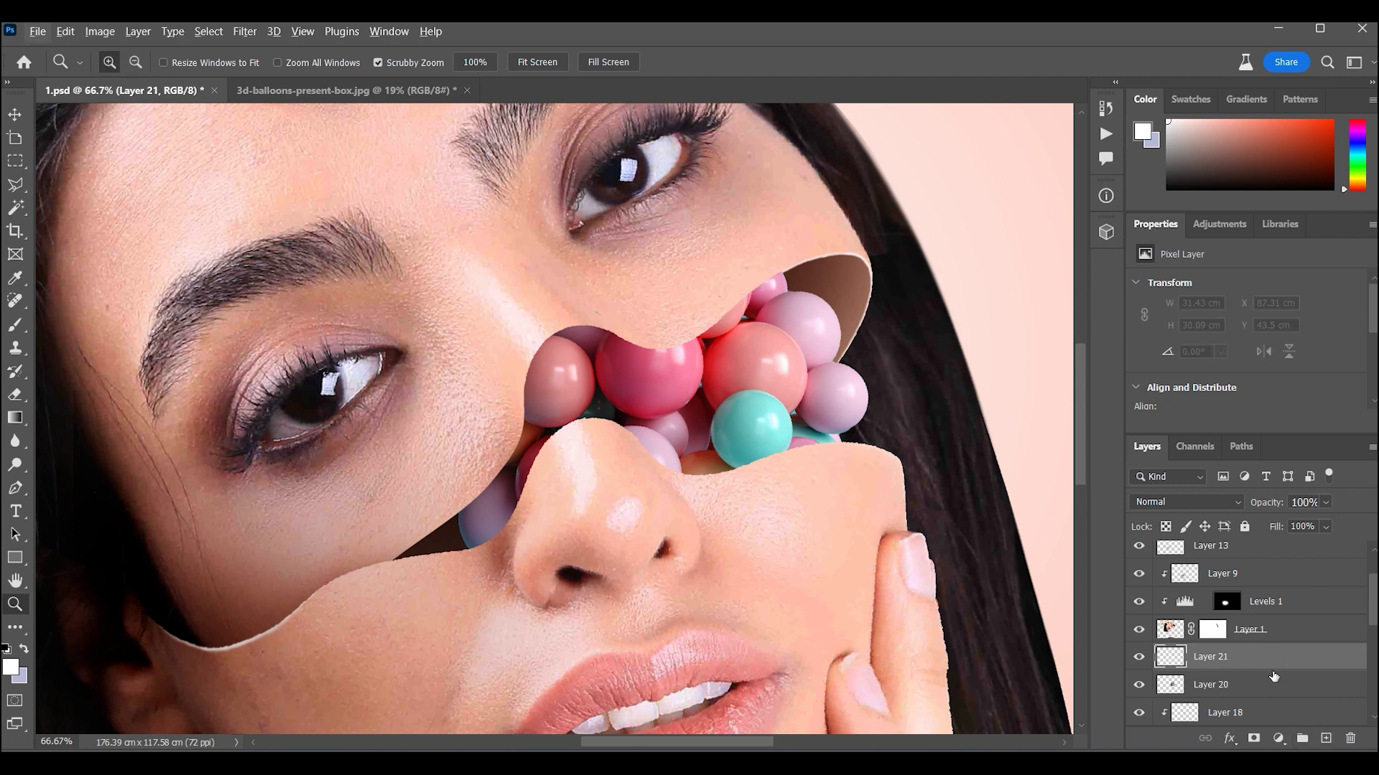
Add a Levels adjustment above the balloons with output white 123 and input black 46
{"action": "key", "text": "ctrl+z"}
{"action": "left_click", "coordinate": [1254, 738]}
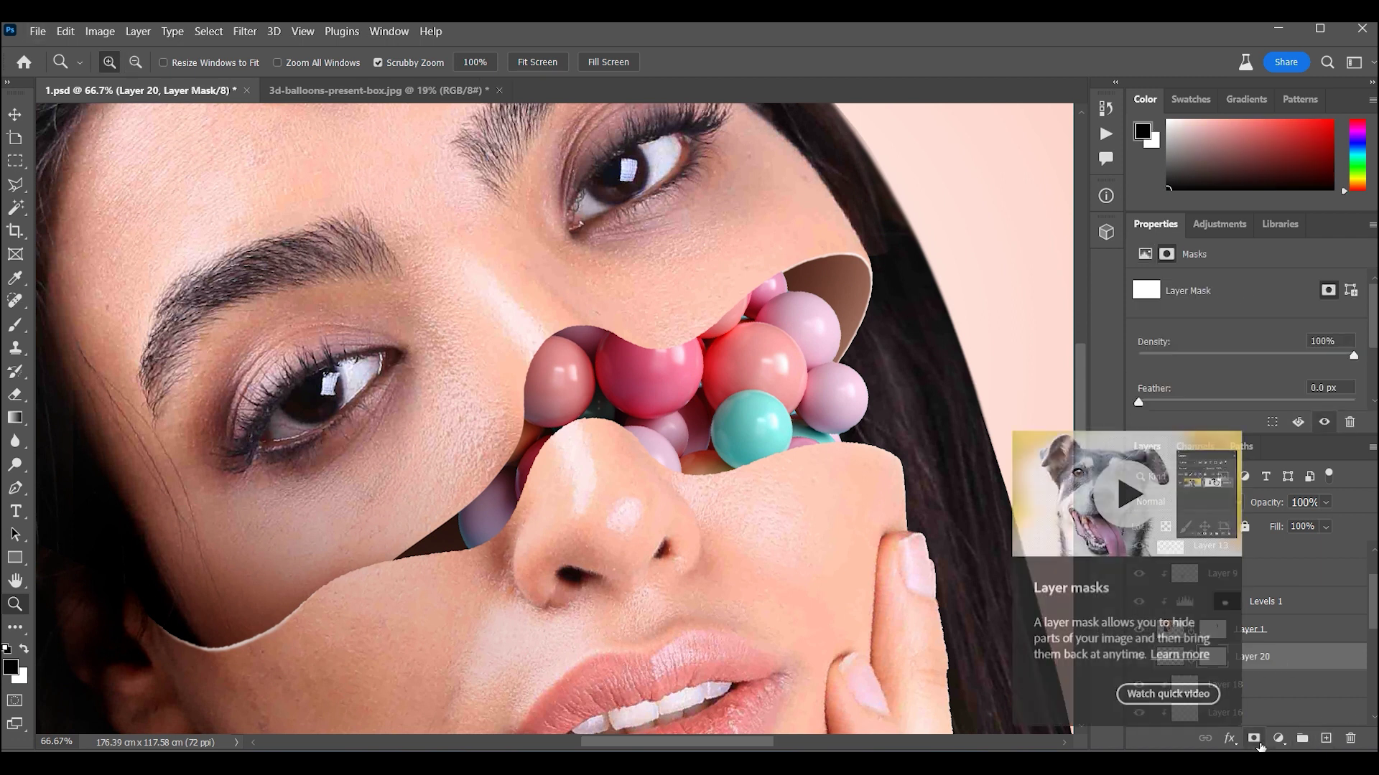
{"action": "key", "text": "ctrl+z"}
{"action": "left_click", "coordinate": [1249, 500]}
{"action": "scroll", "coordinate": [1257, 345], "scroll_direction": "down", "scroll_amount": 2}
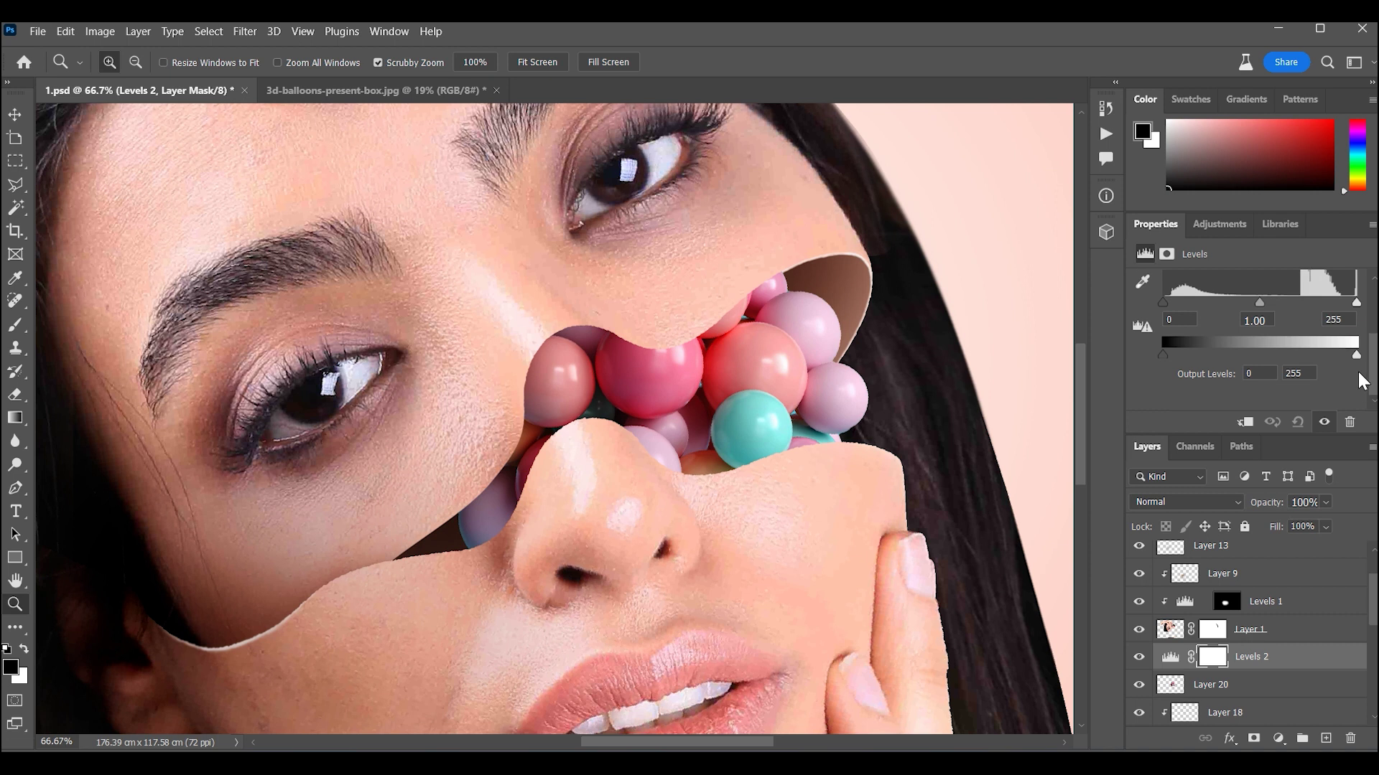
{"action": "left_click_drag", "start_coordinate": [1357, 355], "coordinate": [1255, 354]}
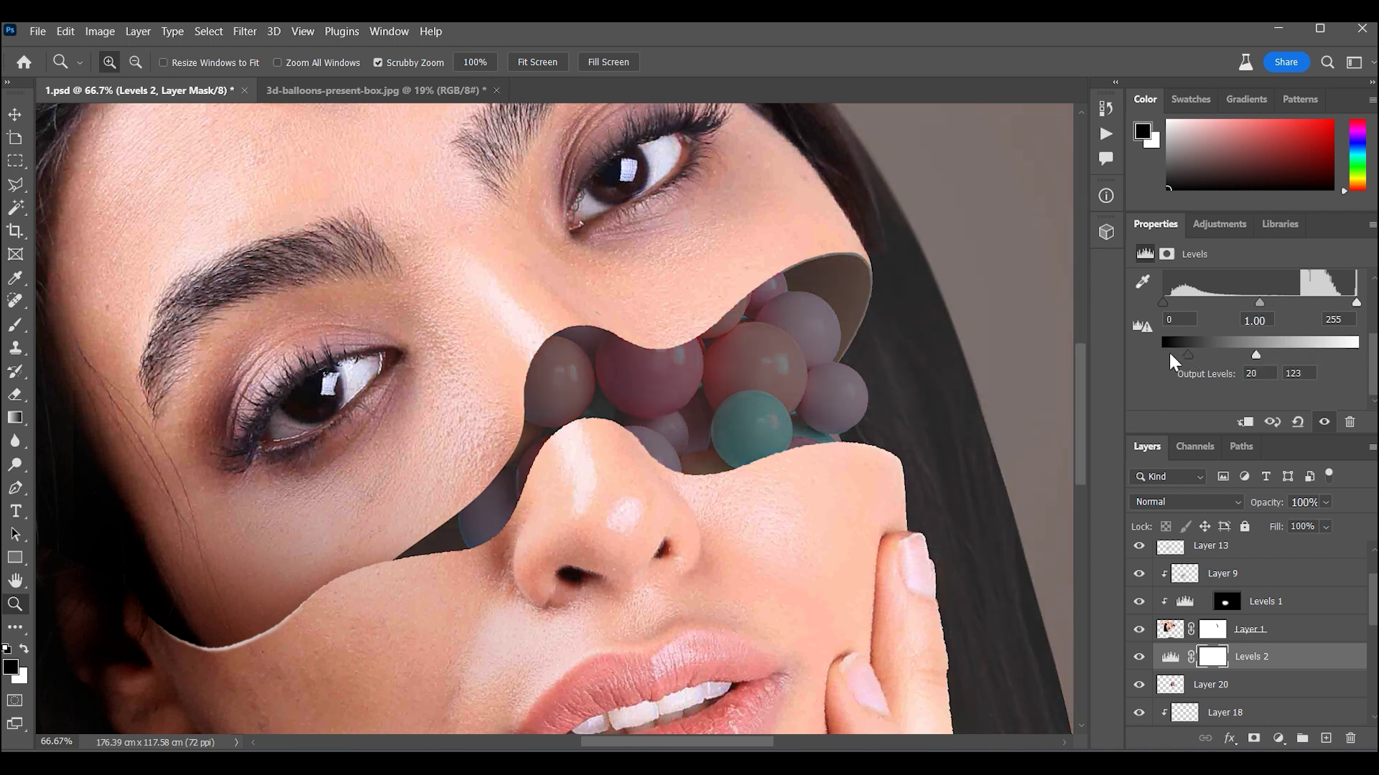
{"action": "left_click_drag", "start_coordinate": [1163, 302], "coordinate": [1196, 303]}
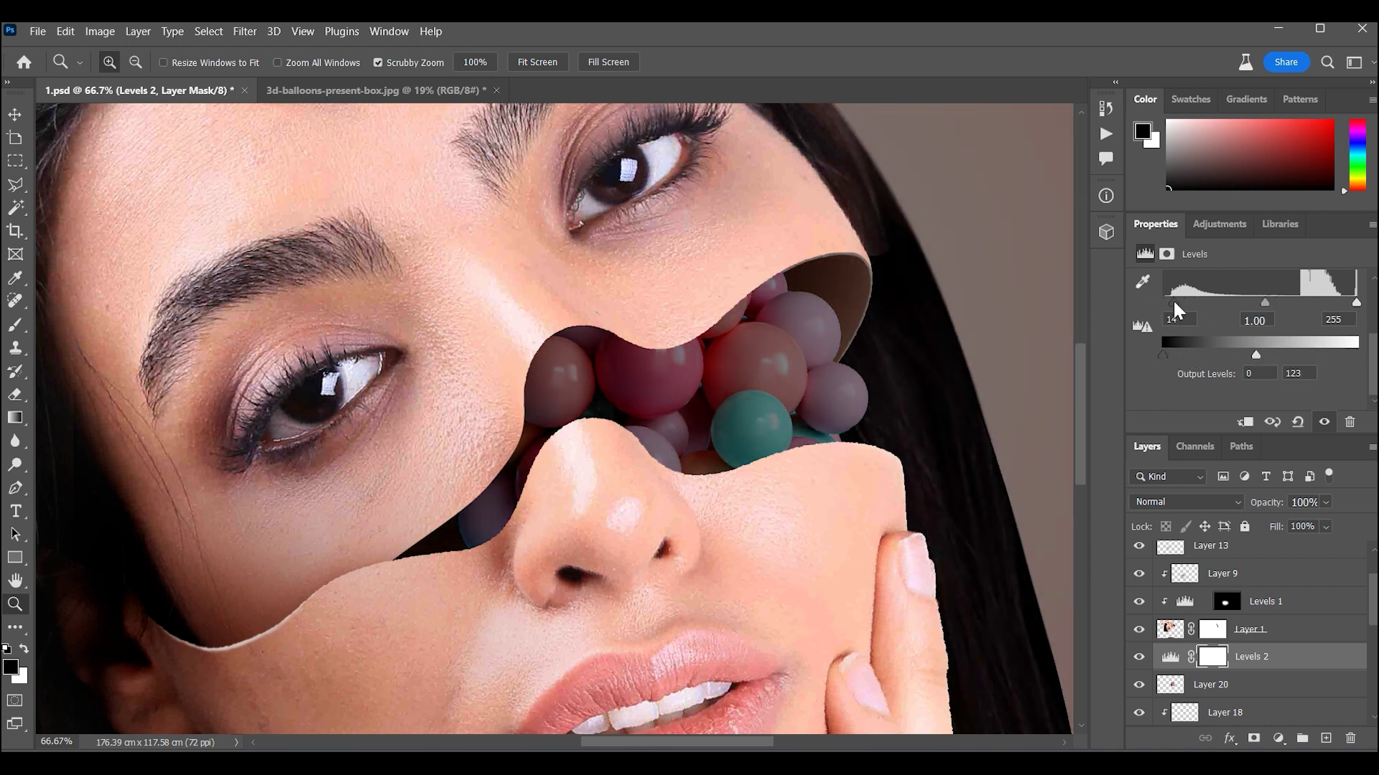
Invert the adjustment's mask and paint white shading near the cavity edge with a 300 px brush
{"action": "left_click", "coordinate": [1214, 658]}
{"action": "left_click", "coordinate": [642, 306]}
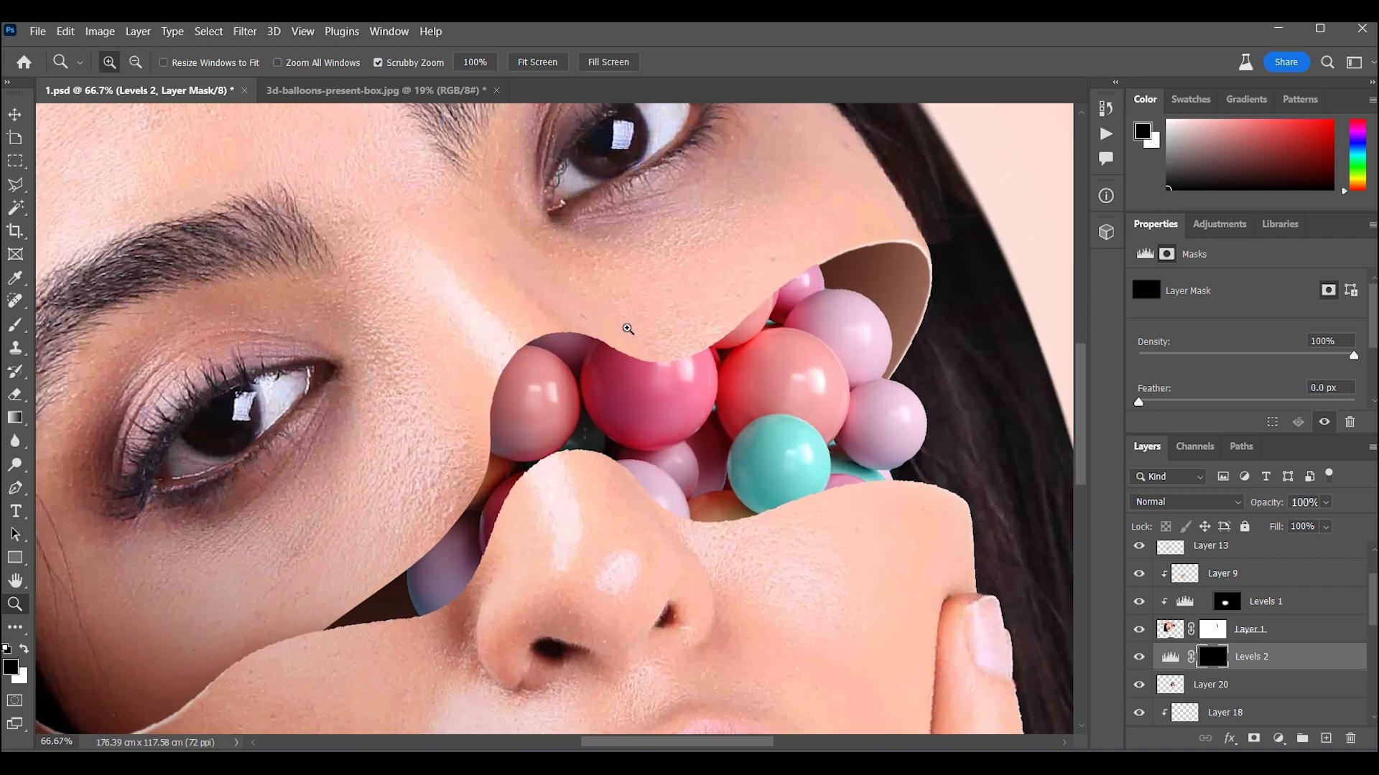
{"action": "key", "text": "b"}
{"action": "key", "text": "x"}
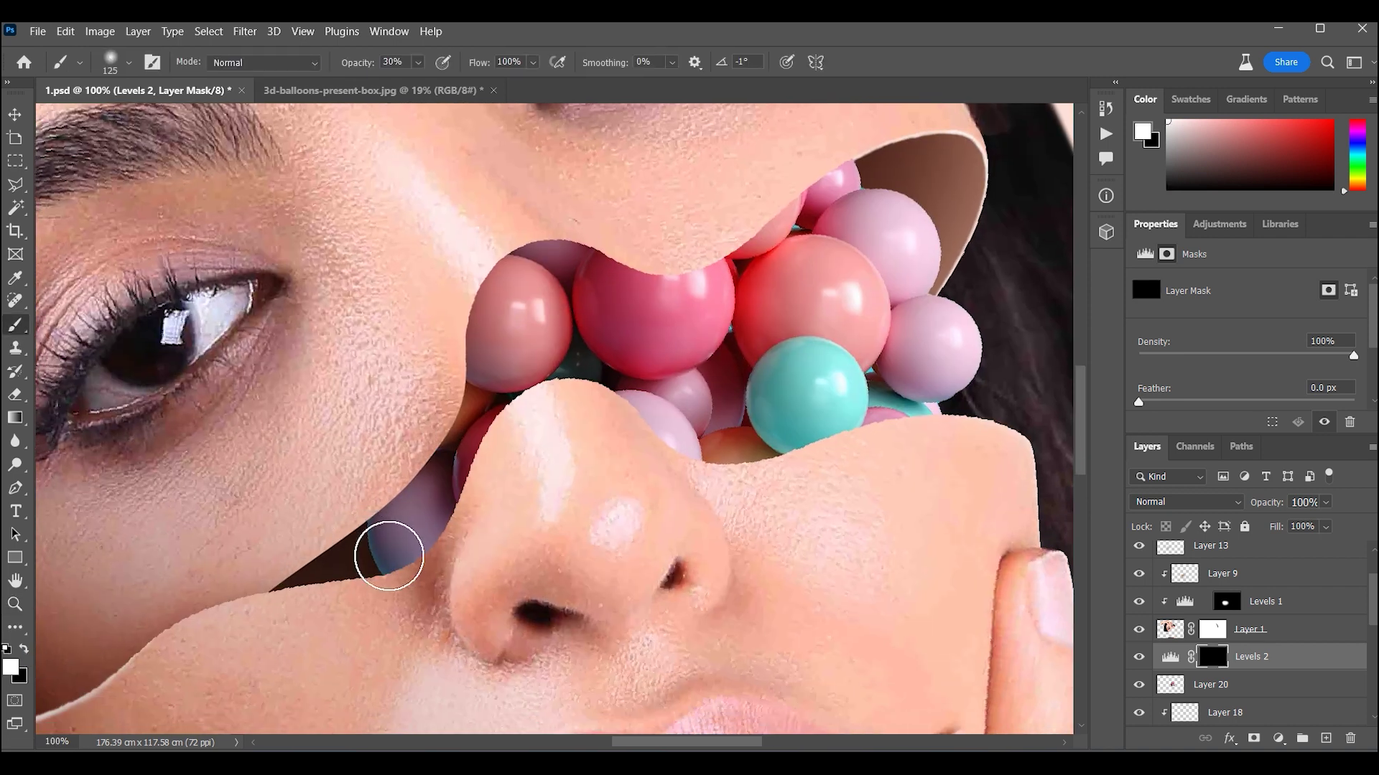
{"action": "key", "text": "bracketright"}
{"action": "mouse_move", "coordinate": [412, 364]}
{"action": "left_mouse_down"}
{"action": "mouse_move", "coordinate": [527, 209]}
{"action": "mouse_move", "coordinate": [884, 154]}
{"action": "left_mouse_up"}
{"action": "scroll", "coordinate": [884, 155], "scroll_direction": "up", "scroll_amount": 2}
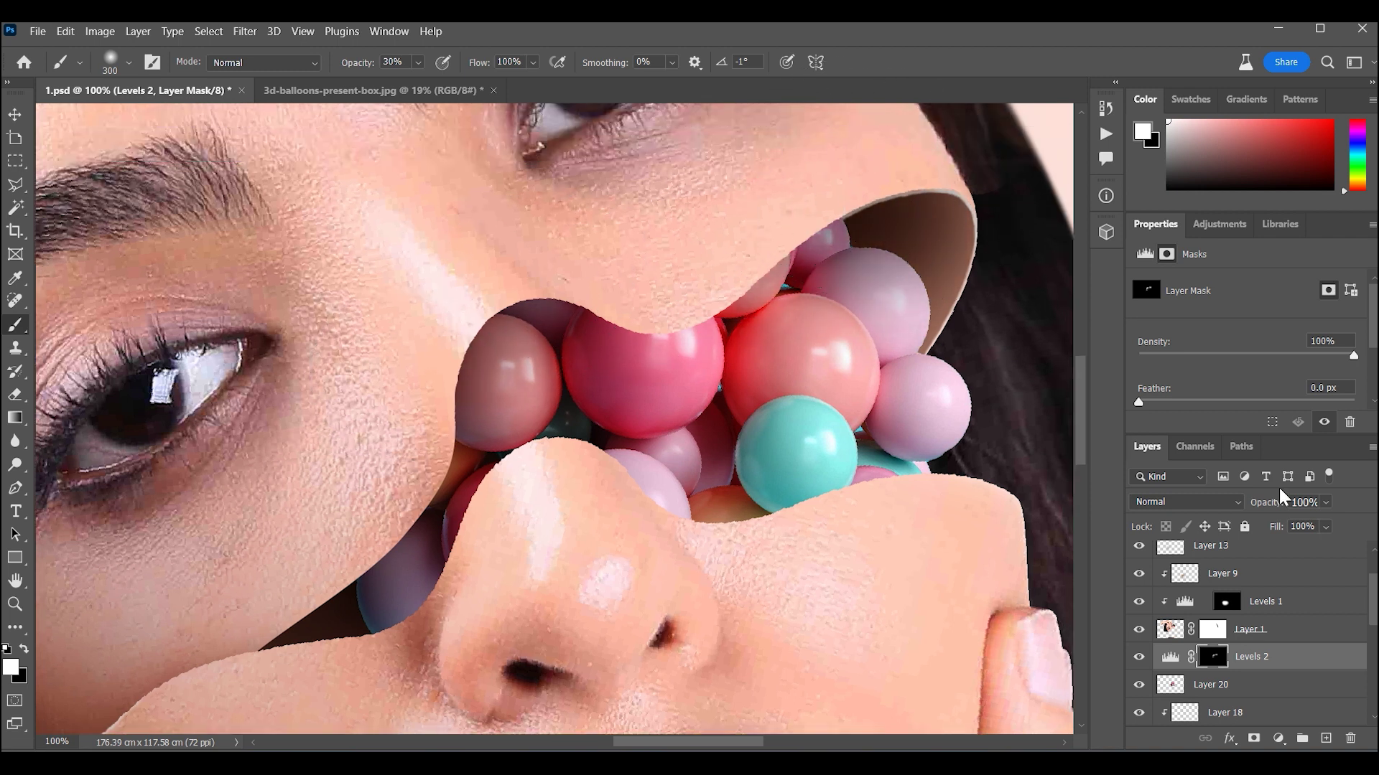
Clip the Levels adjustment to the balloon layer and reselect its mask for more painting
{"action": "left_click", "coordinate": [1246, 675], "text": "alt"}
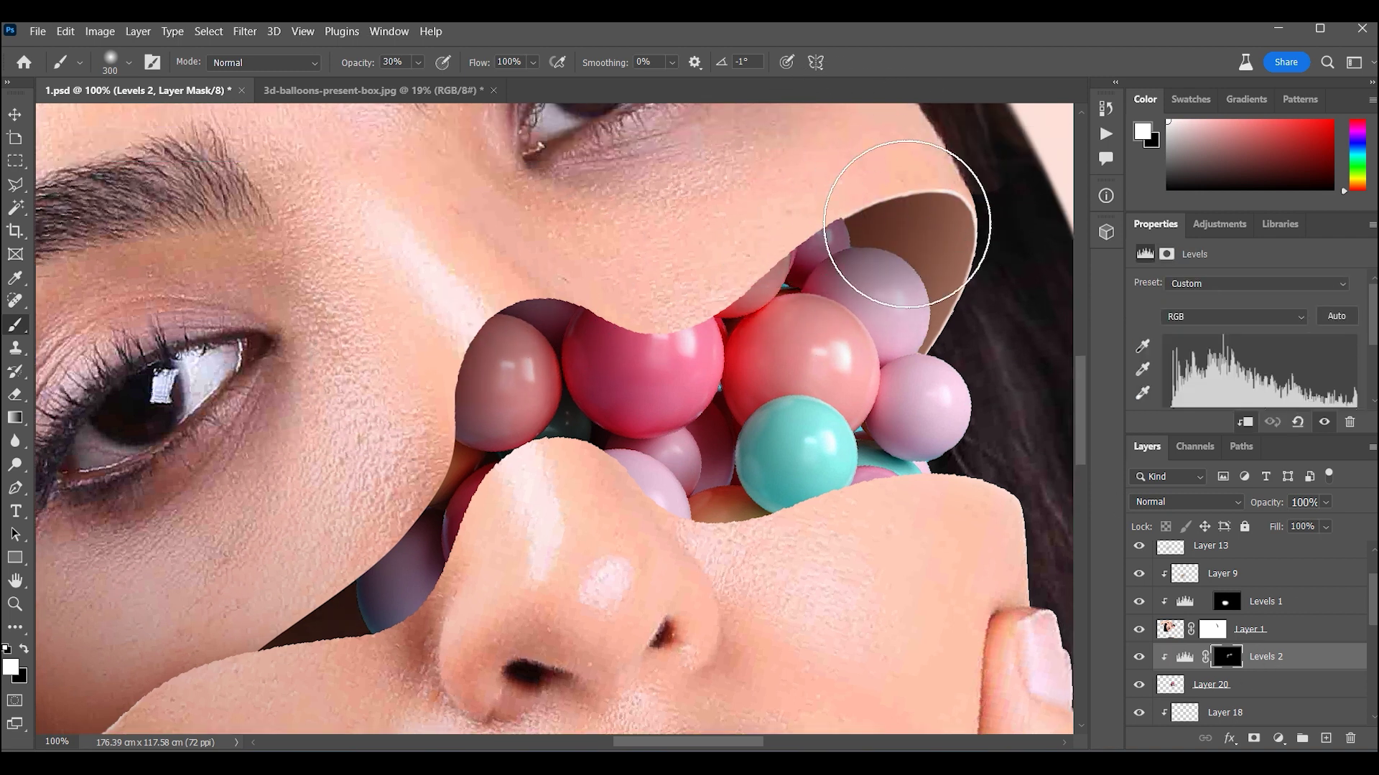
{"action": "left_click", "coordinate": [1277, 684]}
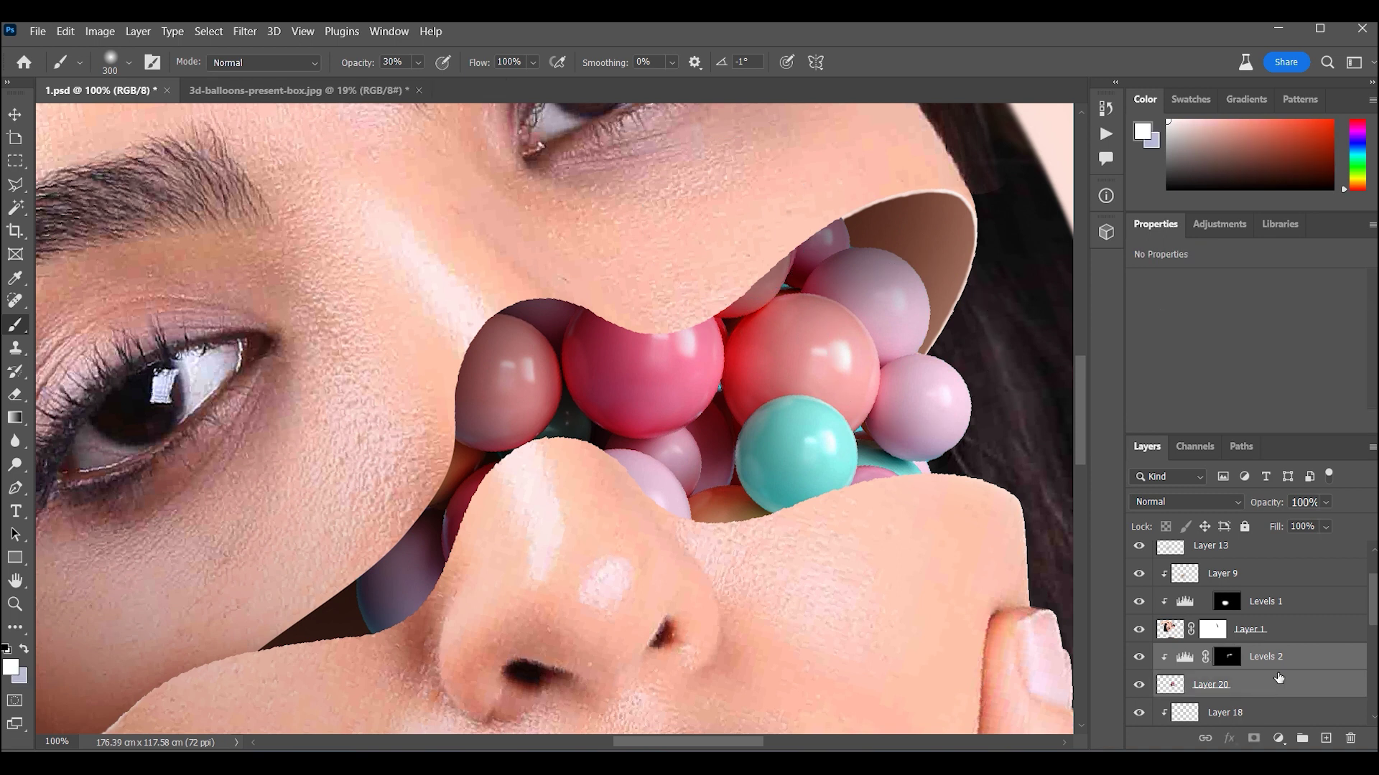
{"action": "scroll", "coordinate": [1276, 580], "scroll_direction": "down", "scroll_amount": 3}
{"action": "scroll", "coordinate": [1277, 581], "scroll_direction": "up", "scroll_amount": 2}
{"action": "left_click", "coordinate": [1227, 602]}
{"action": "scroll", "coordinate": [645, 316], "scroll_direction": "up", "scroll_amount": 2}
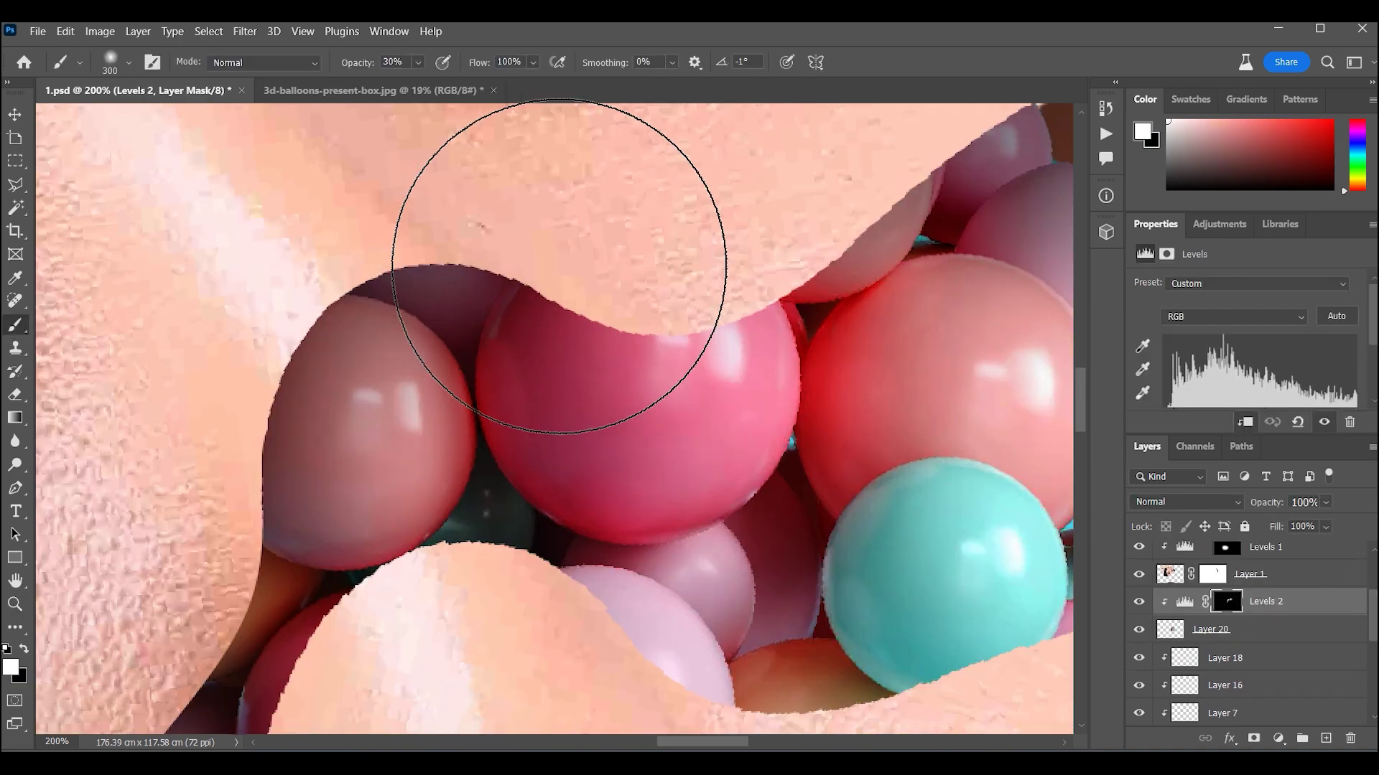
{"action": "left_click_drag", "start_coordinate": [435, 632], "coordinate": [396, 459]}
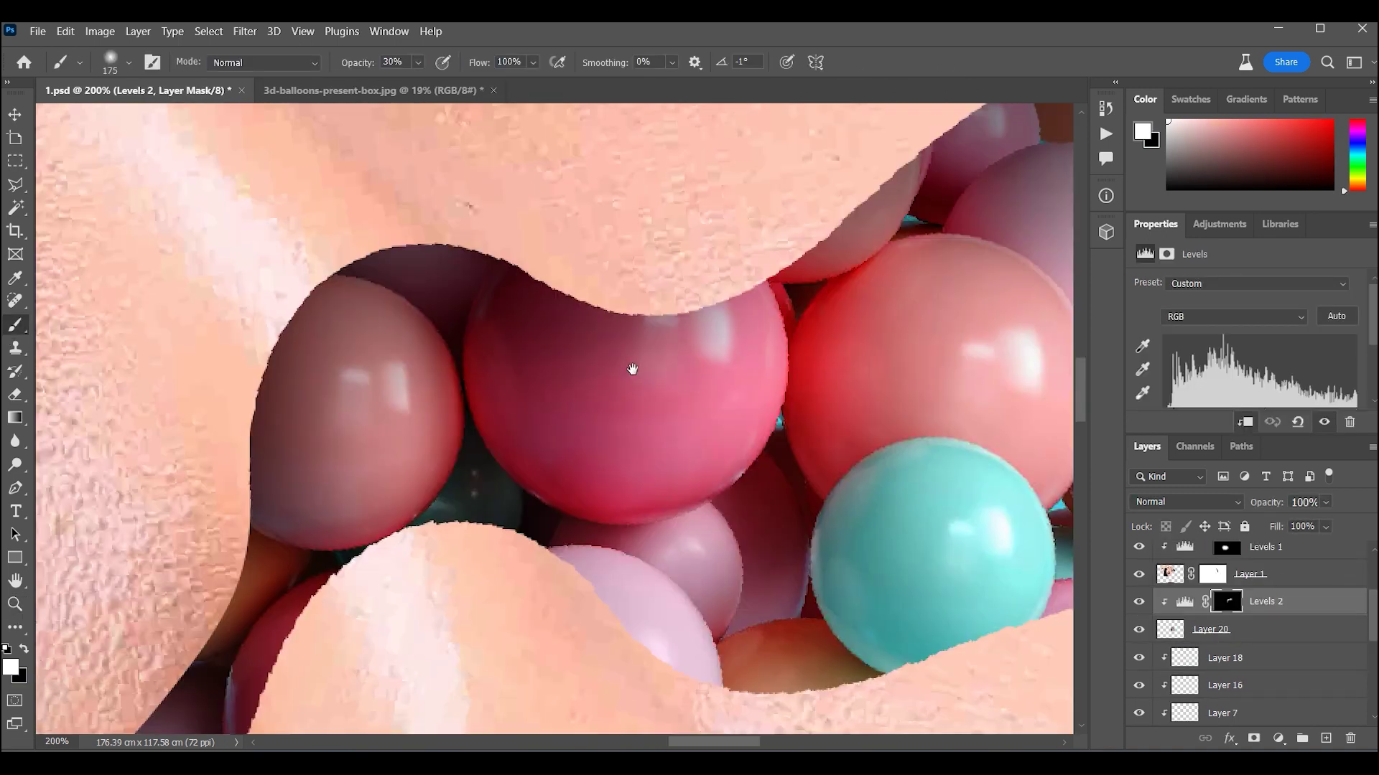
{"action": "scroll", "coordinate": [879, 567], "scroll_direction": "right", "scroll_amount": 5}
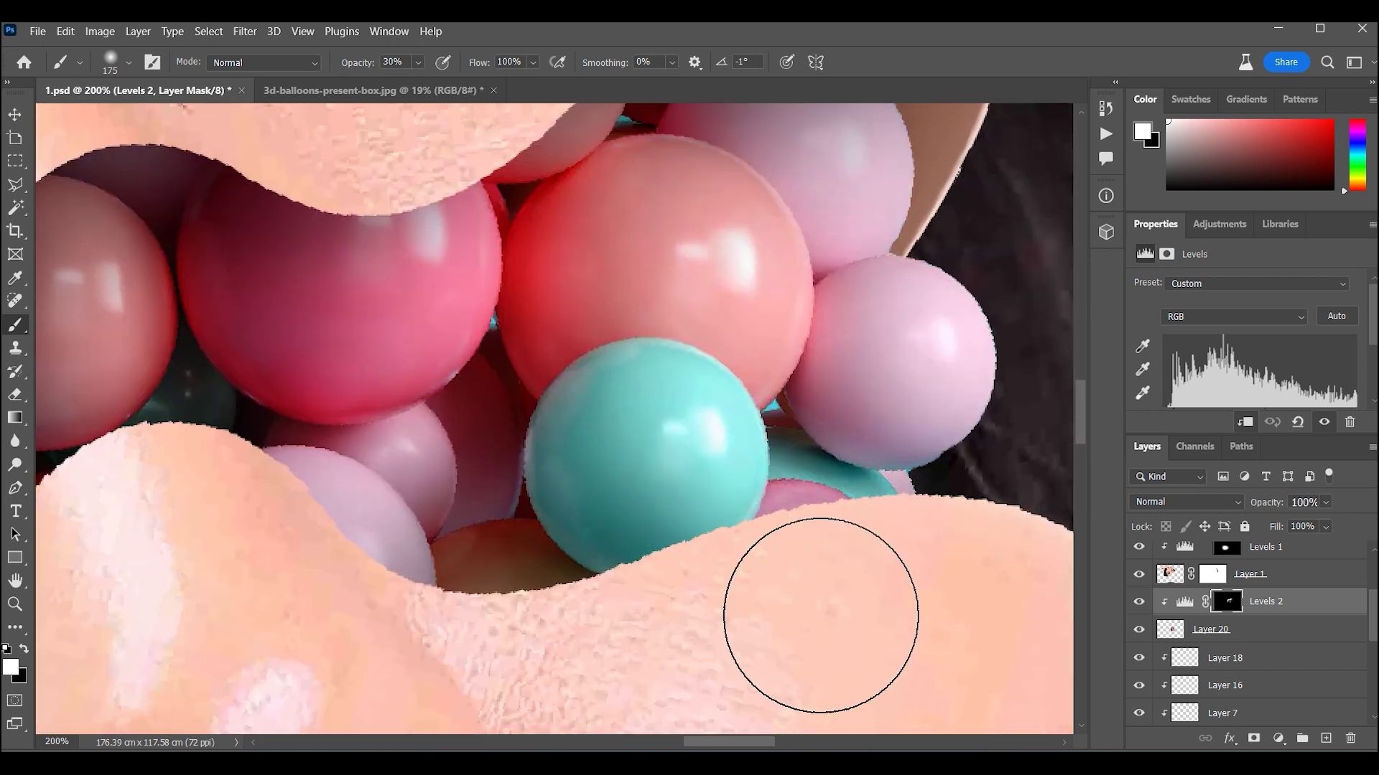
{"action": "key", "text": "ctrl+0"}
{"action": "key", "text": "bracketright"}
{"action": "key", "text": "bracketright"}
{"action": "key", "text": "bracketright"}
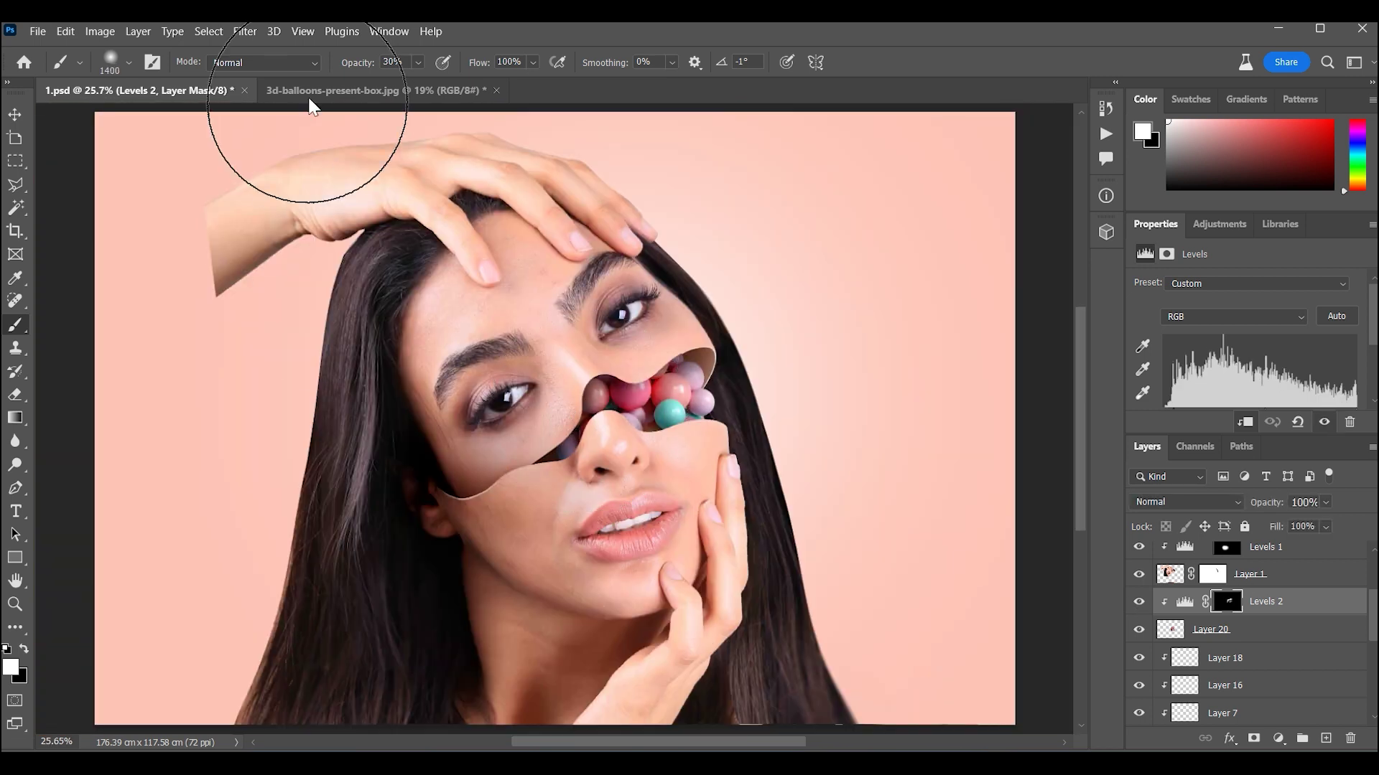
Set the brush to 9% opacity and size 100, zoomed to 200% on the balloons
{"action": "key", "text": "0"}
{"action": "key", "text": "9"}
{"action": "left_click", "coordinate": [1215, 633]}
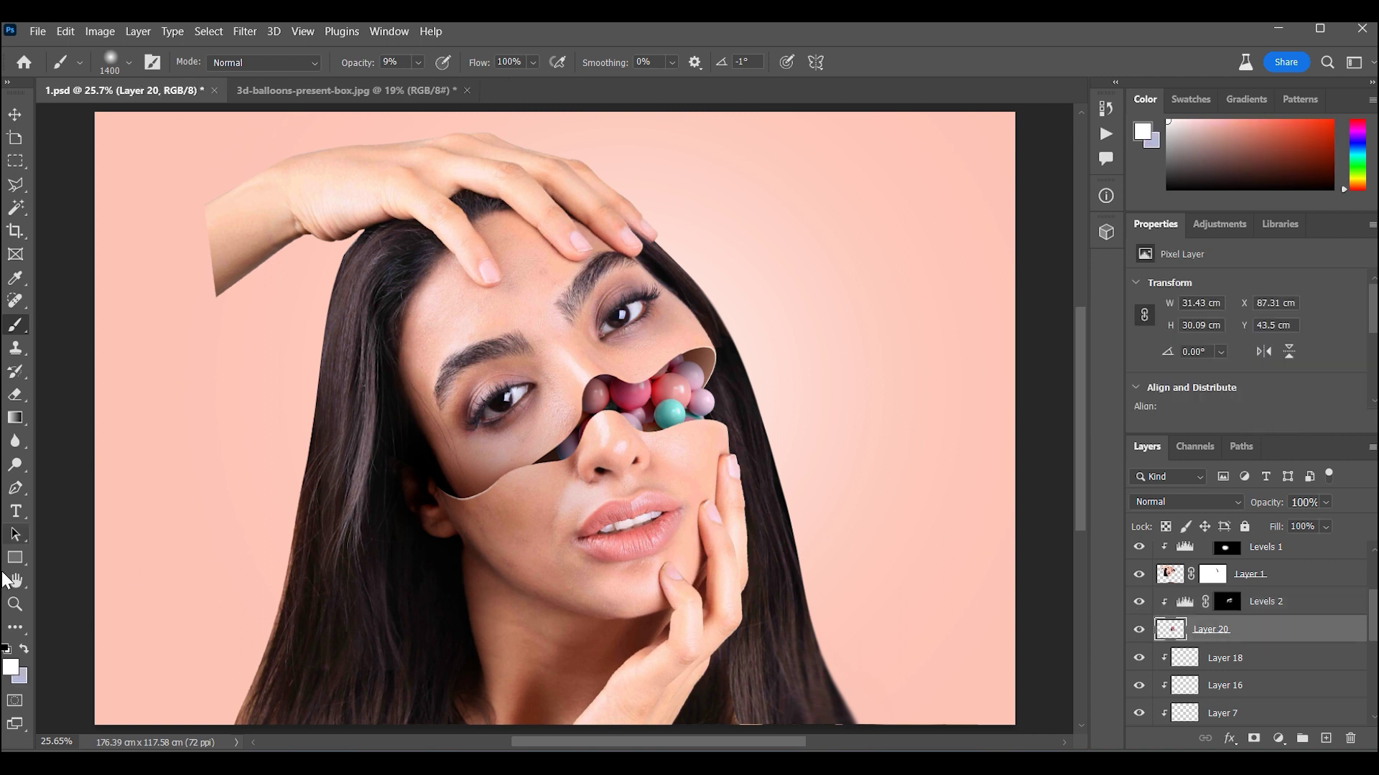
{"action": "left_click", "coordinate": [14, 604]}
{"action": "left_click_drag", "start_coordinate": [714, 394], "coordinate": [732, 402]}
{"action": "left_click", "coordinate": [15, 330]}
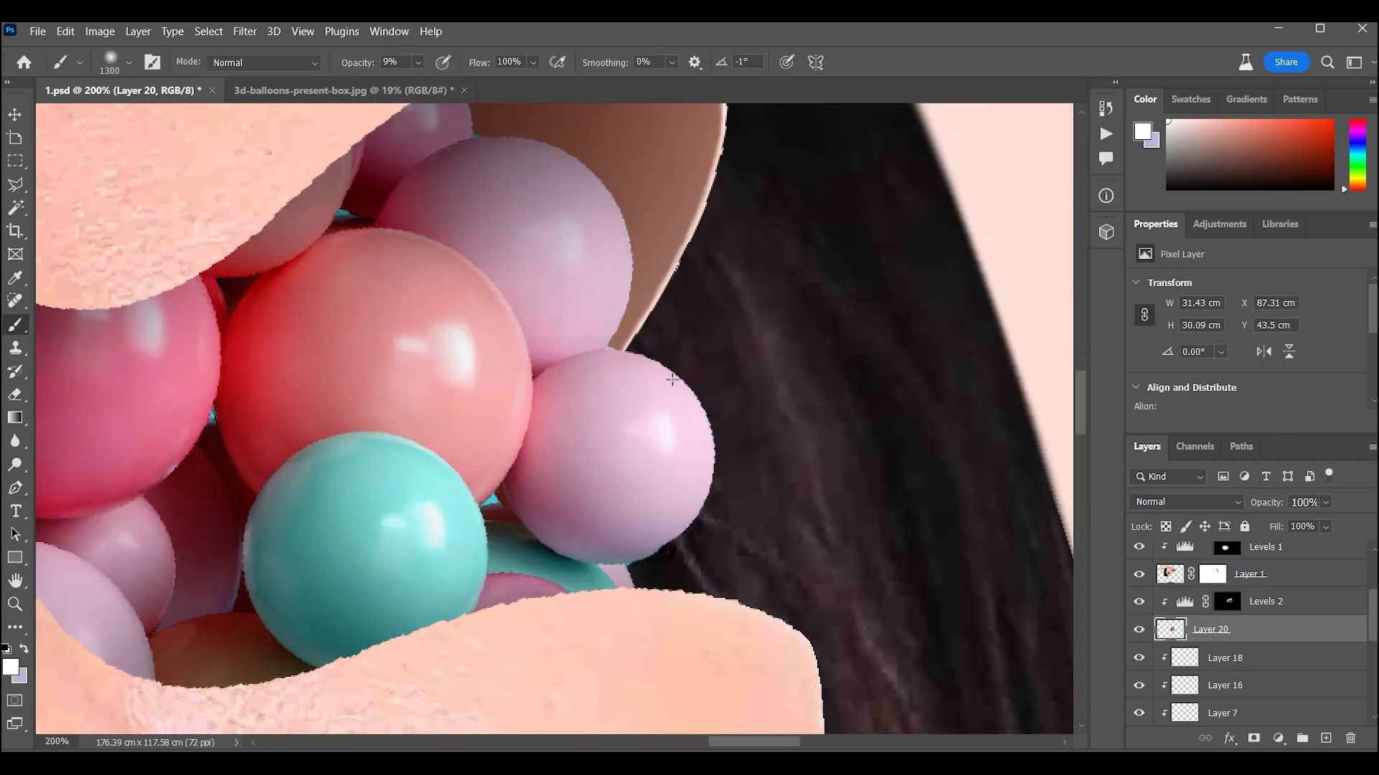
{"action": "key", "text": "bracketleft"}
{"action": "key", "text": "bracketleft"}
{"action": "key", "text": "bracketleft"}
{"action": "key", "text": "ctrl+z"}
Add a clipped Overlay layer and paint soft highlights on the teal and pink balloons
{"action": "left_click", "coordinate": [1326, 738]}
{"action": "key", "text": "ctrl+alt+g"}
{"action": "left_click", "coordinate": [1184, 502]}
{"action": "left_click", "coordinate": [1164, 522]}
{"action": "mouse_move", "coordinate": [717, 380]}
{"action": "left_mouse_down"}
{"action": "mouse_move", "coordinate": [713, 410]}
{"action": "mouse_move", "coordinate": [624, 230]}
{"action": "mouse_move", "coordinate": [422, 301]}
{"action": "mouse_move", "coordinate": [455, 494]}
{"action": "left_mouse_up"}
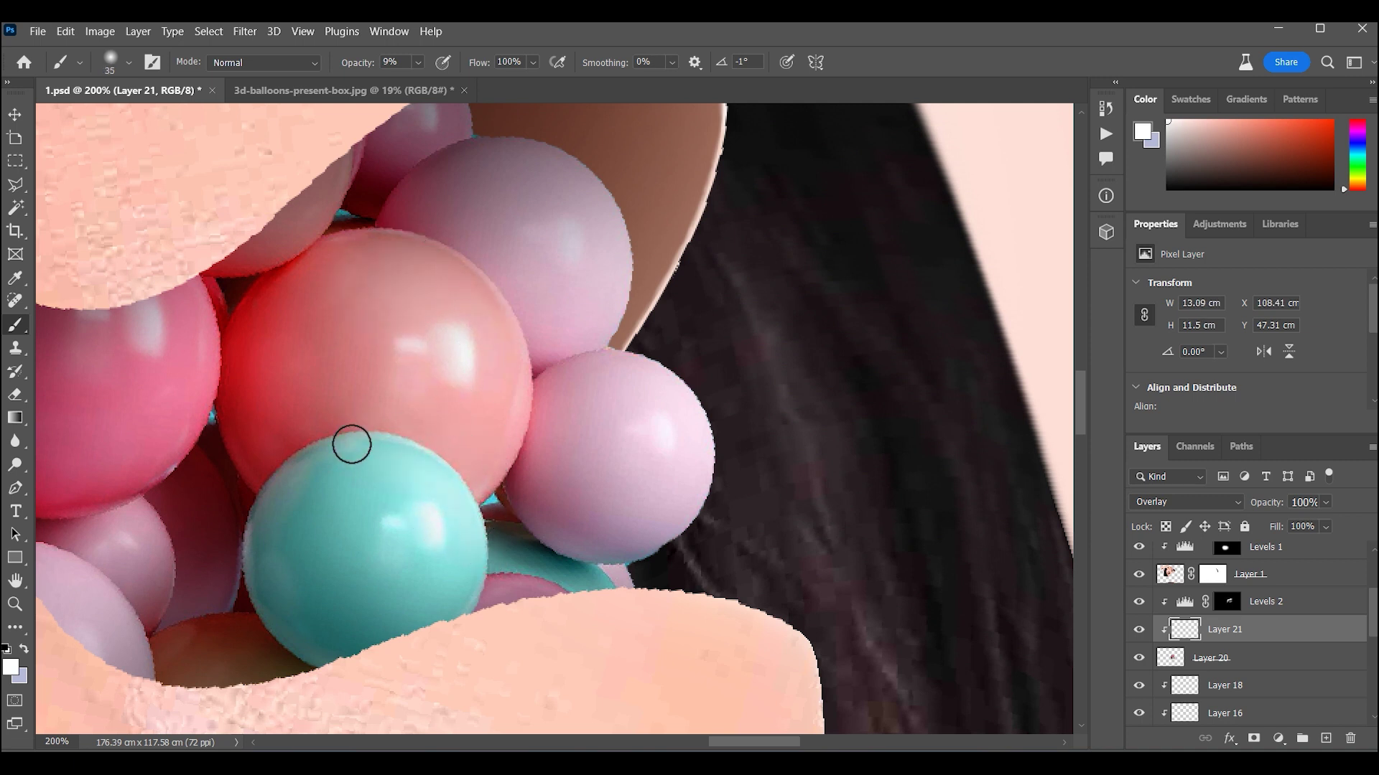
{"action": "left_click_drag", "start_coordinate": [164, 371], "coordinate": [168, 450]}
{"action": "key", "text": "bracketright"}
{"action": "key", "text": "bracketright"}
{"action": "key", "text": "bracketright"}
{"action": "left_click_drag", "start_coordinate": [168, 450], "coordinate": [462, 382]}
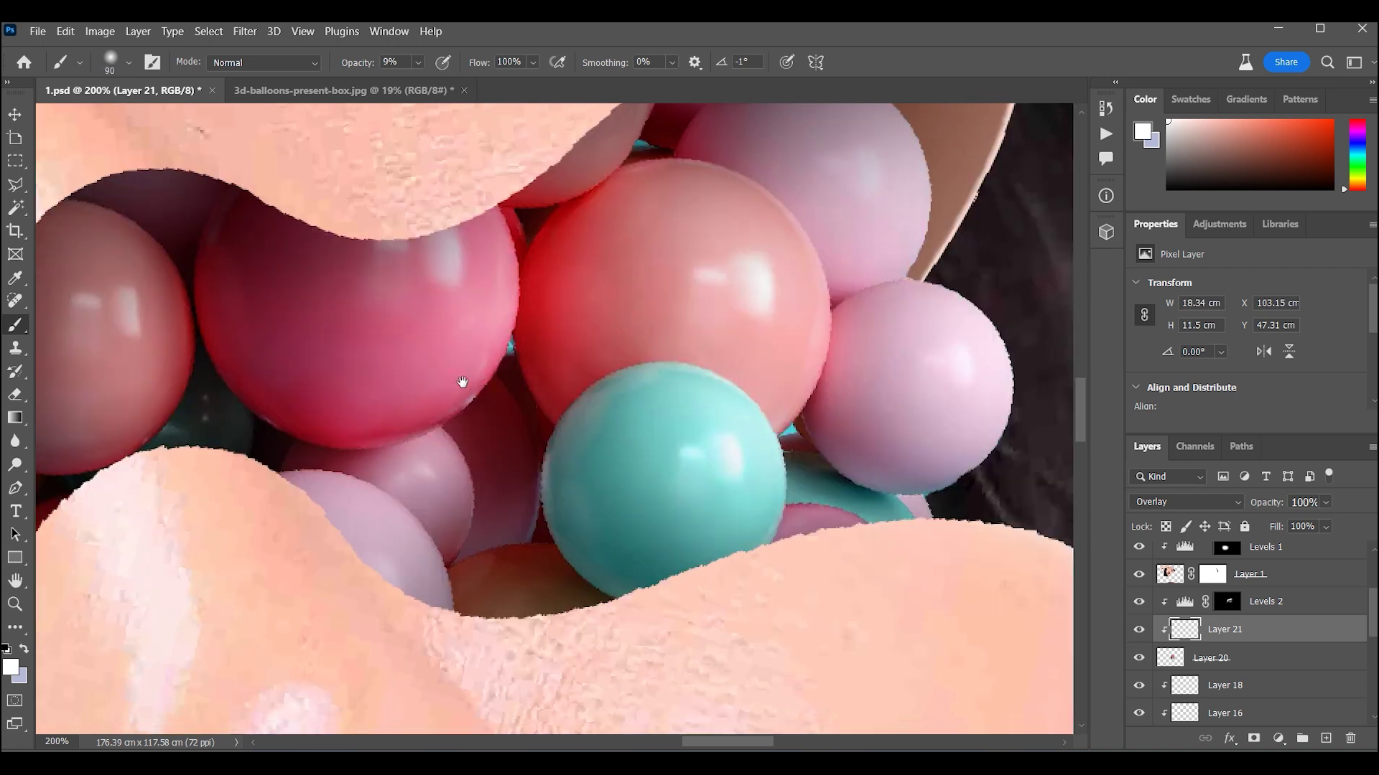
{"action": "key", "text": "ctrl+0"}
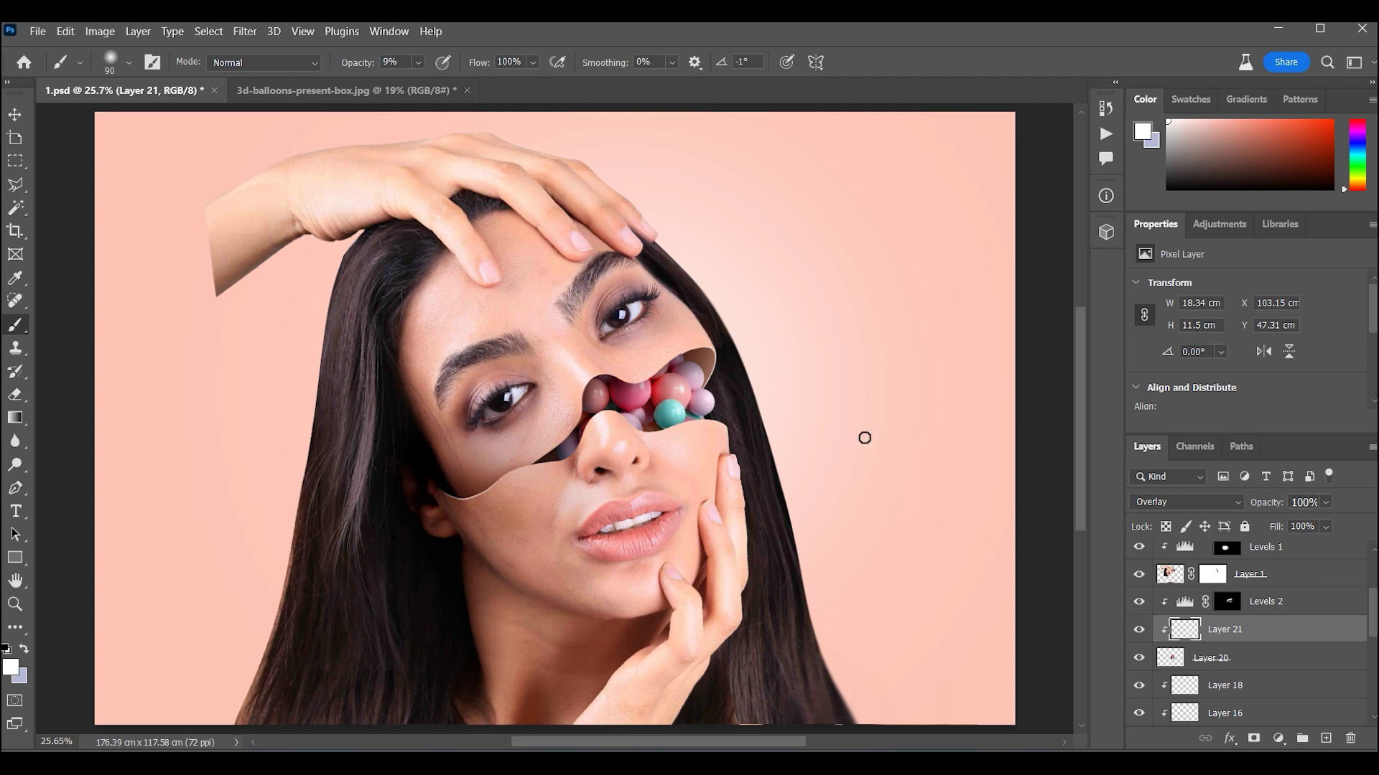
Brighten the balloon layer with Levels: midtone 1.11, white input 232
{"action": "left_click", "coordinate": [1139, 603]}
{"action": "left_click", "coordinate": [1245, 659]}
{"action": "key", "text": "ctrl+l"}
{"action": "mouse_move", "coordinate": [998, 340]}
{"action": "left_mouse_down"}
{"action": "mouse_move", "coordinate": [972, 336]}
{"action": "mouse_move", "coordinate": [996, 338]}
{"action": "left_mouse_up"}
{"action": "left_click_drag", "start_coordinate": [1117, 340], "coordinate": [1105, 338]}
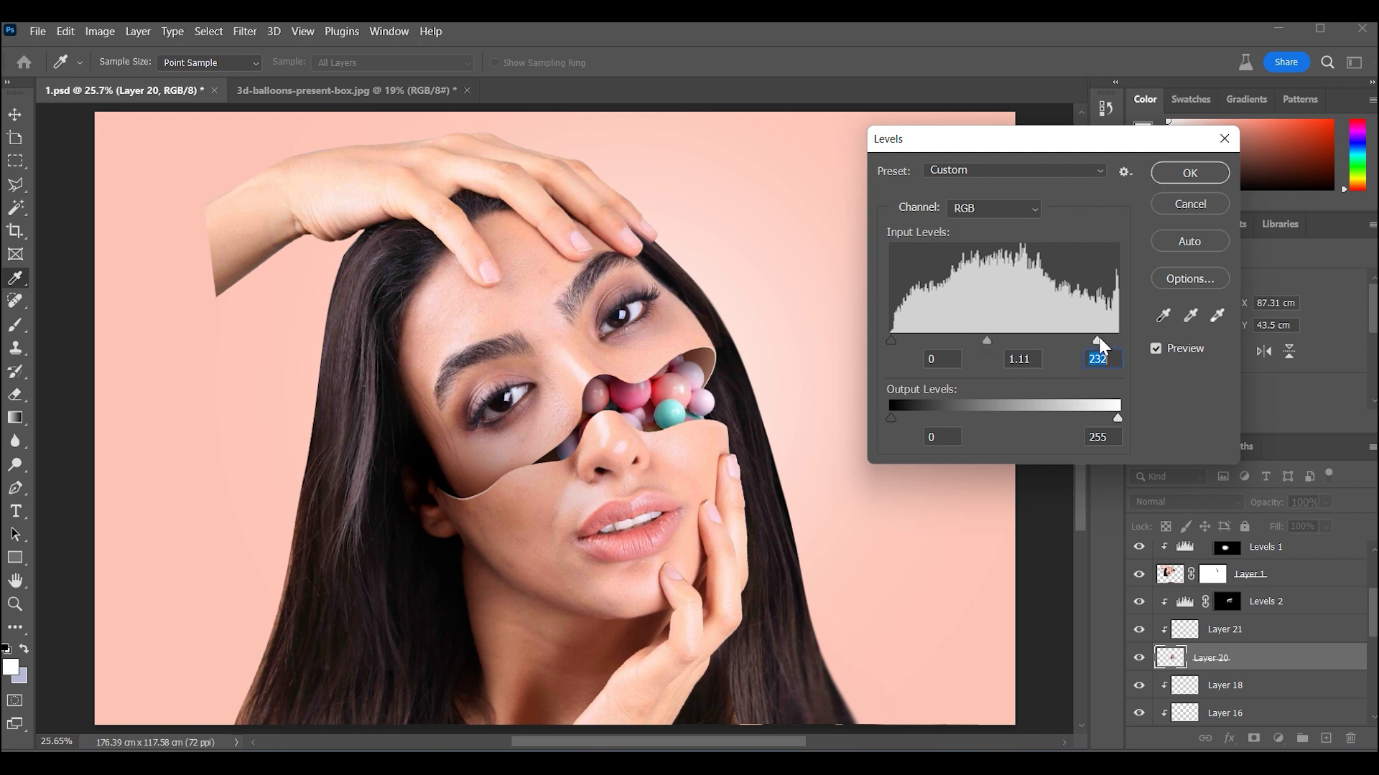
{"action": "key", "text": "Return"}
Add a clipped layer painted black with a 900 px brush, set to Multiply blending
{"action": "key", "text": "b"}
{"action": "left_click", "coordinate": [1326, 738]}
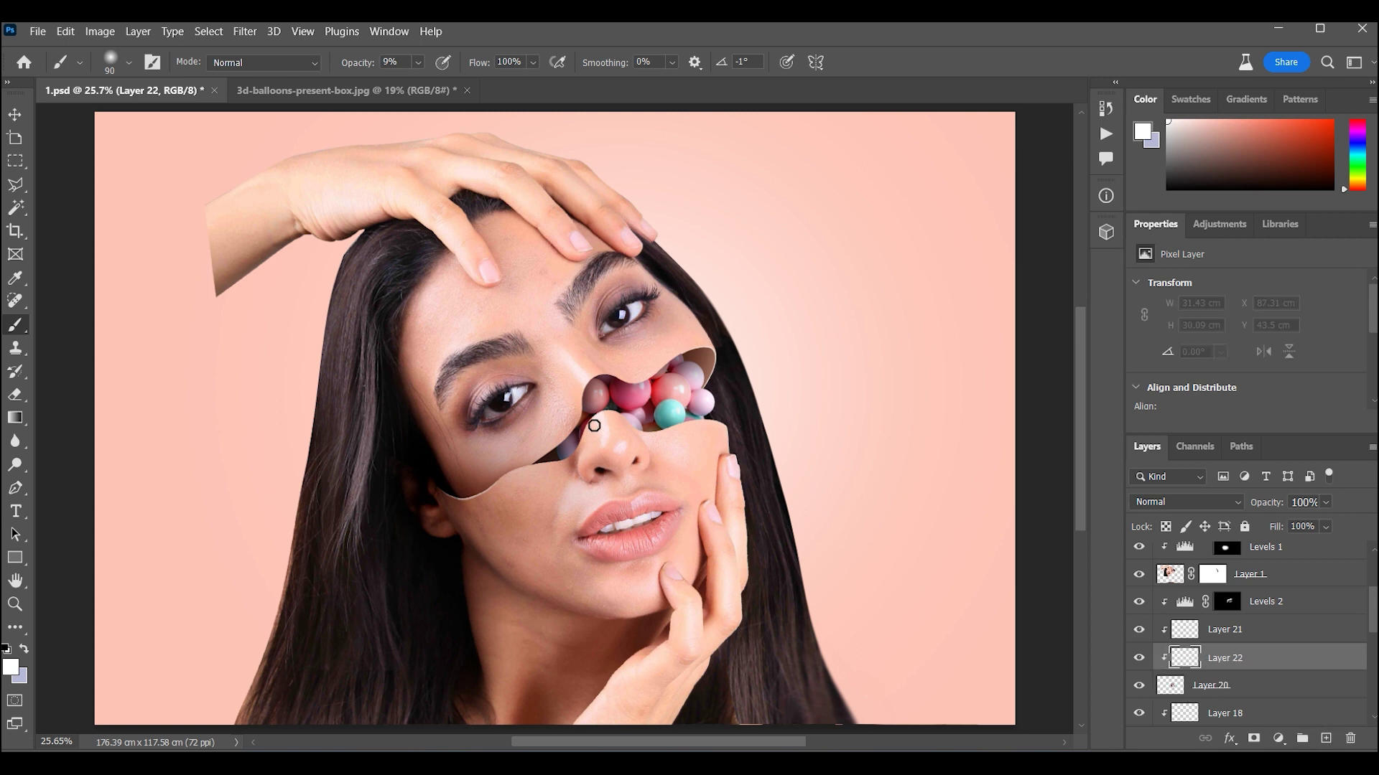
{"action": "left_click", "coordinate": [10, 667]}
{"action": "type", "text": "000000"}
{"action": "left_click", "coordinate": [1289, 291]}
{"action": "key", "text": "bracketright"}
{"action": "key", "text": "bracketright"}
{"action": "key", "text": "bracketright"}
{"action": "left_click", "coordinate": [567, 438]}
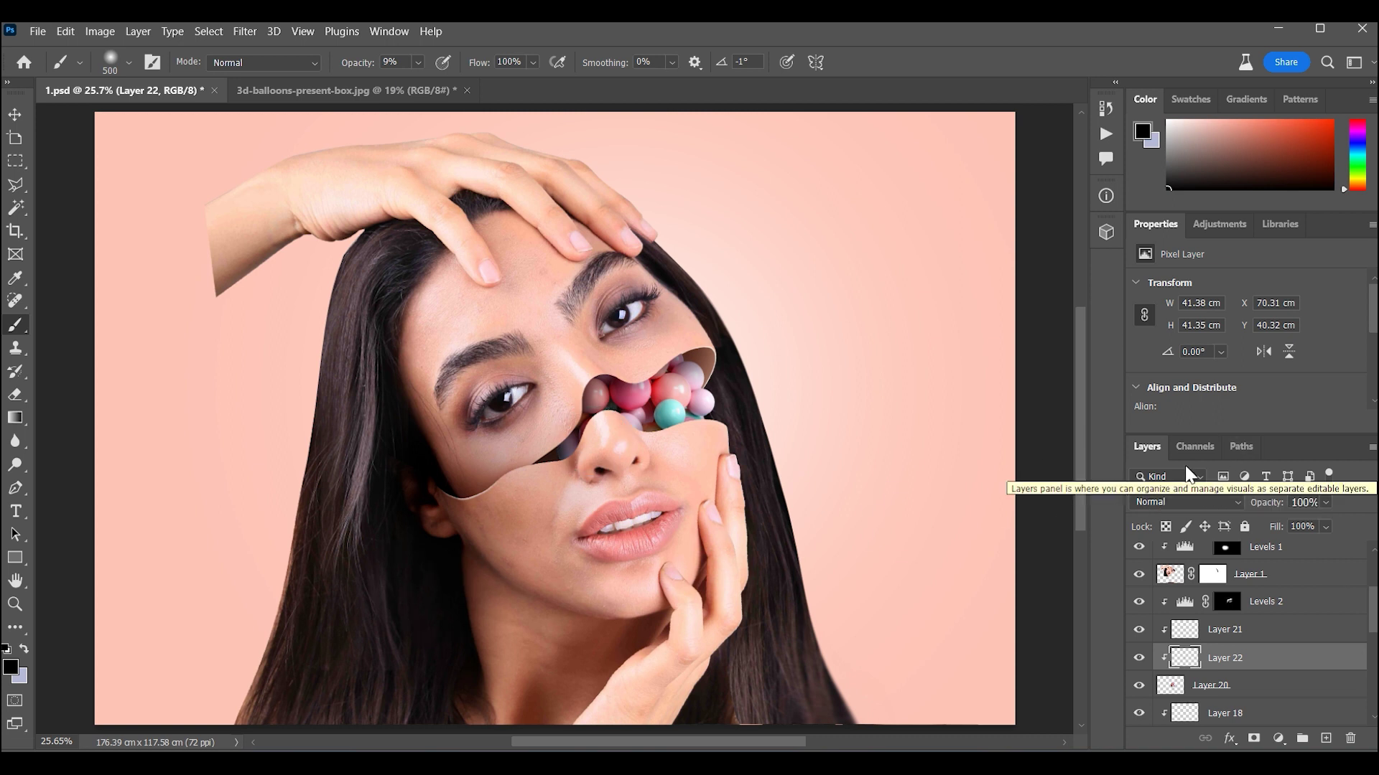
{"action": "left_click", "coordinate": [1176, 503]}
{"action": "left_click", "coordinate": [1173, 369]}
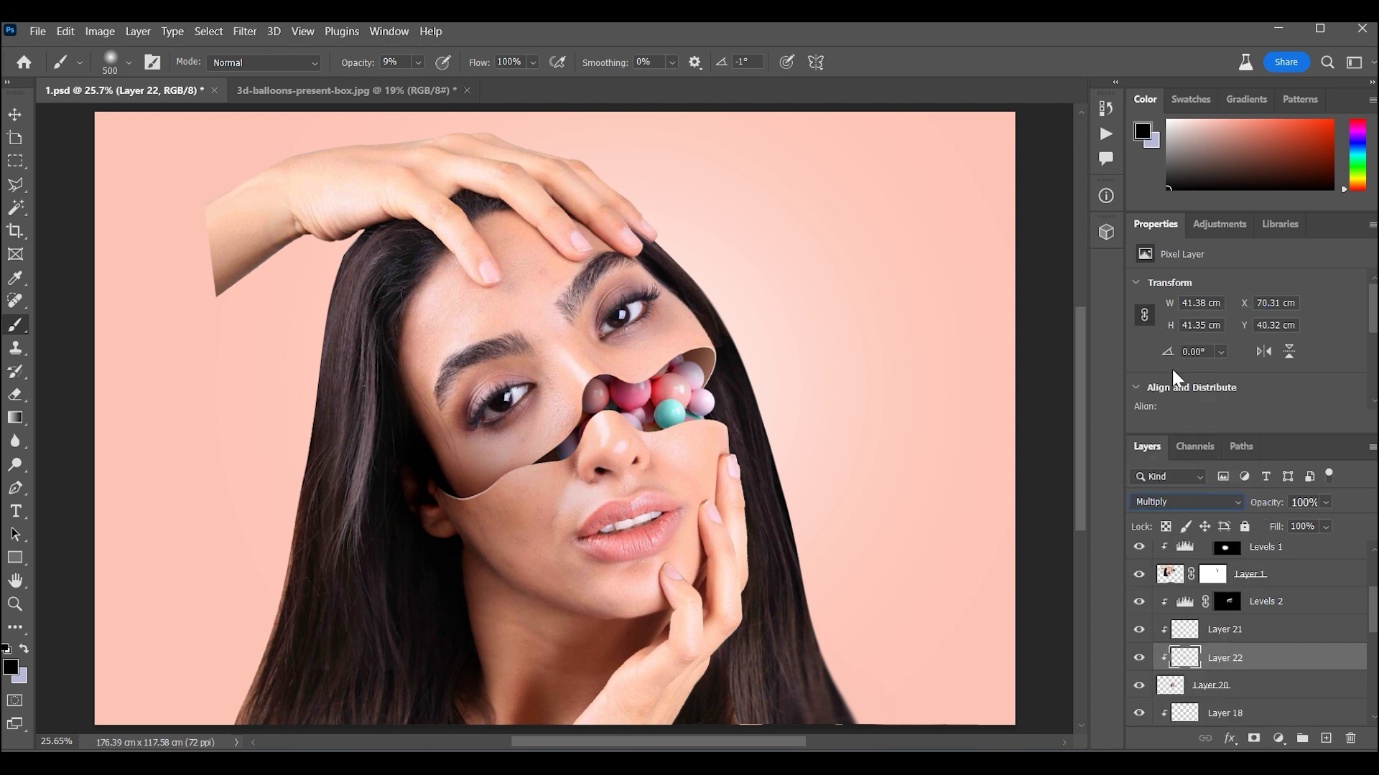
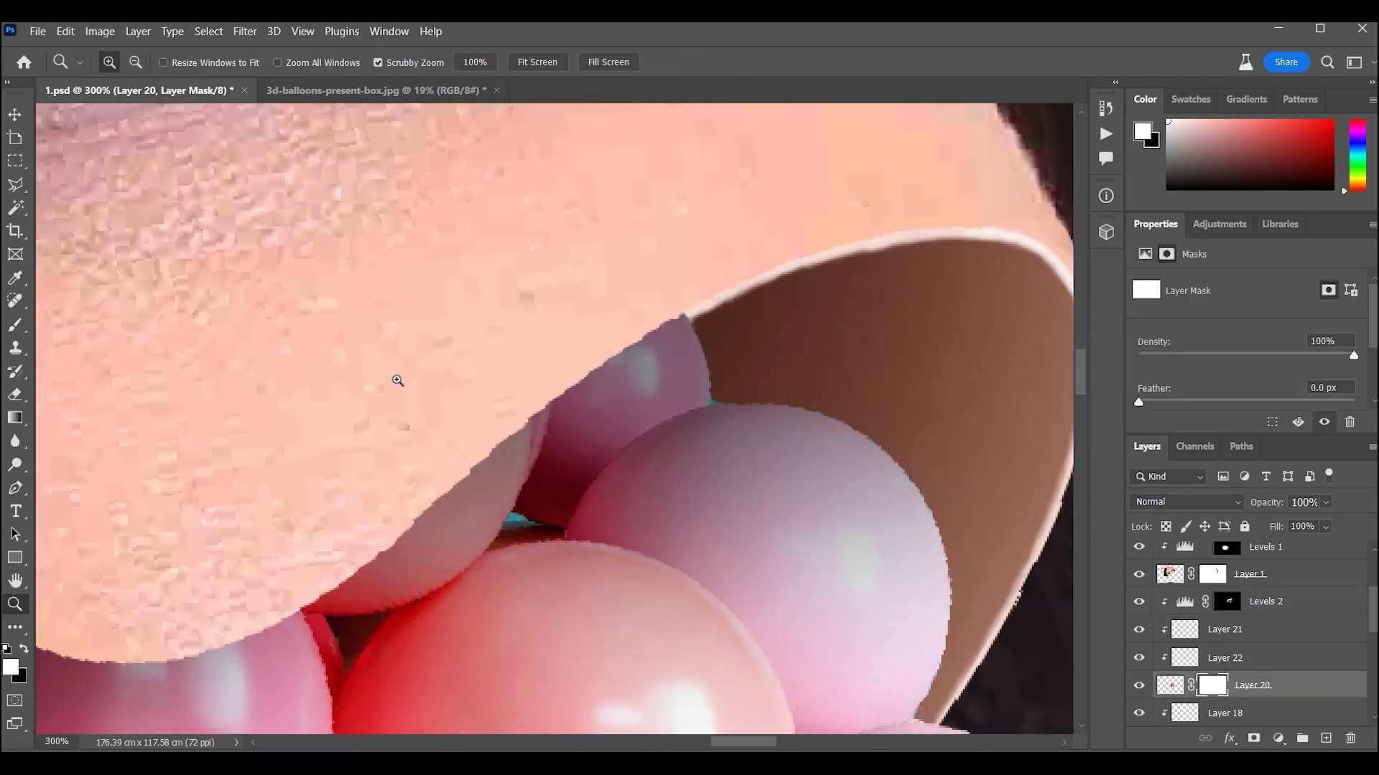
Paint Layer 20's mask with a small black brush at 100% opacity along the peeled skin edge, zoomed in
{"action": "key", "text": "bracketleft"}
{"action": "key", "text": "bracketleft"}
{"action": "key", "text": "bracketleft"}
{"action": "key", "text": "bracketleft"}
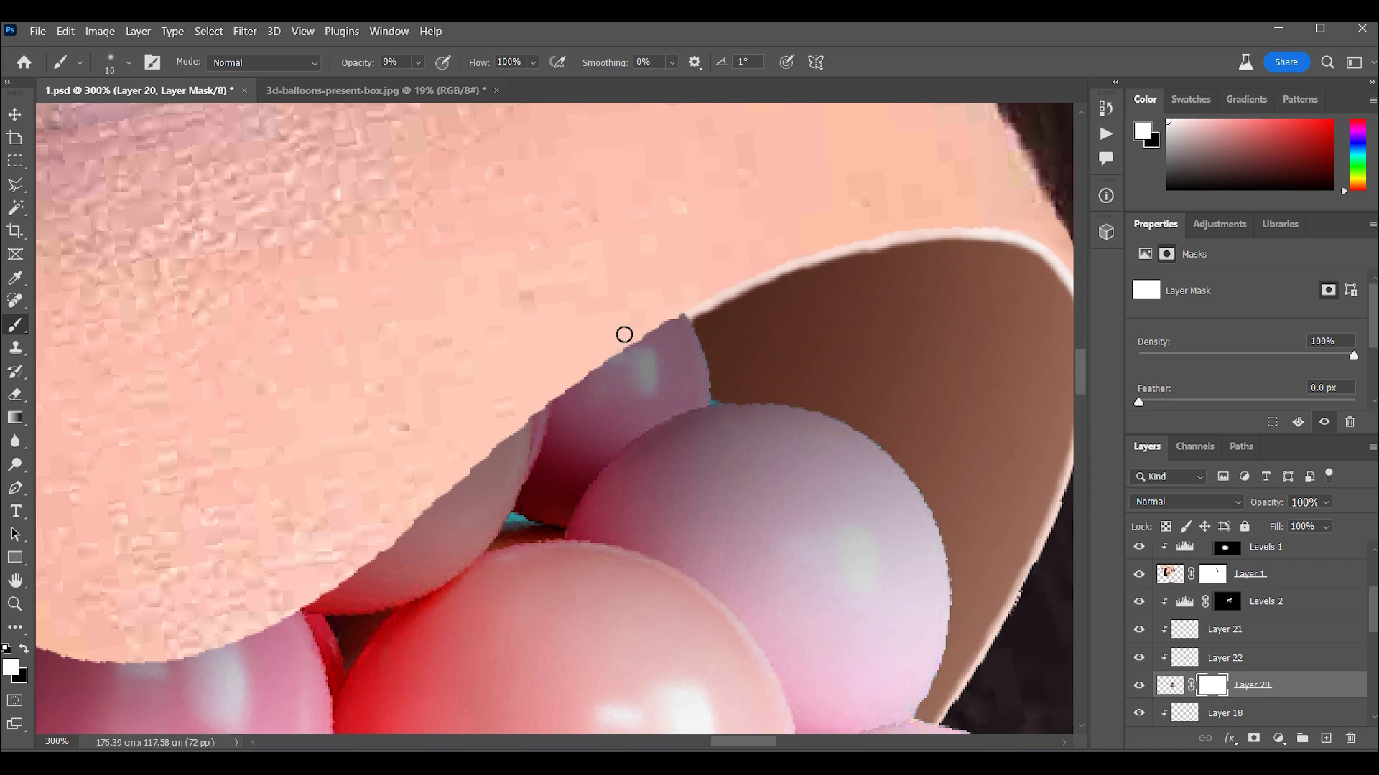
{"action": "key", "text": "0"}
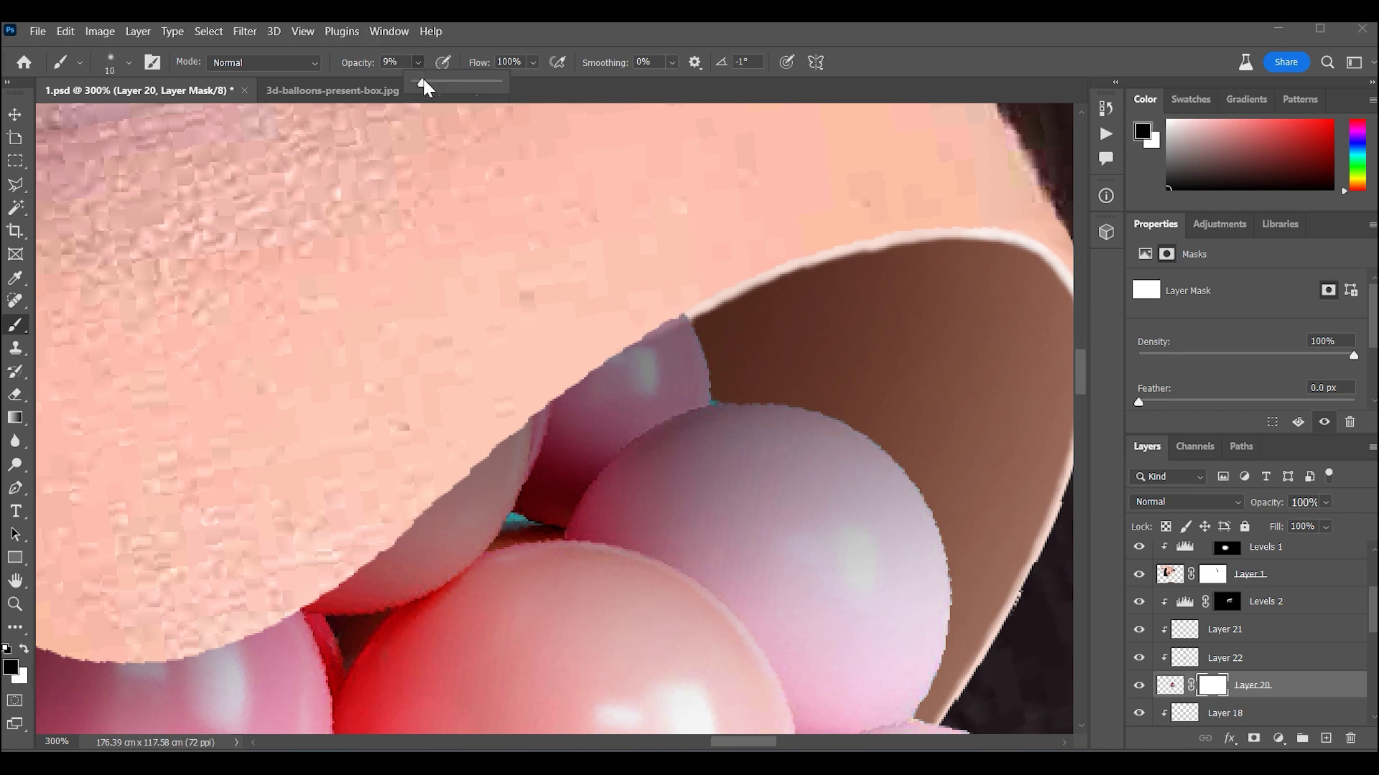
{"action": "mouse_move", "coordinate": [506, 427]}
{"action": "left_mouse_down"}
{"action": "mouse_move", "coordinate": [419, 461]}
{"action": "mouse_move", "coordinate": [528, 335]}
{"action": "left_mouse_up"}
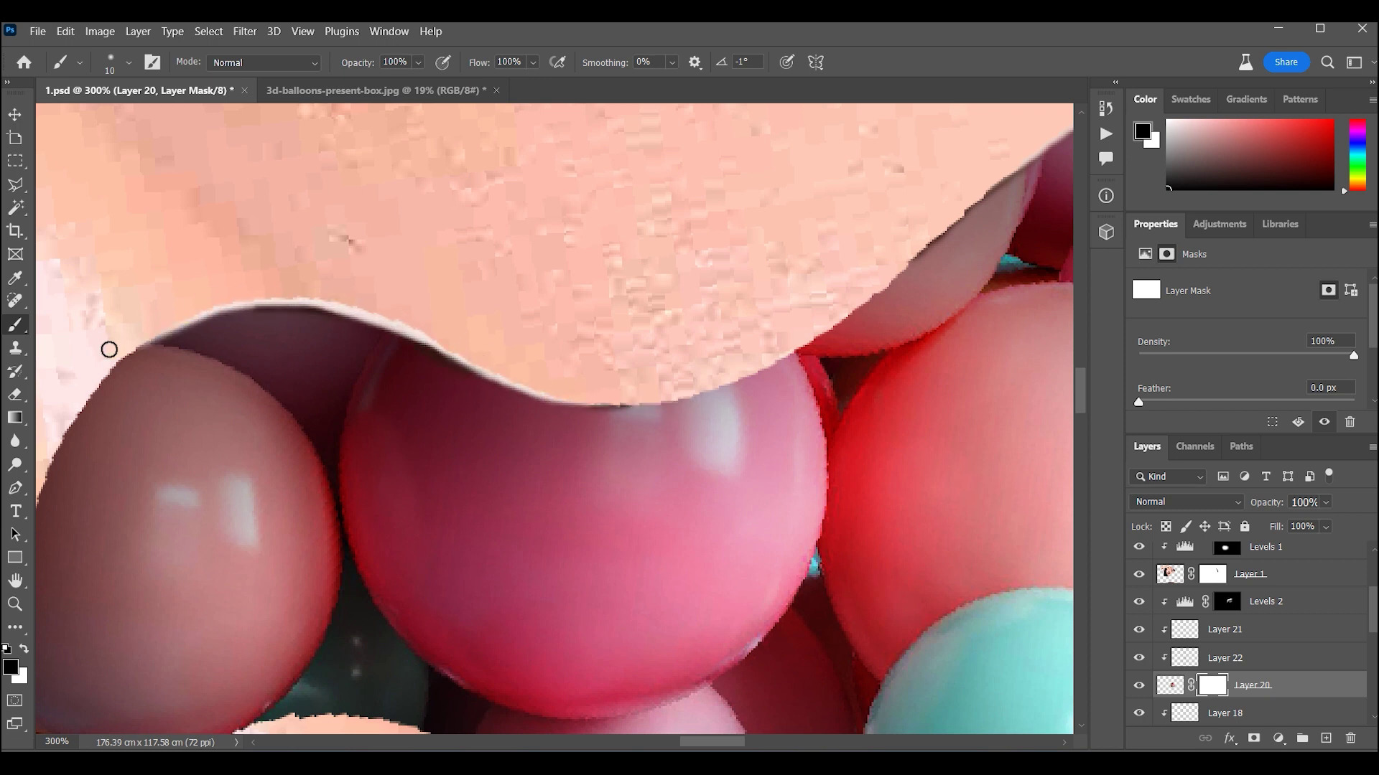
{"action": "key", "text": "z"}
{"action": "left_click_drag", "start_coordinate": [110, 349], "coordinate": [211, 373]}
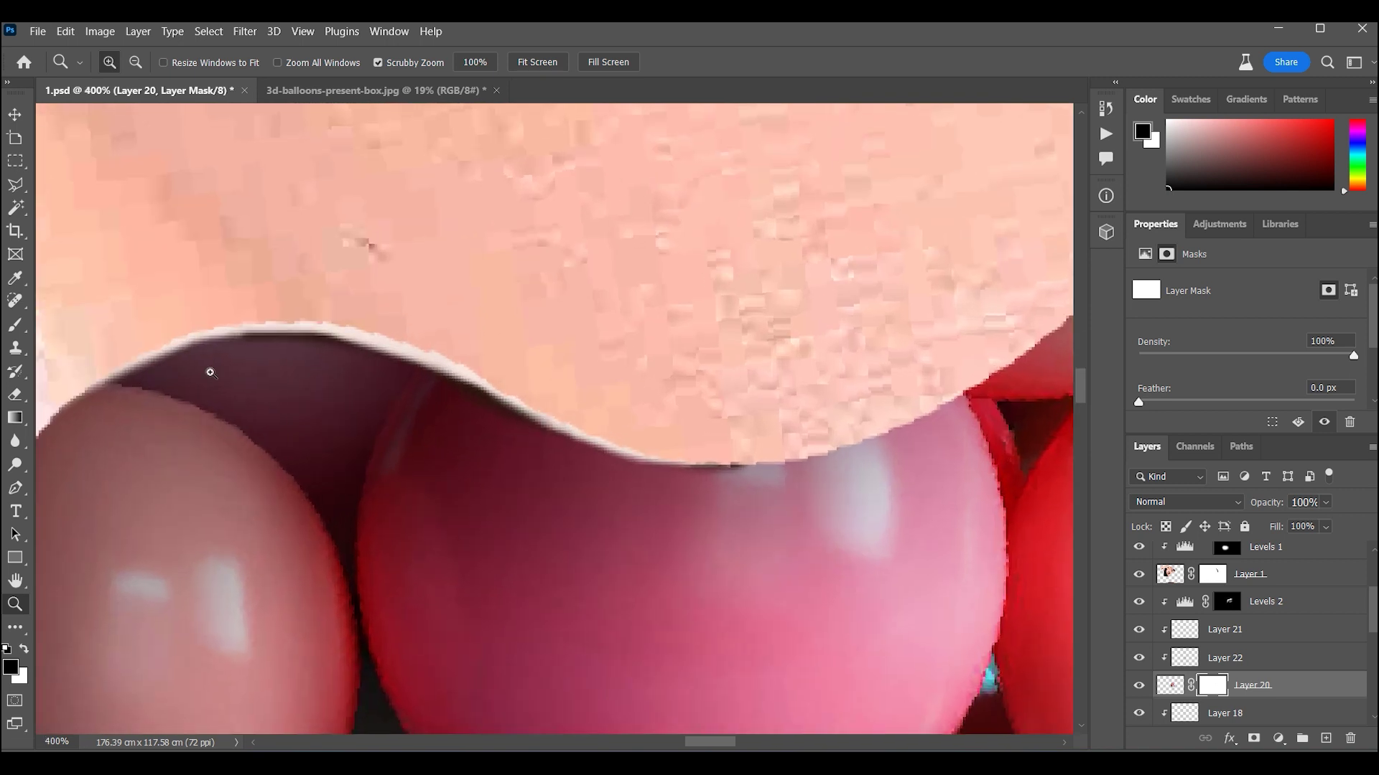
{"action": "key", "text": "b"}
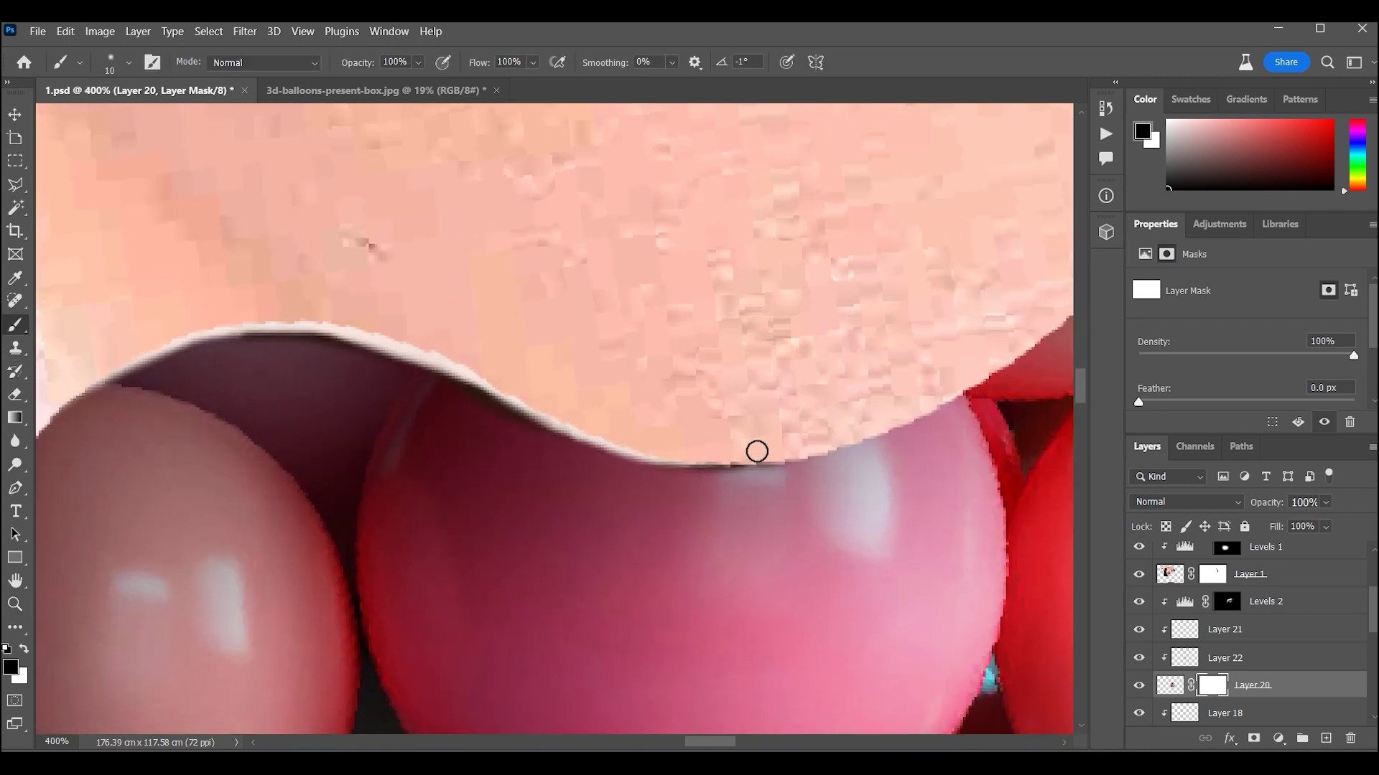
{"action": "key", "text": "ctrl+0"}
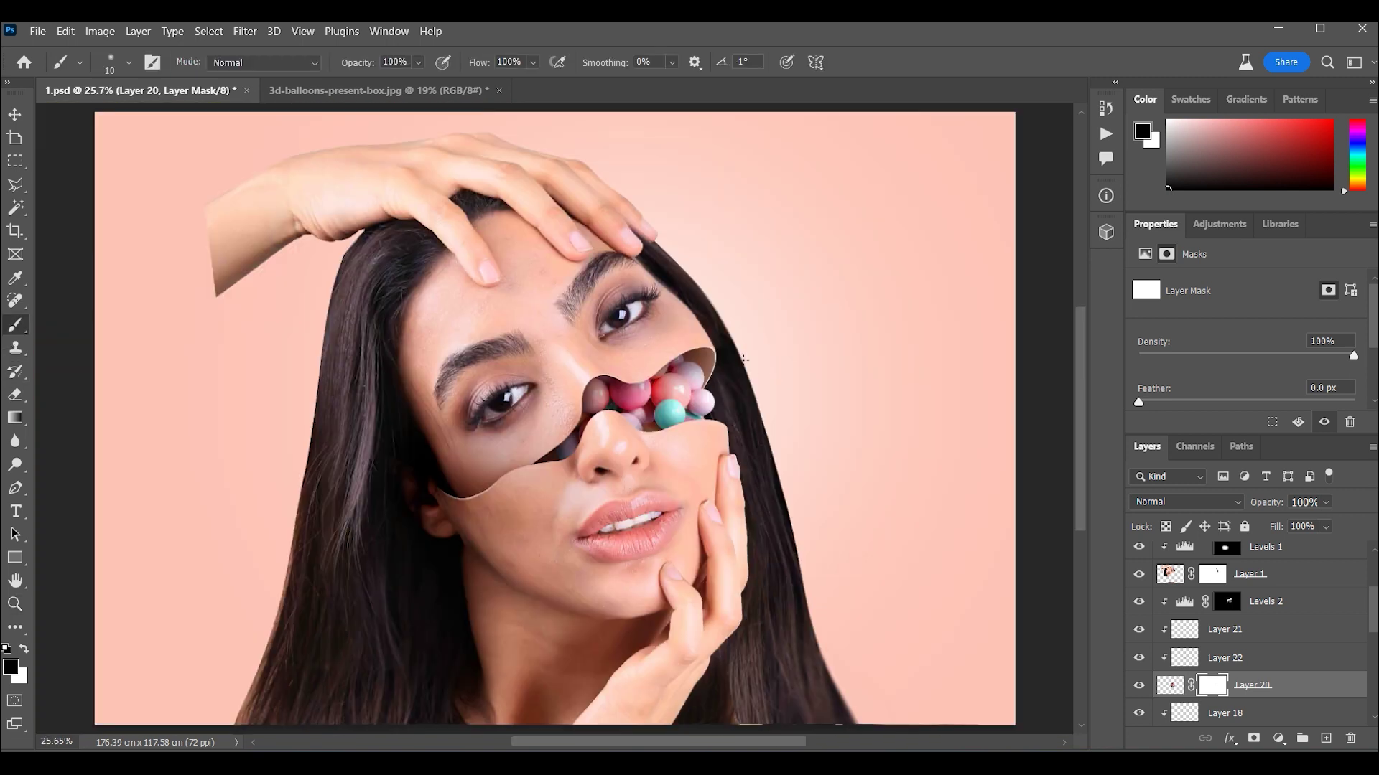
{"action": "key", "text": "z"}
{"action": "key", "text": "ctrl+plus"}
{"action": "key", "text": "ctrl+plus"}
{"action": "key", "text": "ctrl+plus"}
On Layer 22, paint dark shadow between the balls under the skin edge with a soft 31% brush
{"action": "left_click", "coordinate": [1224, 629]}
{"action": "left_click", "coordinate": [1139, 630]}
{"action": "left_click", "coordinate": [1224, 657]}
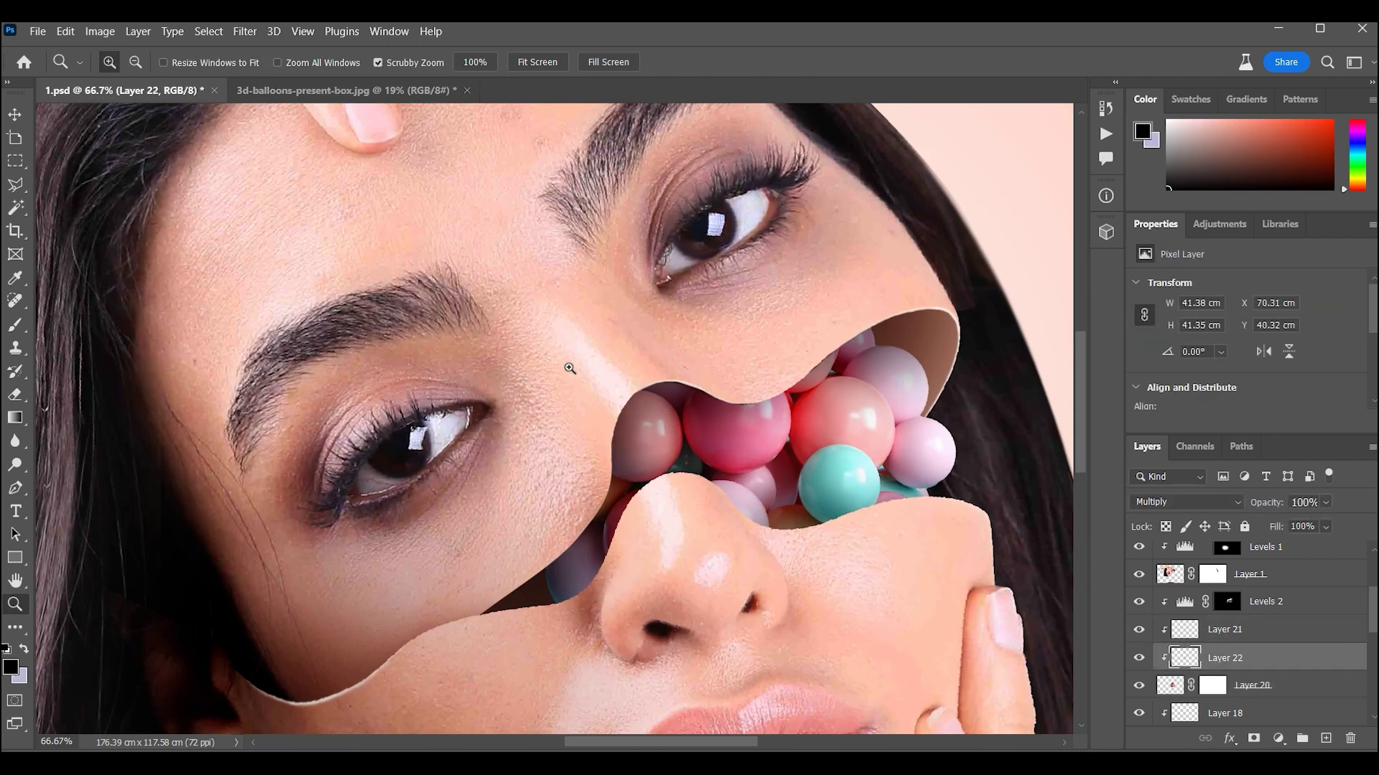
{"action": "left_click", "coordinate": [709, 411]}
{"action": "left_click", "coordinate": [709, 410]}
{"action": "key", "text": "b"}
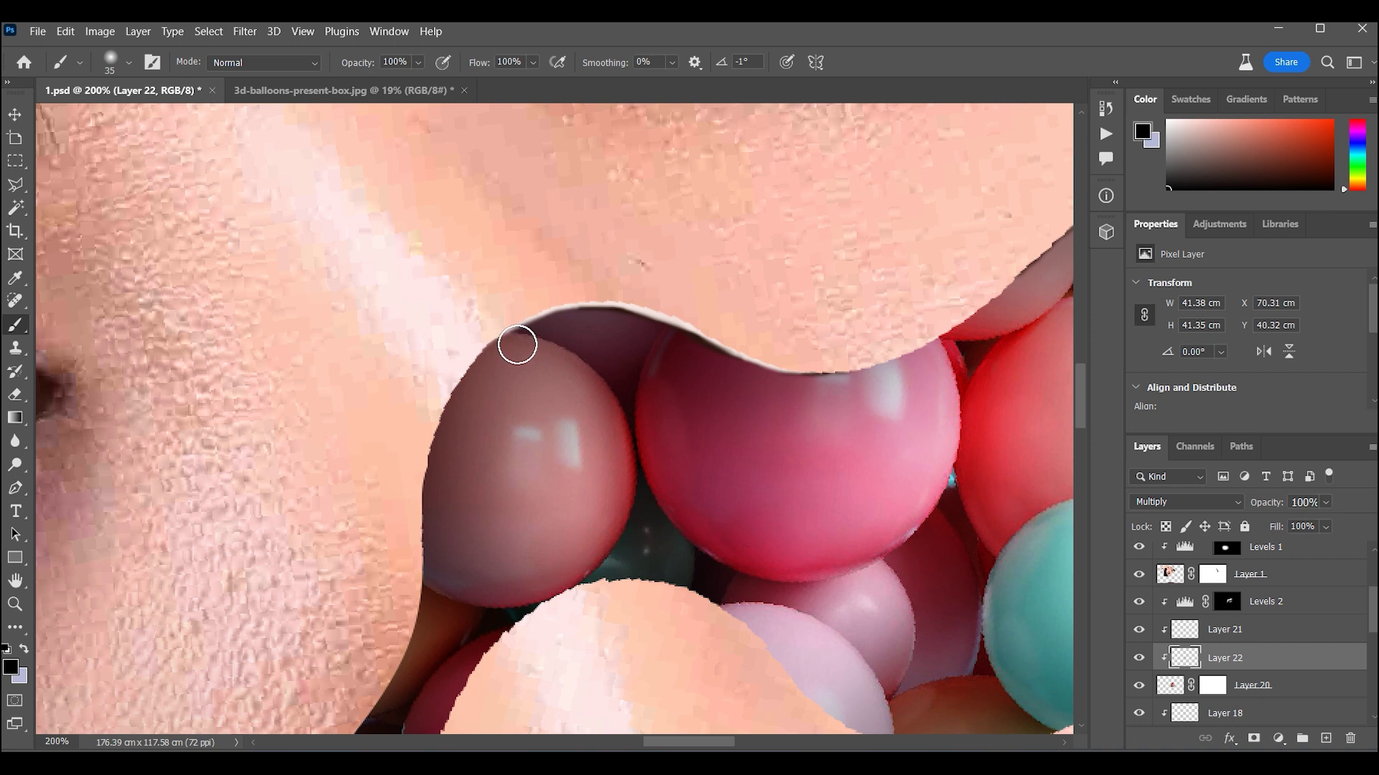
{"action": "key", "text": "bracketright"}
{"action": "key", "text": "bracketright"}
{"action": "left_click_drag", "start_coordinate": [418, 63], "coordinate": [381, 82]}
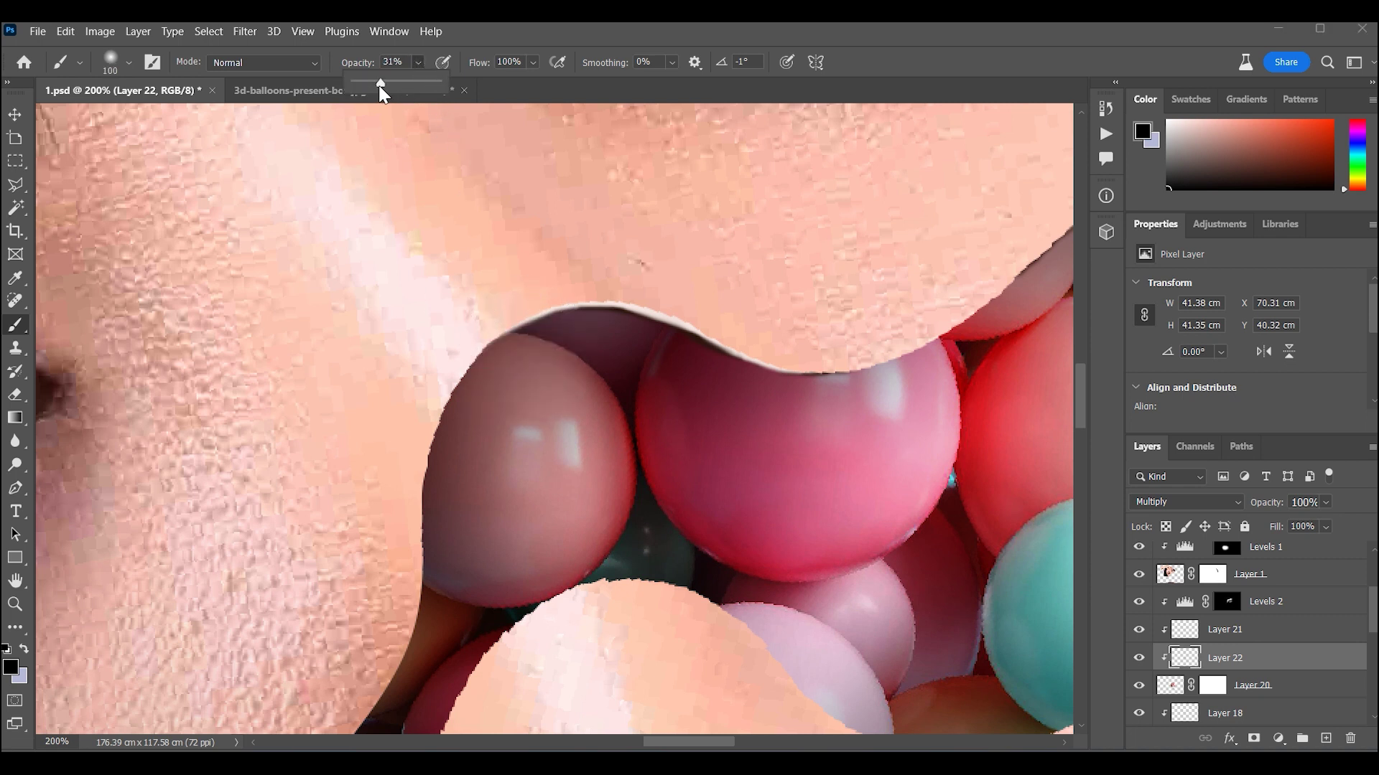
{"action": "left_click_drag", "start_coordinate": [516, 342], "coordinate": [646, 349]}
Lower the Layer 22 shadow layer's opacity to 62%
{"action": "key", "text": "bracketright"}
{"action": "key", "text": "bracketright"}
{"action": "key", "text": "bracketright"}
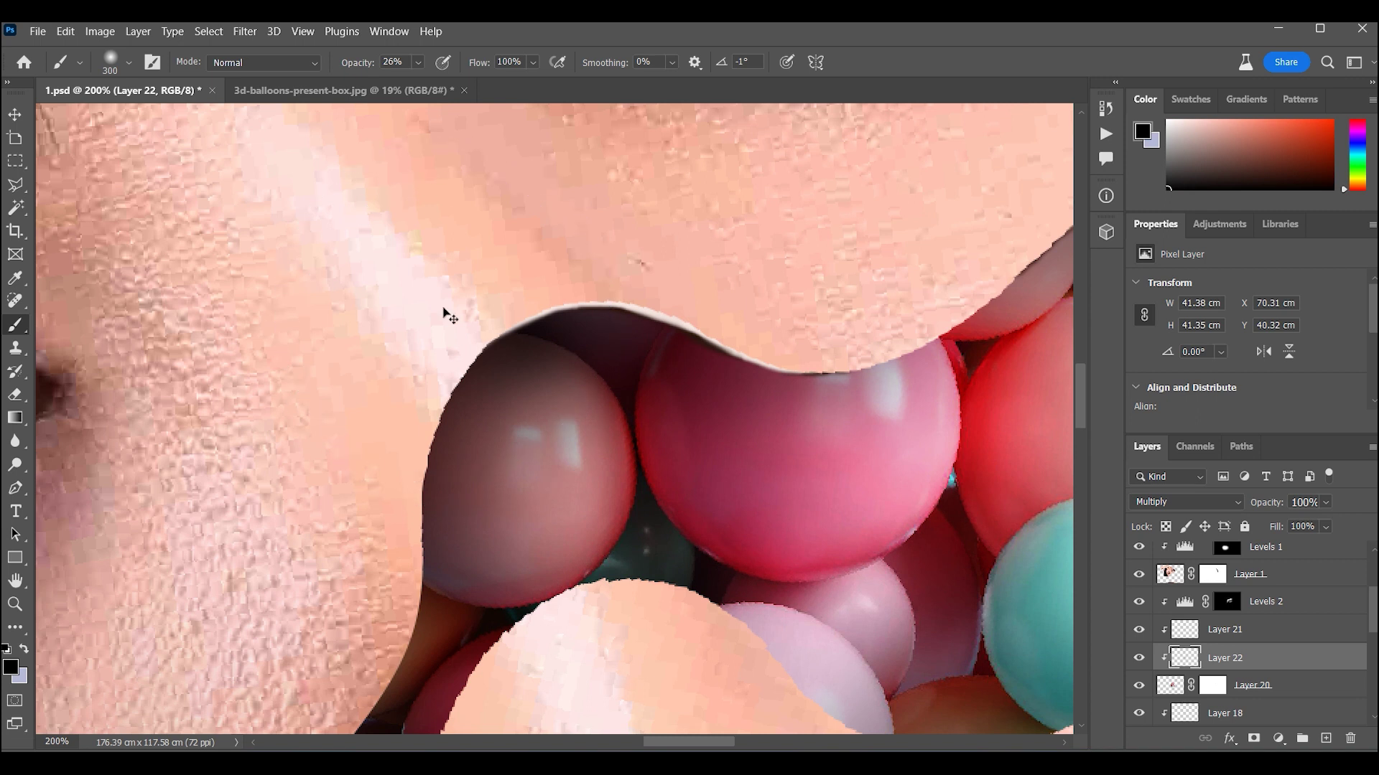
{"action": "key", "text": "ctrl+0"}
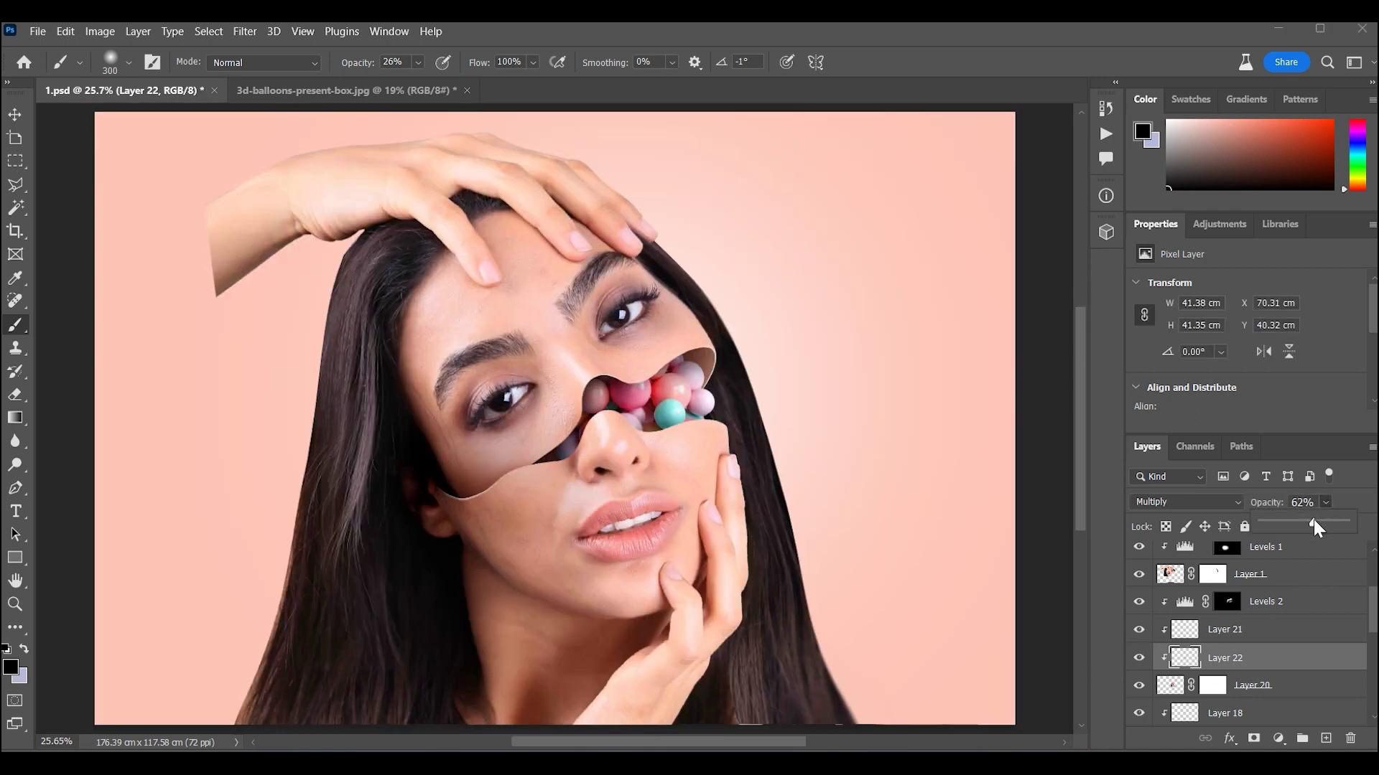
{"action": "left_click_drag", "start_coordinate": [565, 420], "coordinate": [683, 355]}
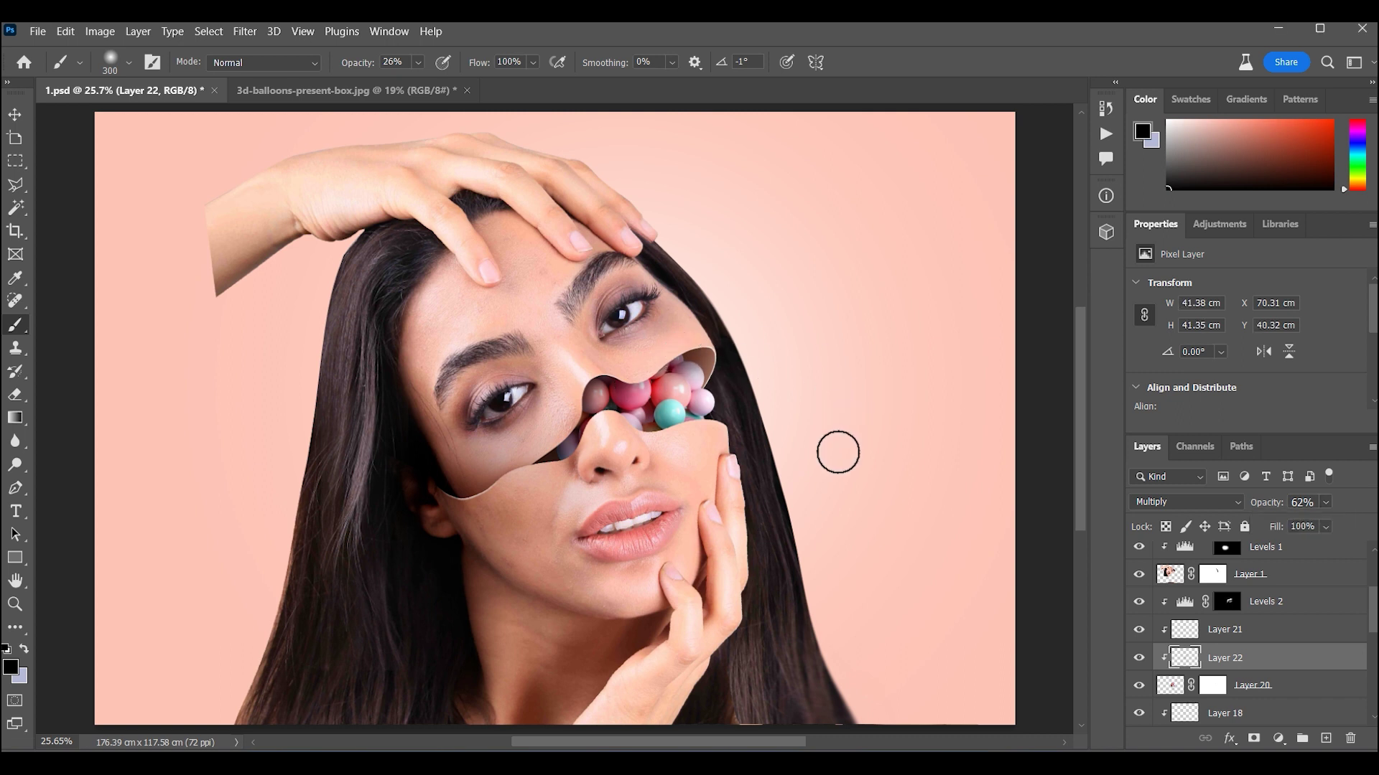
{"action": "key", "text": "z"}
{"action": "left_click_drag", "start_coordinate": [702, 387], "coordinate": [736, 336]}
Add Layer 23 and shade the left side of the top pink ball with dark brown
{"action": "left_click", "coordinate": [731, 314], "text": "ctrl"}
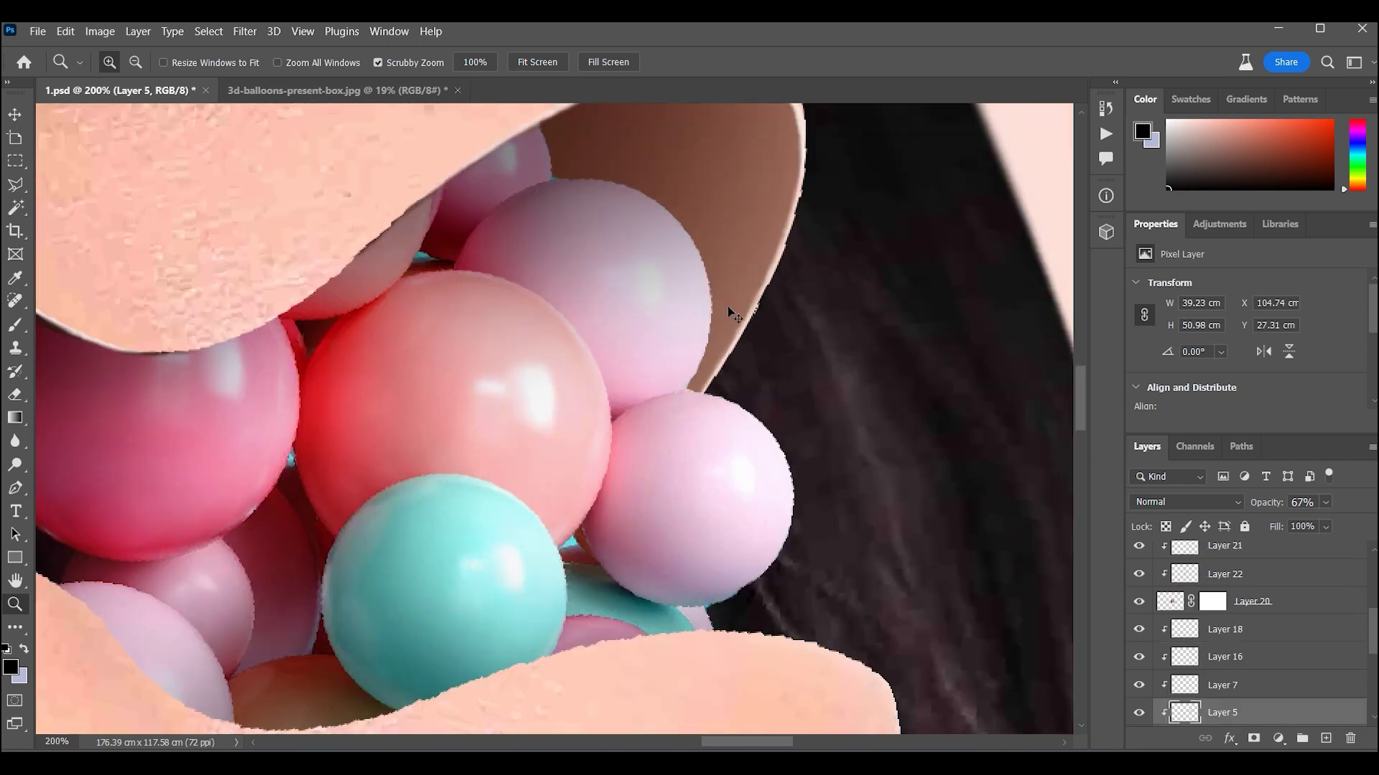
{"action": "key", "text": "ctrl+shift+alt+n"}
{"action": "left_click", "coordinate": [15, 324]}
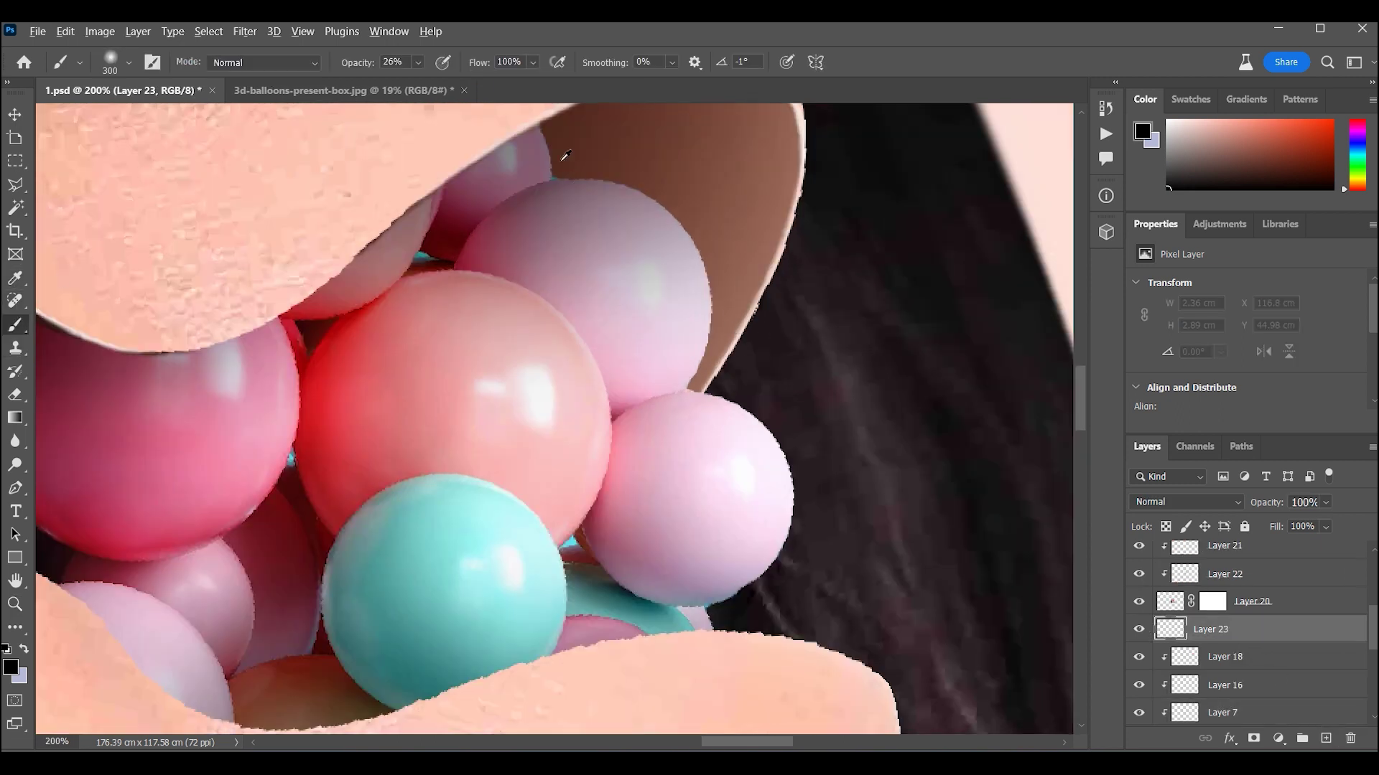
{"action": "left_click", "coordinate": [581, 166], "text": "alt"}
{"action": "key", "text": "bracketleft"}
{"action": "key", "text": "bracketleft"}
{"action": "key", "text": "bracketleft"}
{"action": "left_click_drag", "start_coordinate": [646, 261], "coordinate": [546, 239]}
{"action": "scroll", "coordinate": [567, 431], "scroll_direction": "up", "scroll_amount": 3}
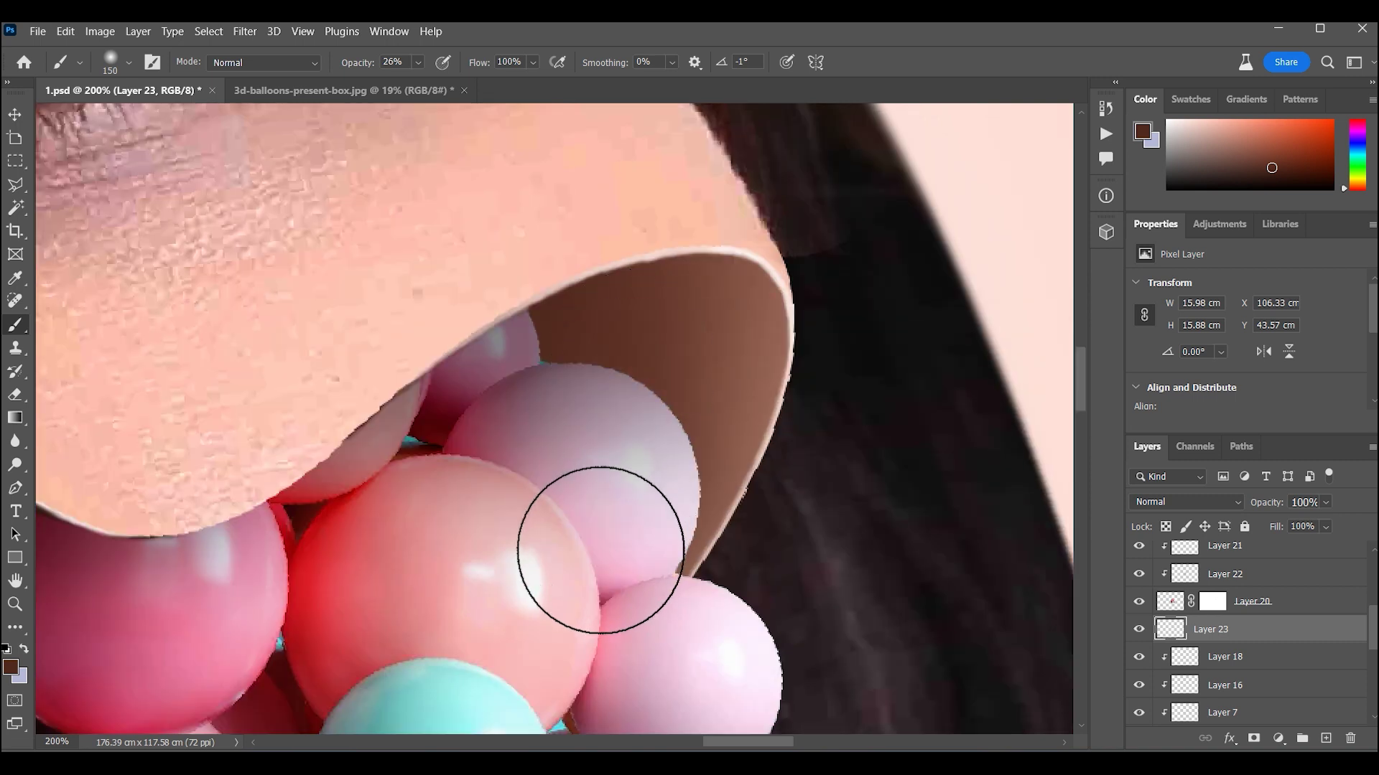
{"action": "key", "text": "ctrl+0"}
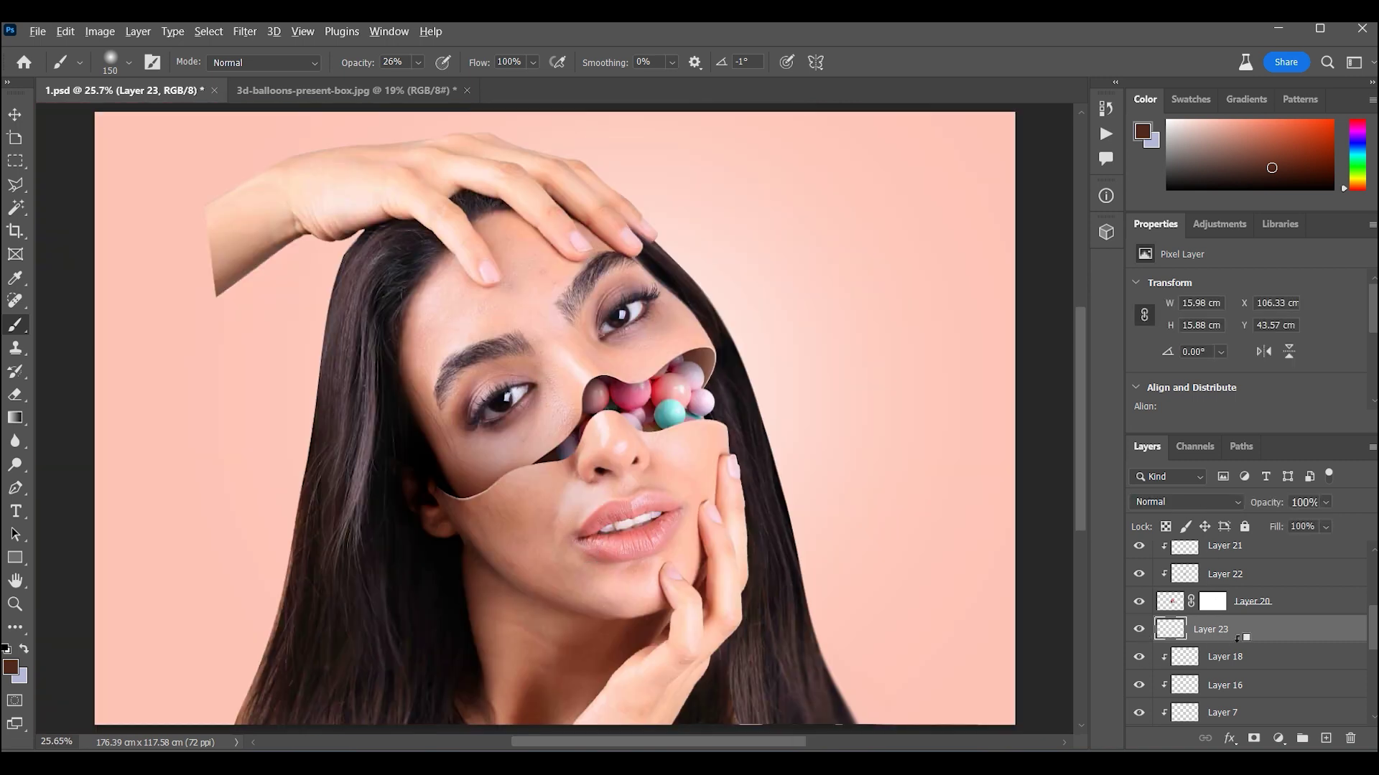
{"action": "left_click", "coordinate": [37, 31]}
Open the curly hair photo and select the hair with an inverted Color Range on the beige background
{"action": "left_click", "coordinate": [57, 66]}
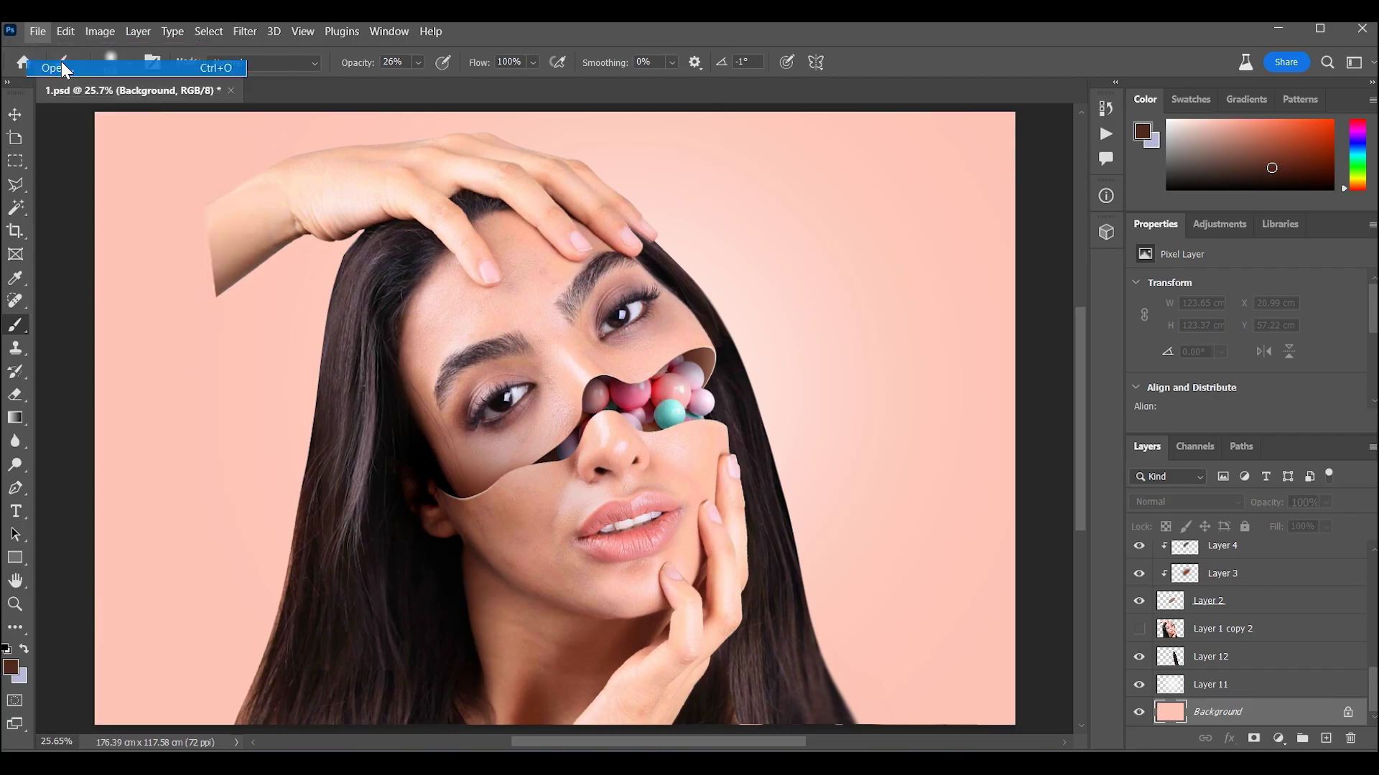
{"action": "double_click", "coordinate": [440, 187]}
{"action": "left_click", "coordinate": [14, 604]}
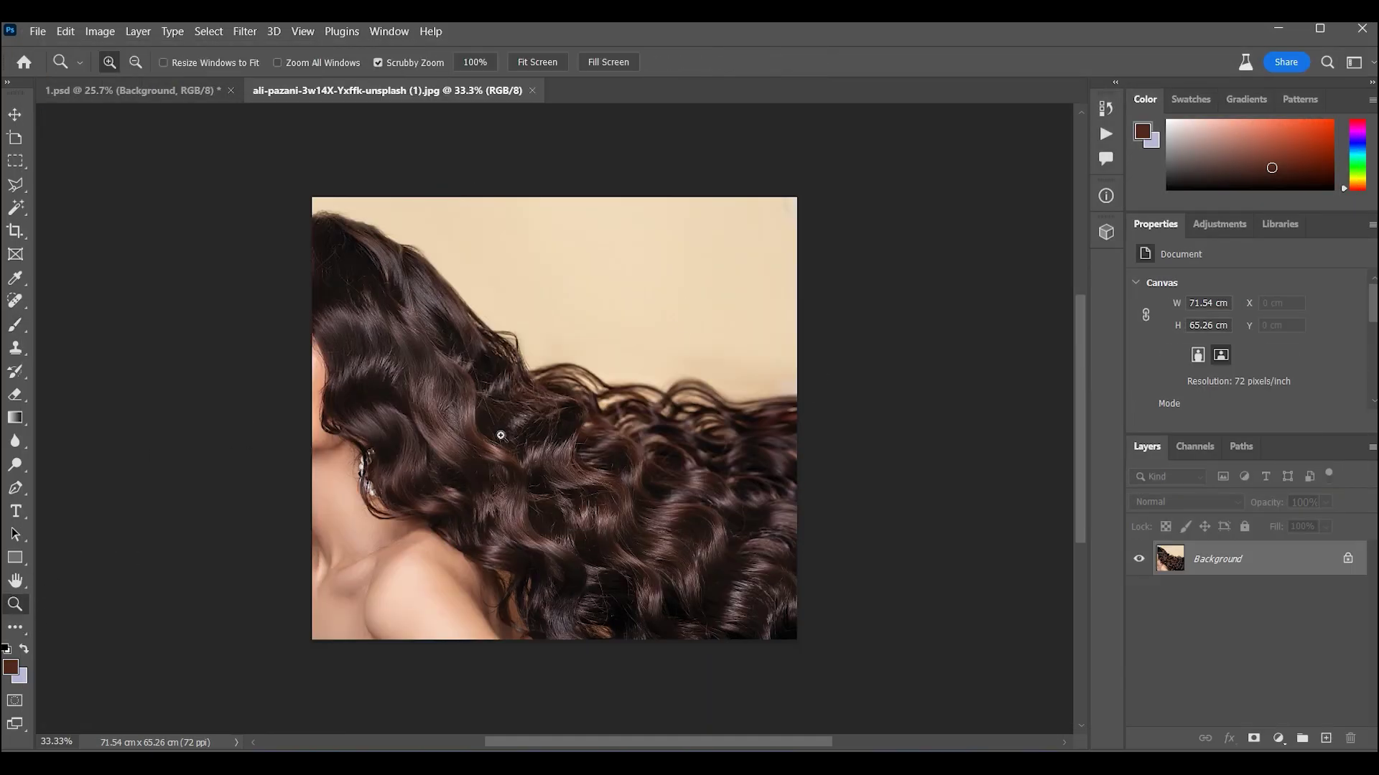
{"action": "left_click", "coordinate": [690, 287]}
{"action": "left_click", "coordinate": [208, 31]}
{"action": "left_click", "coordinate": [273, 207]}
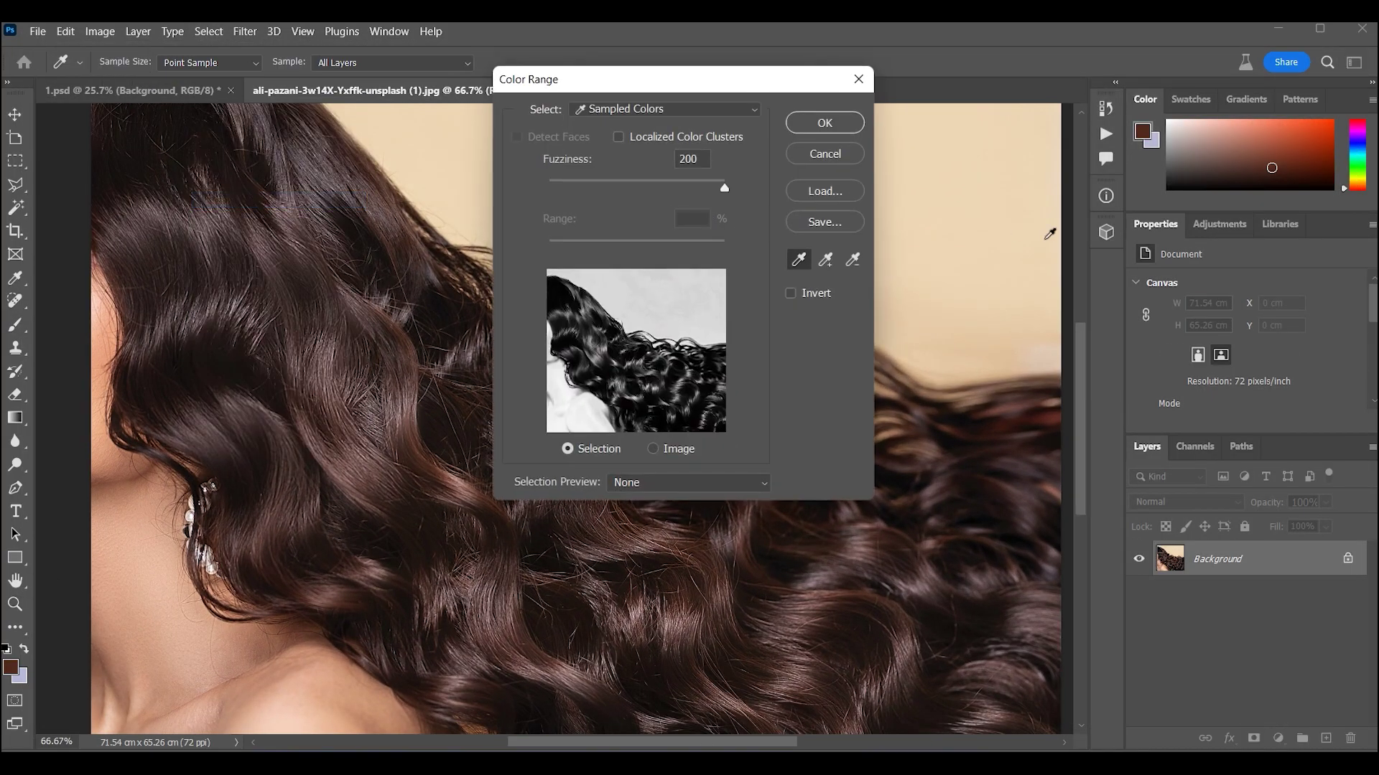
{"action": "left_click", "coordinate": [1046, 230]}
{"action": "mouse_move", "coordinate": [718, 188]}
{"action": "left_mouse_down"}
{"action": "mouse_move", "coordinate": [675, 188]}
{"action": "mouse_move", "coordinate": [750, 204]}
{"action": "left_mouse_up"}
{"action": "left_click", "coordinate": [790, 293]}
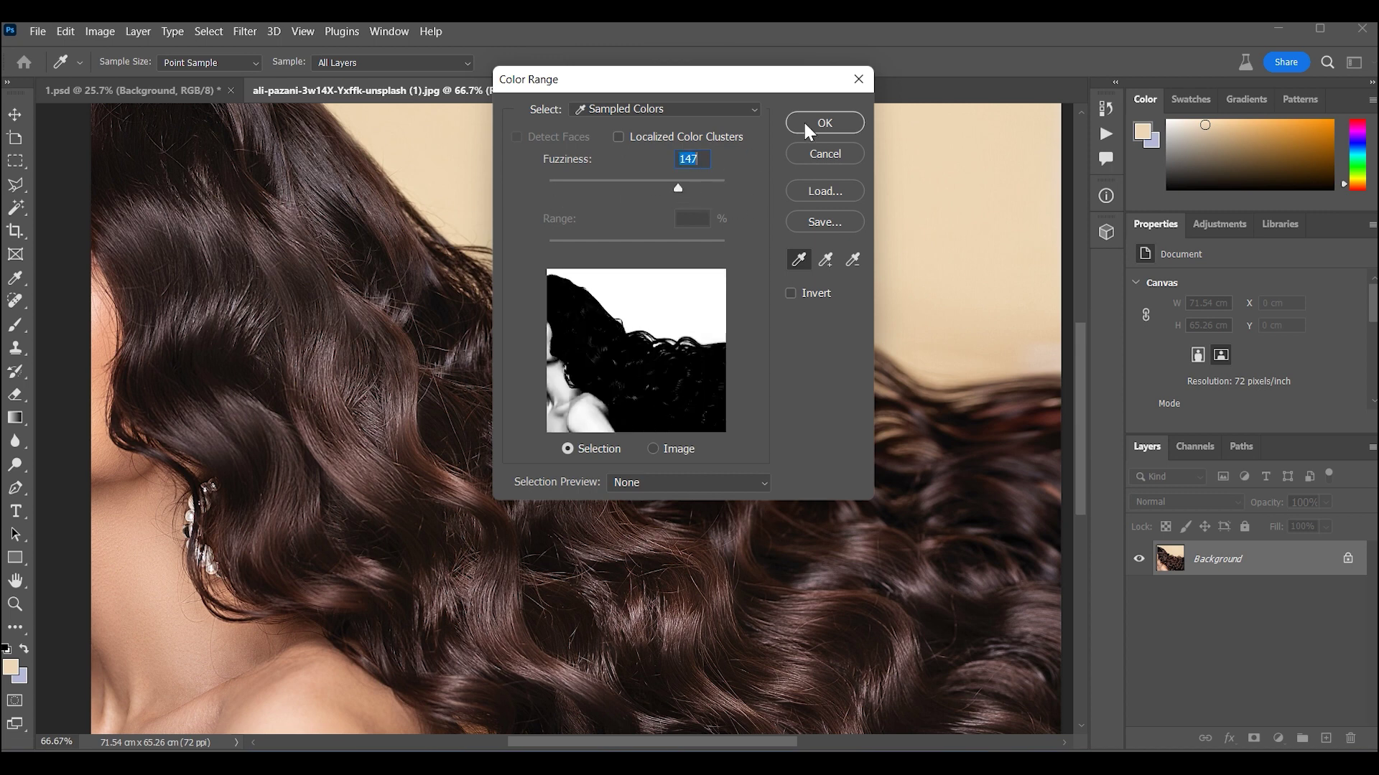
{"action": "left_click", "coordinate": [824, 123]}
Convert the background to Layer 0 and delete the beige background using a Polygonal Lasso outline
{"action": "left_click", "coordinate": [826, 234]}
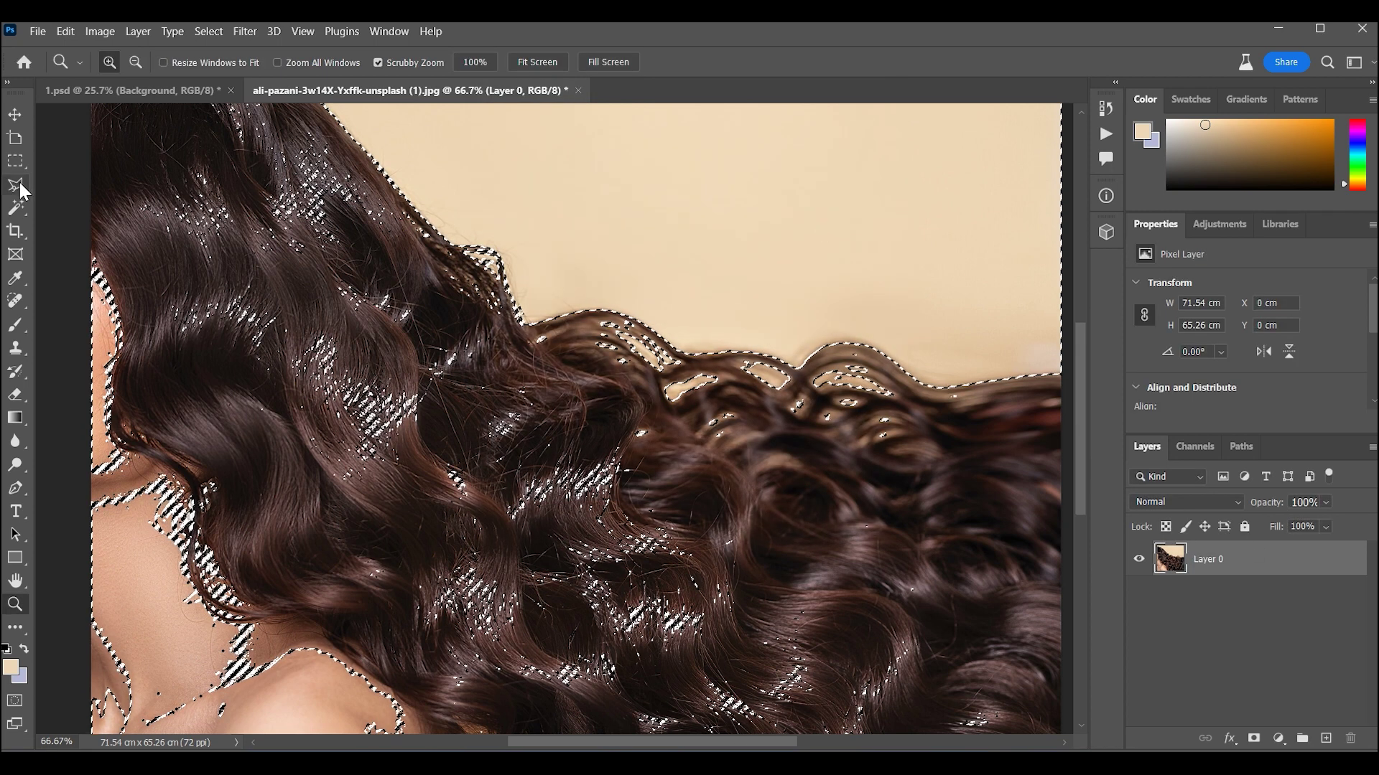
{"action": "key", "text": "l"}
{"action": "left_click", "coordinate": [558, 332]}
{"action": "left_click", "coordinate": [600, 334]}
{"action": "left_click", "coordinate": [657, 415]}
{"action": "left_click", "coordinate": [733, 401]}
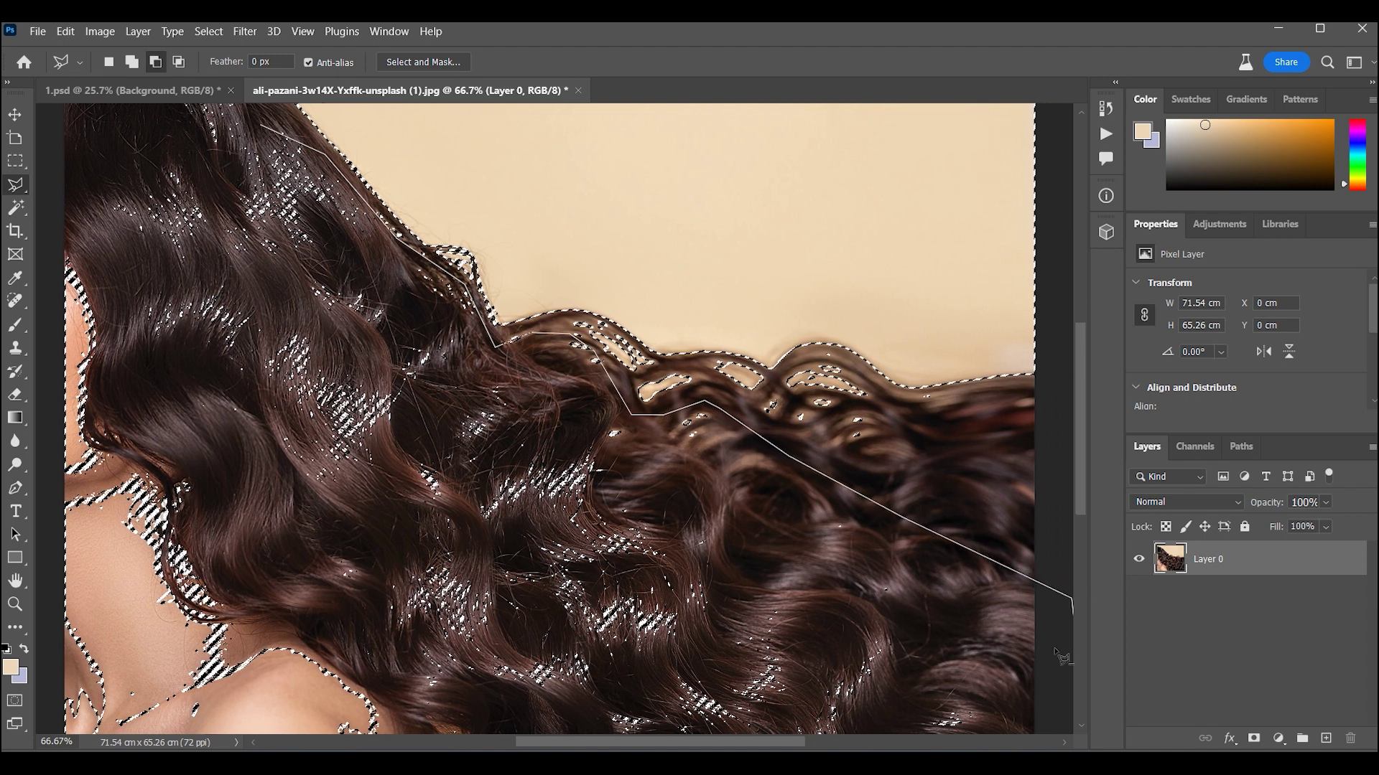
{"action": "left_click", "coordinate": [1070, 221]}
{"action": "left_click", "coordinate": [989, 371]}
{"action": "left_click", "coordinate": [1042, 372]}
{"action": "left_click", "coordinate": [978, 535]}
{"action": "left_click", "coordinate": [438, 577]}
{"action": "left_click", "coordinate": [268, 524]}
{"action": "left_click", "coordinate": [36, 563]}
{"action": "left_click", "coordinate": [108, 260]}
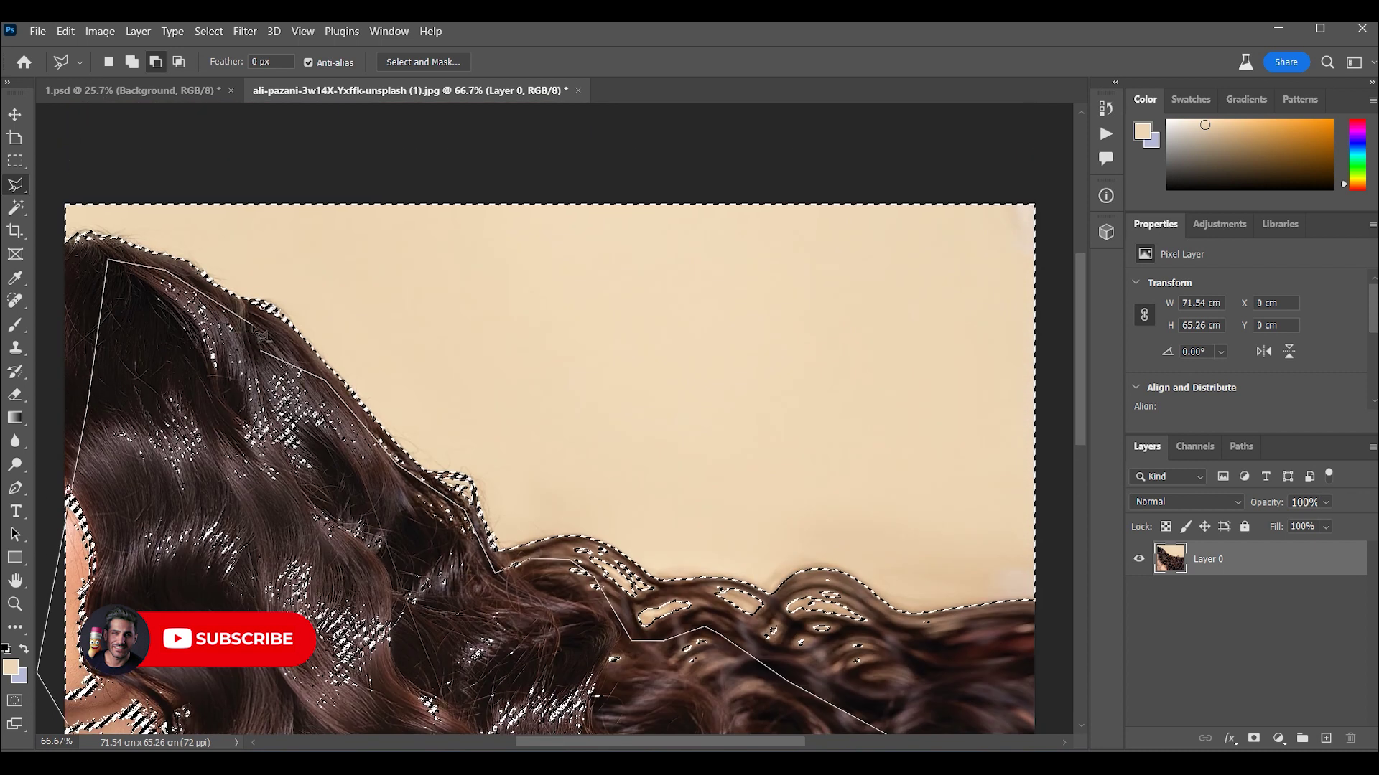
{"action": "left_click", "coordinate": [170, 276]}
{"action": "key", "text": "Delete"}
Marquee the curly hair section and drag it into 1.psd as Layer 24
{"action": "scroll", "coordinate": [325, 438], "scroll_direction": "down", "scroll_amount": 2}
{"action": "key", "text": "m"}
{"action": "mouse_move", "coordinate": [321, 159]}
{"action": "left_mouse_down"}
{"action": "mouse_move", "coordinate": [915, 551]}
{"action": "mouse_move", "coordinate": [923, 600]}
{"action": "left_mouse_up"}
{"action": "mouse_move", "coordinate": [862, 560]}
{"action": "left_mouse_down"}
{"action": "mouse_move", "coordinate": [725, 474]}
{"action": "mouse_move", "coordinate": [747, 489]}
{"action": "left_mouse_up"}
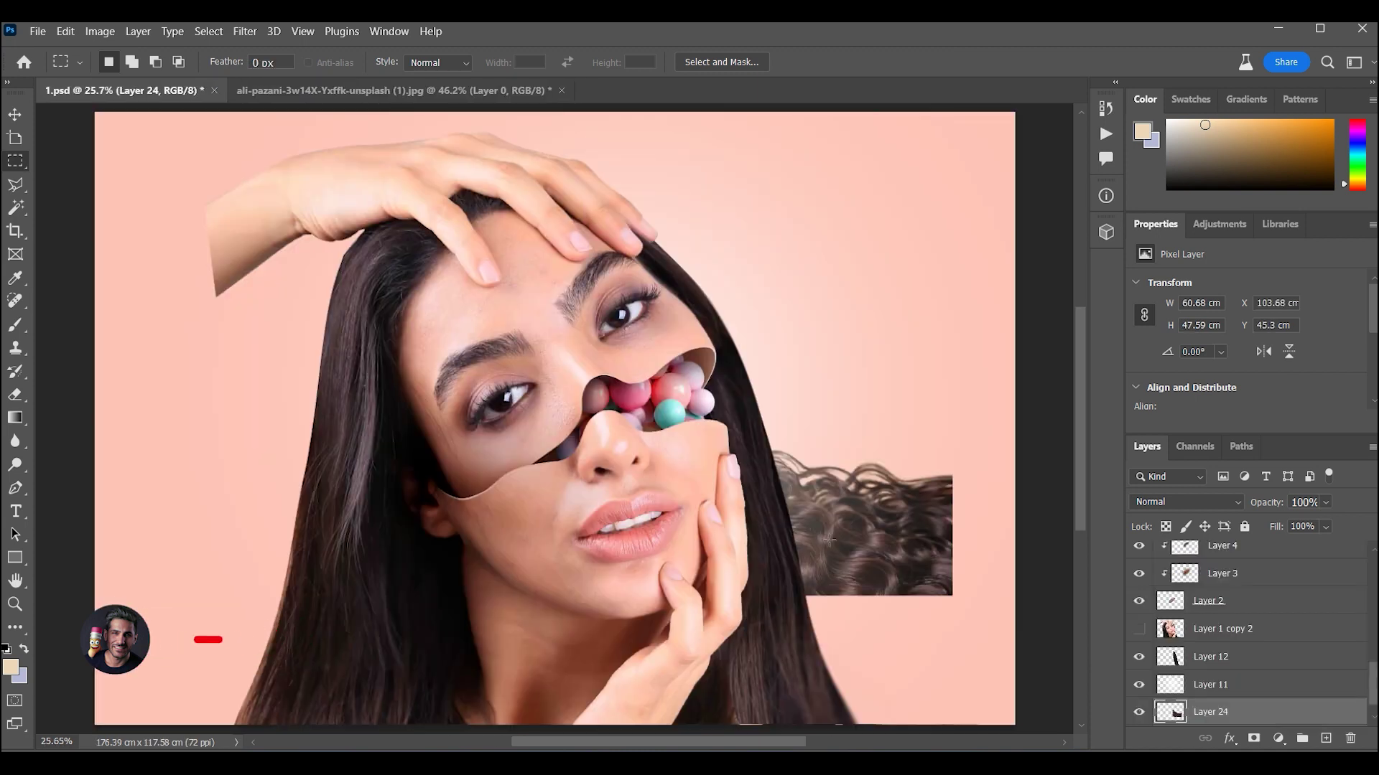
Bring the hair layer to the top, rotate it about 51°, enlarge it and position it over the chin
{"action": "key", "text": "ctrl+bracketleft"}
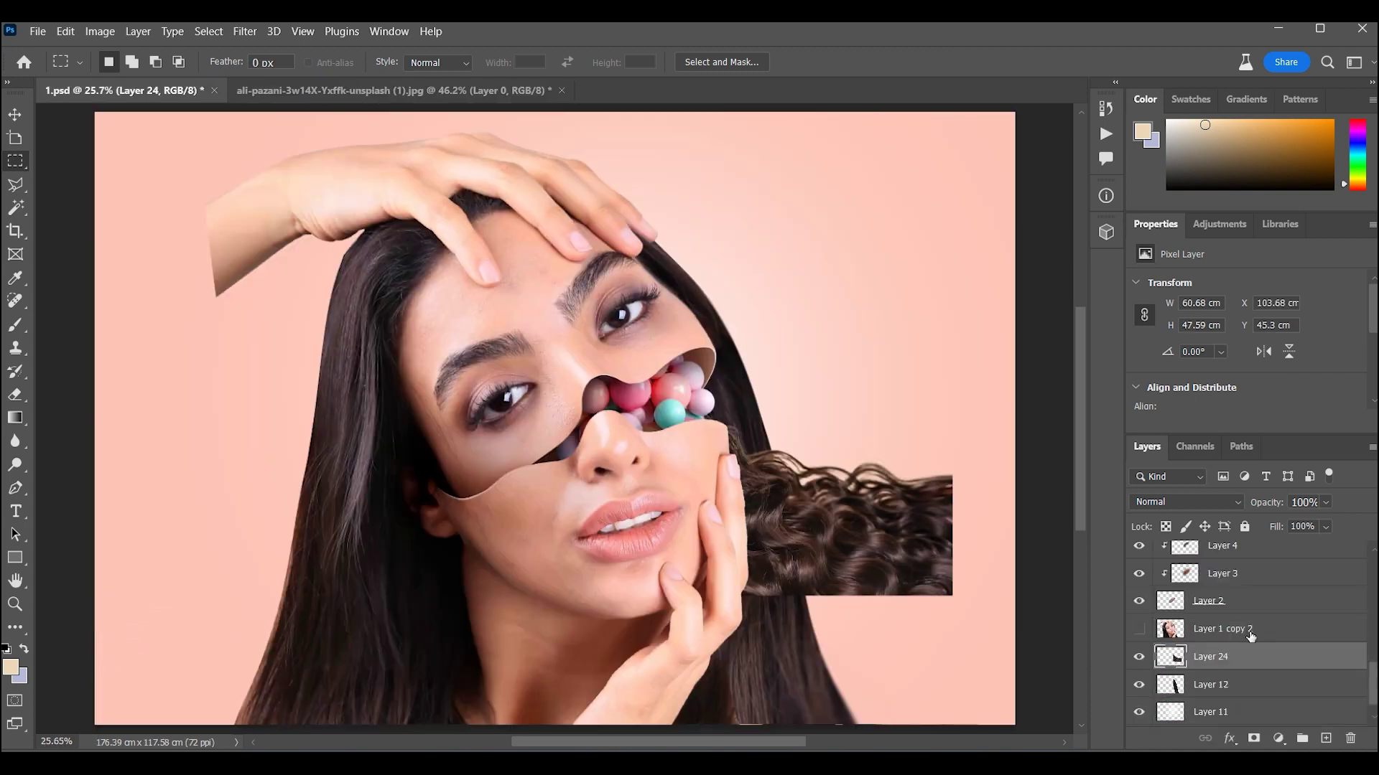
{"action": "key", "text": "ctrl+shift+bracketright"}
{"action": "key", "text": "ctrl+t"}
{"action": "left_click_drag", "start_coordinate": [980, 465], "coordinate": [938, 638]}
{"action": "left_click_drag", "start_coordinate": [854, 569], "coordinate": [889, 720]}
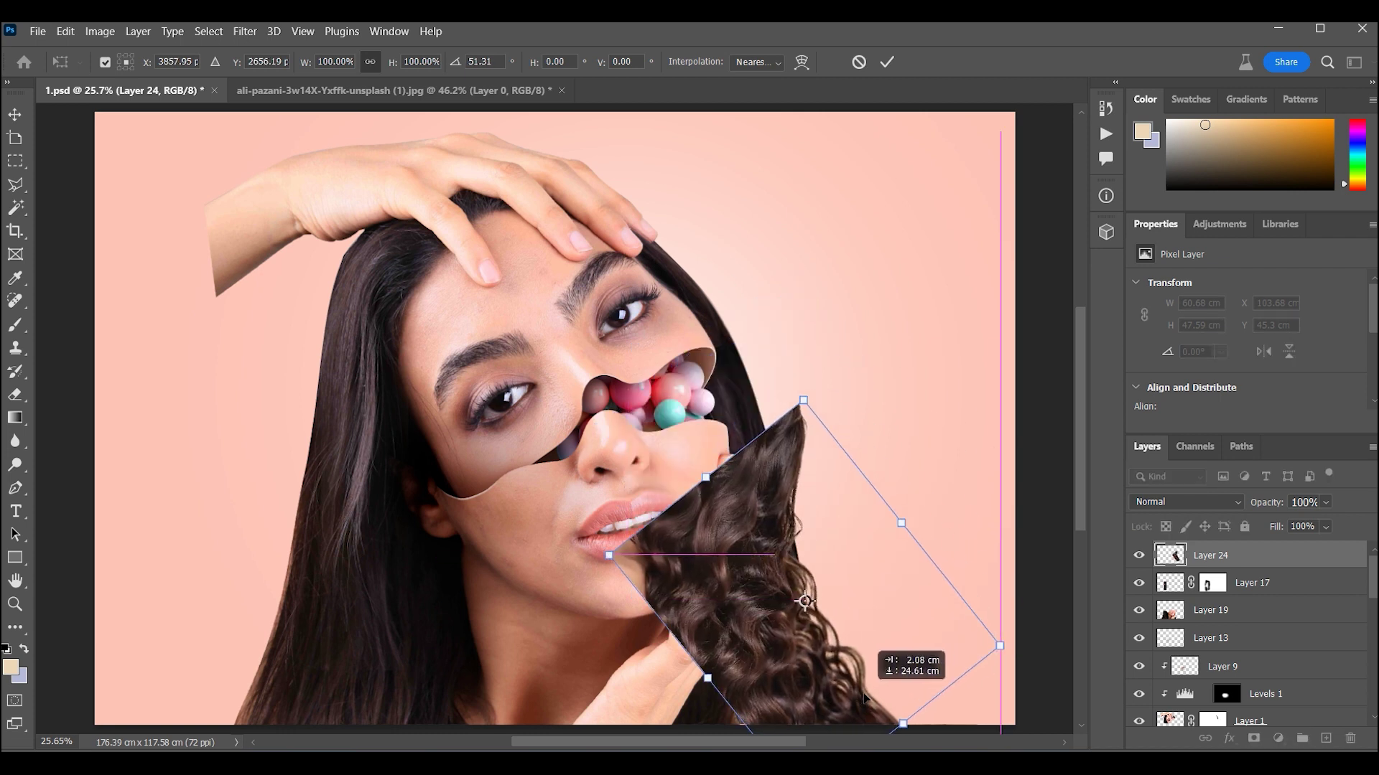
{"action": "left_click_drag", "start_coordinate": [826, 423], "coordinate": [825, 356]}
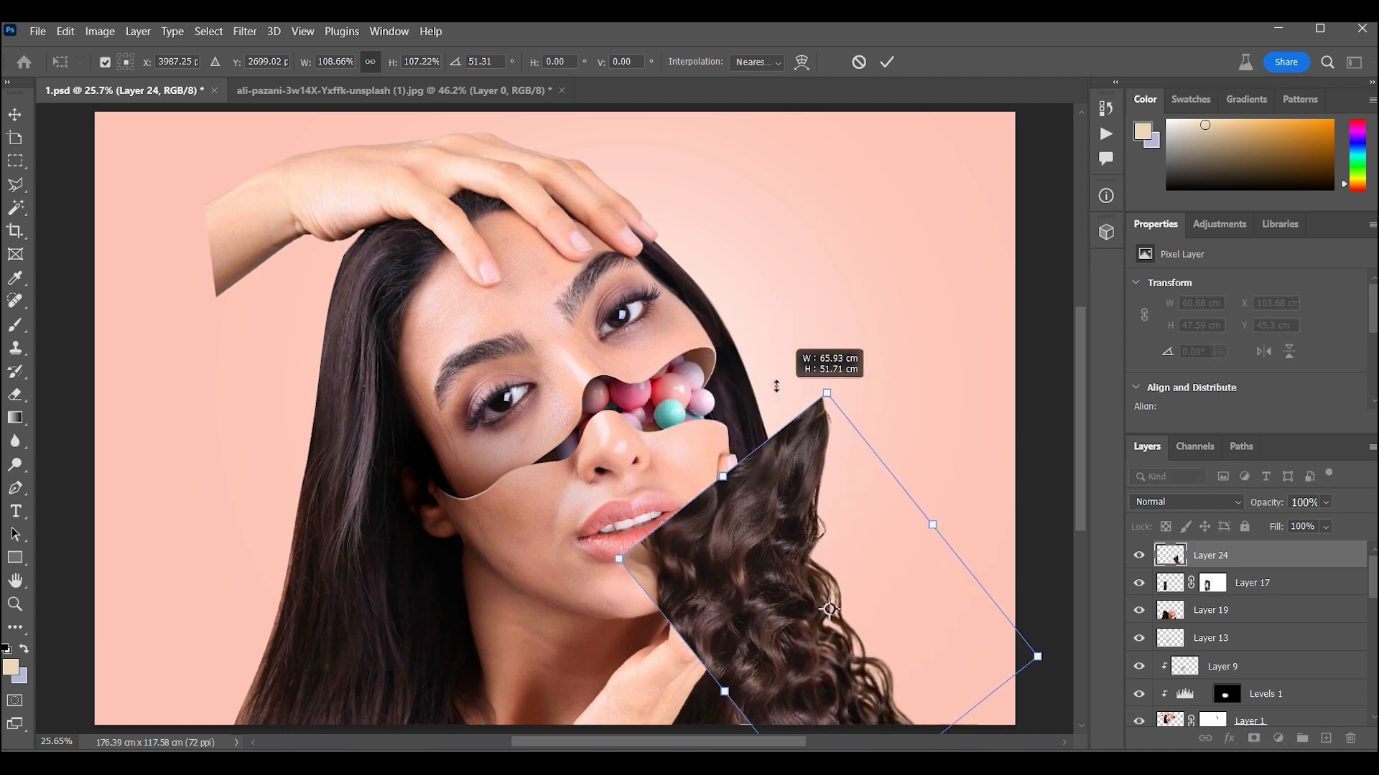
{"action": "left_click_drag", "start_coordinate": [781, 441], "coordinate": [767, 441]}
Warp the hair's top corner into the nose cut
{"action": "right_click", "coordinate": [767, 441]}
{"action": "left_click", "coordinate": [804, 186]}
{"action": "left_click_drag", "start_coordinate": [812, 356], "coordinate": [727, 351]}
{"action": "scroll", "coordinate": [742, 426], "scroll_direction": "down", "scroll_amount": 2}
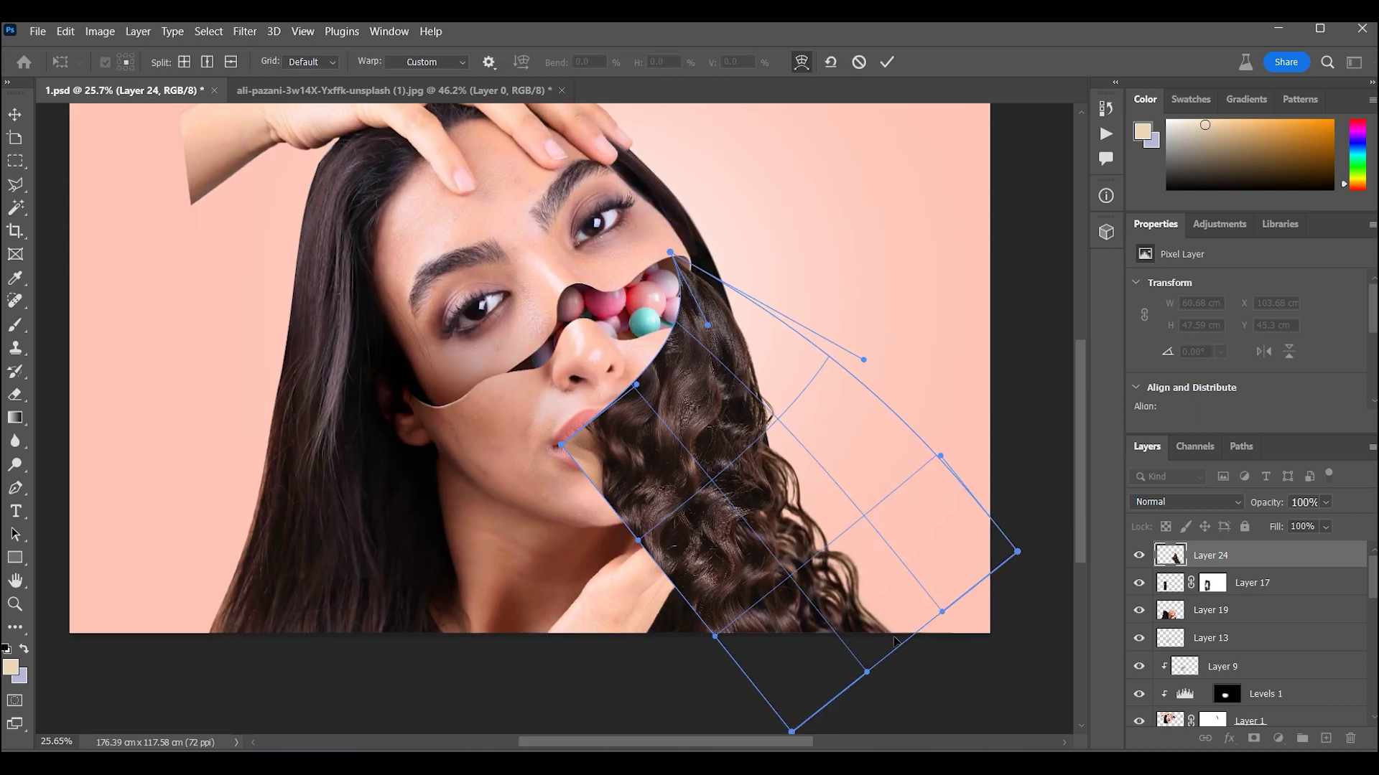
{"action": "key", "text": "Return"}
Duplicate the hair, flip the copy horizontally and rotate it into place on the left
{"action": "key", "text": "ctrl+j"}
{"action": "key", "text": "ctrl+t"}
{"action": "right_click", "coordinate": [316, 144]}
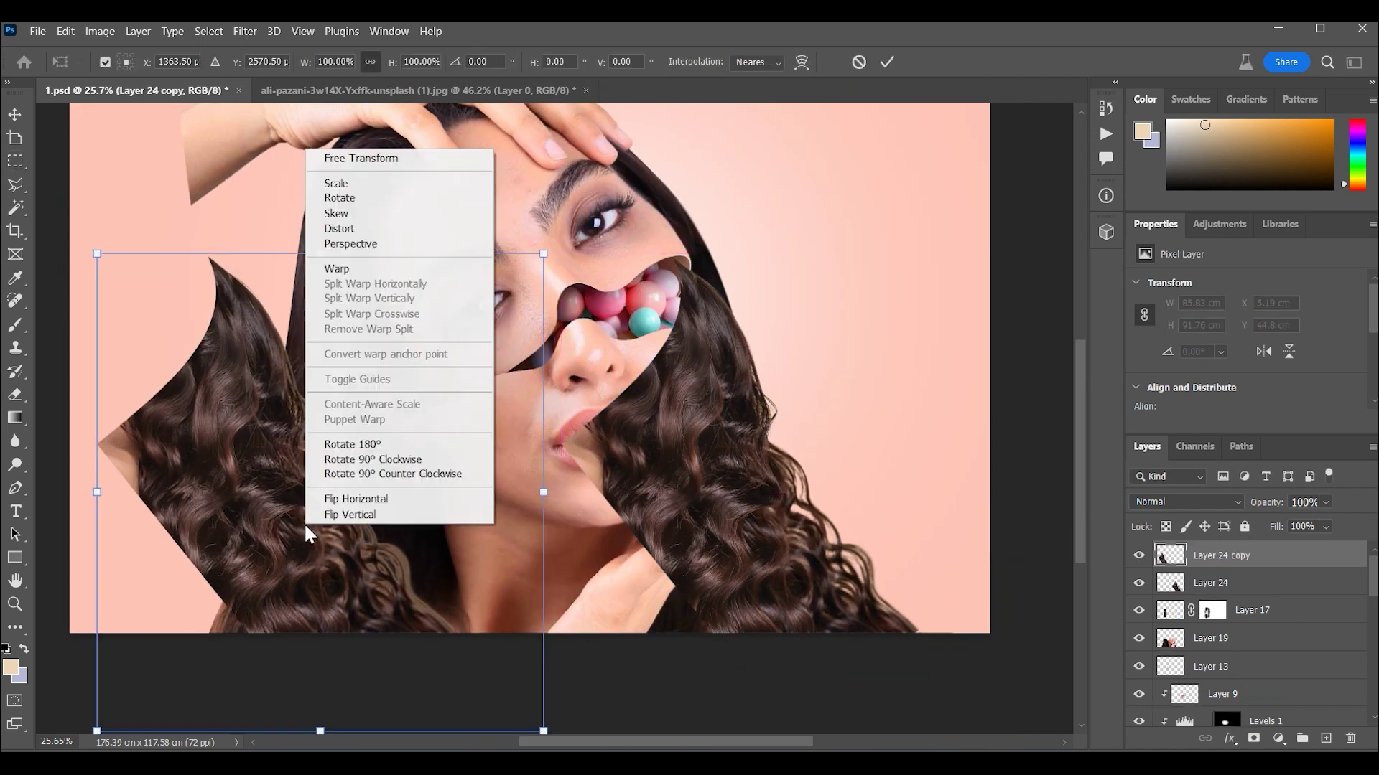
{"action": "left_click", "coordinate": [354, 575]}
{"action": "left_click_drag", "start_coordinate": [320, 495], "coordinate": [310, 499]}
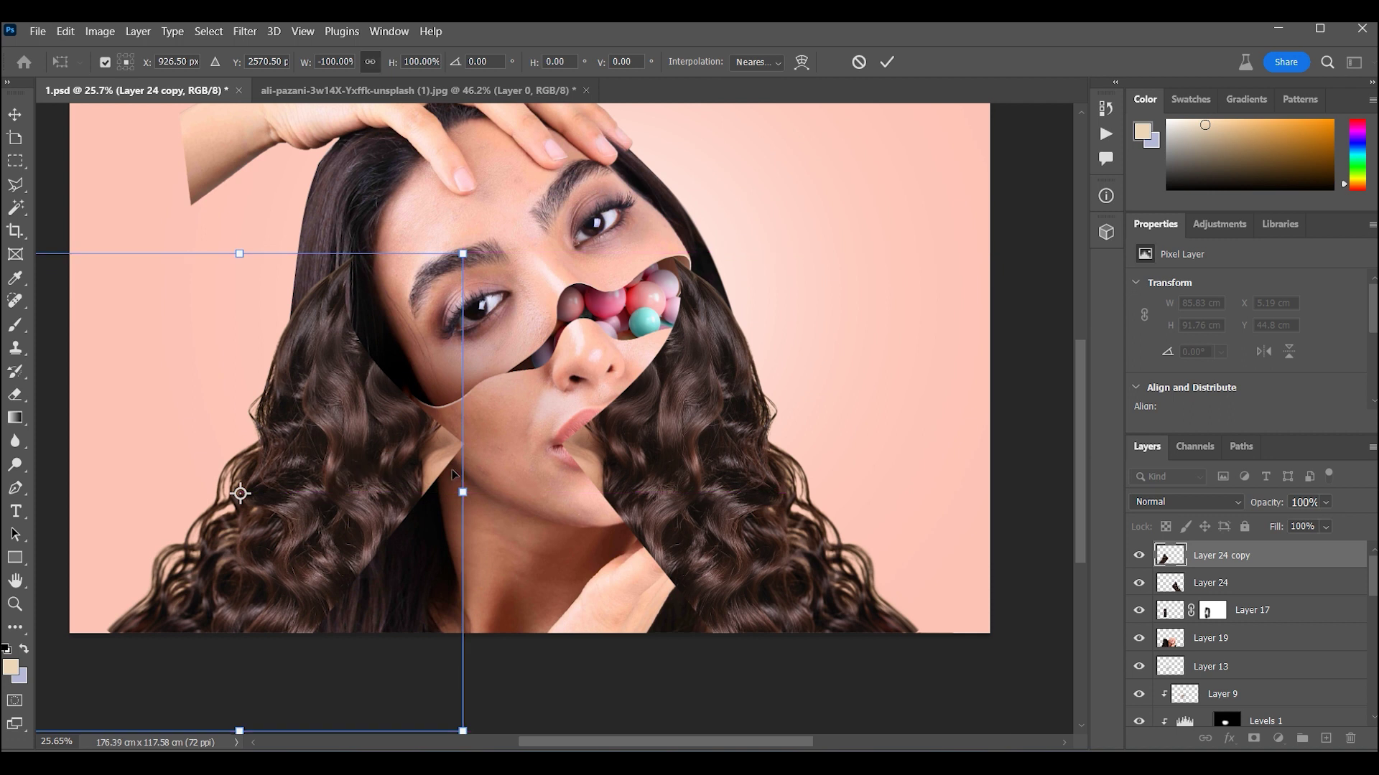
{"action": "left_click_drag", "start_coordinate": [461, 476], "coordinate": [308, 457]}
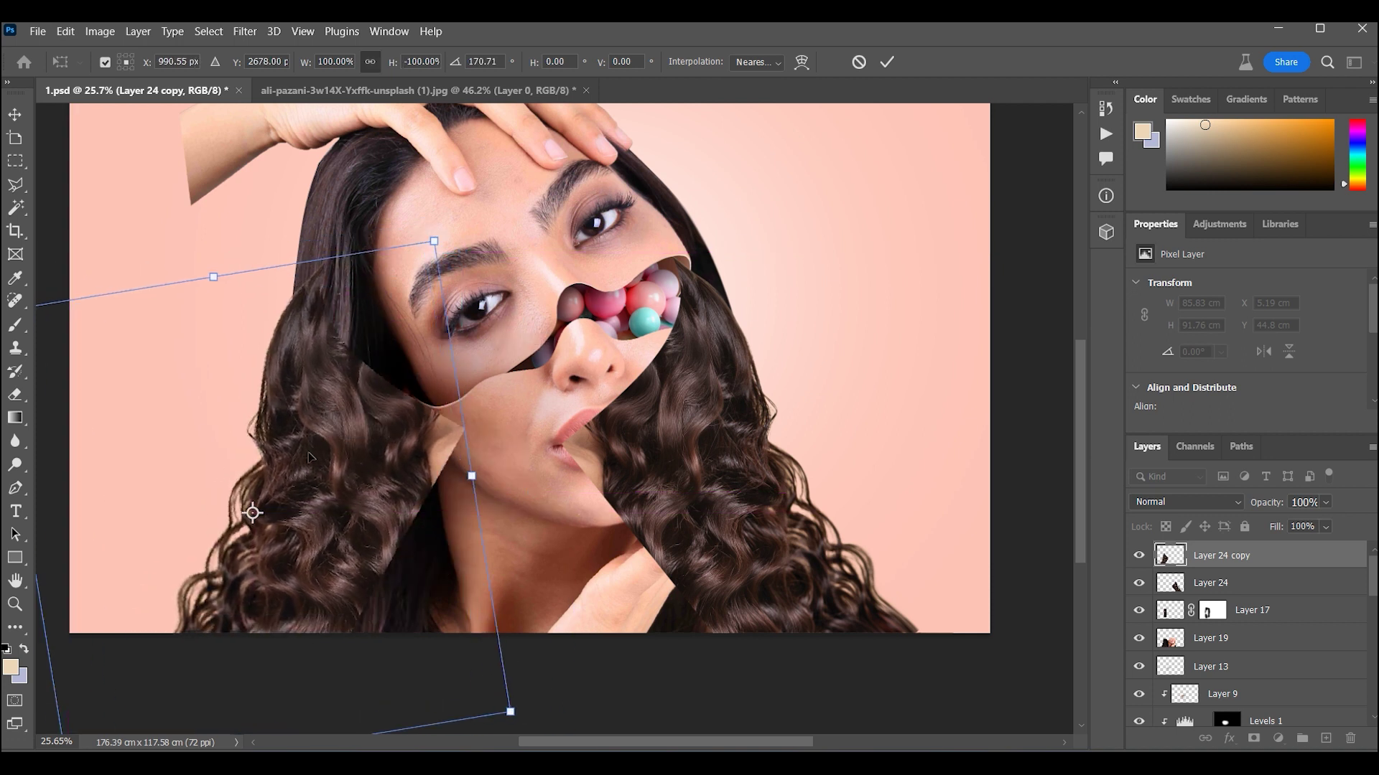
{"action": "key", "text": "Return"}
{"action": "key", "text": "ctrl+l"}
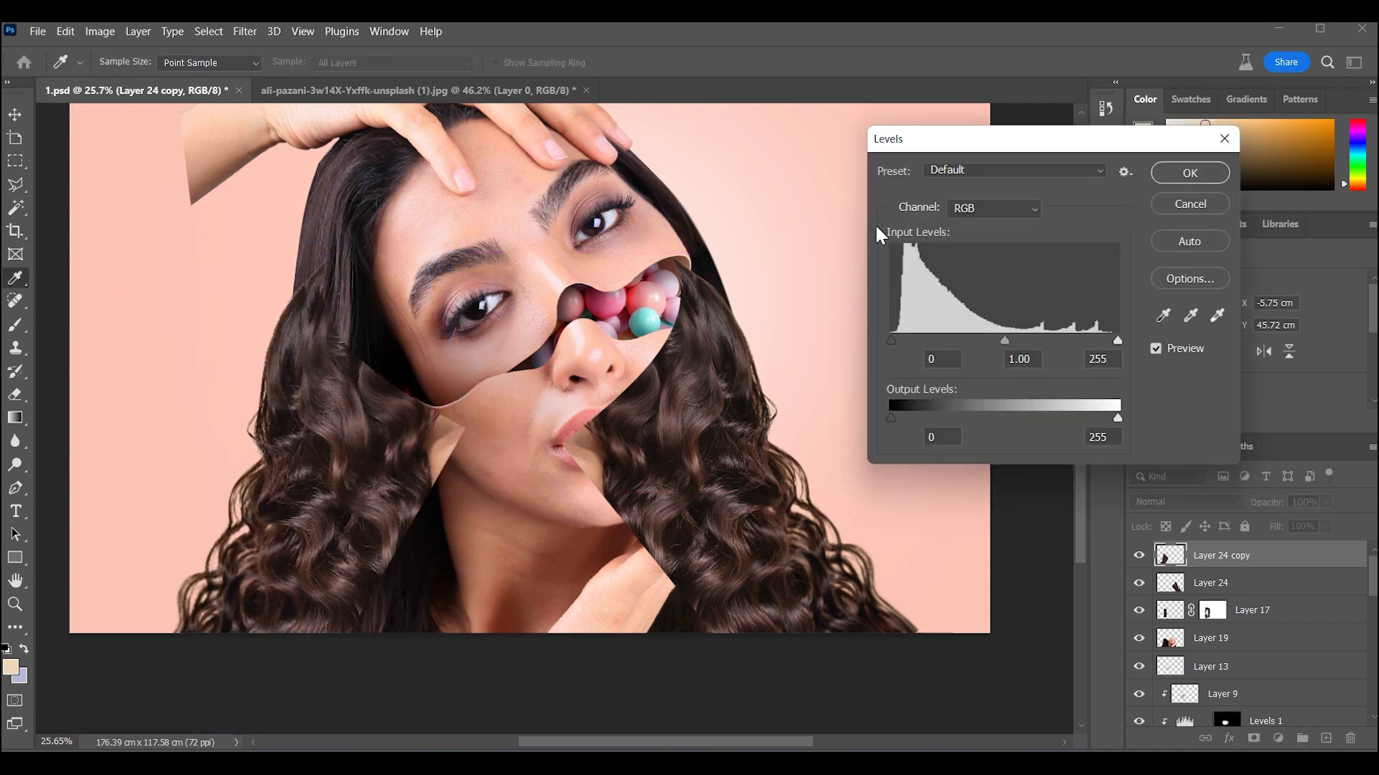
Darken the hair copy's midtones to 0.75 with Levels and add a layer mask
{"action": "left_click_drag", "start_coordinate": [1007, 345], "coordinate": [1029, 339]}
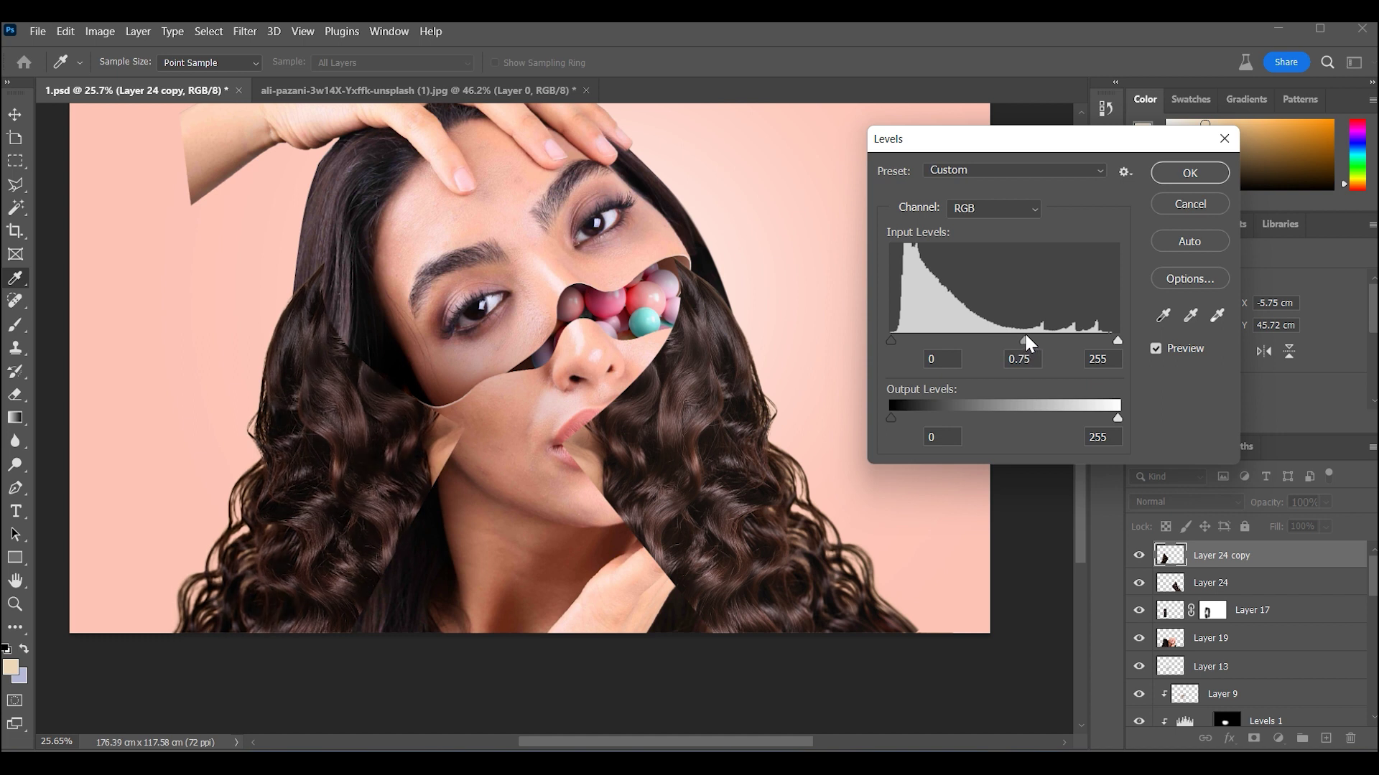
{"action": "left_click", "coordinate": [1181, 172]}
{"action": "left_click", "coordinate": [1255, 739]}
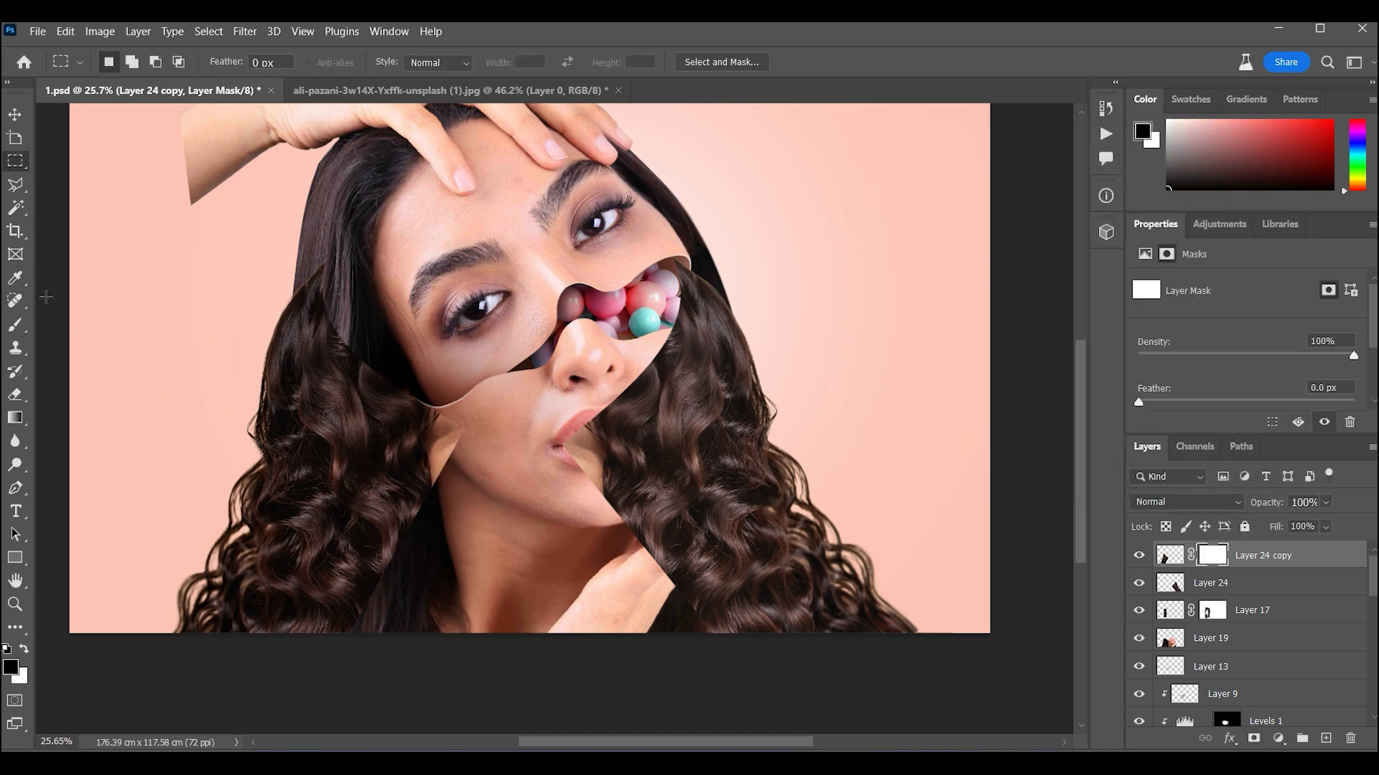
{"action": "key", "text": "b"}
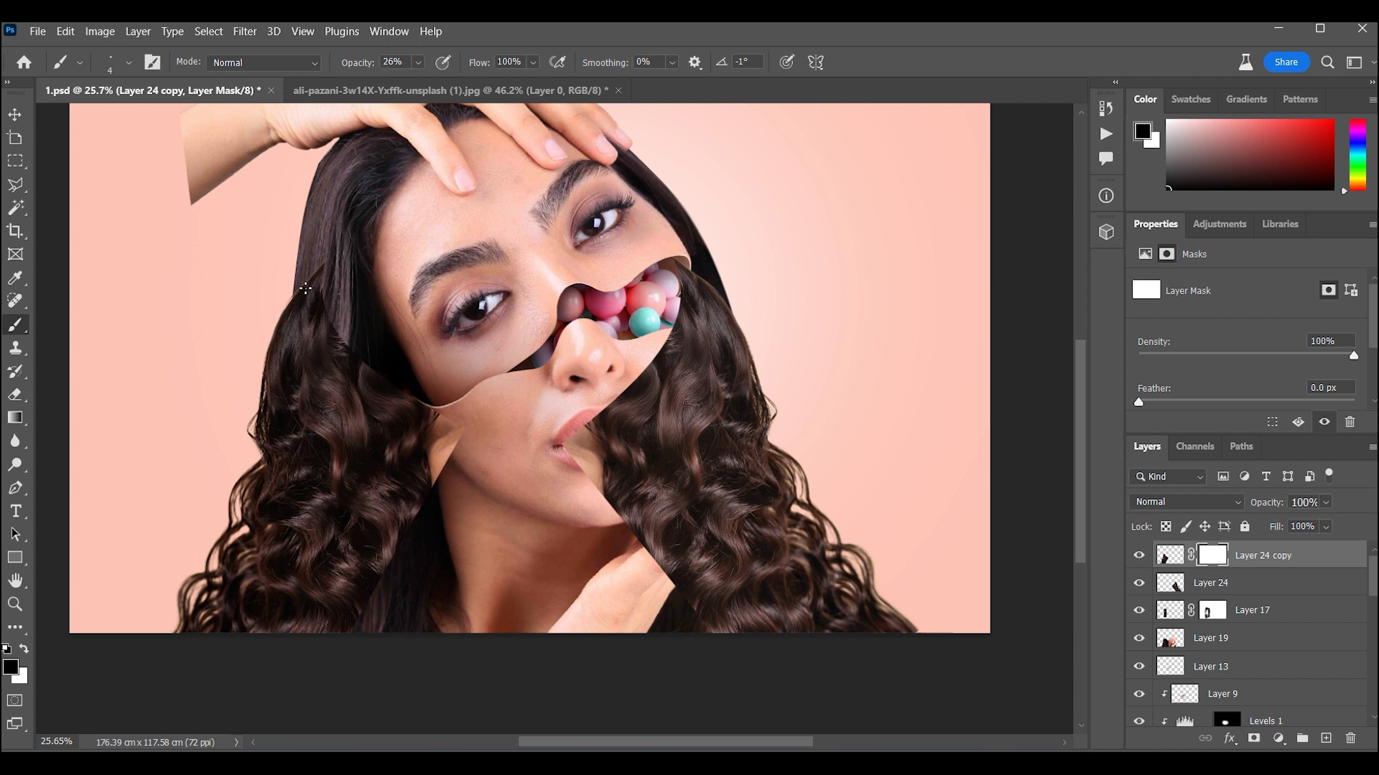
Paint black on the mask with a larger soft brush to hide the copy's hard left edge
{"action": "key", "text": "bracketright"}
{"action": "key", "text": "bracketright"}
{"action": "key", "text": "bracketright"}
{"action": "left_click_drag", "start_coordinate": [323, 262], "coordinate": [265, 302]}
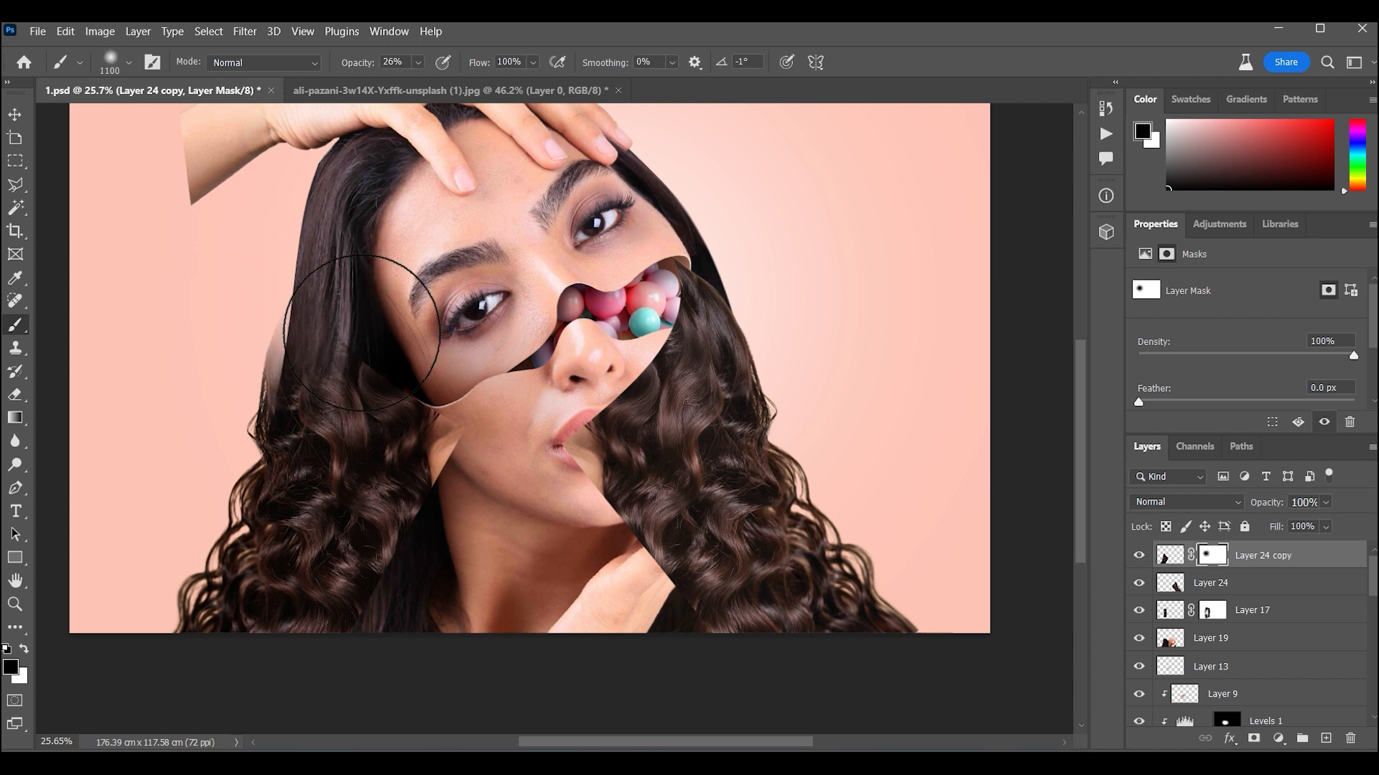
{"action": "left_click_drag", "start_coordinate": [298, 539], "coordinate": [266, 539]}
{"action": "key", "text": "ctrl+z"}
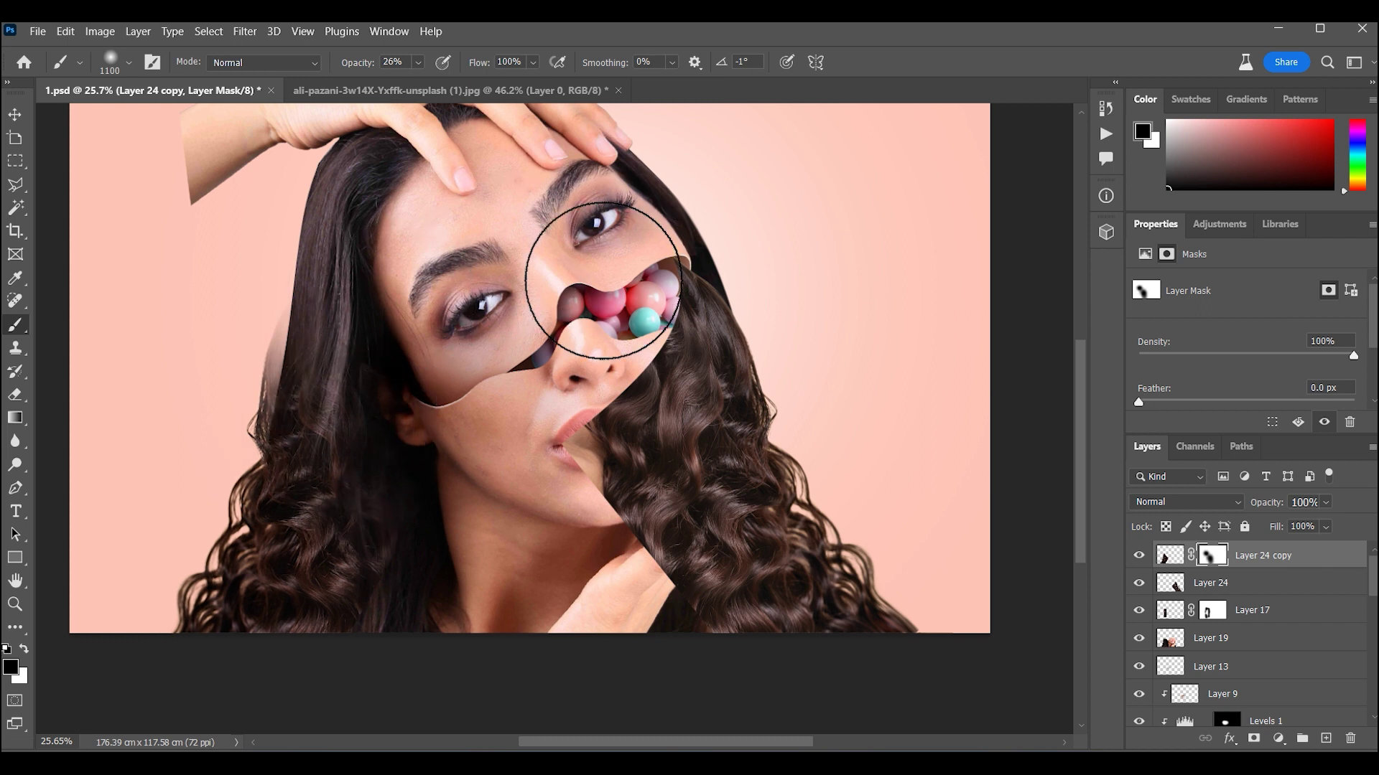
{"action": "left_click", "coordinate": [14, 604]}
{"action": "left_click", "coordinate": [323, 416]}
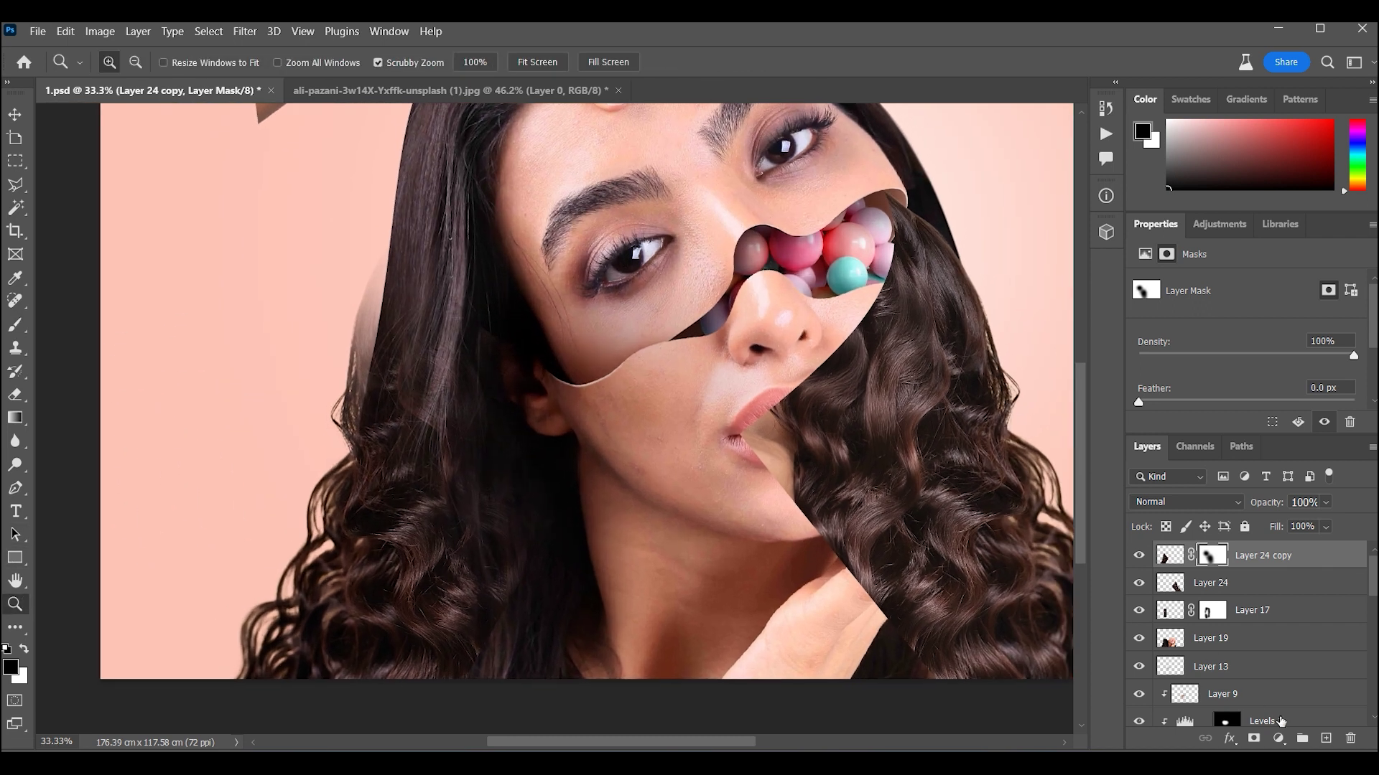
Merge the masked hair copy into Layer 25 and warp it to follow the head's curve
{"action": "left_click", "coordinate": [1326, 738]}
{"action": "left_click", "coordinate": [1285, 584], "text": "shift"}
{"action": "key", "text": "ctrl+e"}
{"action": "key", "text": "ctrl+plus"}
{"action": "key", "text": "ctrl+t"}
{"action": "right_click", "coordinate": [343, 340]}
{"action": "left_click", "coordinate": [428, 458]}
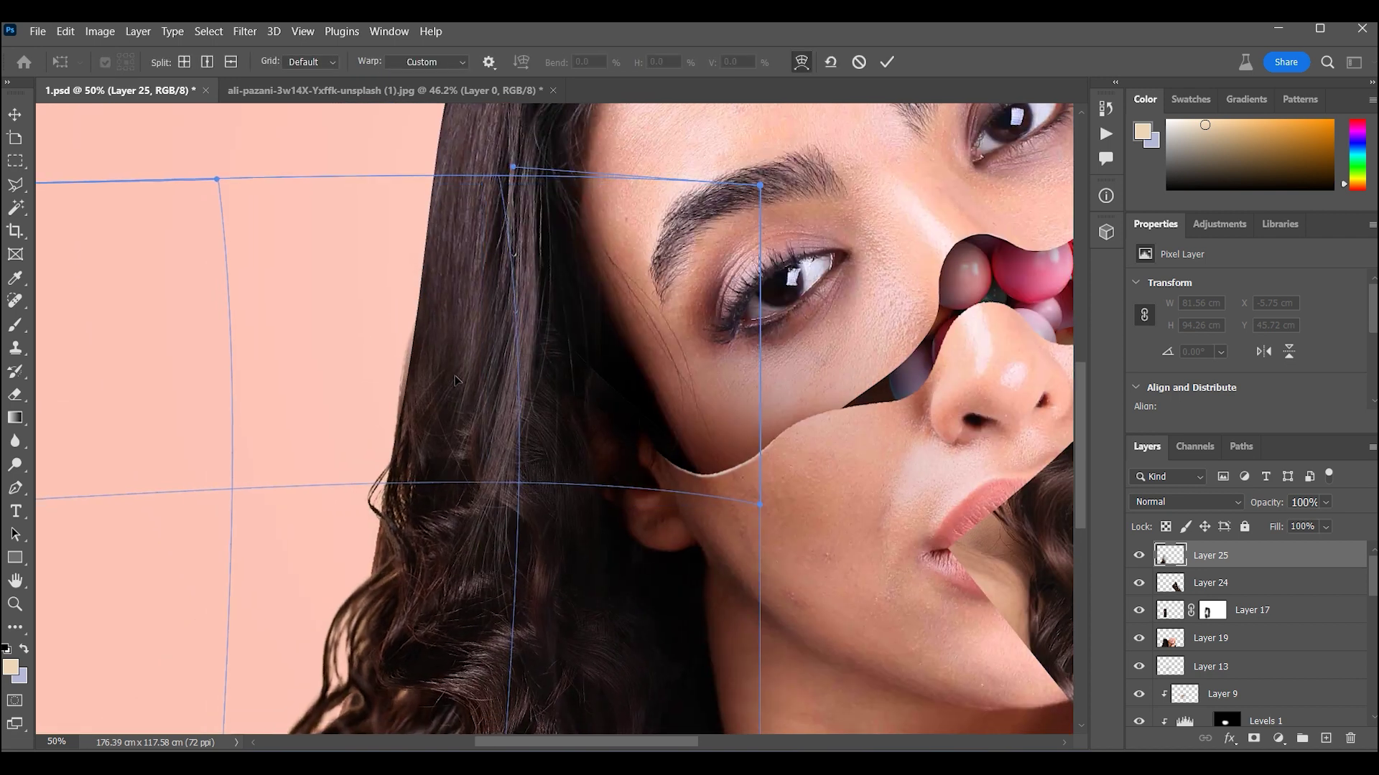
{"action": "left_click_drag", "start_coordinate": [514, 493], "coordinate": [514, 402]}
{"action": "left_click_drag", "start_coordinate": [527, 487], "coordinate": [527, 267]}
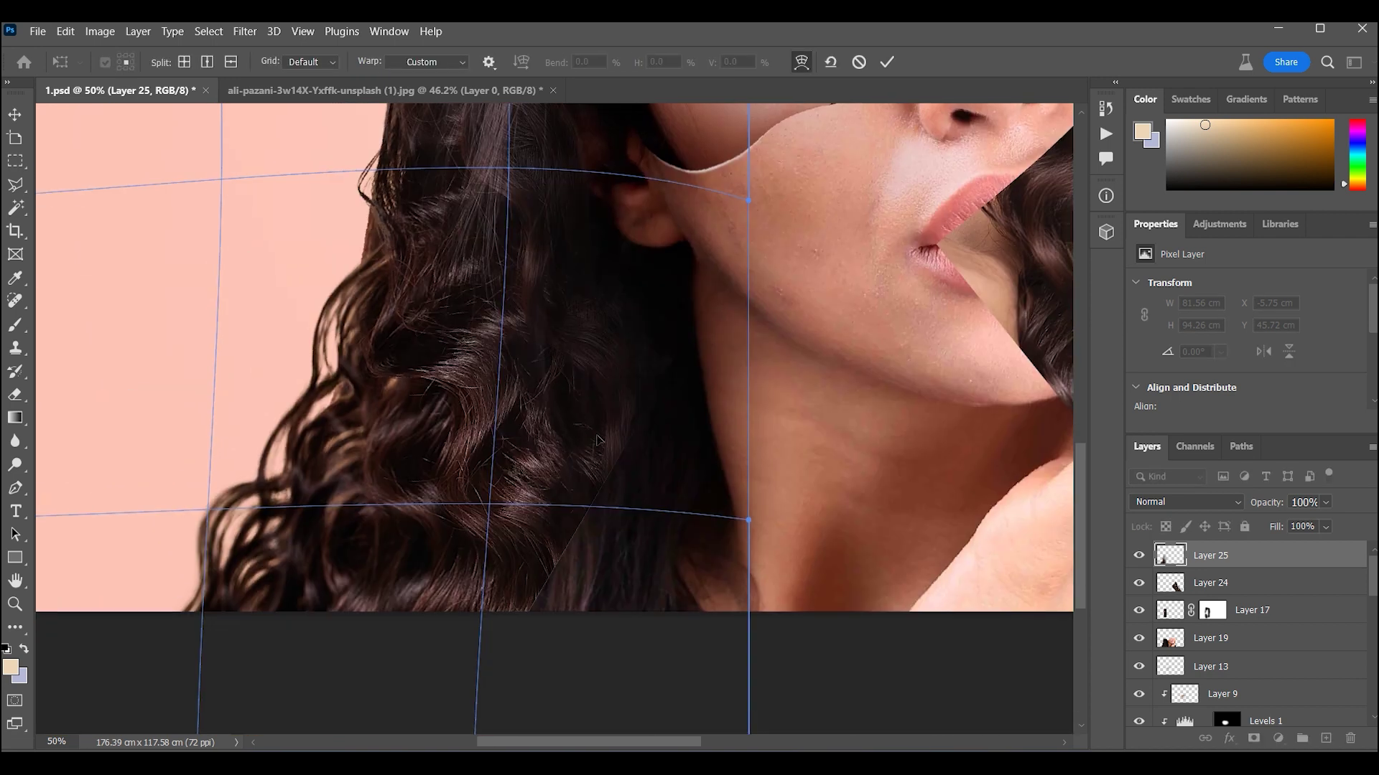
{"action": "key", "text": "Return"}
Add a layer mask to Layer 25 and paint black with a small brush around the ear
{"action": "scroll", "coordinate": [462, 304], "scroll_direction": "up", "scroll_amount": 3}
{"action": "left_click", "coordinate": [15, 324]}
{"action": "key", "text": "bracketleft"}
{"action": "key", "text": "bracketleft"}
{"action": "left_click", "coordinate": [1254, 738]}
{"action": "key", "text": "d"}
{"action": "key", "text": "x"}
{"action": "key", "text": "bracketleft"}
{"action": "key", "text": "bracketleft"}
{"action": "key", "text": "bracketleft"}
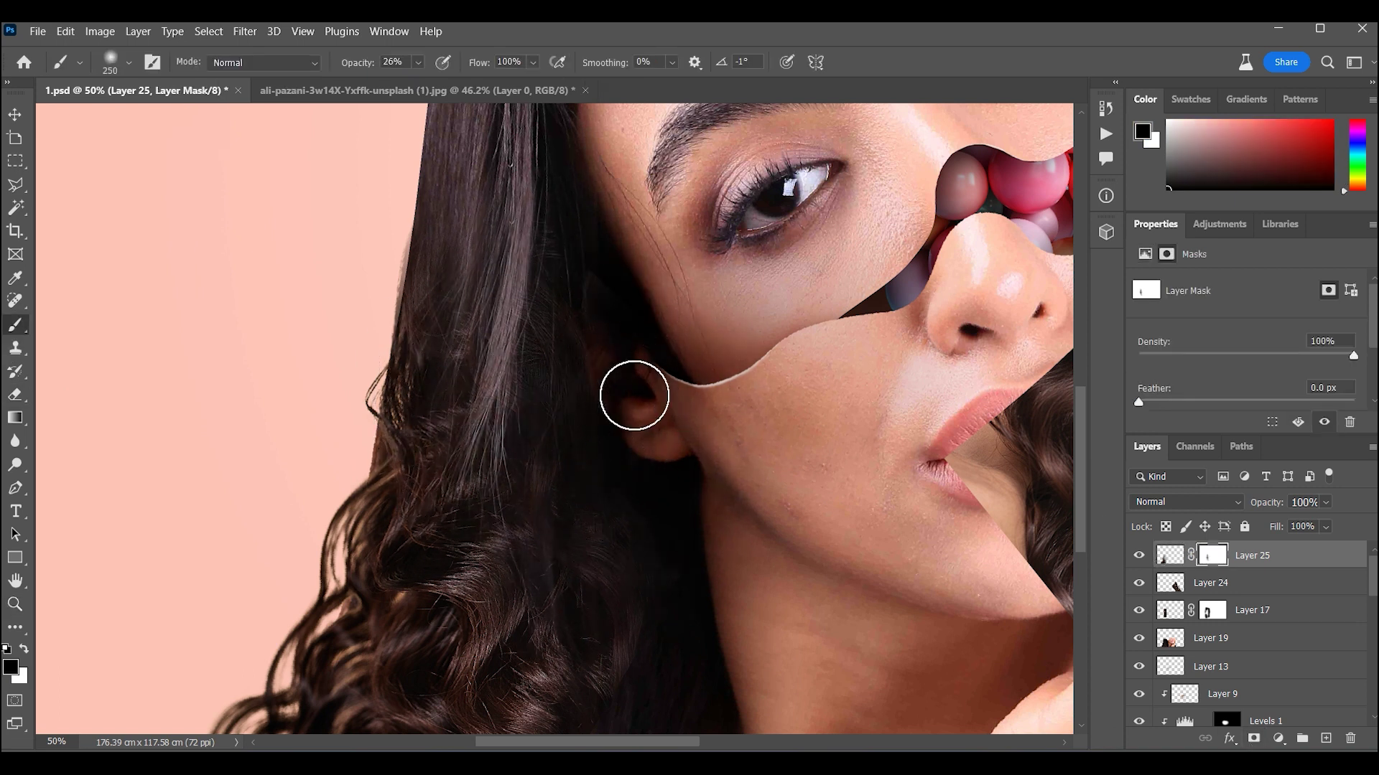
{"action": "scroll", "coordinate": [634, 396], "scroll_direction": "down", "scroll_amount": 3}
{"action": "scroll", "coordinate": [587, 402], "scroll_direction": "down", "scroll_amount": 2}
Add a mask to Layer 24 and softly hide the curls over the nose and balls
{"action": "left_click", "coordinate": [1170, 563]}
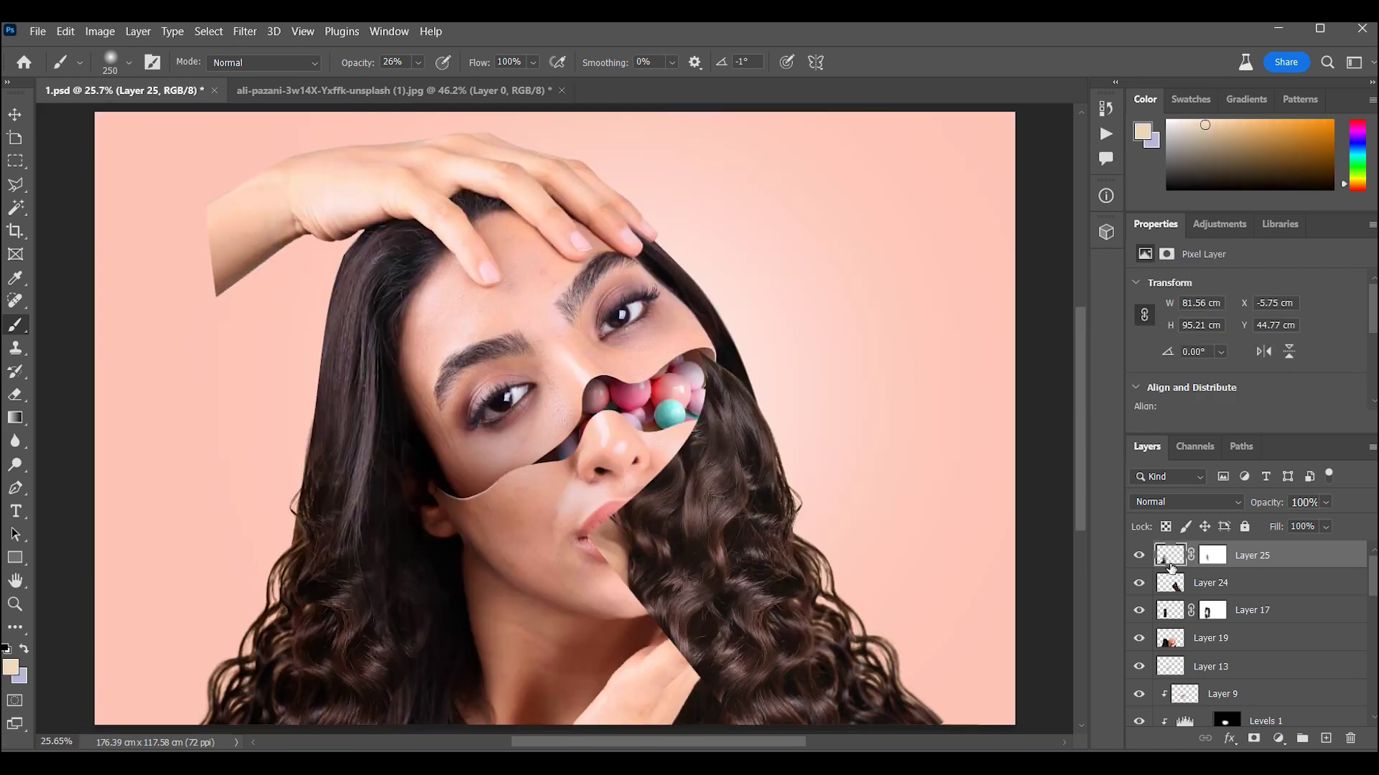
{"action": "left_click", "coordinate": [1210, 583]}
{"action": "left_click", "coordinate": [1253, 738]}
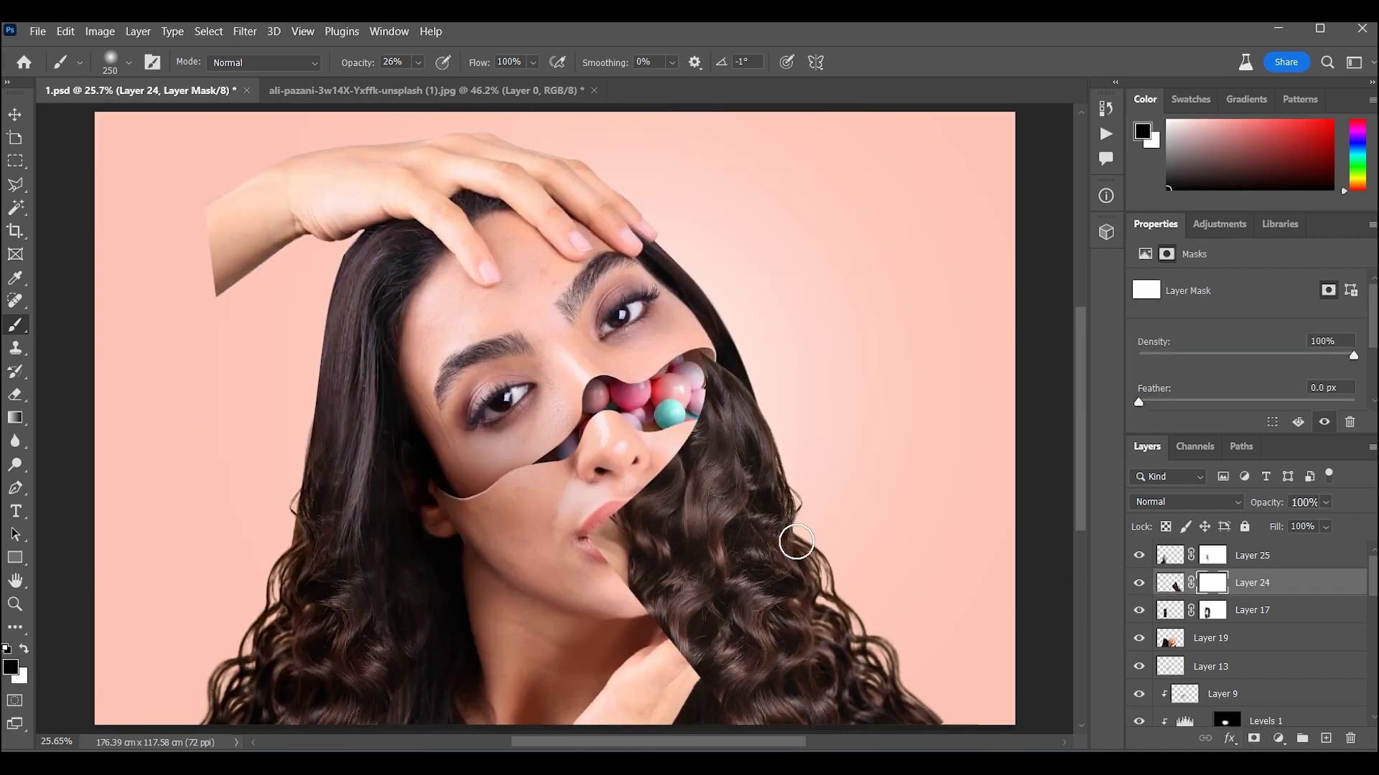
{"action": "left_click", "coordinate": [15, 604]}
{"action": "left_click_drag", "start_coordinate": [718, 503], "coordinate": [826, 502]}
{"action": "left_click", "coordinate": [15, 325]}
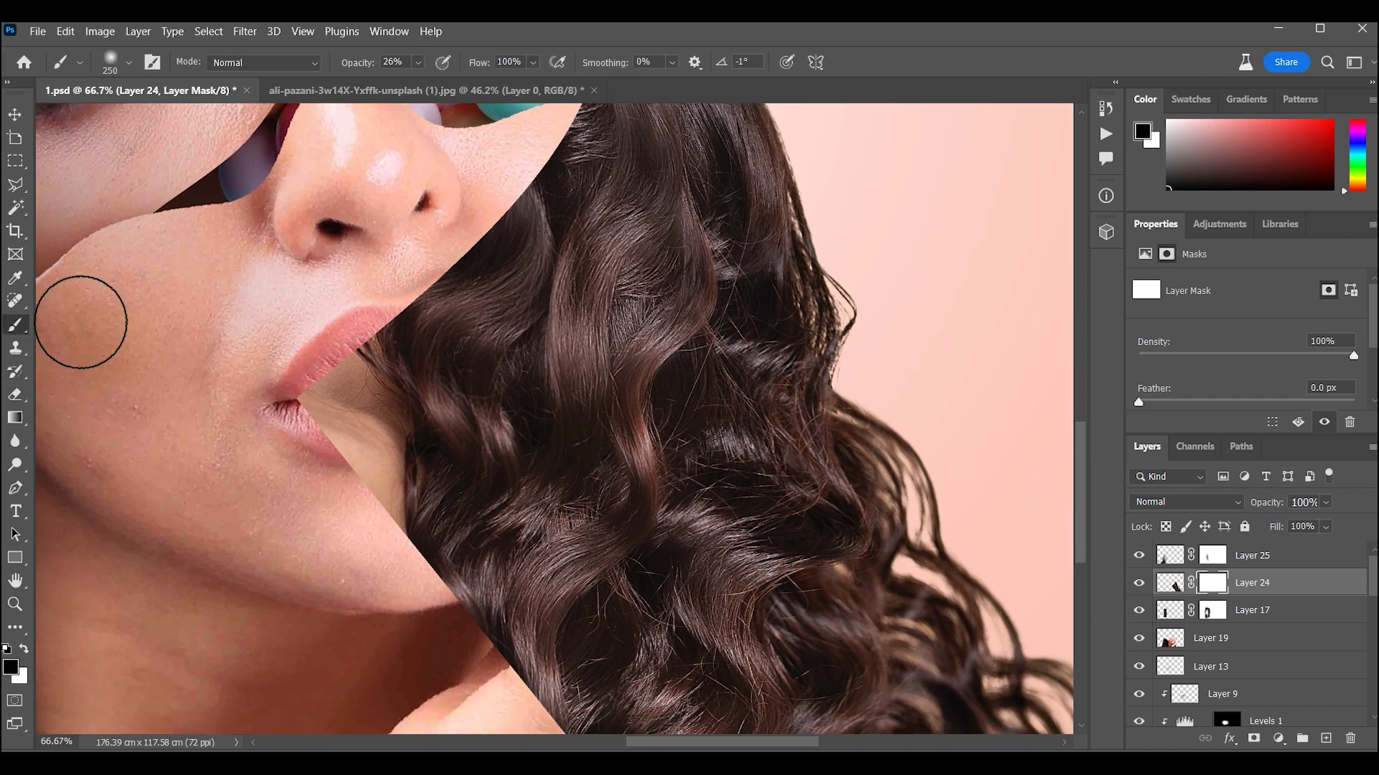
{"action": "left_click_drag", "start_coordinate": [402, 325], "coordinate": [548, 184]}
{"action": "scroll", "coordinate": [560, 215], "scroll_direction": "up", "scroll_amount": 3}
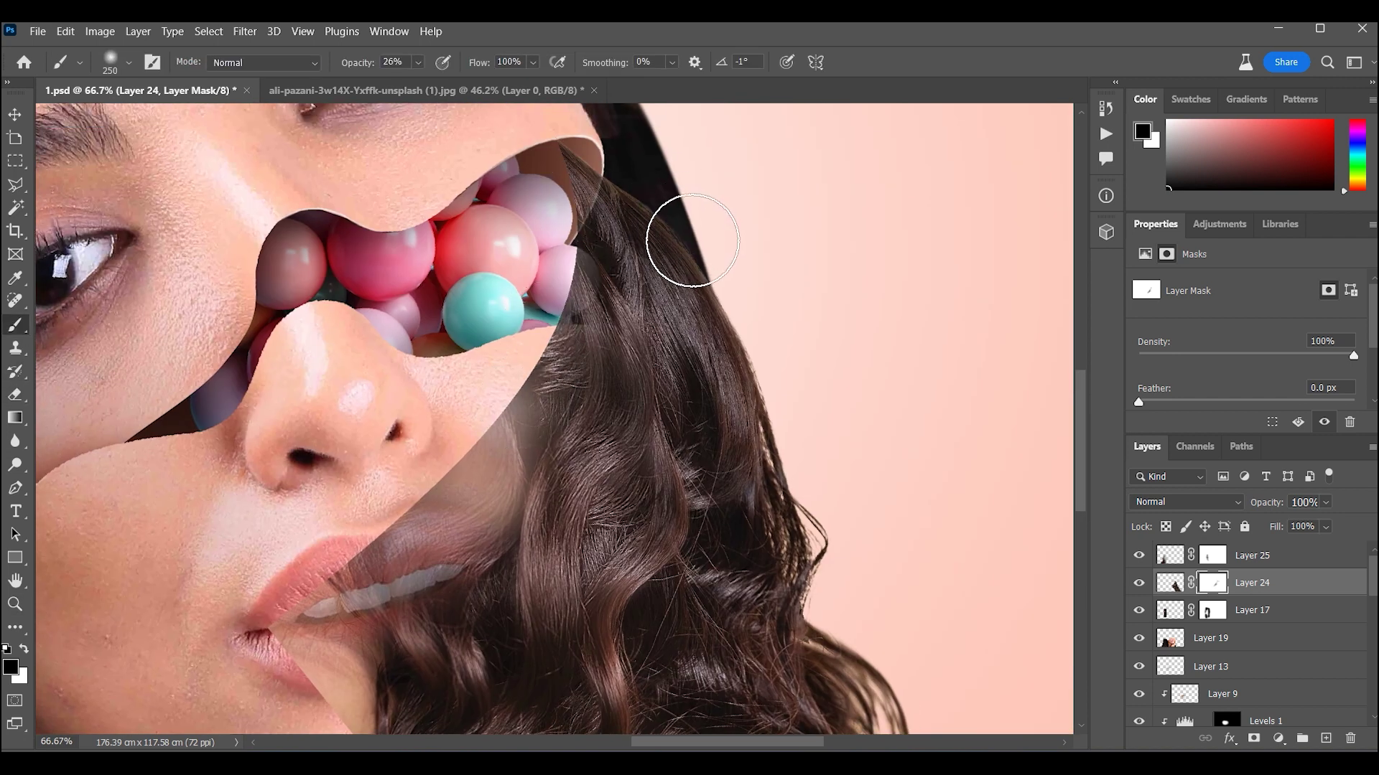
{"action": "mouse_move", "coordinate": [560, 287]}
{"action": "left_mouse_down"}
{"action": "mouse_move", "coordinate": [569, 400]}
{"action": "mouse_move", "coordinate": [600, 364]}
{"action": "mouse_move", "coordinate": [601, 275]}
{"action": "mouse_move", "coordinate": [548, 570]}
{"action": "left_mouse_up"}
{"action": "scroll", "coordinate": [531, 574], "scroll_direction": "down", "scroll_amount": 5}
{"action": "left_click_drag", "start_coordinate": [391, 323], "coordinate": [416, 558]}
At 48% brush opacity, mask the hair off the lips and the fingers on the chin, comparing visibility
{"action": "key", "text": "4"}
{"action": "key", "text": "8"}
{"action": "mouse_move", "coordinate": [631, 316]}
{"action": "left_mouse_down"}
{"action": "mouse_move", "coordinate": [671, 477]}
{"action": "mouse_move", "coordinate": [463, 559]}
{"action": "left_mouse_up"}
{"action": "scroll", "coordinate": [463, 559], "scroll_direction": "down", "scroll_amount": 3}
{"action": "scroll", "coordinate": [616, 486], "scroll_direction": "down", "scroll_amount": 4}
{"action": "mouse_move", "coordinate": [624, 563]}
{"action": "left_mouse_down"}
{"action": "mouse_move", "coordinate": [622, 394]}
{"action": "mouse_move", "coordinate": [478, 336]}
{"action": "left_mouse_up"}
{"action": "scroll", "coordinate": [532, 330], "scroll_direction": "up", "scroll_amount": 3}
{"action": "scroll", "coordinate": [560, 330], "scroll_direction": "down", "scroll_amount": 4}
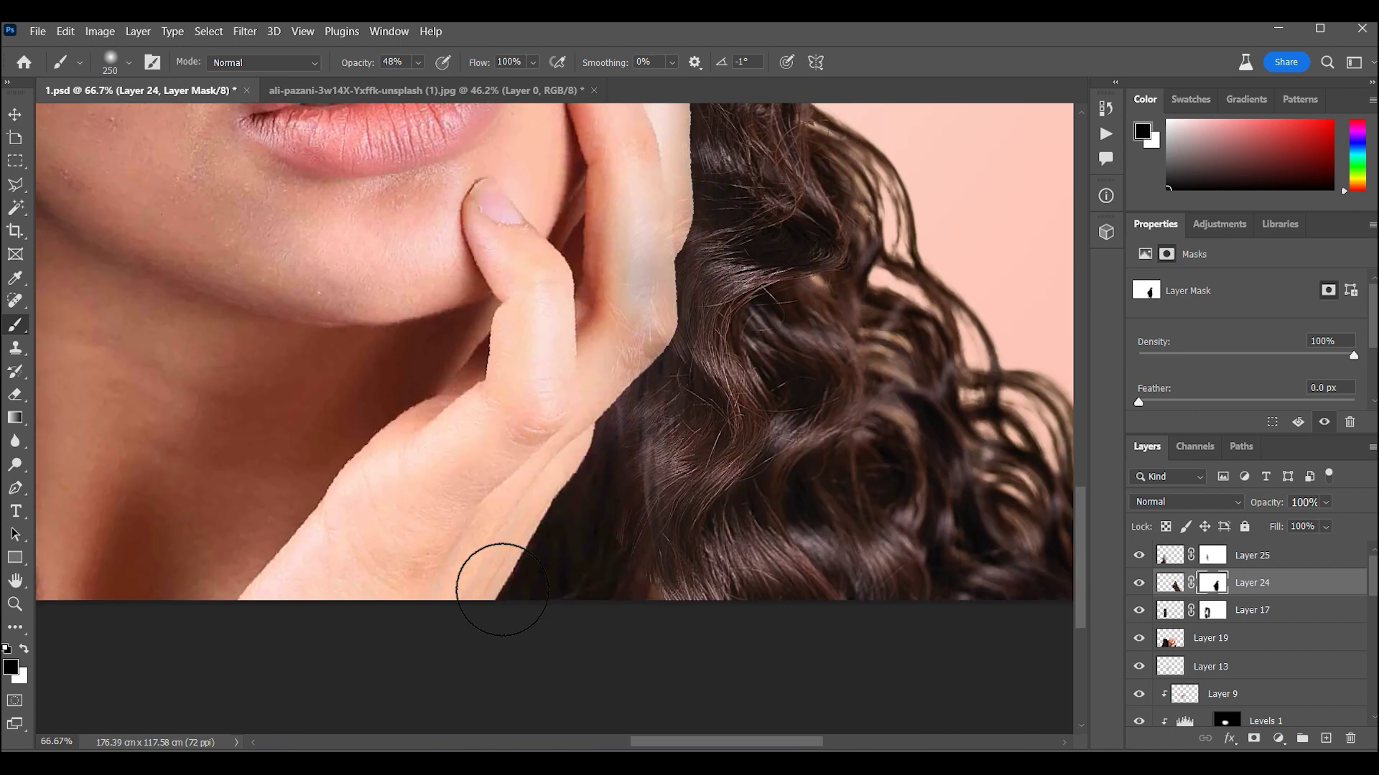
{"action": "scroll", "coordinate": [492, 533], "scroll_direction": "up", "scroll_amount": 3}
{"action": "scroll", "coordinate": [532, 449], "scroll_direction": "down", "scroll_amount": 4}
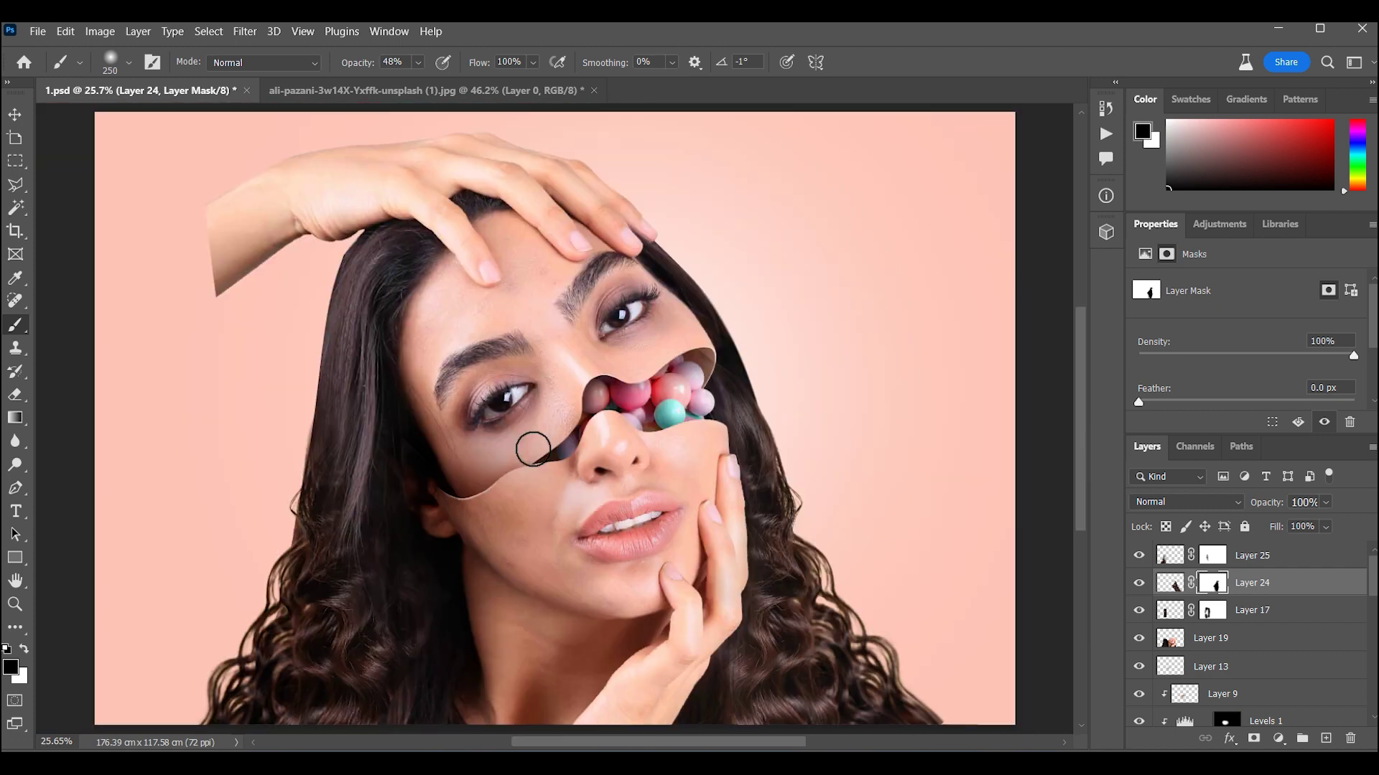
{"action": "left_click", "coordinate": [1139, 584]}
{"action": "key", "text": "bracketright"}
{"action": "key", "text": "bracketright"}
{"action": "key", "text": "bracketright"}
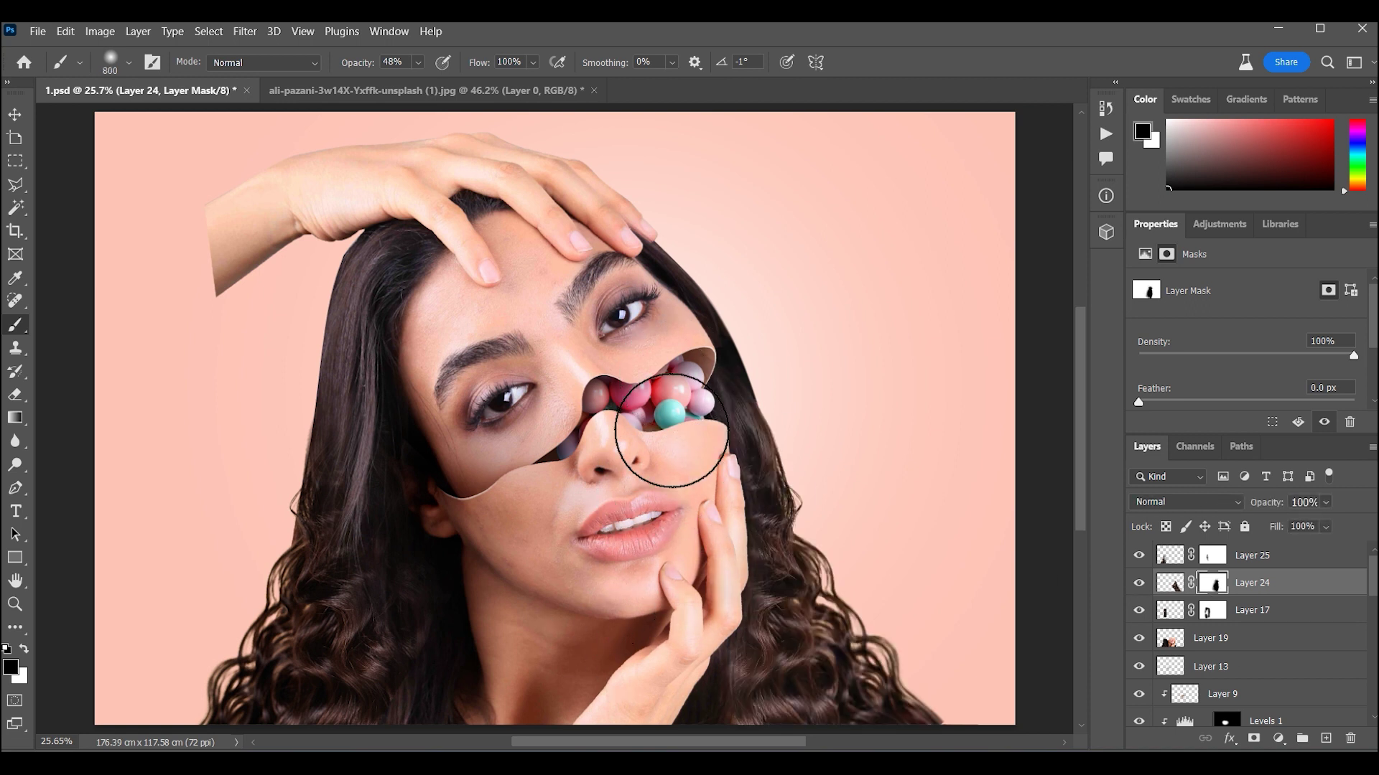
{"action": "left_click", "coordinate": [1139, 584]}
{"action": "left_click", "coordinate": [1139, 584]}
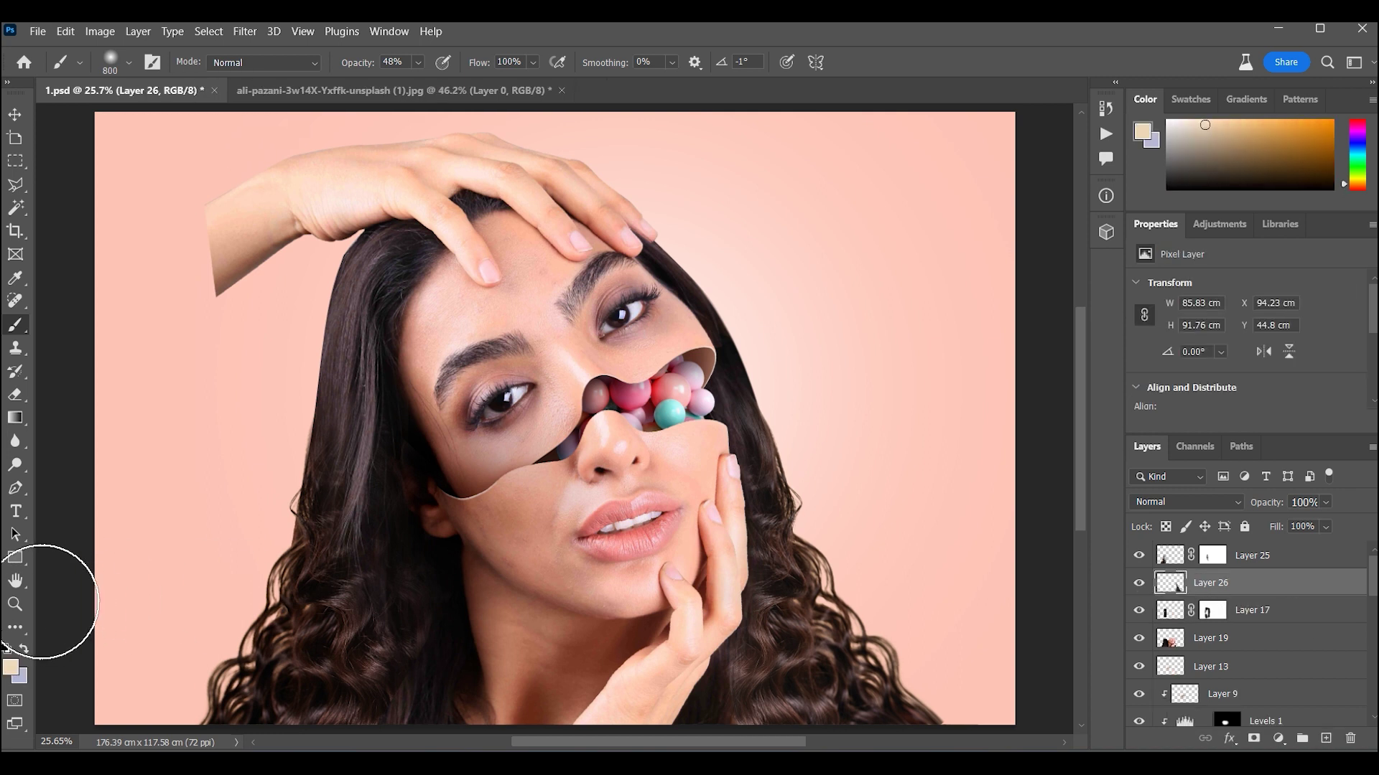
Soften the right-side hair with a small-radius Box Blur and lower its saturation
{"action": "left_click", "coordinate": [15, 605]}
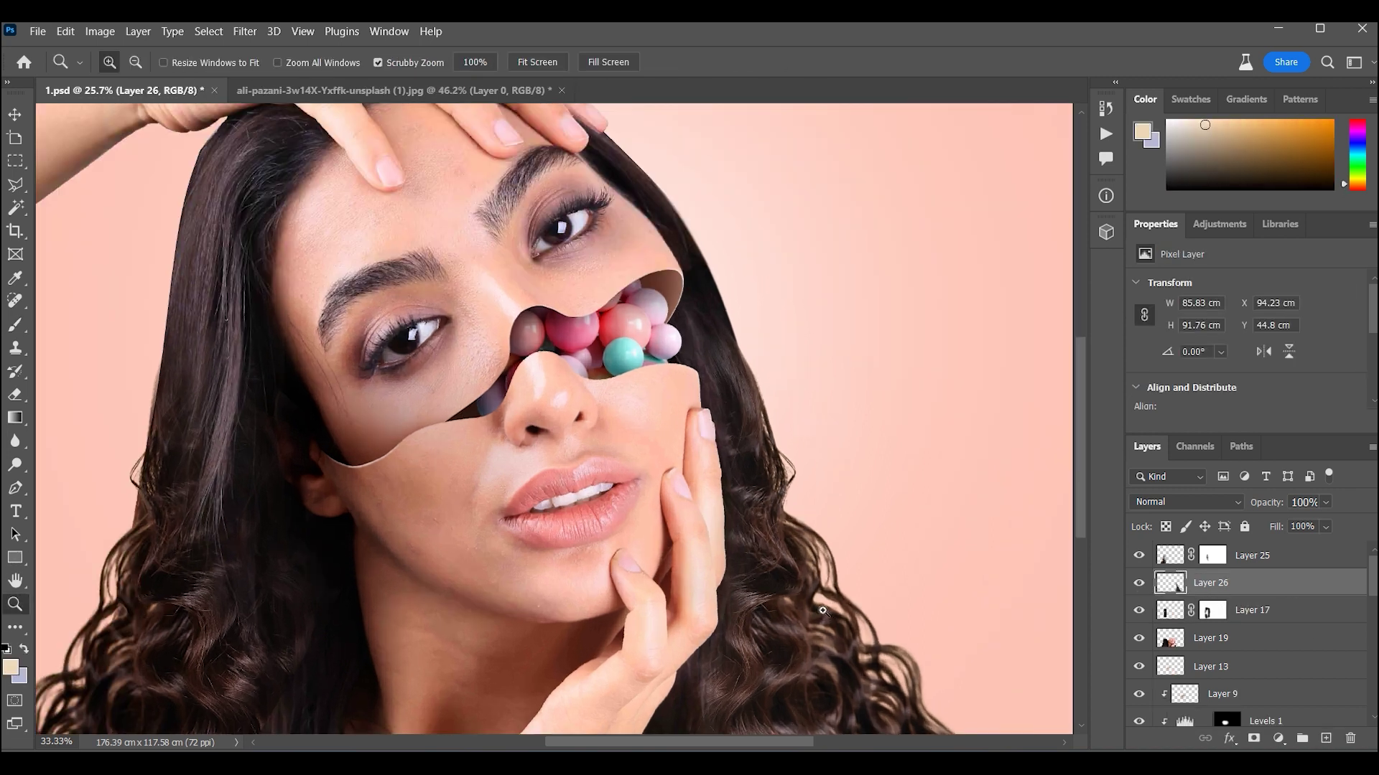
{"action": "left_click_drag", "start_coordinate": [503, 359], "coordinate": [546, 359]}
{"action": "left_click", "coordinate": [244, 31]}
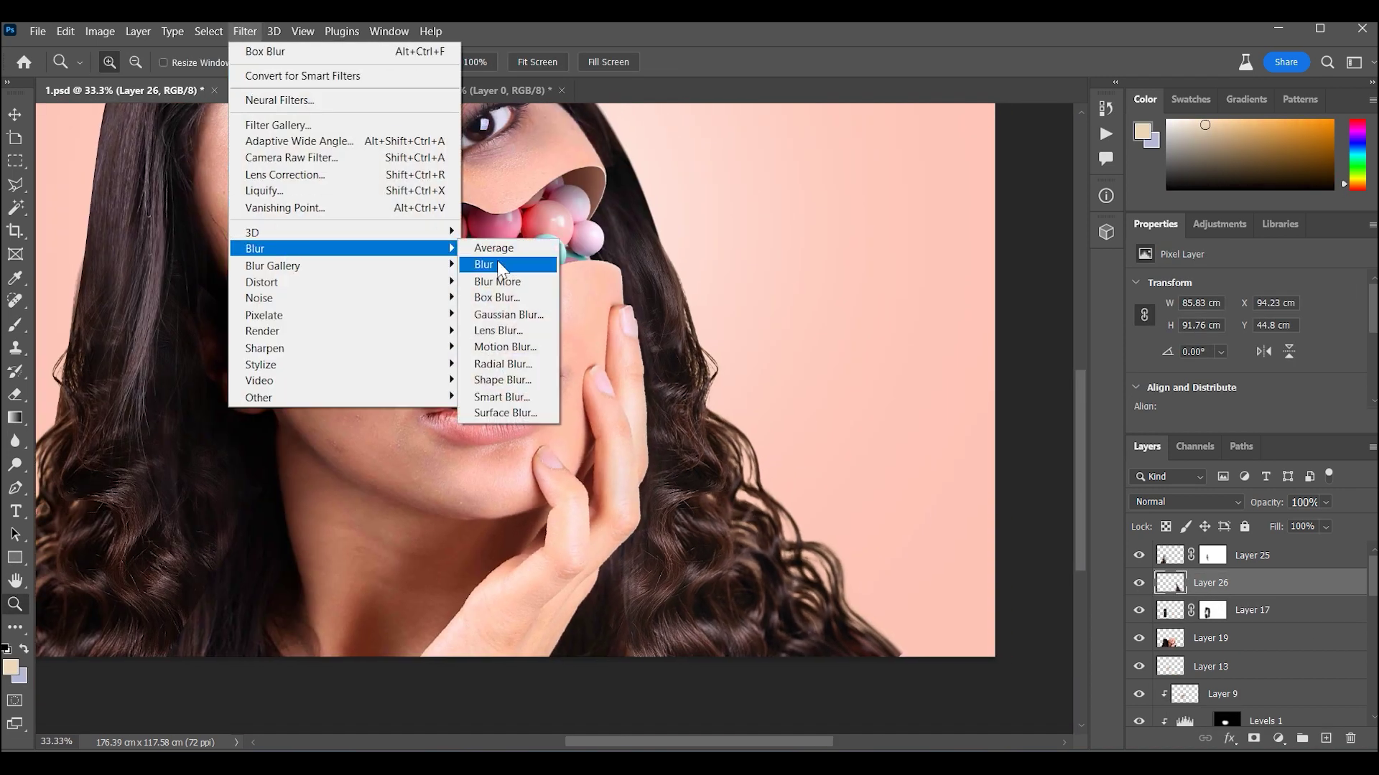
{"action": "left_click", "coordinate": [503, 298]}
{"action": "left_click_drag", "start_coordinate": [1062, 407], "coordinate": [1045, 409]}
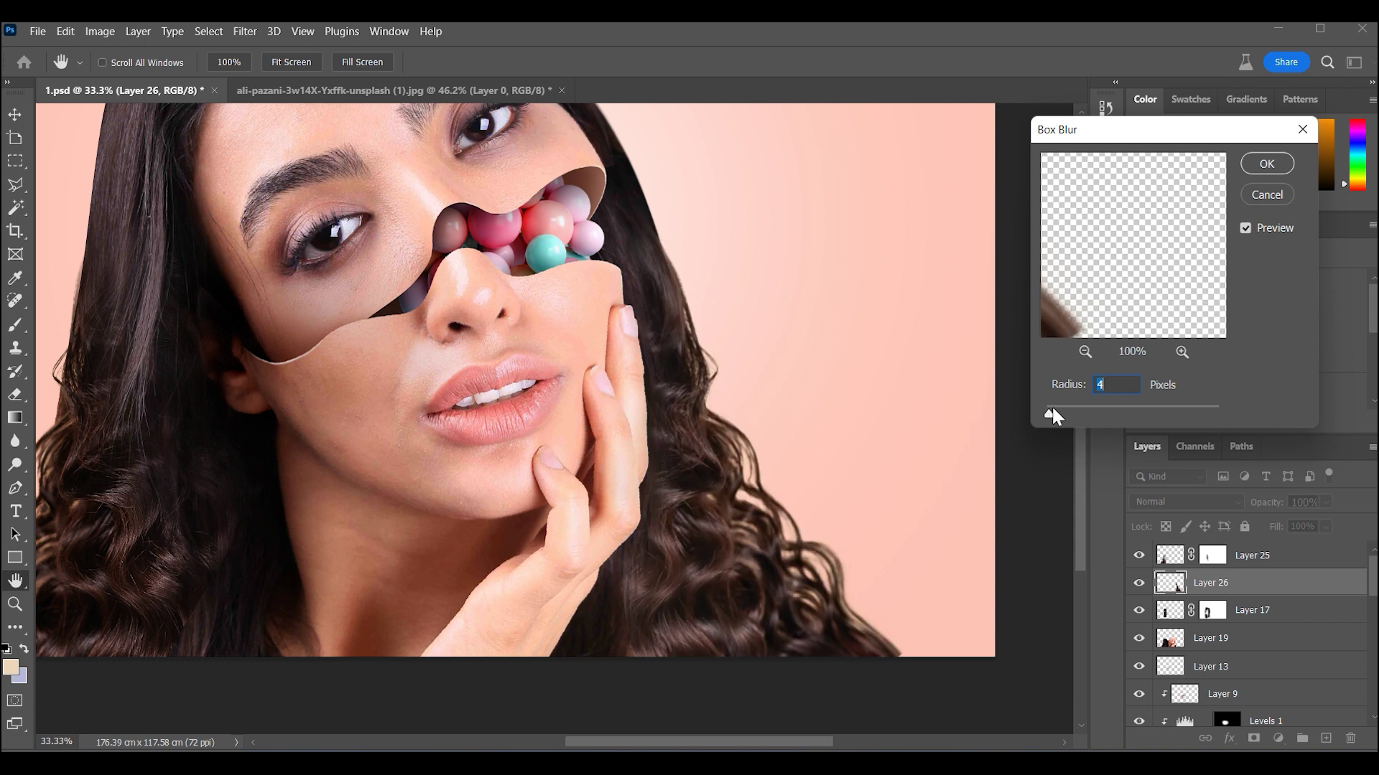
{"action": "left_click", "coordinate": [1266, 165]}
{"action": "key", "text": "ctrl+u"}
{"action": "left_click_drag", "start_coordinate": [1117, 278], "coordinate": [1079, 278]}
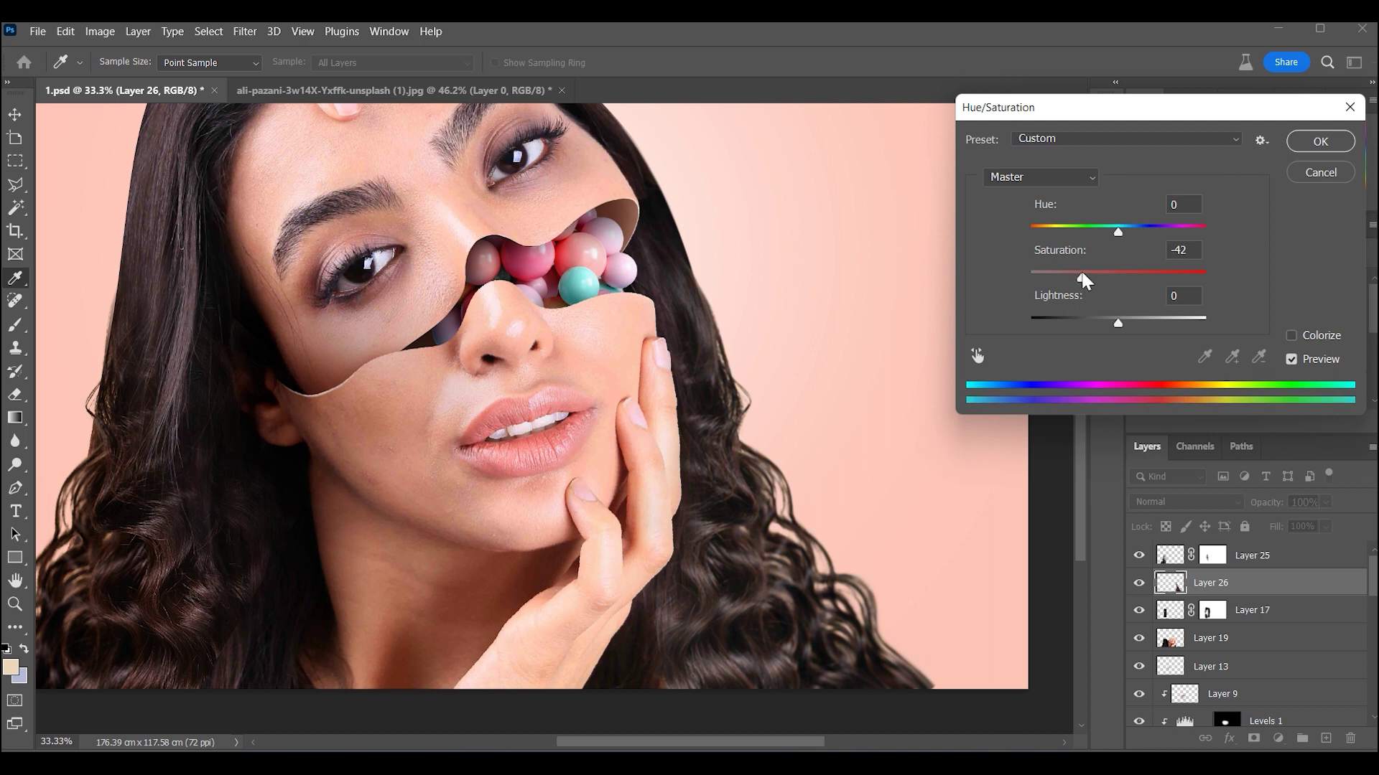
Darken the left-side hair on Layer 25 and reduce its saturation with Hue/Saturation
{"action": "left_click_drag", "start_coordinate": [165, 559], "coordinate": [452, 513]}
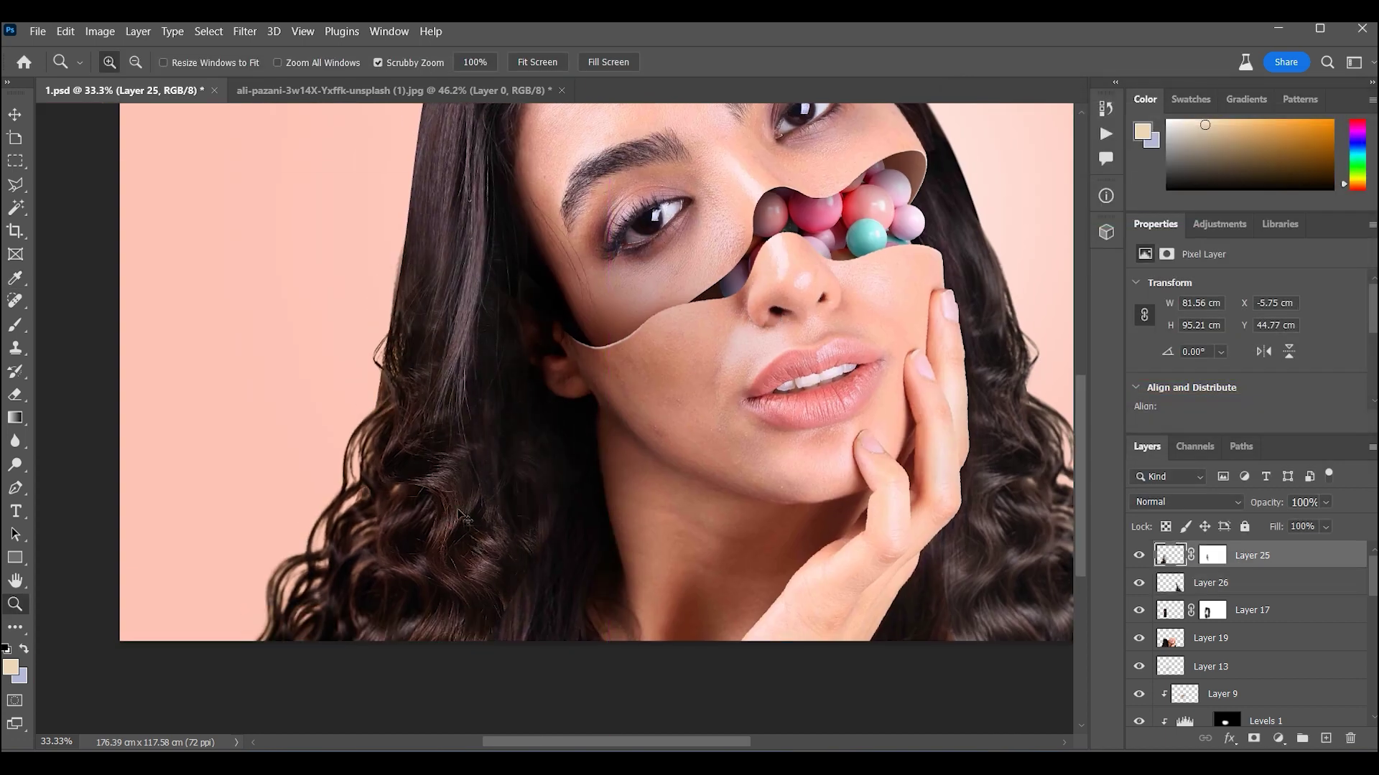
{"action": "key", "text": "ctrl+u"}
{"action": "left_click_drag", "start_coordinate": [1111, 325], "coordinate": [1103, 326]}
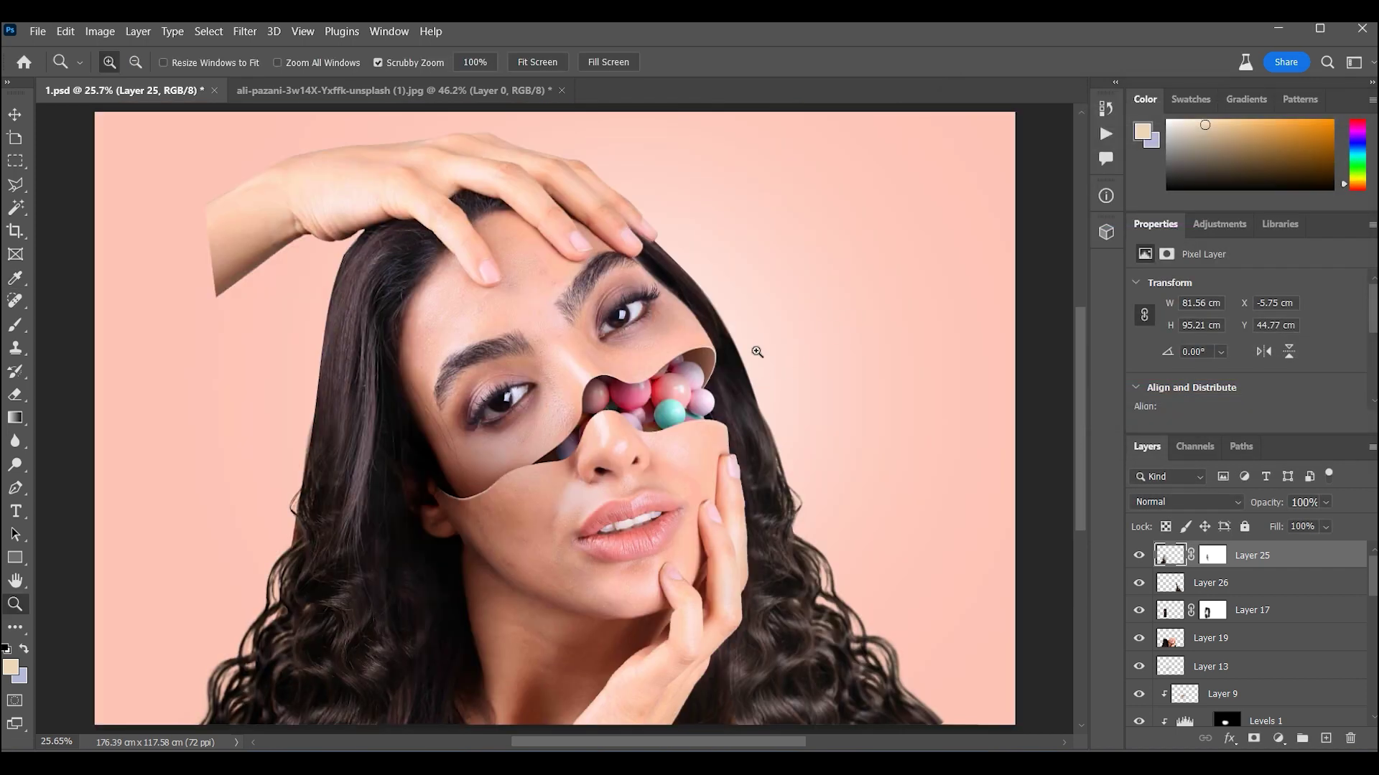
{"action": "key", "text": "ctrl+u"}
{"action": "left_click_drag", "start_coordinate": [1118, 279], "coordinate": [1084, 279]}
Close the second image without saving and open the pink balloons photo
{"action": "left_click", "coordinate": [394, 90]}
{"action": "left_click", "coordinate": [562, 90]}
{"action": "left_click", "coordinate": [711, 316]}
{"action": "left_click", "coordinate": [38, 32]}
{"action": "left_click", "coordinate": [61, 67]}
{"action": "double_click", "coordinate": [506, 193]}
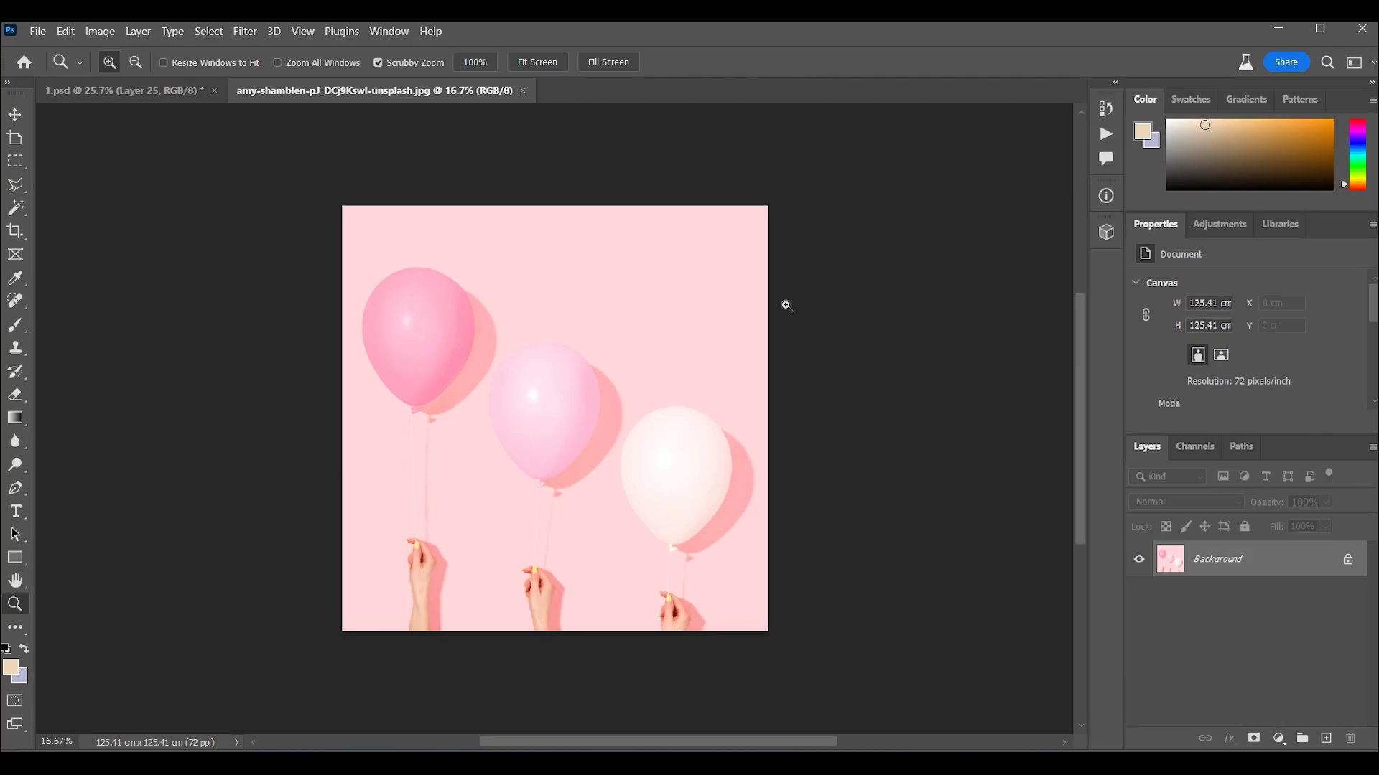
Outline a balloon with a path, select and copy it, and paste into 1.psd as Layer 27
{"action": "left_click_drag", "start_coordinate": [408, 407], "coordinate": [406, 603]}
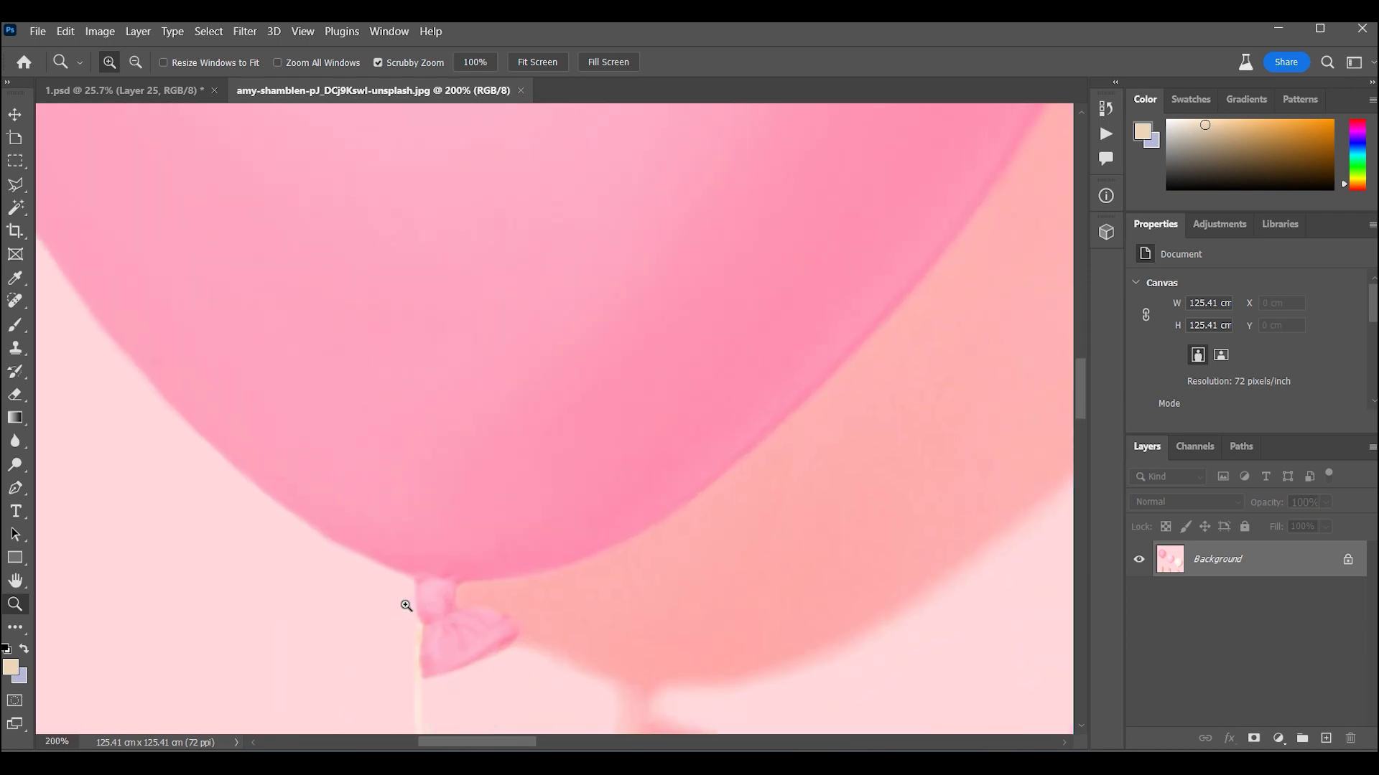
{"action": "left_click", "coordinate": [27, 491]}
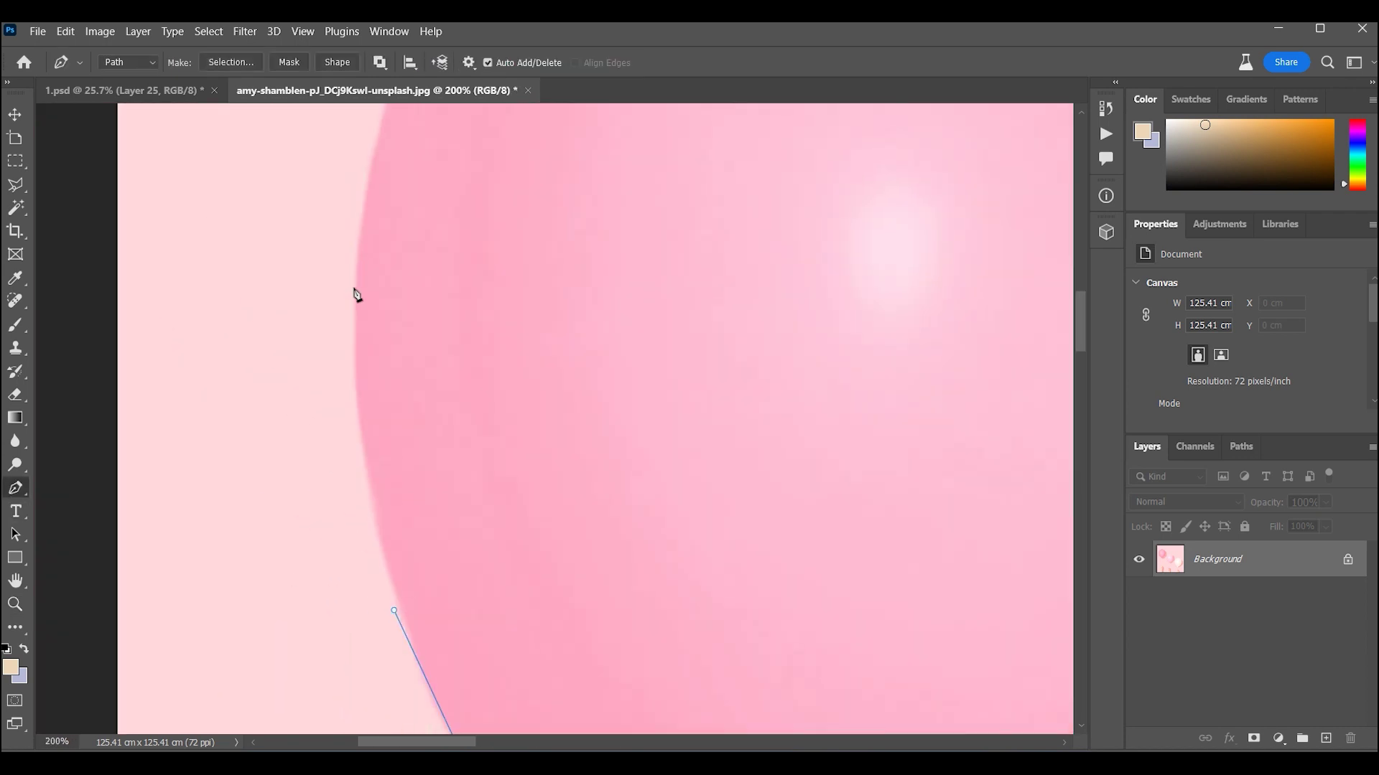
{"action": "left_click_drag", "start_coordinate": [510, 256], "coordinate": [751, 131]}
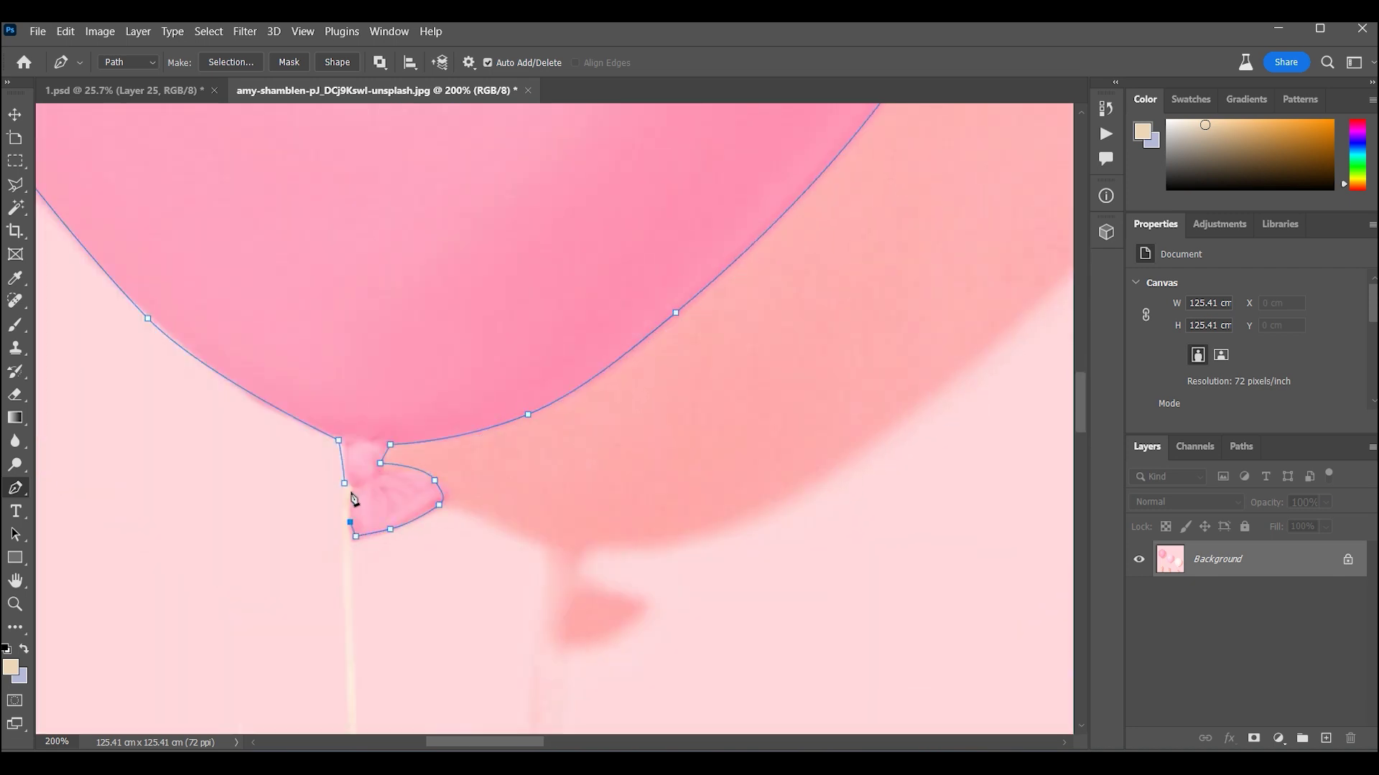
{"action": "left_click", "coordinate": [240, 61]}
{"action": "left_click", "coordinate": [779, 206]}
{"action": "key", "text": "BackSpace"}
{"action": "key", "text": "ctrl+d"}
{"action": "left_click", "coordinate": [154, 100]}
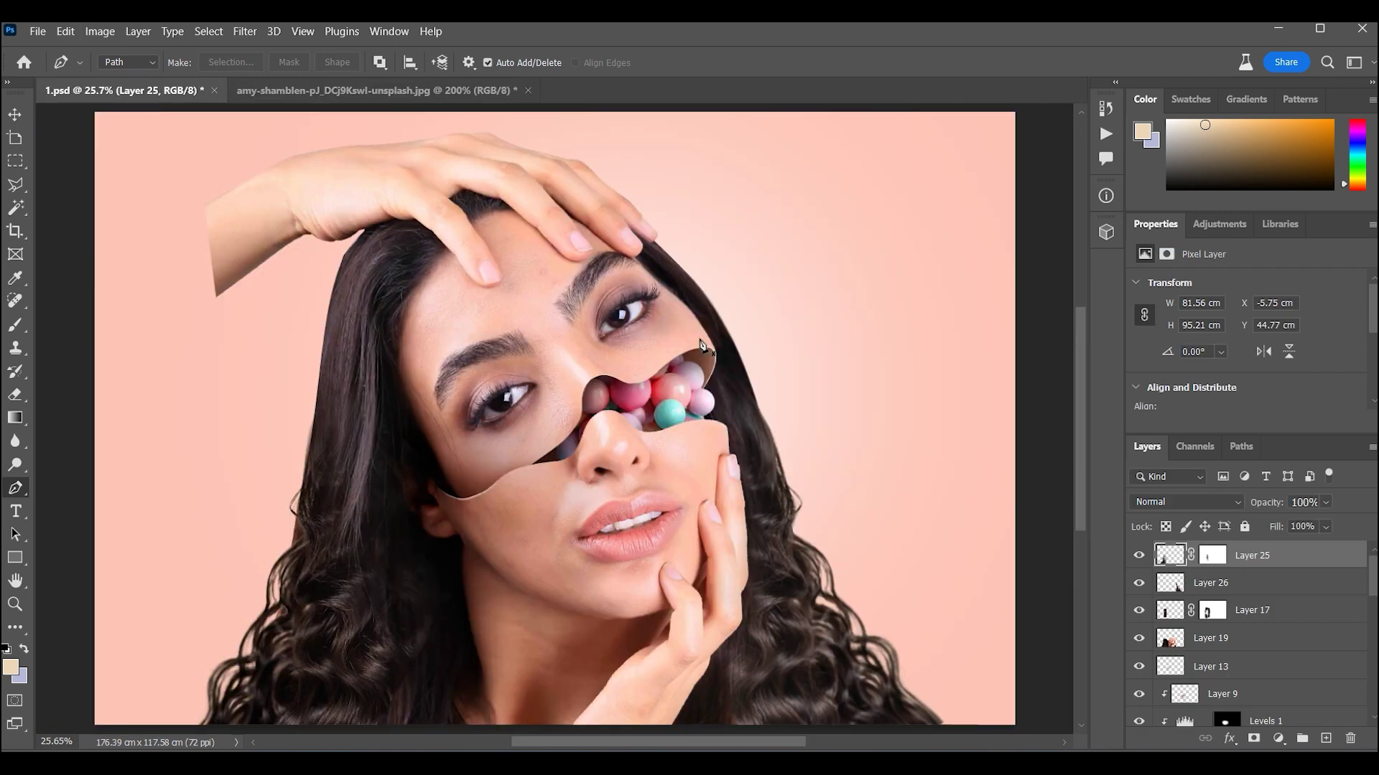
{"action": "key", "text": "ctrl+v"}
Move the balloon beside the face and scale it down to about 7.76 × 9.21 cm
{"action": "key", "text": "v"}
{"action": "left_click_drag", "start_coordinate": [585, 385], "coordinate": [764, 333]}
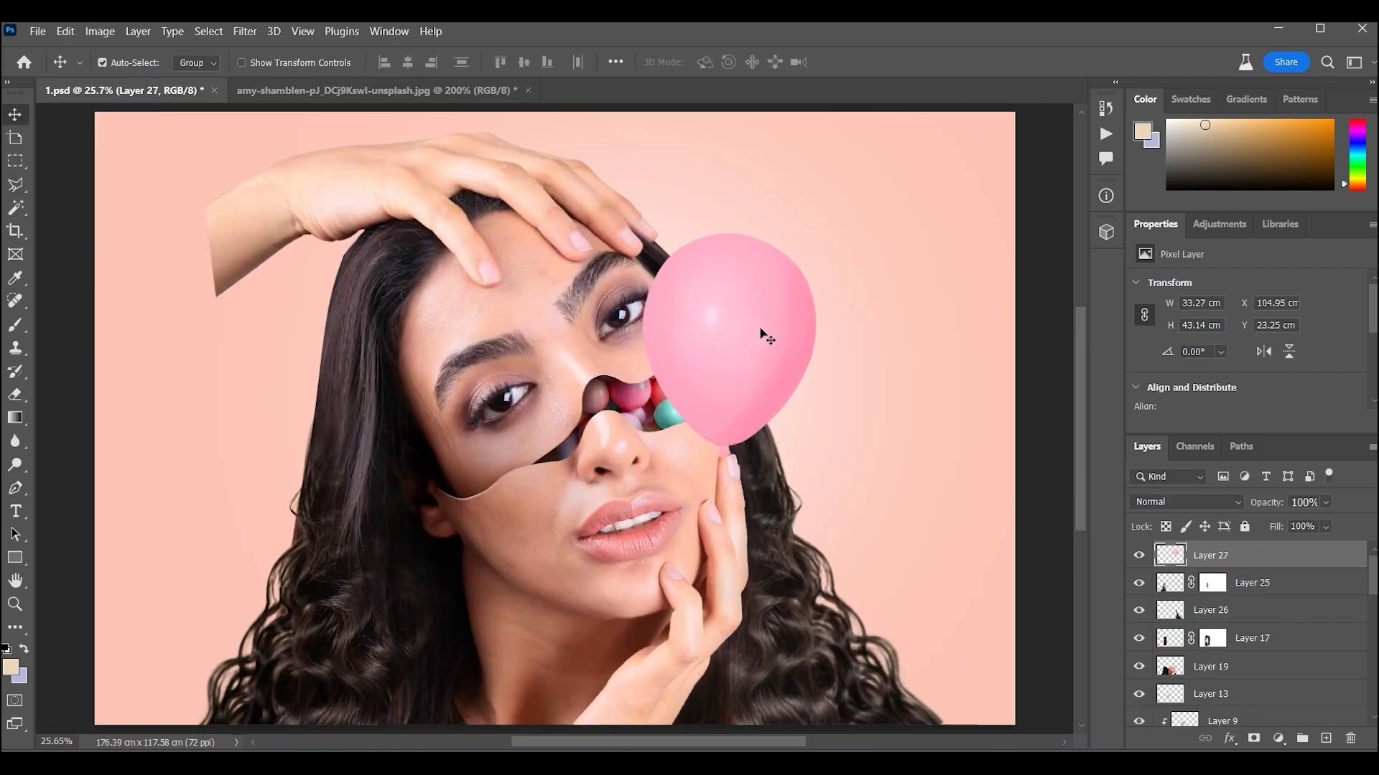
{"action": "key", "text": "ctrl+t"}
{"action": "mouse_move", "coordinate": [816, 229]}
{"action": "left_mouse_down"}
{"action": "mouse_move", "coordinate": [753, 314]}
{"action": "mouse_move", "coordinate": [762, 356]}
{"action": "mouse_move", "coordinate": [771, 348]}
{"action": "left_mouse_up"}
{"action": "key", "text": "Return"}
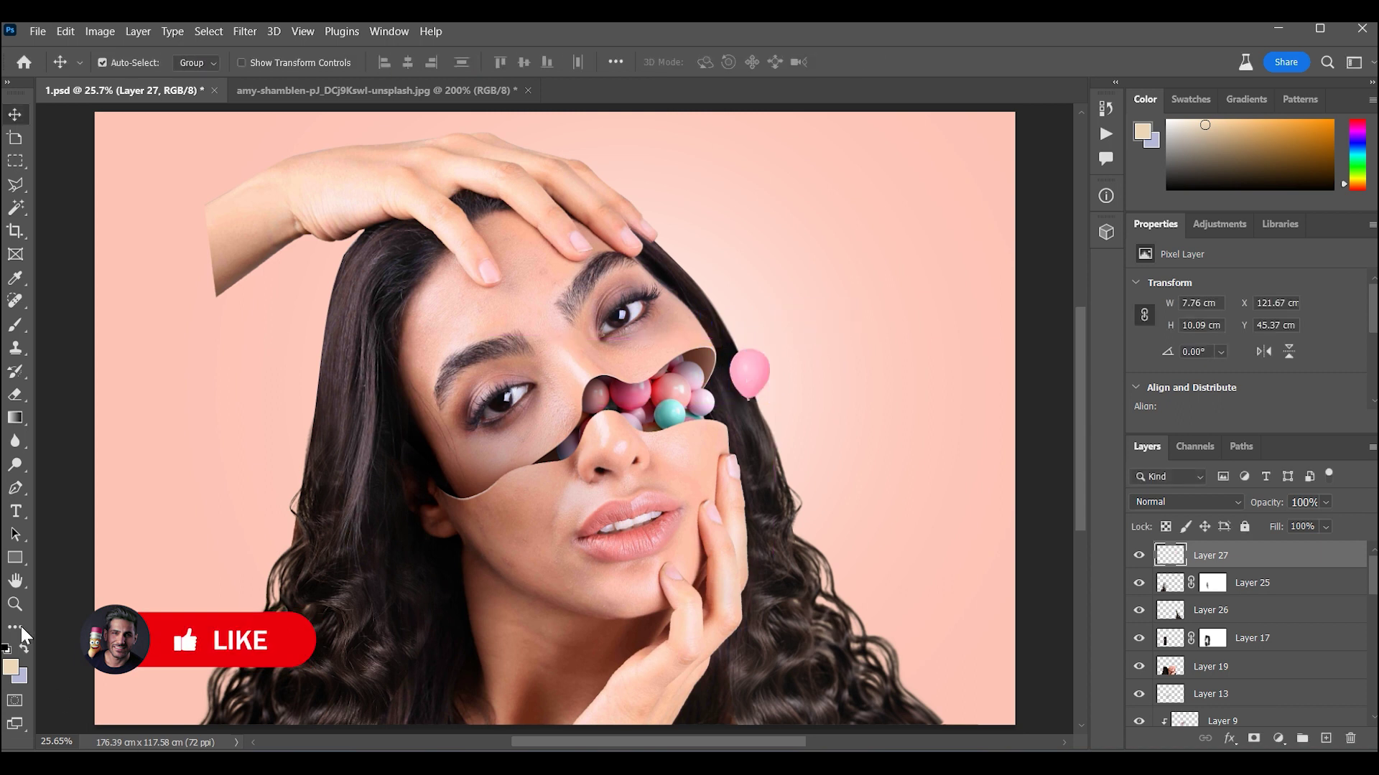
Warp the balloon, pulling its bottom edge upward to make it rounder
{"action": "left_click", "coordinate": [746, 380]}
{"action": "left_click", "coordinate": [746, 381]}
{"action": "key", "text": "ctrl+t"}
{"action": "right_click", "coordinate": [795, 390]}
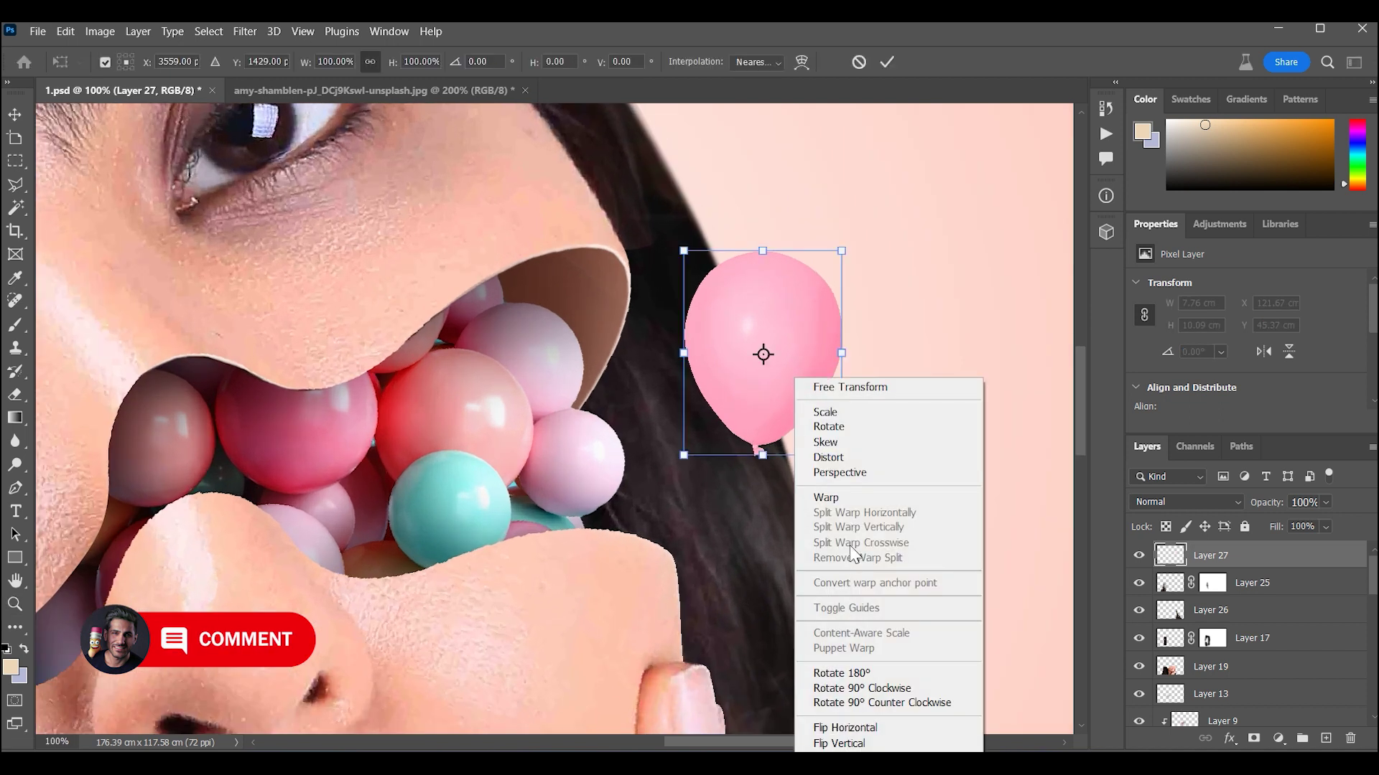
{"action": "left_click", "coordinate": [814, 497]}
{"action": "mouse_move", "coordinate": [759, 447]}
{"action": "left_mouse_down"}
{"action": "mouse_move", "coordinate": [742, 424]}
{"action": "mouse_move", "coordinate": [789, 434]}
{"action": "left_mouse_up"}
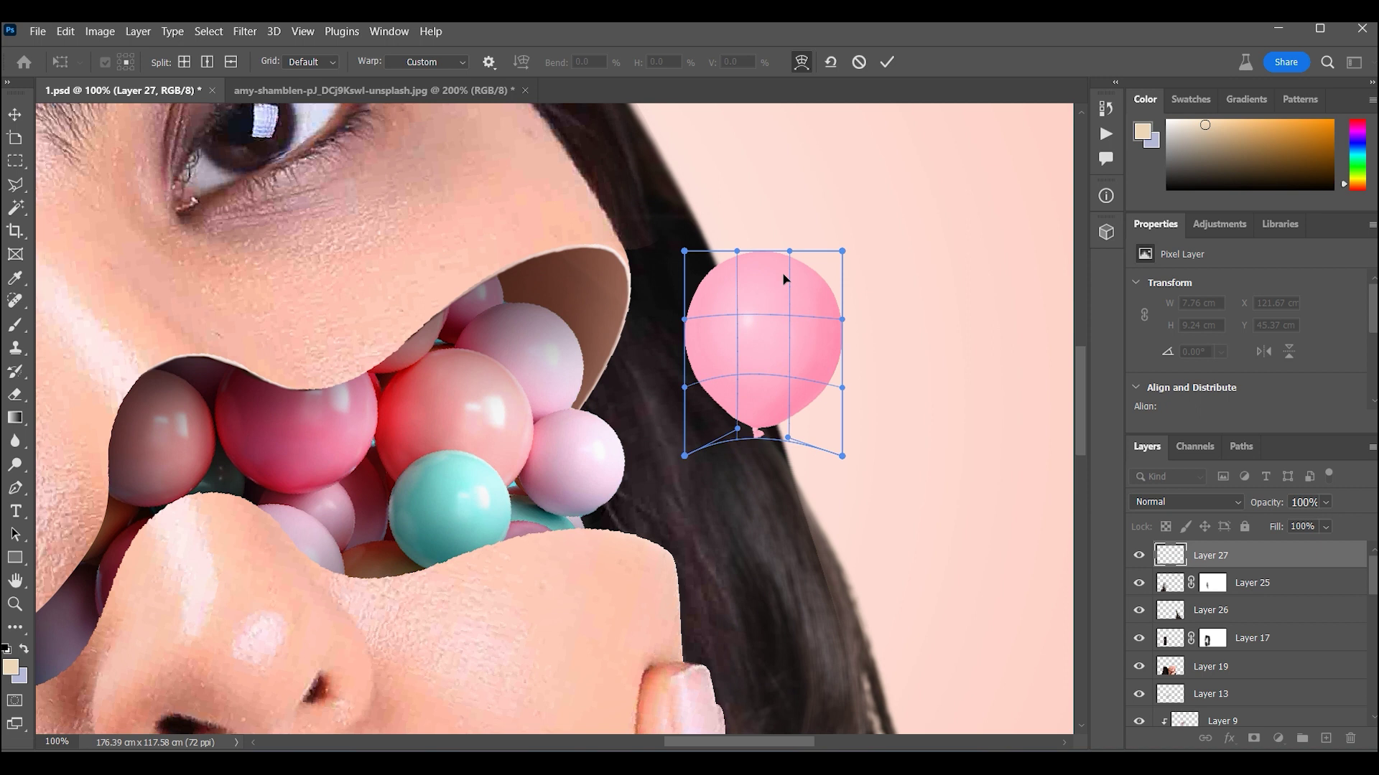
{"action": "key", "text": "Return"}
Squash the balloon's height slightly with Free Transform
{"action": "key", "text": "z"}
{"action": "key", "text": "ctrl+t"}
{"action": "left_click_drag", "start_coordinate": [762, 250], "coordinate": [762, 252]}
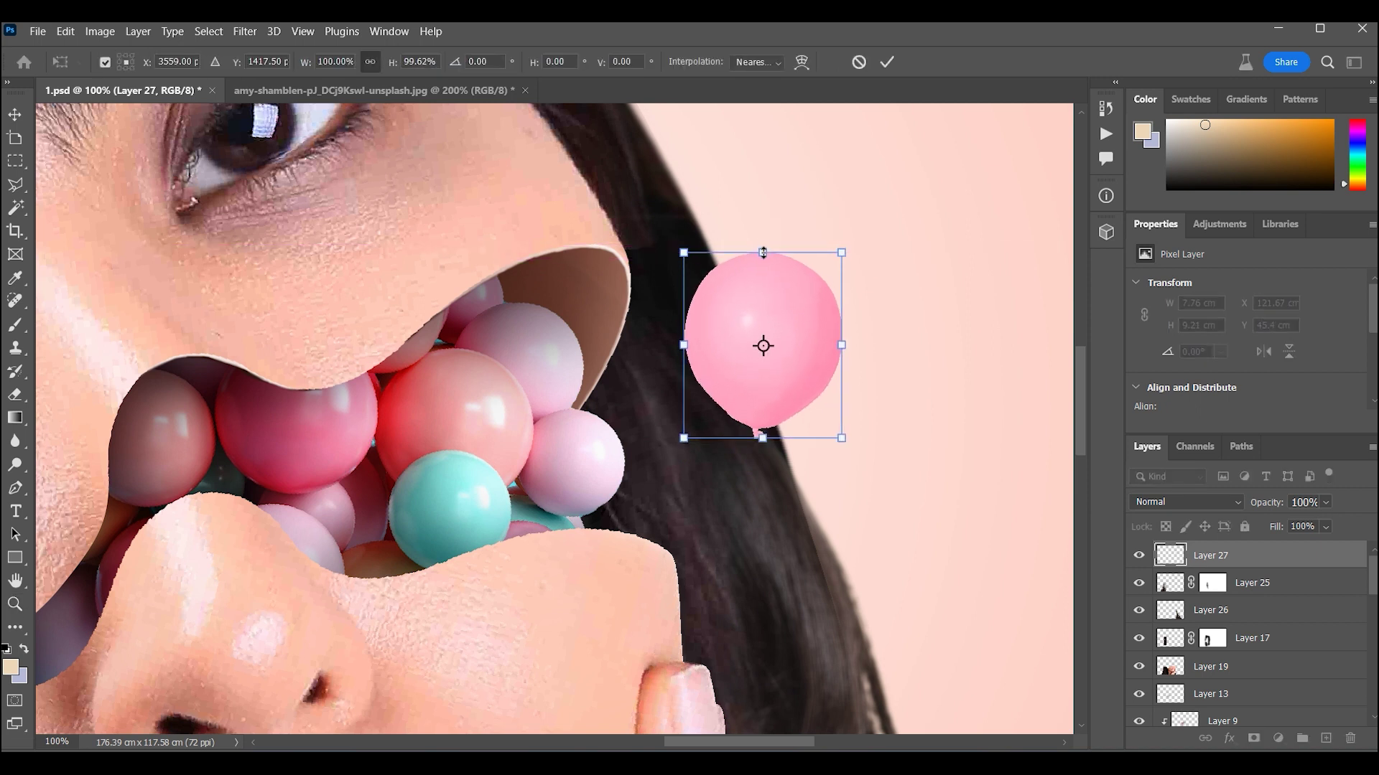
{"action": "key", "text": "Return"}
{"action": "scroll", "coordinate": [701, 438], "scroll_direction": "down", "scroll_amount": 4}
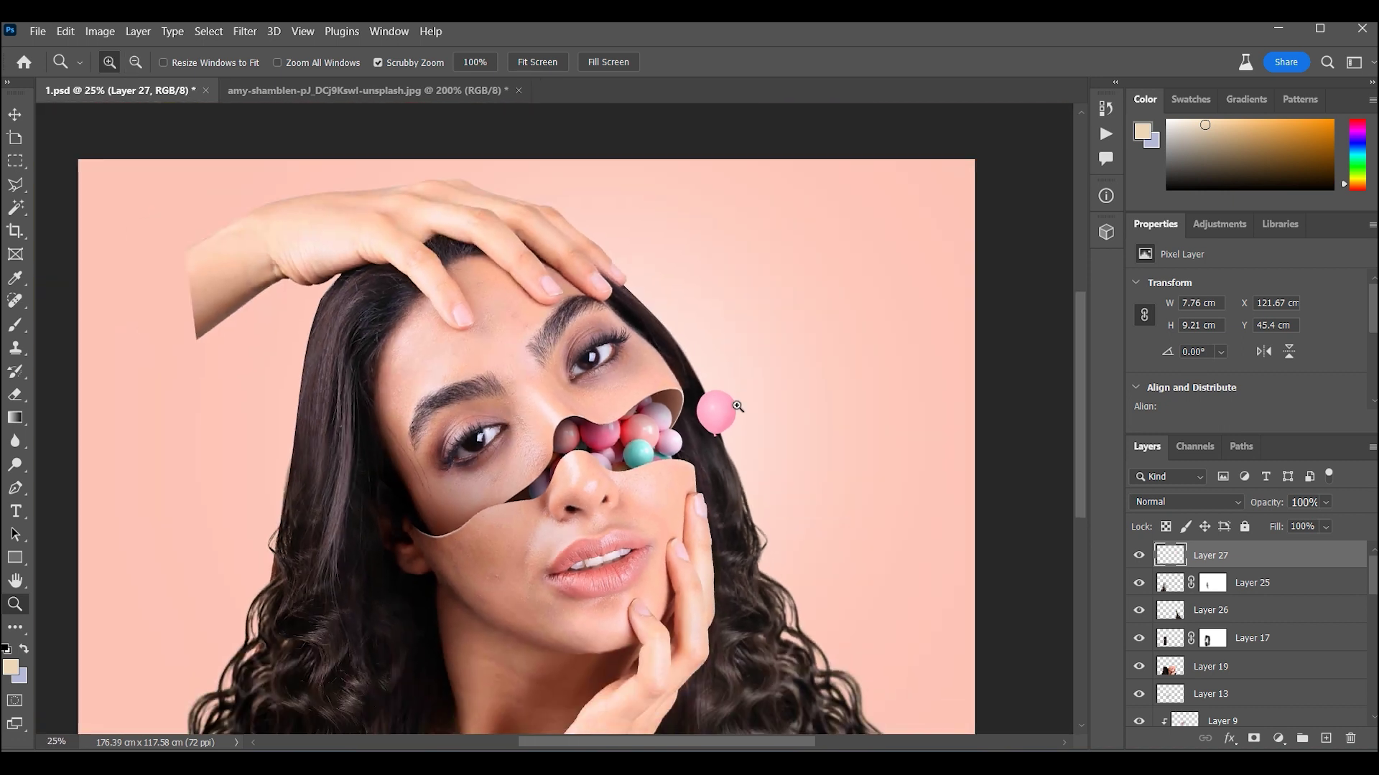
{"action": "scroll", "coordinate": [646, 467], "scroll_direction": "up", "scroll_amount": 4}
{"action": "scroll", "coordinate": [644, 476], "scroll_direction": "up", "scroll_amount": 3}
{"action": "scroll", "coordinate": [643, 476], "scroll_direction": "down", "scroll_amount": 1}
{"action": "key", "text": "ctrl+Tab"}
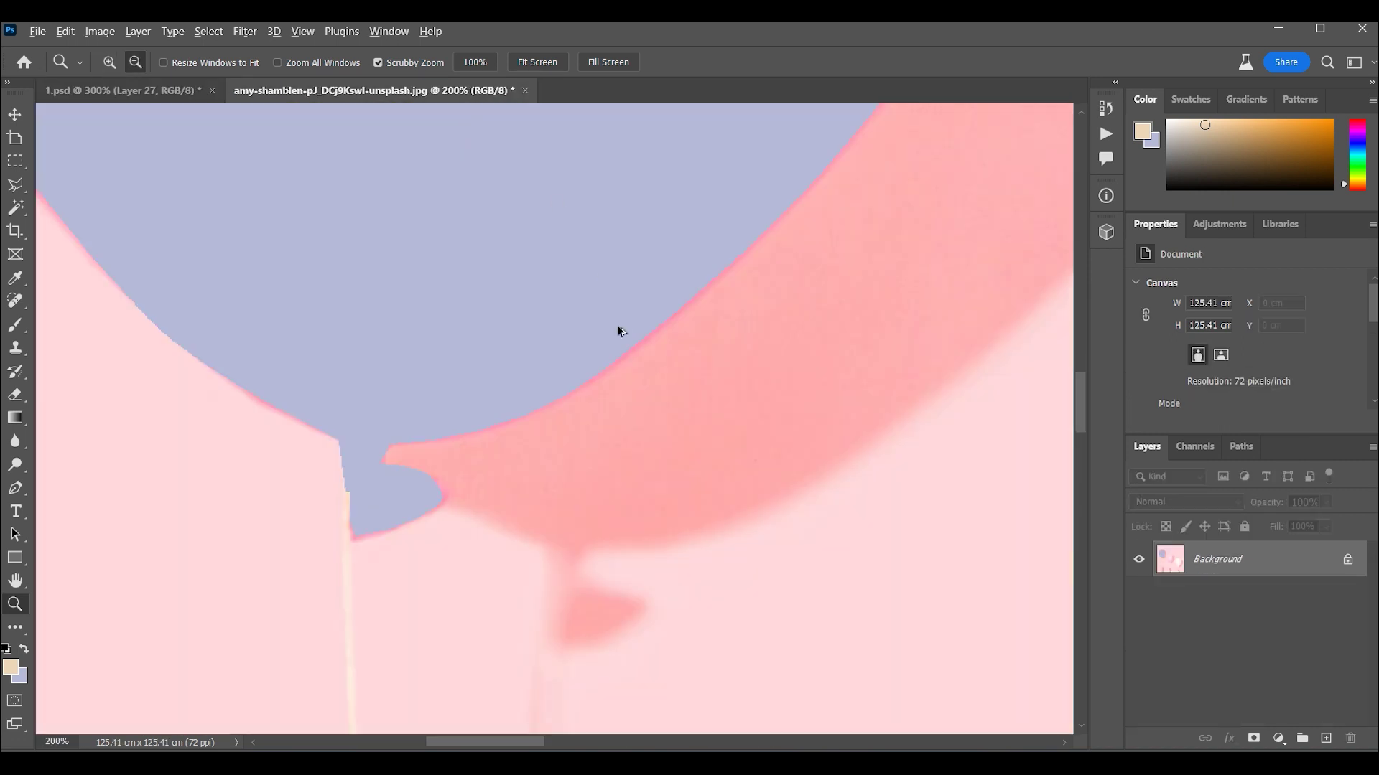
{"action": "key", "text": "i"}
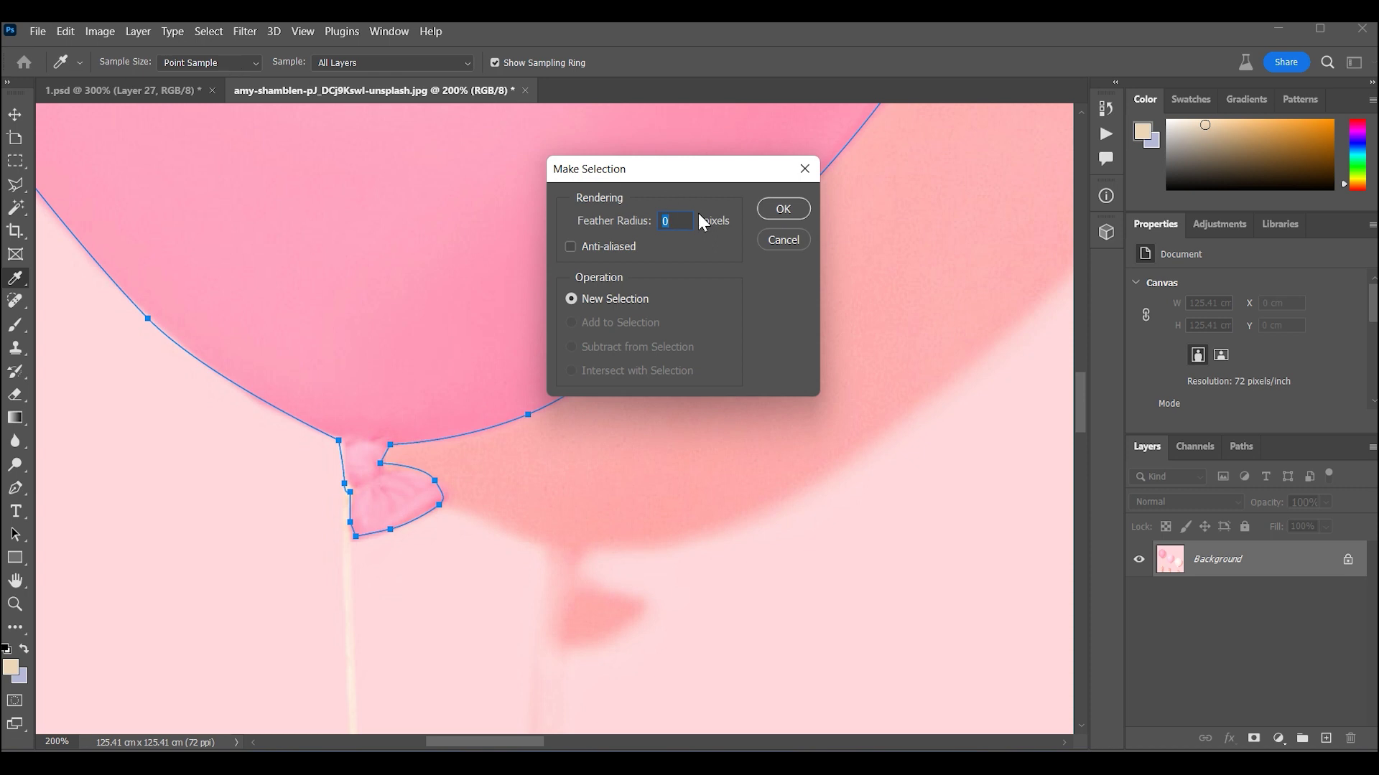
{"action": "left_click", "coordinate": [571, 299]}
{"action": "key", "text": "Return"}
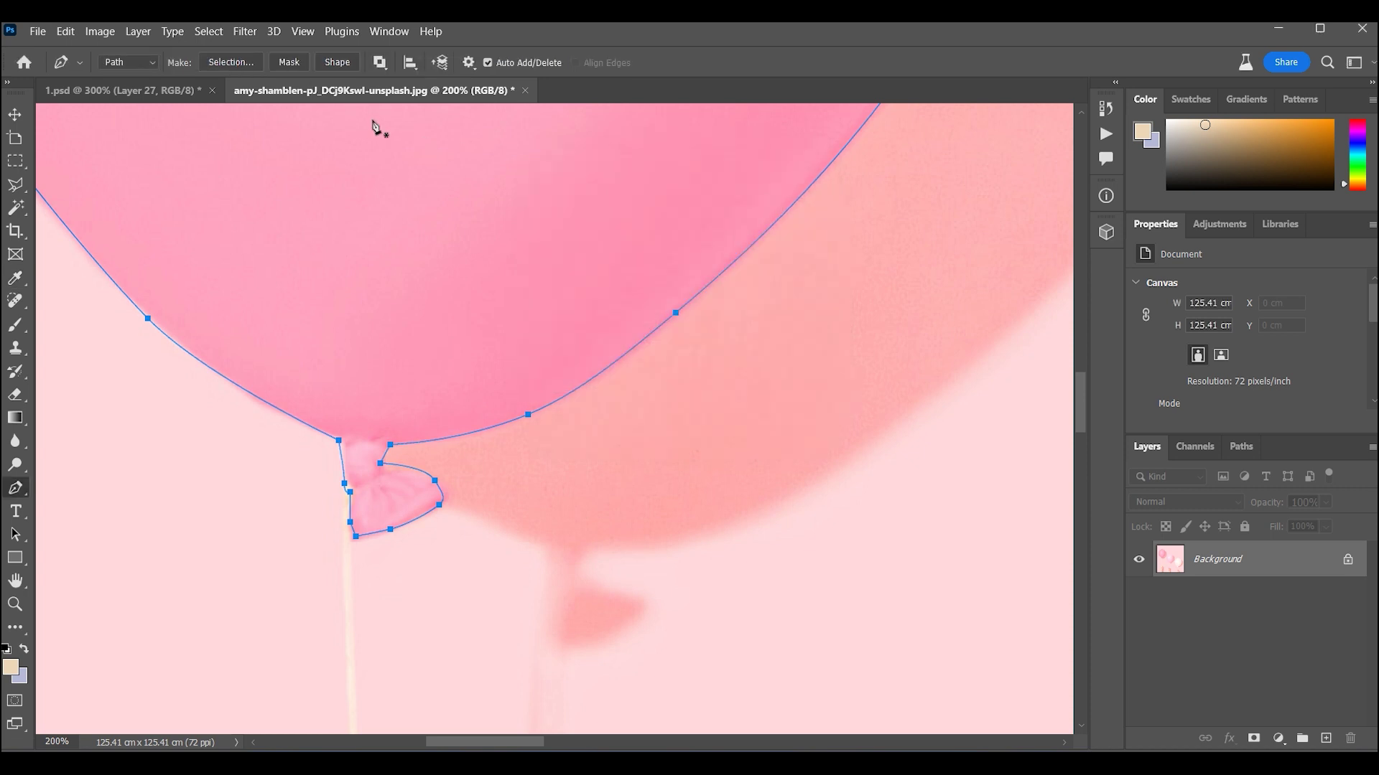
{"action": "key", "text": "ctrl+Tab"}
{"action": "key", "text": "z"}
{"action": "scroll", "coordinate": [492, 409], "scroll_direction": "down", "scroll_amount": 1}
{"action": "scroll", "coordinate": [548, 363], "scroll_direction": "down", "scroll_amount": 2}
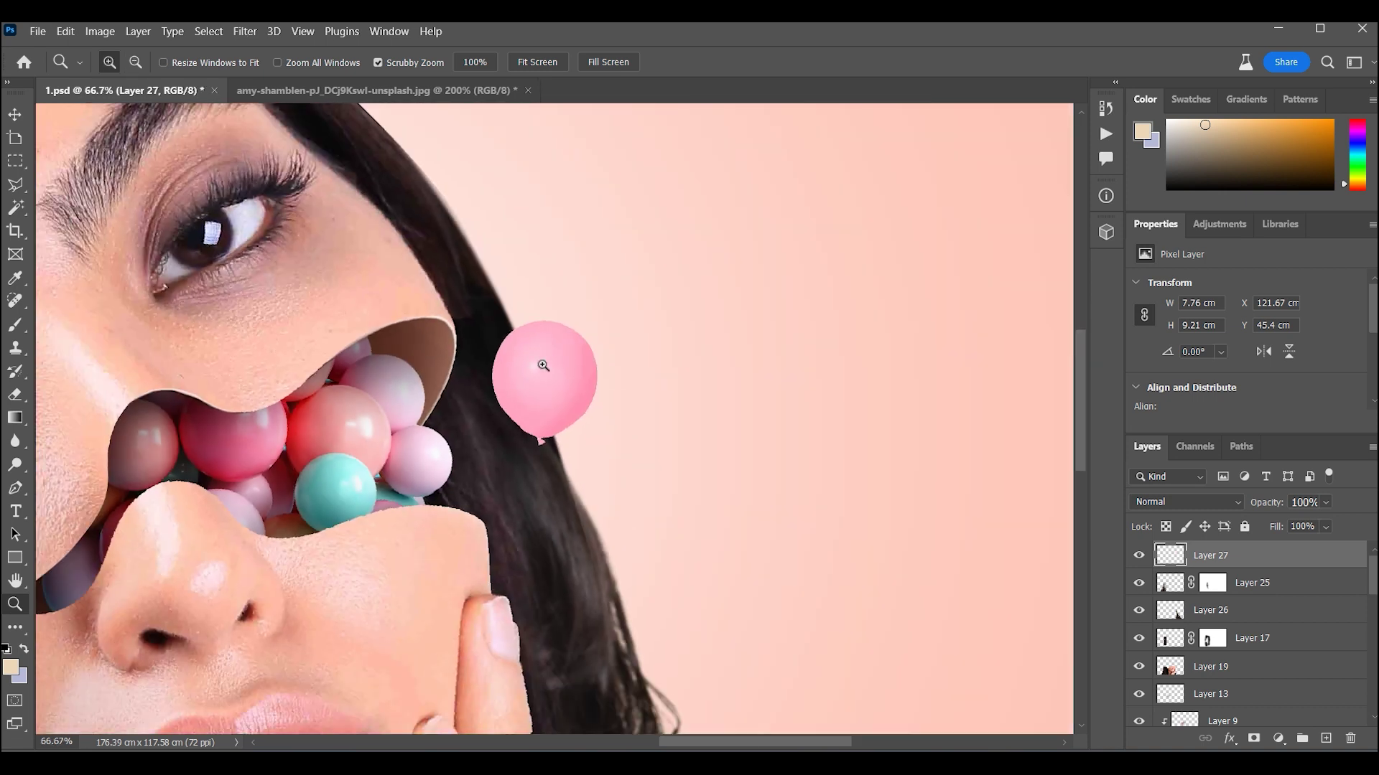
{"action": "scroll", "coordinate": [710, 365], "scroll_direction": "up", "scroll_amount": 1}
{"action": "scroll", "coordinate": [668, 409], "scroll_direction": "up", "scroll_amount": 3}
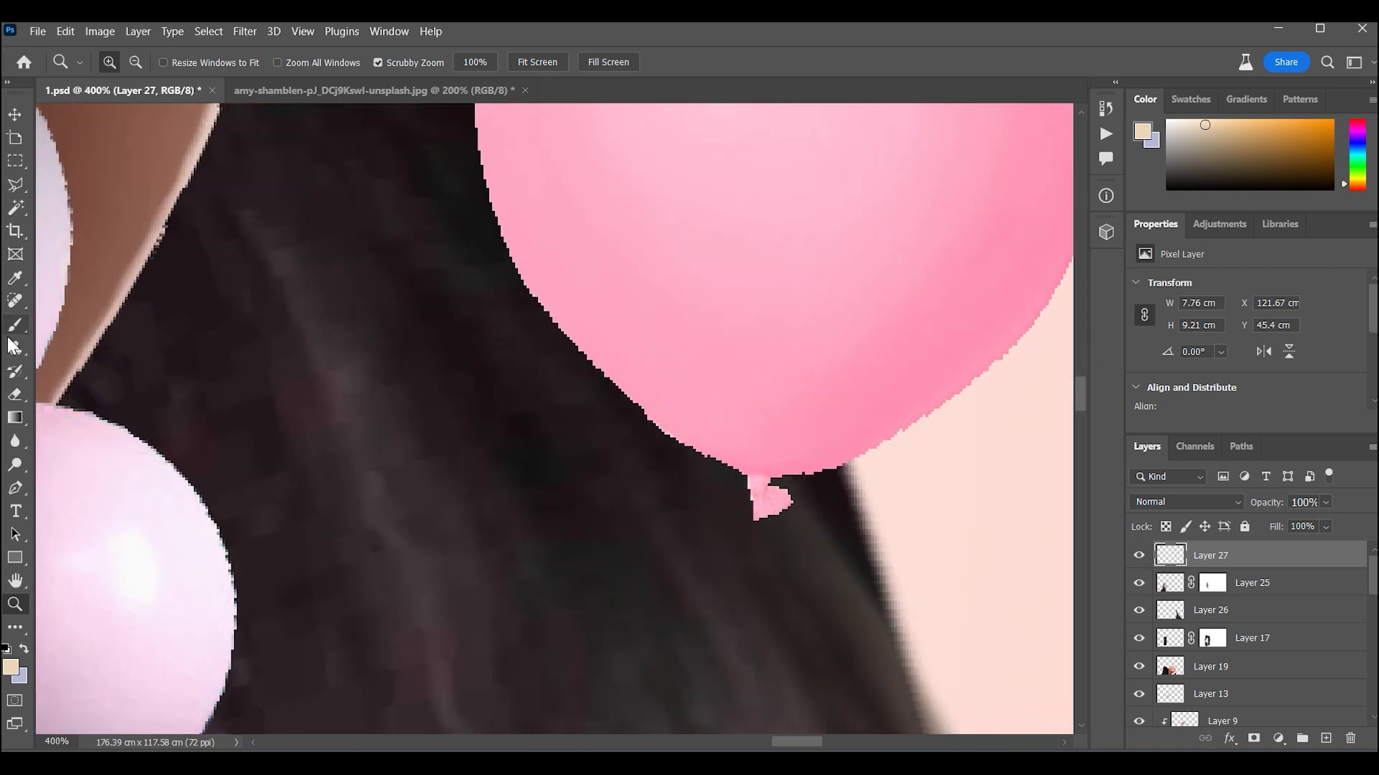
Smooth the balloon's jagged left edge with the Smudge tool and nudge it slightly up
{"action": "right_click", "coordinate": [16, 444]}
{"action": "left_click", "coordinate": [64, 473]}
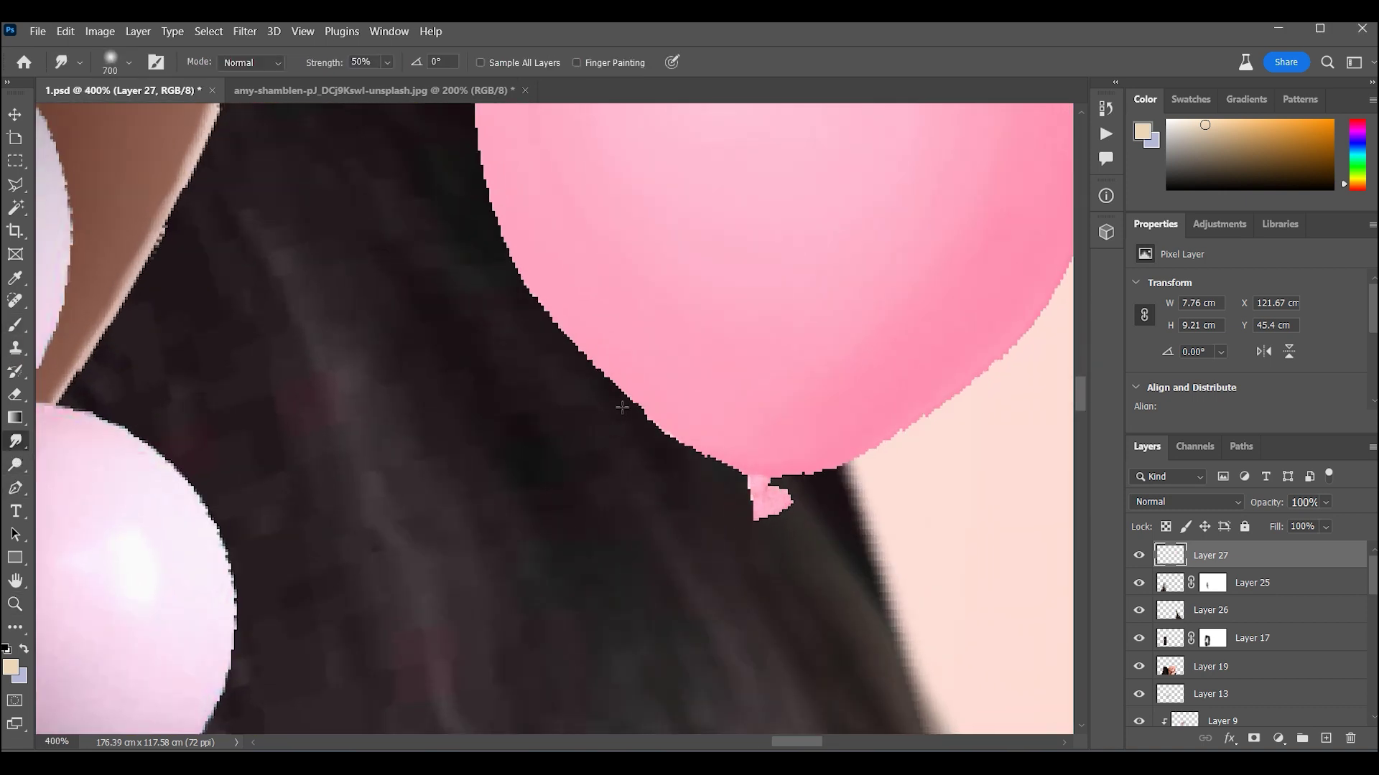
{"action": "left_click_drag", "start_coordinate": [624, 400], "coordinate": [580, 356]}
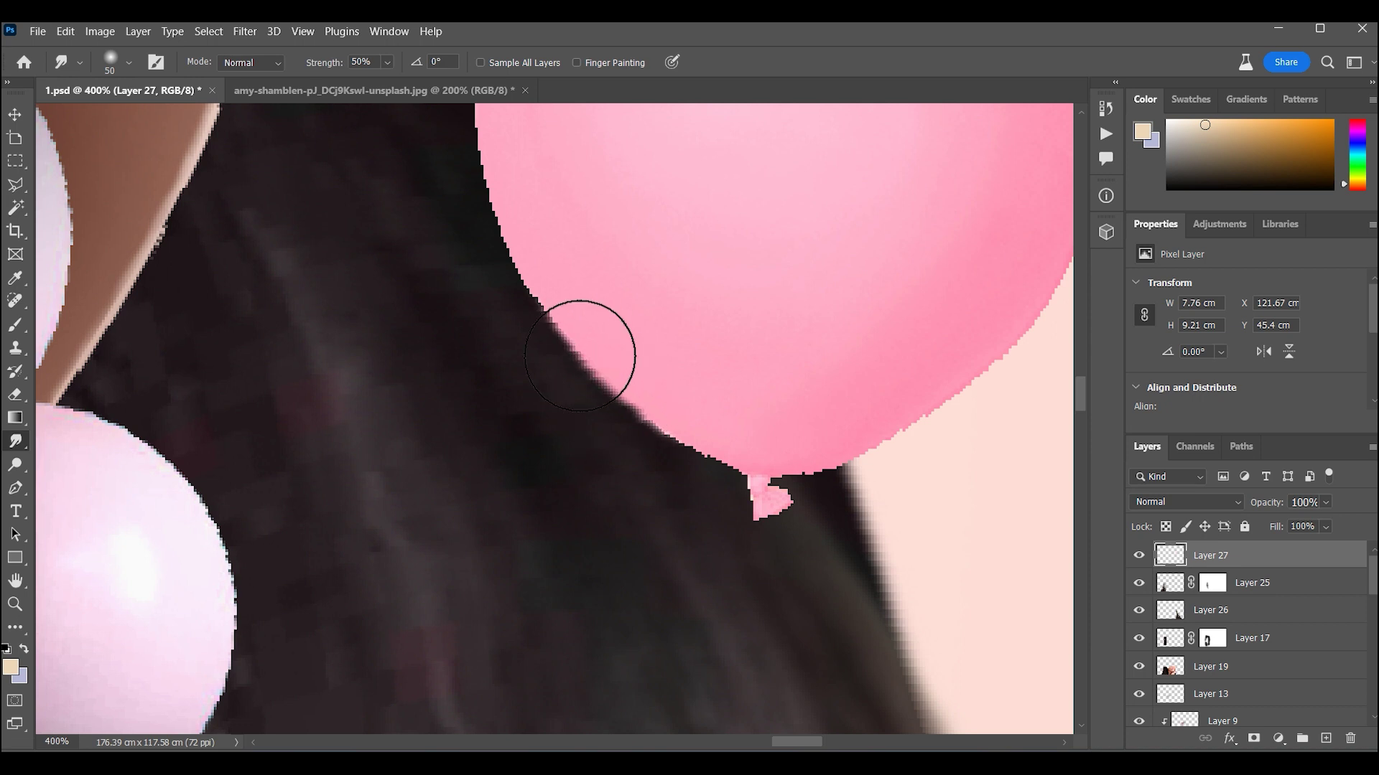
{"action": "left_click_drag", "start_coordinate": [640, 452], "coordinate": [529, 324]}
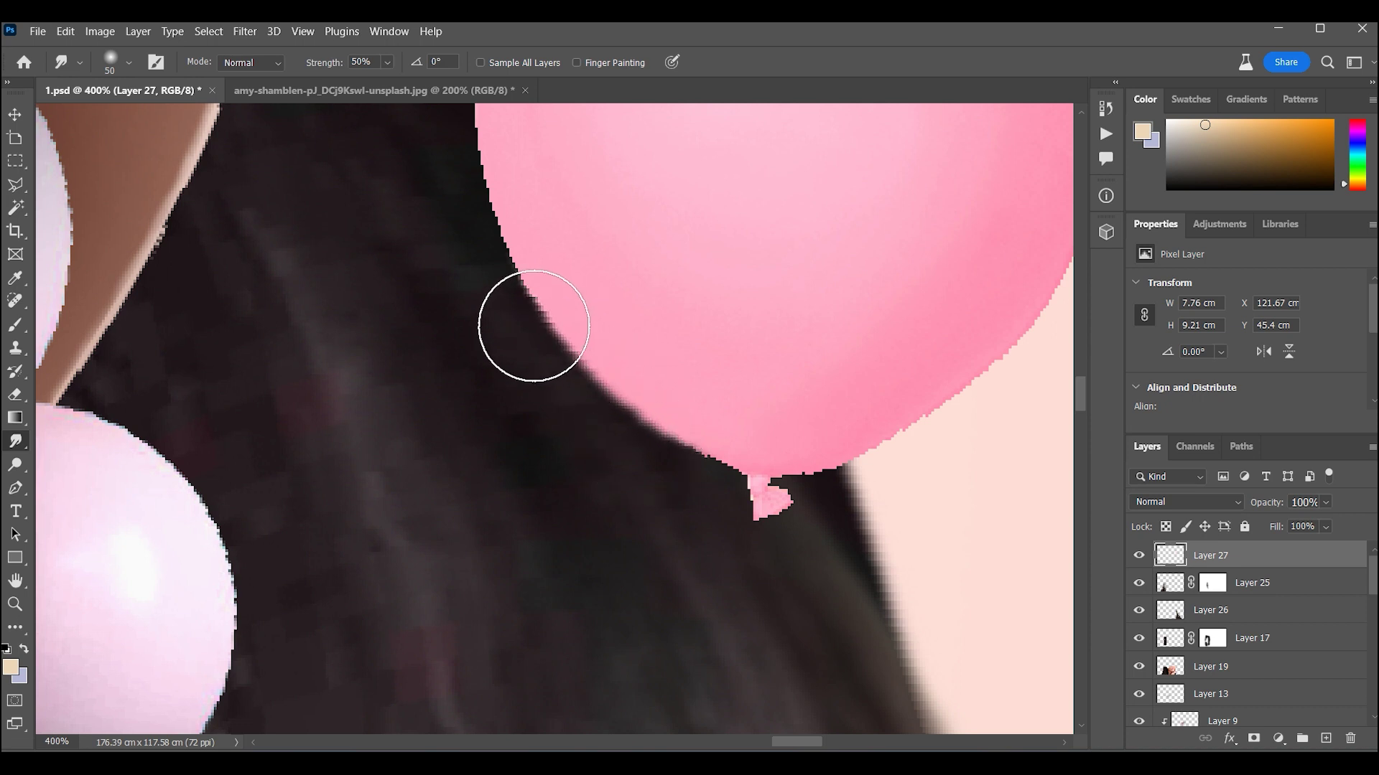
{"action": "key", "text": "ctrl+0"}
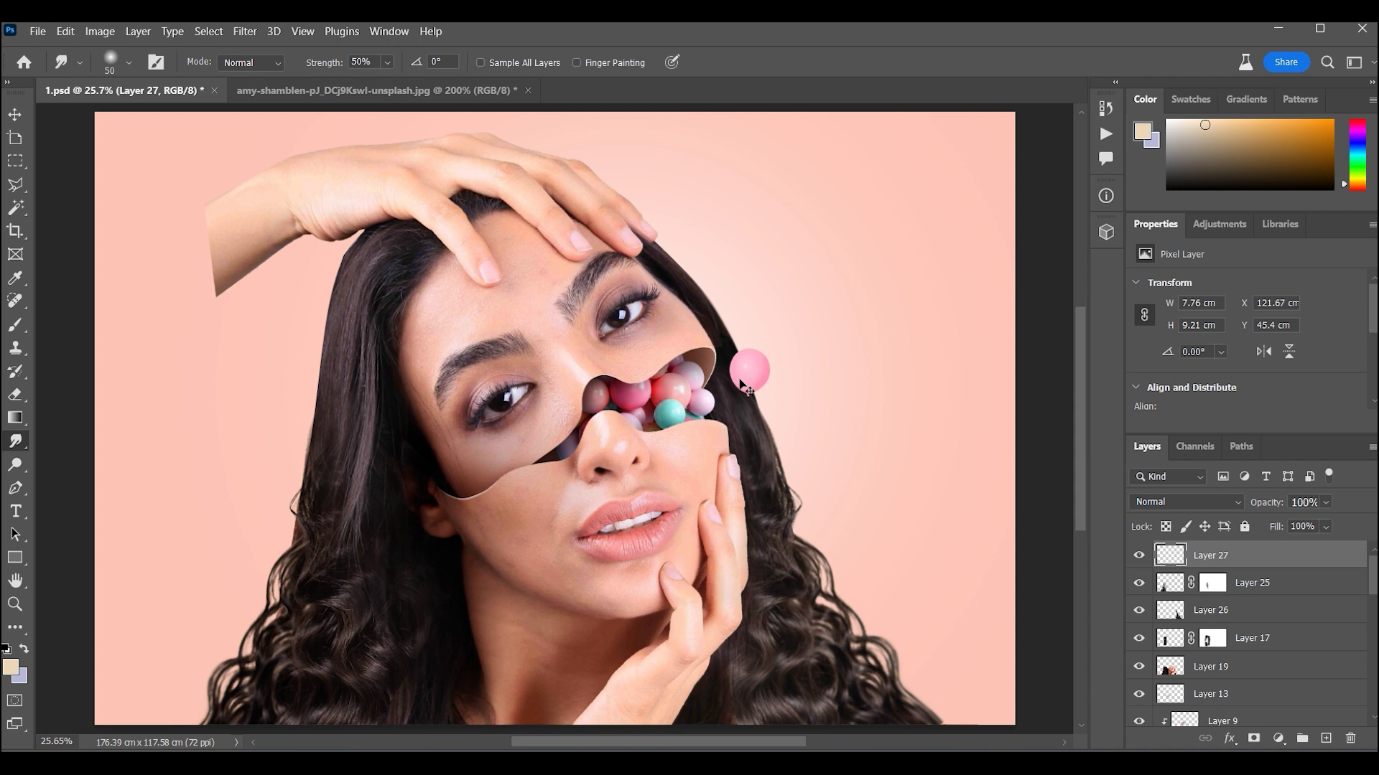
{"action": "left_click_drag", "start_coordinate": [740, 380], "coordinate": [745, 362]}
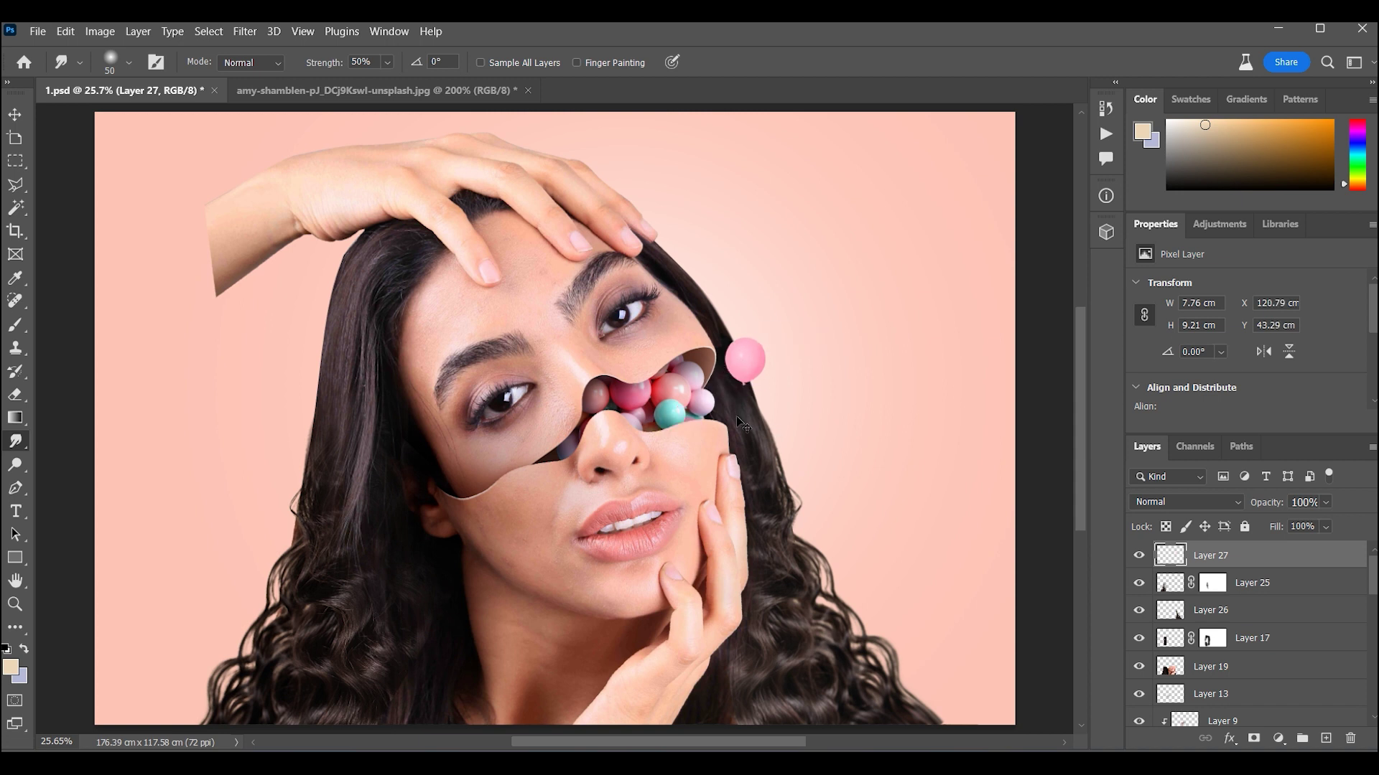
Shift the balloon's hue slightly with Hue/Saturation, settling on a pink tone
{"action": "key", "text": "ctrl+u"}
{"action": "mouse_move", "coordinate": [1118, 232]}
{"action": "left_mouse_down"}
{"action": "mouse_move", "coordinate": [1085, 237]}
{"action": "mouse_move", "coordinate": [1105, 239]}
{"action": "left_mouse_up"}
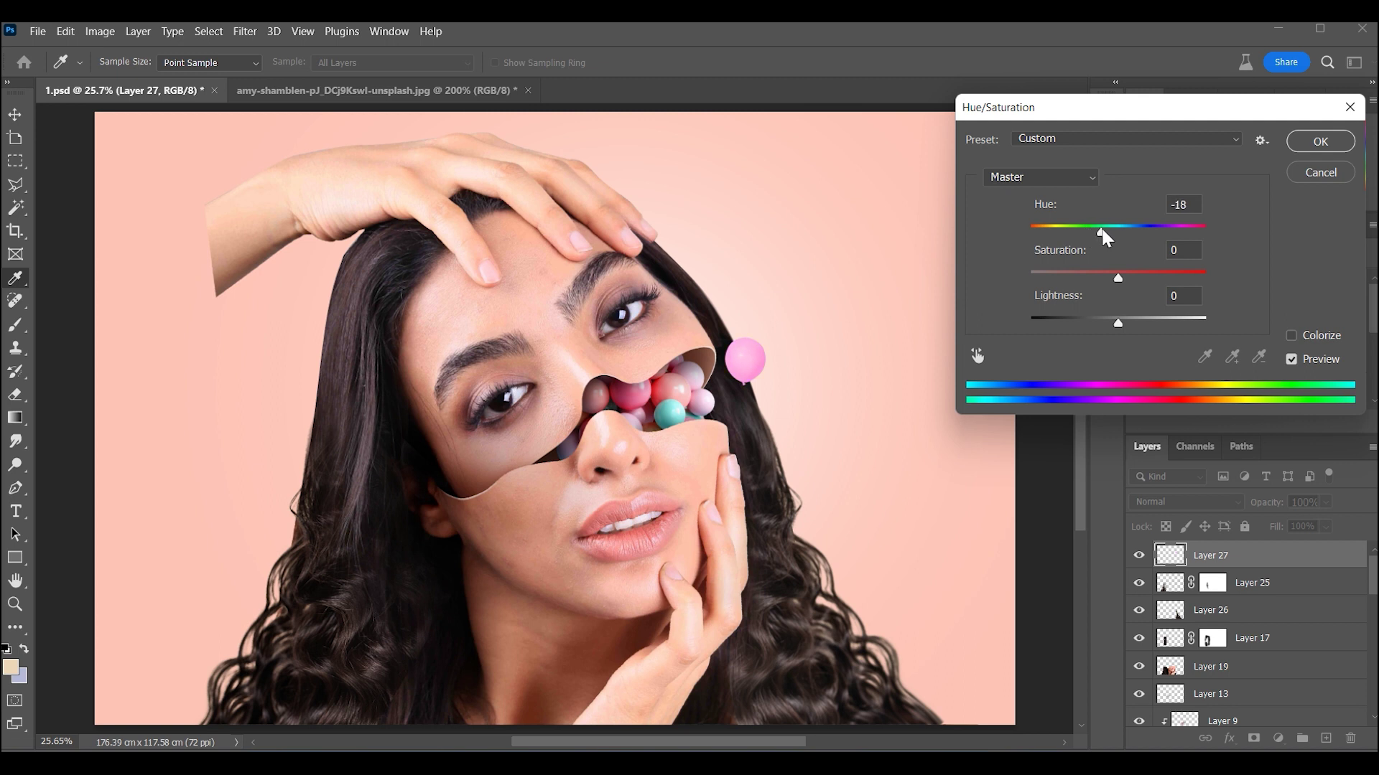
{"action": "left_click_drag", "start_coordinate": [1101, 231], "coordinate": [1126, 230]}
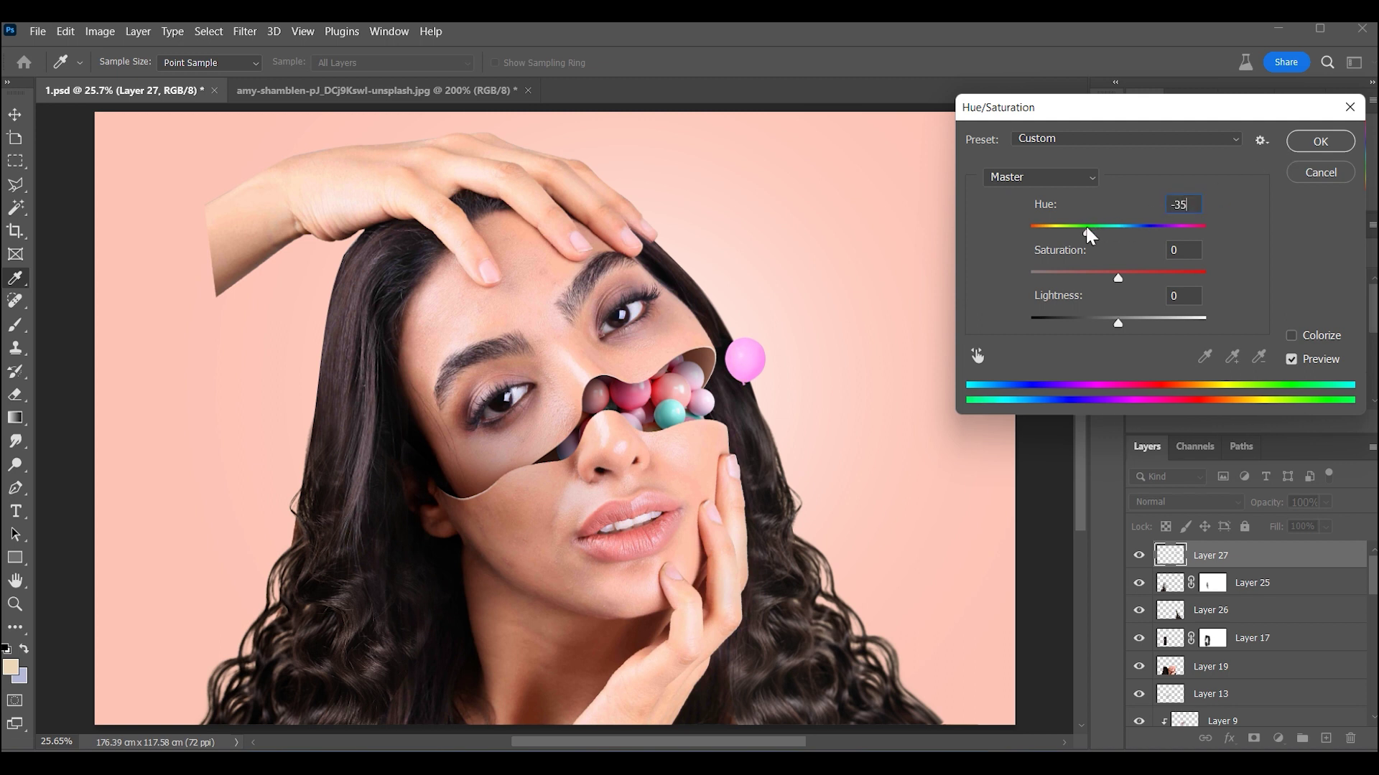
{"action": "left_click", "coordinate": [1320, 142]}
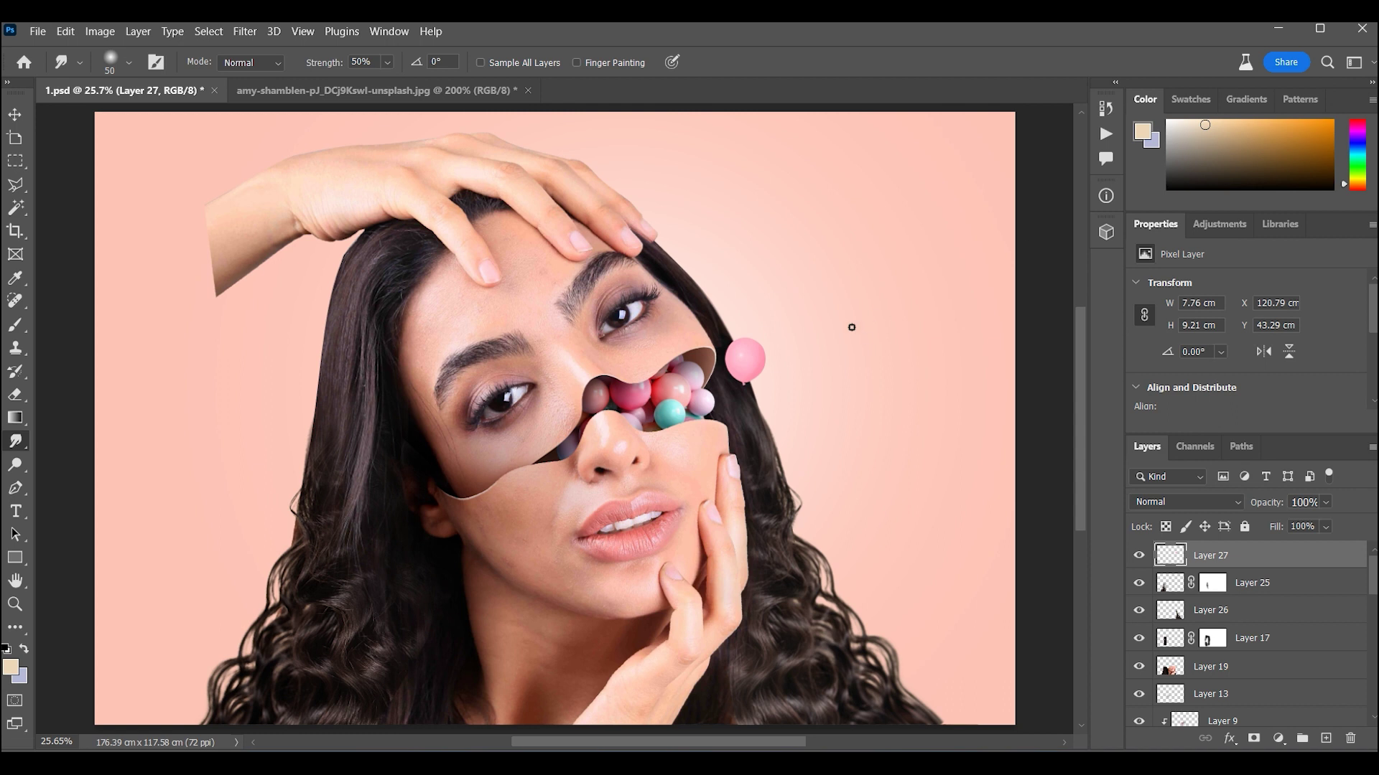
Boost the balloon's contrast in Levels by deepening shadows and brightening highlights
{"action": "key", "text": "ctrl+l"}
{"action": "left_click_drag", "start_coordinate": [923, 340], "coordinate": [936, 338]}
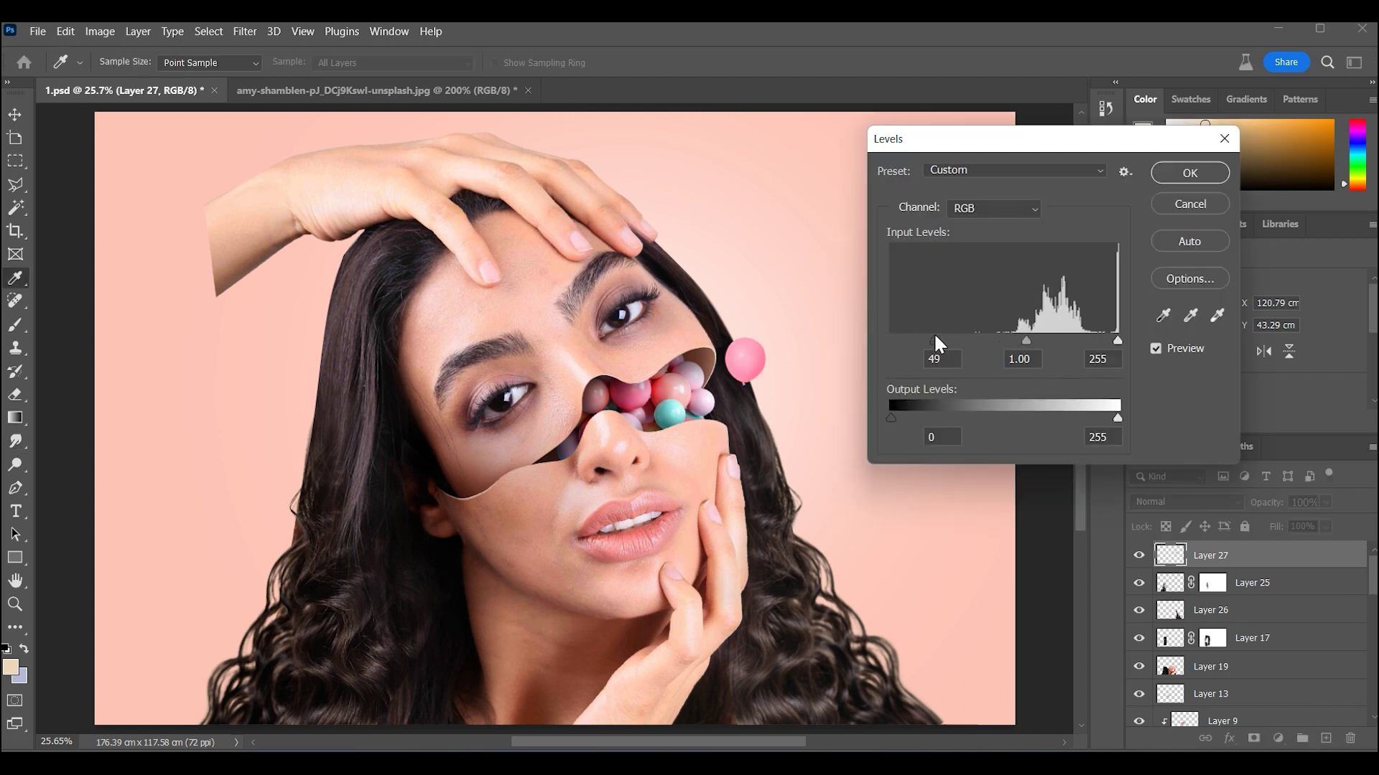
{"action": "left_click_drag", "start_coordinate": [1117, 340], "coordinate": [1105, 340]}
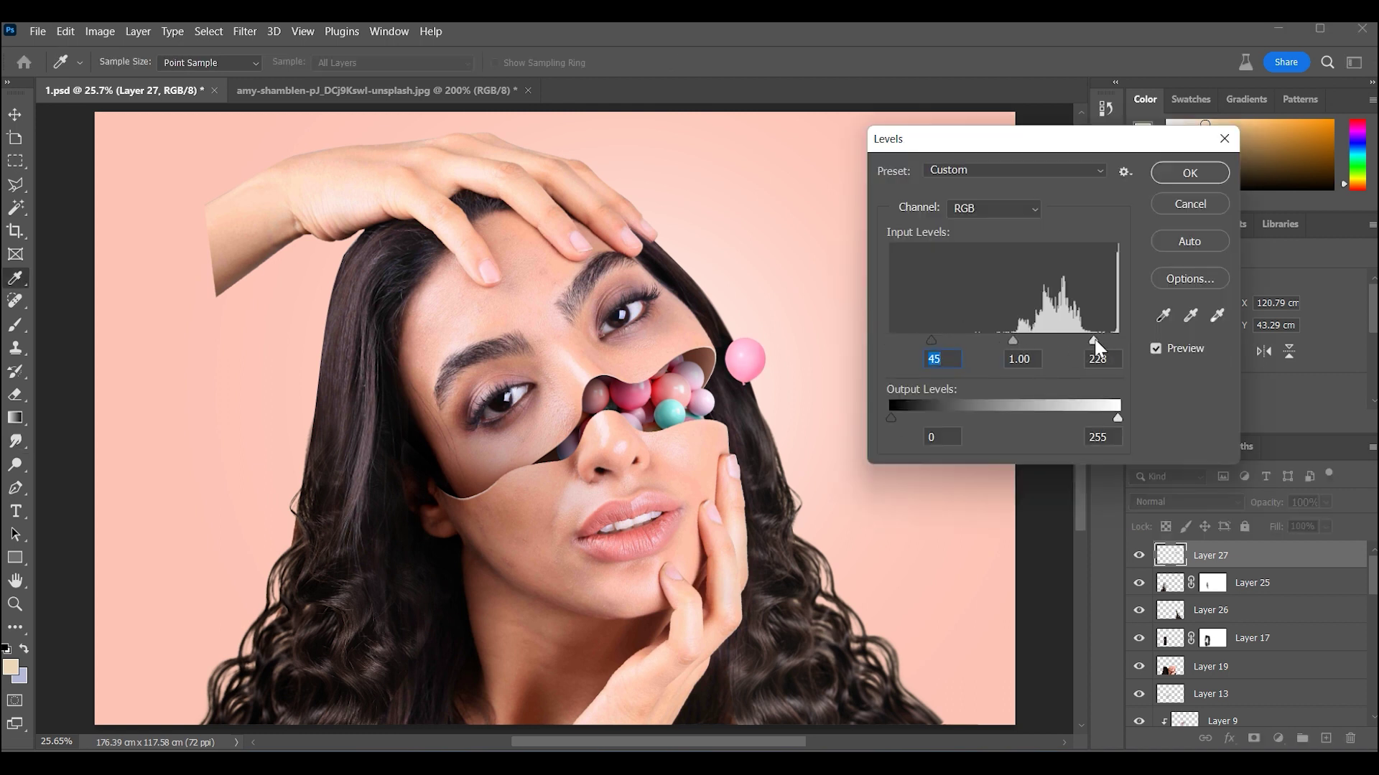
{"action": "left_click", "coordinate": [1190, 173]}
Flip the balloon horizontally with Free Transform
{"action": "key", "text": "ctrl+t"}
{"action": "right_click", "coordinate": [745, 366]}
{"action": "left_click", "coordinate": [816, 728]}
{"action": "key", "text": "r"}
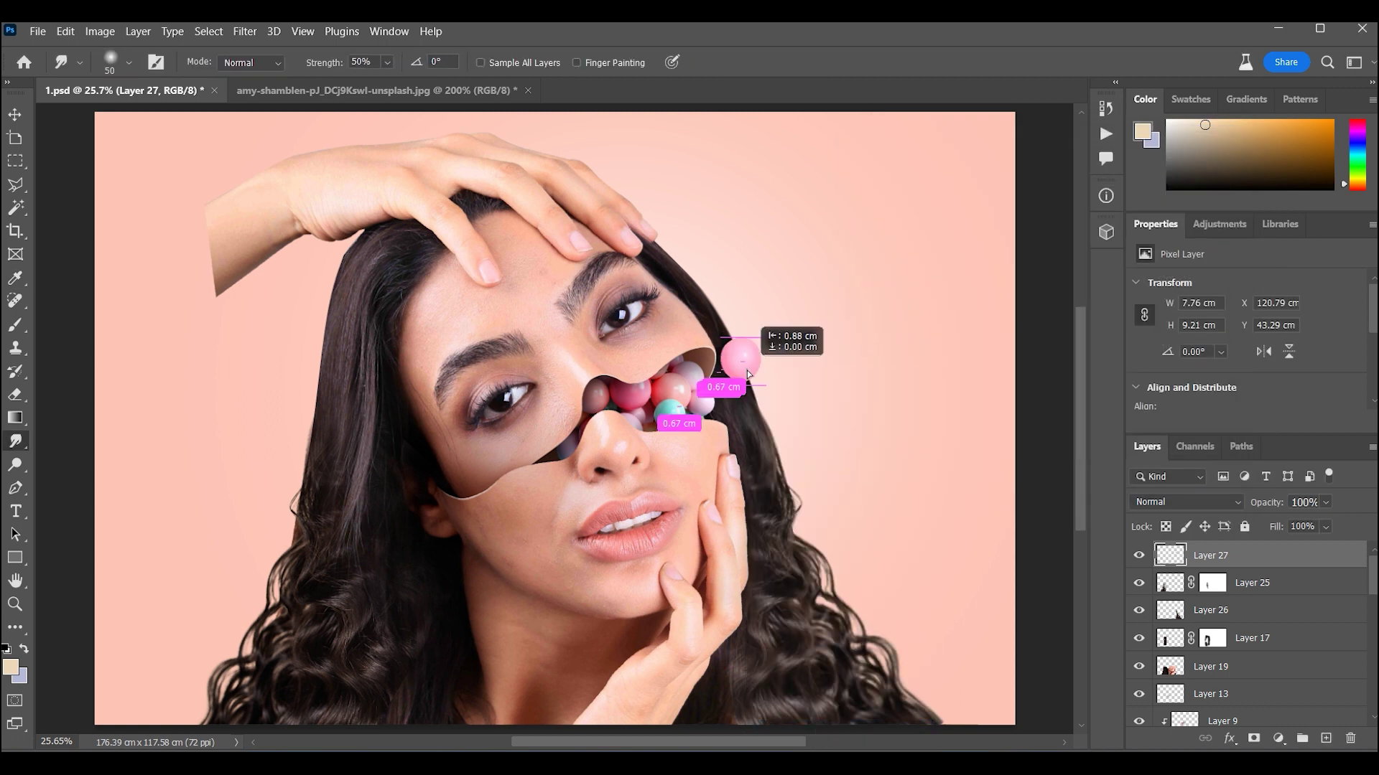
Add a new Multiply layer clipped to the balloon, with a brush sampled from the balloon's pink
{"action": "key", "text": "z"}
{"action": "left_click", "coordinate": [765, 352]}
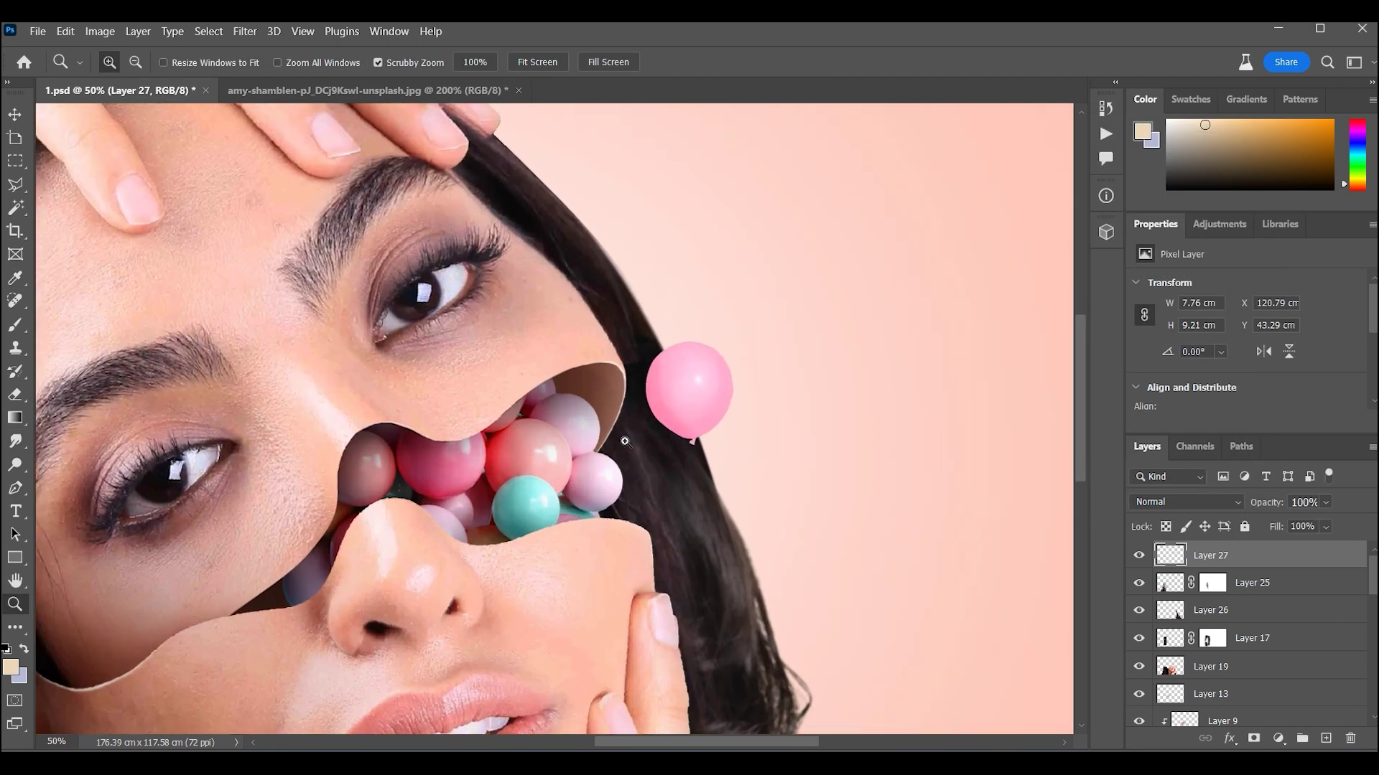
{"action": "left_click", "coordinate": [1326, 738]}
{"action": "key", "text": "ctrl+alt+g"}
{"action": "left_click", "coordinate": [704, 458]}
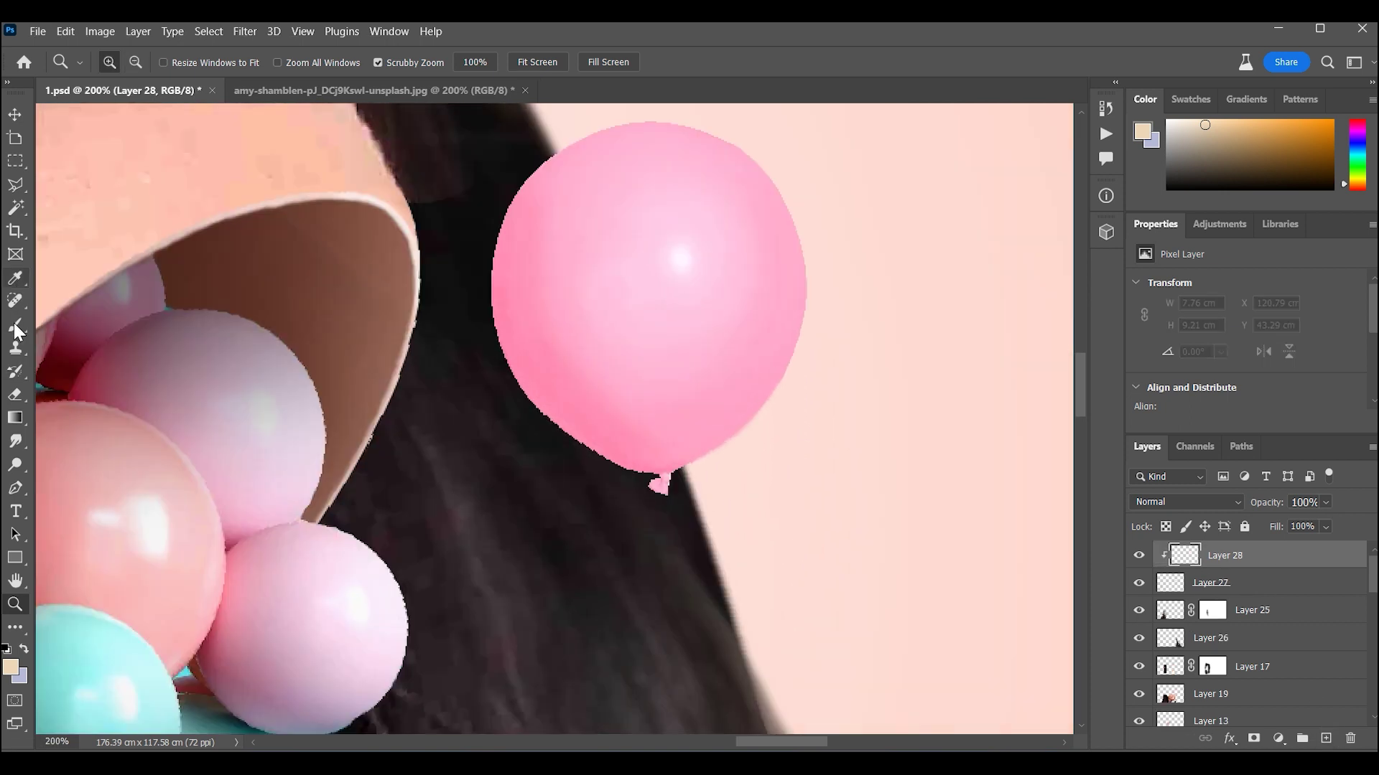
{"action": "key", "text": "b"}
{"action": "left_click", "coordinate": [510, 265], "text": "alt"}
{"action": "key", "text": "bracketleft"}
{"action": "key", "text": "bracketleft"}
{"action": "key", "text": "bracketleft"}
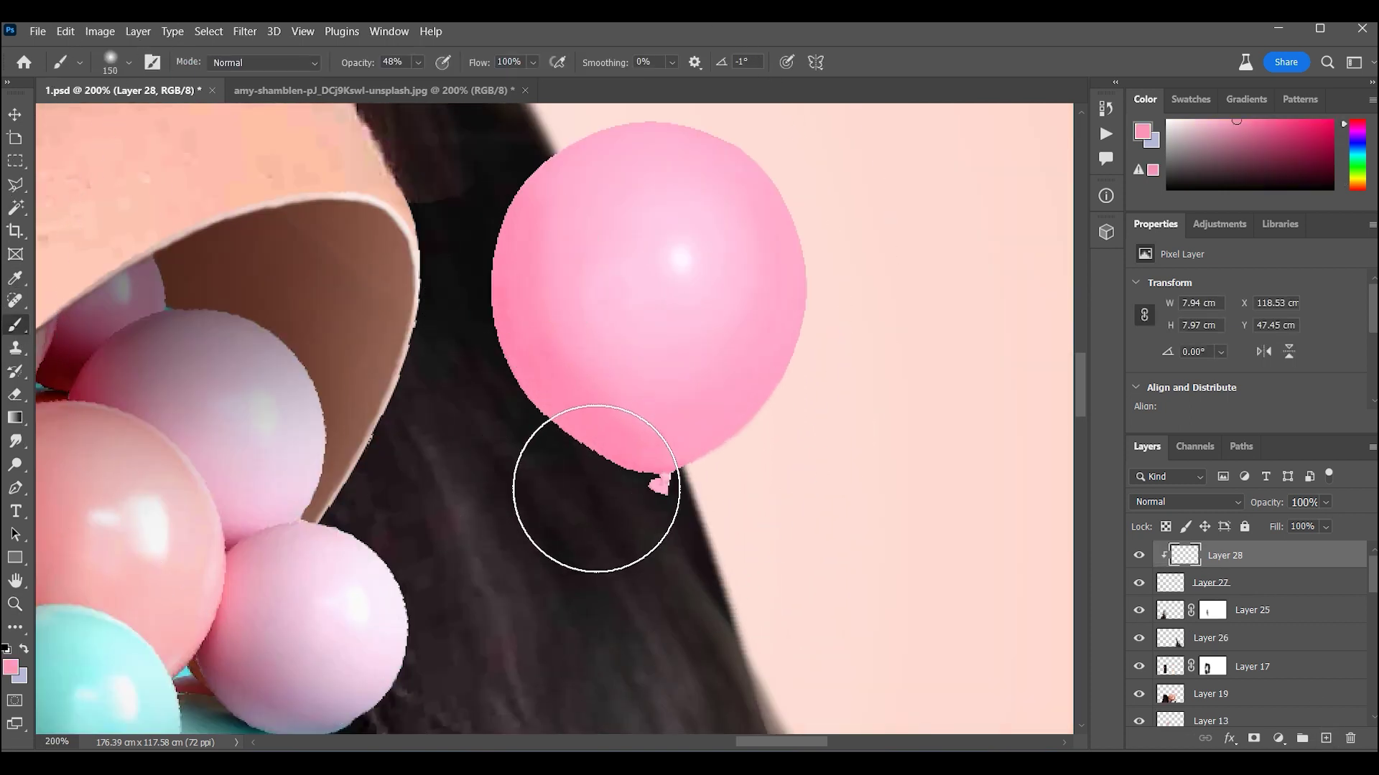
{"action": "left_click", "coordinate": [1187, 501]}
{"action": "left_click", "coordinate": [1165, 368]}
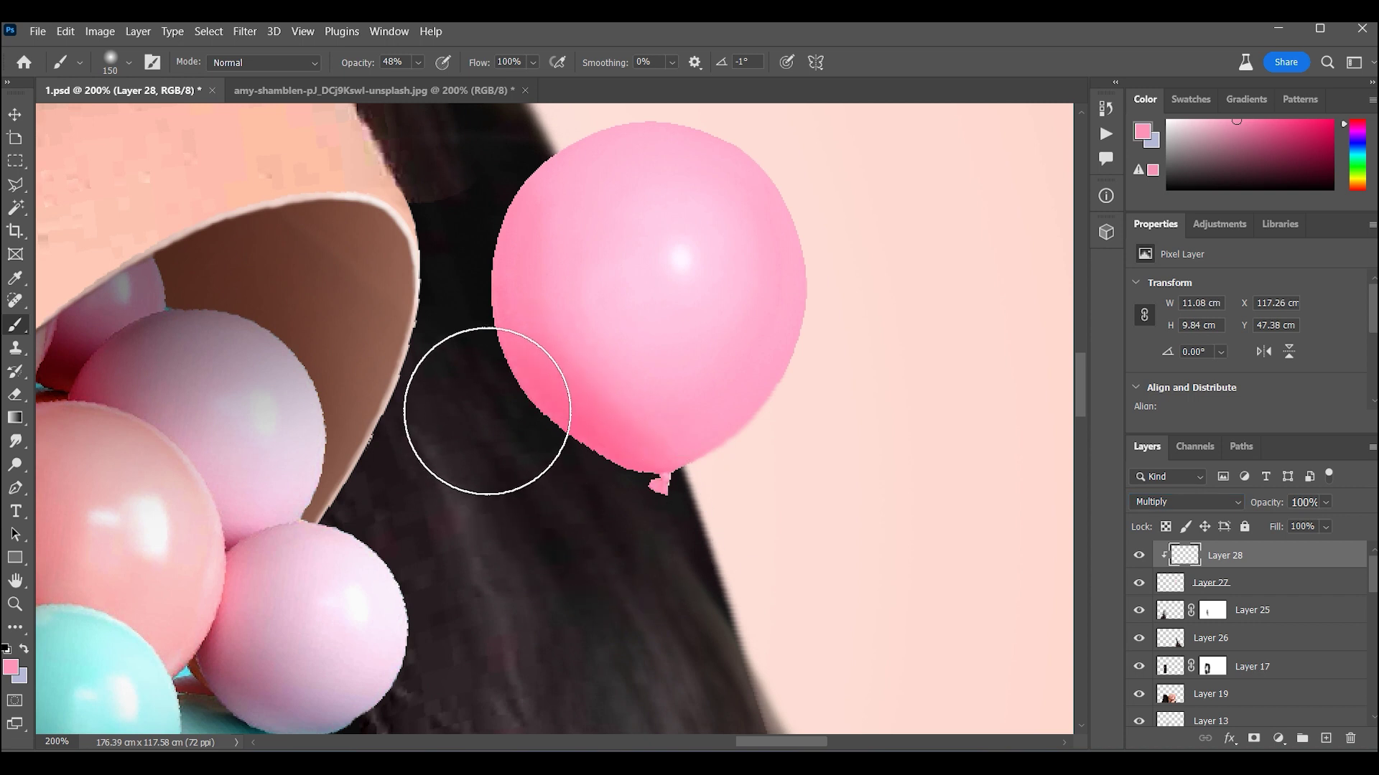
Paint faint low-opacity shading over the balloon's lower part and bottom
{"action": "scroll", "coordinate": [546, 337], "scroll_direction": "left", "scroll_amount": 5}
{"action": "scroll", "coordinate": [373, 345], "scroll_direction": "down", "scroll_amount": 3}
{"action": "scroll", "coordinate": [764, 345], "scroll_direction": "up", "scroll_amount": 3}
{"action": "scroll", "coordinate": [764, 345], "scroll_direction": "right", "scroll_amount": 3}
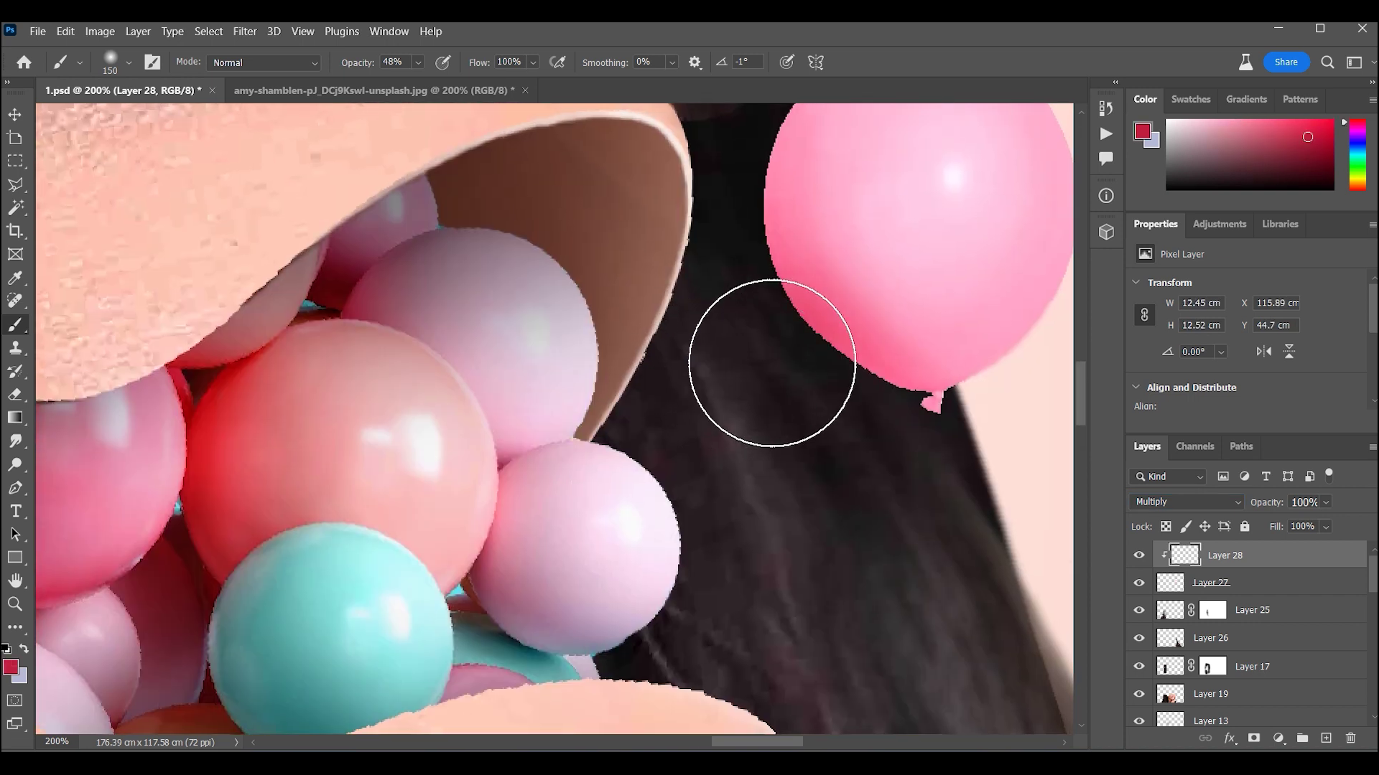
{"action": "key", "text": "bracketright"}
{"action": "key", "text": "bracketright"}
{"action": "key", "text": "bracketright"}
{"action": "key", "text": "bracketright"}
{"action": "key", "text": "1"}
{"action": "key", "text": "9"}
{"action": "left_click", "coordinate": [896, 294]}
{"action": "scroll", "coordinate": [718, 431], "scroll_direction": "up", "scroll_amount": 3}
{"action": "left_click", "coordinate": [846, 574]}
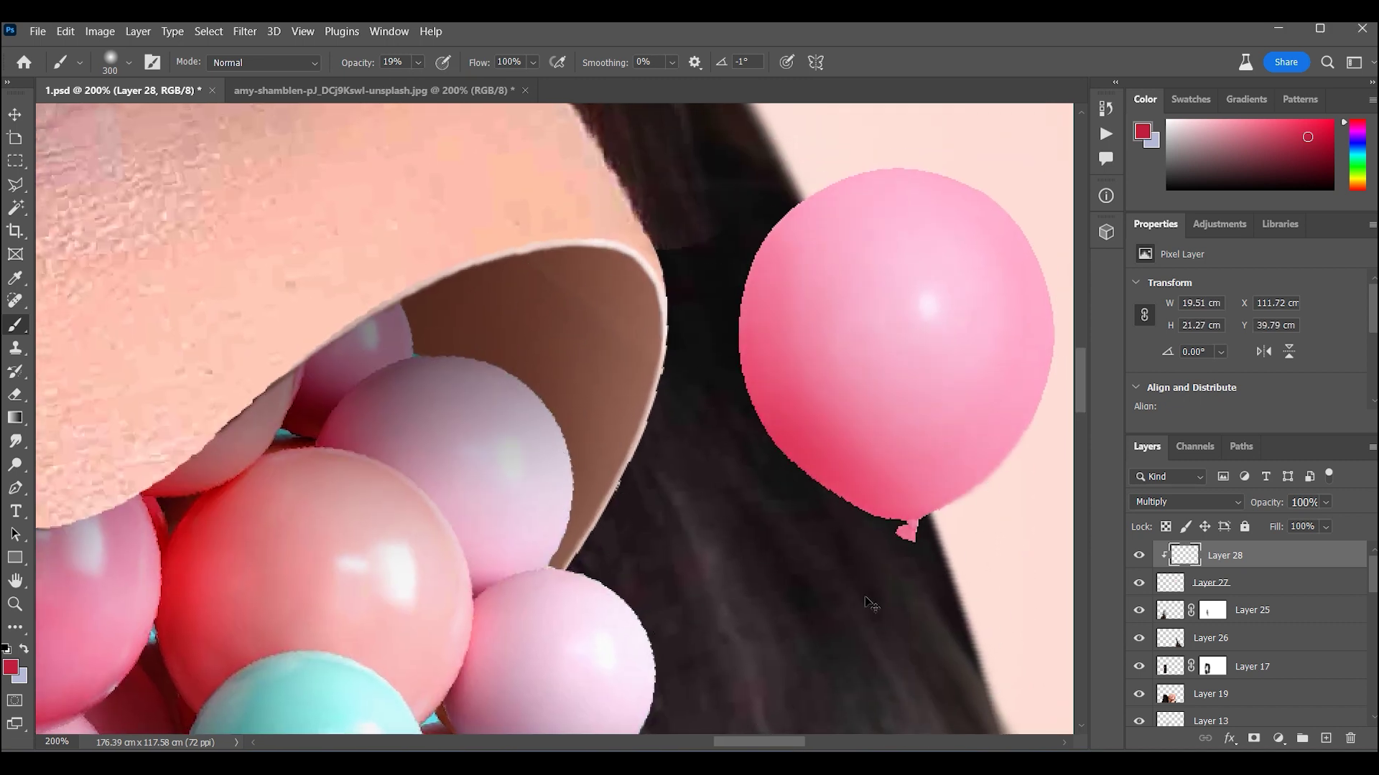
Merge the shading into the balloon layer and bring up Hue/Saturation to lower saturation
{"action": "key", "text": "ctrl+0"}
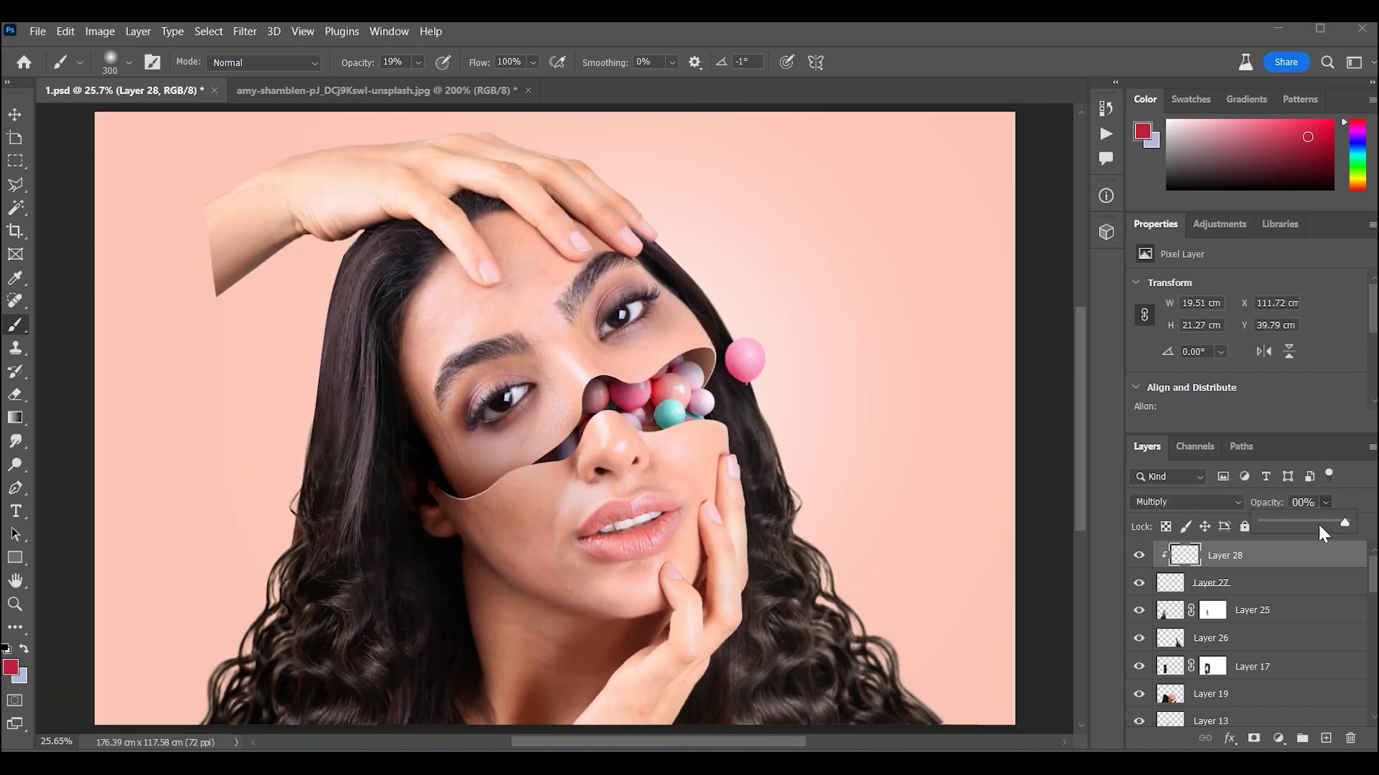
{"action": "key", "text": "ctrl+e"}
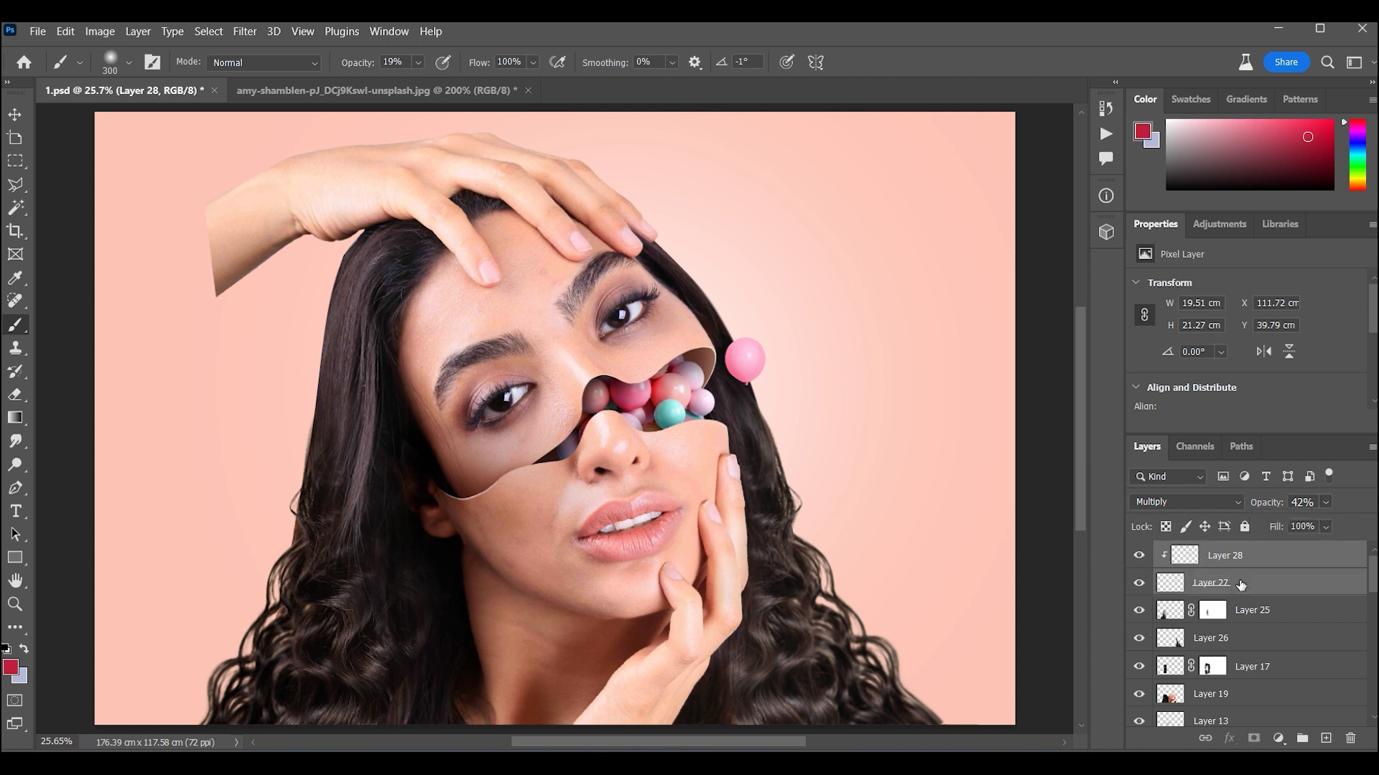
{"action": "key", "text": "ctrl+u"}
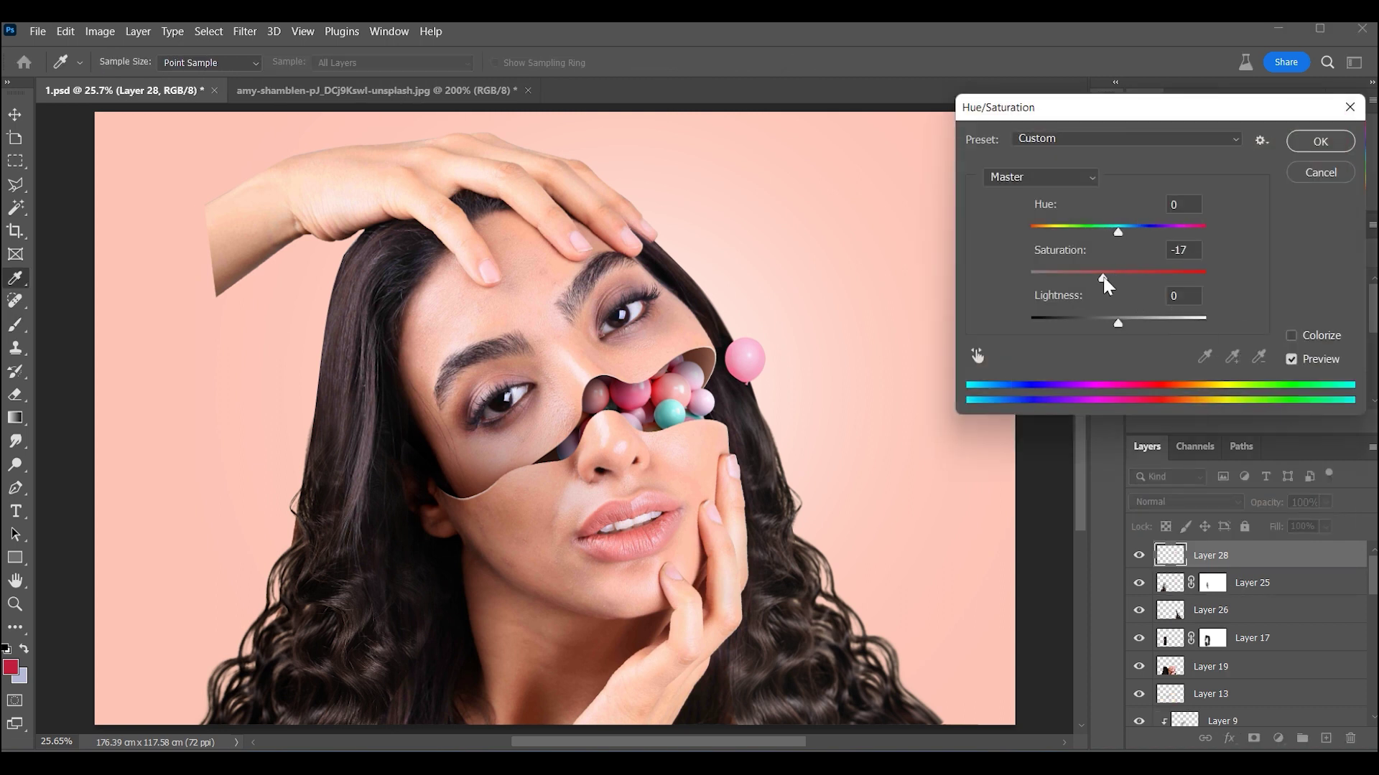
Confirm the pink balloon's saturation, duplicate it higher, and colorize the copy pale whitish
{"action": "left_click", "coordinate": [1291, 149]}
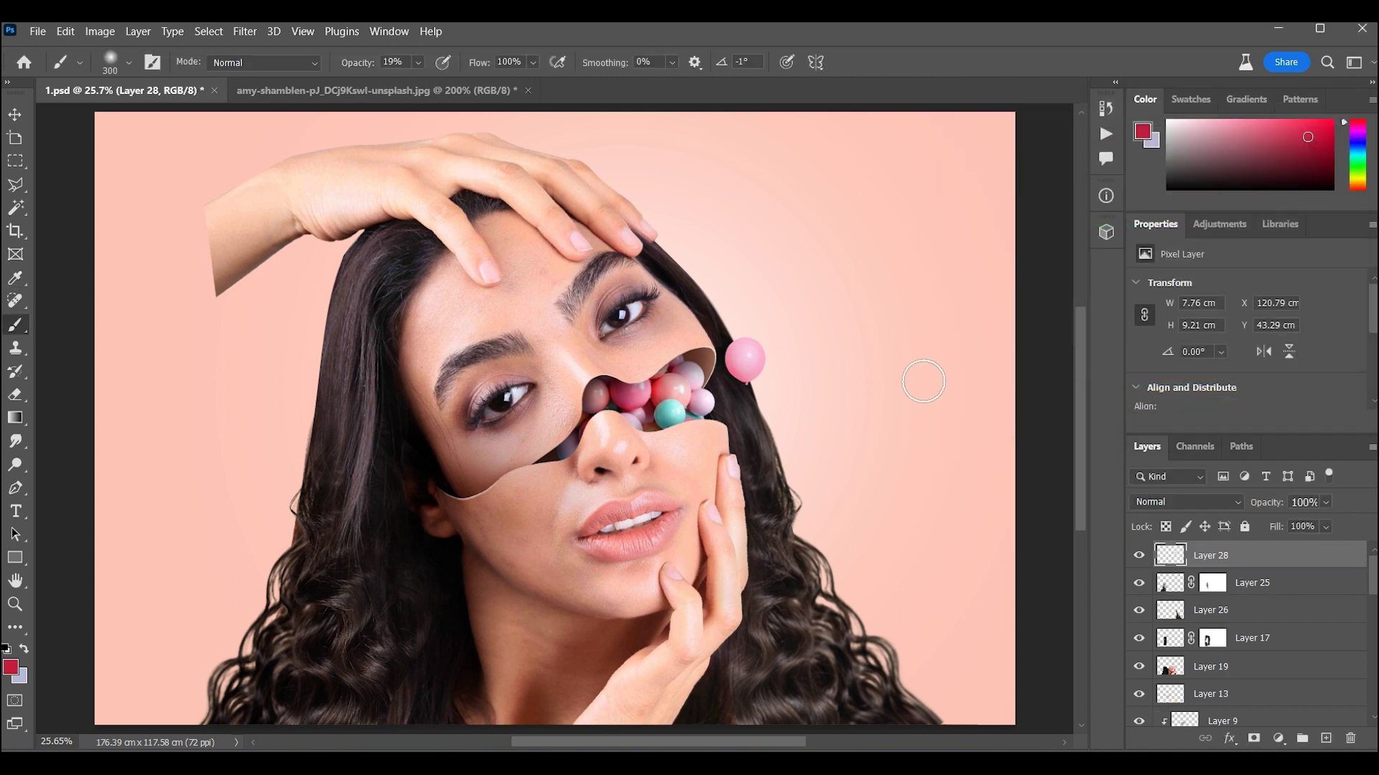
{"action": "left_click_drag", "start_coordinate": [745, 359], "coordinate": [716, 283]}
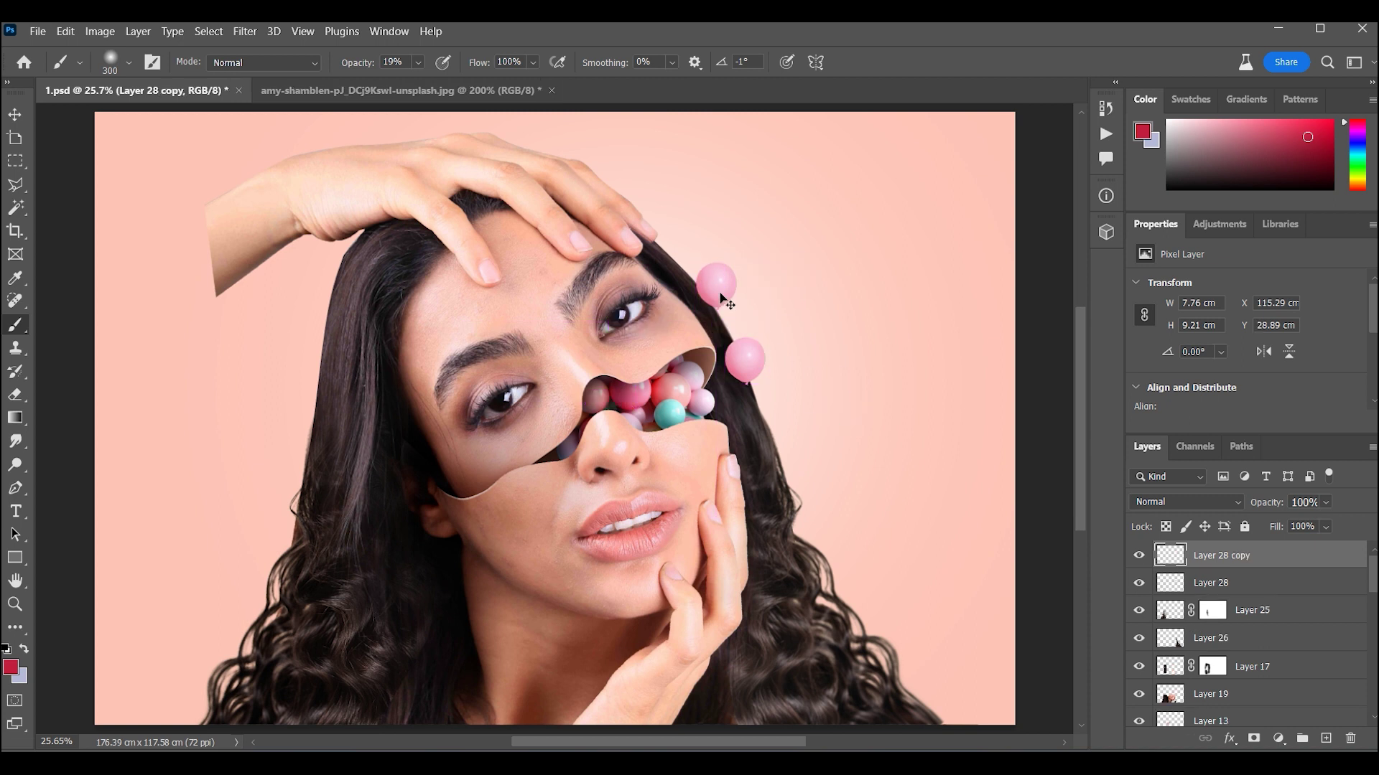
{"action": "key", "text": "ctrl+u"}
{"action": "left_click_drag", "start_coordinate": [1114, 278], "coordinate": [971, 291]}
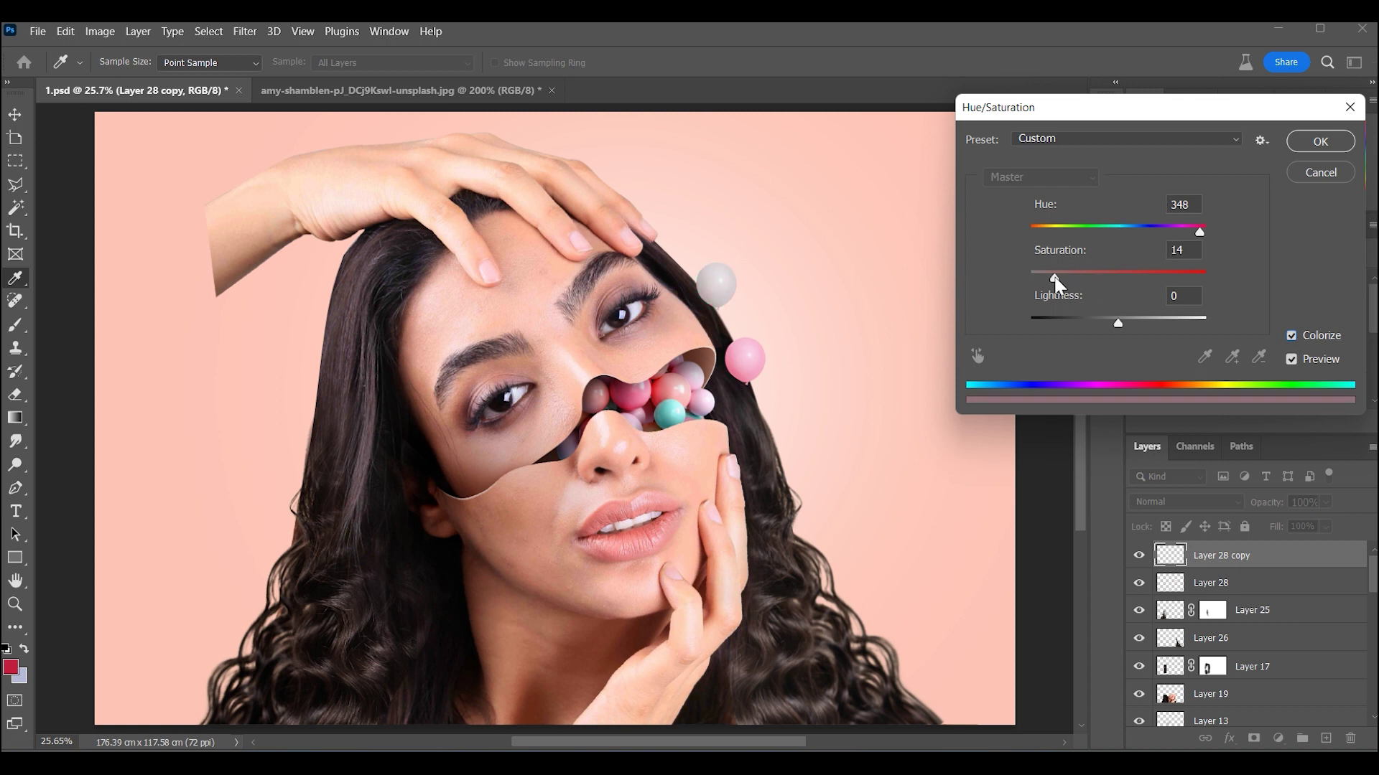
{"action": "key", "text": "Return"}
Rotate the whitish balloon copy slightly
{"action": "key", "text": "ctrl+t"}
{"action": "scroll", "coordinate": [790, 240], "scroll_direction": "up", "scroll_amount": 3}
{"action": "mouse_move", "coordinate": [844, 247]}
{"action": "left_mouse_down"}
{"action": "mouse_move", "coordinate": [849, 224]}
{"action": "mouse_move", "coordinate": [837, 235]}
{"action": "left_mouse_up"}
{"action": "key", "text": "Return"}
{"action": "key", "text": "z"}
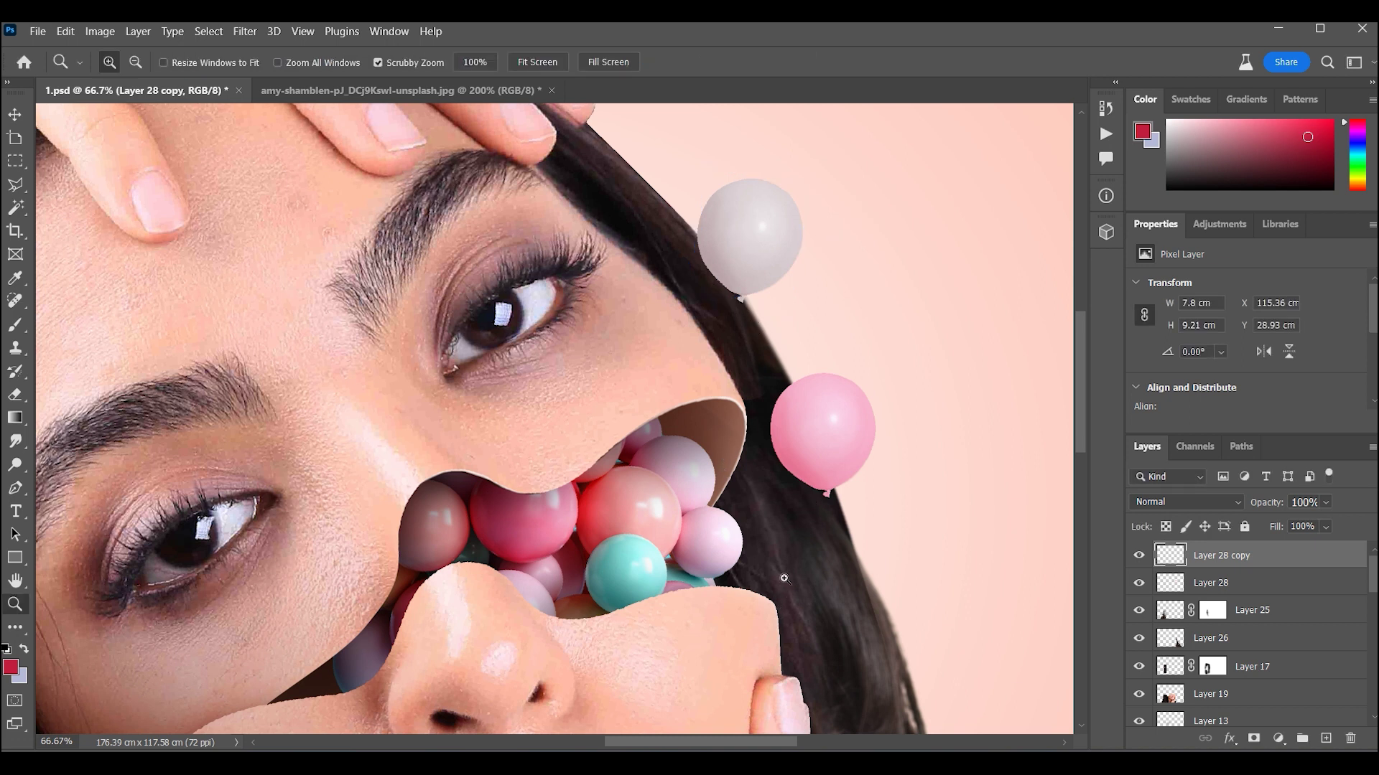
{"action": "scroll", "coordinate": [758, 480], "scroll_direction": "down", "scroll_amount": 3}
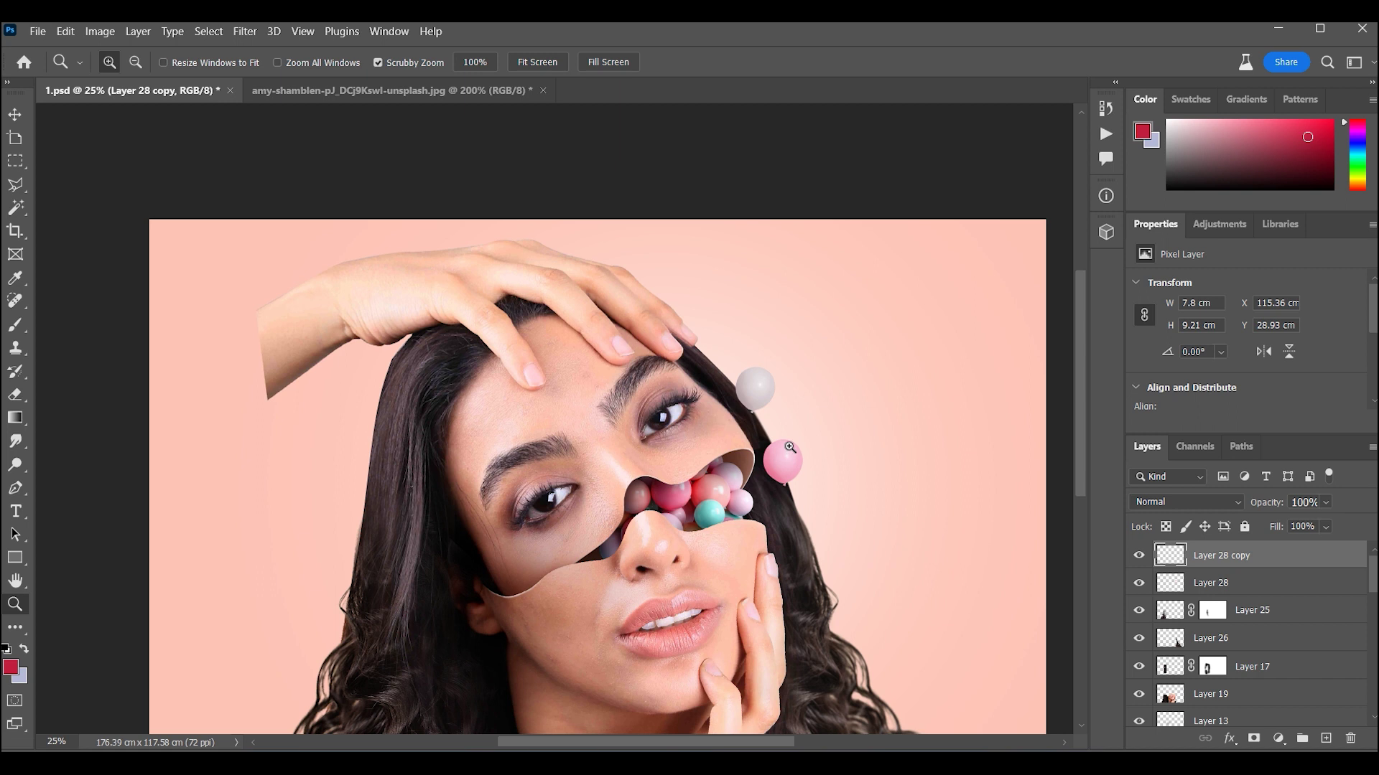
Duplicate the balloon as a third copy behind the pink one, scaled to 94%
{"action": "left_click_drag", "start_coordinate": [780, 437], "coordinate": [798, 439]}
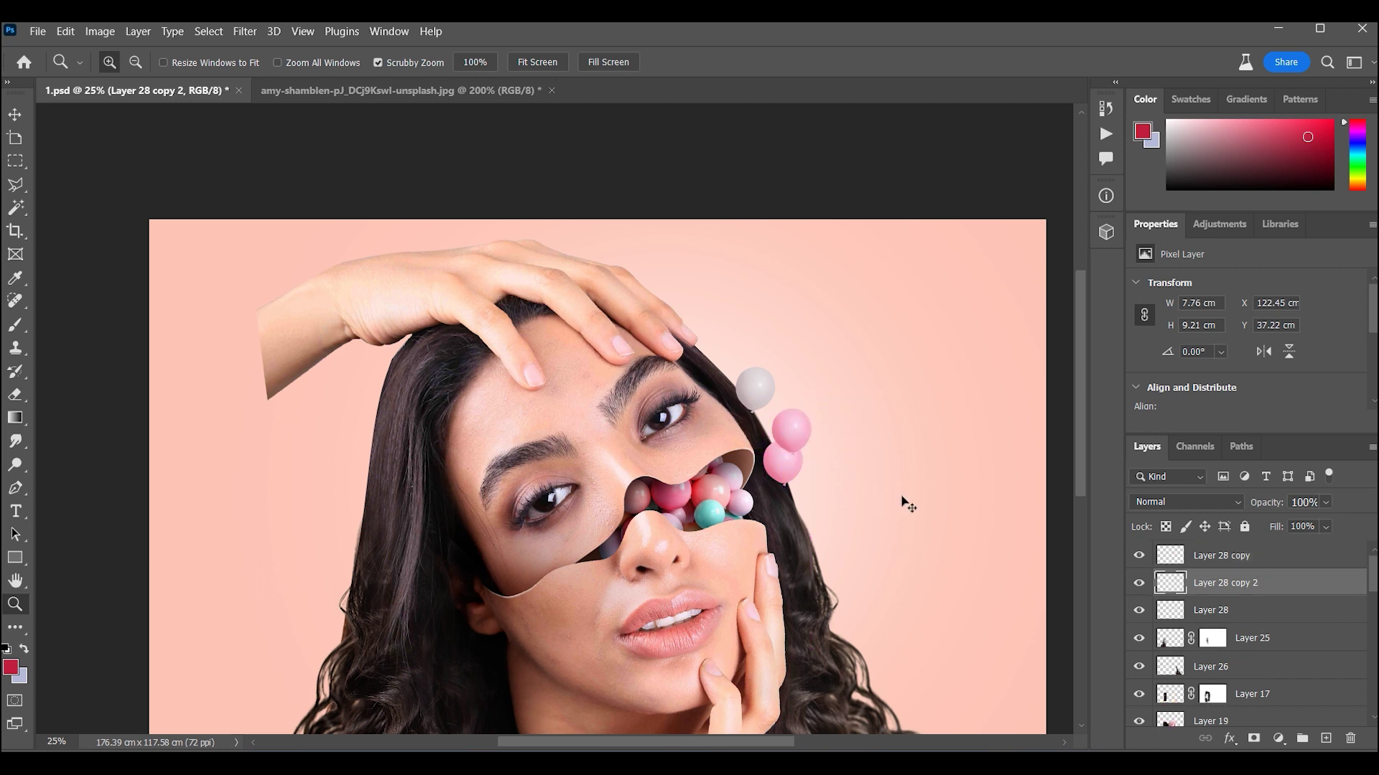
{"action": "key", "text": "ctrl+bracketleft"}
{"action": "key", "text": "ctrl+t"}
{"action": "left_click_drag", "start_coordinate": [817, 406], "coordinate": [811, 412]}
{"action": "key", "text": "Return"}
Nudge the third balloon into place and bring up Hue/Saturation to tint it peach
{"action": "key", "text": "z"}
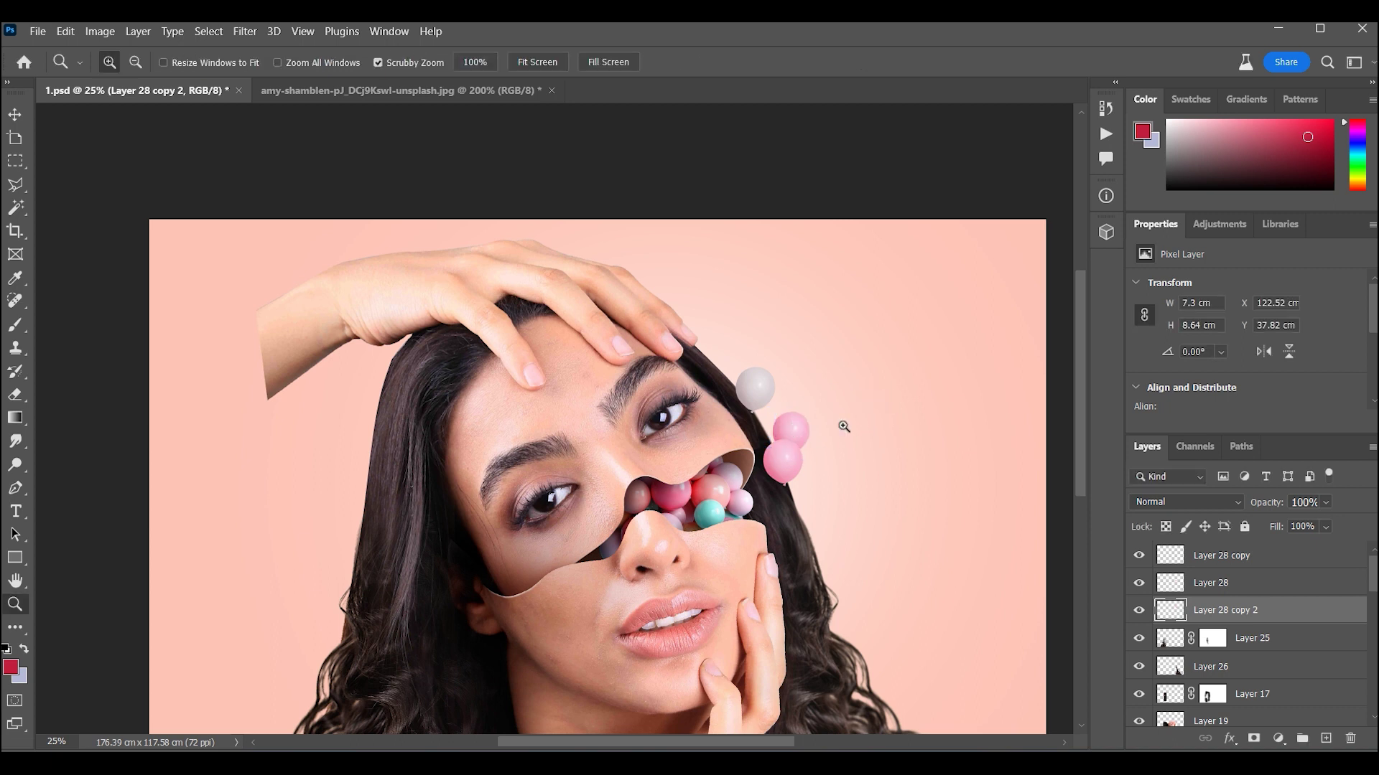
{"action": "left_click_drag", "start_coordinate": [765, 461], "coordinate": [826, 461]}
{"action": "mouse_move", "coordinate": [853, 381]}
{"action": "left_mouse_down"}
{"action": "mouse_move", "coordinate": [853, 410]}
{"action": "mouse_move", "coordinate": [864, 406]}
{"action": "left_mouse_up"}
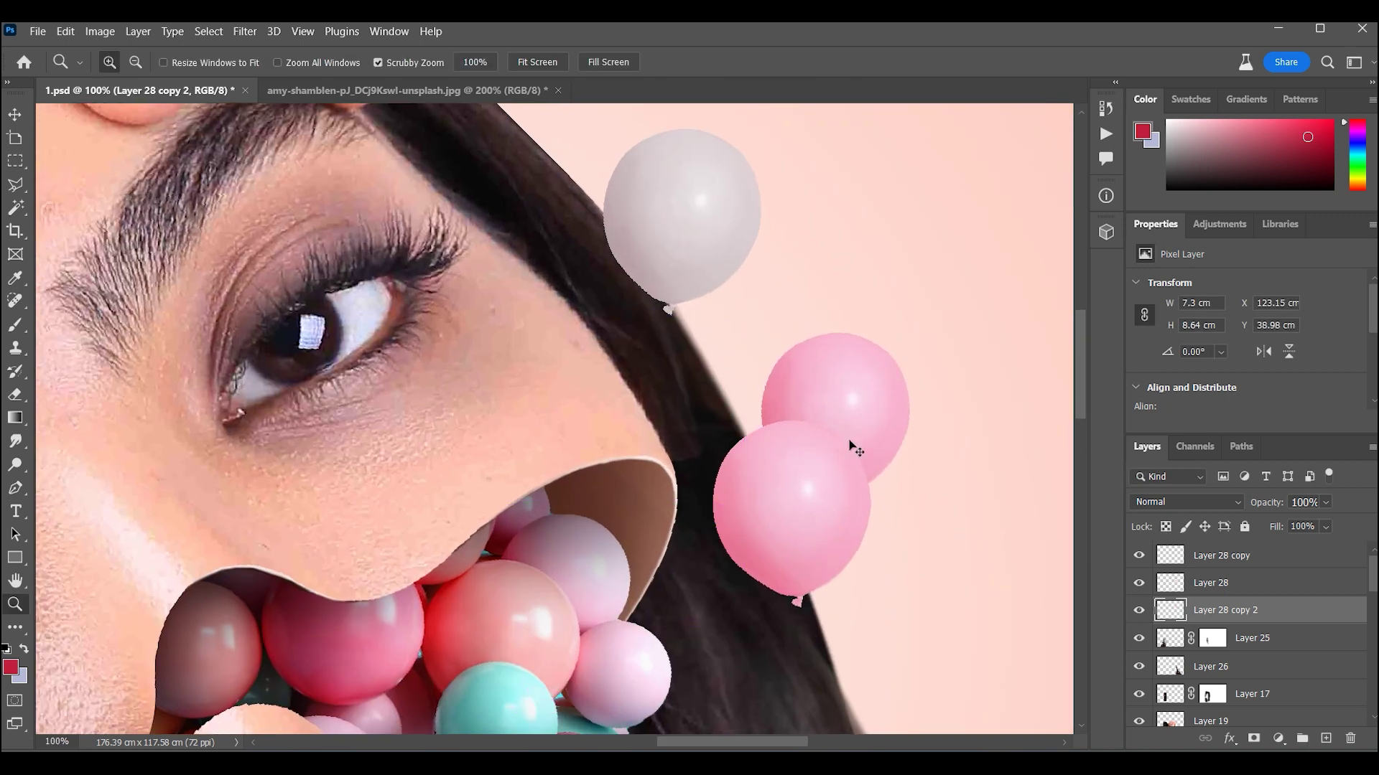
{"action": "key", "text": "ctrl+0"}
{"action": "key", "text": "ctrl+u"}
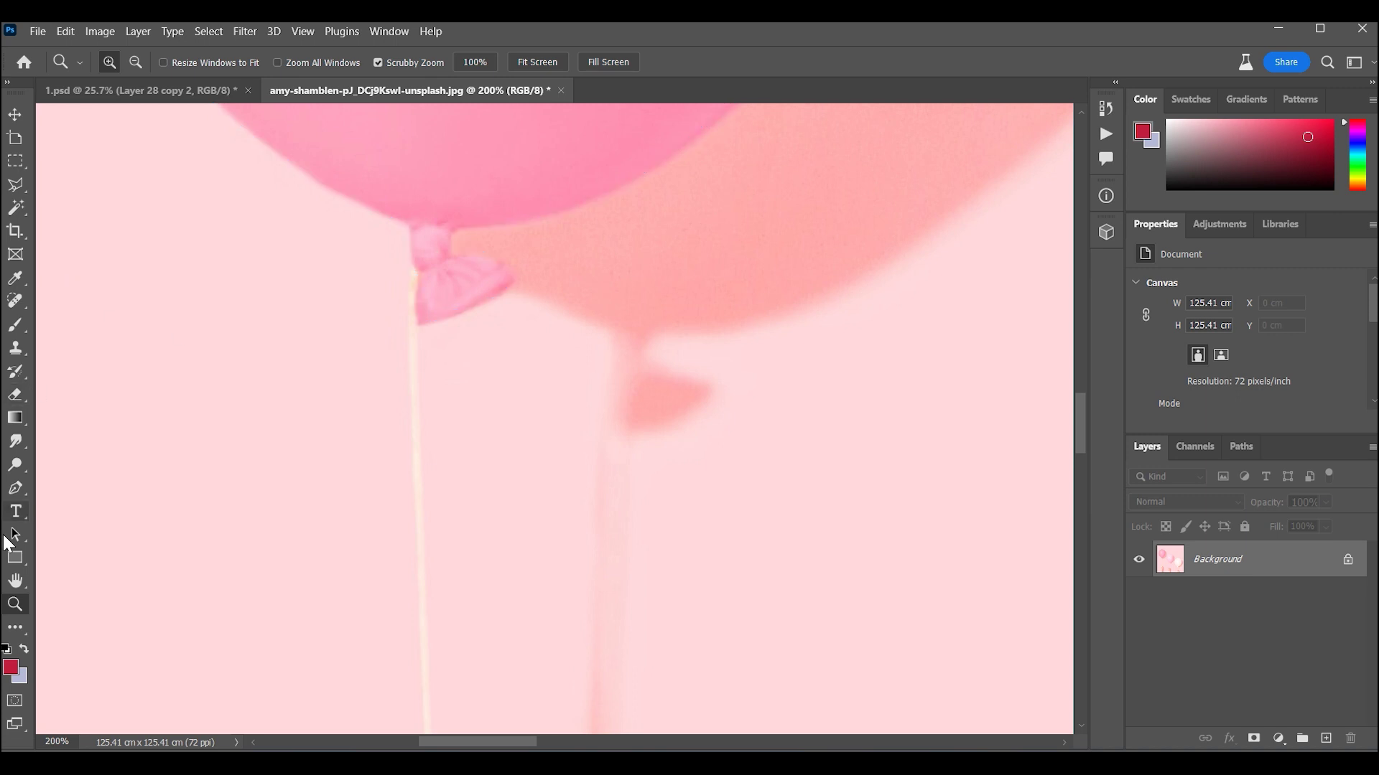
Trace the white balloon string with a Pen path, make it a selection, and return to 1.psd
{"action": "key", "text": "p"}
{"action": "scroll", "coordinate": [417, 382], "scroll_direction": "down", "scroll_amount": 5}
{"action": "left_click", "coordinate": [548, 430]}
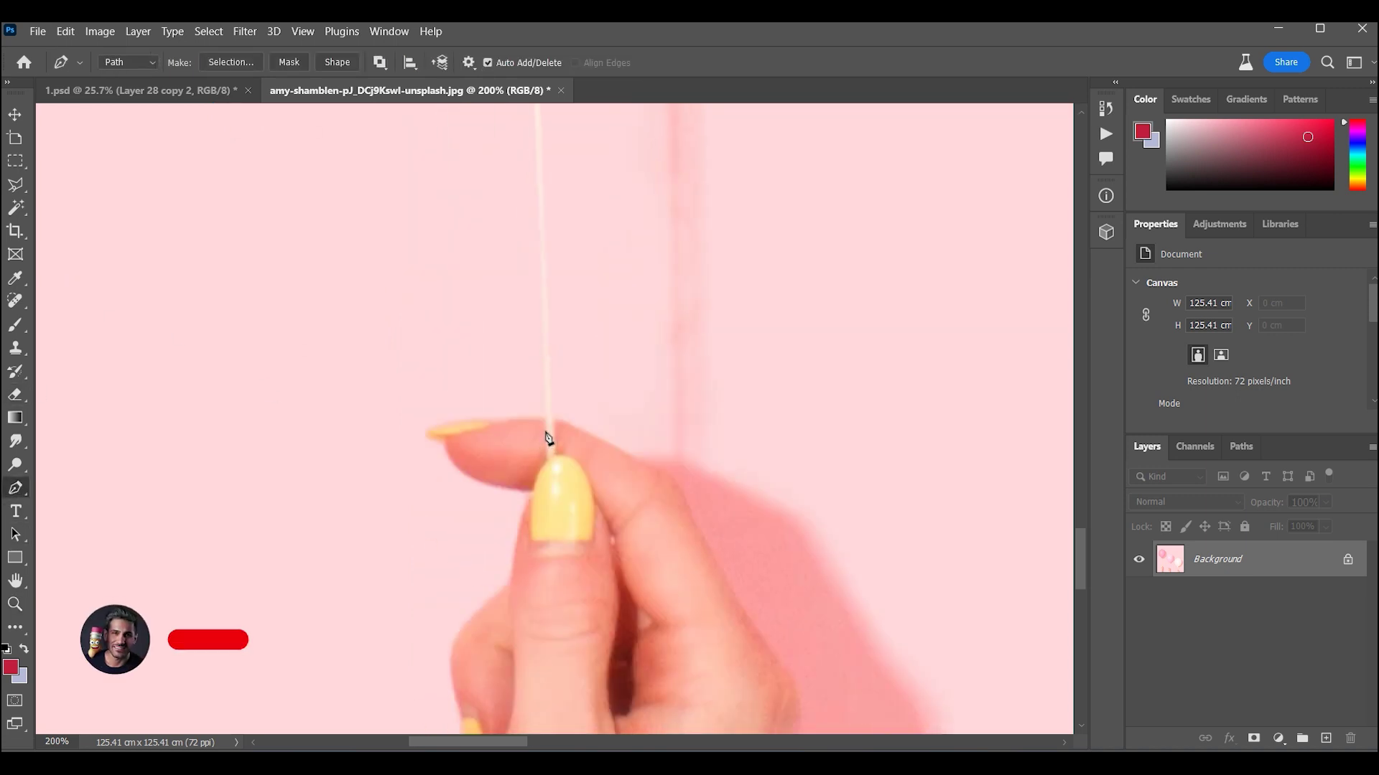
{"action": "scroll", "coordinate": [567, 416], "scroll_direction": "up", "scroll_amount": 2}
{"action": "scroll", "coordinate": [522, 355], "scroll_direction": "up", "scroll_amount": 5}
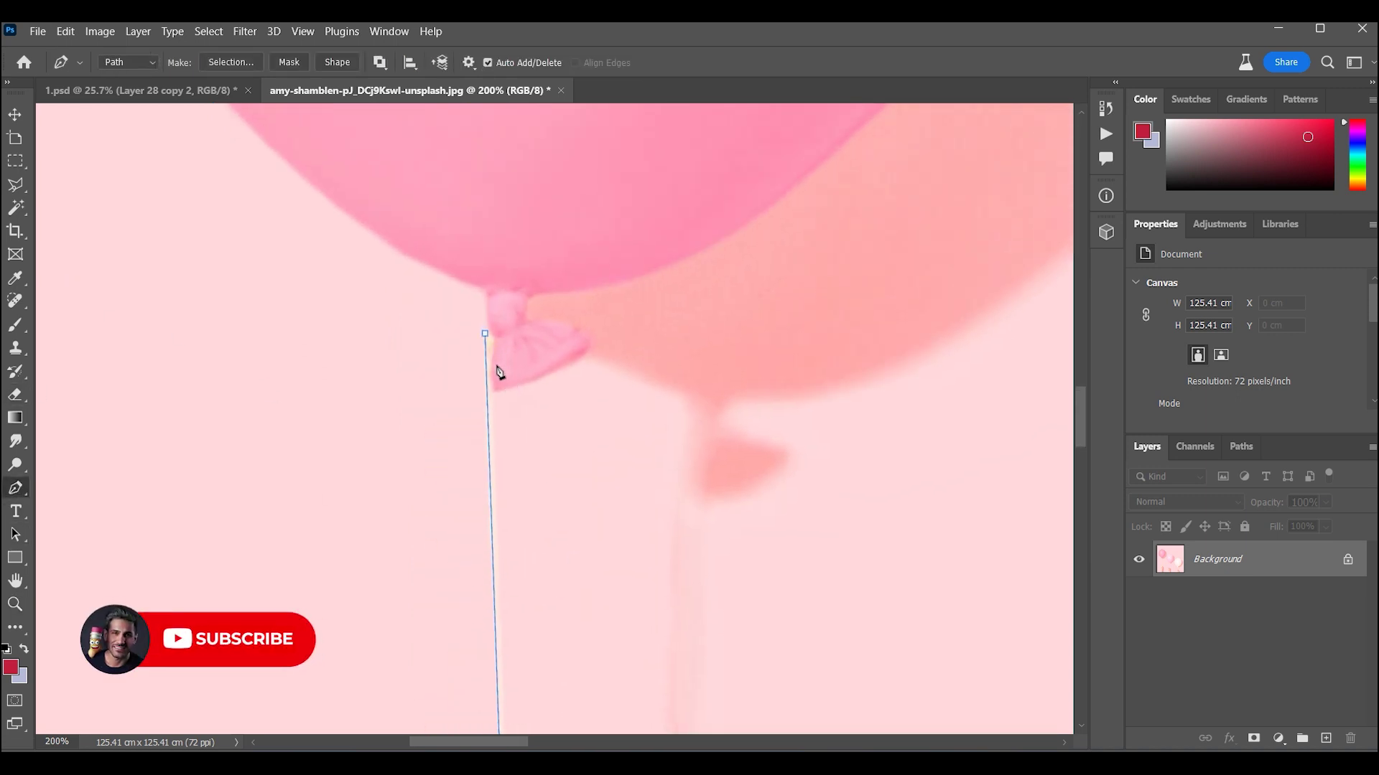
{"action": "left_click", "coordinate": [231, 62]}
{"action": "key", "text": "Return"}
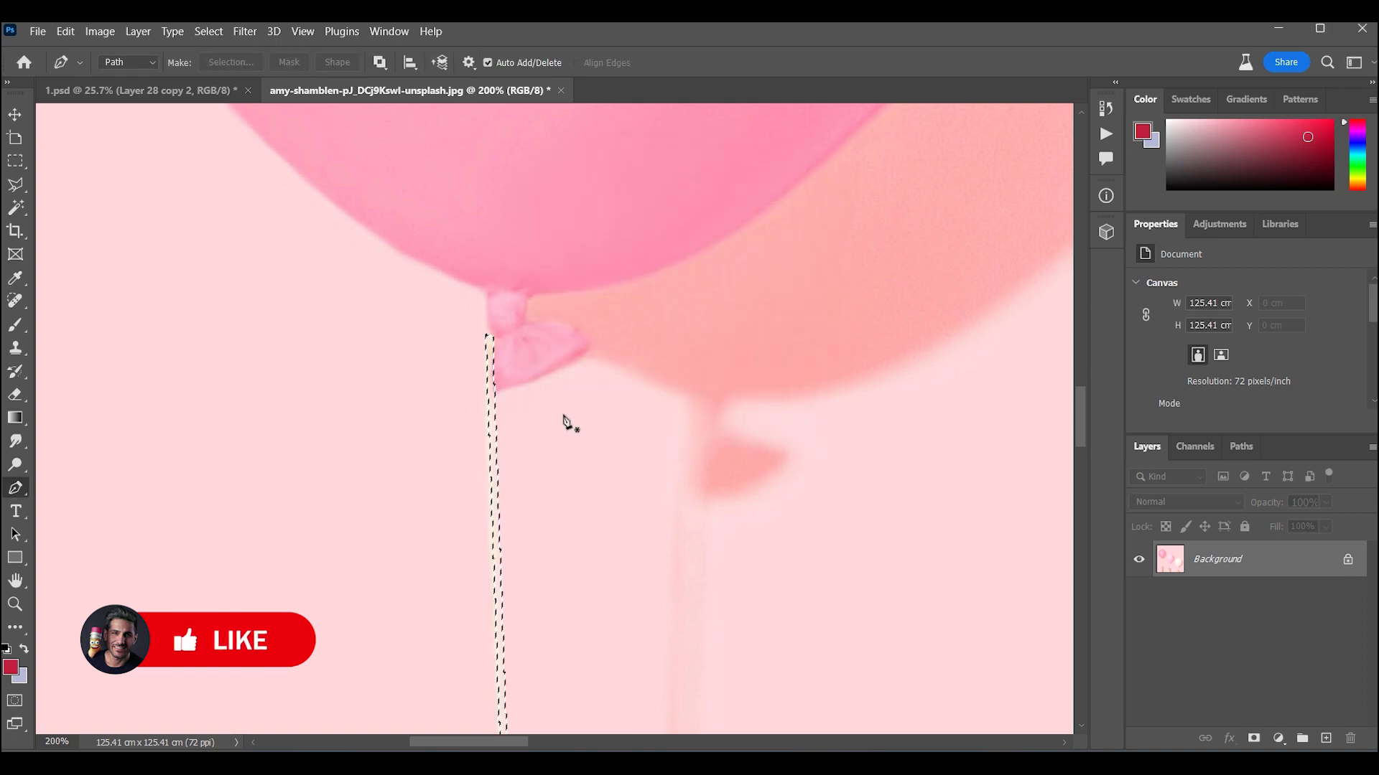
{"action": "left_click", "coordinate": [140, 90]}
Paste the string into the portrait and shrink it to about half length
{"action": "key", "text": "z"}
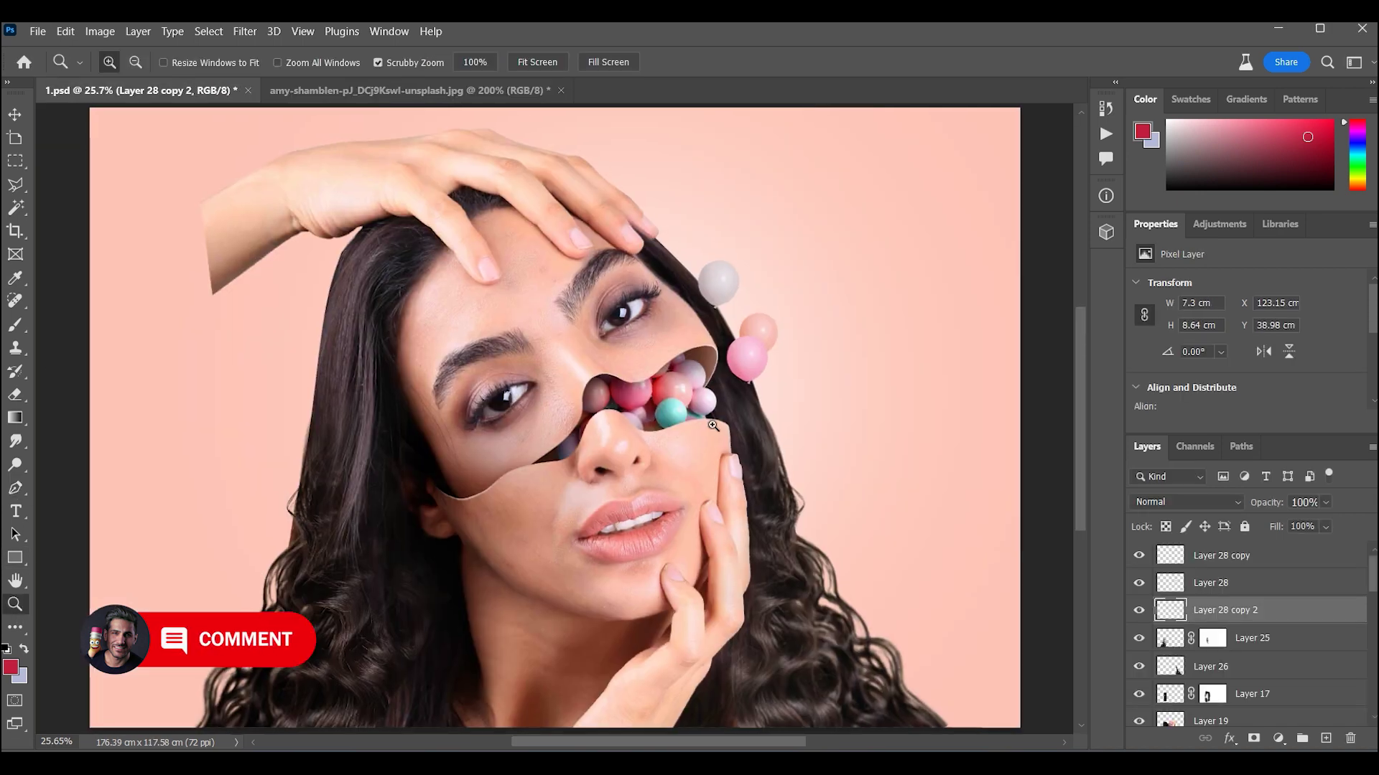
{"action": "scroll", "coordinate": [688, 400], "scroll_direction": "up", "scroll_amount": 3}
{"action": "scroll", "coordinate": [688, 401], "scroll_direction": "up", "scroll_amount": 1}
{"action": "key", "text": "ctrl+v"}
{"action": "scroll", "coordinate": [574, 454], "scroll_direction": "down", "scroll_amount": 2}
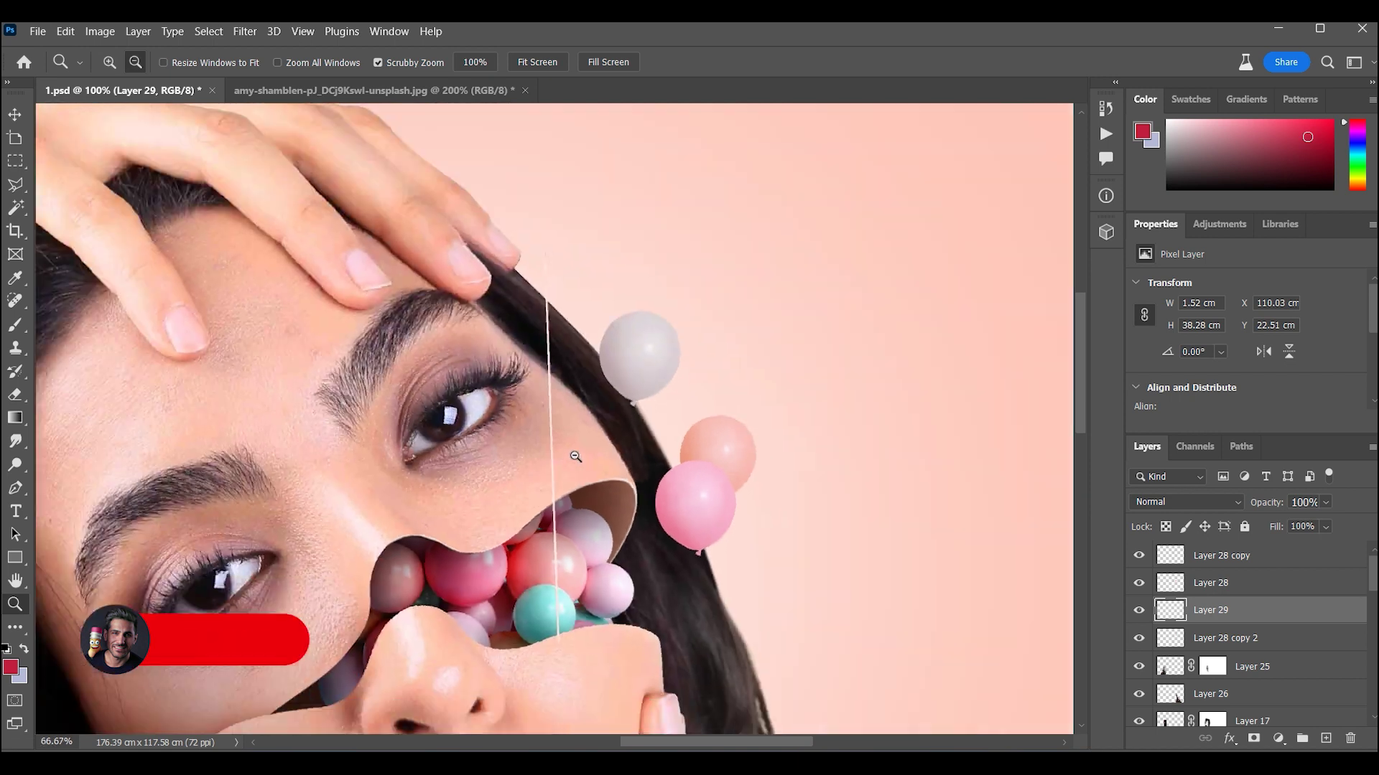
{"action": "key", "text": "ctrl+t"}
{"action": "mouse_move", "coordinate": [555, 615]}
{"action": "left_mouse_down"}
{"action": "mouse_move", "coordinate": [553, 366]}
{"action": "mouse_move", "coordinate": [817, 688]}
{"action": "mouse_move", "coordinate": [819, 646]}
{"action": "mouse_move", "coordinate": [814, 661]}
{"action": "left_mouse_up"}
{"action": "key", "text": "Return"}
Move the string under the white balloon's knot and shorten it further
{"action": "scroll", "coordinate": [561, 393], "scroll_direction": "up", "scroll_amount": 3}
{"action": "scroll", "coordinate": [815, 662], "scroll_direction": "down", "scroll_amount": 4}
{"action": "scroll", "coordinate": [776, 525], "scroll_direction": "down", "scroll_amount": 1}
{"action": "scroll", "coordinate": [737, 391], "scroll_direction": "up", "scroll_amount": 1}
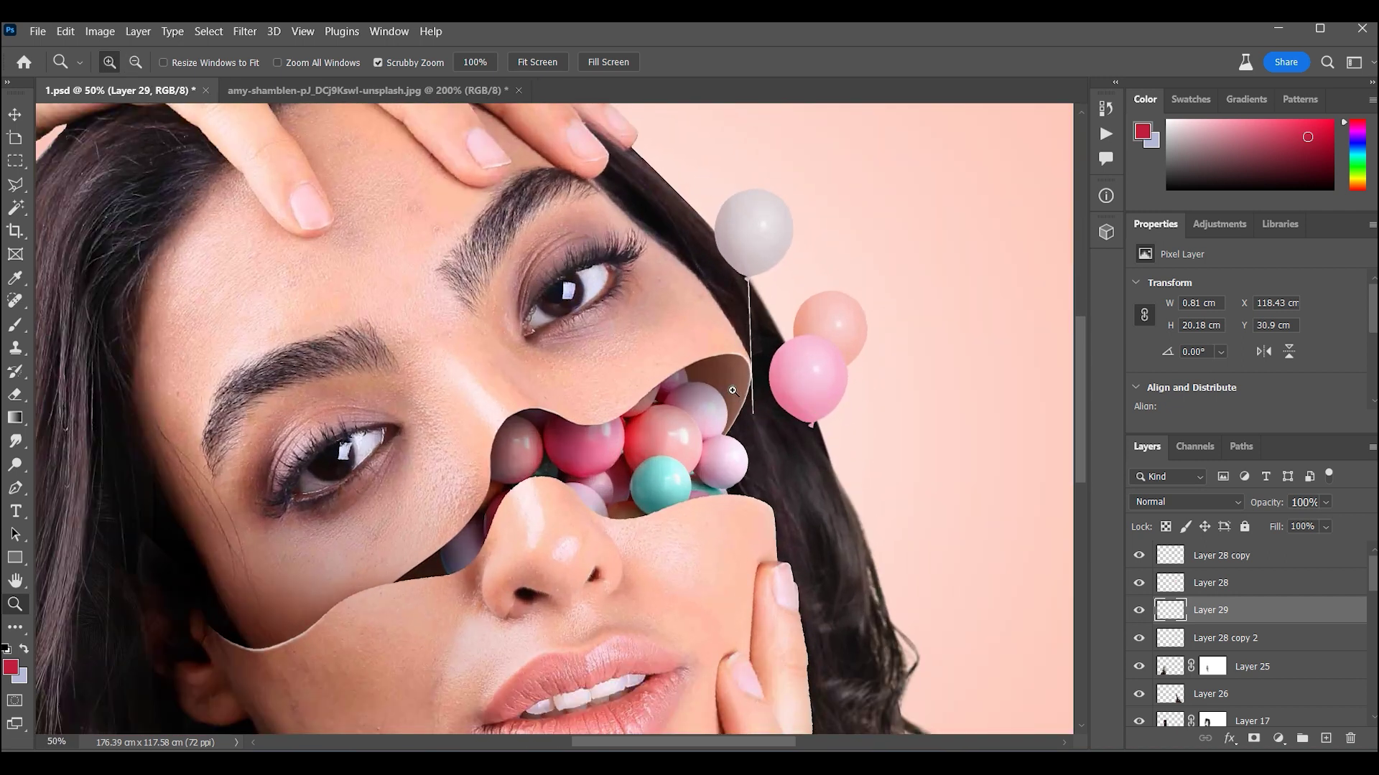
{"action": "scroll", "coordinate": [737, 391], "scroll_direction": "up", "scroll_amount": 1}
{"action": "key", "text": "ctrl+z"}
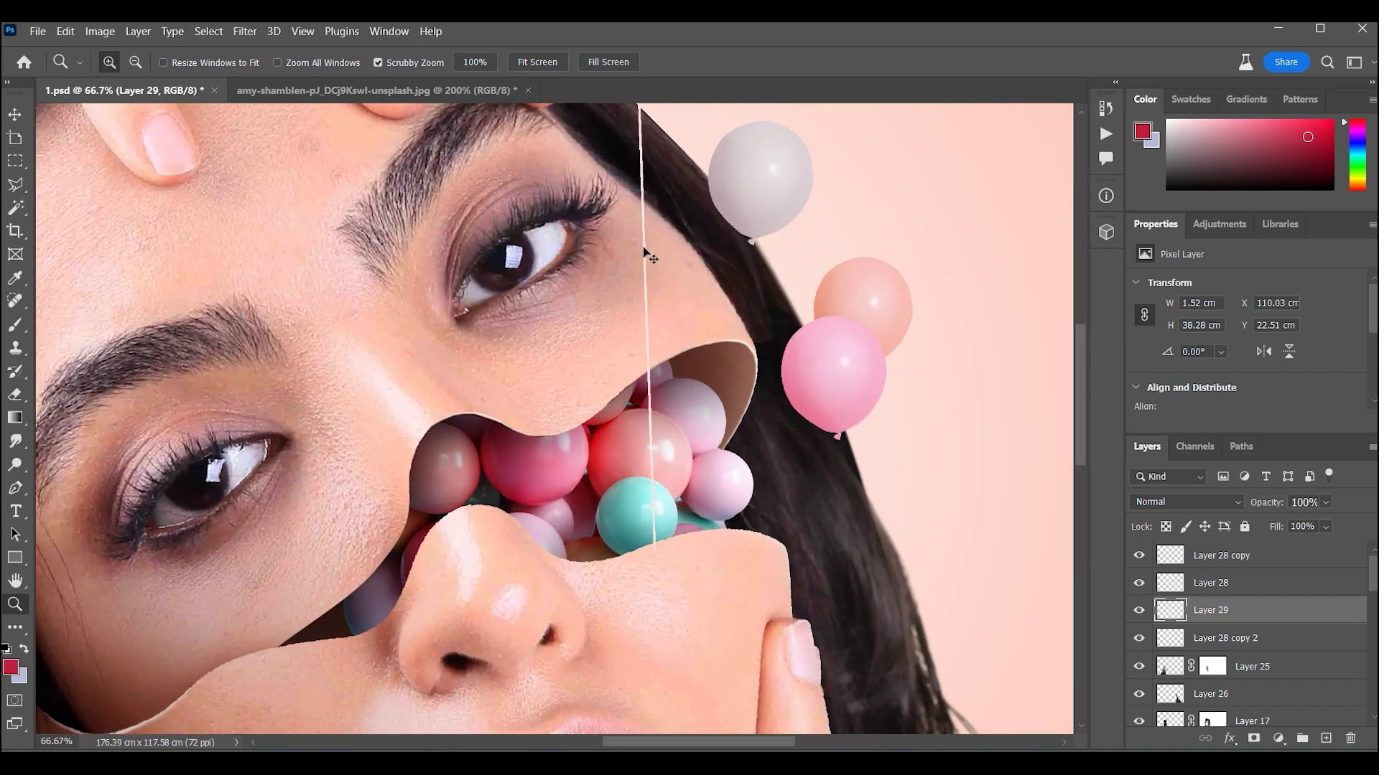
{"action": "left_click_drag", "start_coordinate": [644, 251], "coordinate": [751, 377]}
{"action": "scroll", "coordinate": [750, 377], "scroll_direction": "up", "scroll_amount": 1}
{"action": "key", "text": "ctrl+t"}
{"action": "mouse_move", "coordinate": [741, 518]}
{"action": "left_mouse_down"}
{"action": "mouse_move", "coordinate": [713, 209]}
{"action": "mouse_move", "coordinate": [754, 414]}
{"action": "left_mouse_up"}
{"action": "key", "text": "Return"}
Delete the string's excess lower end and duplicate the string for the pink balloon
{"action": "key", "text": "z"}
{"action": "mouse_move", "coordinate": [705, 237]}
{"action": "left_mouse_down"}
{"action": "mouse_move", "coordinate": [672, 645]}
{"action": "mouse_move", "coordinate": [651, 581]}
{"action": "left_mouse_up"}
{"action": "key", "text": "m"}
{"action": "left_click_drag", "start_coordinate": [682, 652], "coordinate": [669, 552]}
{"action": "left_click_drag", "start_coordinate": [733, 655], "coordinate": [562, 400]}
{"action": "key", "text": "Delete"}
{"action": "key", "text": "ctrl+d"}
{"action": "mouse_move", "coordinate": [654, 227]}
{"action": "left_mouse_down"}
{"action": "mouse_move", "coordinate": [672, 397]}
{"action": "mouse_move", "coordinate": [795, 688]}
{"action": "mouse_move", "coordinate": [777, 494]}
{"action": "mouse_move", "coordinate": [797, 402]}
{"action": "mouse_move", "coordinate": [825, 373]}
{"action": "mouse_move", "coordinate": [766, 391]}
{"action": "left_mouse_up"}
{"action": "key", "text": "ctrl+t"}
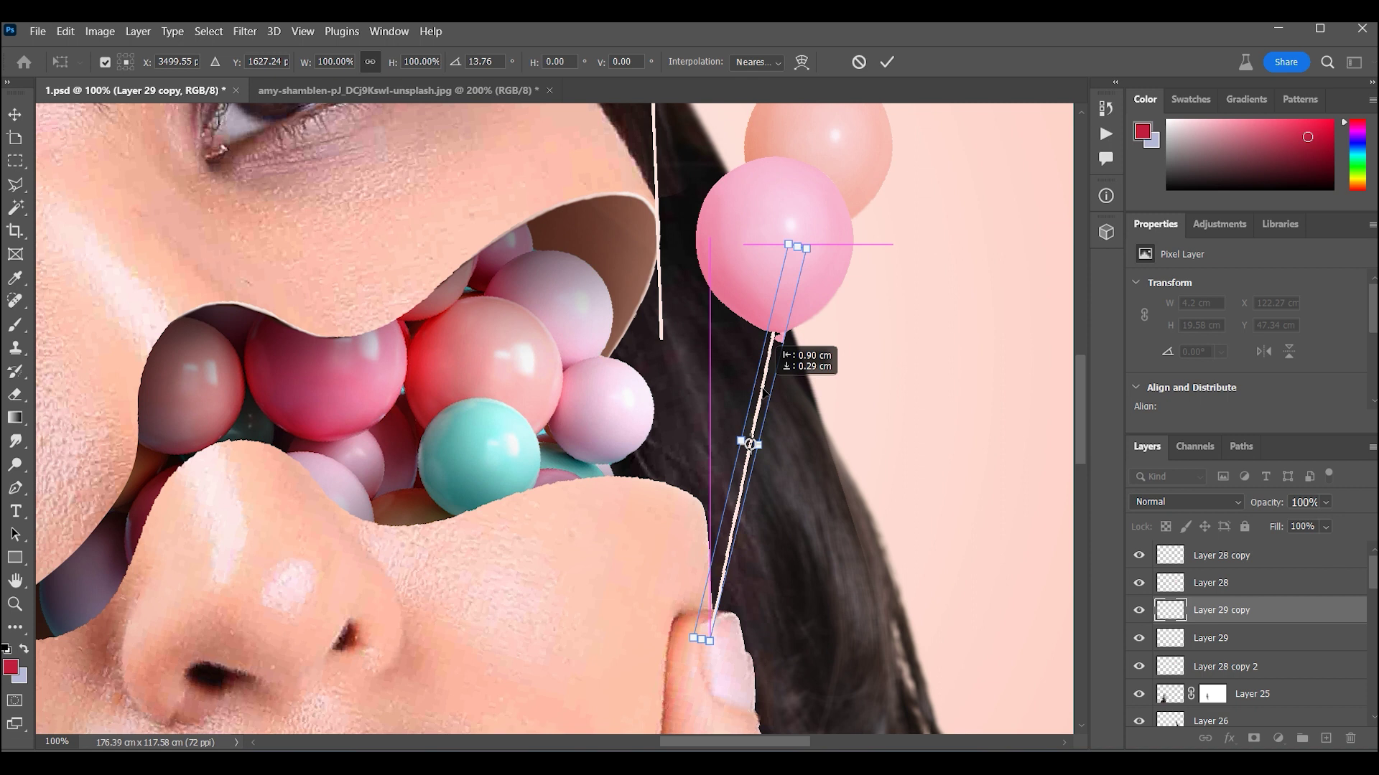
Tilt the string copy about 16.9° and warp its lower end into a gentle curve toward the nose
{"action": "left_click_drag", "start_coordinate": [821, 268], "coordinate": [831, 272]}
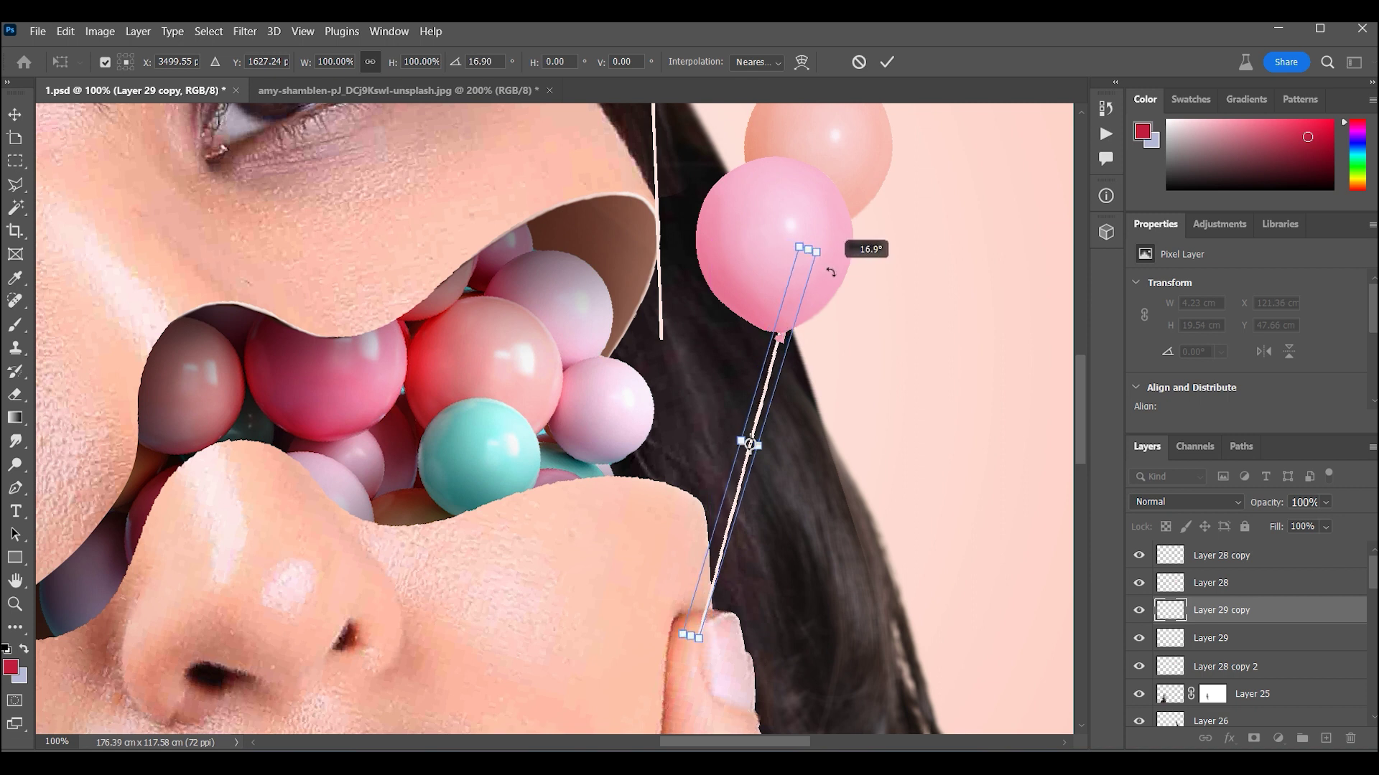
{"action": "key", "text": "Return"}
{"action": "key", "text": "ctrl+t"}
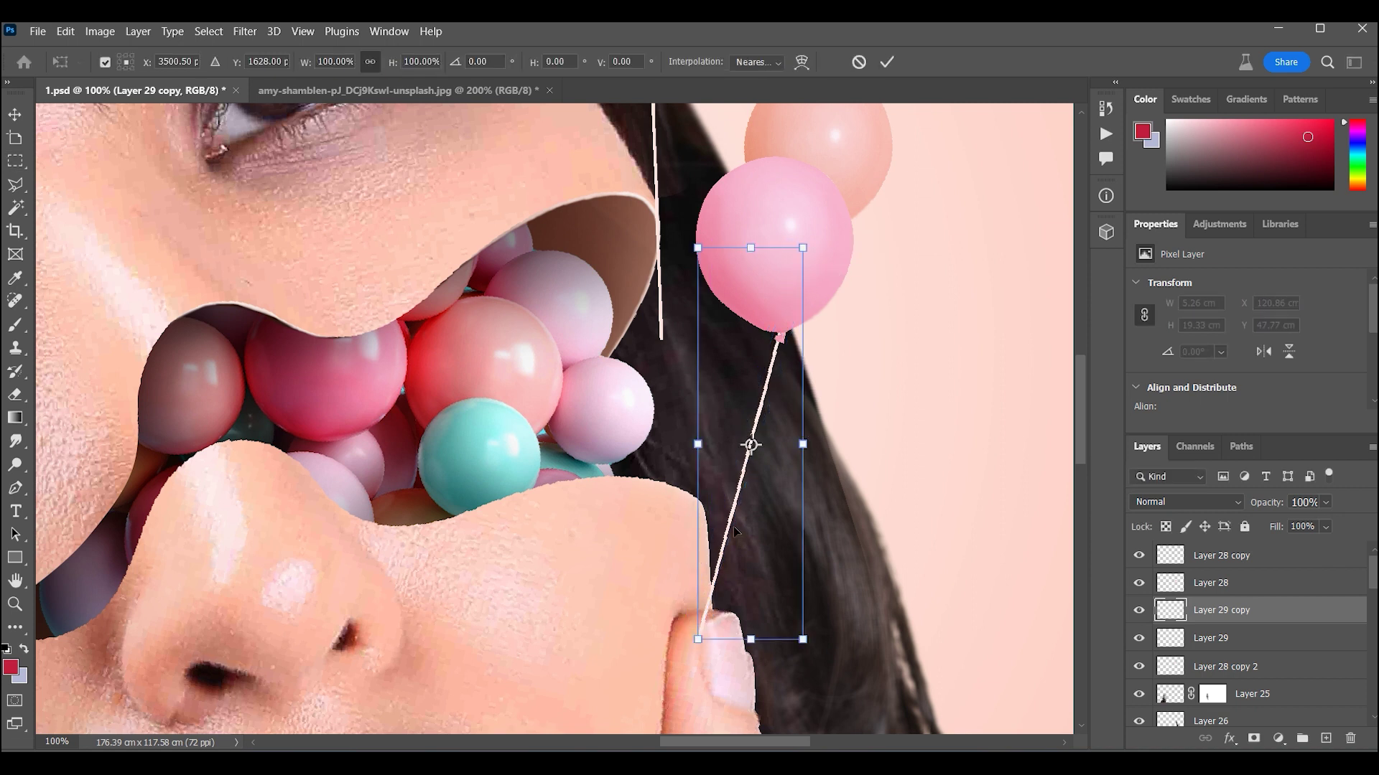
{"action": "right_click", "coordinate": [734, 531]}
{"action": "left_click", "coordinate": [753, 268]}
{"action": "mouse_move", "coordinate": [700, 617]}
{"action": "left_mouse_down"}
{"action": "mouse_move", "coordinate": [653, 563]}
{"action": "mouse_move", "coordinate": [664, 566]}
{"action": "left_mouse_up"}
{"action": "mouse_move", "coordinate": [767, 380]}
{"action": "left_mouse_down"}
{"action": "mouse_move", "coordinate": [774, 307]}
{"action": "mouse_move", "coordinate": [750, 254]}
{"action": "mouse_move", "coordinate": [755, 277]}
{"action": "left_mouse_up"}
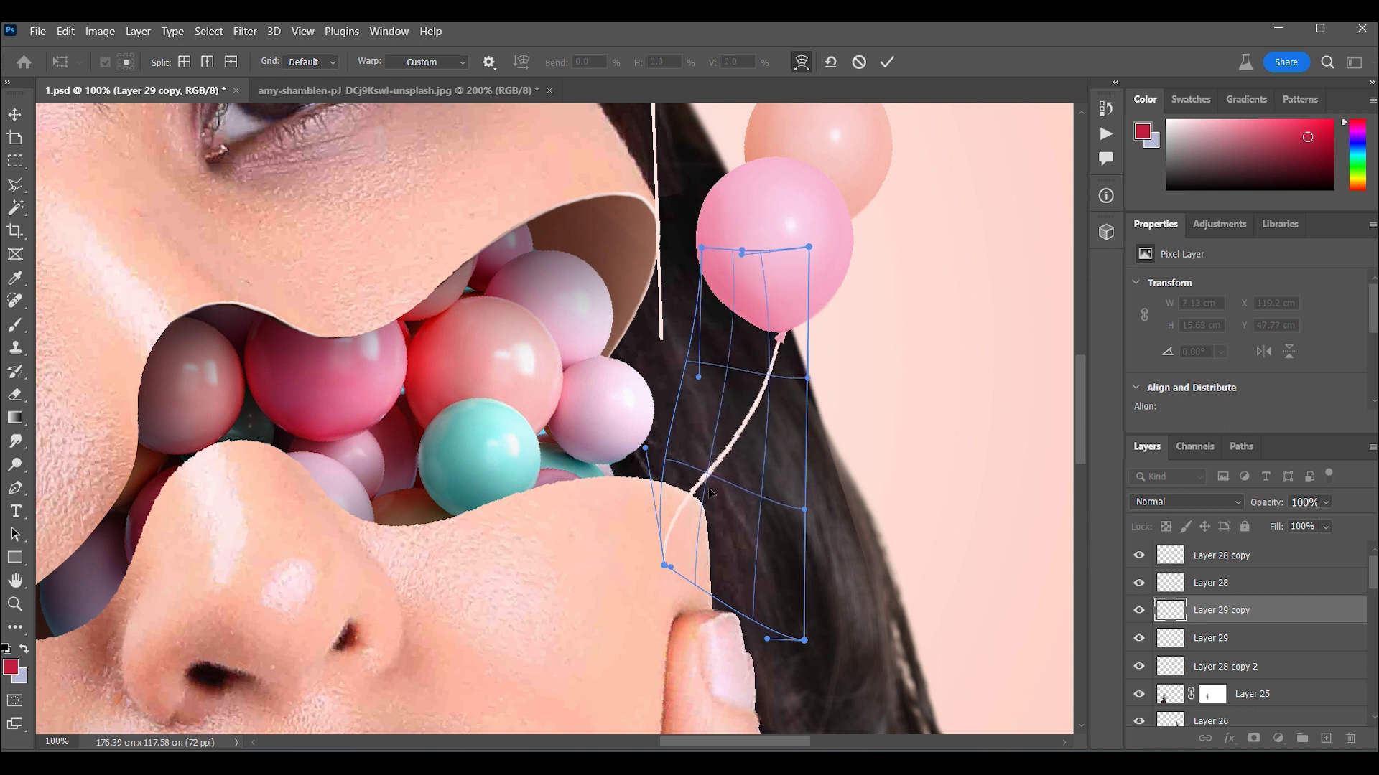
{"action": "key", "text": "Return"}
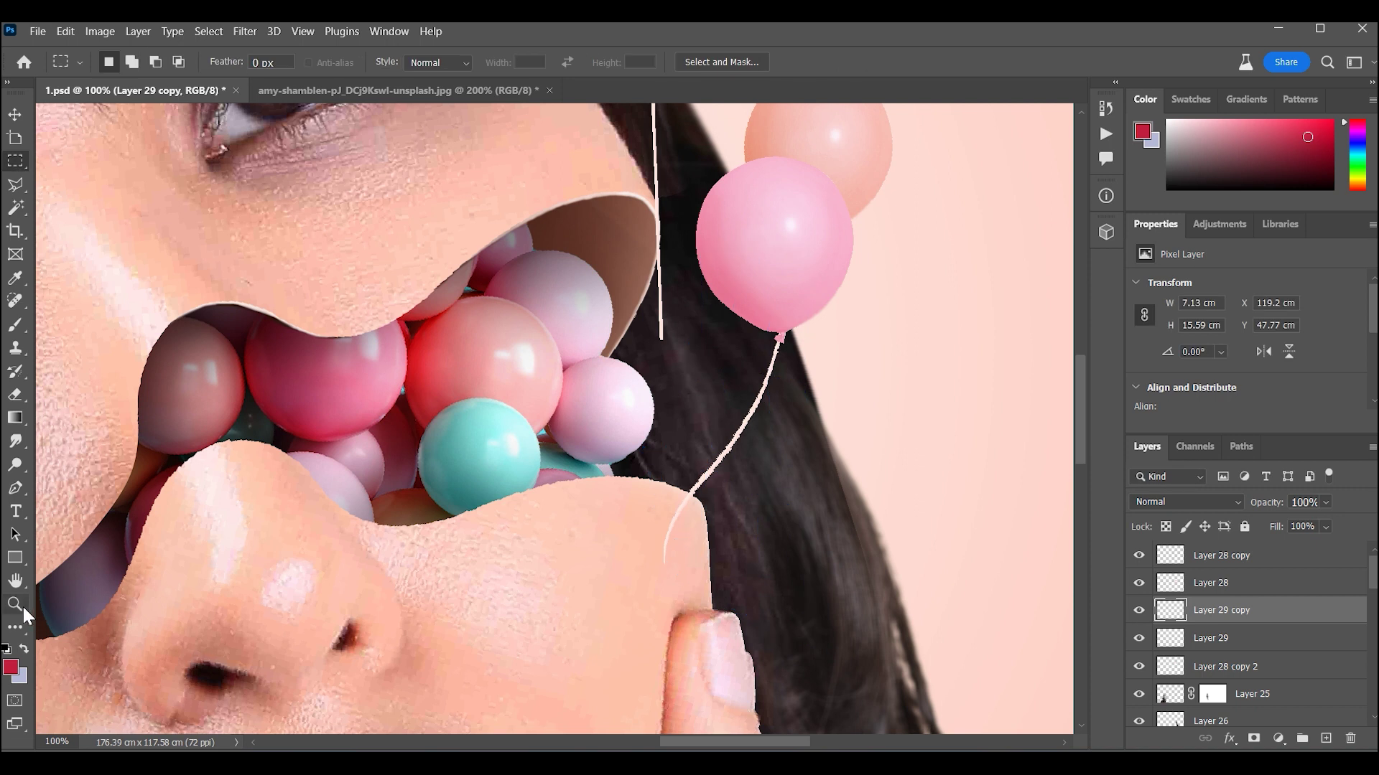
{"action": "left_click", "coordinate": [15, 604]}
{"action": "left_click", "coordinate": [520, 553]}
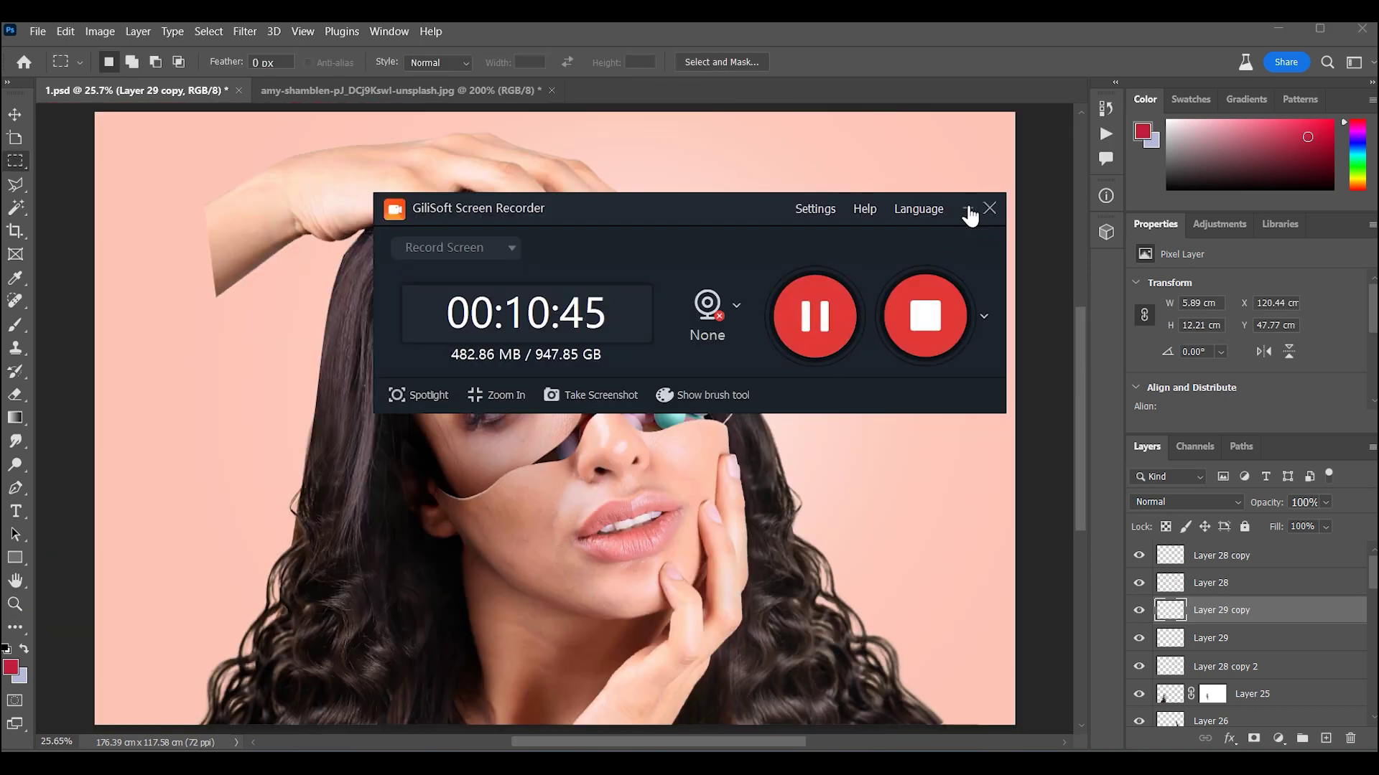
Place a string copy under the peach balloon and trim it with a rectangular selection
{"action": "left_click", "coordinate": [967, 209]}
{"action": "key", "text": "z"}
{"action": "mouse_move", "coordinate": [781, 283]}
{"action": "left_mouse_down"}
{"action": "mouse_move", "coordinate": [637, 385]}
{"action": "mouse_move", "coordinate": [767, 496]}
{"action": "mouse_move", "coordinate": [766, 385]}
{"action": "left_mouse_up"}
{"action": "scroll", "coordinate": [747, 465], "scroll_direction": "down", "scroll_amount": 3}
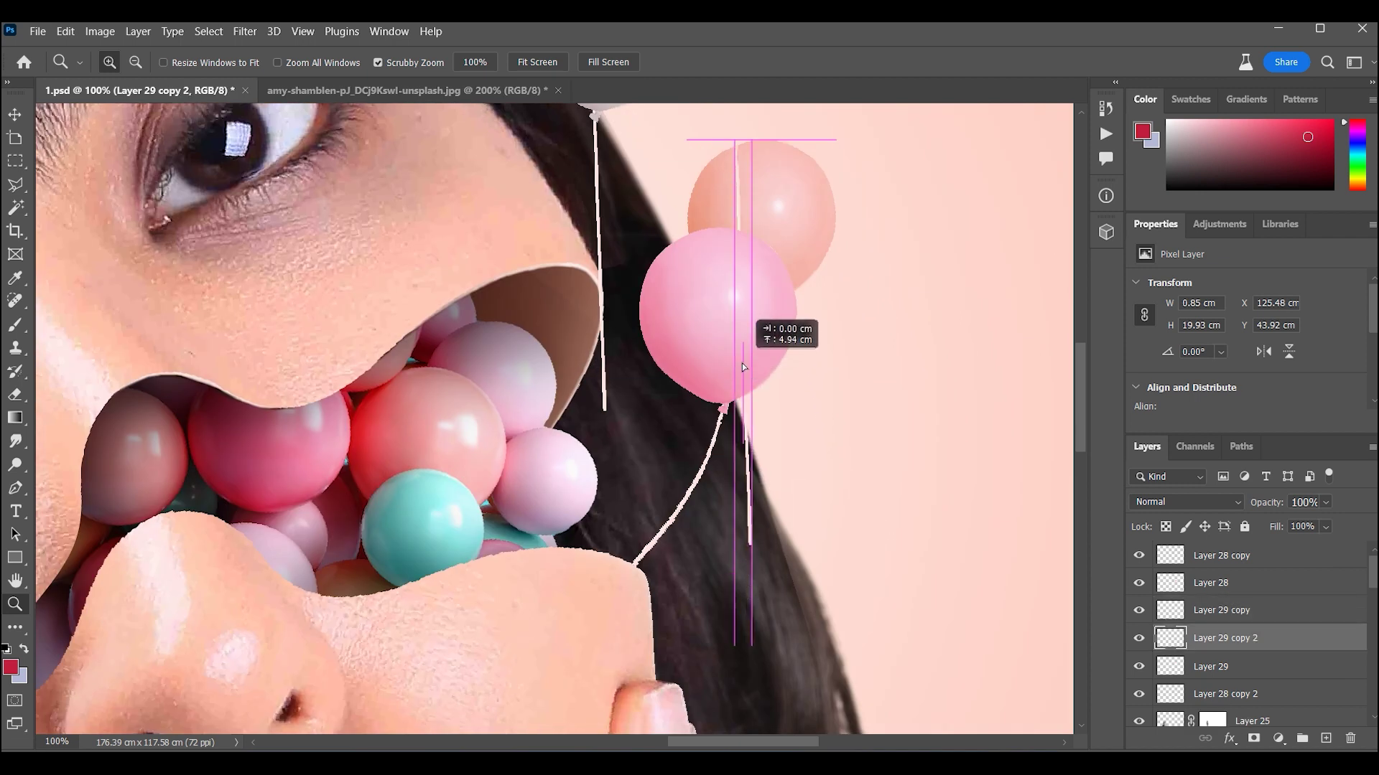
{"action": "key", "text": "m"}
{"action": "scroll", "coordinate": [647, 215], "scroll_direction": "up", "scroll_amount": 2}
{"action": "left_click_drag", "start_coordinate": [632, 192], "coordinate": [795, 381]}
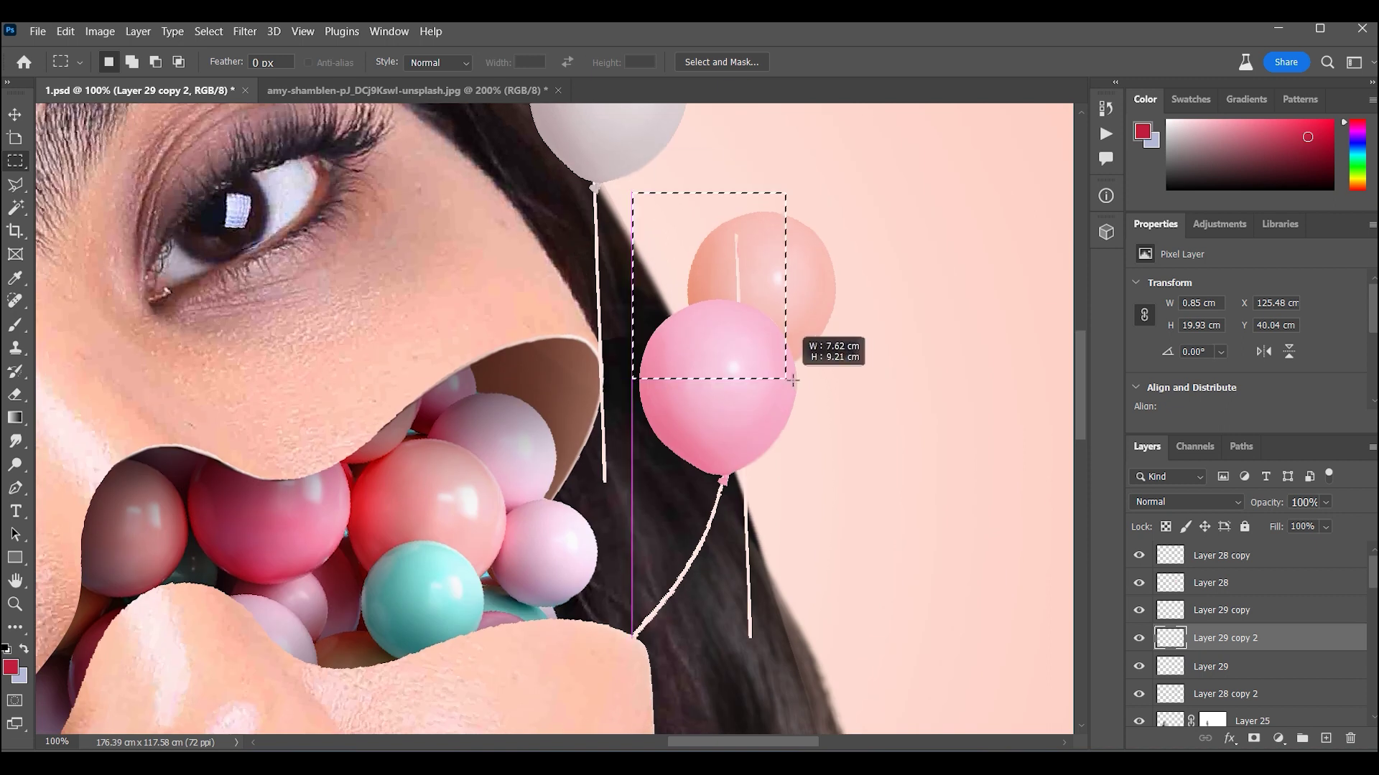
Warp the bottom of the peach balloon's string into a slight bend
{"action": "key", "text": "ctrl+t"}
{"action": "right_click", "coordinate": [750, 580]}
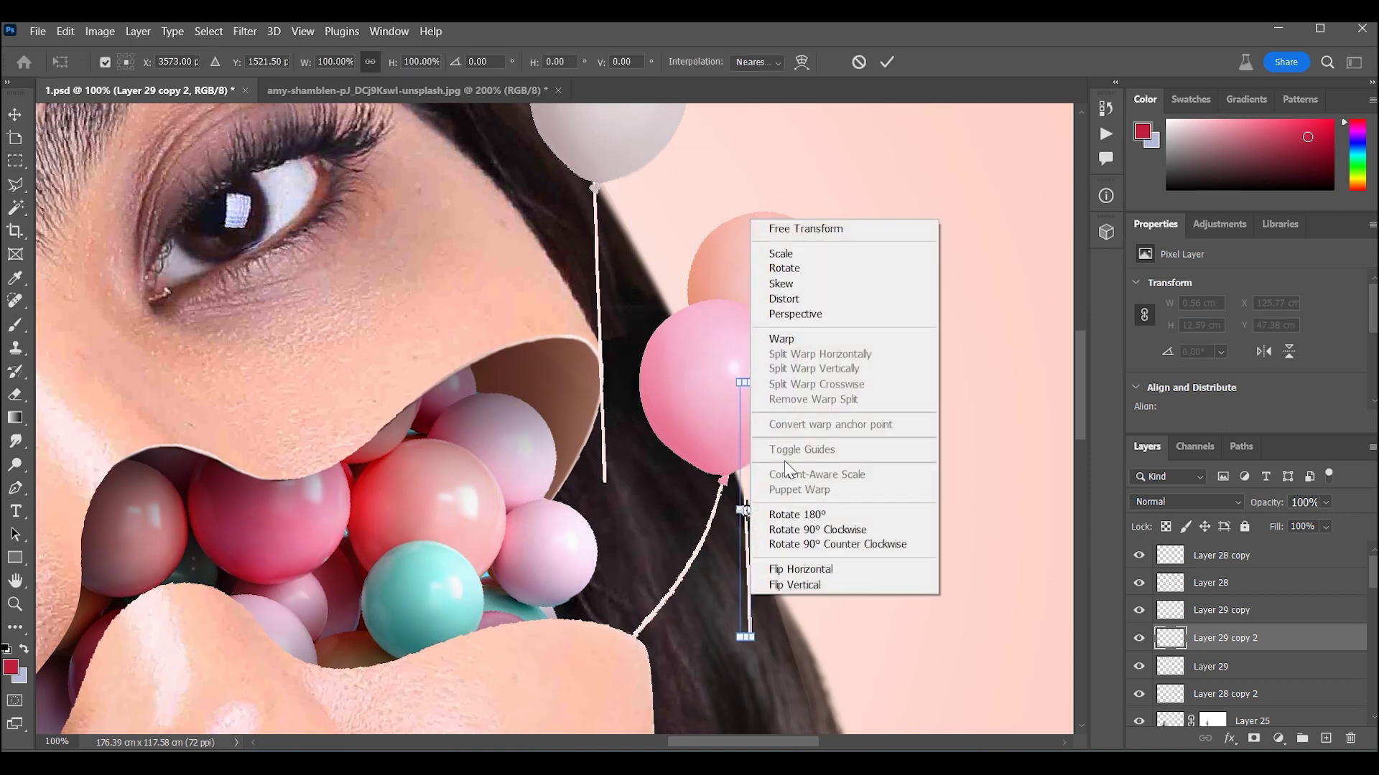
{"action": "left_click", "coordinate": [797, 342]}
{"action": "left_click_drag", "start_coordinate": [736, 634], "coordinate": [743, 640]}
{"action": "key", "text": "Return"}
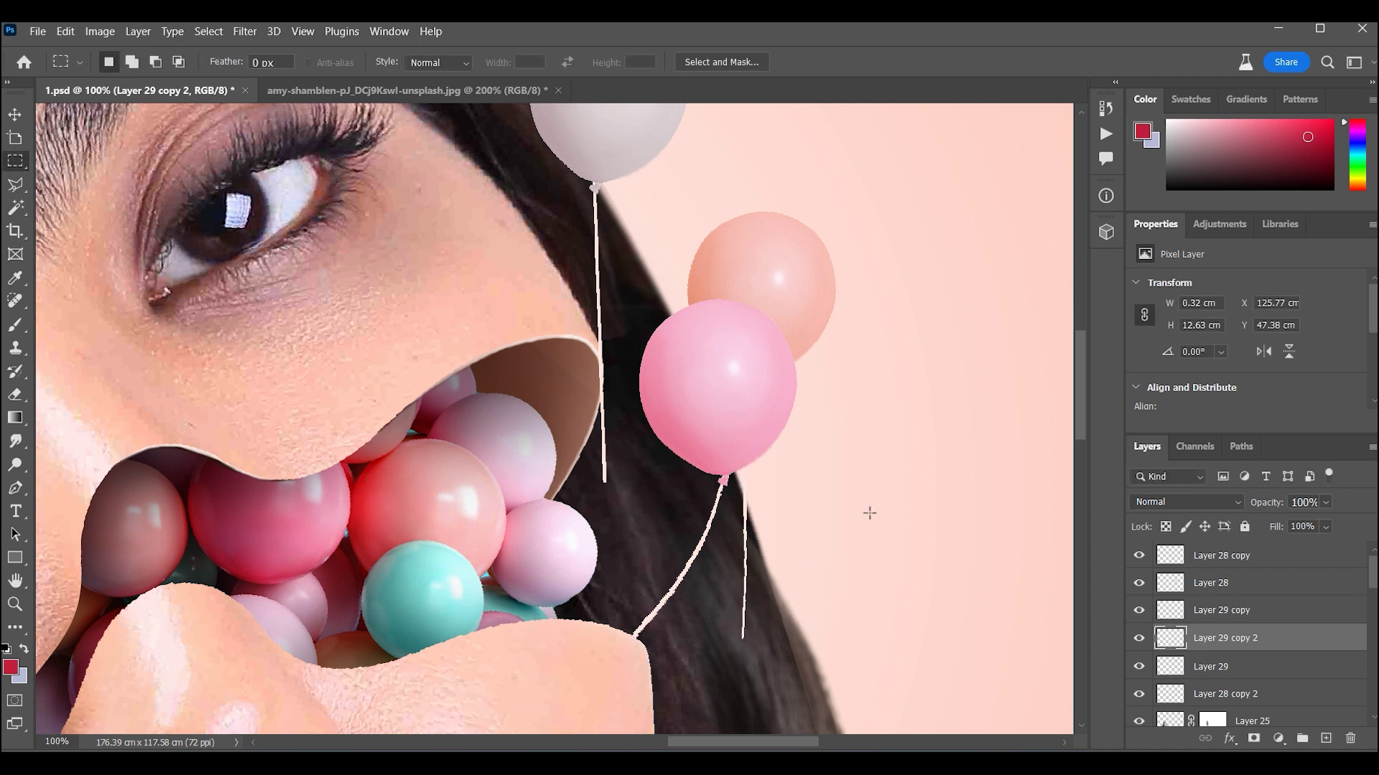
Move the whitish balloon's Layer 29 string up to its knot
{"action": "left_click_drag", "start_coordinate": [596, 384], "coordinate": [646, 492]}
{"action": "left_click_drag", "start_coordinate": [654, 424], "coordinate": [652, 374]}
{"action": "key", "text": "z"}
{"action": "left_click", "coordinate": [656, 461]}
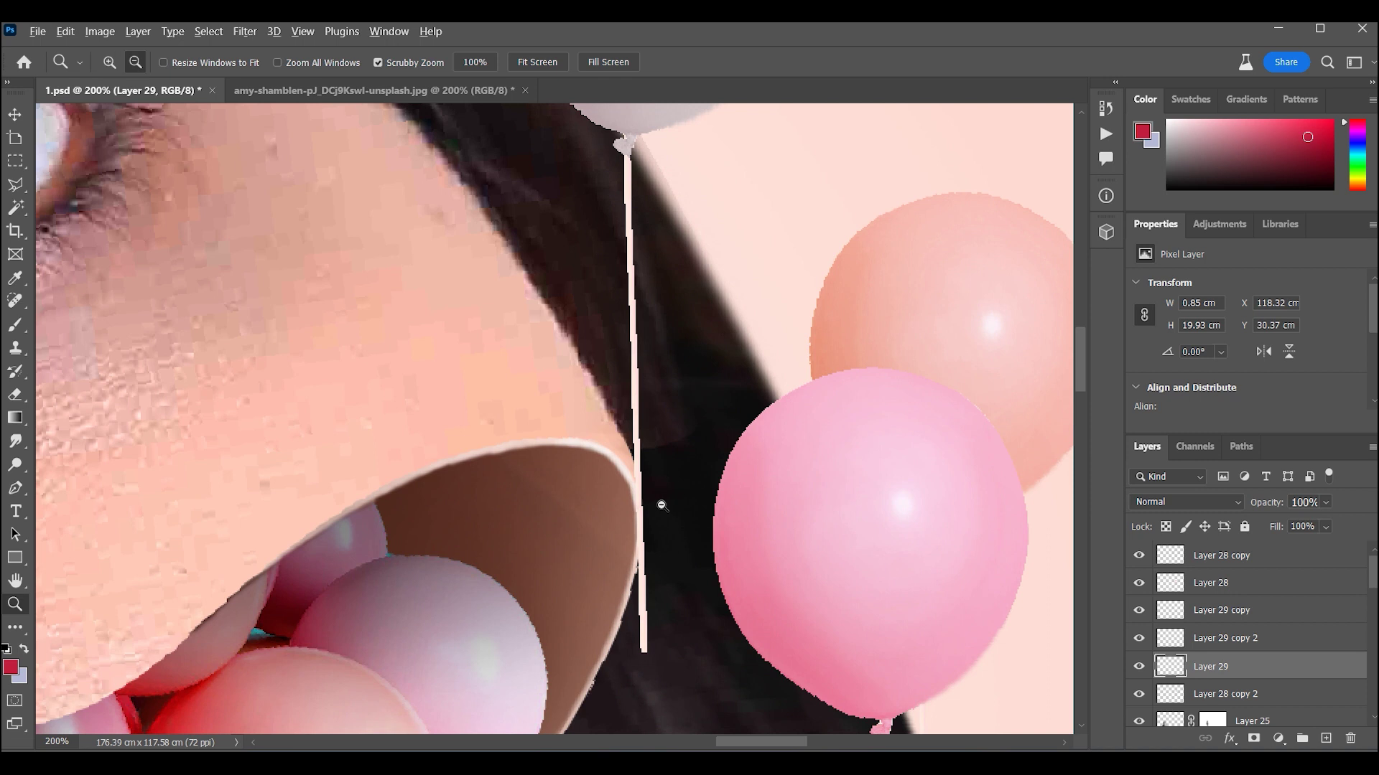
Select the area around the white balloon and zoom in on the lower strings
{"action": "left_click", "coordinate": [661, 506], "text": "alt"}
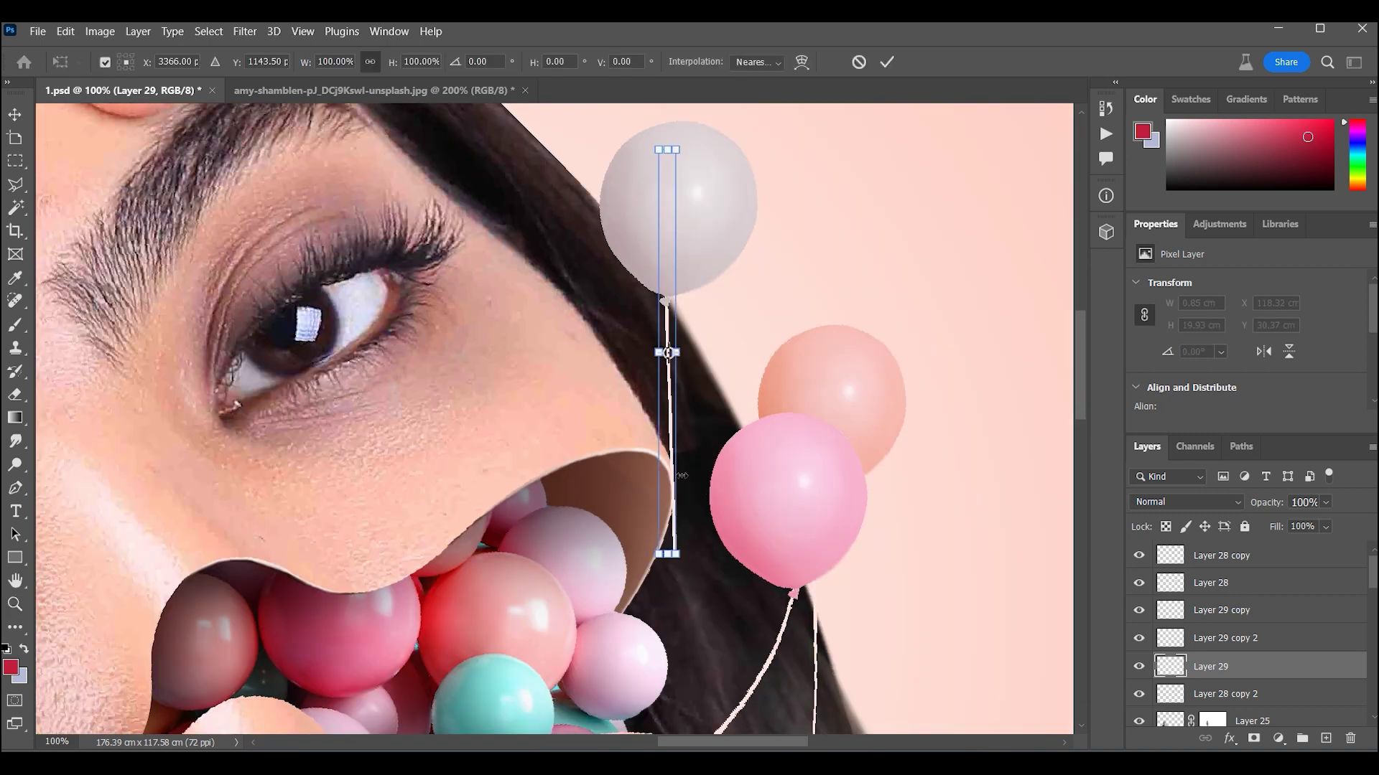
{"action": "left_click", "coordinate": [16, 161]}
{"action": "left_click_drag", "start_coordinate": [491, 139], "coordinate": [758, 285]}
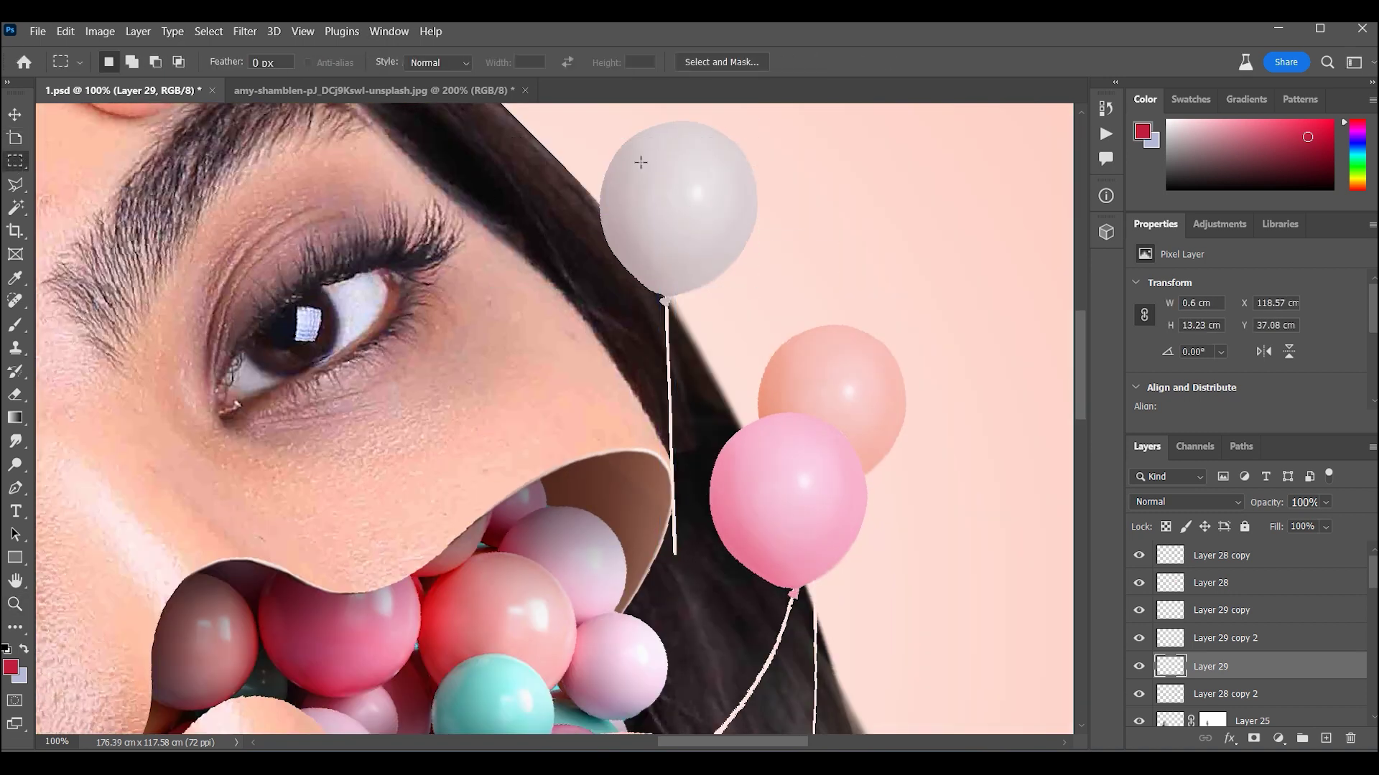
{"action": "scroll", "coordinate": [640, 162], "scroll_direction": "up", "scroll_amount": 3}
{"action": "left_click_drag", "start_coordinate": [591, 158], "coordinate": [764, 338]}
{"action": "scroll", "coordinate": [747, 527], "scroll_direction": "down", "scroll_amount": 4}
{"action": "key", "text": "z"}
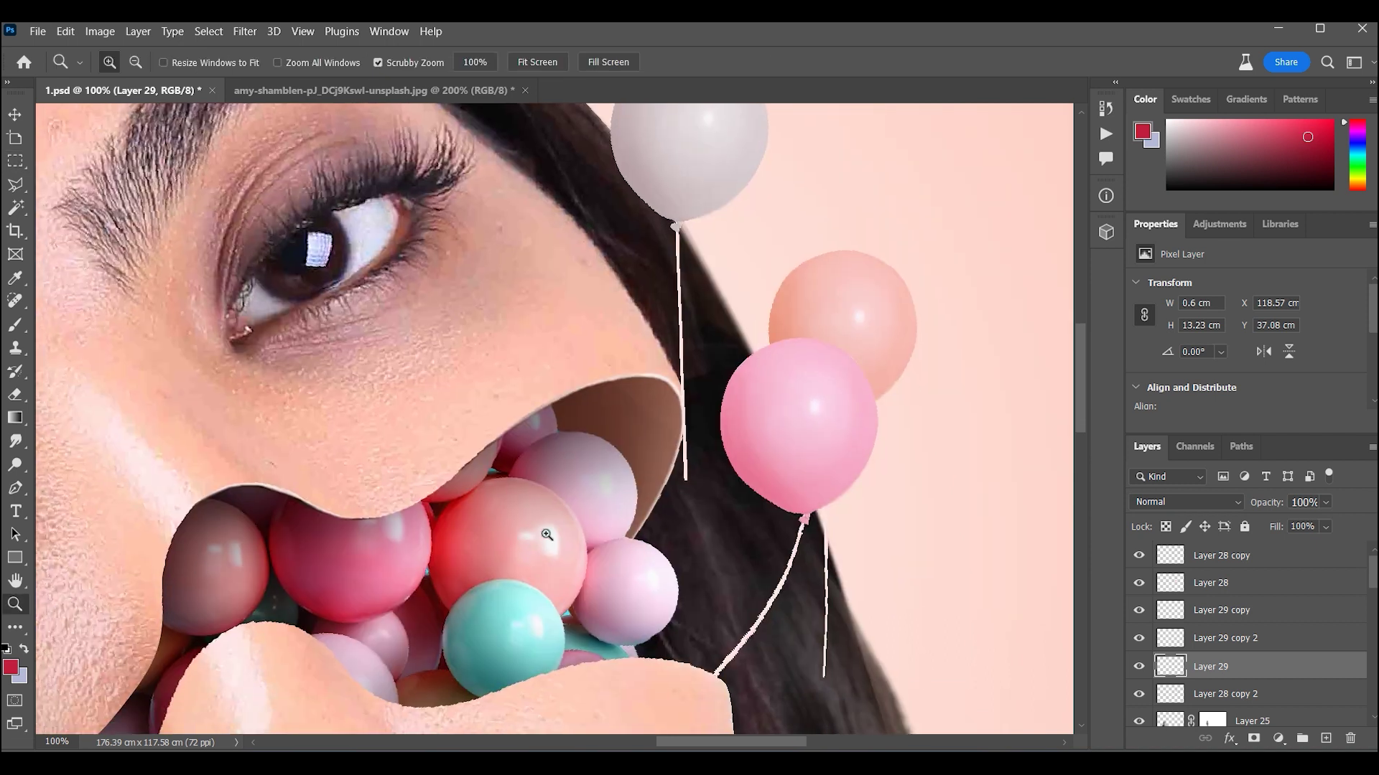
{"action": "left_click", "coordinate": [542, 530]}
{"action": "key", "text": "ctrl+minus"}
Warp the string's lower end leftward so it curves along the peeled skin edge
{"action": "key", "text": "ctrl+t"}
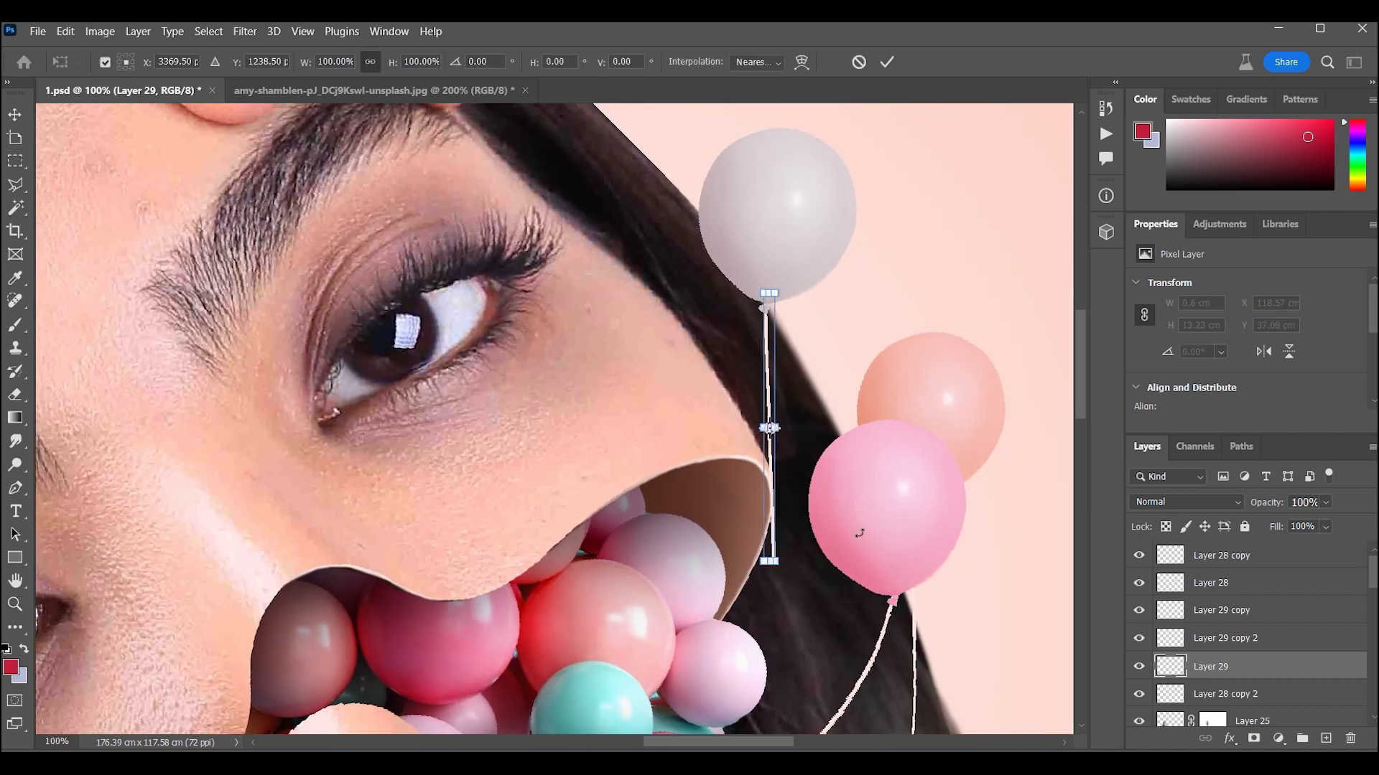
{"action": "scroll", "coordinate": [772, 535], "scroll_direction": "up", "scroll_amount": 1}
{"action": "right_click", "coordinate": [779, 512]}
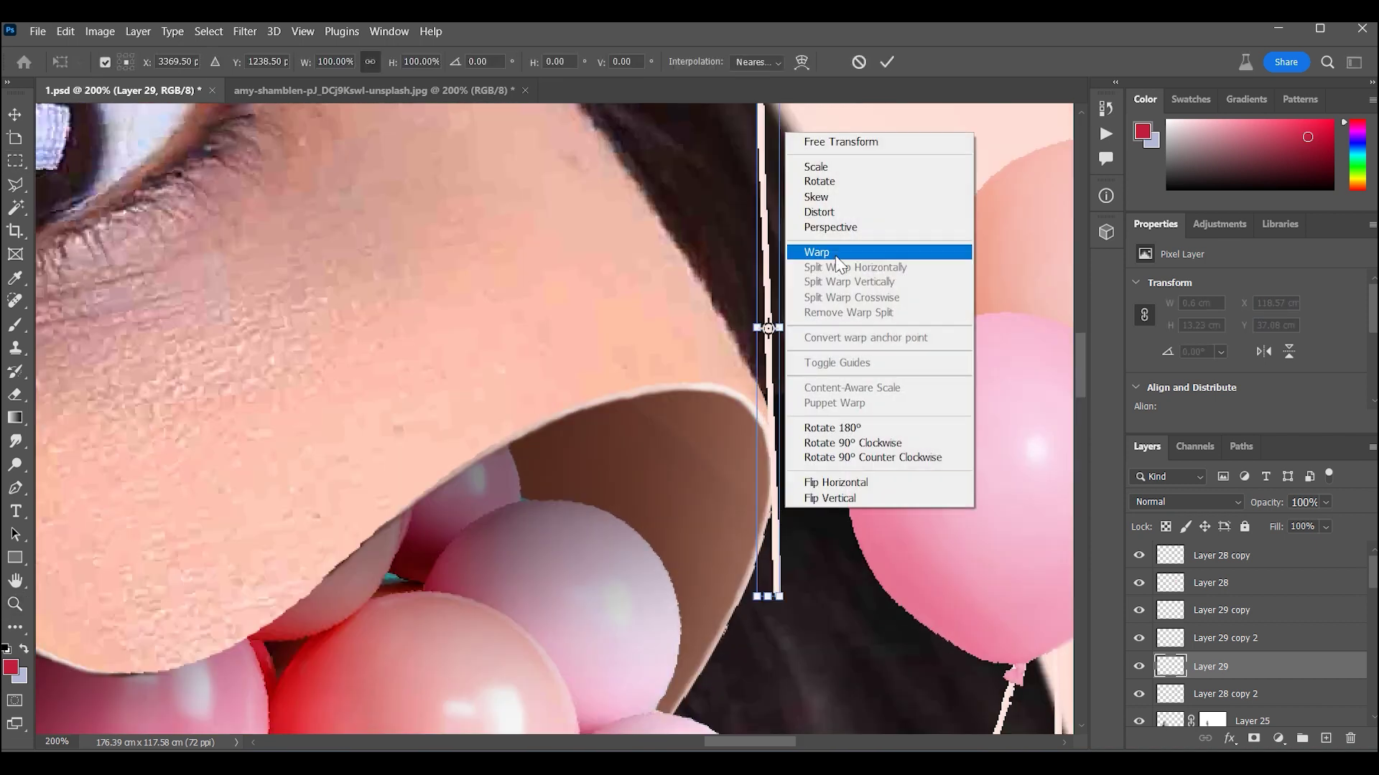
{"action": "left_click", "coordinate": [819, 253]}
{"action": "left_click_drag", "start_coordinate": [756, 597], "coordinate": [688, 598]}
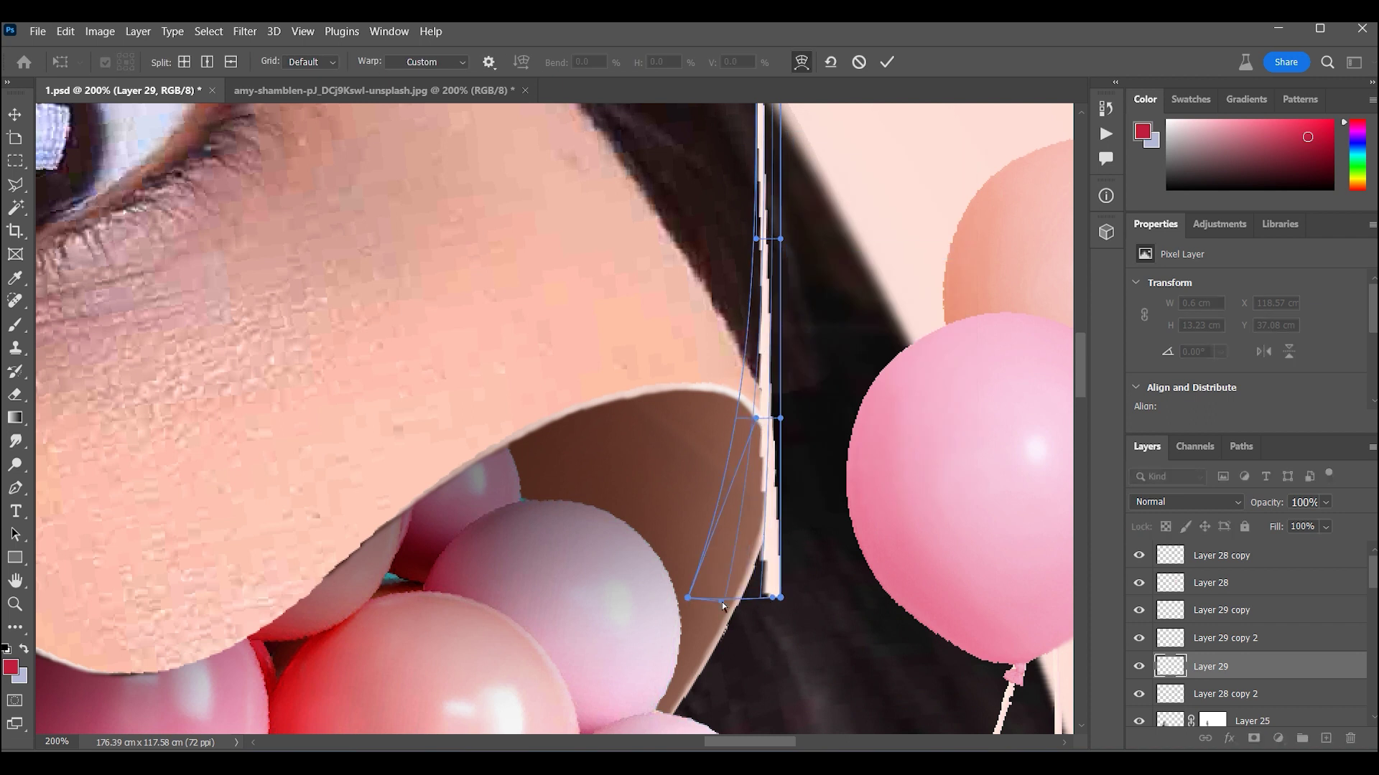
{"action": "left_click_drag", "start_coordinate": [773, 599], "coordinate": [736, 599]}
{"action": "left_click_drag", "start_coordinate": [750, 527], "coordinate": [749, 482]}
{"action": "scroll", "coordinate": [749, 482], "scroll_direction": "up", "scroll_amount": 5}
{"action": "key", "text": "Return"}
{"action": "key", "text": "ctrl+0"}
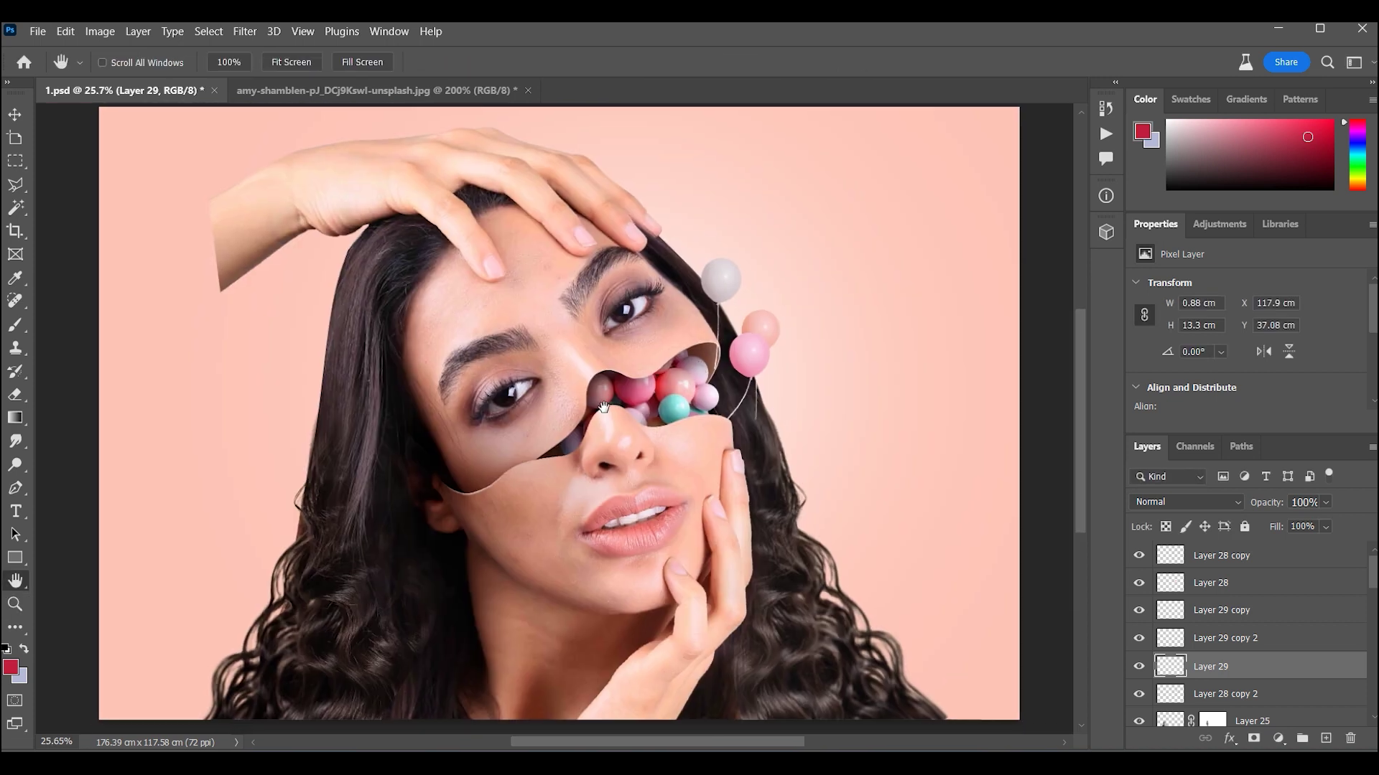
Move the white balloon's string up and to the right
{"action": "left_click", "coordinate": [663, 312]}
{"action": "left_click_drag", "start_coordinate": [670, 337], "coordinate": [709, 219]}
{"action": "left_click_drag", "start_coordinate": [732, 275], "coordinate": [744, 274]}
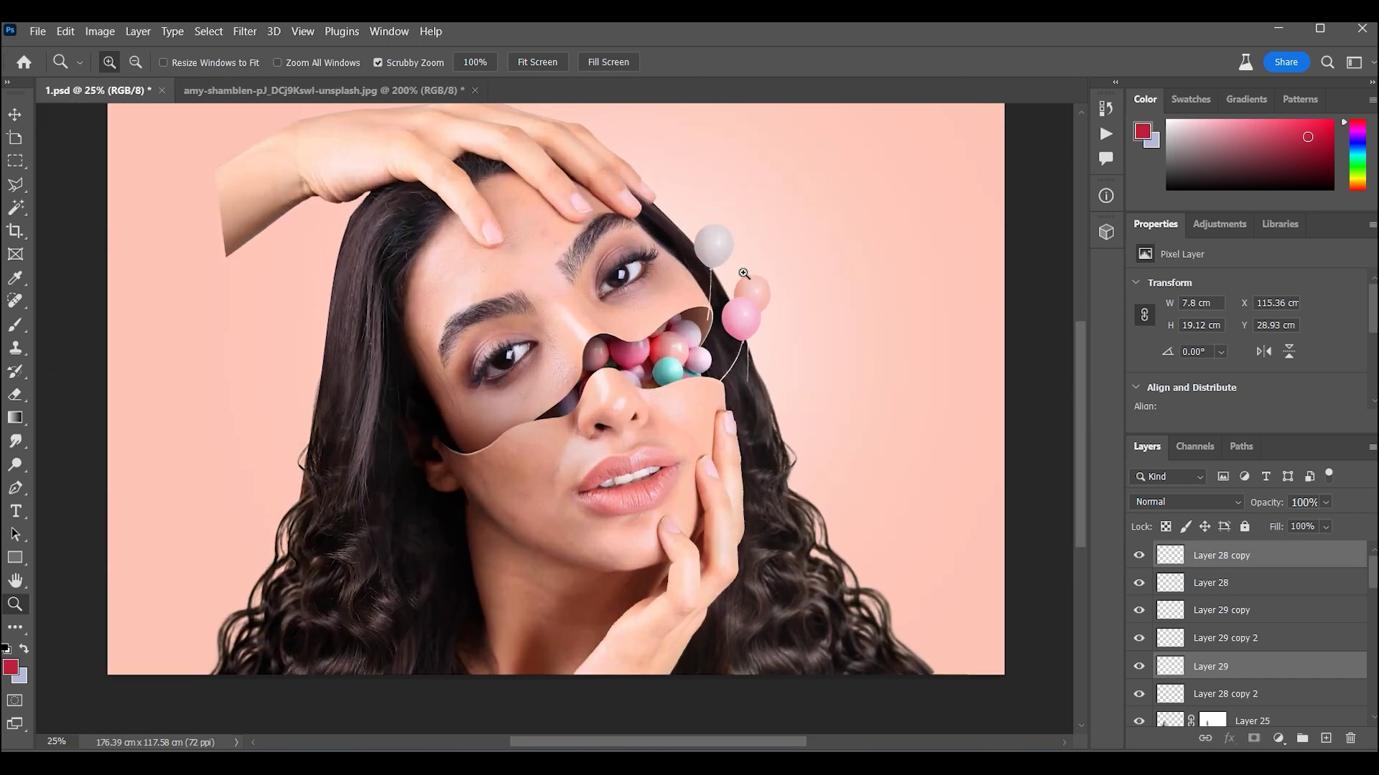
{"action": "left_click", "coordinate": [710, 319]}
{"action": "left_click", "coordinate": [694, 302], "text": "ctrl"}
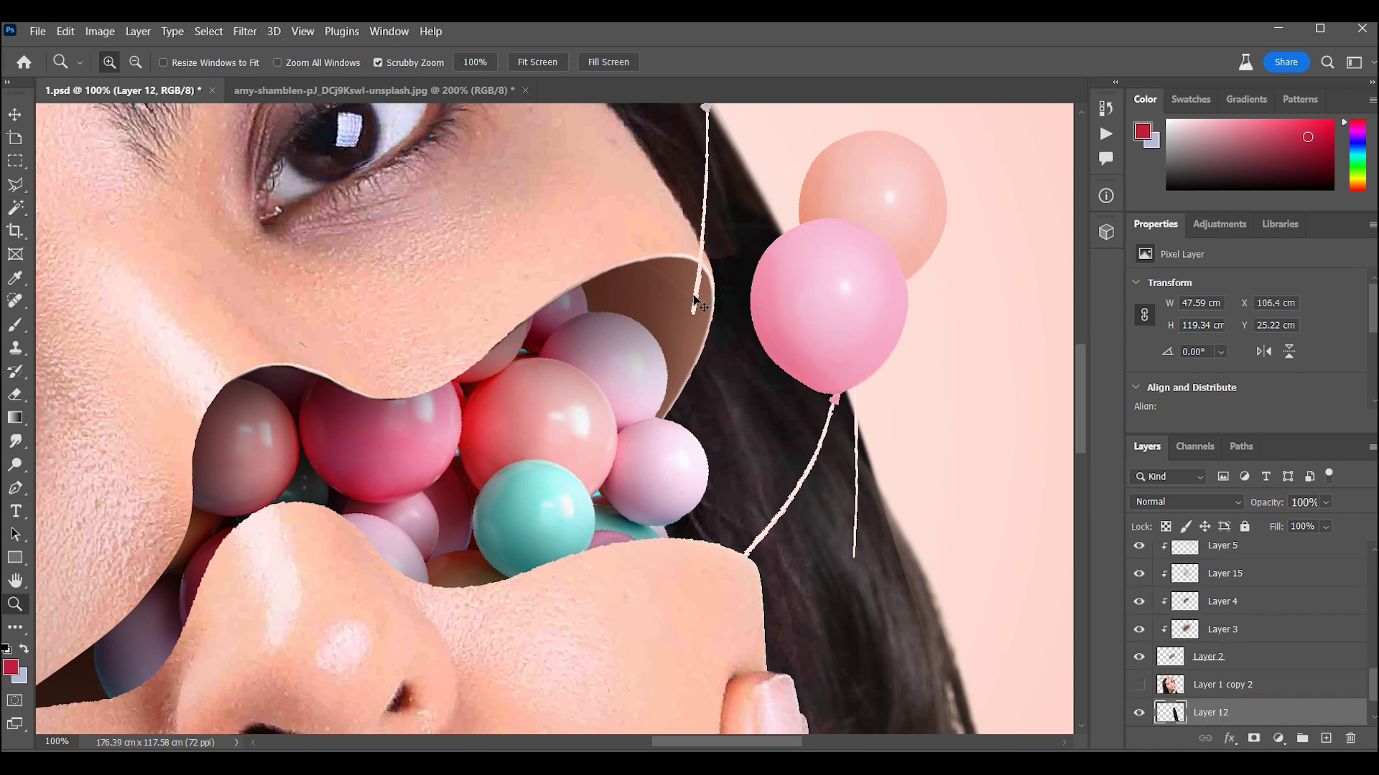
Rotate the white balloon's string to angle down-left
{"action": "key", "text": "ctrl+t"}
{"action": "left_click_drag", "start_coordinate": [707, 316], "coordinate": [707, 321]}
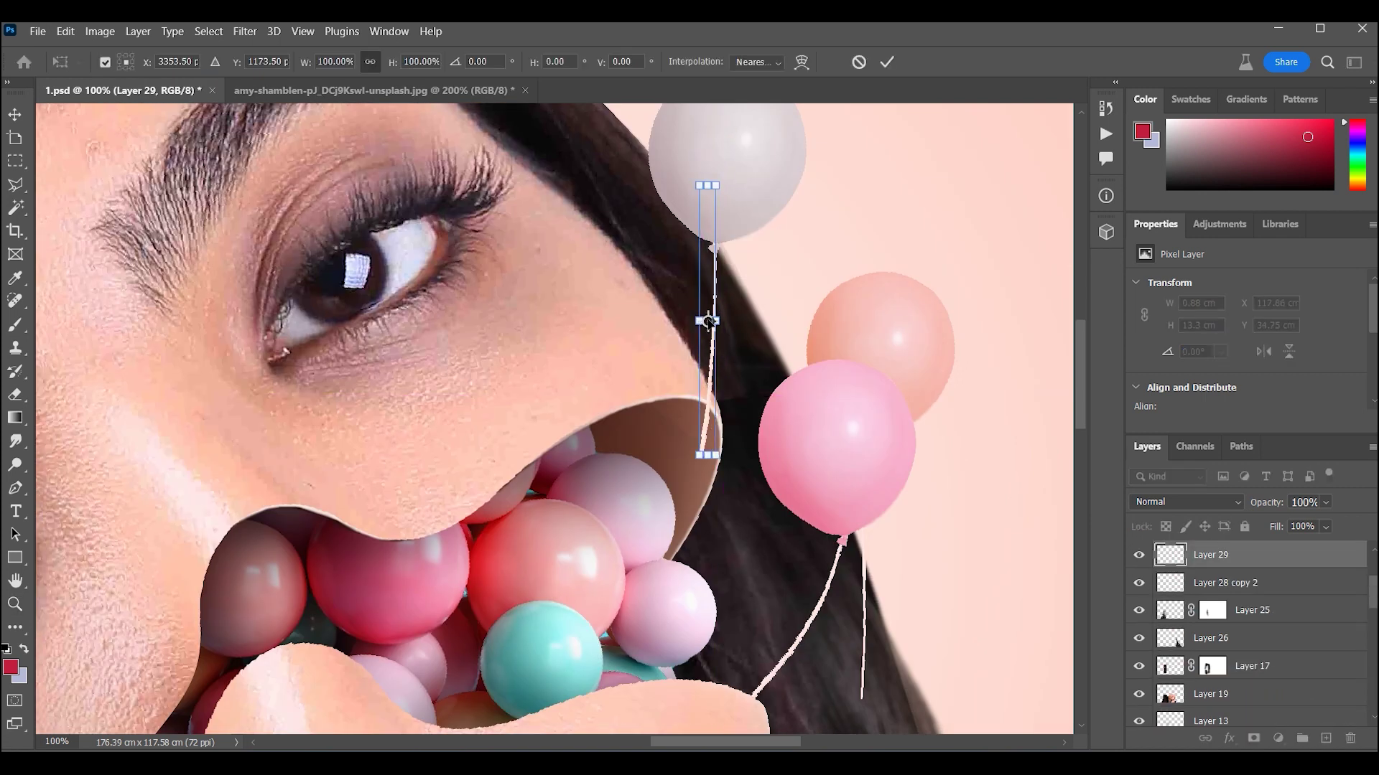
{"action": "left_click_drag", "start_coordinate": [782, 388], "coordinate": [769, 400]}
{"action": "key", "text": "Return"}
{"action": "key", "text": "z"}
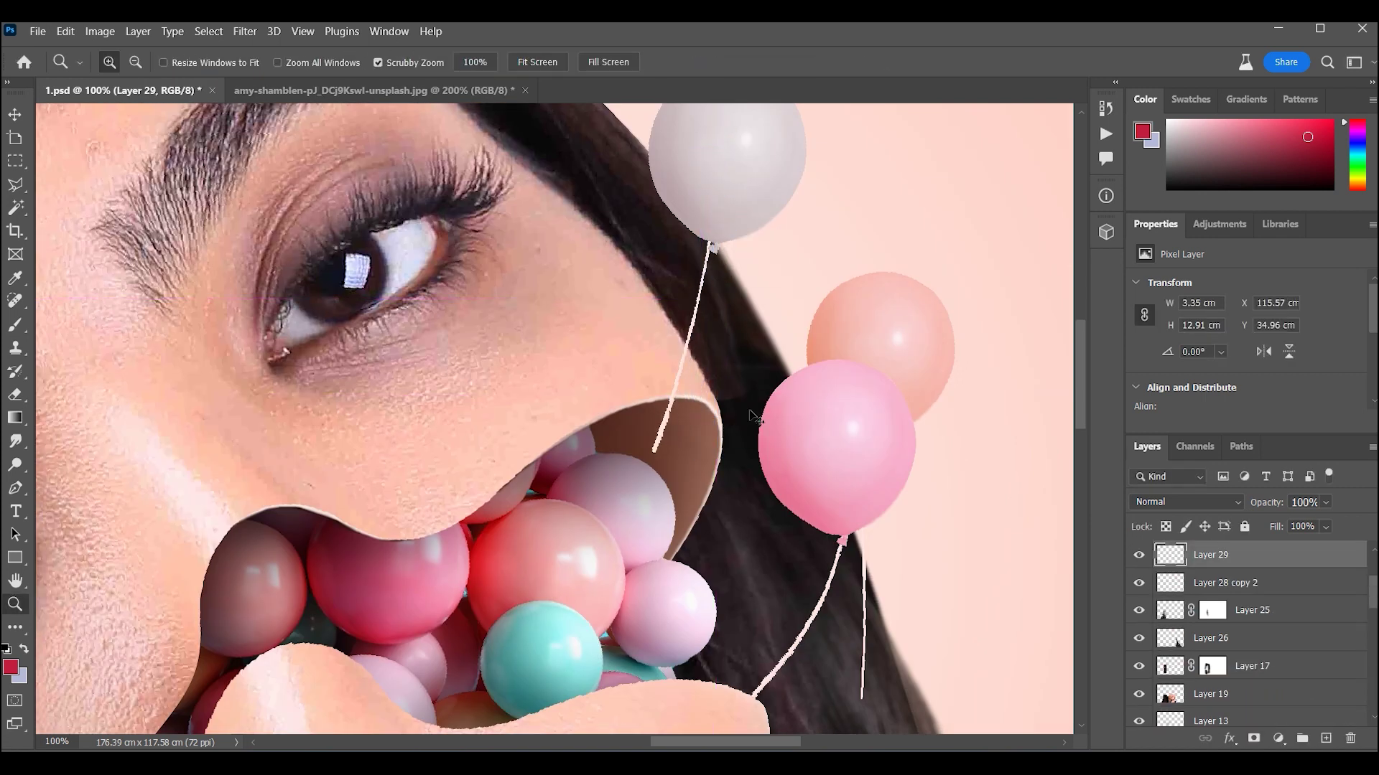
{"action": "key", "text": "ctrl+0"}
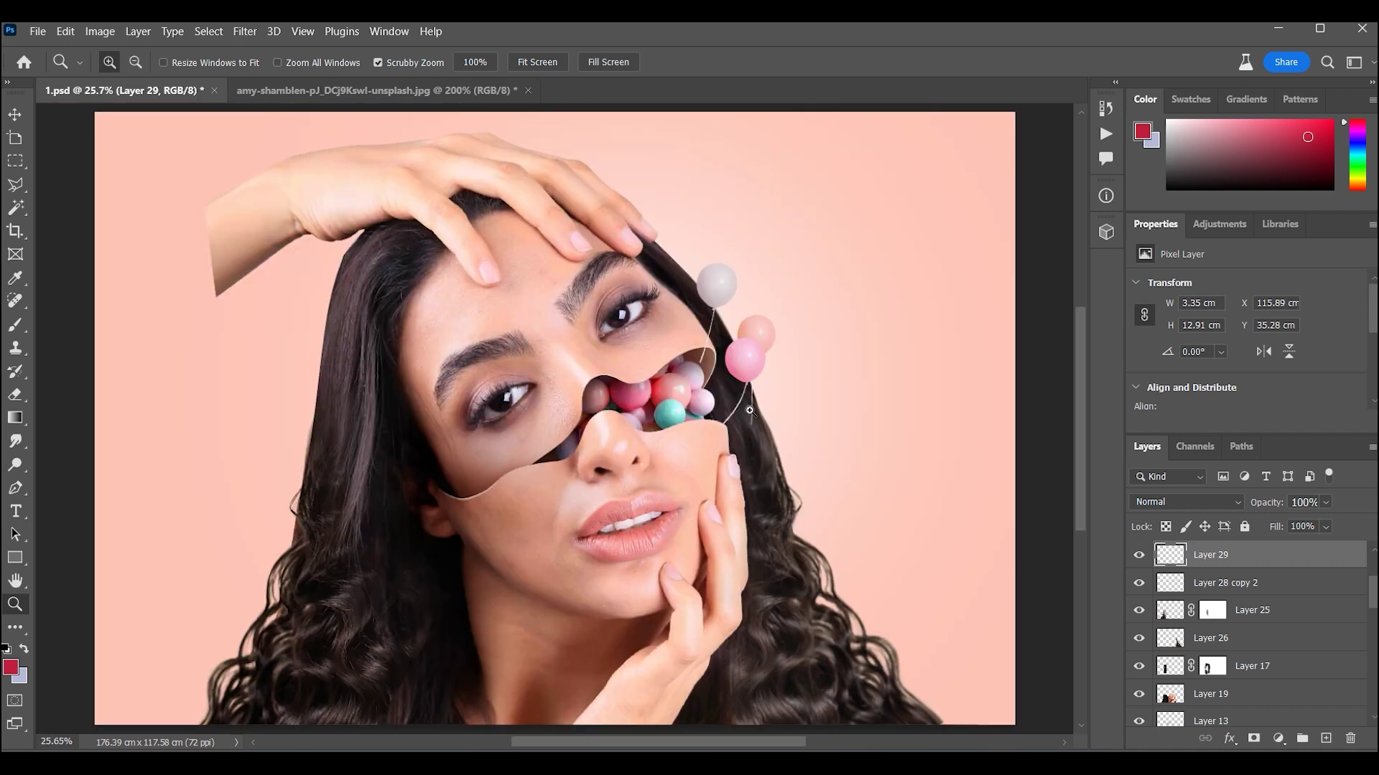
Adjust the upper balloon string so it hangs more vertically
{"action": "left_click", "coordinate": [722, 321]}
{"action": "key", "text": "ctrl+t"}
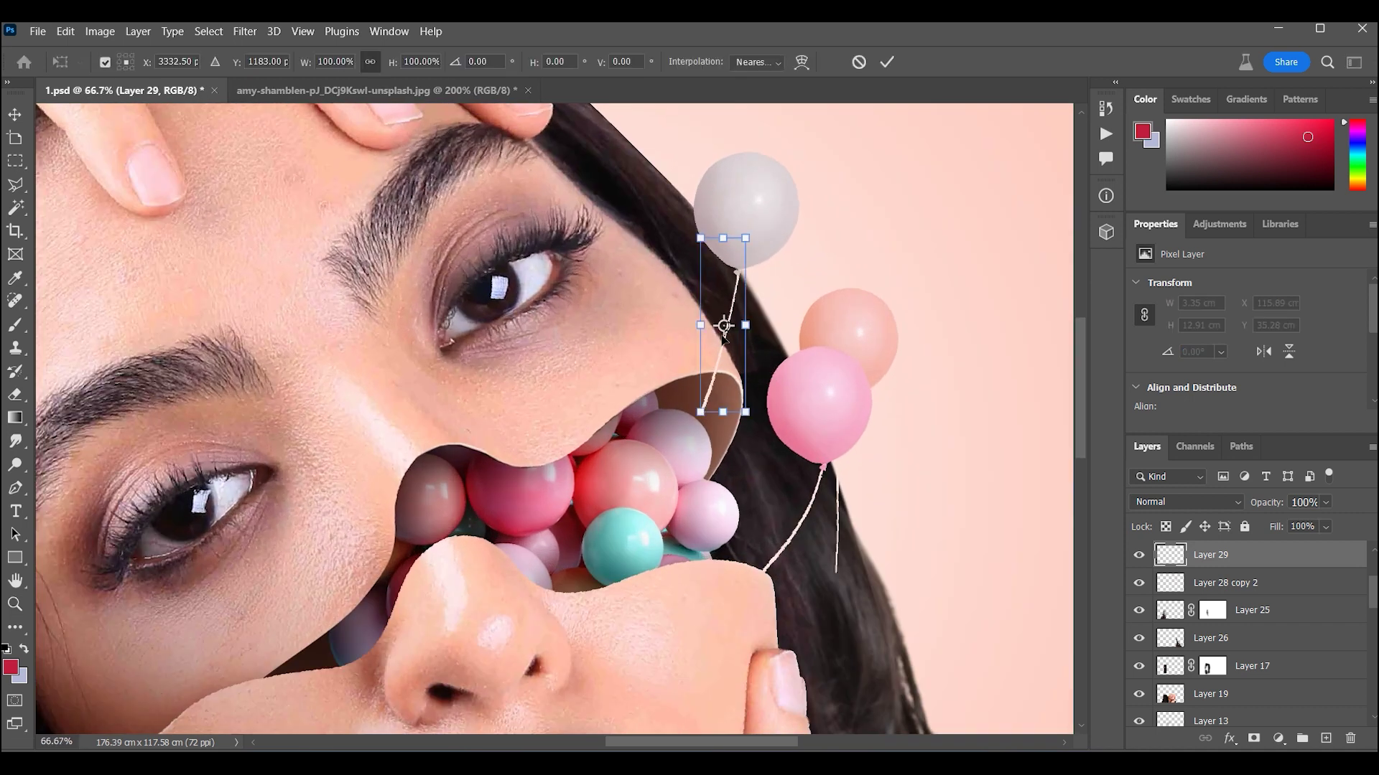
{"action": "left_click_drag", "start_coordinate": [769, 367], "coordinate": [774, 394]}
{"action": "key", "text": "Return"}
{"action": "key", "text": "ctrl+minus"}
{"action": "key", "text": "ctrl+minus"}
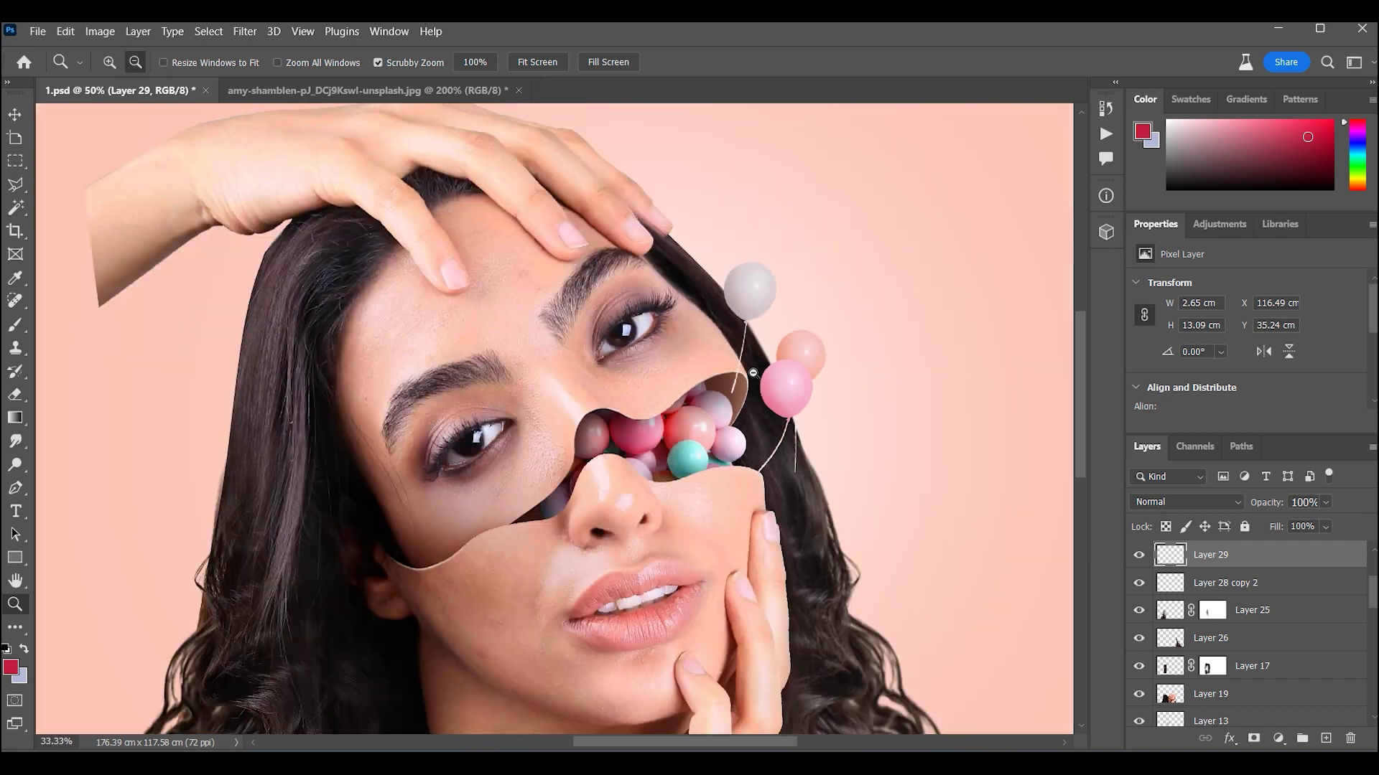
{"action": "key", "text": "ctrl+minus"}
{"action": "key", "text": "ctrl+minus"}
Shift the string slightly up and right, then check the full composition
{"action": "left_click", "coordinate": [782, 363]}
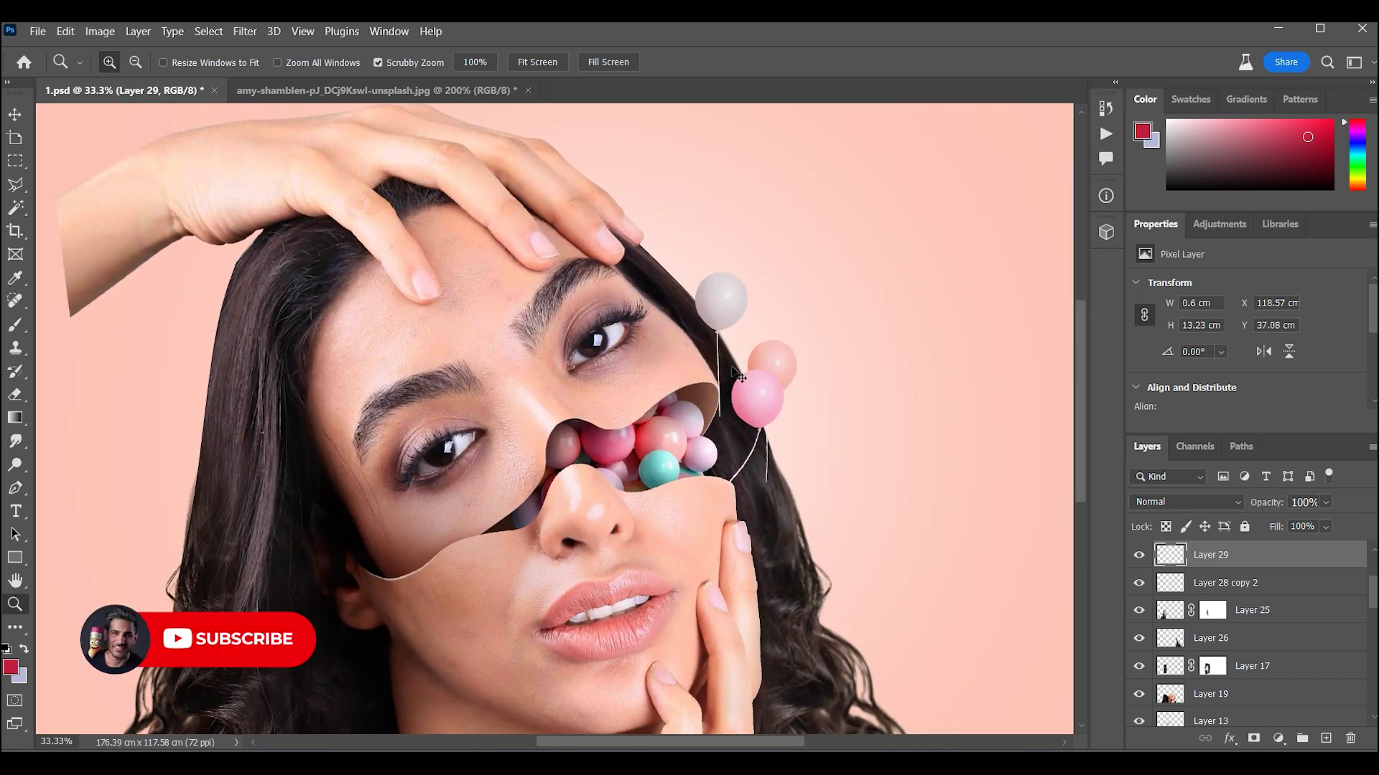
{"action": "left_click", "coordinate": [714, 362]}
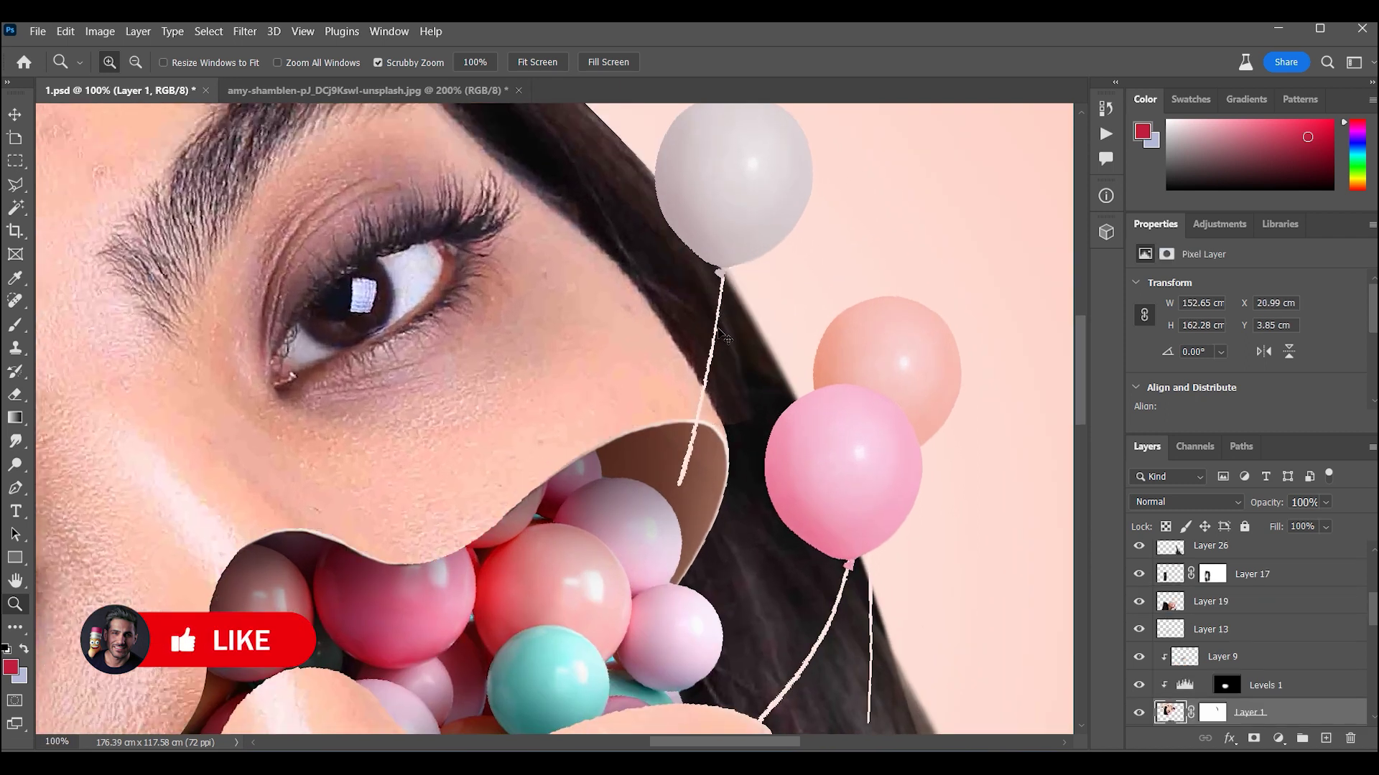
{"action": "left_click_drag", "start_coordinate": [715, 329], "coordinate": [727, 260]}
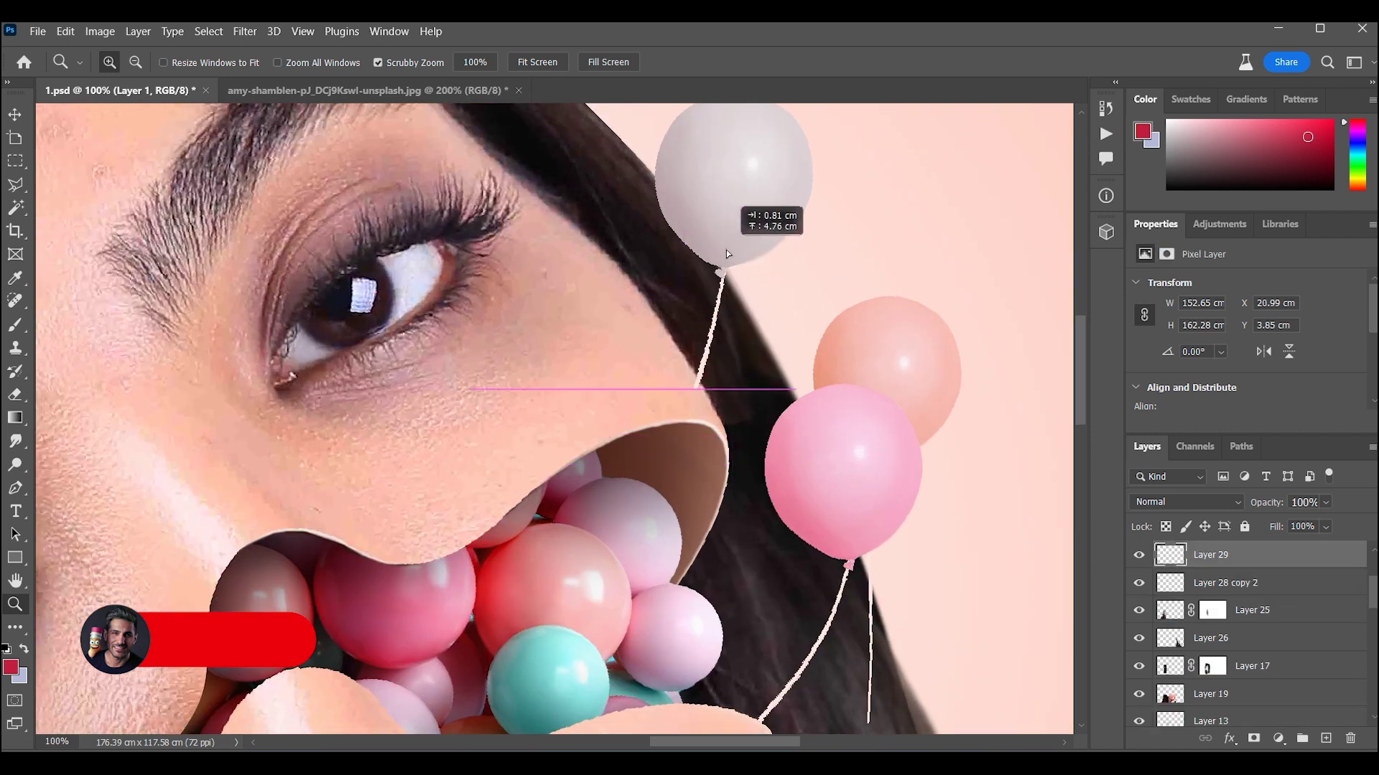
{"action": "key", "text": "ctrl+minus"}
{"action": "key", "text": "ctrl+minus"}
{"action": "key", "text": "ctrl+minus"}
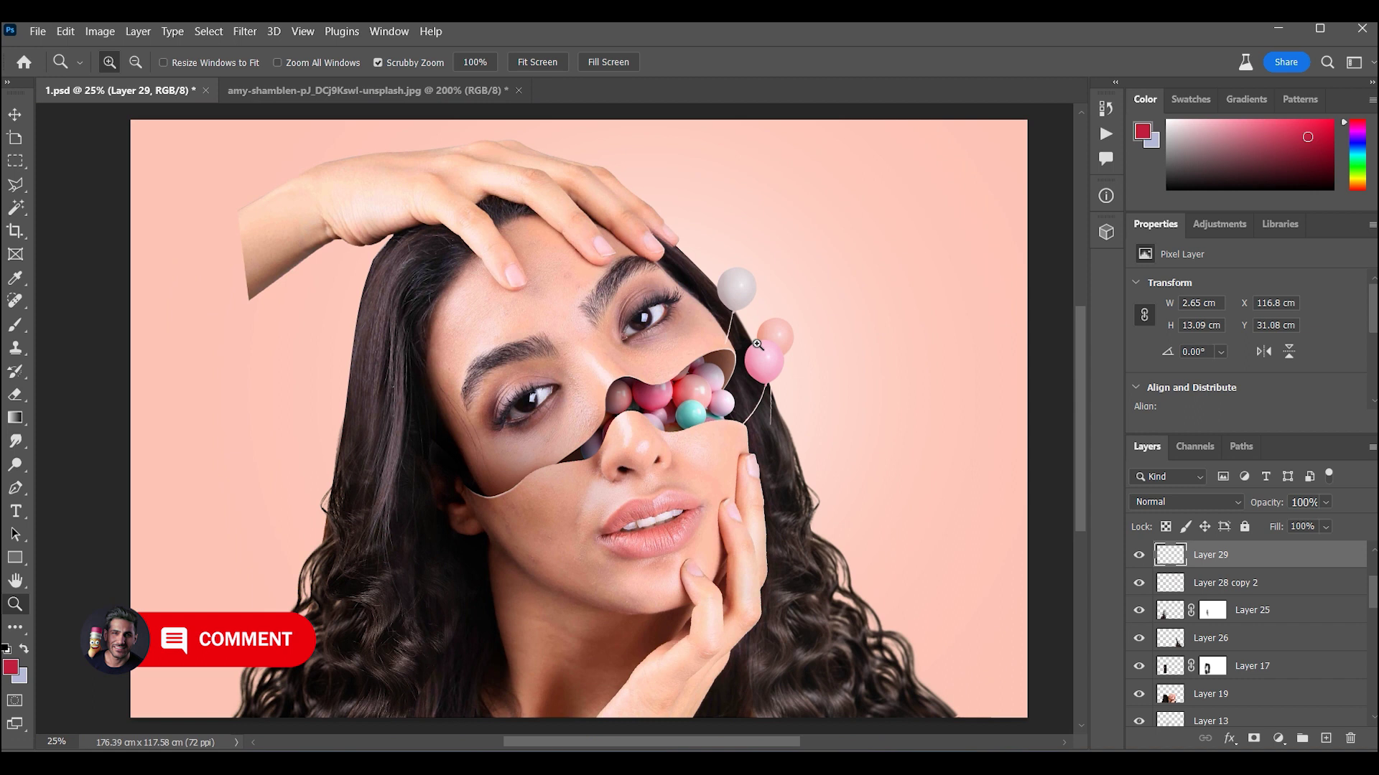
{"action": "key", "text": "ctrl+plus"}
{"action": "key", "text": "ctrl+plus"}
{"action": "key", "text": "ctrl+minus"}
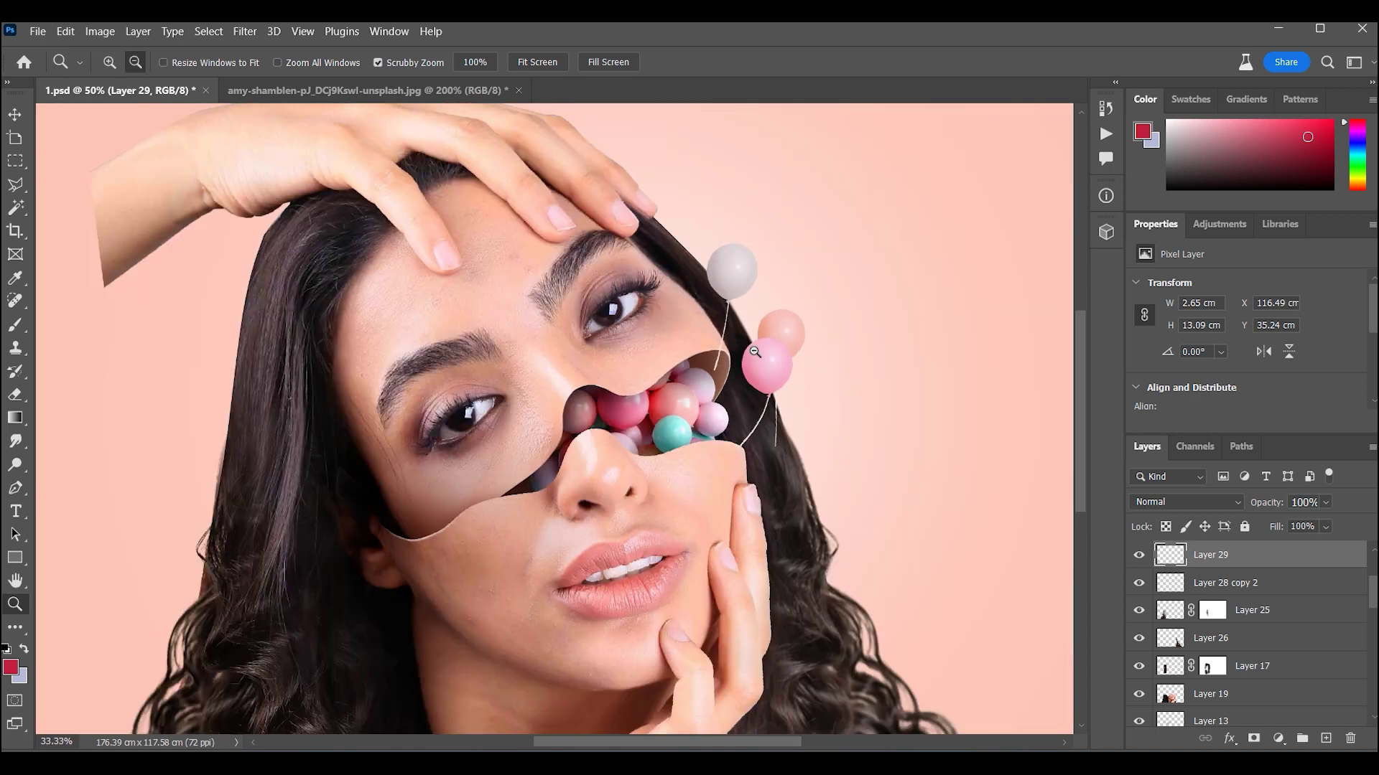
{"action": "key", "text": "ctrl+minus"}
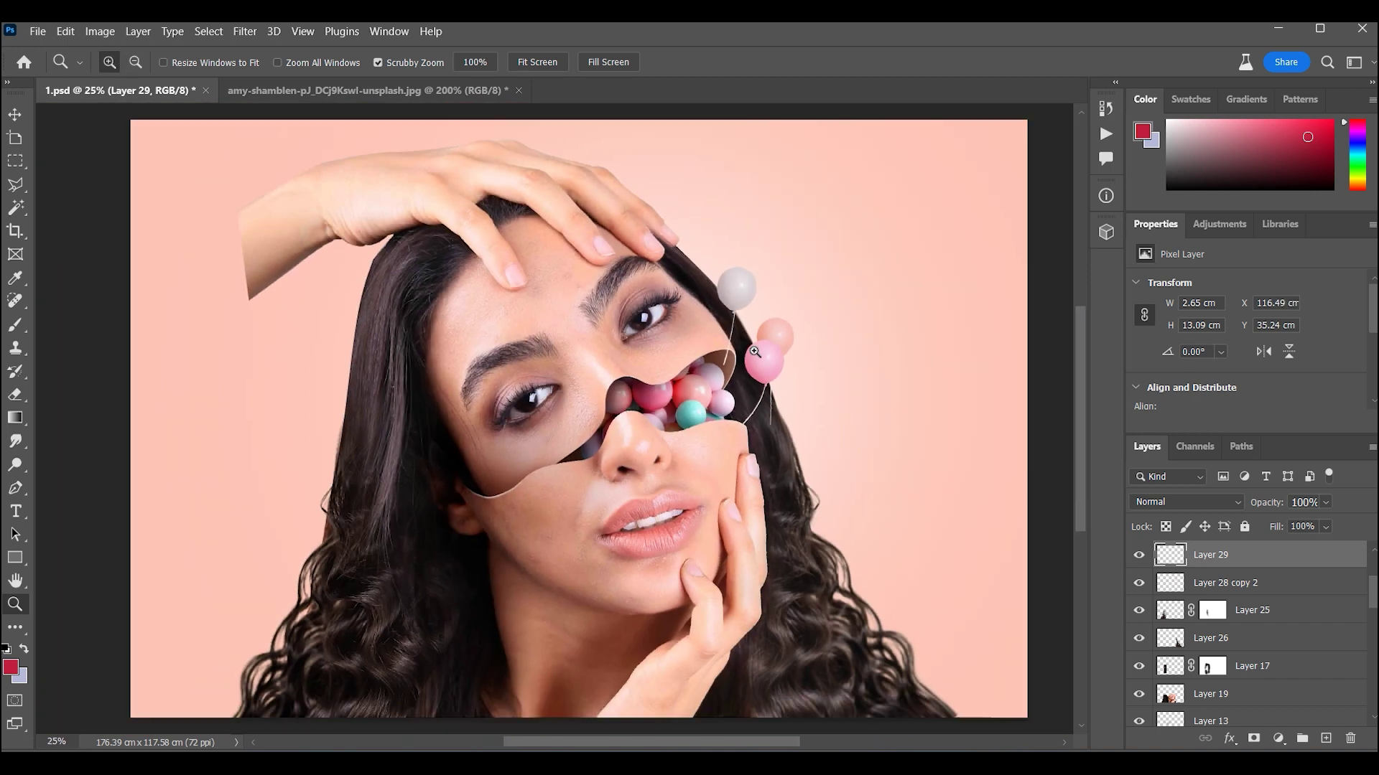
Nudge the white balloon and the peach balloon (Layer 28 copies) slightly into position
{"action": "left_click_drag", "start_coordinate": [767, 315], "coordinate": [769, 321]}
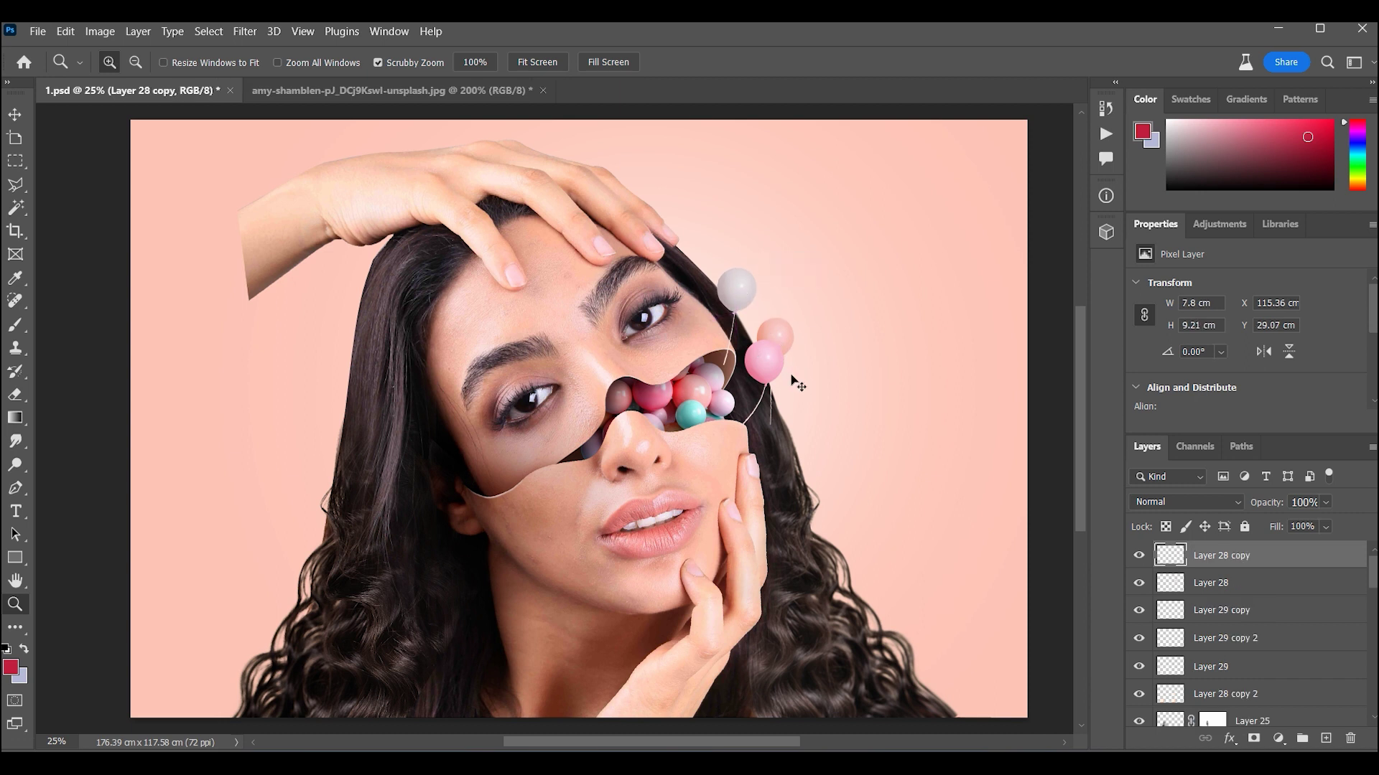
{"action": "left_click", "coordinate": [778, 330]}
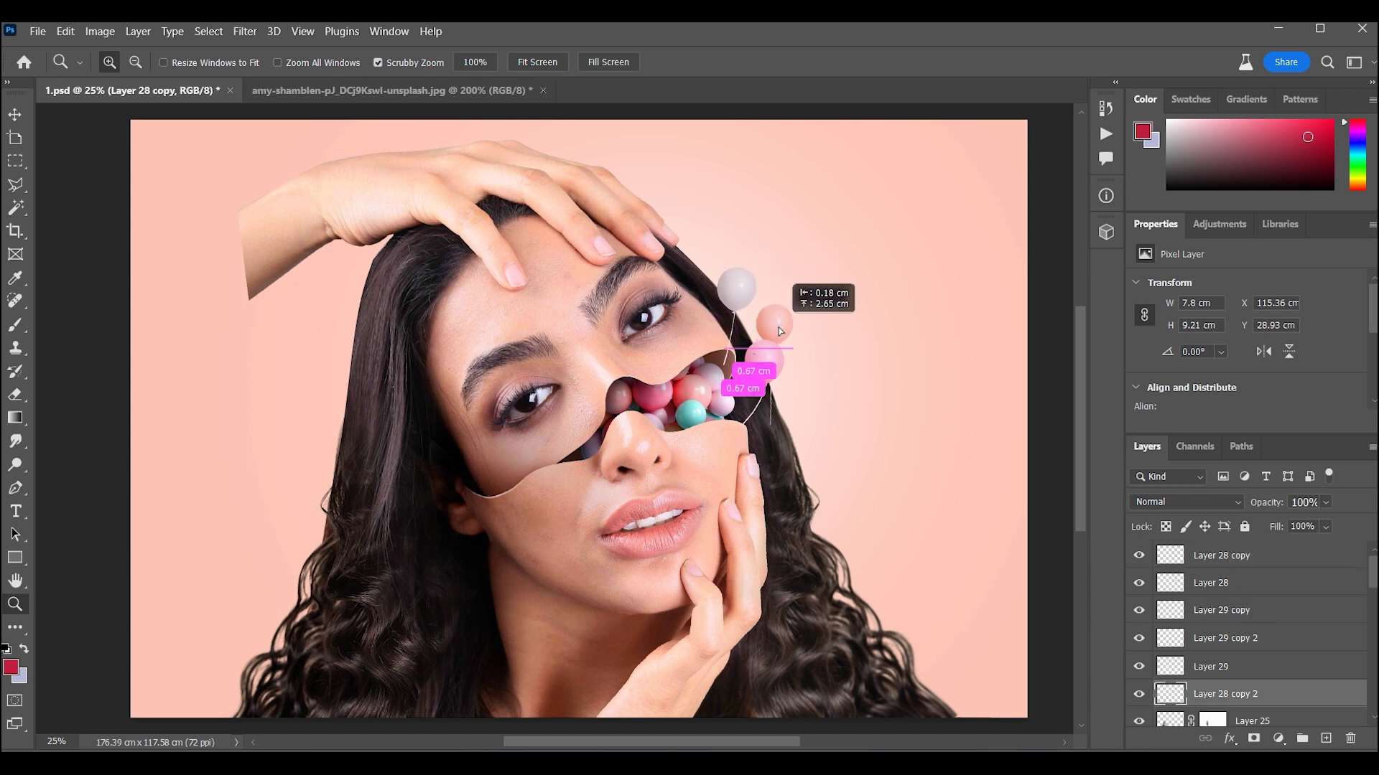
{"action": "left_click_drag", "start_coordinate": [767, 331], "coordinate": [769, 331]}
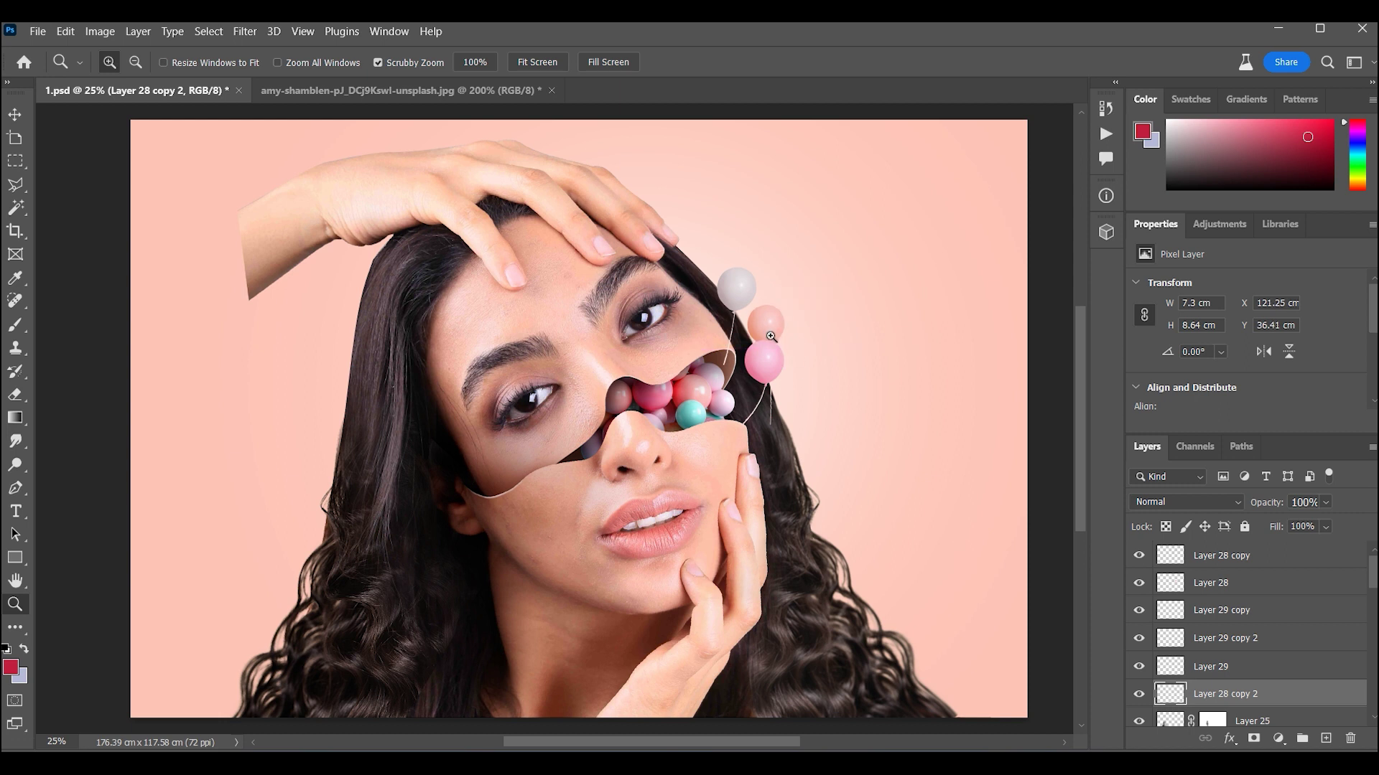
{"action": "left_click", "coordinate": [767, 367]}
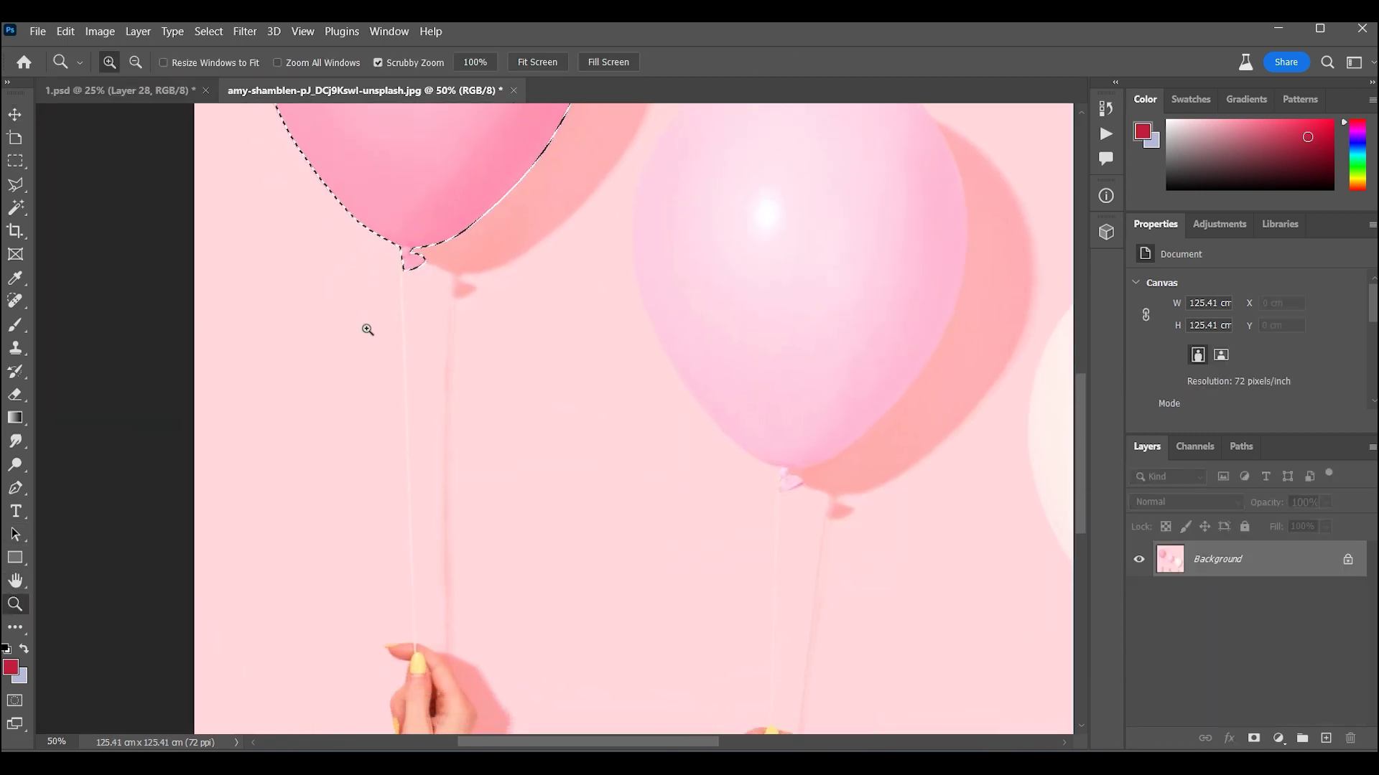
Add the pink balloon's long string to the selection with the Polygonal Lasso
{"action": "left_click", "coordinate": [15, 184]}
{"action": "left_click", "coordinate": [425, 327]}
{"action": "key", "text": "ctrl+plus"}
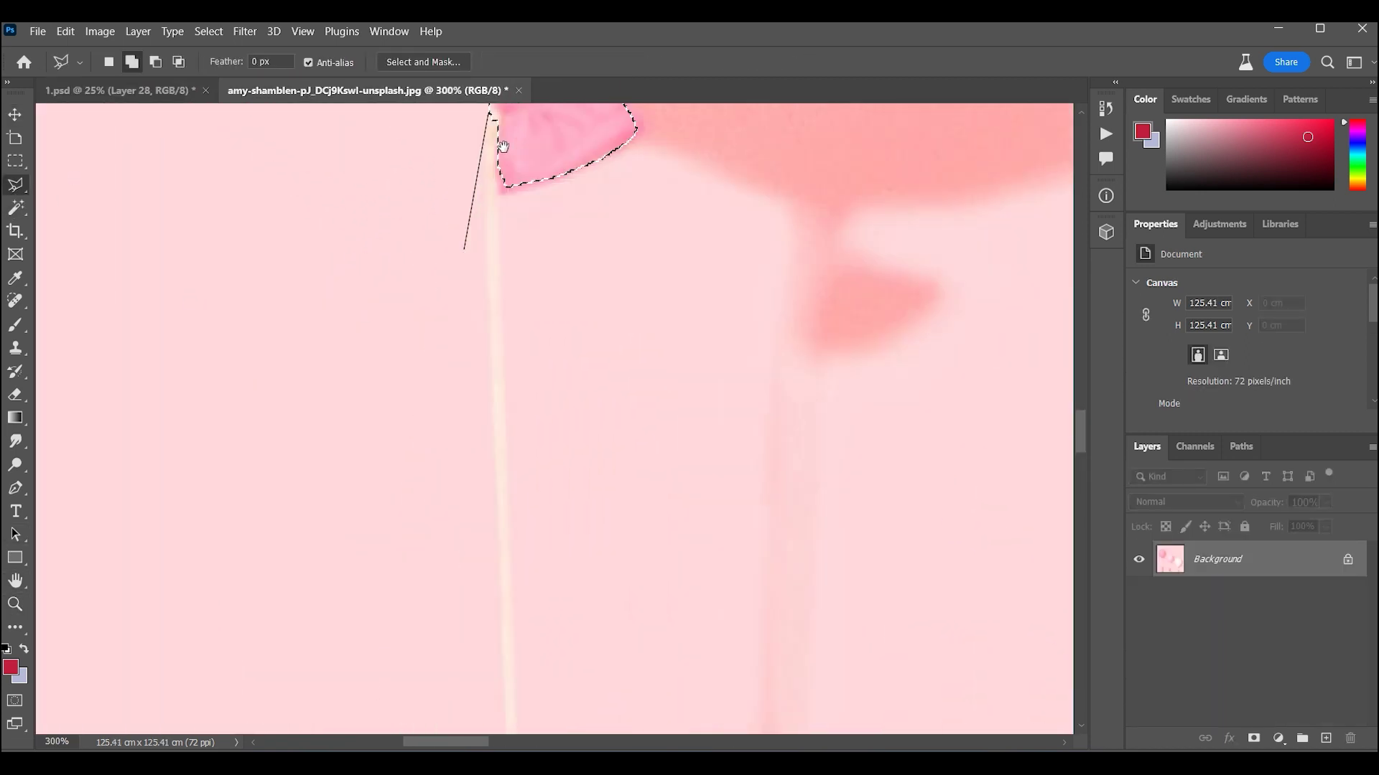
{"action": "left_click_drag", "start_coordinate": [549, 703], "coordinate": [677, 585]}
{"action": "left_click_drag", "start_coordinate": [707, 640], "coordinate": [667, 247]}
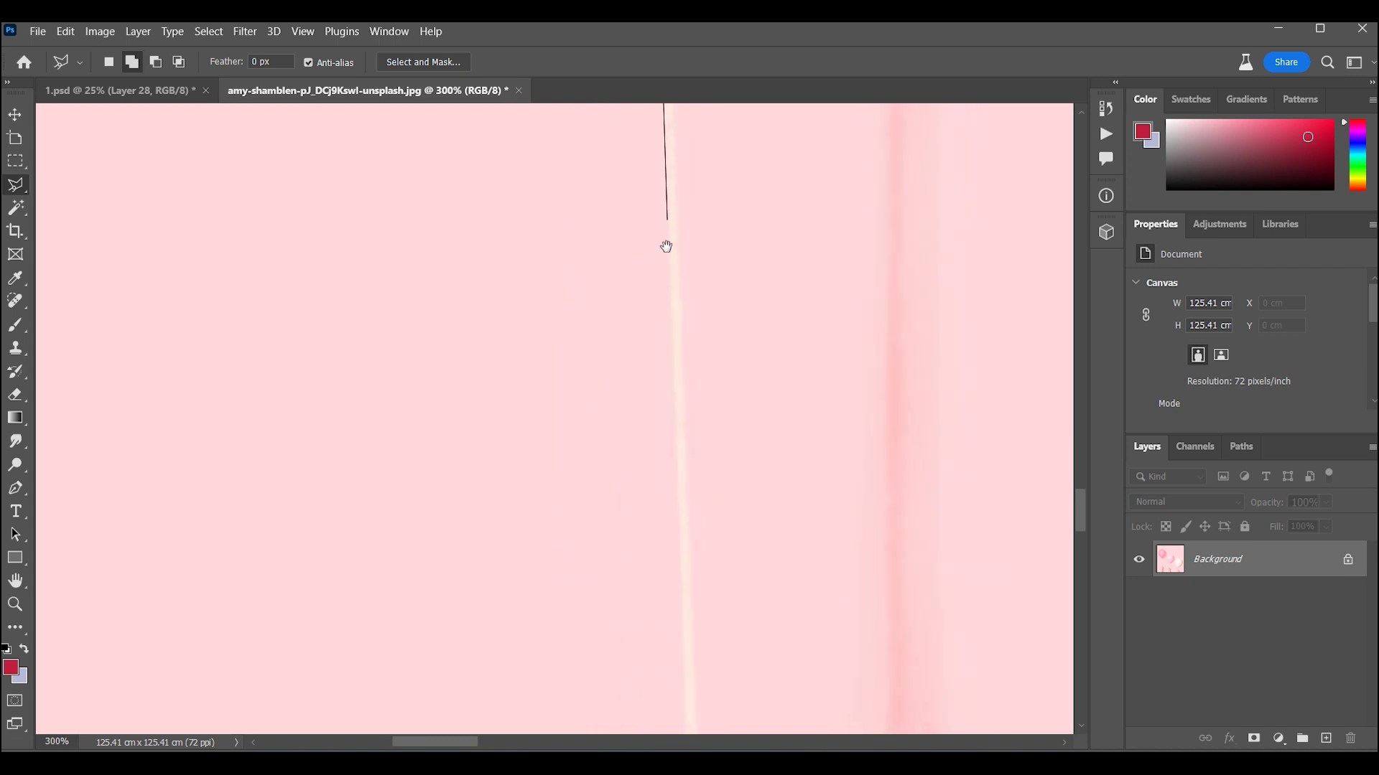
{"action": "left_click_drag", "start_coordinate": [683, 659], "coordinate": [653, 292]}
{"action": "left_click", "coordinate": [630, 273]}
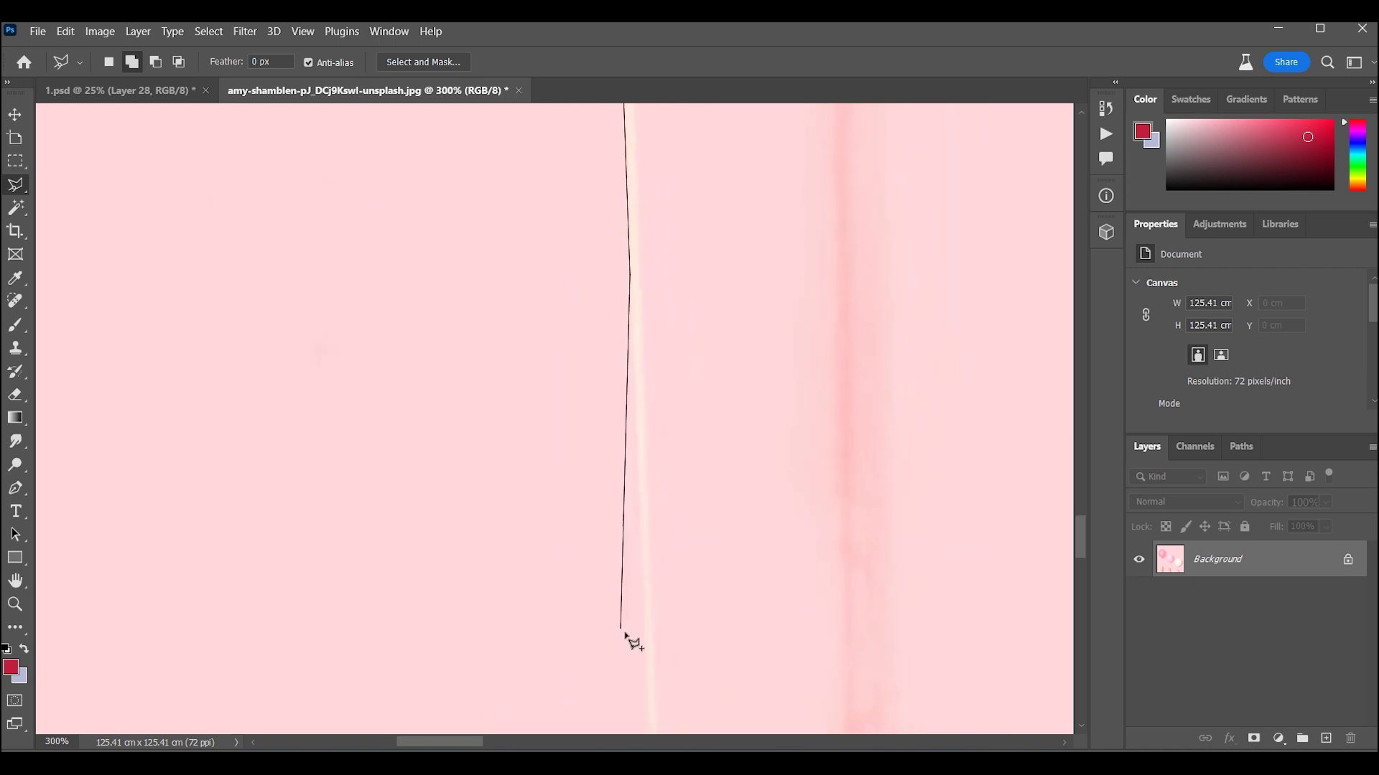
{"action": "scroll", "coordinate": [625, 603], "scroll_direction": "up", "scroll_amount": 3}
{"action": "scroll", "coordinate": [583, 380], "scroll_direction": "up", "scroll_amount": 3}
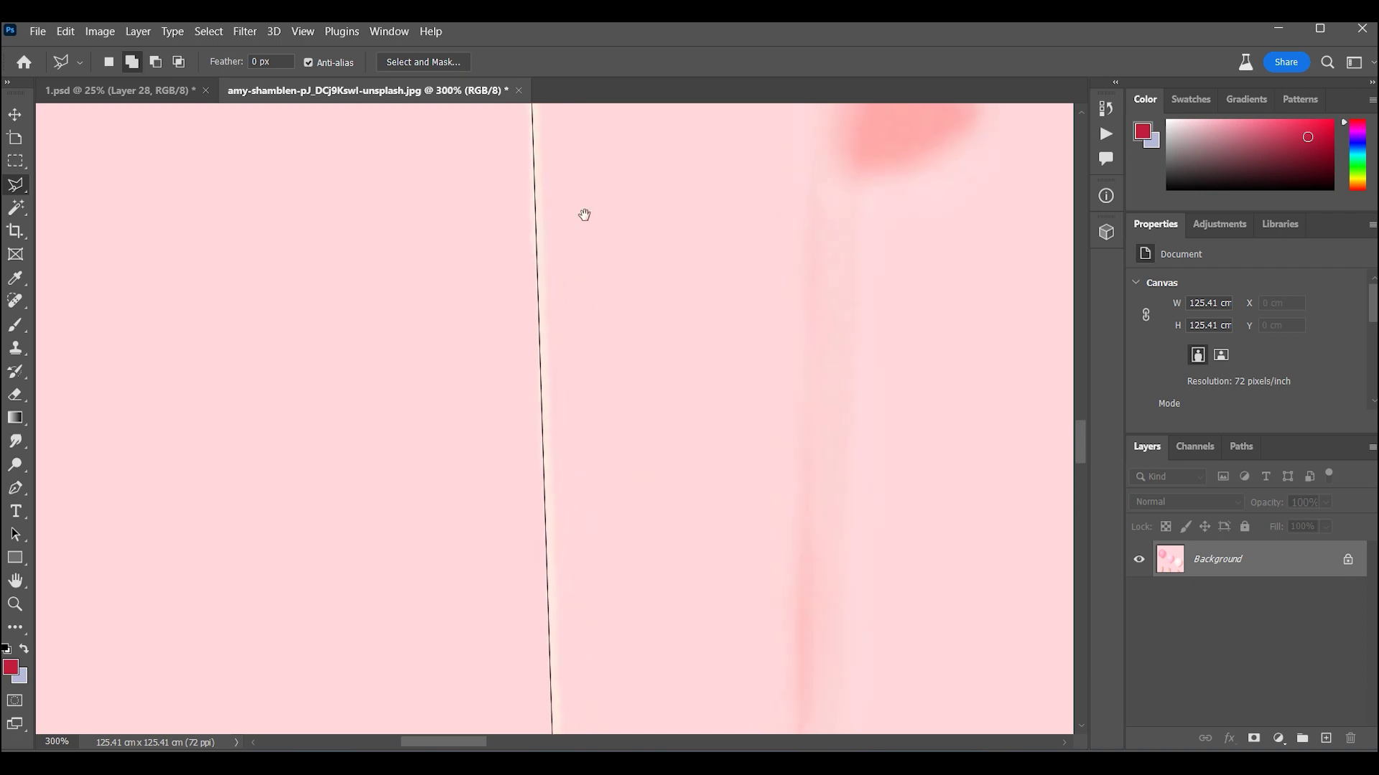
{"action": "scroll", "coordinate": [560, 258], "scroll_direction": "up", "scroll_amount": 3}
{"action": "left_click", "coordinate": [536, 276]}
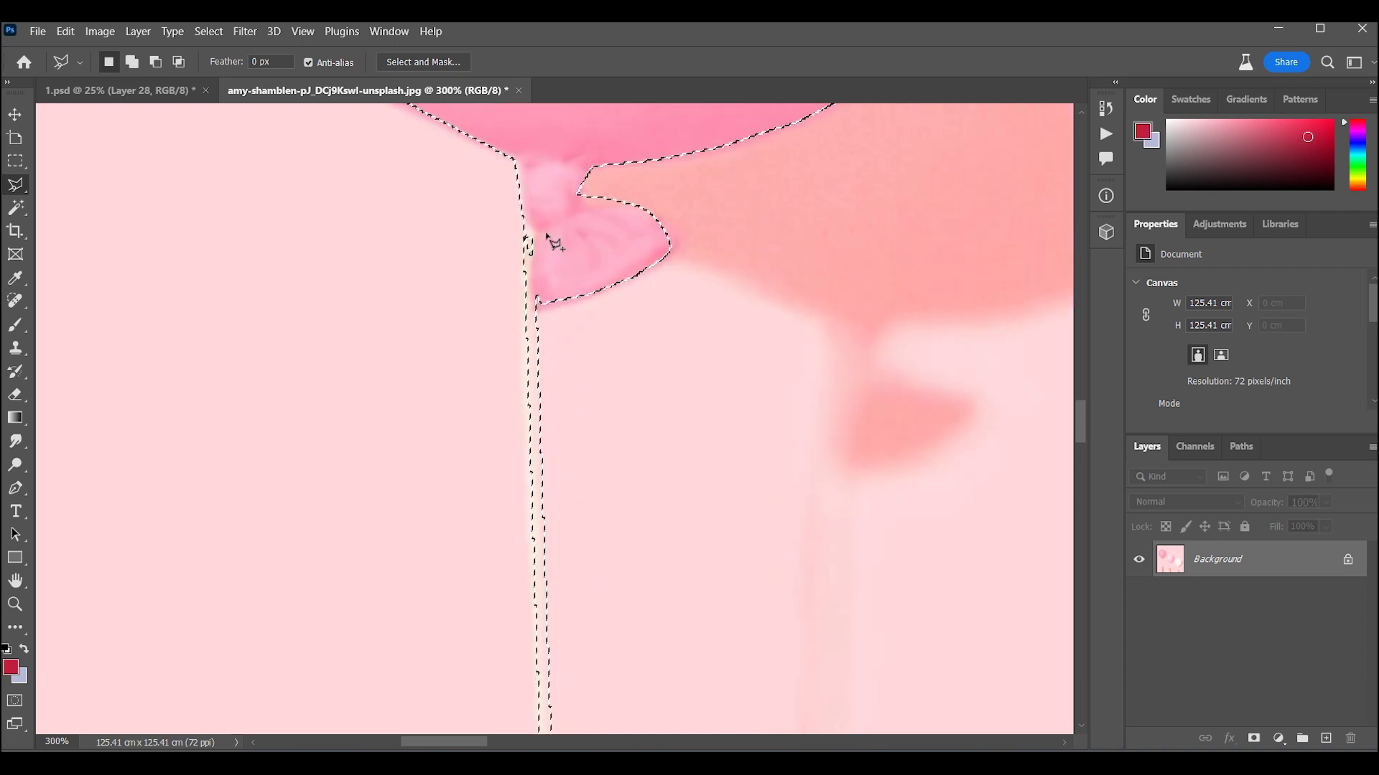
Drag the selected balloon and string into 1.psd as Layer 30
{"action": "left_click", "coordinate": [591, 196]}
{"action": "left_click", "coordinate": [704, 314]}
{"action": "left_click_drag", "start_coordinate": [603, 245], "coordinate": [851, 375]}
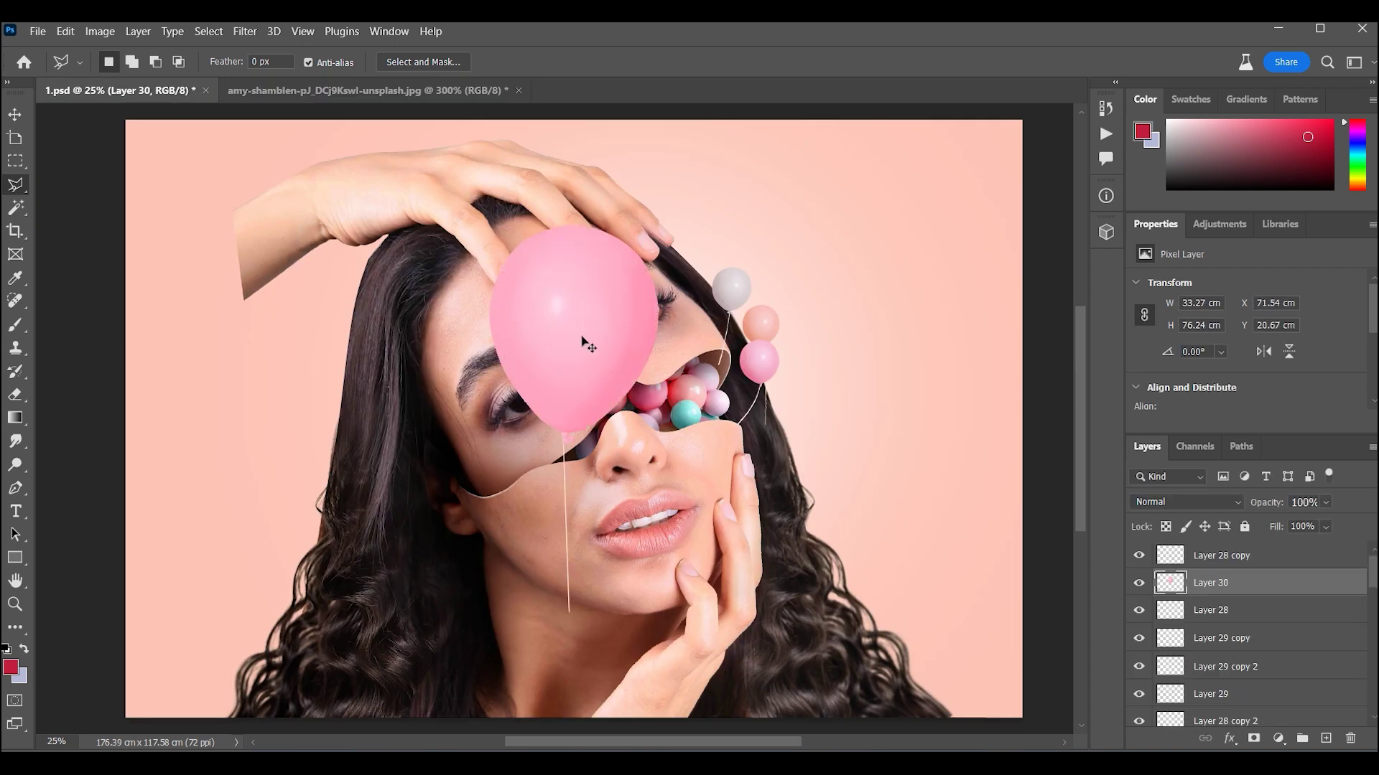
Move the new pink balloon to the right, flip it horizontally and enlarge it
{"action": "left_click_drag", "start_coordinate": [585, 344], "coordinate": [877, 283]}
{"action": "key", "text": "ctrl+t"}
{"action": "right_click", "coordinate": [881, 312]}
{"action": "left_click", "coordinate": [934, 662]}
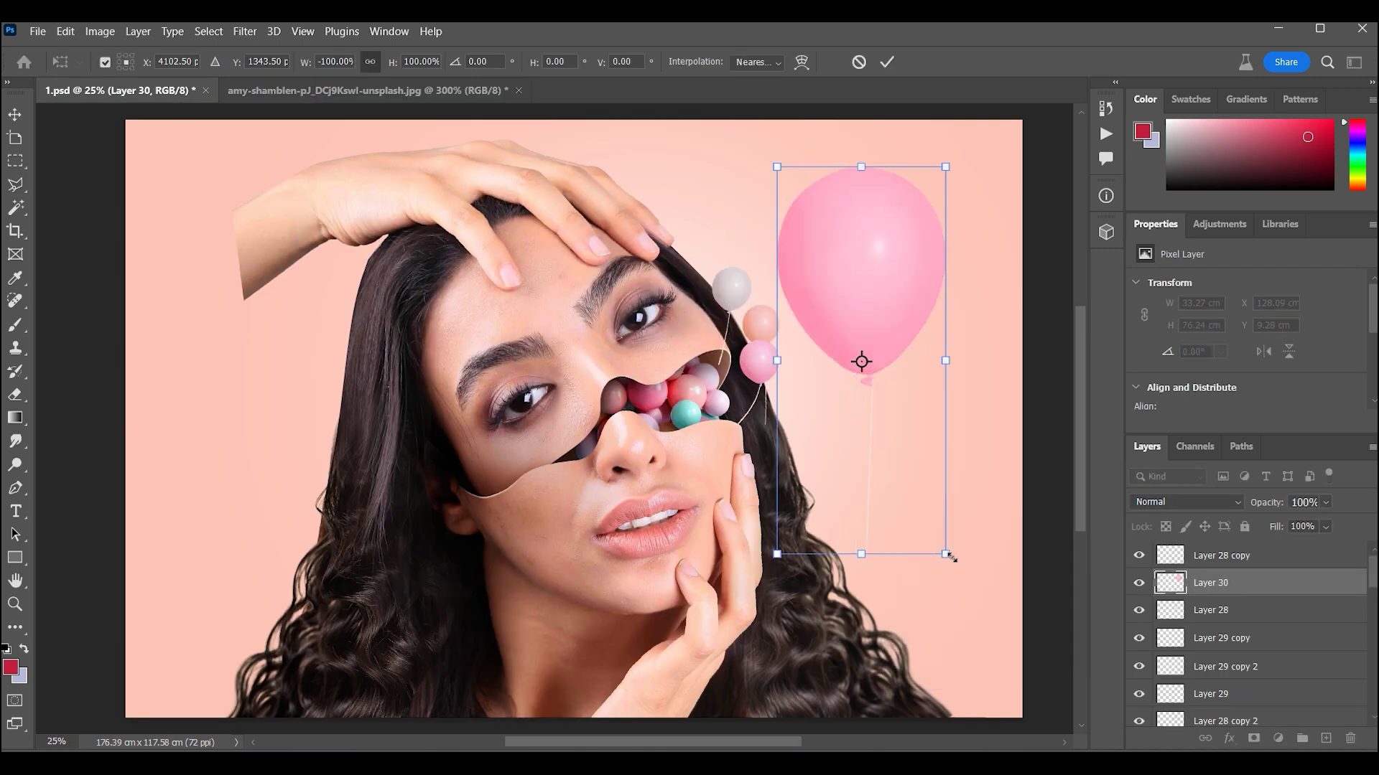
{"action": "left_click_drag", "start_coordinate": [950, 557], "coordinate": [794, 615]}
{"action": "key", "text": "Return"}
Reposition and resize the big balloon beside the face with Free Transform
{"action": "key", "text": "l"}
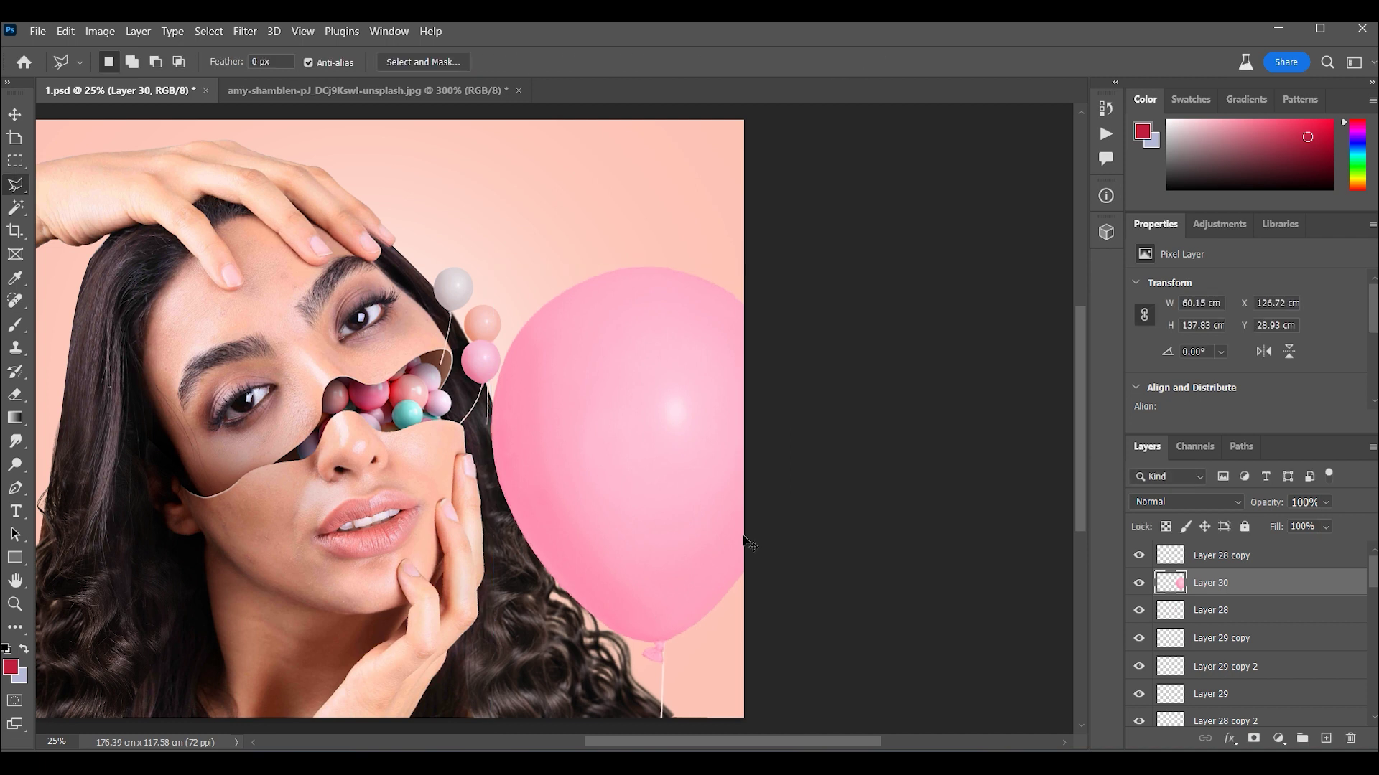
{"action": "key", "text": "z"}
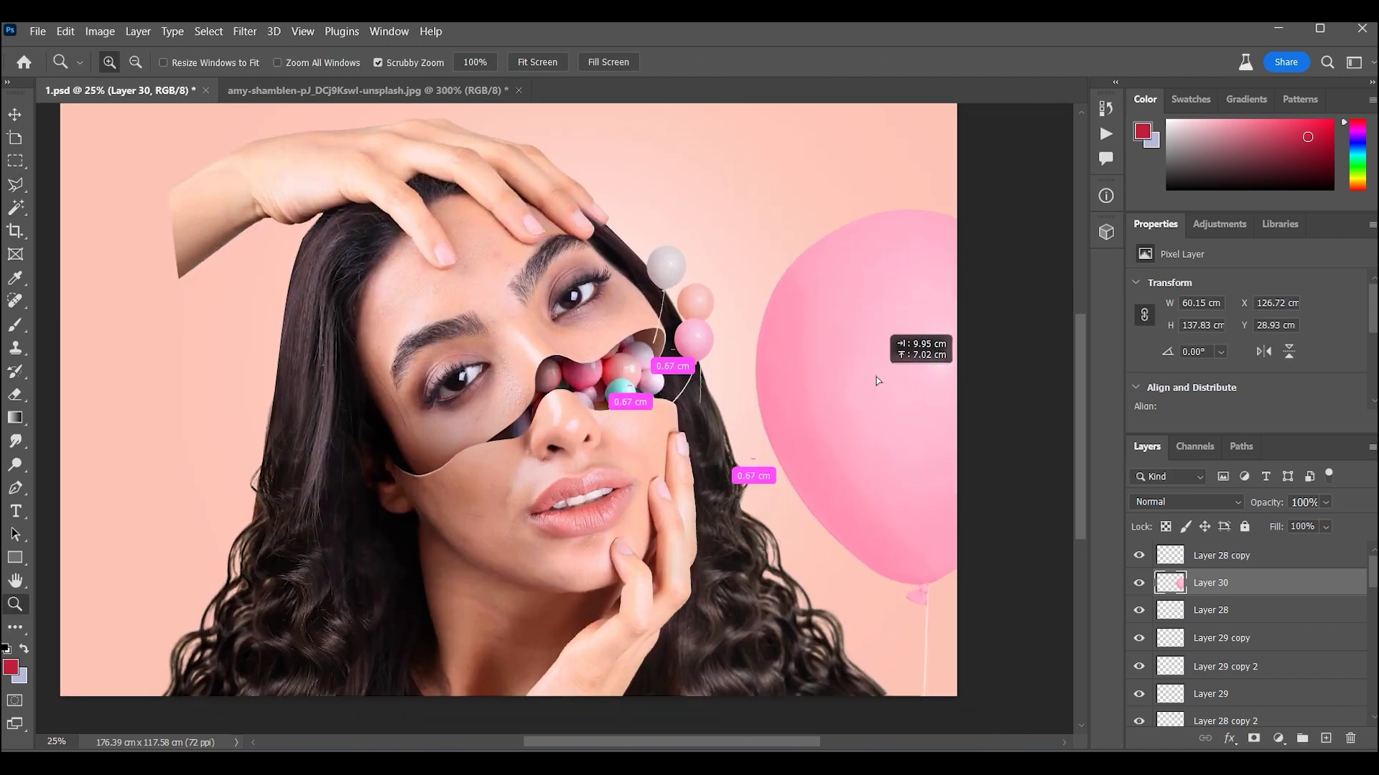
{"action": "left_click_drag", "start_coordinate": [878, 381], "coordinate": [871, 321]}
{"action": "key", "text": "ctrl+t"}
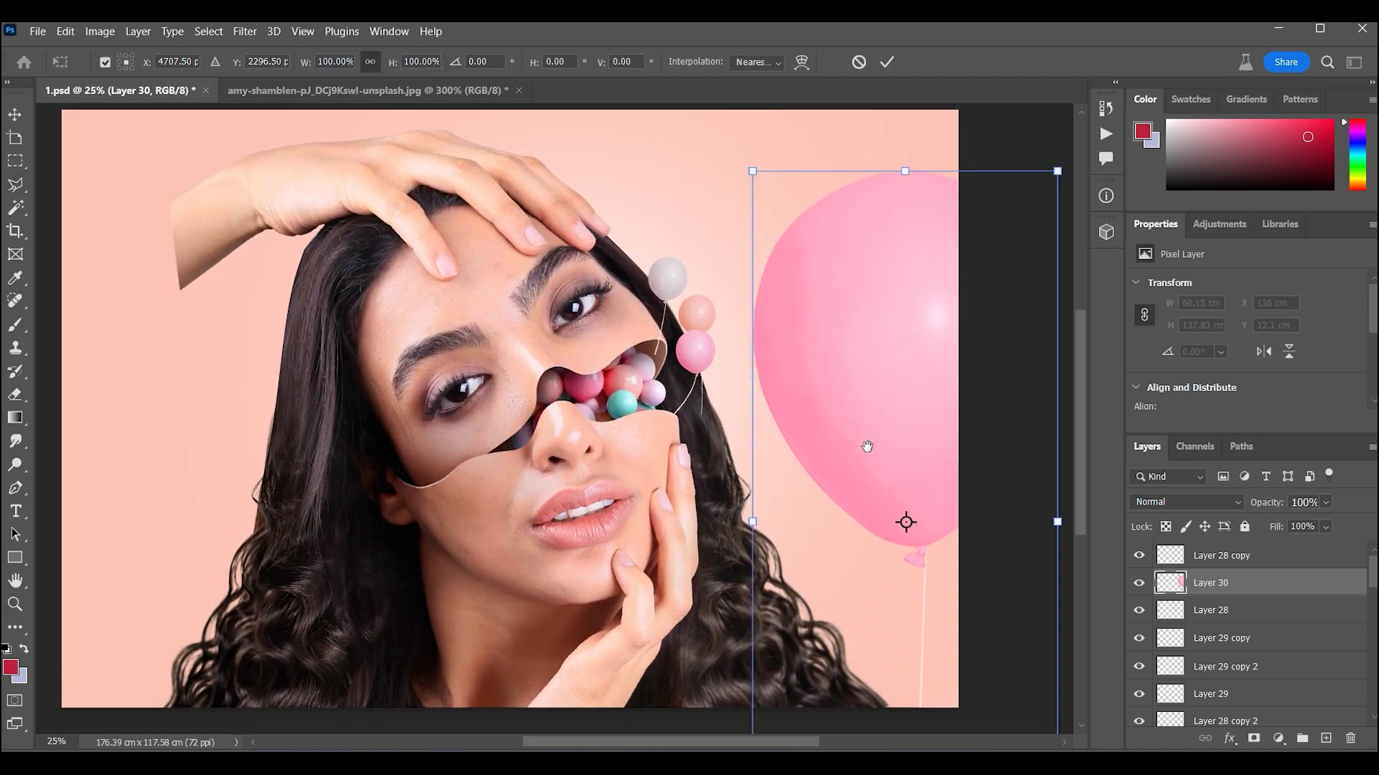
{"action": "left_click_drag", "start_coordinate": [753, 171], "coordinate": [707, 123]}
{"action": "mouse_move", "coordinate": [786, 241]}
{"action": "left_mouse_down"}
{"action": "mouse_move", "coordinate": [788, 294]}
{"action": "mouse_move", "coordinate": [807, 299]}
{"action": "left_mouse_up"}
{"action": "left_click_drag", "start_coordinate": [723, 185], "coordinate": [747, 215]}
{"action": "mouse_move", "coordinate": [801, 297]}
{"action": "left_mouse_down"}
{"action": "mouse_move", "coordinate": [789, 262]}
{"action": "mouse_move", "coordinate": [812, 321]}
{"action": "left_mouse_up"}
{"action": "key", "text": "Return"}
{"action": "key", "text": "z"}
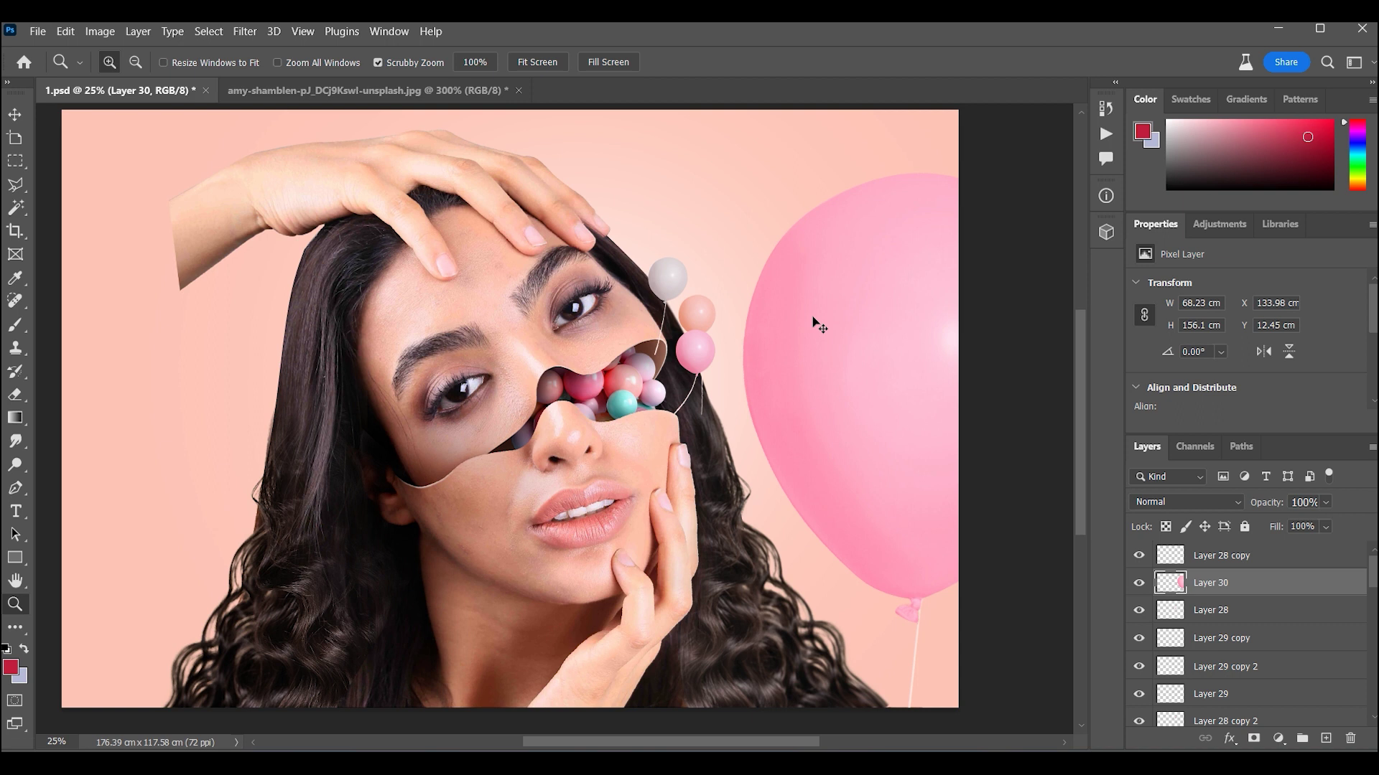
Copy the balloon to the left edge, add a tilted ~40% copy at top, sent backward
{"action": "mouse_move", "coordinate": [739, 252]}
{"action": "left_mouse_down"}
{"action": "mouse_move", "coordinate": [65, 199]}
{"action": "mouse_move", "coordinate": [336, 219]}
{"action": "mouse_move", "coordinate": [320, 222]}
{"action": "left_mouse_up"}
{"action": "key", "text": "ctrl+minus"}
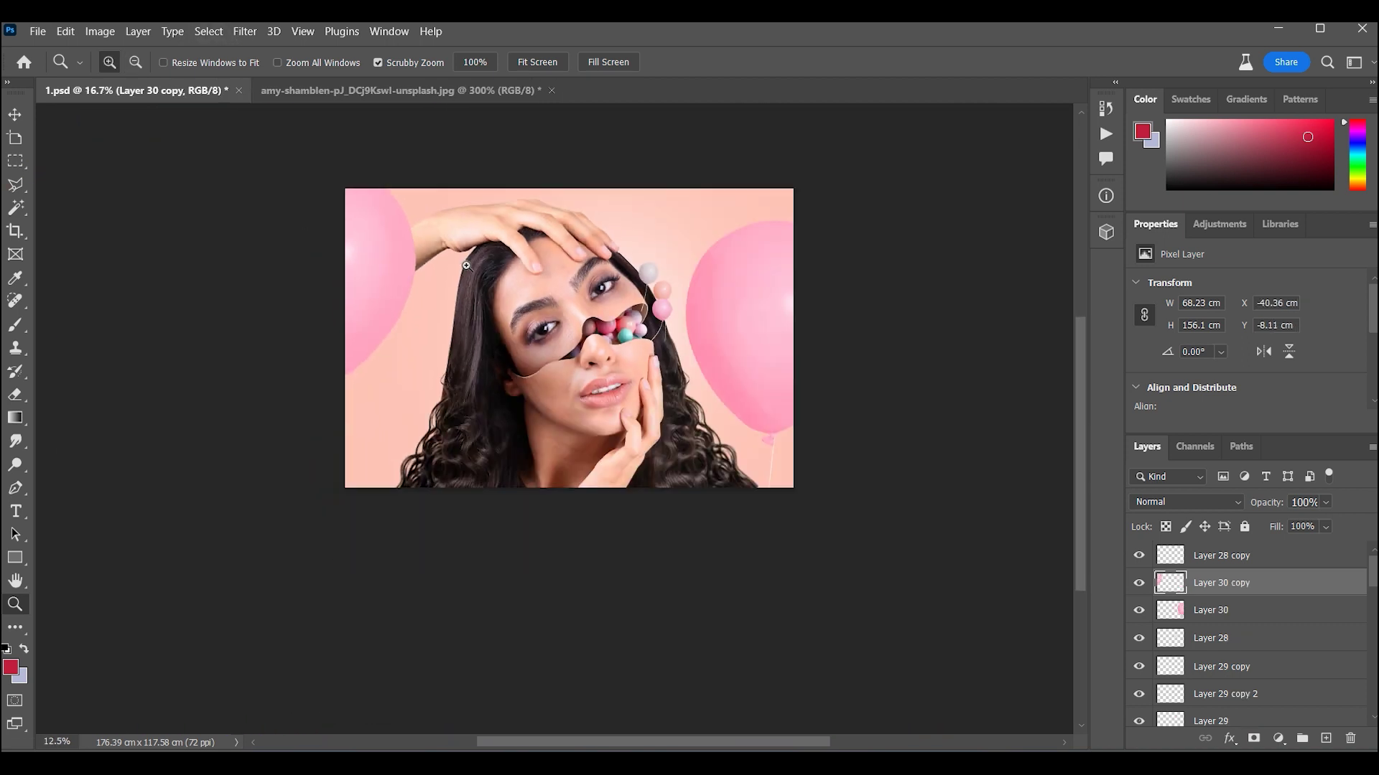
{"action": "left_click_drag", "start_coordinate": [535, 287], "coordinate": [868, 233]}
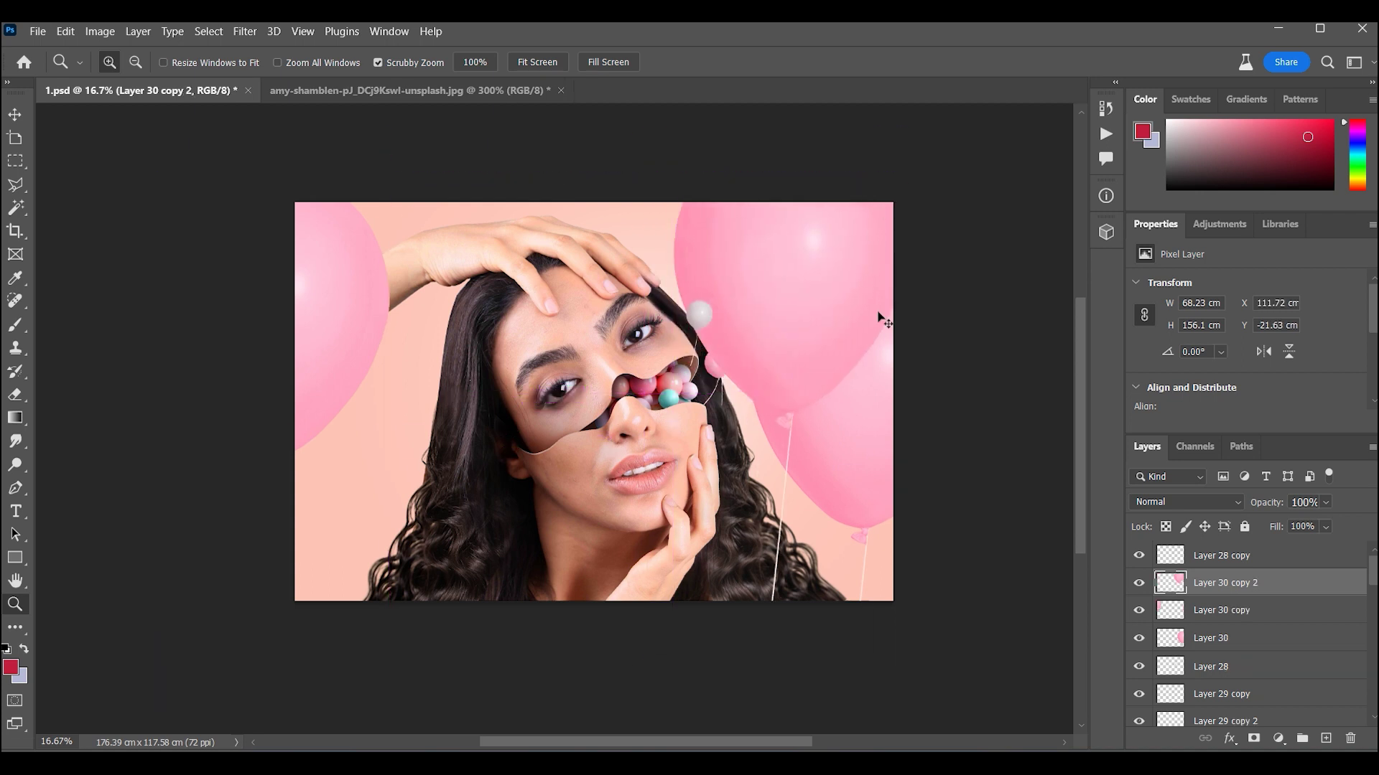
{"action": "key", "text": "ctrl+t"}
{"action": "left_click_drag", "start_coordinate": [905, 653], "coordinate": [812, 431]}
{"action": "mouse_move", "coordinate": [811, 402]}
{"action": "left_mouse_down"}
{"action": "mouse_move", "coordinate": [746, 341]}
{"action": "mouse_move", "coordinate": [766, 300]}
{"action": "left_mouse_up"}
{"action": "mouse_move", "coordinate": [822, 231]}
{"action": "left_mouse_down"}
{"action": "mouse_move", "coordinate": [826, 251]}
{"action": "mouse_move", "coordinate": [819, 231]}
{"action": "left_mouse_up"}
{"action": "key", "text": "Return"}
{"action": "key", "text": "z"}
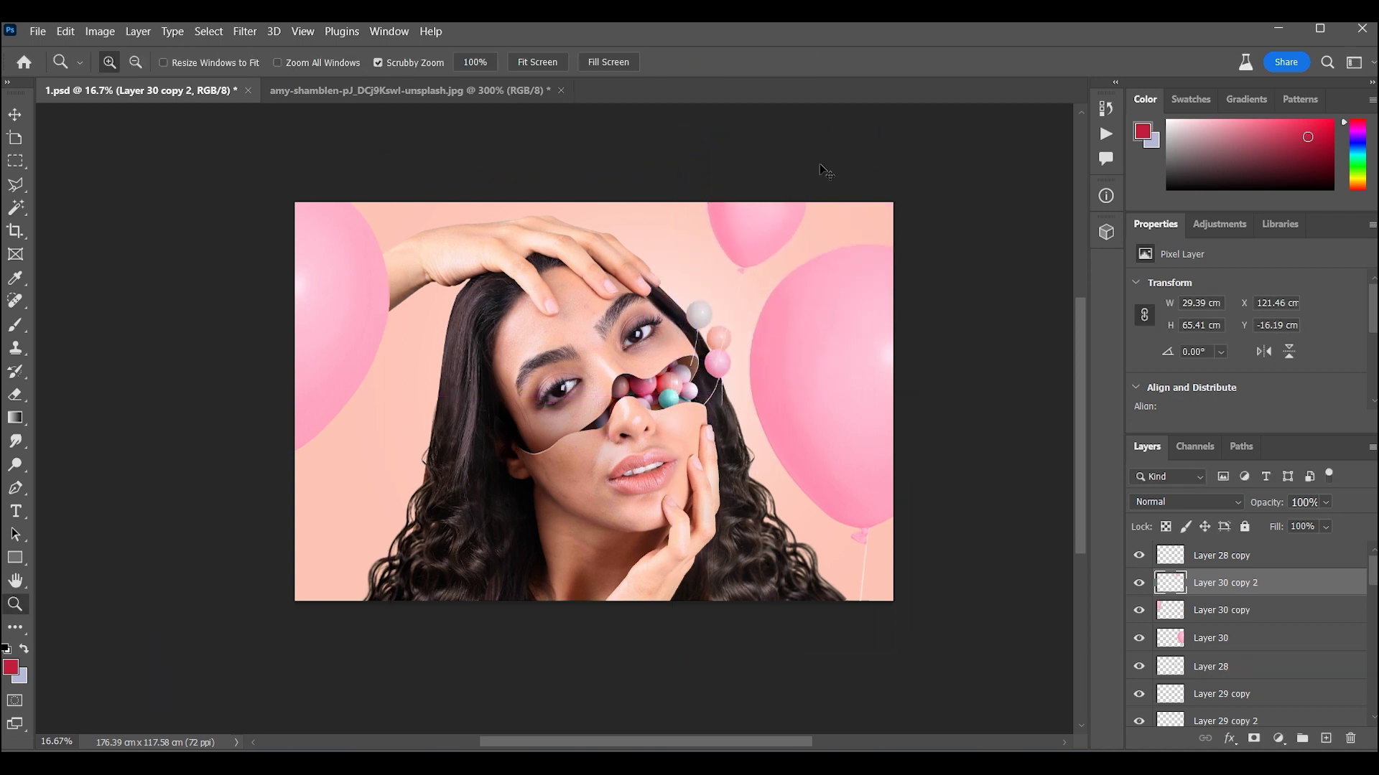
{"action": "key", "text": "ctrl+shift+bracketleft"}
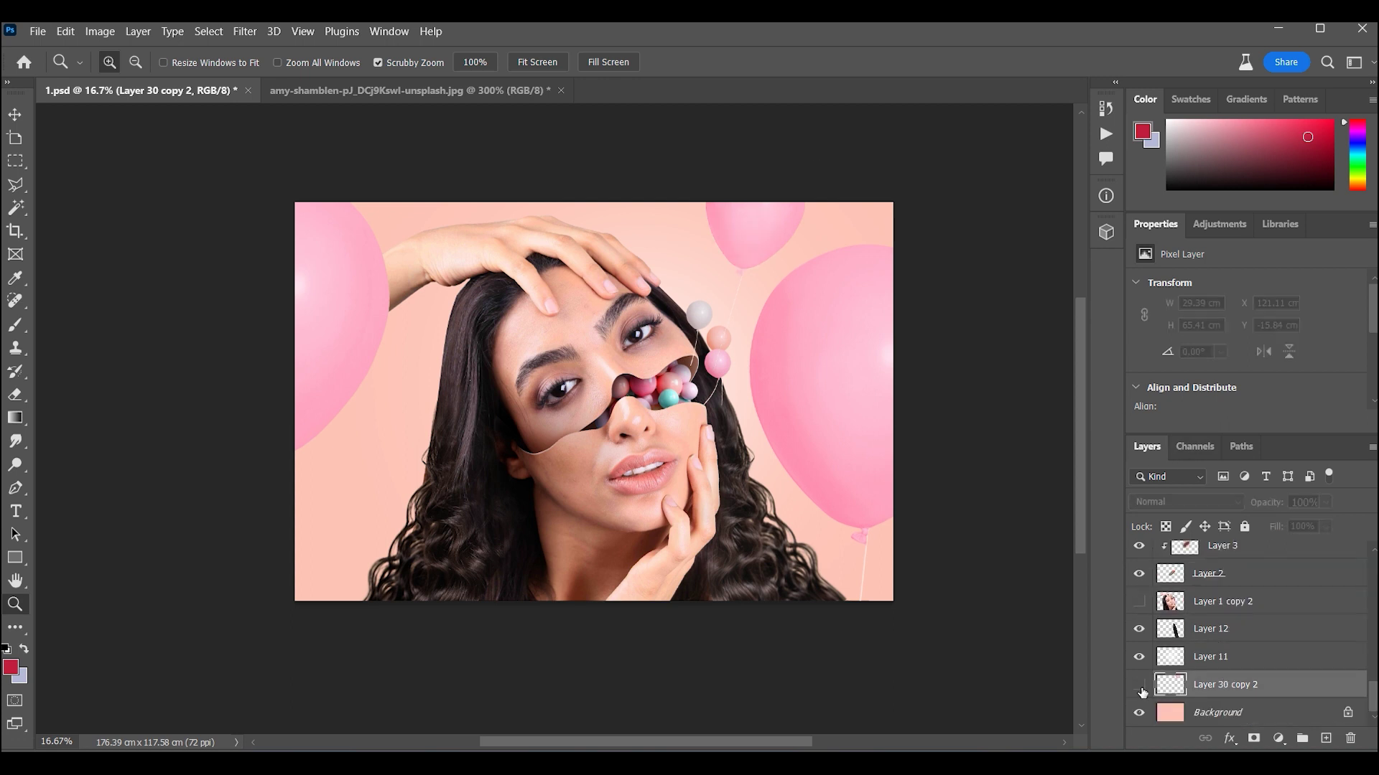
Place the small balloon above Layer 11, colorize it grey and apply Levels
{"action": "left_click", "coordinate": [1139, 684]}
{"action": "key", "text": "ctrl+bracketright"}
{"action": "key", "text": "ctrl+u"}
{"action": "left_click", "coordinate": [1291, 336]}
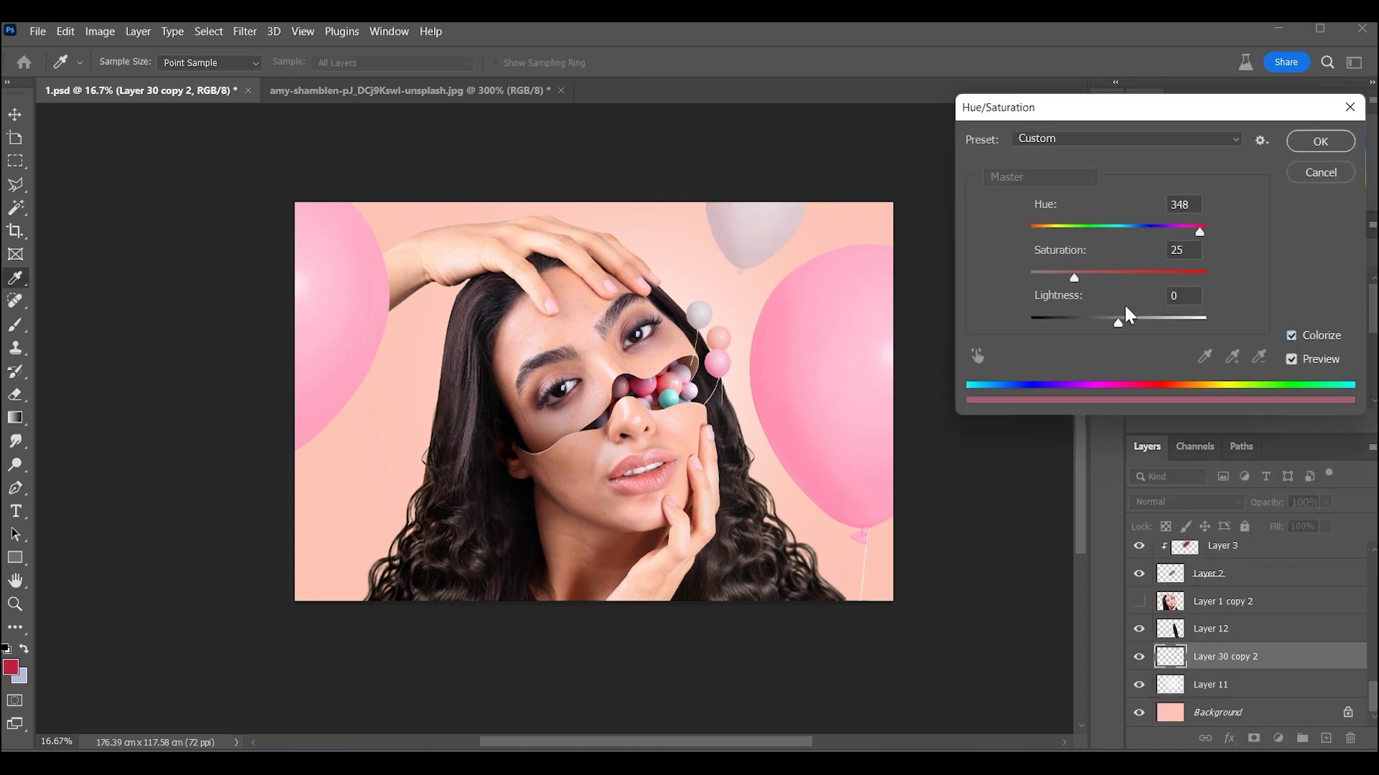
{"action": "key", "text": "Return"}
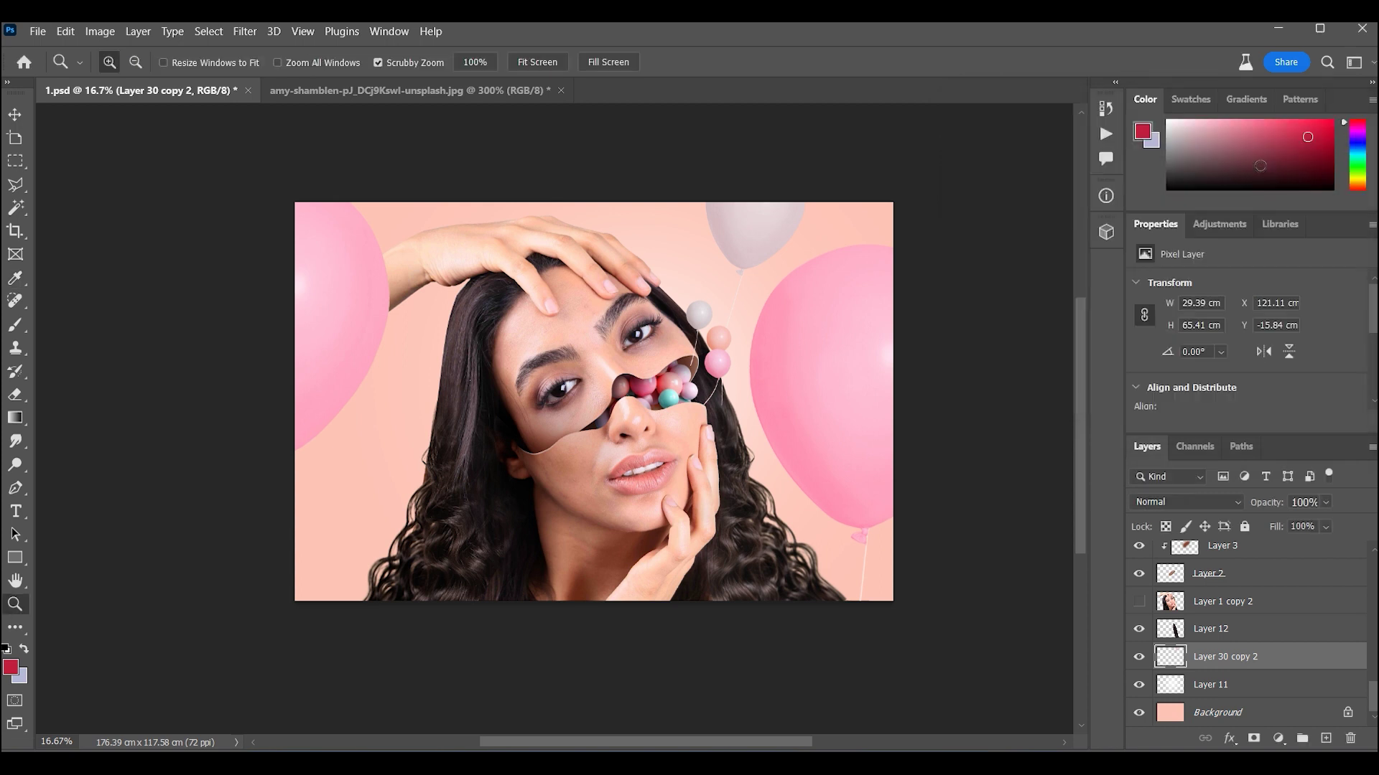
{"action": "key", "text": "ctrl+l"}
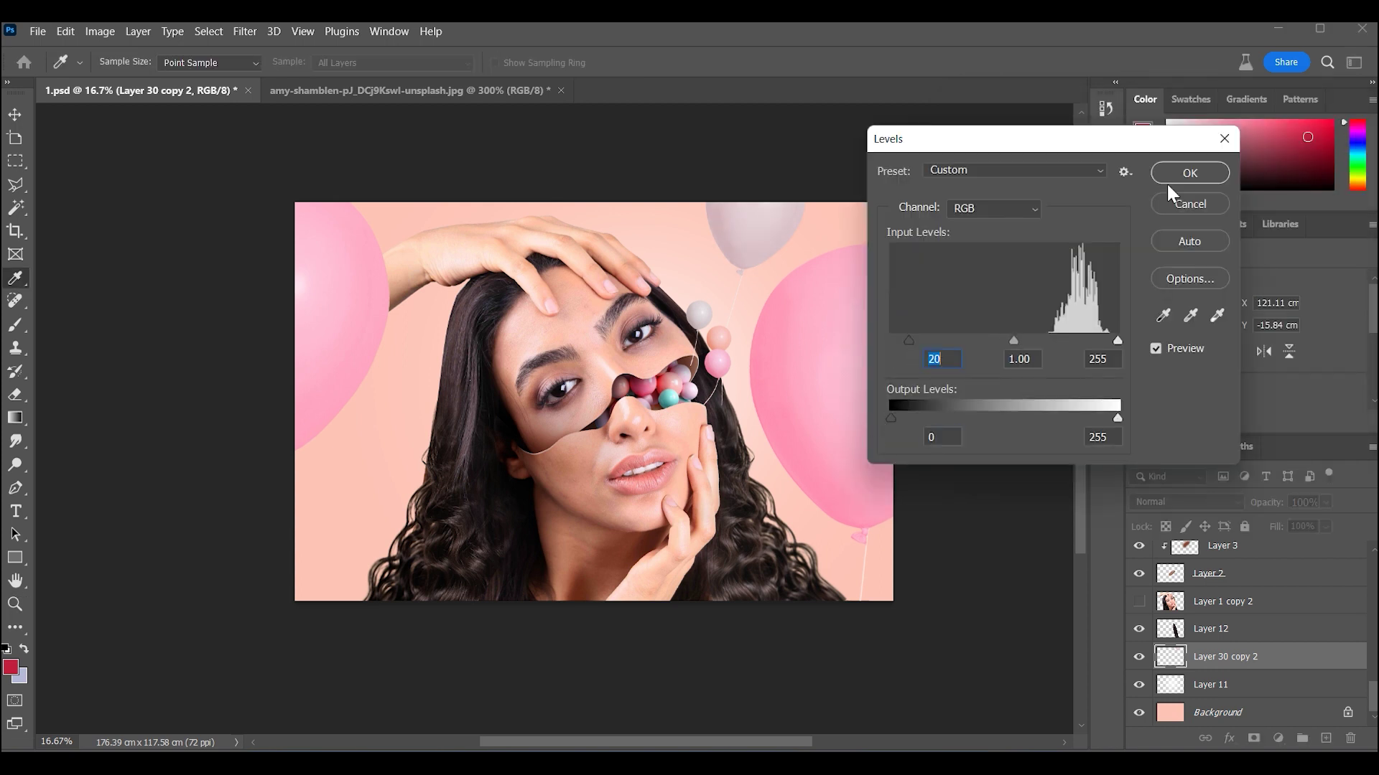
{"action": "key", "text": "Return"}
{"action": "key", "text": "z"}
Box Blur the small balloon and add a copy enlarged to about 155%
{"action": "left_click", "coordinate": [244, 31]}
{"action": "left_click", "coordinate": [502, 307]}
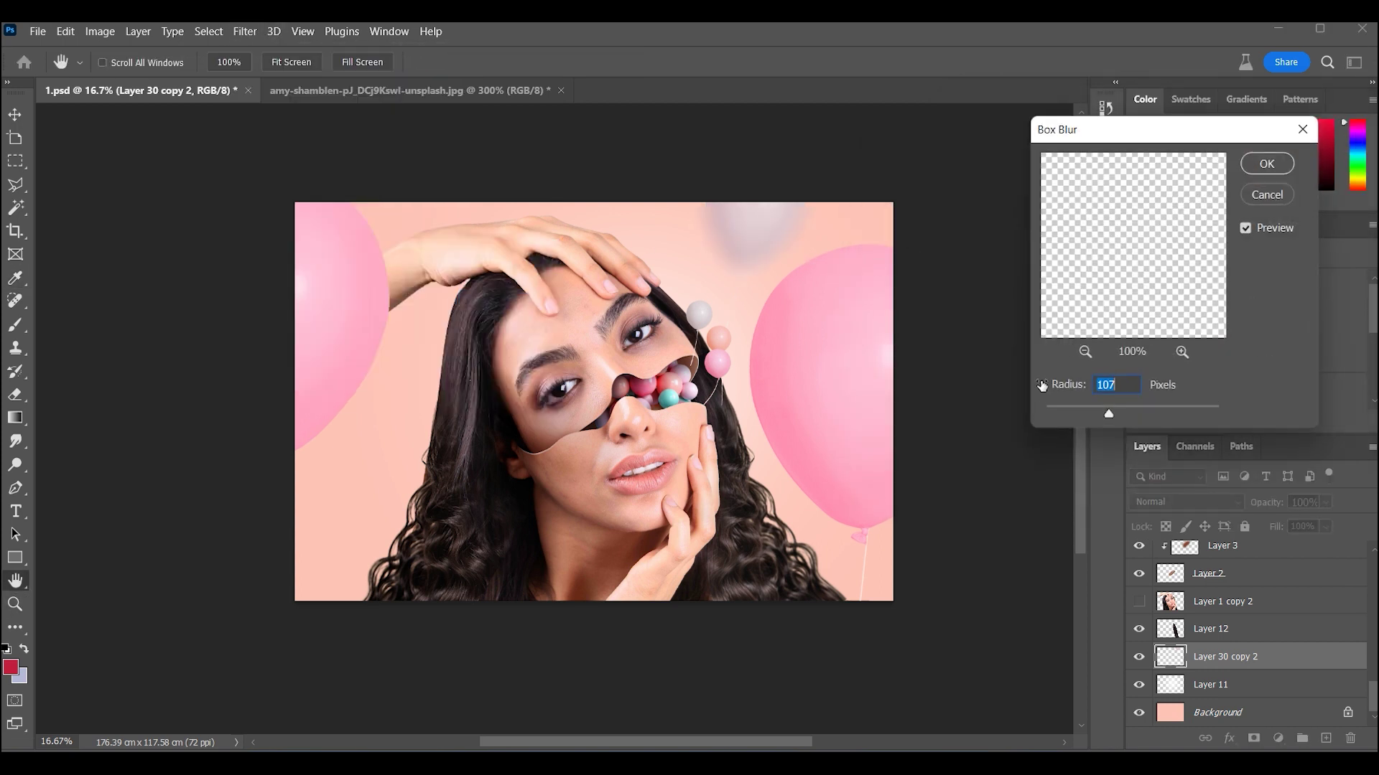
{"action": "left_click", "coordinate": [1267, 163]}
{"action": "key", "text": "ctrl+j"}
{"action": "key", "text": "ctrl+t"}
{"action": "mouse_move", "coordinate": [616, 200]}
{"action": "left_mouse_down"}
{"action": "mouse_move", "coordinate": [691, 159]}
{"action": "mouse_move", "coordinate": [721, 167]}
{"action": "left_mouse_up"}
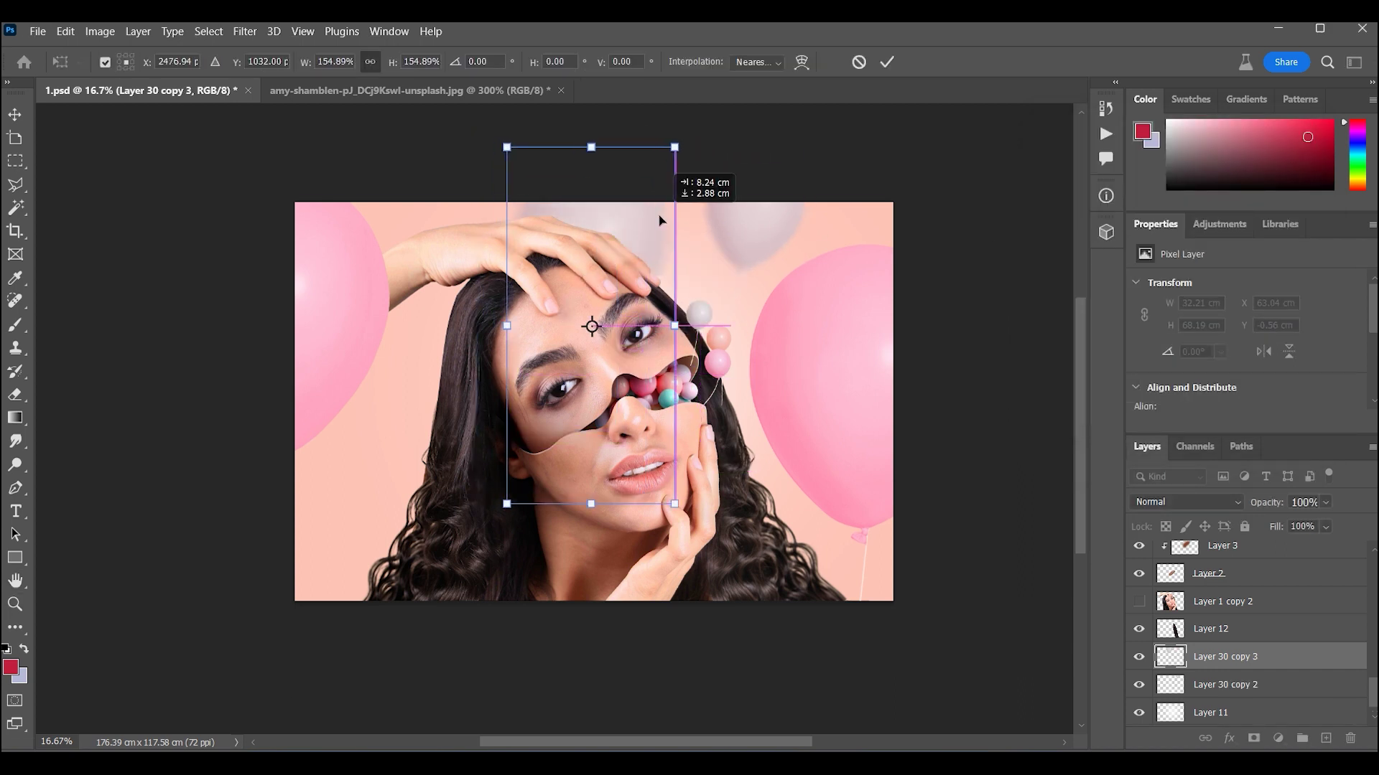
{"action": "key", "text": "Return"}
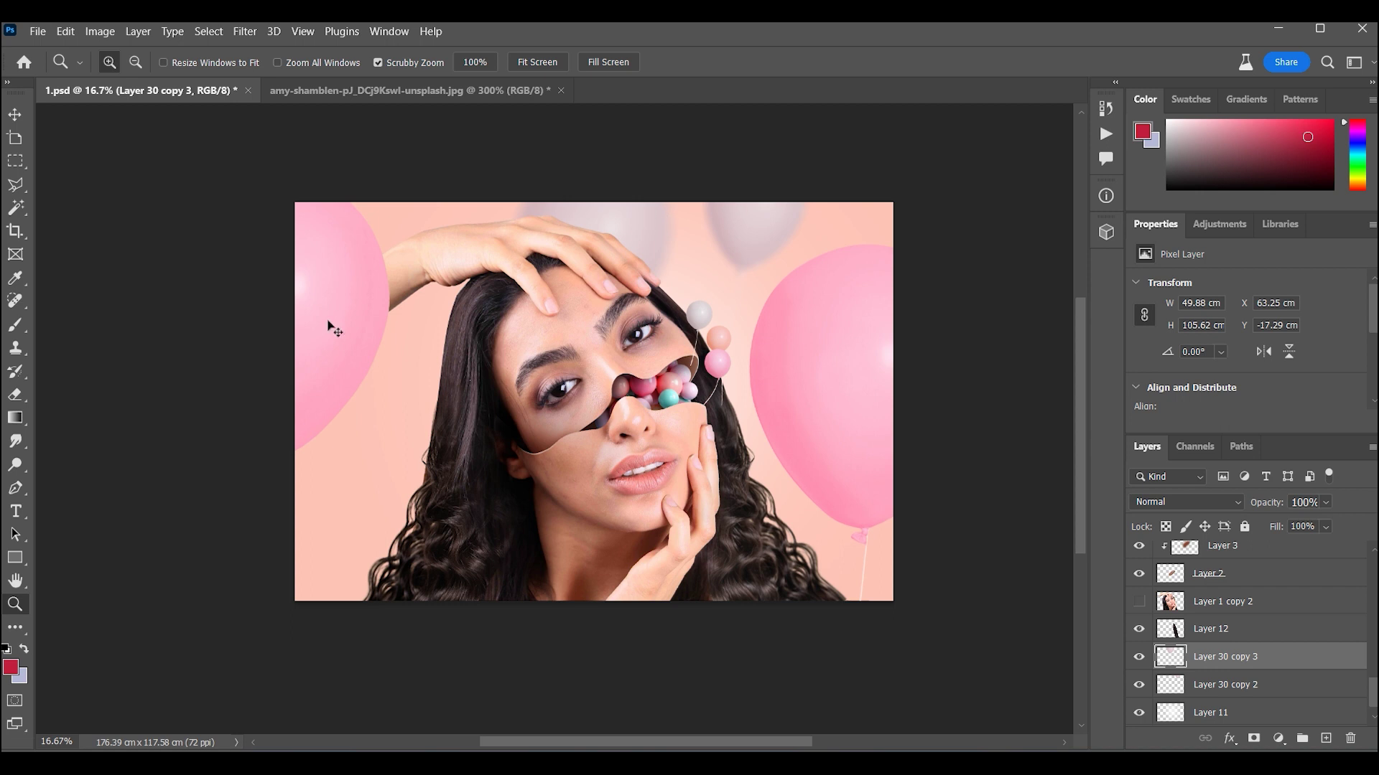
Desaturate the left balloon to -76, darken it slightly and apply a radius 170 Box Blur
{"action": "key", "text": "ctrl+u"}
{"action": "left_click_drag", "start_coordinate": [1084, 231], "coordinate": [1090, 232]}
{"action": "left_click_drag", "start_coordinate": [1118, 278], "coordinate": [1053, 280]}
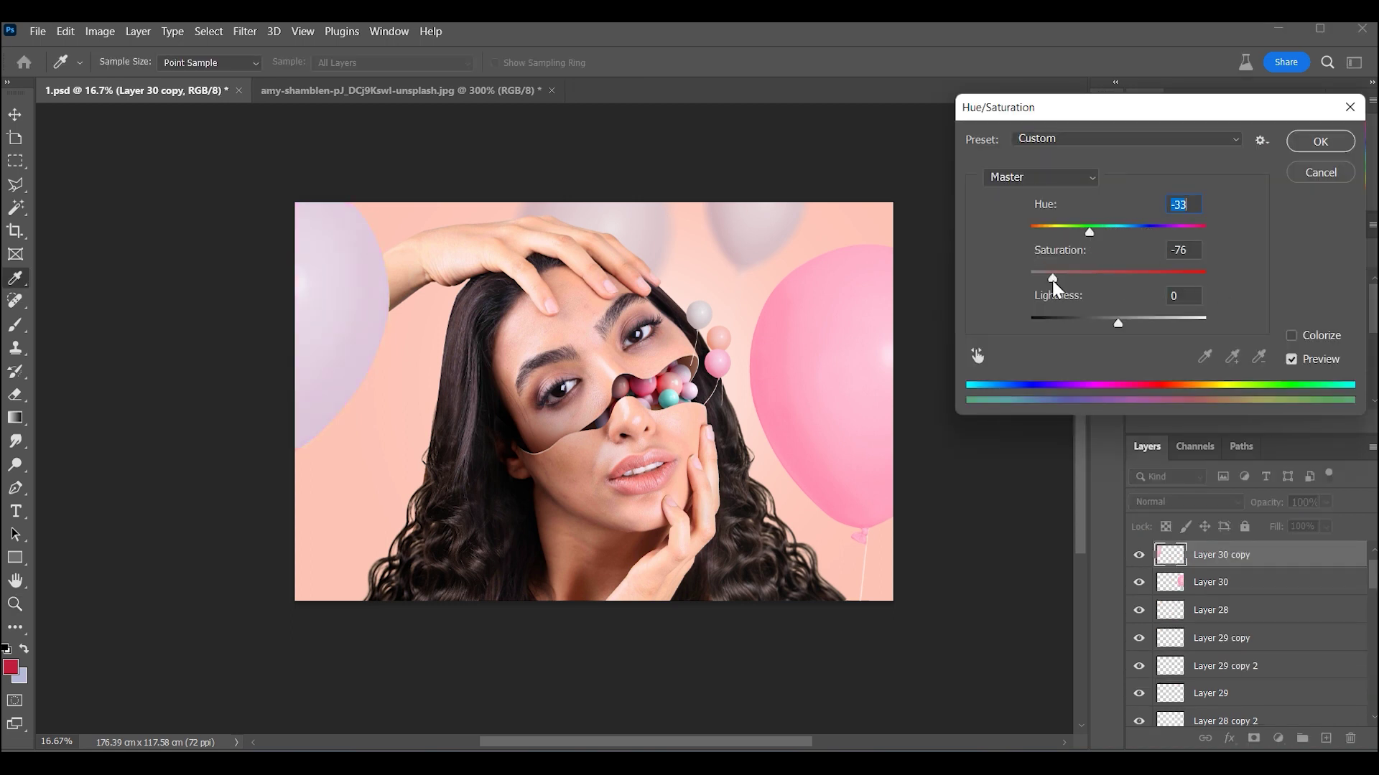
{"action": "left_click_drag", "start_coordinate": [1115, 322], "coordinate": [1108, 323]}
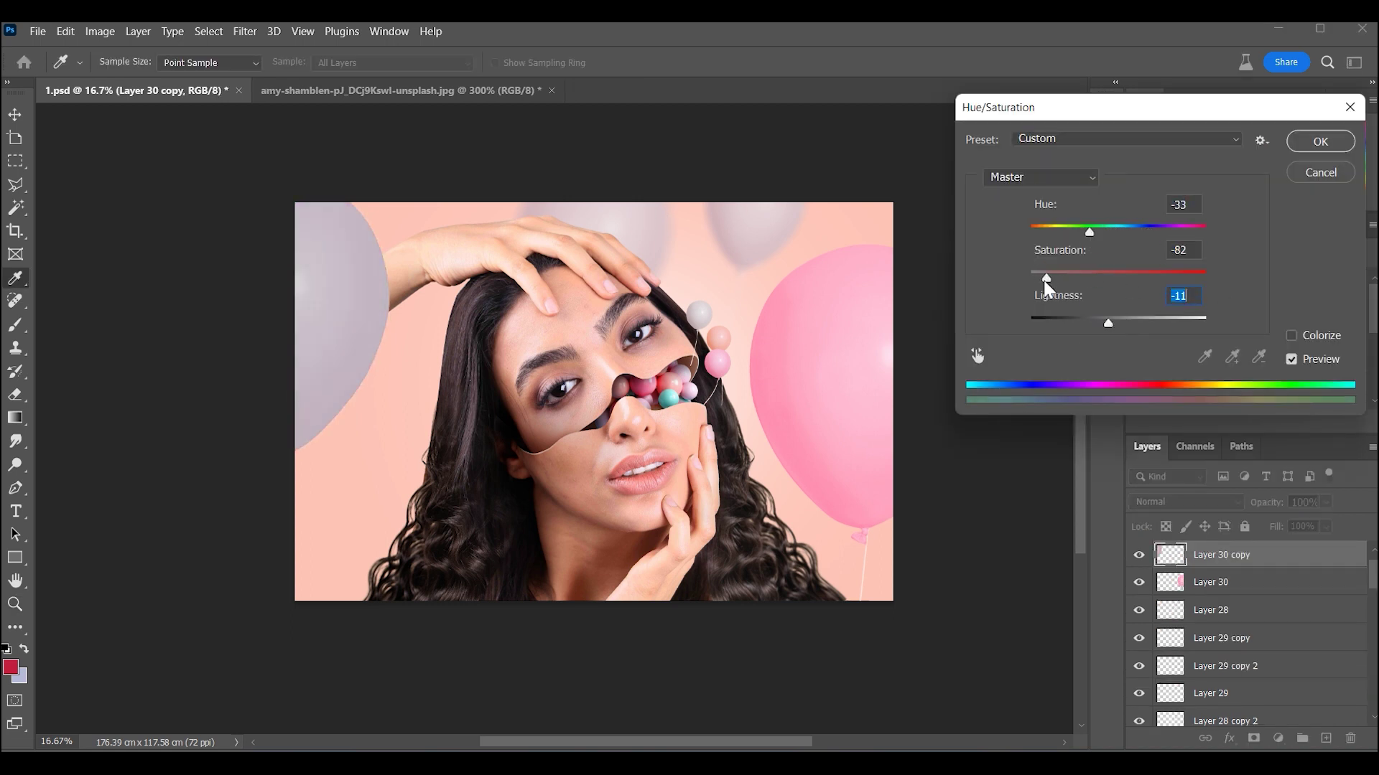
{"action": "left_click", "coordinate": [1319, 140]}
{"action": "left_click", "coordinate": [245, 31]}
{"action": "left_click", "coordinate": [503, 296]}
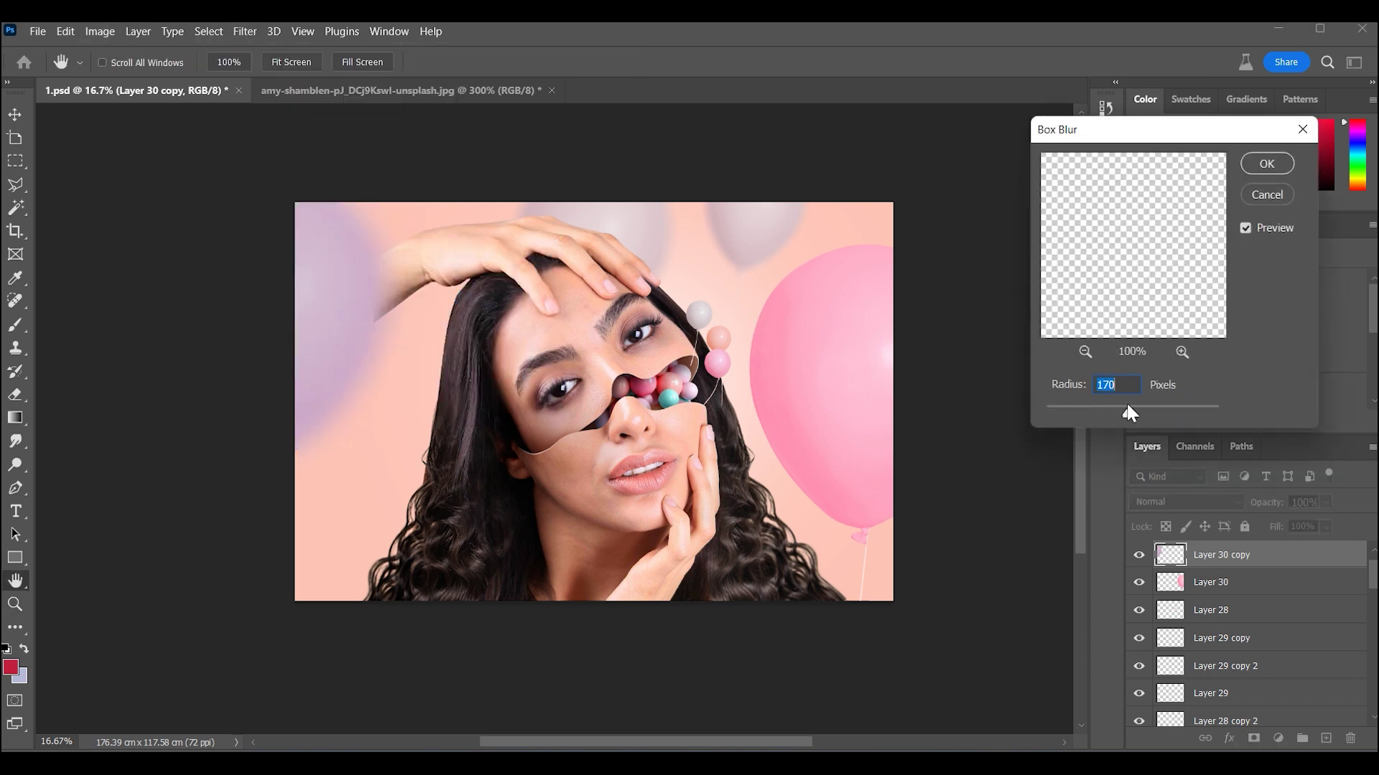
{"action": "key", "text": "Return"}
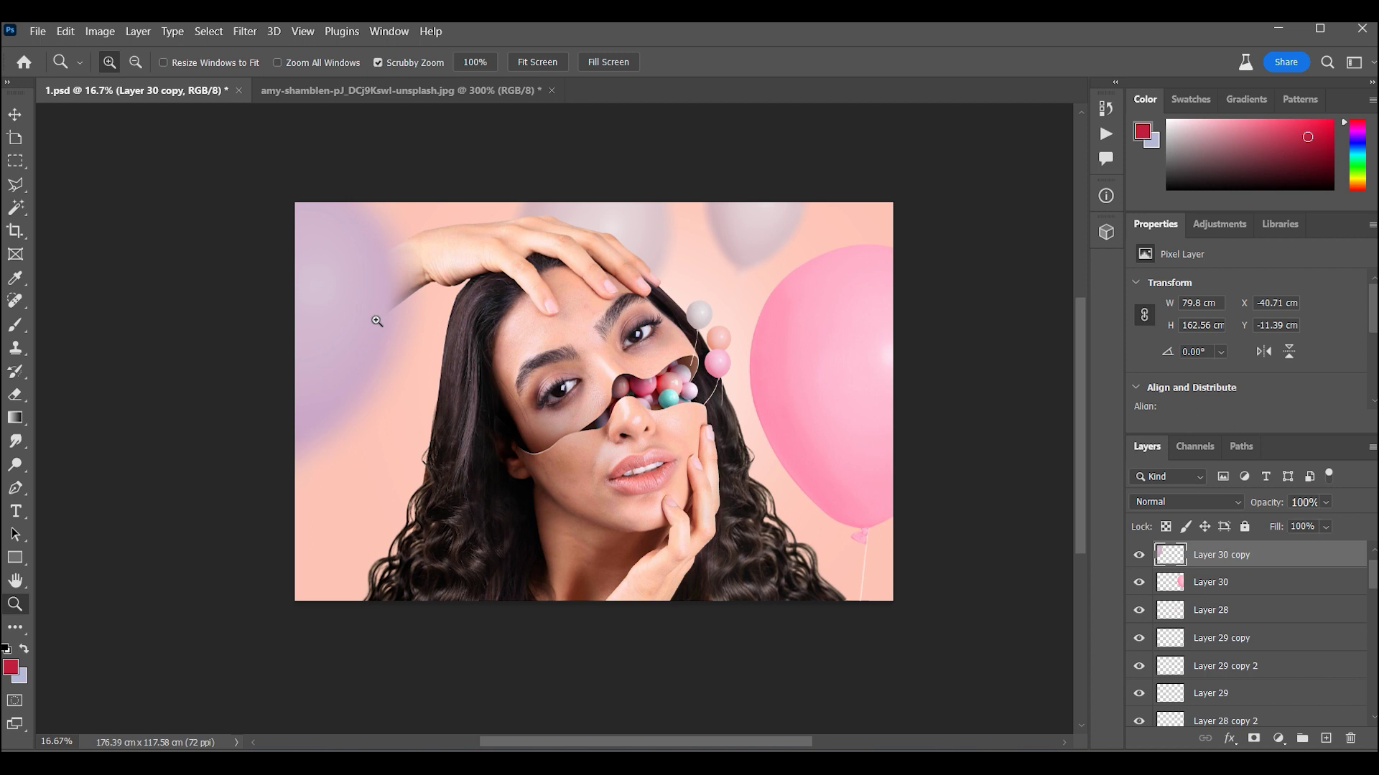
{"action": "key", "text": "Delete"}
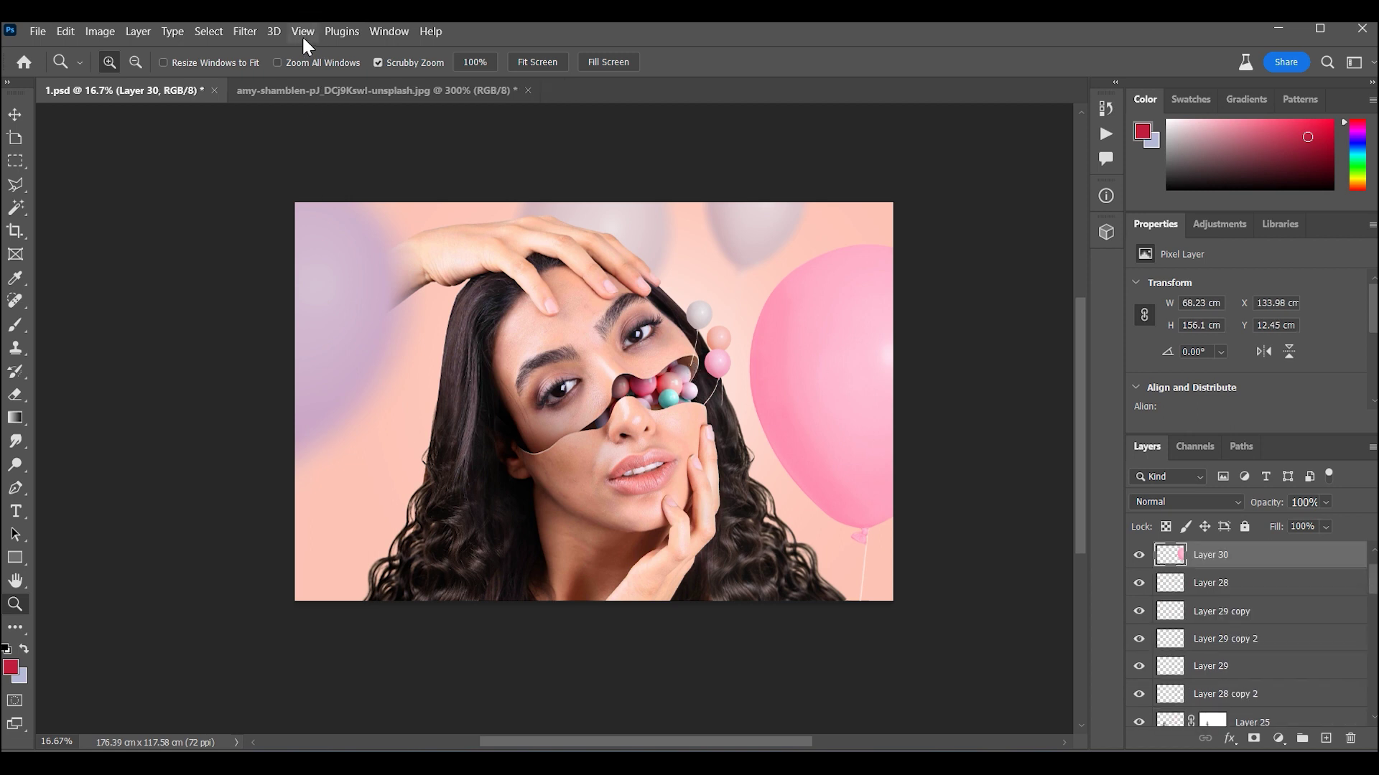
Box Blur the big right balloon and tilt it slightly
{"action": "left_click", "coordinate": [246, 32]}
{"action": "left_click", "coordinate": [496, 309]}
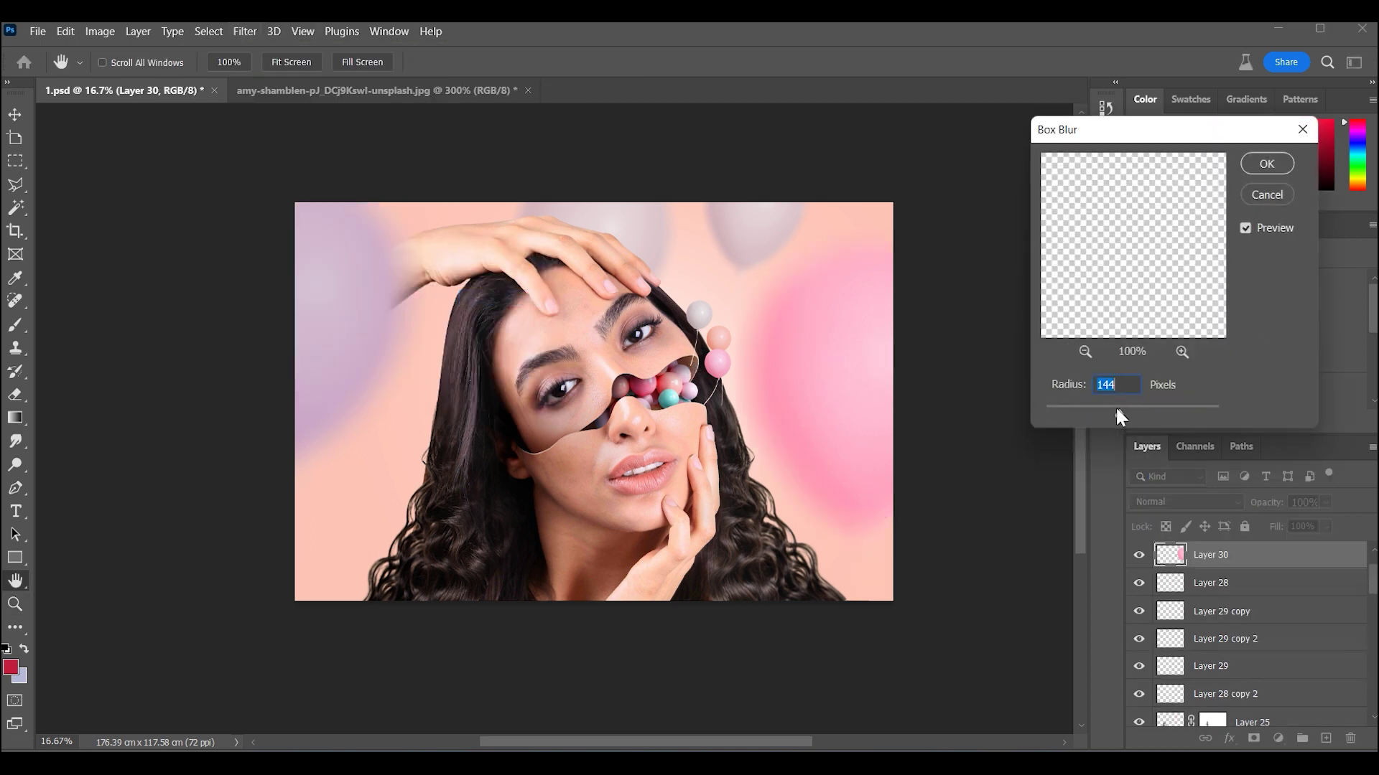
{"action": "key", "text": "Return"}
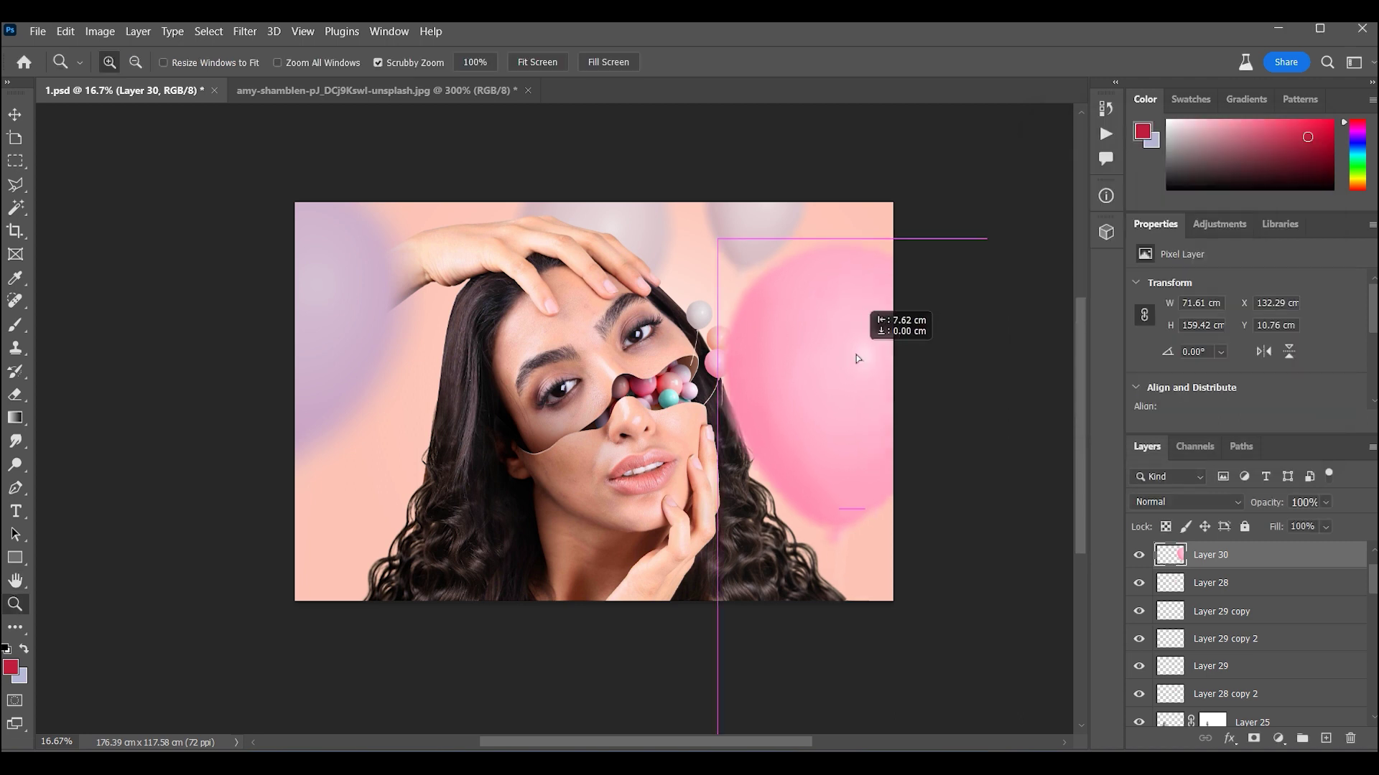
{"action": "key", "text": "ctrl+t"}
{"action": "left_click_drag", "start_coordinate": [884, 357], "coordinate": [918, 306]}
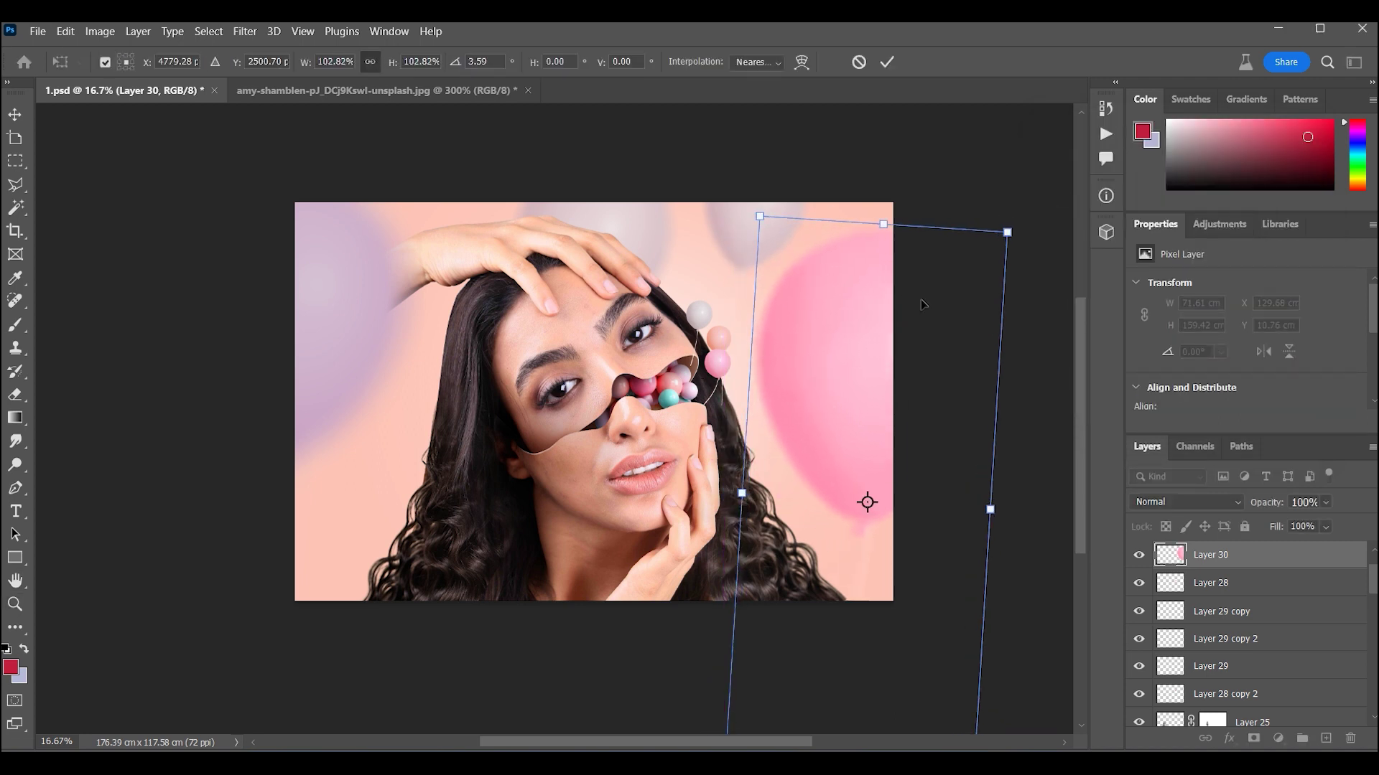
{"action": "key", "text": "Return"}
Set the right balloon's Levels black input to 14 and reduce its saturation
{"action": "key", "text": "ctrl+l"}
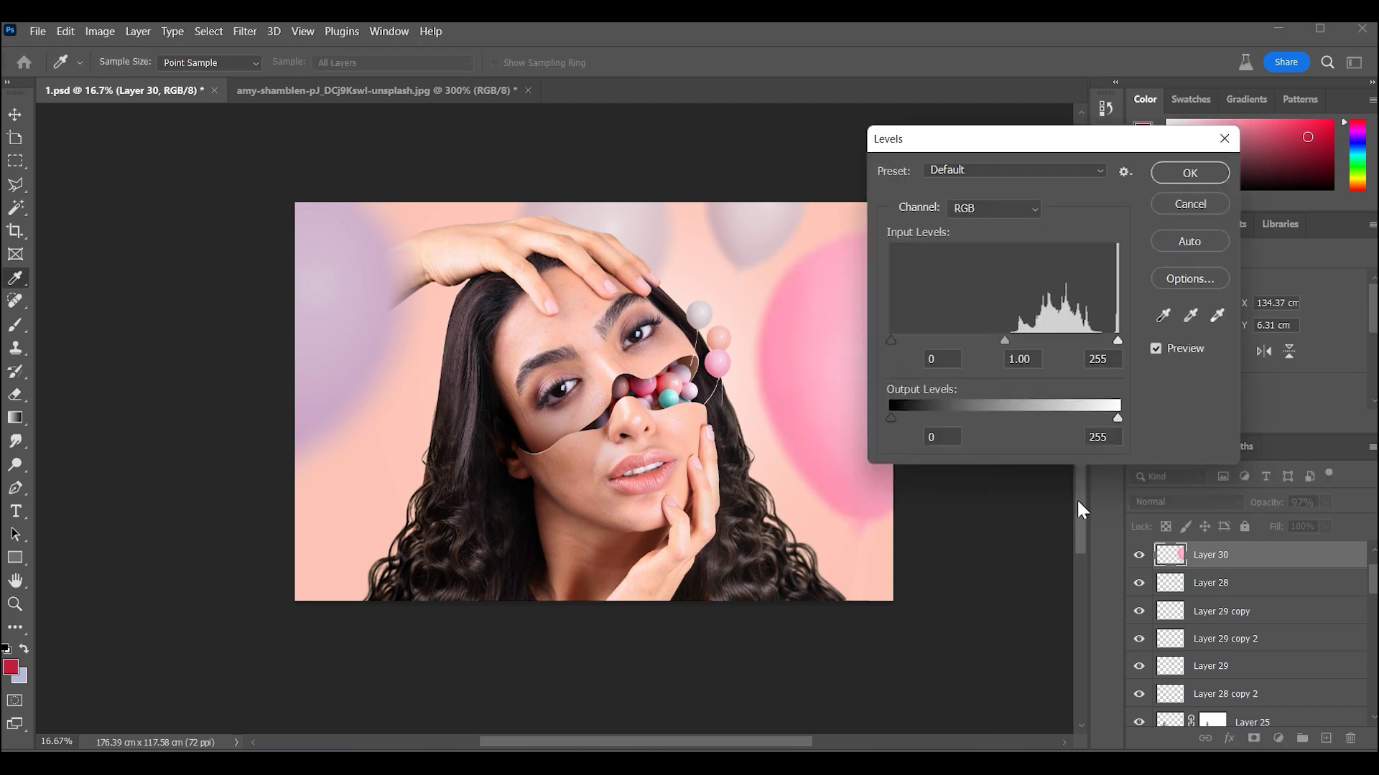
{"action": "left_click_drag", "start_coordinate": [921, 342], "coordinate": [898, 337]}
{"action": "left_click", "coordinate": [931, 434]}
{"action": "key", "text": "Return"}
{"action": "key", "text": "ctrl+u"}
{"action": "left_click_drag", "start_coordinate": [1118, 273], "coordinate": [1096, 278]}
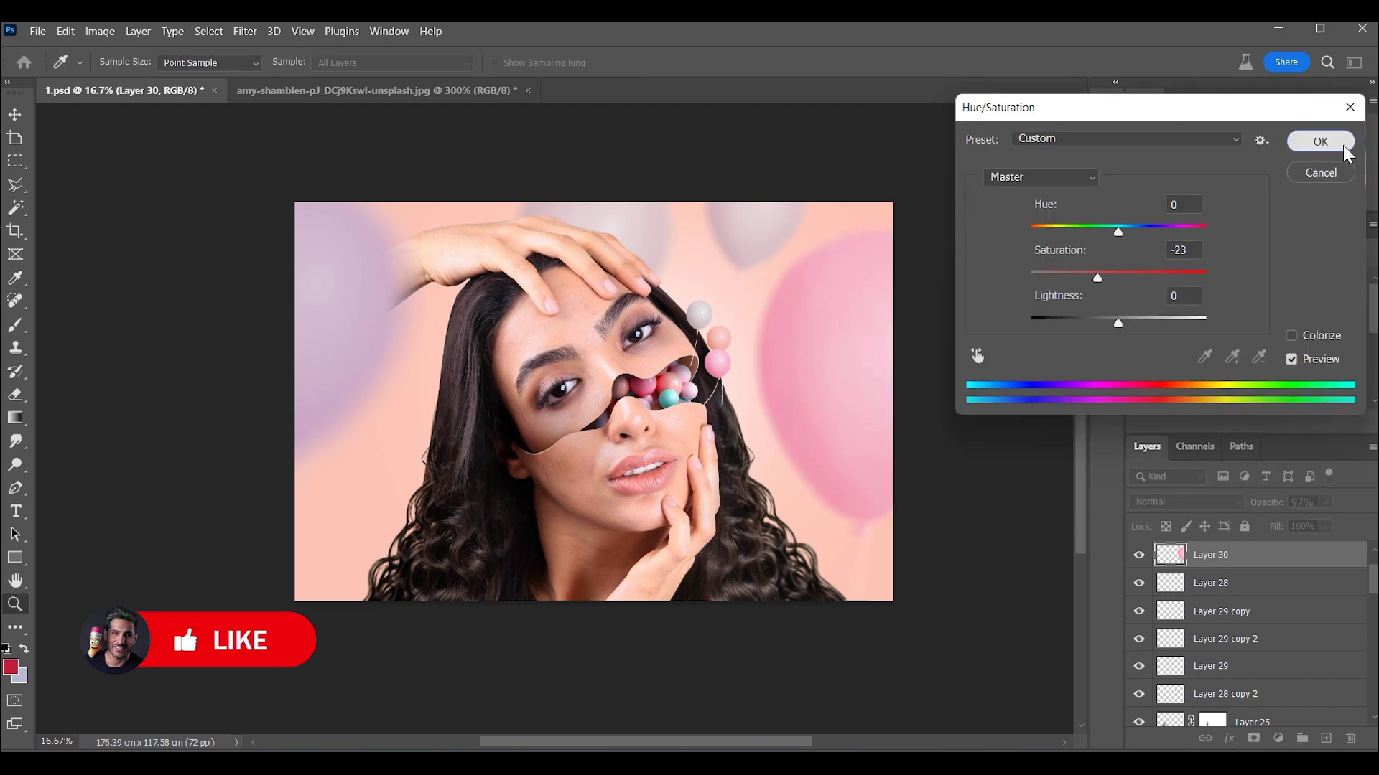
{"action": "left_click", "coordinate": [1320, 142]}
{"action": "key", "text": "z"}
Duplicate the left balloon as Layer 30 copy, fully desaturate it and colorize it pink
{"action": "key", "text": "ctrl+j"}
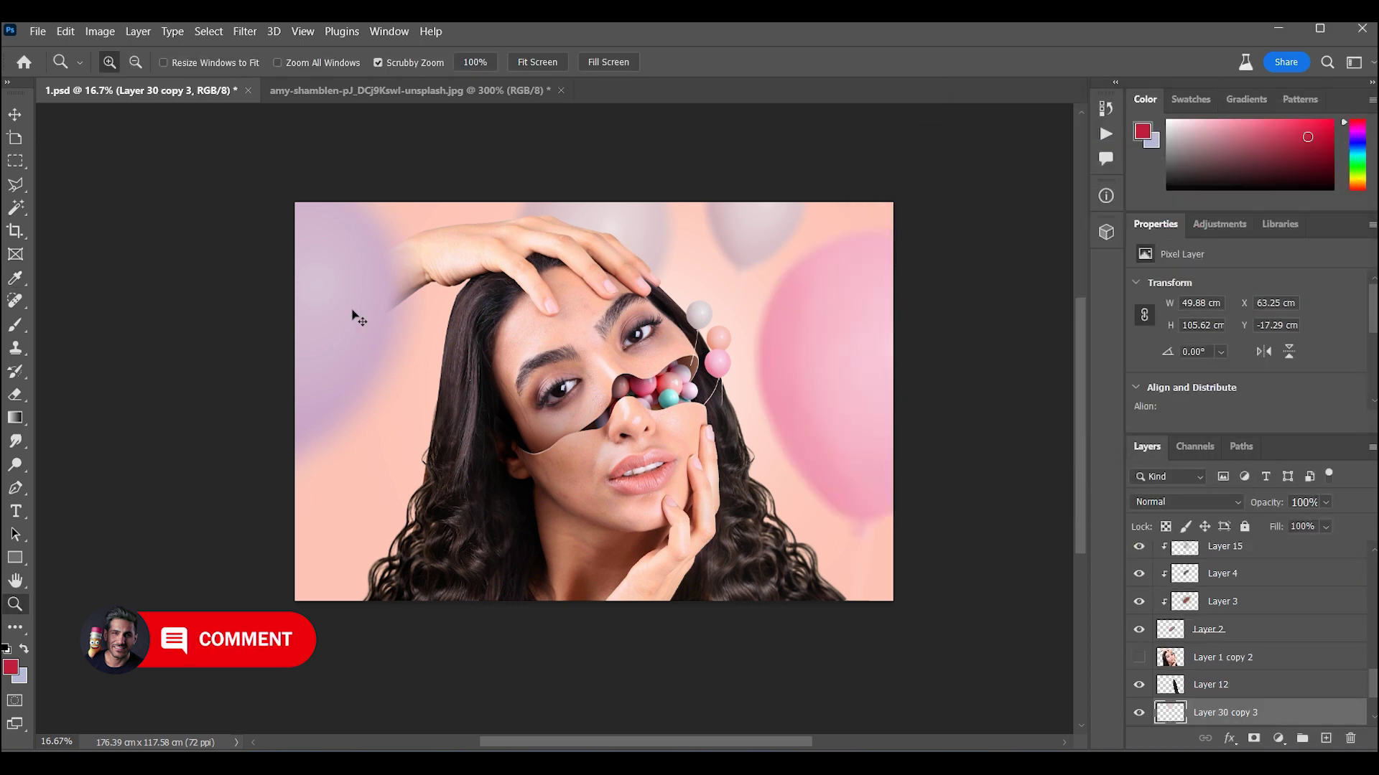
{"action": "key", "text": "ctrl+u"}
{"action": "left_click_drag", "start_coordinate": [1117, 278], "coordinate": [945, 282]}
{"action": "left_click", "coordinate": [1290, 335]}
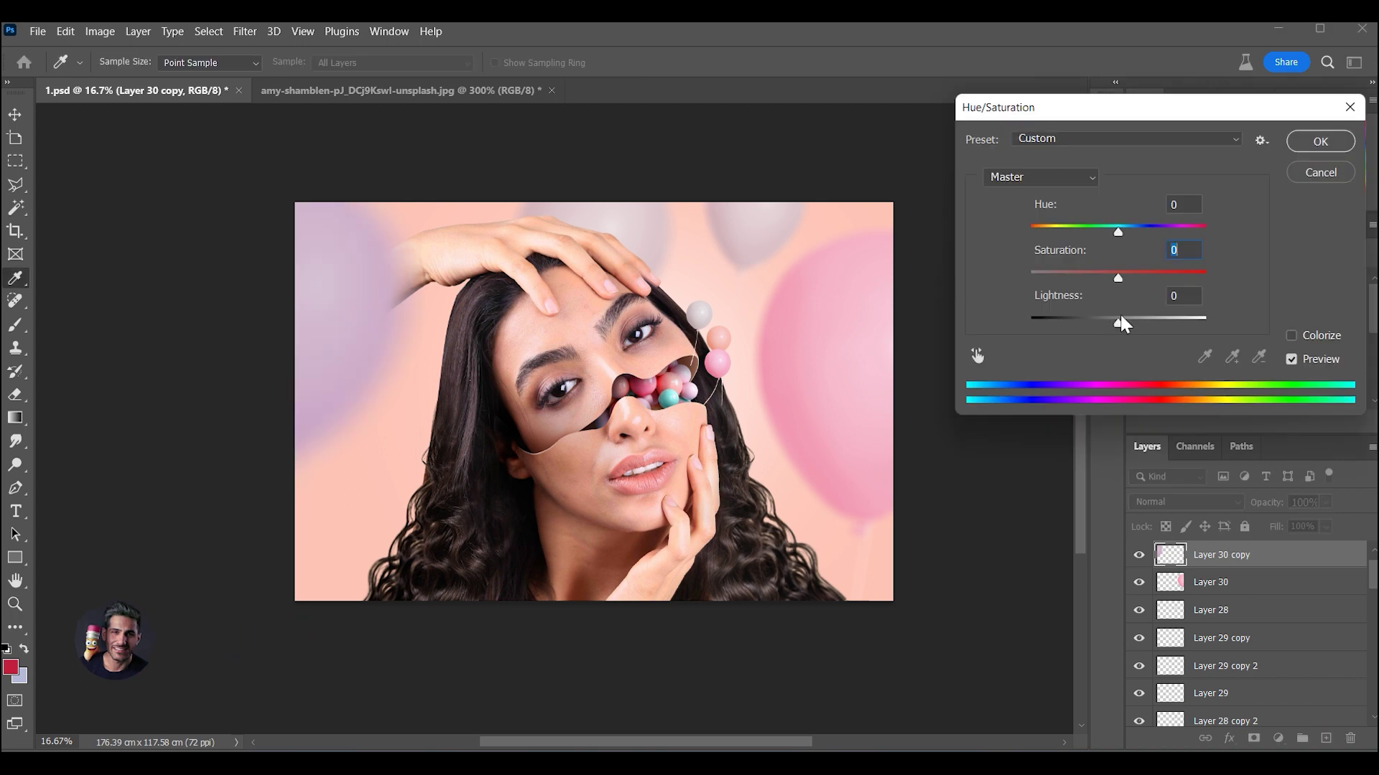
{"action": "key", "text": "Return"}
Brighten Layer 30 copy with Levels (black input 38), then enlarge it and shift it left
{"action": "key", "text": "ctrl+l"}
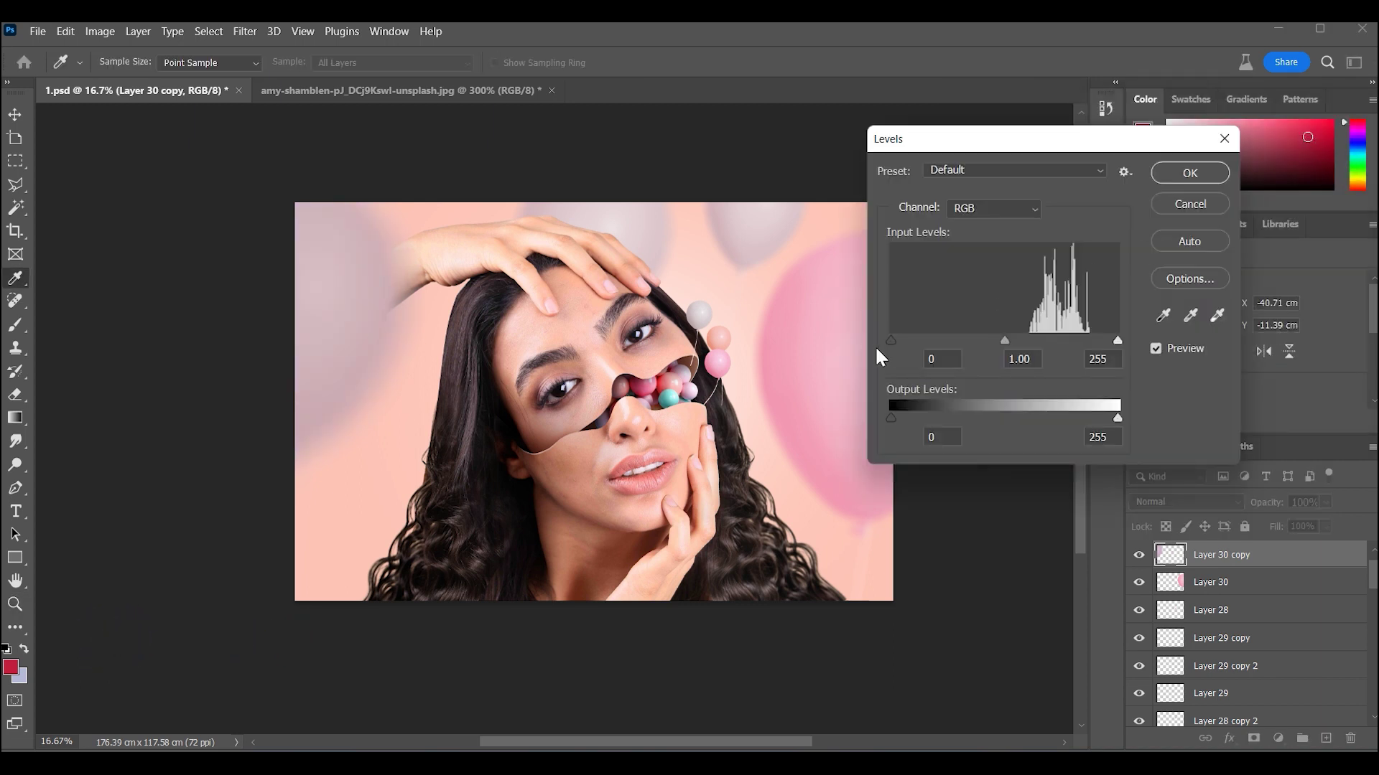
{"action": "left_click_drag", "start_coordinate": [891, 341], "coordinate": [924, 340]}
{"action": "left_click_drag", "start_coordinate": [1118, 340], "coordinate": [1109, 340]}
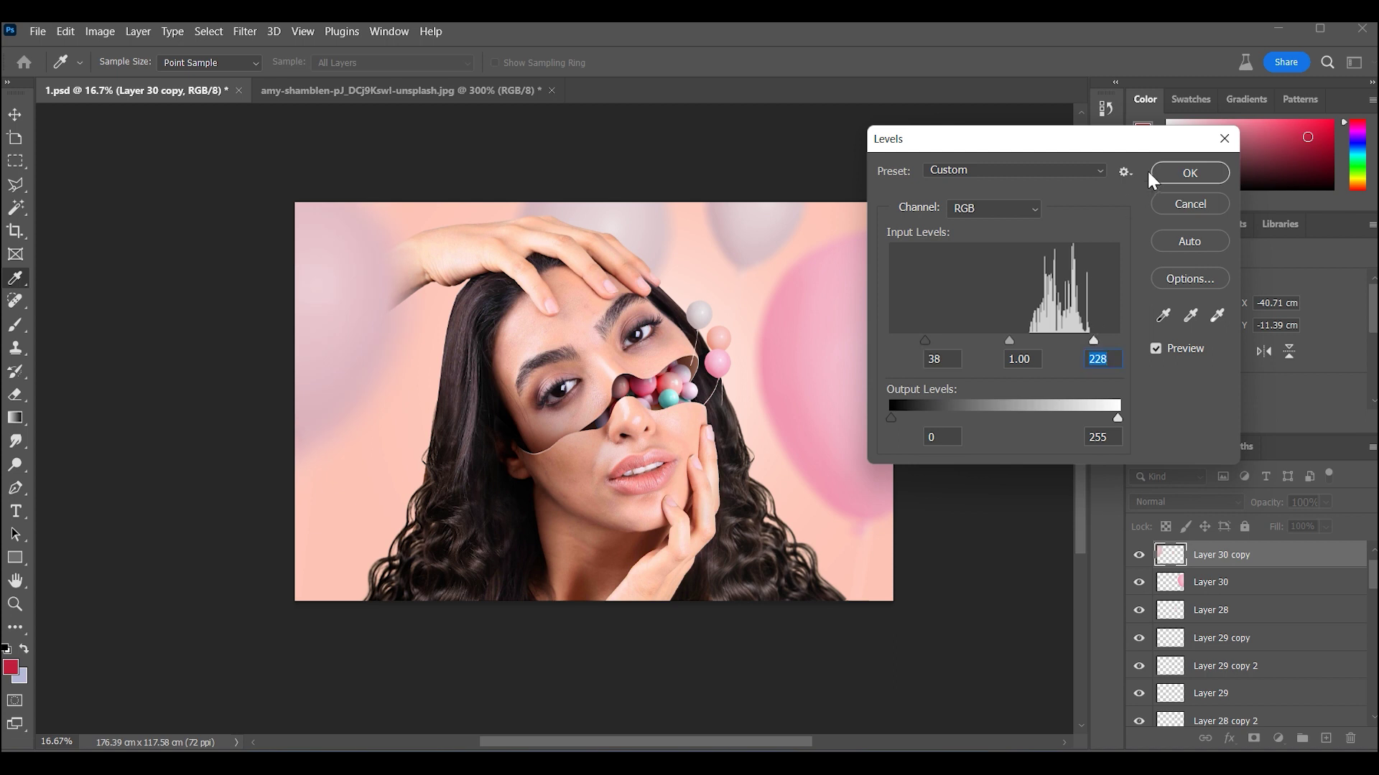
{"action": "left_click", "coordinate": [1203, 175]}
{"action": "key", "text": "z"}
{"action": "key", "text": "ctrl+t"}
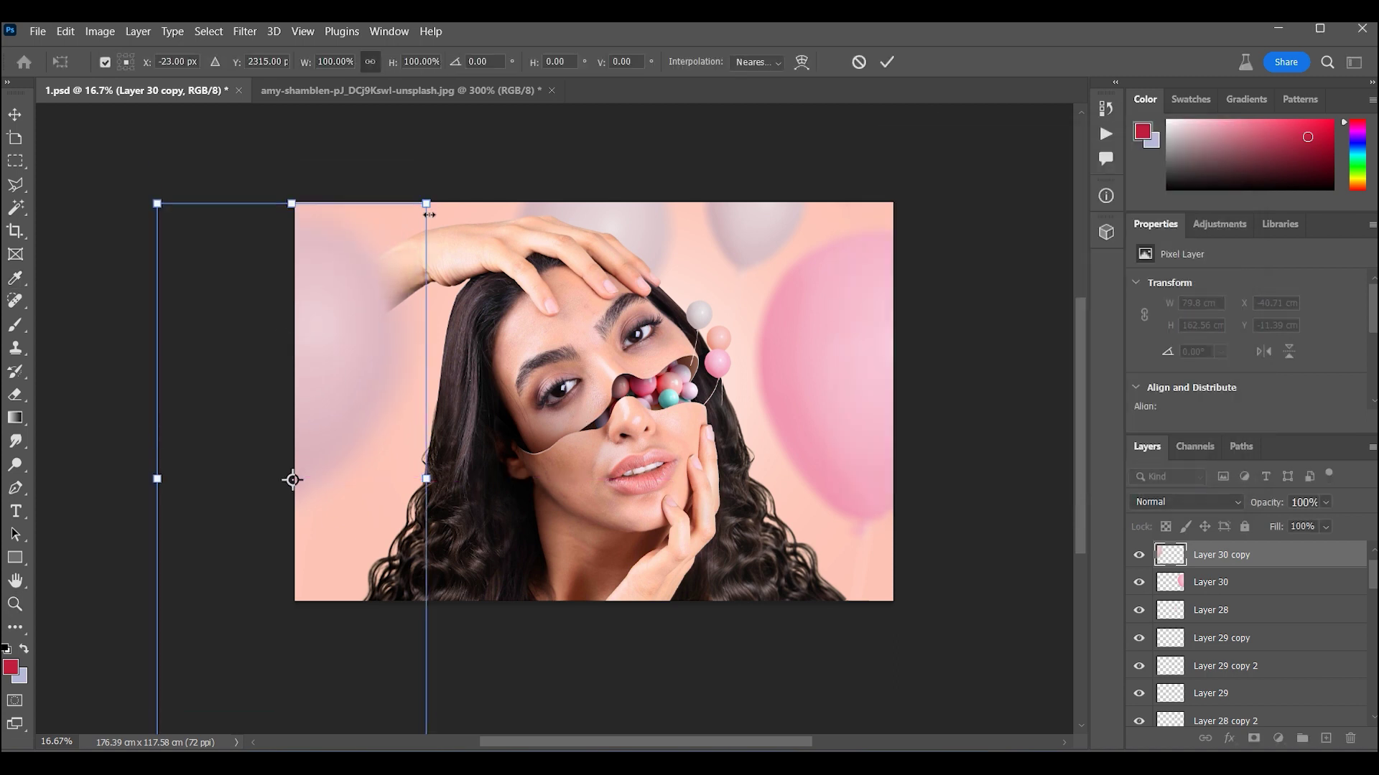
{"action": "mouse_move", "coordinate": [376, 298]}
{"action": "left_mouse_down"}
{"action": "mouse_move", "coordinate": [364, 331]}
{"action": "mouse_move", "coordinate": [381, 271]}
{"action": "left_mouse_up"}
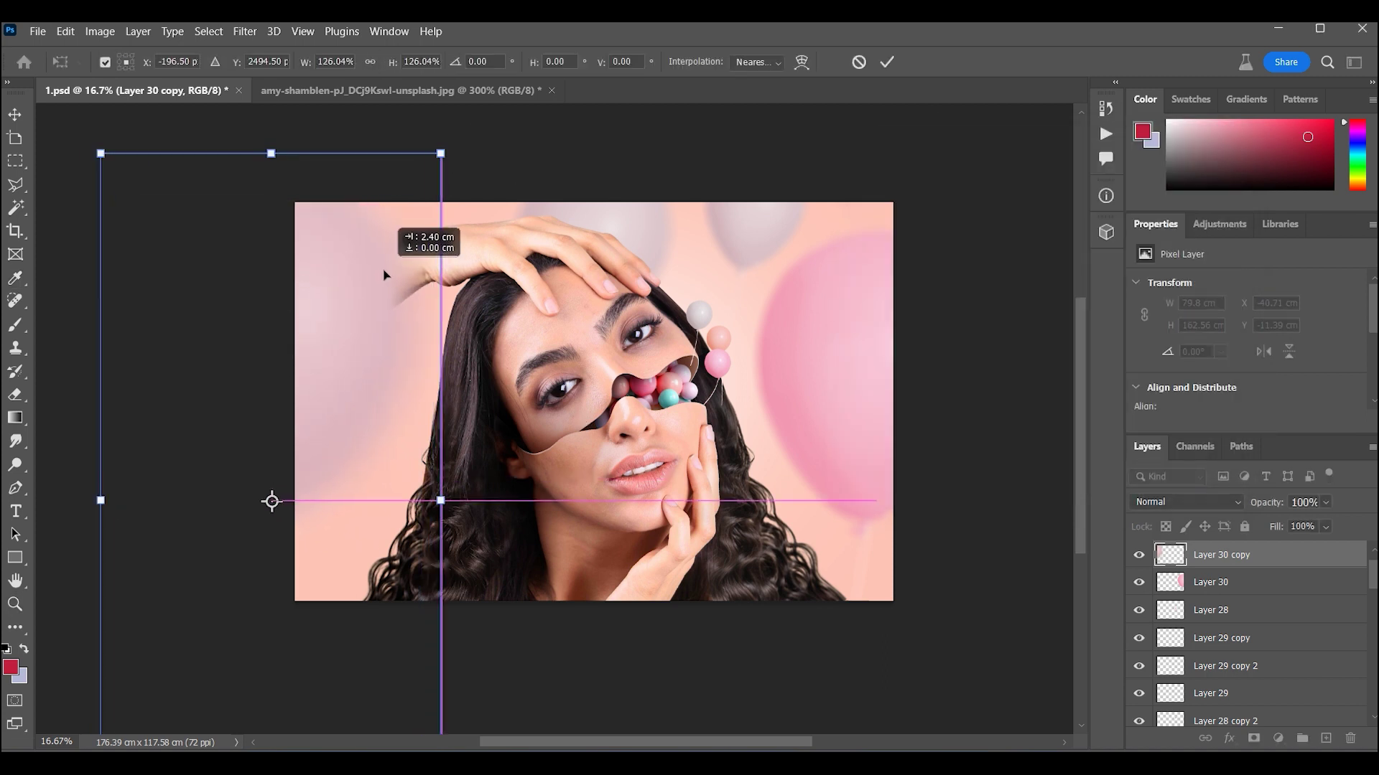
{"action": "key", "text": "Return"}
Paint soft mauve shading on a new layer clipped to the face piece
{"action": "left_click", "coordinate": [1326, 739]}
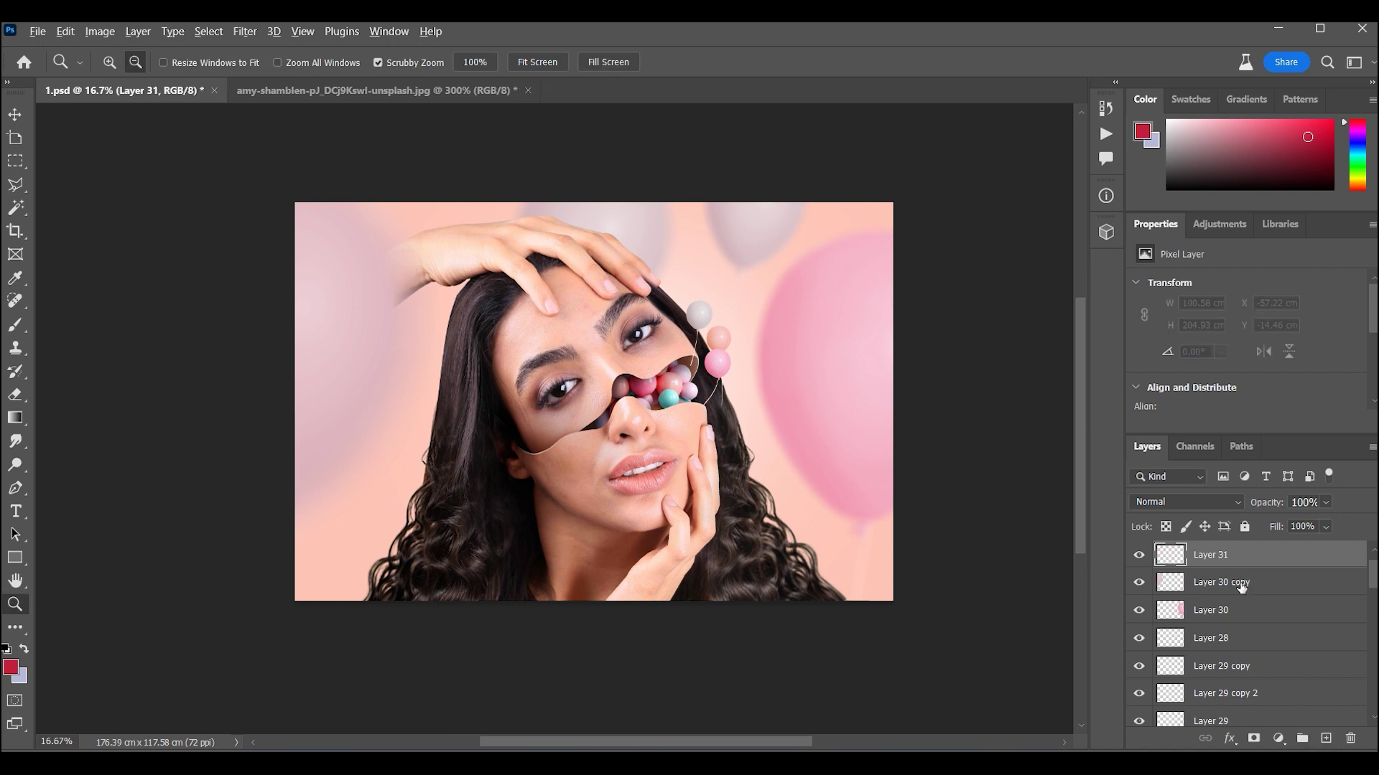
{"action": "key", "text": "ctrl+alt+g"}
{"action": "key", "text": "b"}
{"action": "left_click", "coordinate": [11, 668]}
{"action": "left_click", "coordinate": [1314, 295]}
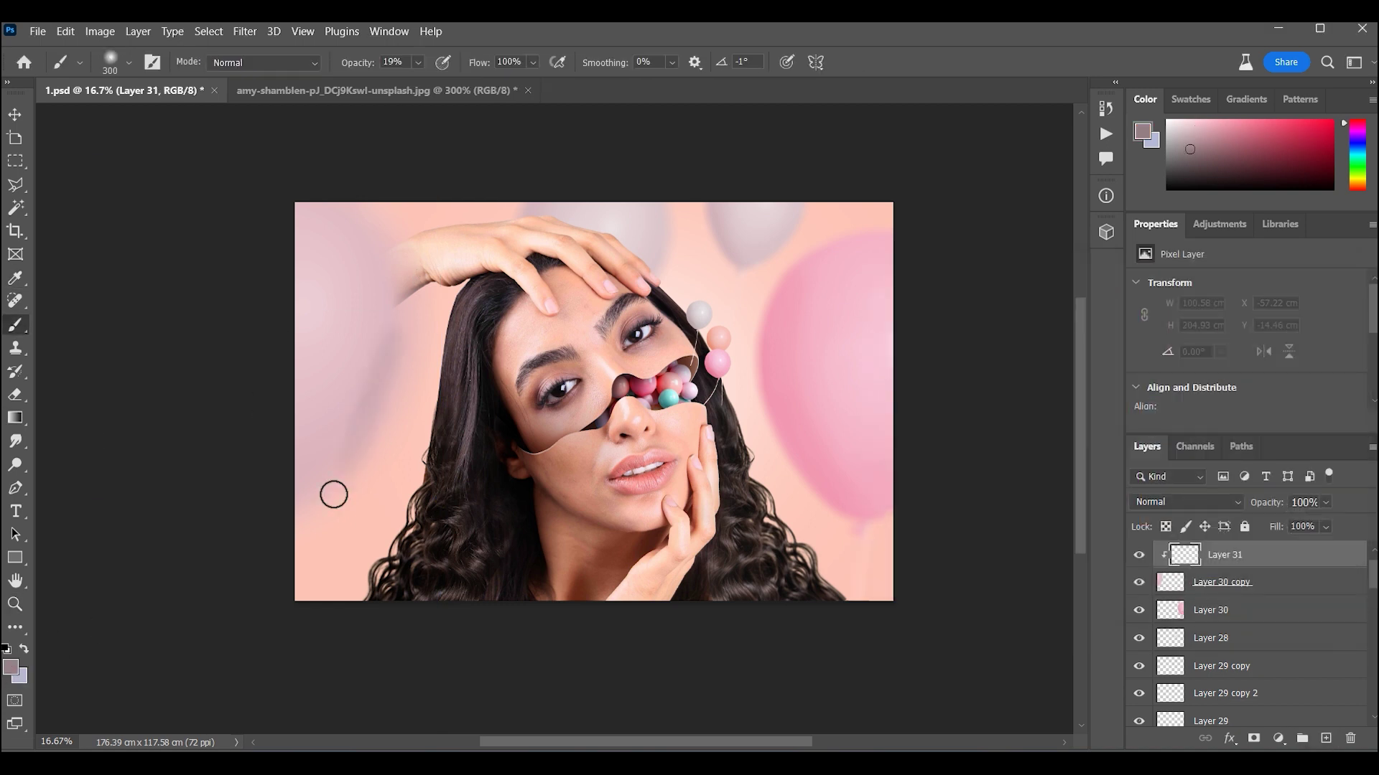
{"action": "key", "text": "bracketright"}
{"action": "key", "text": "bracketright"}
{"action": "key", "text": "bracketright"}
{"action": "left_click_drag", "start_coordinate": [407, 431], "coordinate": [324, 525]}
{"action": "key", "text": "bracketright"}
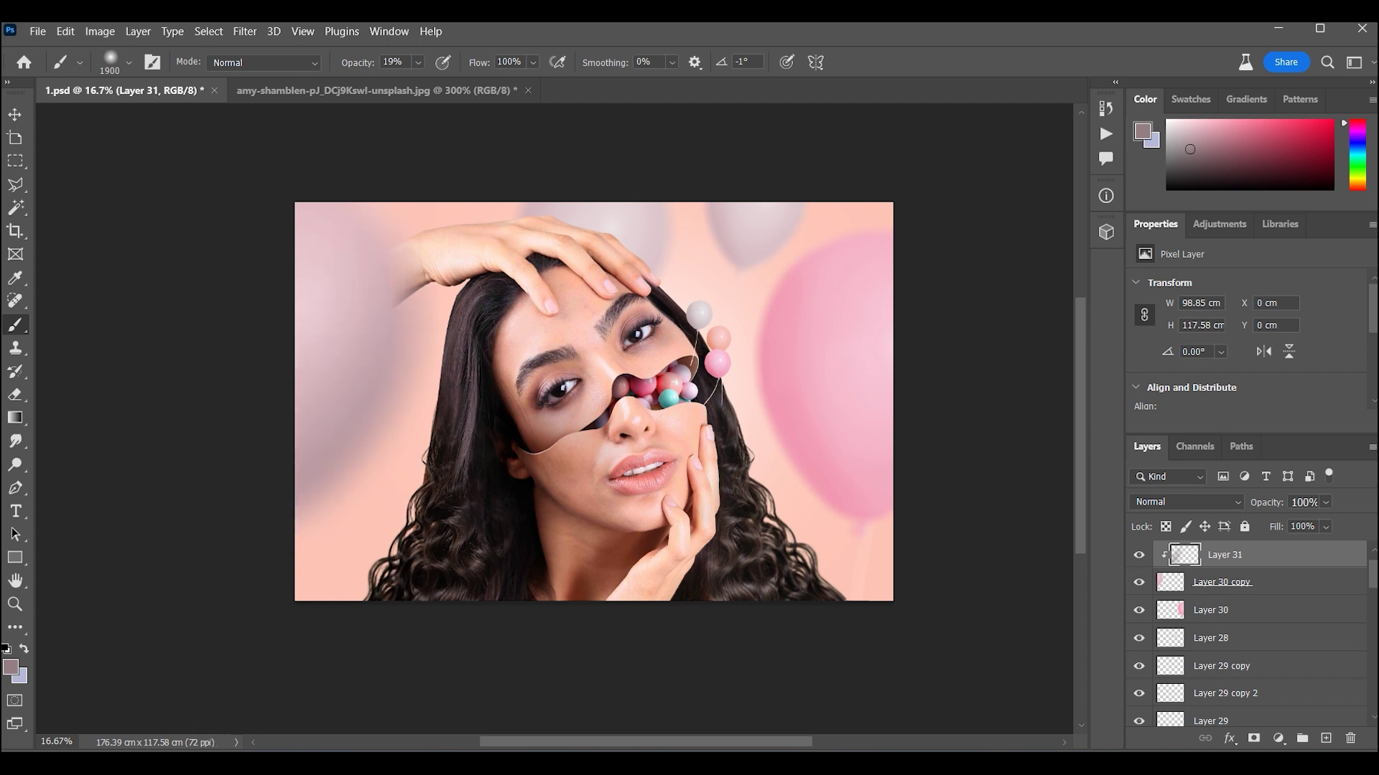
Duplicate the face piece, shift the copy's hue to -42, and save the document
{"action": "key", "text": "ctrl+j"}
{"action": "key", "text": "ctrl+u"}
{"action": "mouse_move", "coordinate": [1117, 227]}
{"action": "left_mouse_down"}
{"action": "mouse_move", "coordinate": [1145, 230]}
{"action": "mouse_move", "coordinate": [1083, 231]}
{"action": "left_mouse_up"}
{"action": "key", "text": "Return"}
{"action": "key", "text": "b"}
{"action": "scroll", "coordinate": [584, 246], "scroll_direction": "up", "scroll_amount": 2}
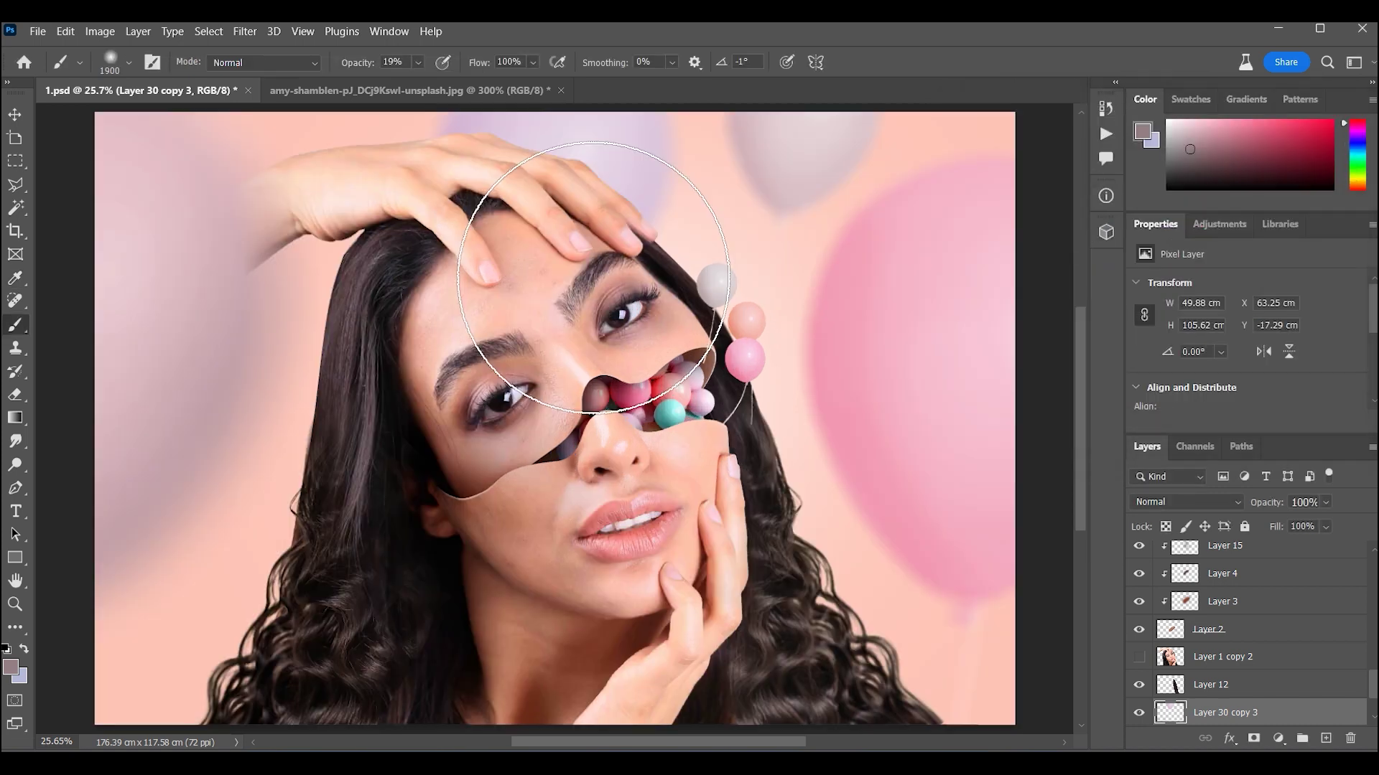
{"action": "key", "text": "ctrl+s"}
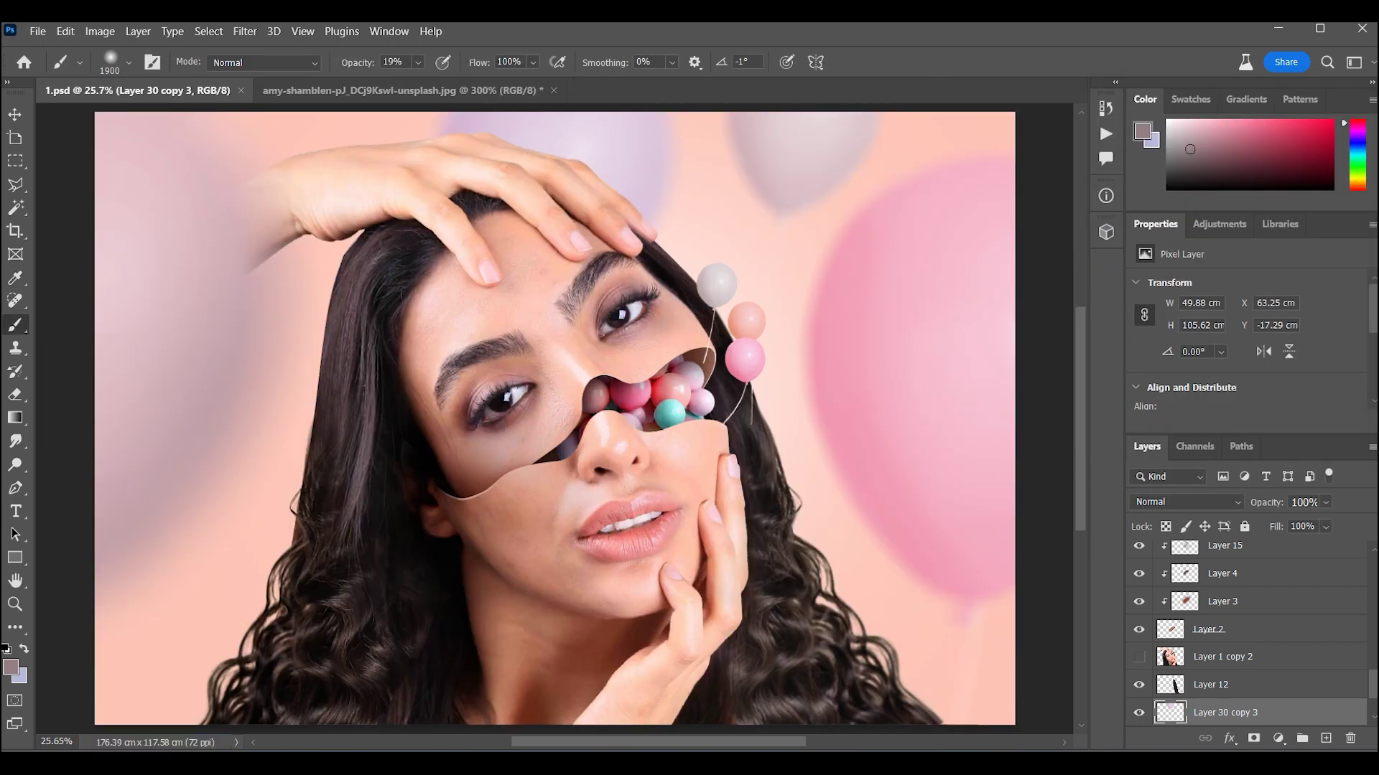
On a new layer clipped to Layer 1, paint balloon-sampled light pink over the left cheek
{"action": "key", "text": "z"}
{"action": "key", "text": "ctrl+0"}
{"action": "double_click", "coordinate": [587, 450]}
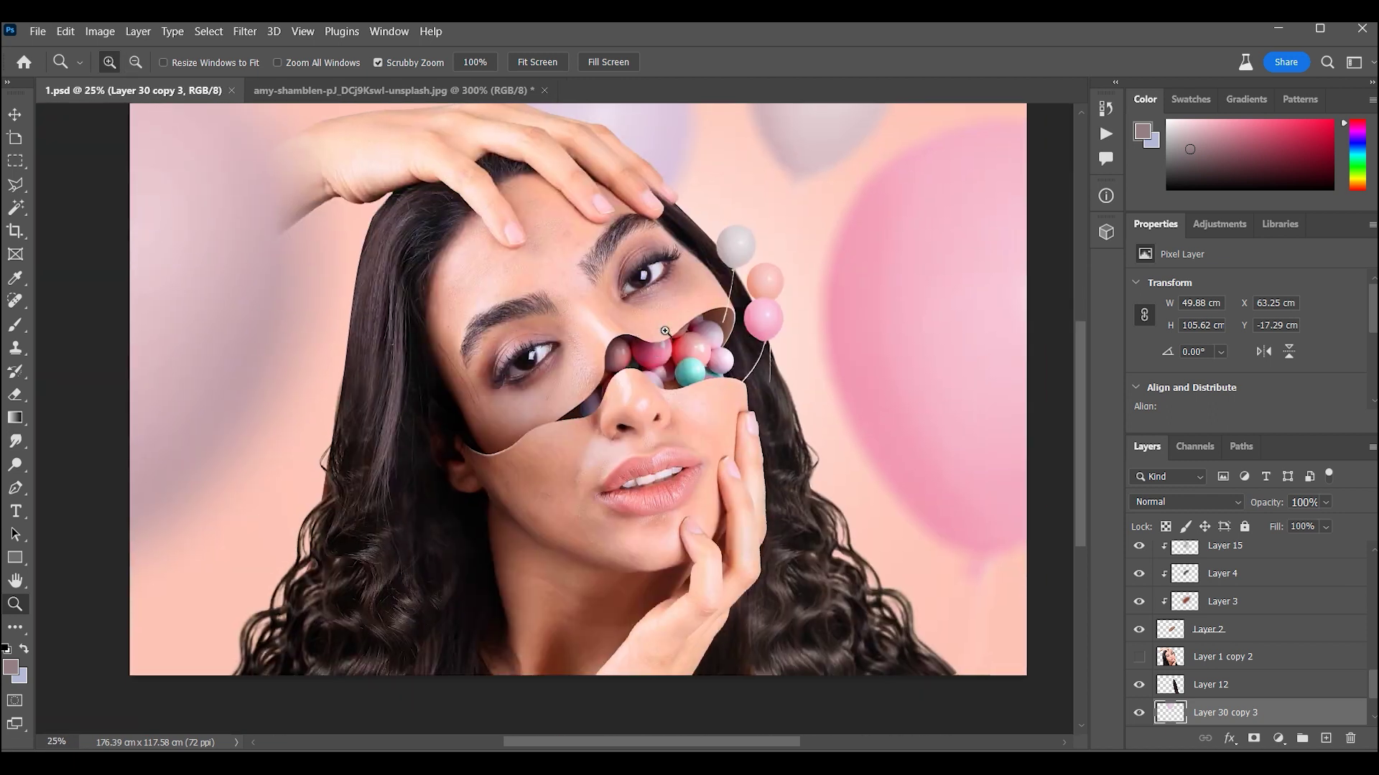
{"action": "left_click_drag", "start_coordinate": [617, 460], "coordinate": [650, 402]}
{"action": "left_click", "coordinate": [711, 317], "text": "ctrl"}
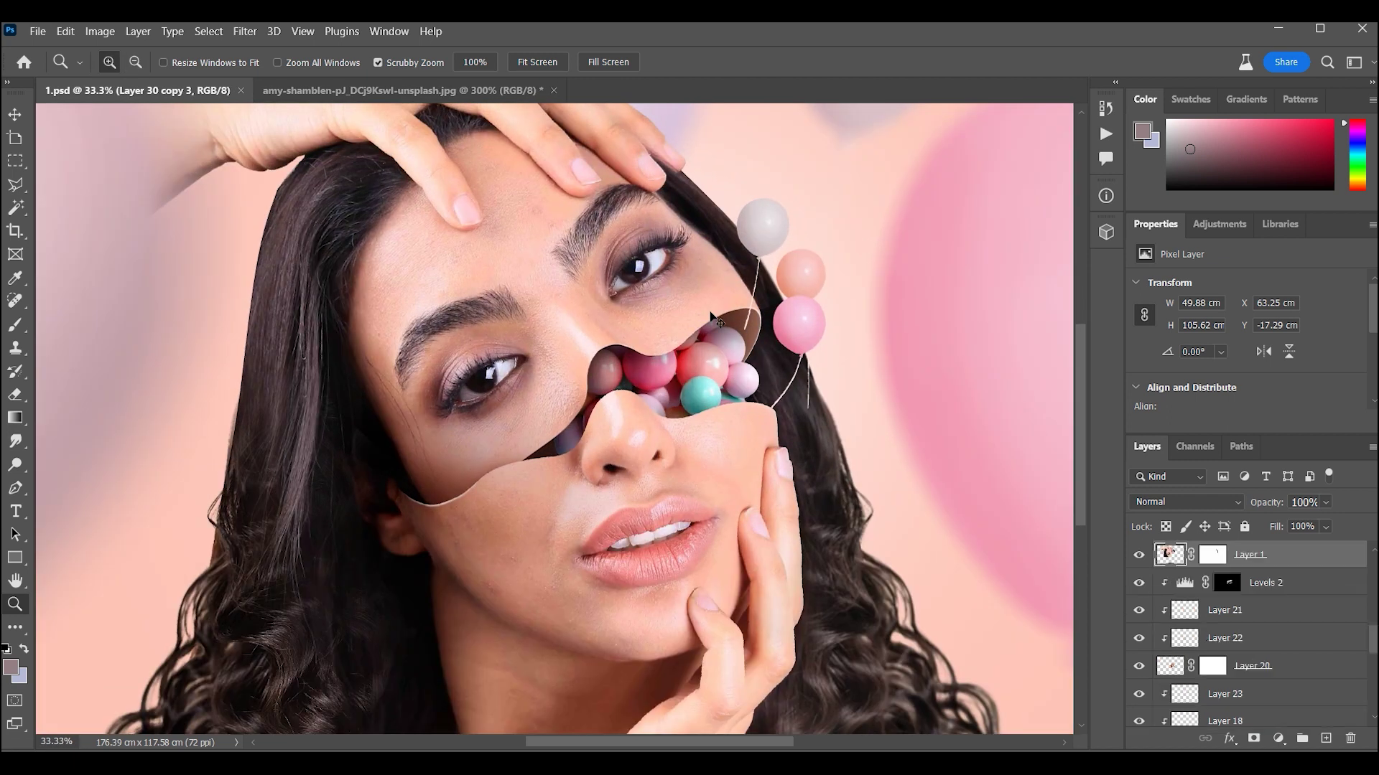
{"action": "left_click", "coordinate": [1326, 738]}
{"action": "key", "text": "ctrl+alt+g"}
{"action": "left_click", "coordinate": [15, 324]}
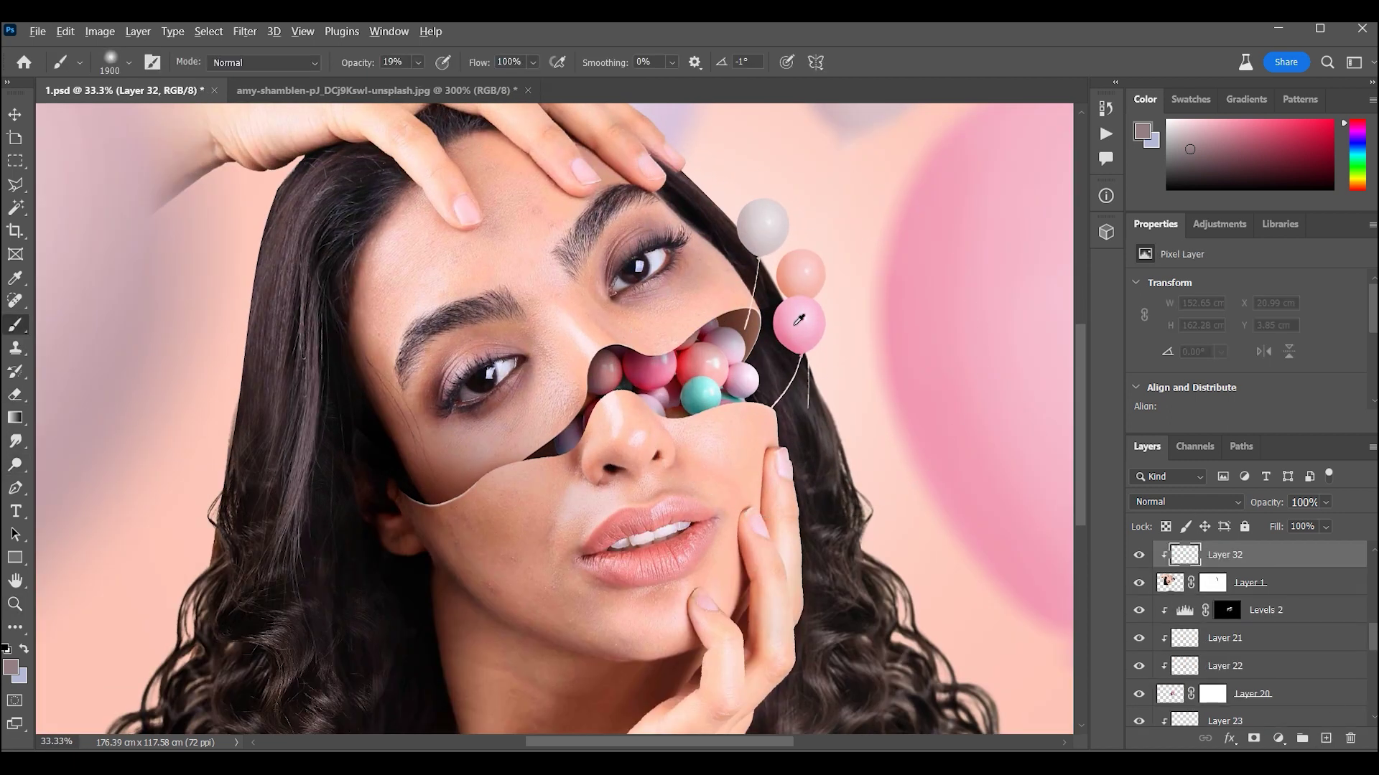
{"action": "left_click", "coordinate": [711, 339], "text": "alt"}
{"action": "mouse_move", "coordinate": [711, 339]}
{"action": "left_mouse_down"}
{"action": "mouse_move", "coordinate": [476, 477]}
{"action": "mouse_move", "coordinate": [539, 476]}
{"action": "mouse_move", "coordinate": [706, 322]}
{"action": "left_mouse_up"}
Set the cheek paint to Color mode and paint pink over the lower face on another Color layer
{"action": "left_click", "coordinate": [1211, 502]}
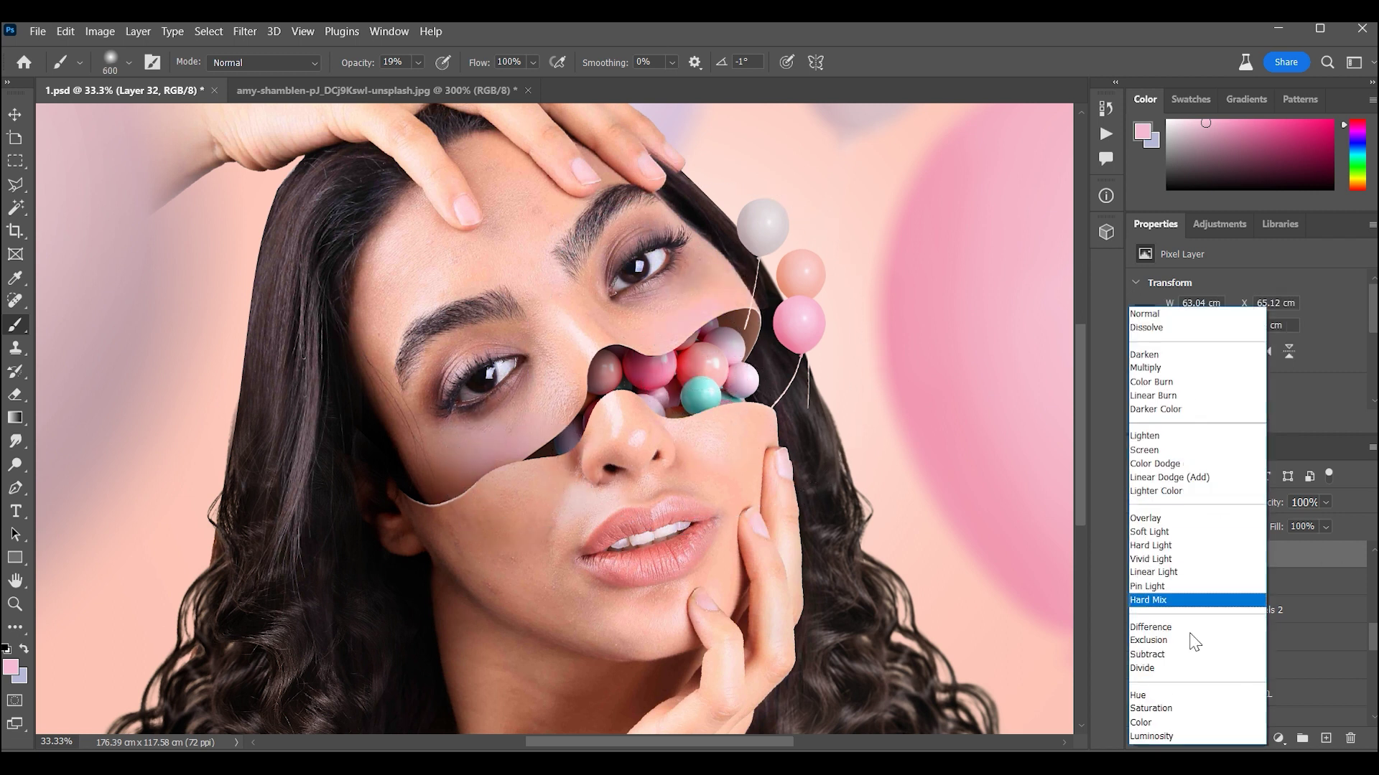
{"action": "left_click", "coordinate": [1186, 731]}
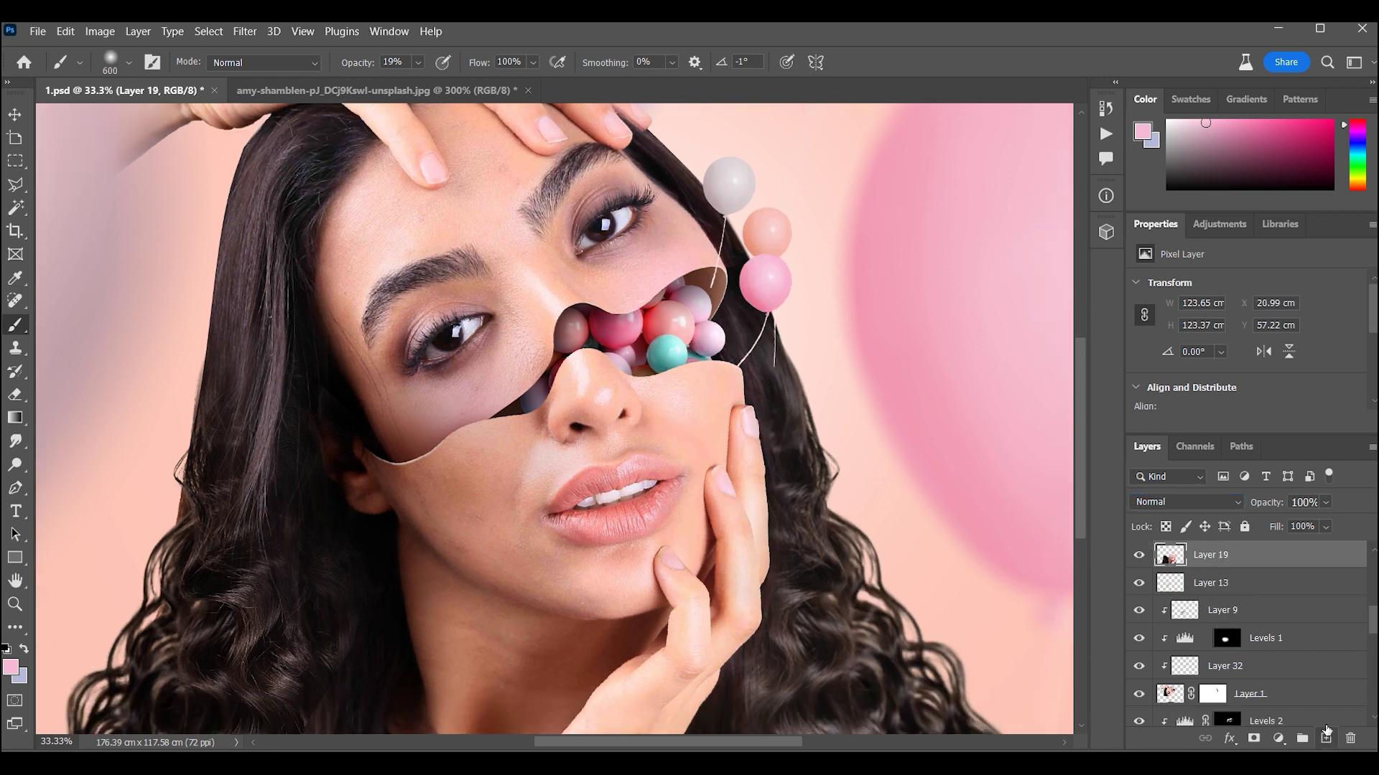
{"action": "left_click", "coordinate": [1326, 738]}
{"action": "left_click_drag", "start_coordinate": [806, 400], "coordinate": [714, 369]}
{"action": "left_click", "coordinate": [1186, 501]}
{"action": "left_click", "coordinate": [1167, 723]}
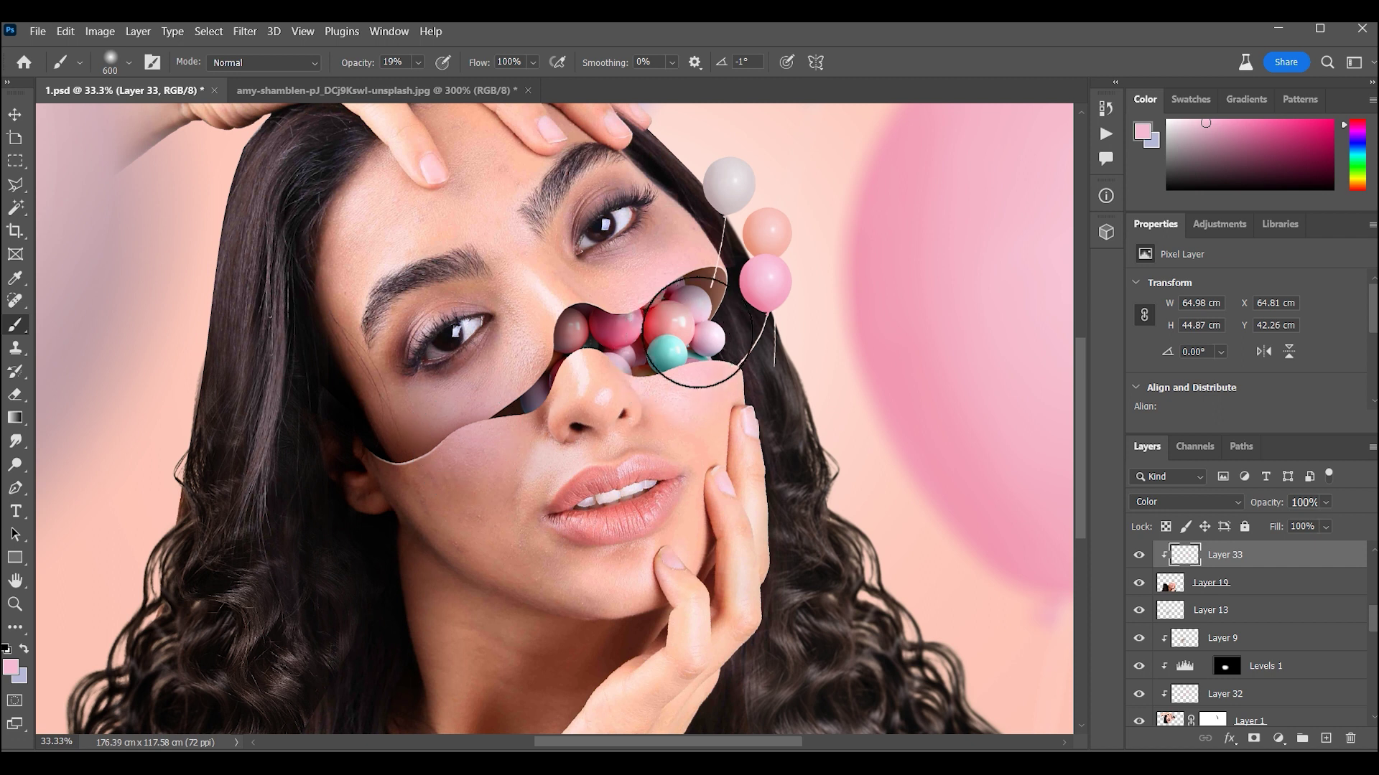
{"action": "left_click_drag", "start_coordinate": [660, 385], "coordinate": [703, 350]}
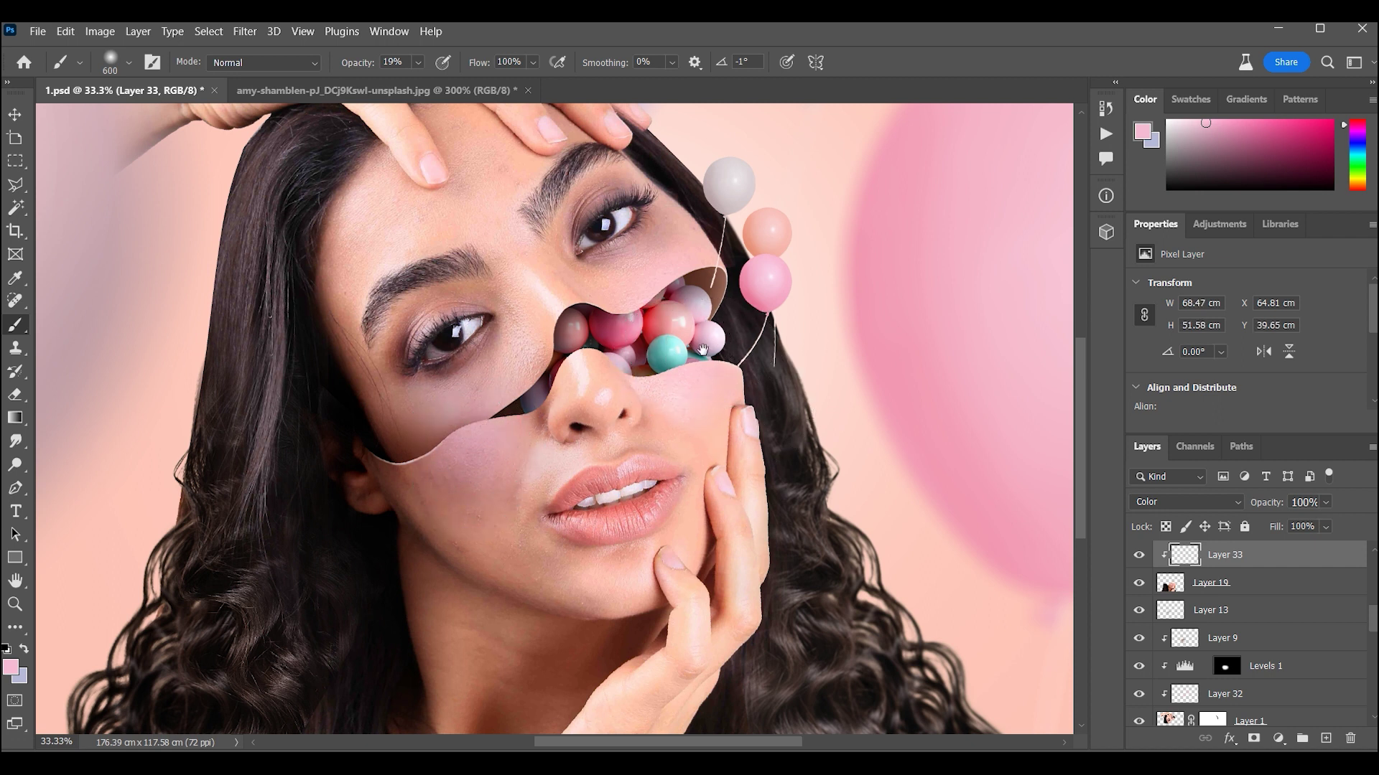
{"action": "scroll", "coordinate": [703, 350], "scroll_direction": "up", "scroll_amount": 3}
{"action": "key", "text": "z"}
{"action": "key", "text": "ctrl+minus"}
{"action": "key", "text": "ctrl+minus"}
Boost the lower-face pink layer's saturation with Hue/Saturation, keeping lightness at 0
{"action": "key", "text": "ctrl+plus"}
{"action": "left_click", "coordinate": [1140, 555]}
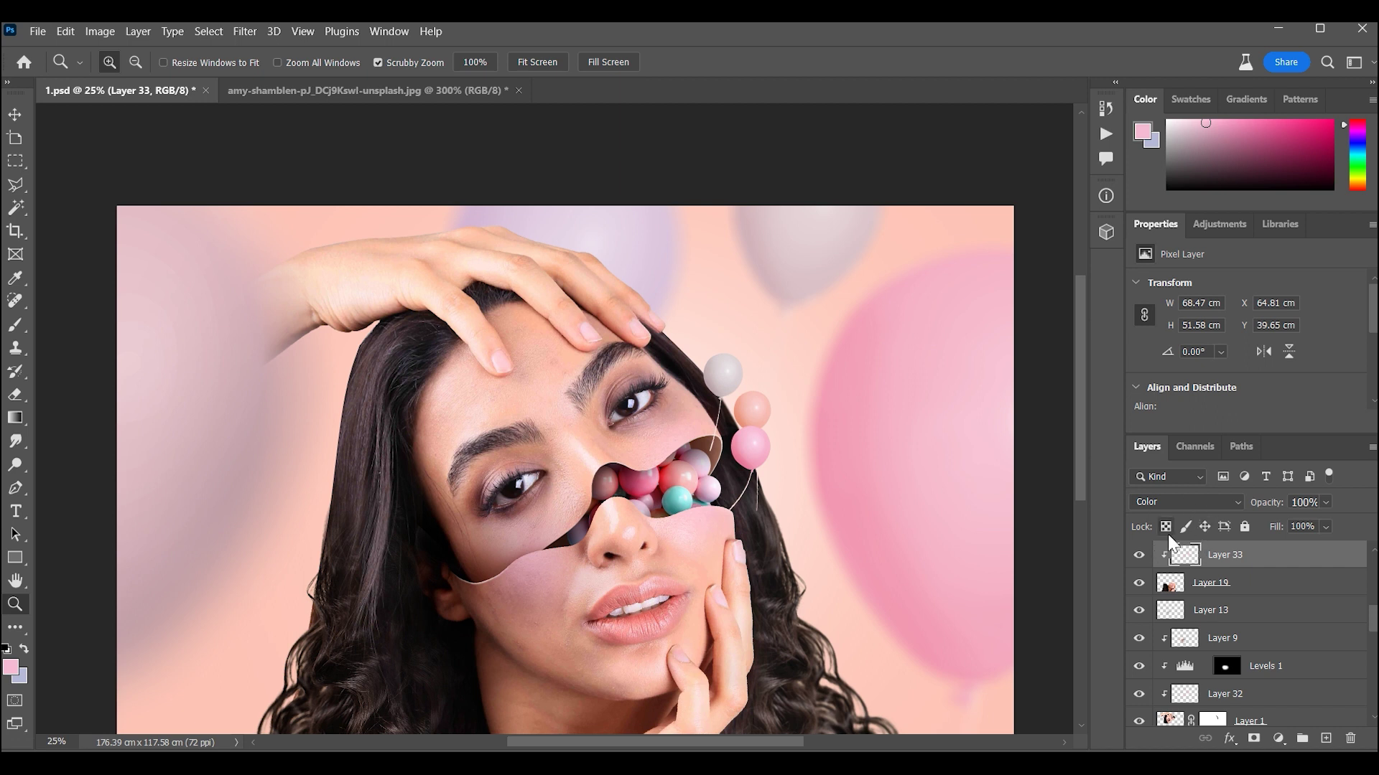
{"action": "key", "text": "ctrl+u"}
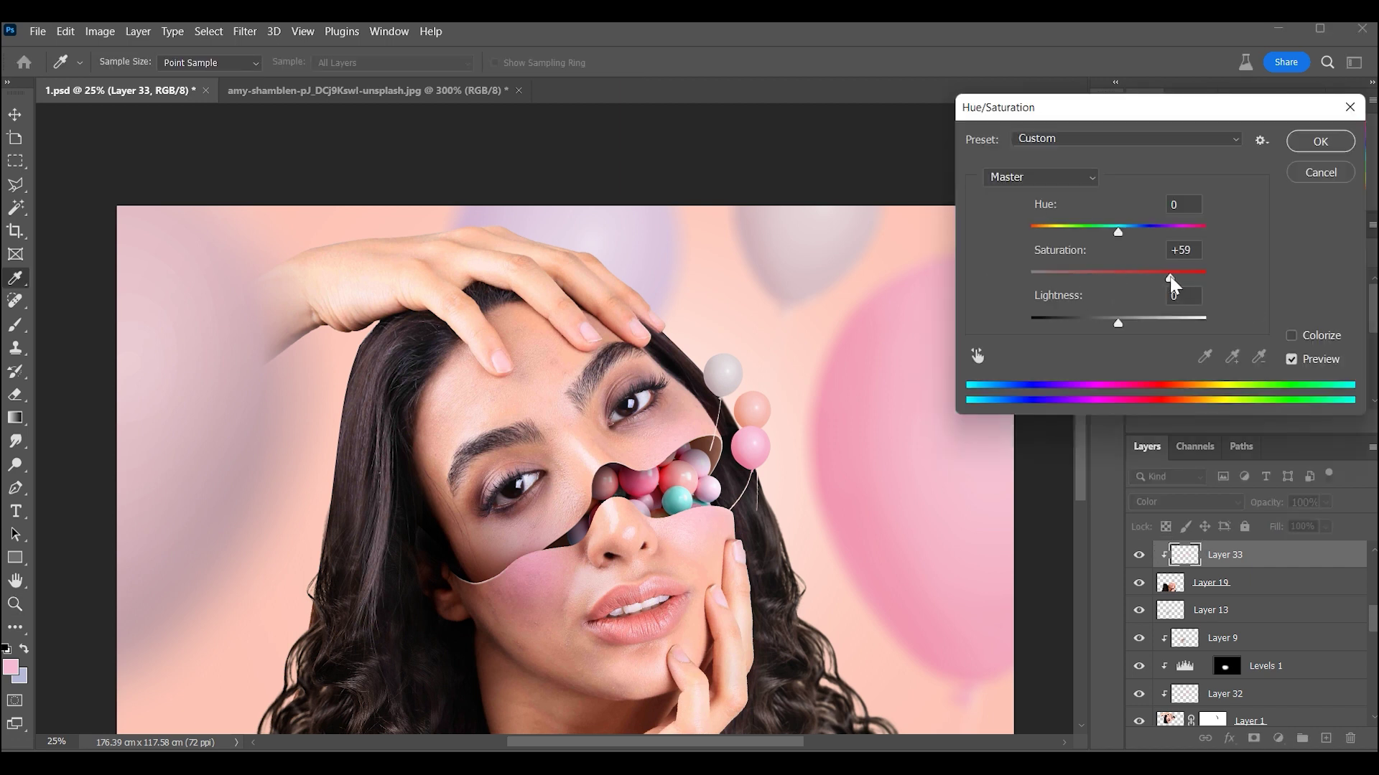
{"action": "left_click_drag", "start_coordinate": [1106, 333], "coordinate": [1106, 332]}
{"action": "left_click_drag", "start_coordinate": [1118, 232], "coordinate": [1093, 232]}
{"action": "left_click", "coordinate": [1320, 142]}
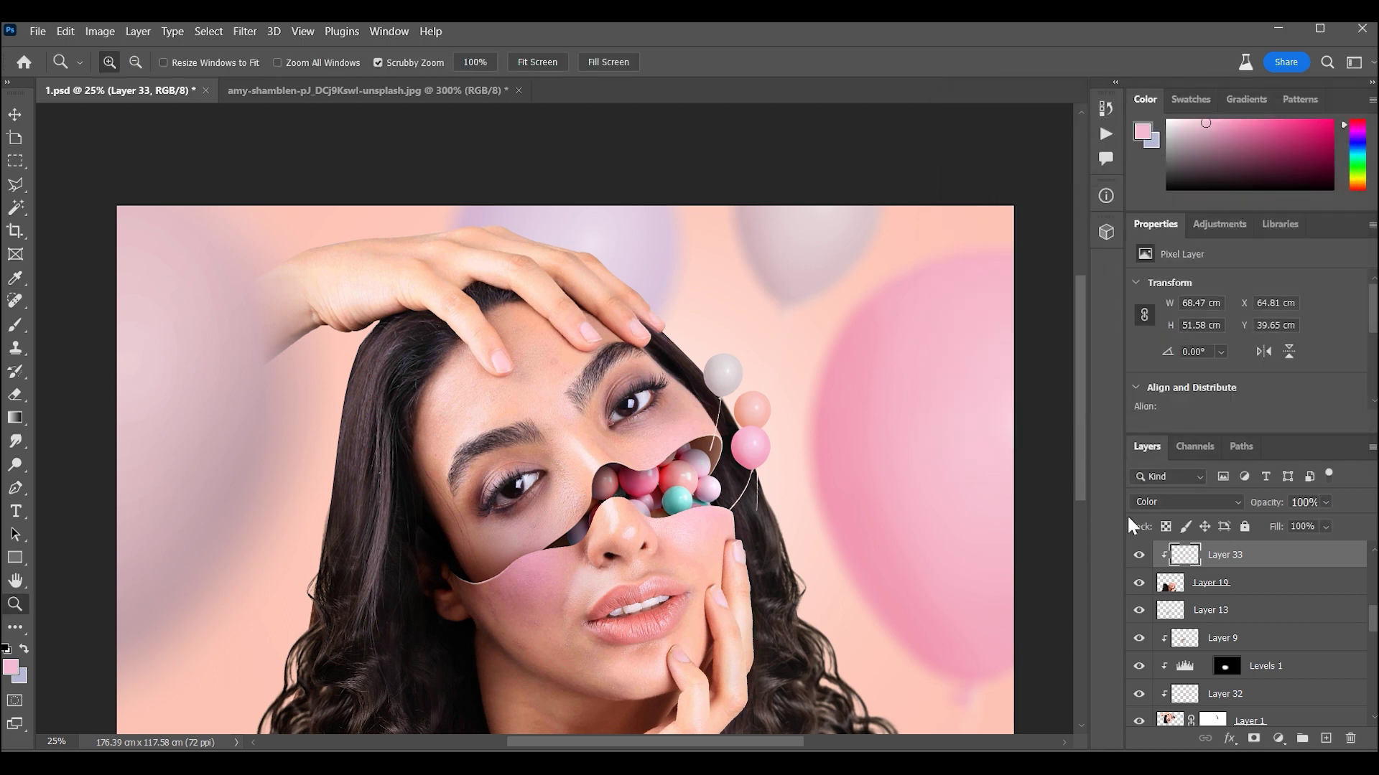
Raise the cheek pink Layer 32 saturation to +53 with hue 0, then reselect Layer 1
{"action": "left_click", "coordinate": [666, 449], "text": "ctrl"}
{"action": "key", "text": "ctrl+l"}
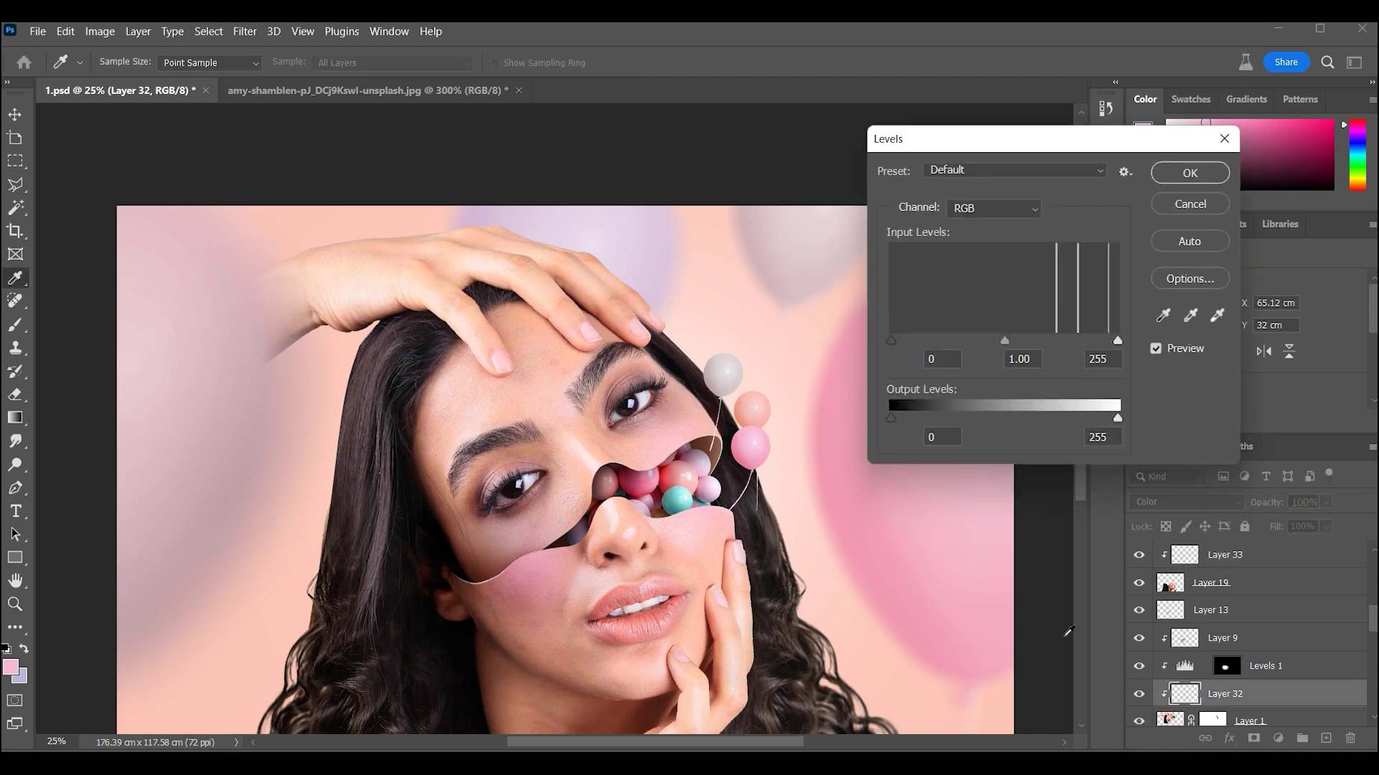
{"action": "left_click", "coordinate": [1160, 176]}
{"action": "key", "text": "ctrl+u"}
{"action": "left_click_drag", "start_coordinate": [1118, 273], "coordinate": [1164, 279]}
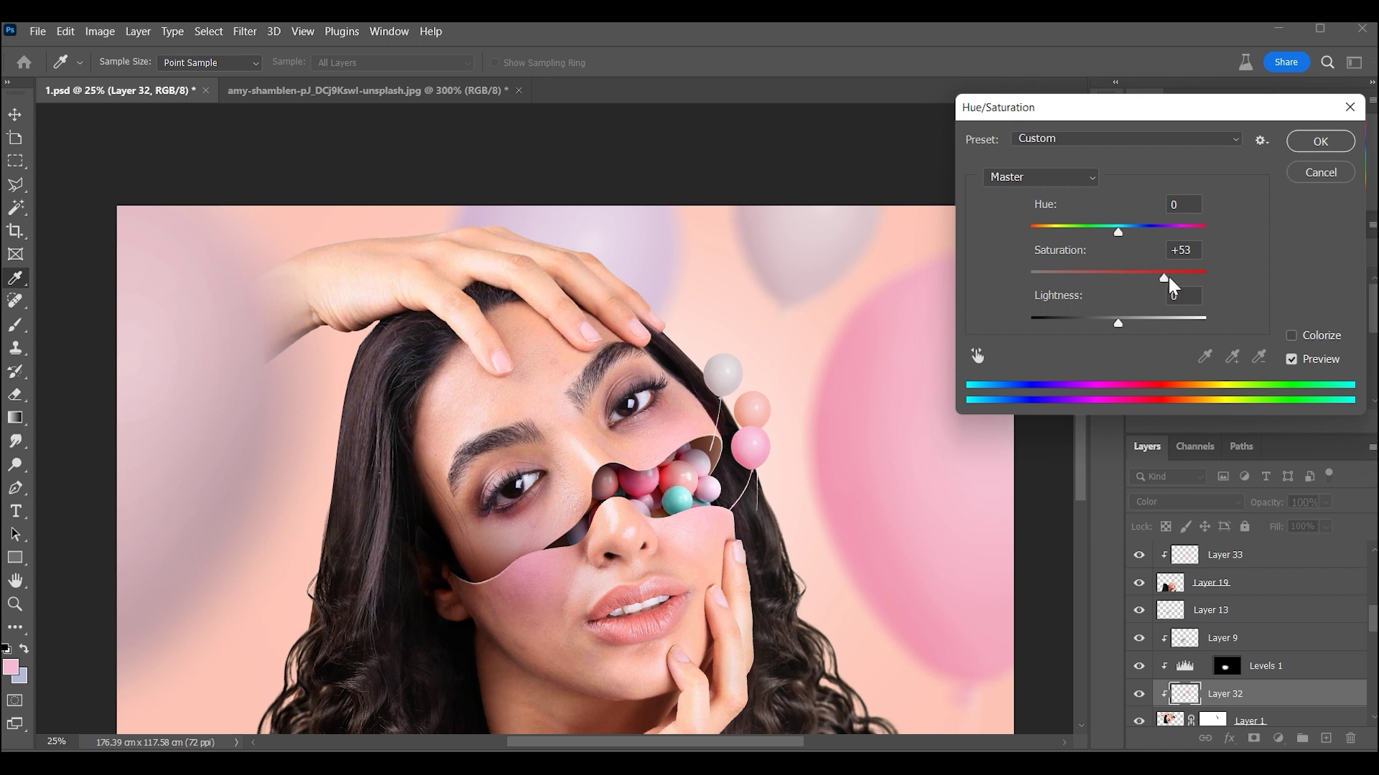
{"action": "mouse_move", "coordinate": [1120, 231]}
{"action": "left_mouse_down"}
{"action": "mouse_move", "coordinate": [1095, 232]}
{"action": "mouse_move", "coordinate": [1118, 231]}
{"action": "left_mouse_up"}
{"action": "left_click", "coordinate": [1319, 141]}
{"action": "key", "text": "z"}
{"action": "scroll", "coordinate": [700, 368], "scroll_direction": "down", "scroll_amount": 2}
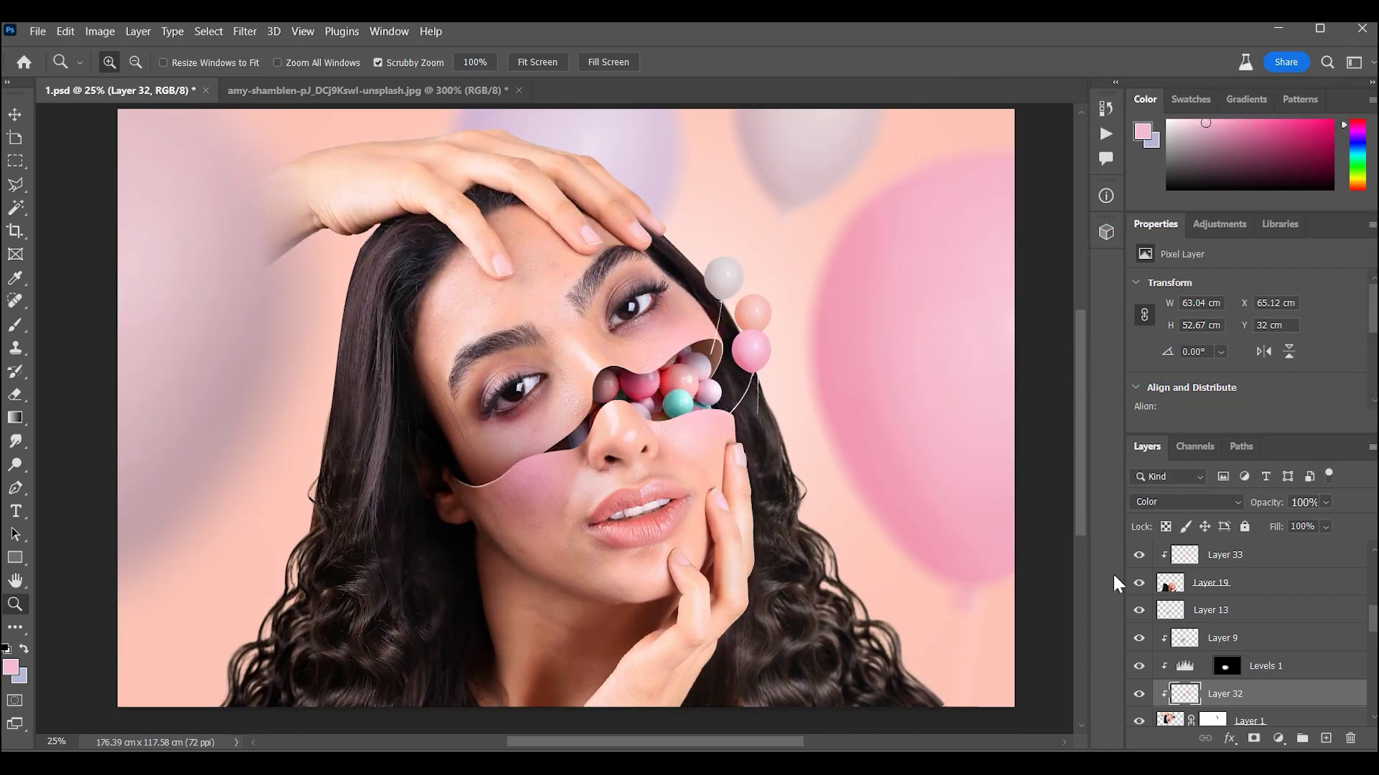
{"action": "left_click", "coordinate": [1250, 720]}
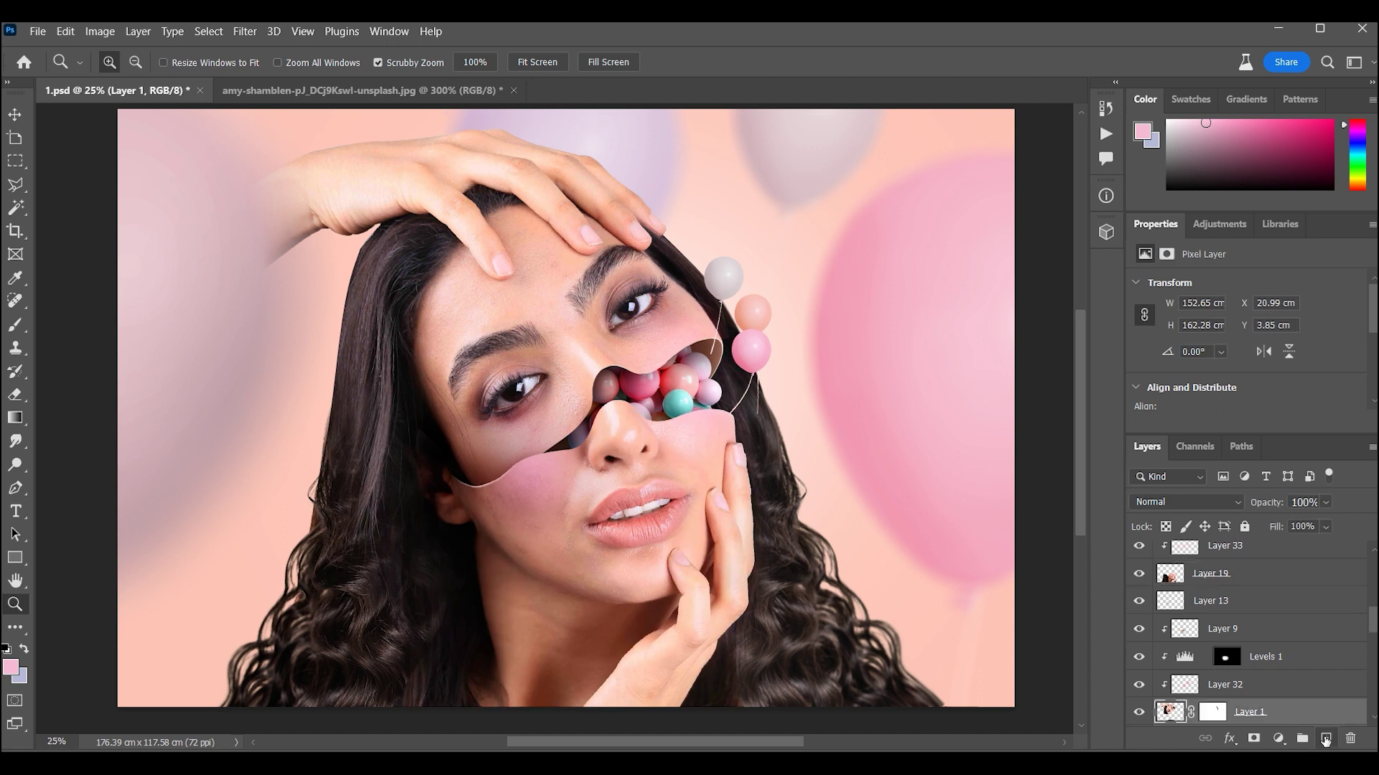
Add a new clipped layer above the portrait in Hue blend mode, with purple as the paint colour
{"action": "left_click", "coordinate": [1324, 739]}
{"action": "scroll", "coordinate": [426, 399], "scroll_direction": "up", "scroll_amount": 2}
{"action": "scroll", "coordinate": [426, 399], "scroll_direction": "up", "scroll_amount": 1}
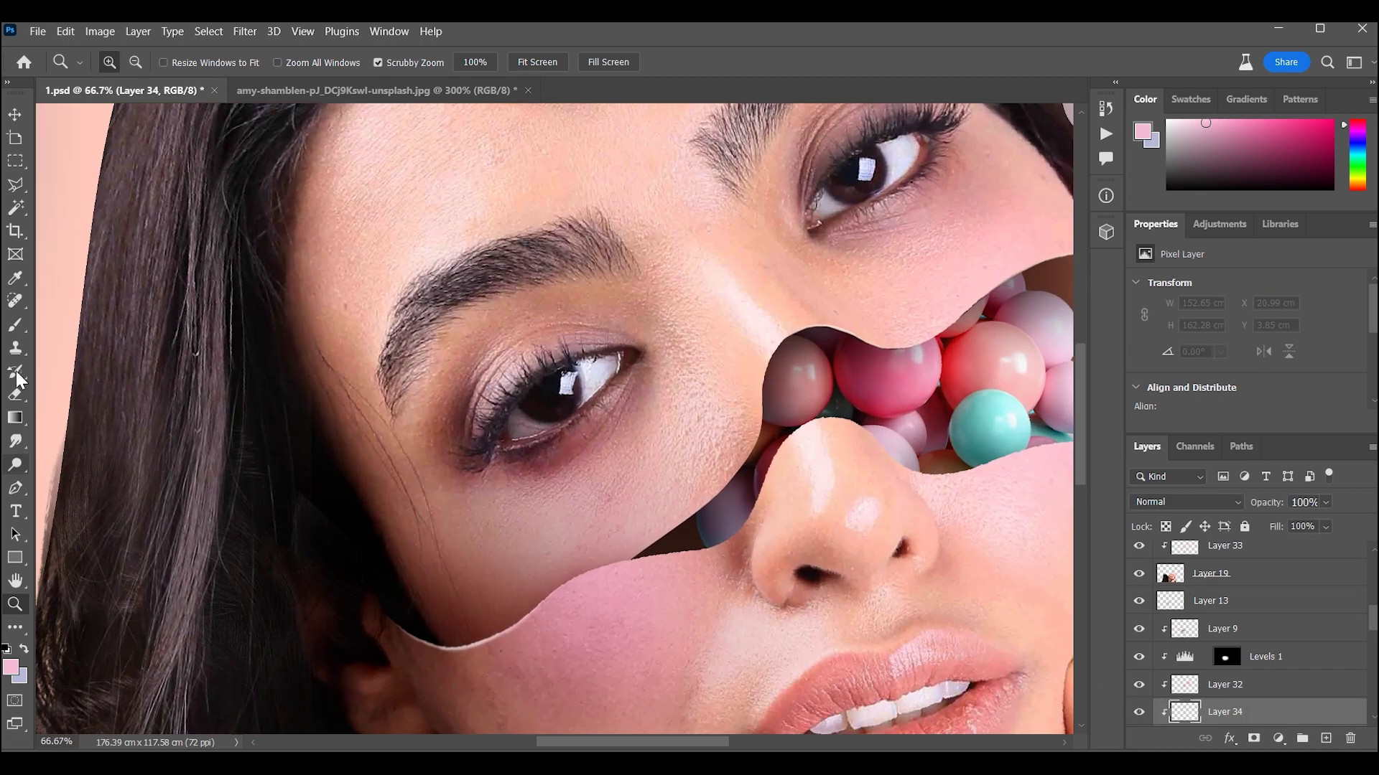
{"action": "key", "text": "b"}
{"action": "key", "text": "x"}
{"action": "left_click", "coordinate": [1186, 502]}
{"action": "left_click", "coordinate": [1156, 702]}
Paint purple over both upper eyelids at 6% brush opacity
{"action": "key", "text": "bracketleft"}
{"action": "key", "text": "bracketleft"}
{"action": "key", "text": "bracketleft"}
{"action": "mouse_move", "coordinate": [560, 308]}
{"action": "left_mouse_down"}
{"action": "mouse_move", "coordinate": [445, 307]}
{"action": "mouse_move", "coordinate": [431, 323]}
{"action": "mouse_move", "coordinate": [554, 308]}
{"action": "mouse_move", "coordinate": [638, 328]}
{"action": "left_mouse_up"}
{"action": "left_click_drag", "start_coordinate": [417, 63], "coordinate": [359, 79]}
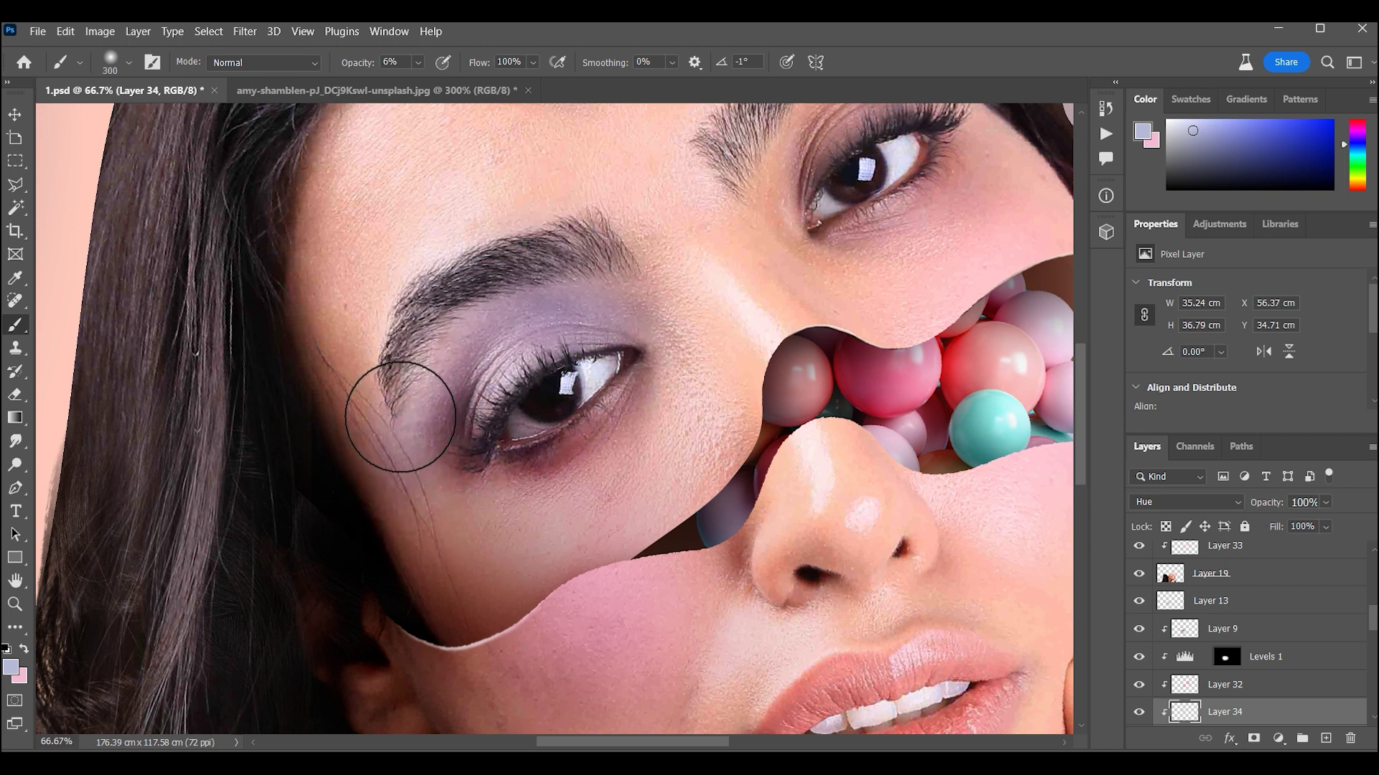
{"action": "key", "text": "bracketright"}
{"action": "key", "text": "bracketright"}
{"action": "left_click_drag", "start_coordinate": [738, 248], "coordinate": [586, 454]}
{"action": "mouse_move", "coordinate": [615, 398]}
{"action": "left_mouse_down"}
{"action": "mouse_move", "coordinate": [702, 270]}
{"action": "mouse_move", "coordinate": [646, 354]}
{"action": "mouse_move", "coordinate": [759, 279]}
{"action": "mouse_move", "coordinate": [696, 266]}
{"action": "left_mouse_up"}
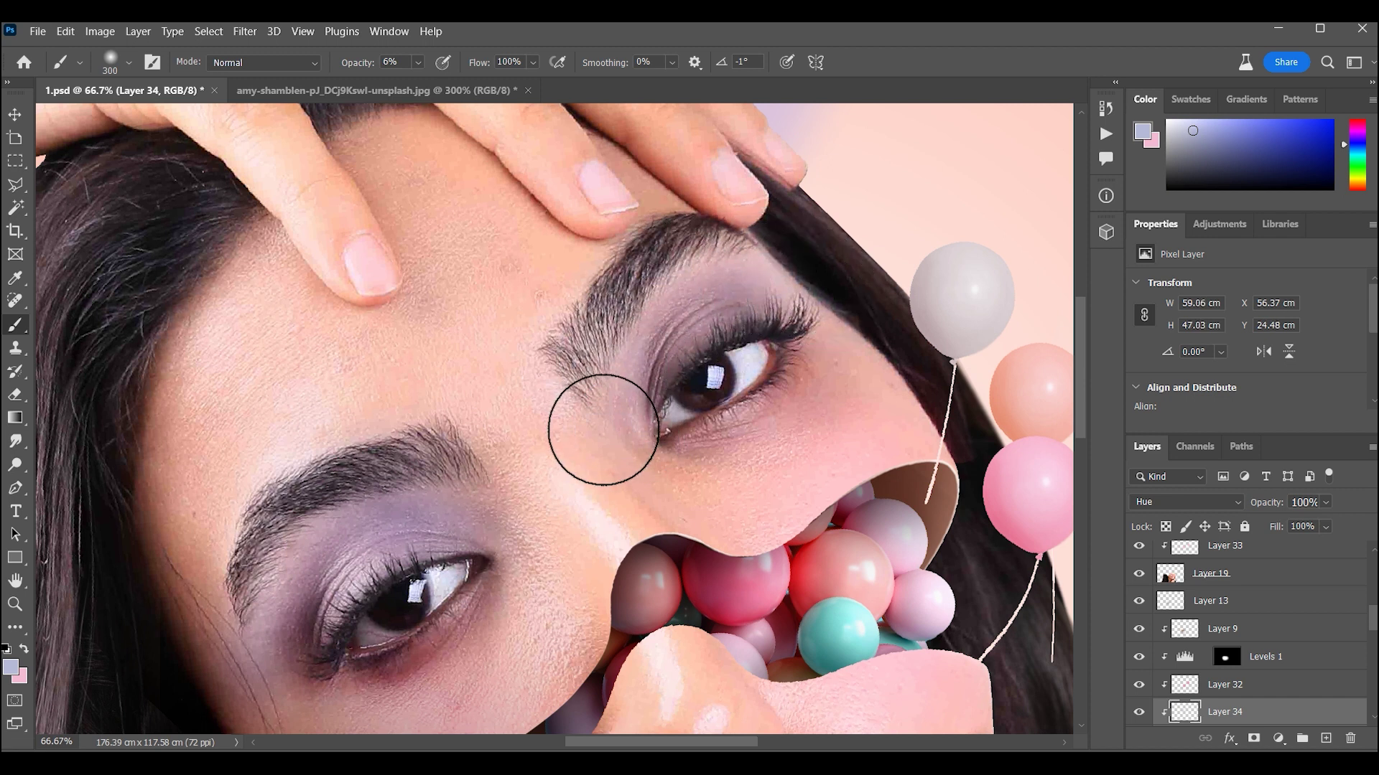
Fit the image on screen, compare by toggling the cheek pink layer, and select Layer 19
{"action": "key", "text": "bracketleft"}
{"action": "key", "text": "bracketleft"}
{"action": "key", "text": "bracketleft"}
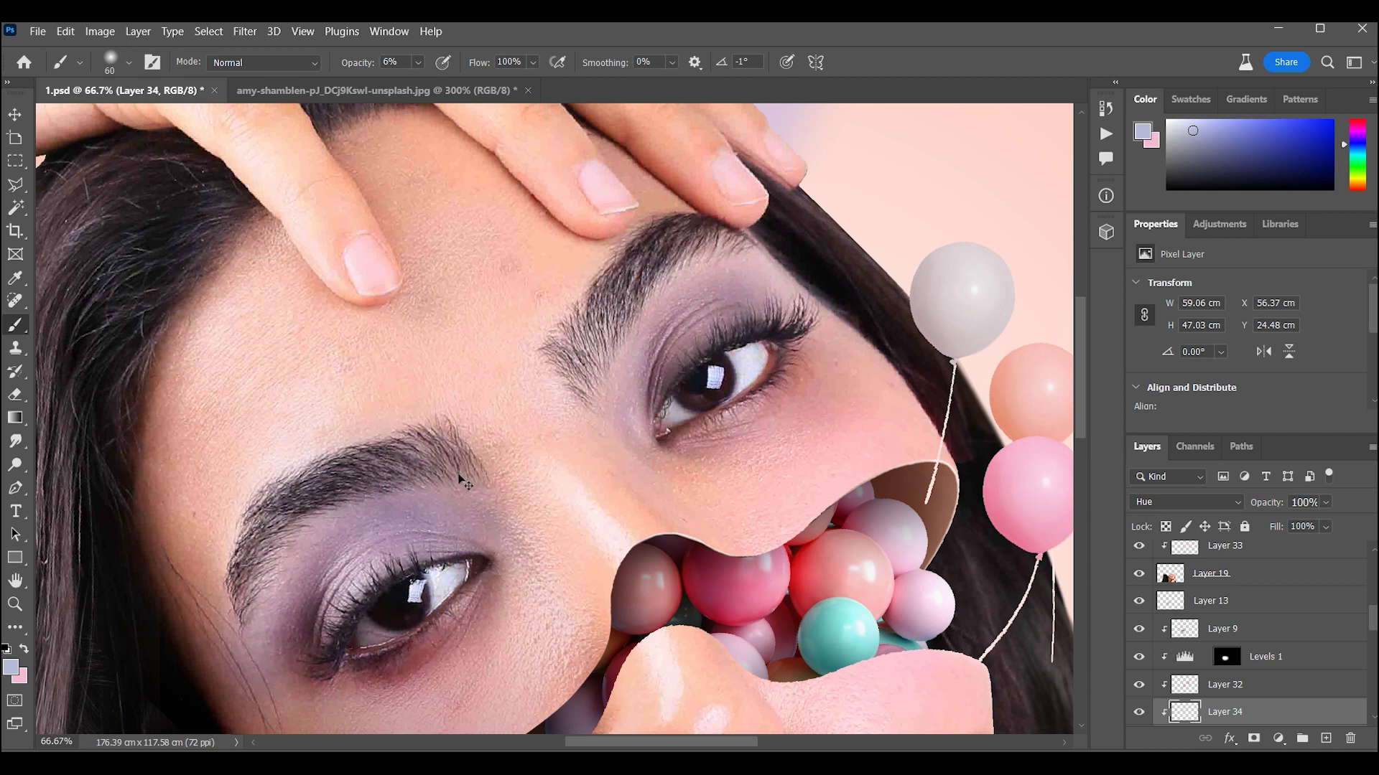
{"action": "key", "text": "ctrl+0"}
{"action": "left_click", "coordinate": [1139, 684]}
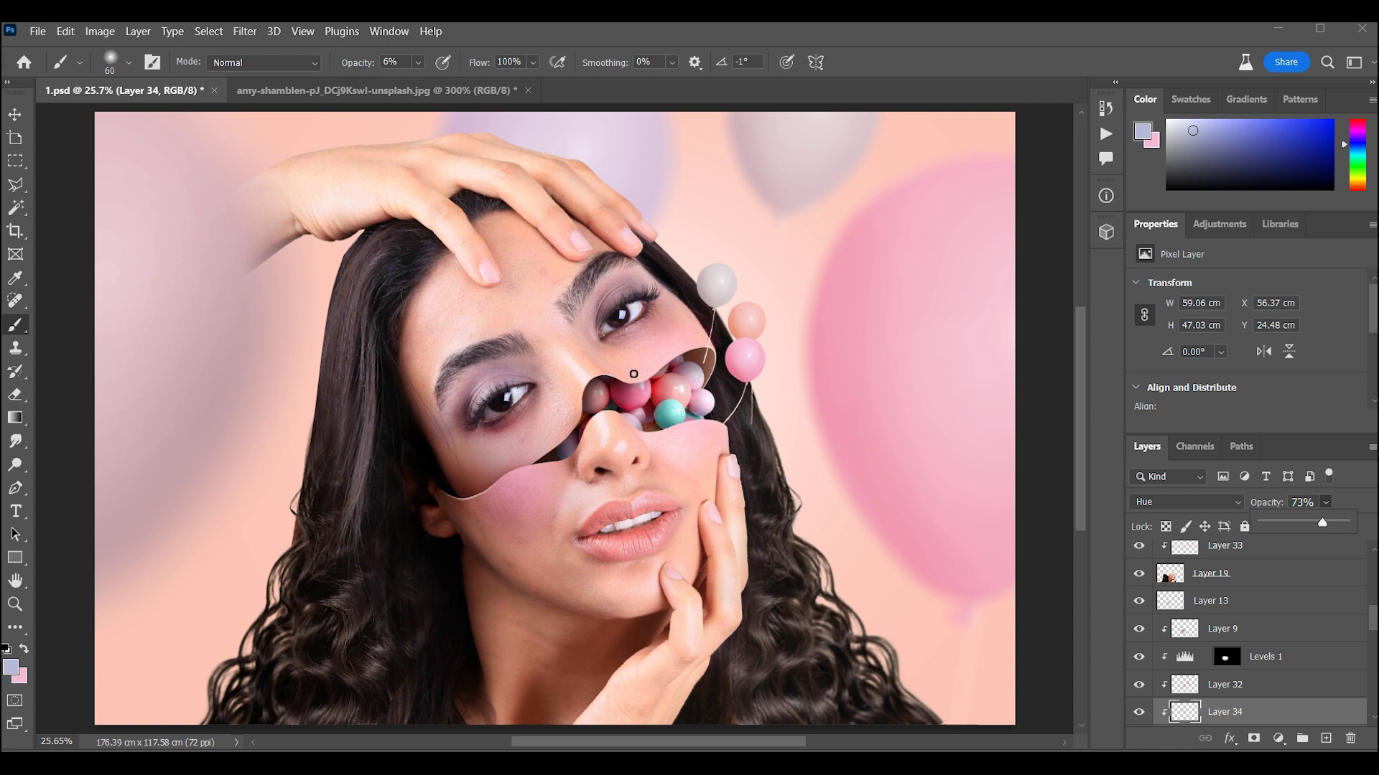
{"action": "left_click", "coordinate": [627, 553], "text": "ctrl"}
Duplicate Layer 19 as a clipped copy and zoom in closely on the lips
{"action": "left_click", "coordinate": [1325, 739]}
{"action": "key", "text": "z"}
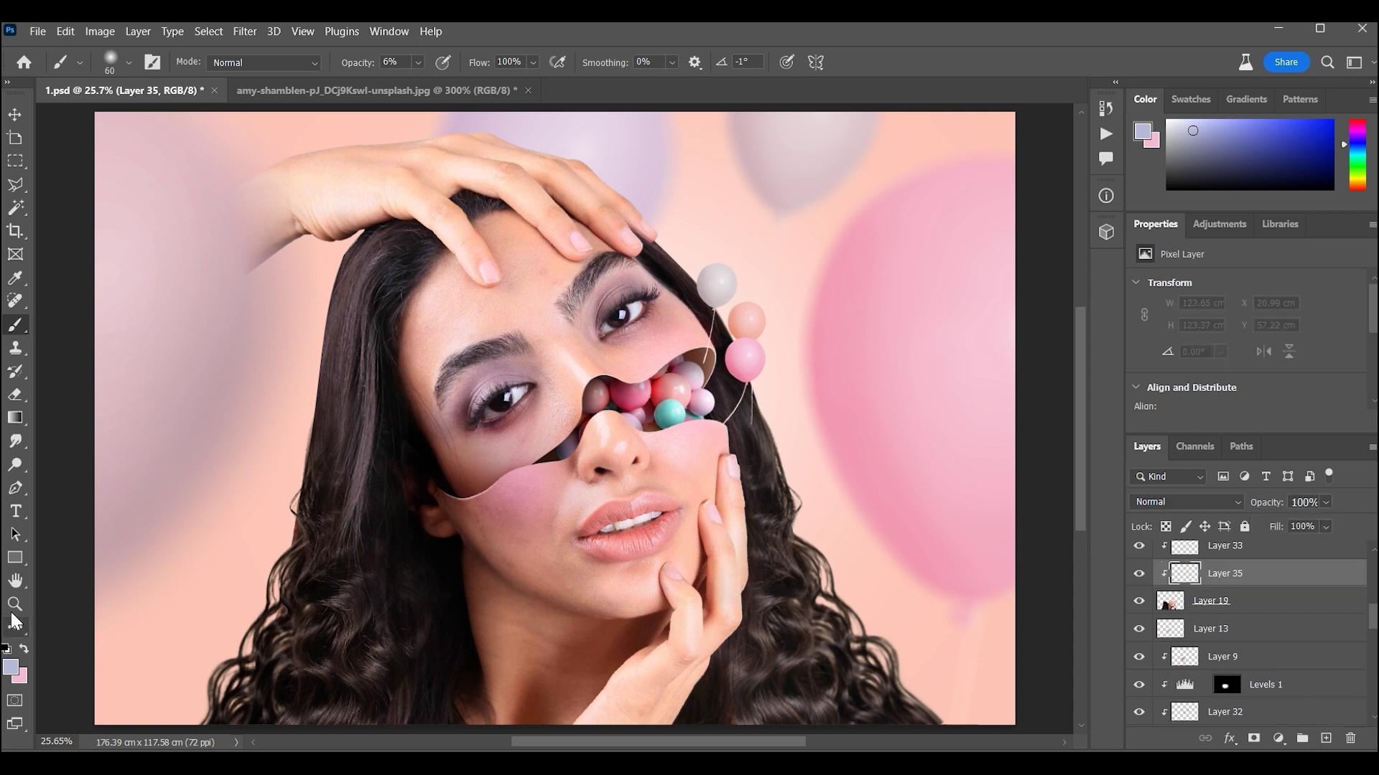
{"action": "left_click", "coordinate": [567, 488]}
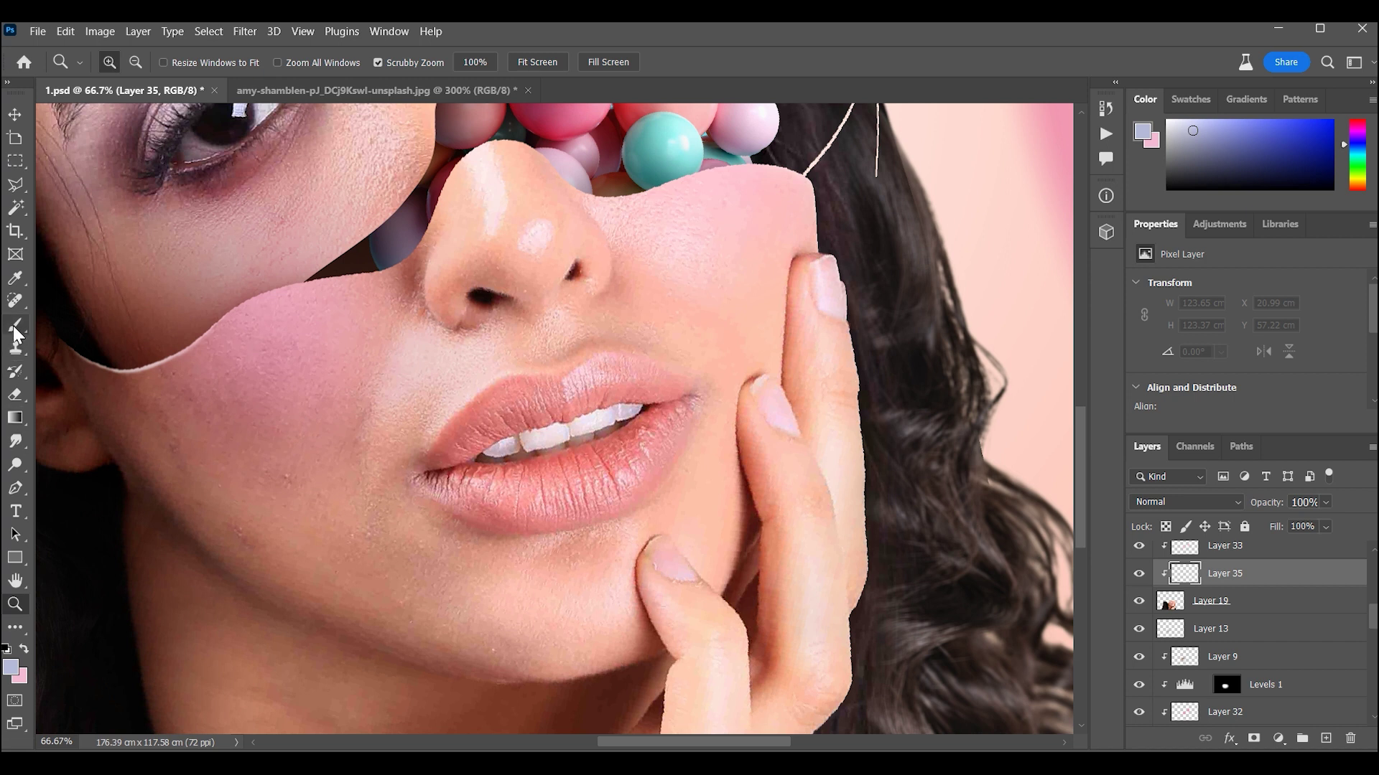
{"action": "left_click", "coordinate": [16, 328]}
{"action": "key", "text": "Delete"}
{"action": "key", "text": "ctrl+j"}
{"action": "key", "text": "z"}
{"action": "left_click", "coordinate": [426, 441]}
{"action": "left_click", "coordinate": [426, 442]}
Trace a Pen path around the outline of the lips
{"action": "key", "text": "p"}
{"action": "left_click", "coordinate": [352, 415]}
{"action": "mouse_move", "coordinate": [502, 567]}
{"action": "left_mouse_down"}
{"action": "mouse_move", "coordinate": [615, 560]}
{"action": "mouse_move", "coordinate": [617, 503]}
{"action": "mouse_move", "coordinate": [751, 471]}
{"action": "left_mouse_up"}
{"action": "mouse_move", "coordinate": [825, 416]}
{"action": "left_mouse_down"}
{"action": "mouse_move", "coordinate": [902, 348]}
{"action": "mouse_move", "coordinate": [826, 392]}
{"action": "mouse_move", "coordinate": [794, 507]}
{"action": "left_mouse_up"}
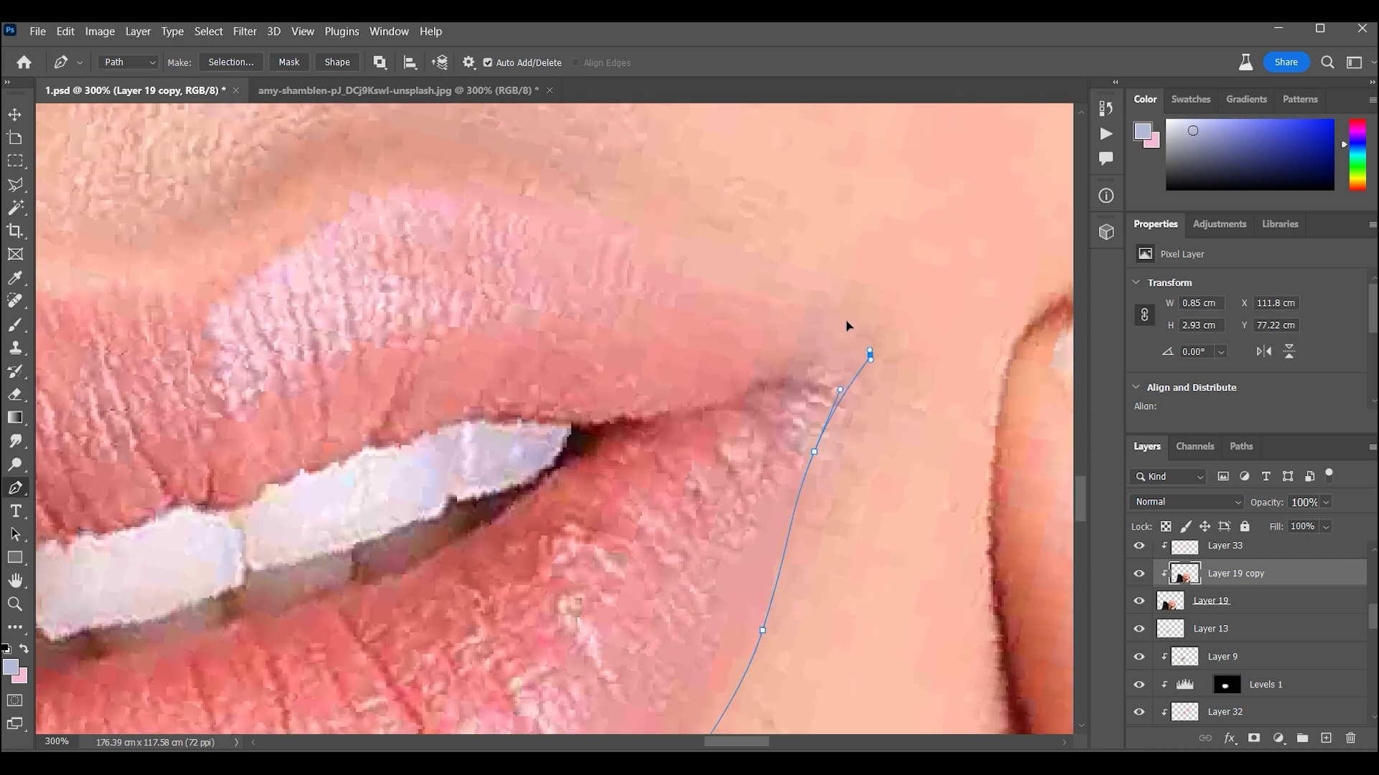
{"action": "left_click_drag", "start_coordinate": [848, 327], "coordinate": [949, 487]}
{"action": "left_click_drag", "start_coordinate": [667, 363], "coordinate": [567, 343]}
{"action": "mouse_move", "coordinate": [293, 468]}
{"action": "left_mouse_down"}
{"action": "mouse_move", "coordinate": [502, 446]}
{"action": "mouse_move", "coordinate": [779, 323]}
{"action": "left_mouse_up"}
{"action": "left_click_drag", "start_coordinate": [617, 430], "coordinate": [609, 442]}
{"action": "left_click_drag", "start_coordinate": [492, 603], "coordinate": [514, 503]}
{"action": "left_click_drag", "start_coordinate": [590, 387], "coordinate": [582, 397]}
{"action": "left_click_drag", "start_coordinate": [530, 445], "coordinate": [532, 496]}
{"action": "left_click_drag", "start_coordinate": [607, 585], "coordinate": [699, 672]}
{"action": "left_click", "coordinate": [219, 62]}
Turn the lip path into a selection and remove the colour outside the lips
{"action": "key", "text": "Return"}
{"action": "key", "text": "ctrl+0"}
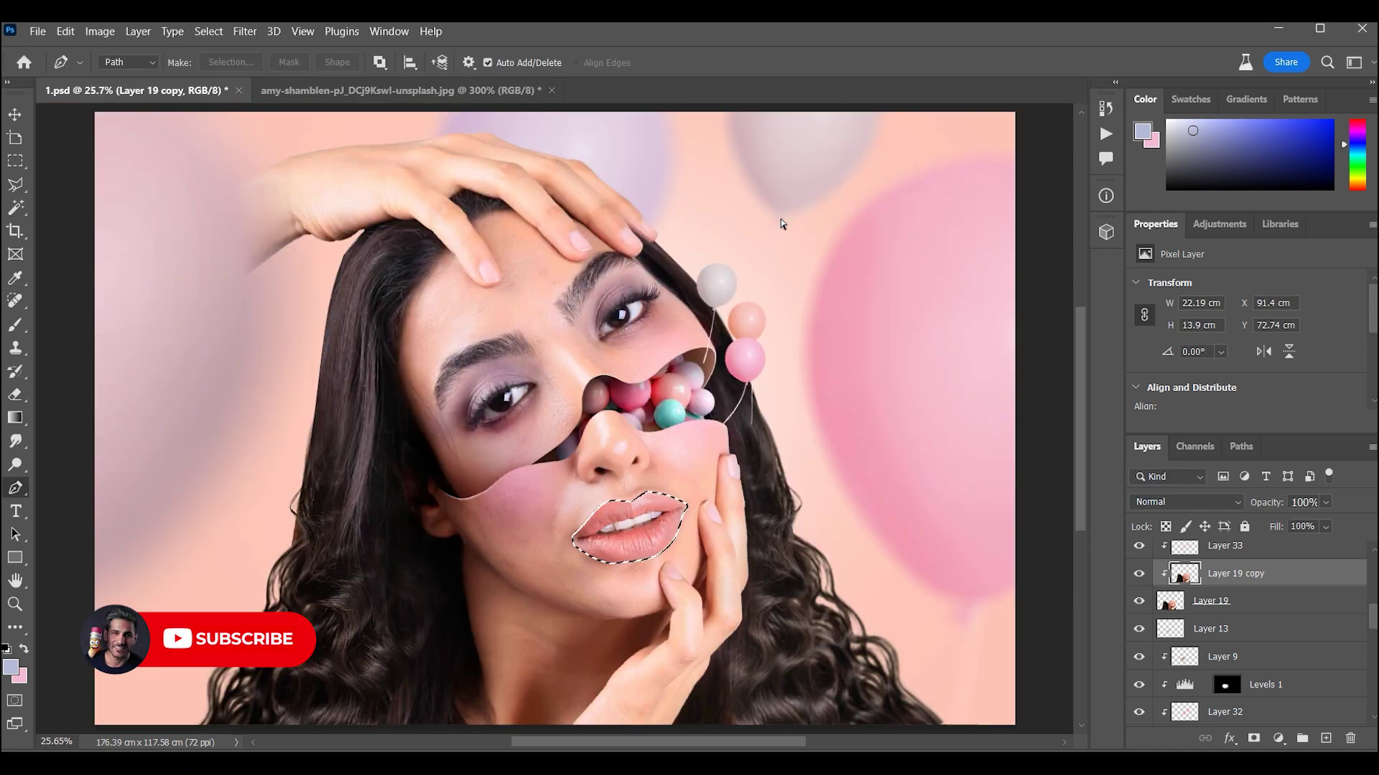
{"action": "key", "text": "ctrl+shift+i"}
{"action": "left_click", "coordinate": [14, 159]}
{"action": "left_click", "coordinate": [160, 186]}
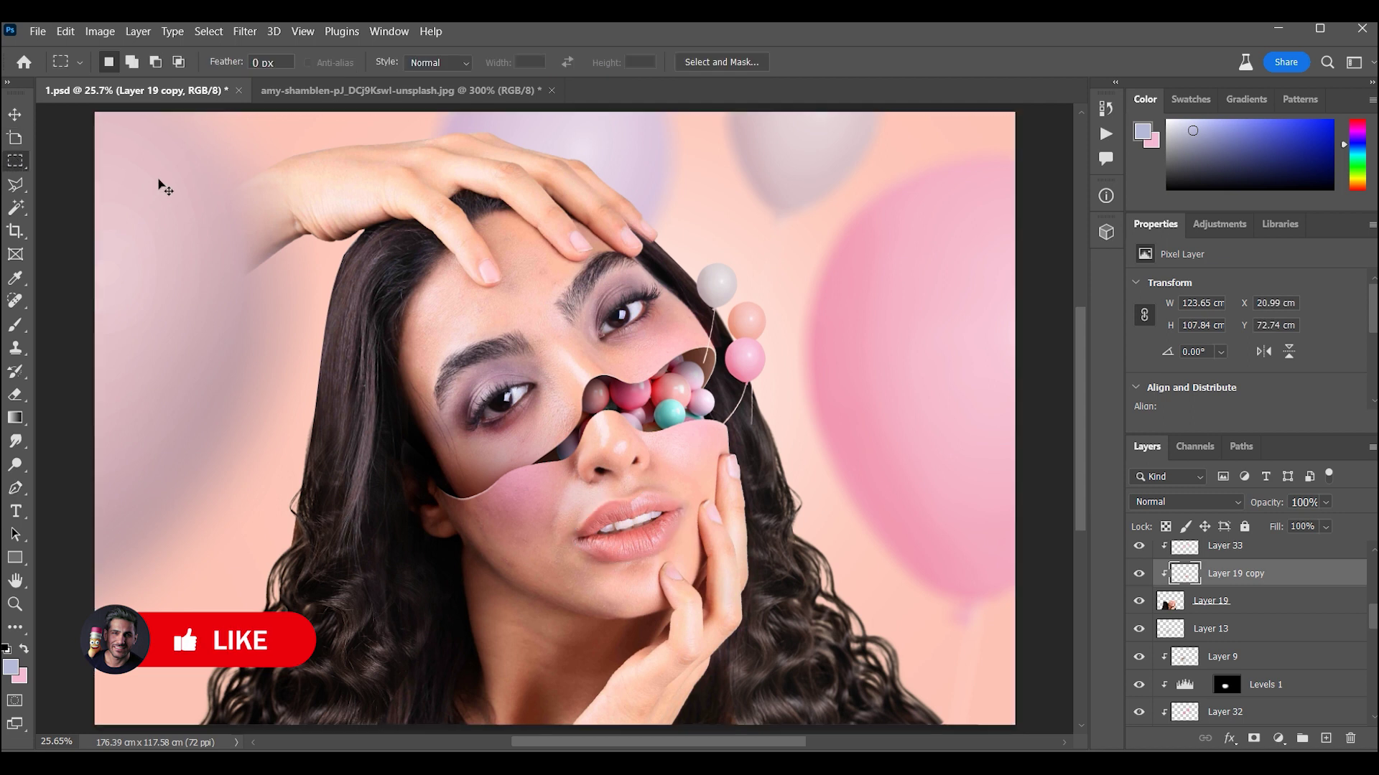
Darken the lip colour's midtones with a Levels adjustment
{"action": "key", "text": "ctrl+l"}
{"action": "left_click_drag", "start_coordinate": [1003, 340], "coordinate": [1030, 340]}
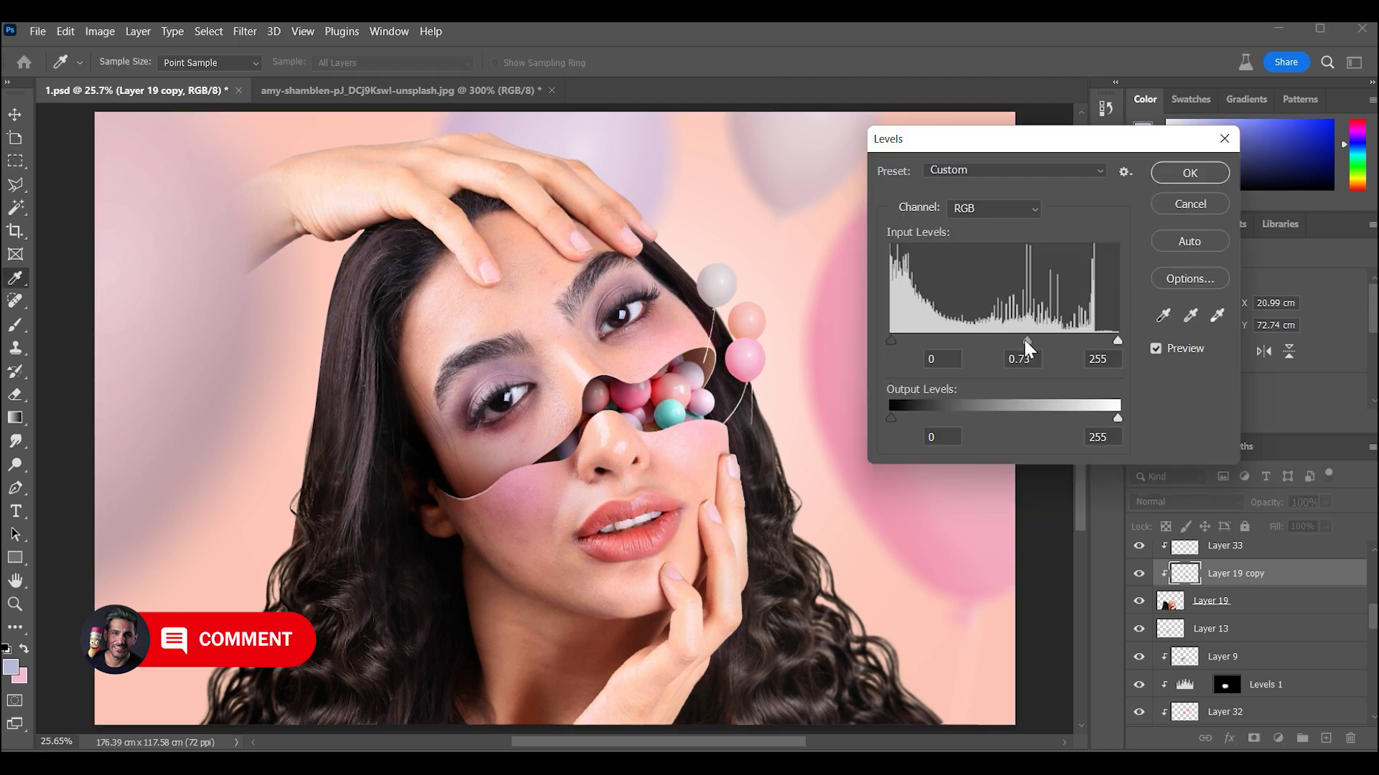
{"action": "left_click", "coordinate": [1189, 172]}
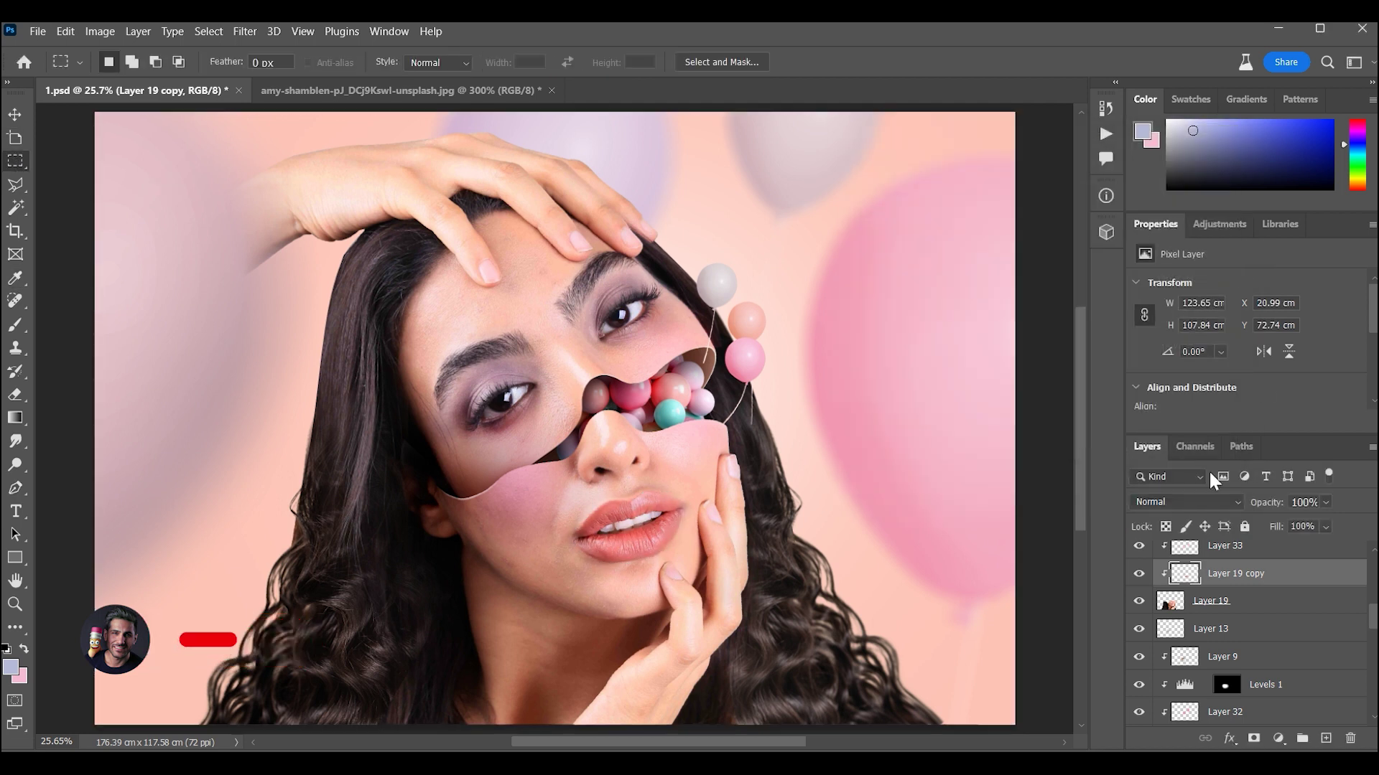
{"action": "left_click", "coordinate": [14, 604]}
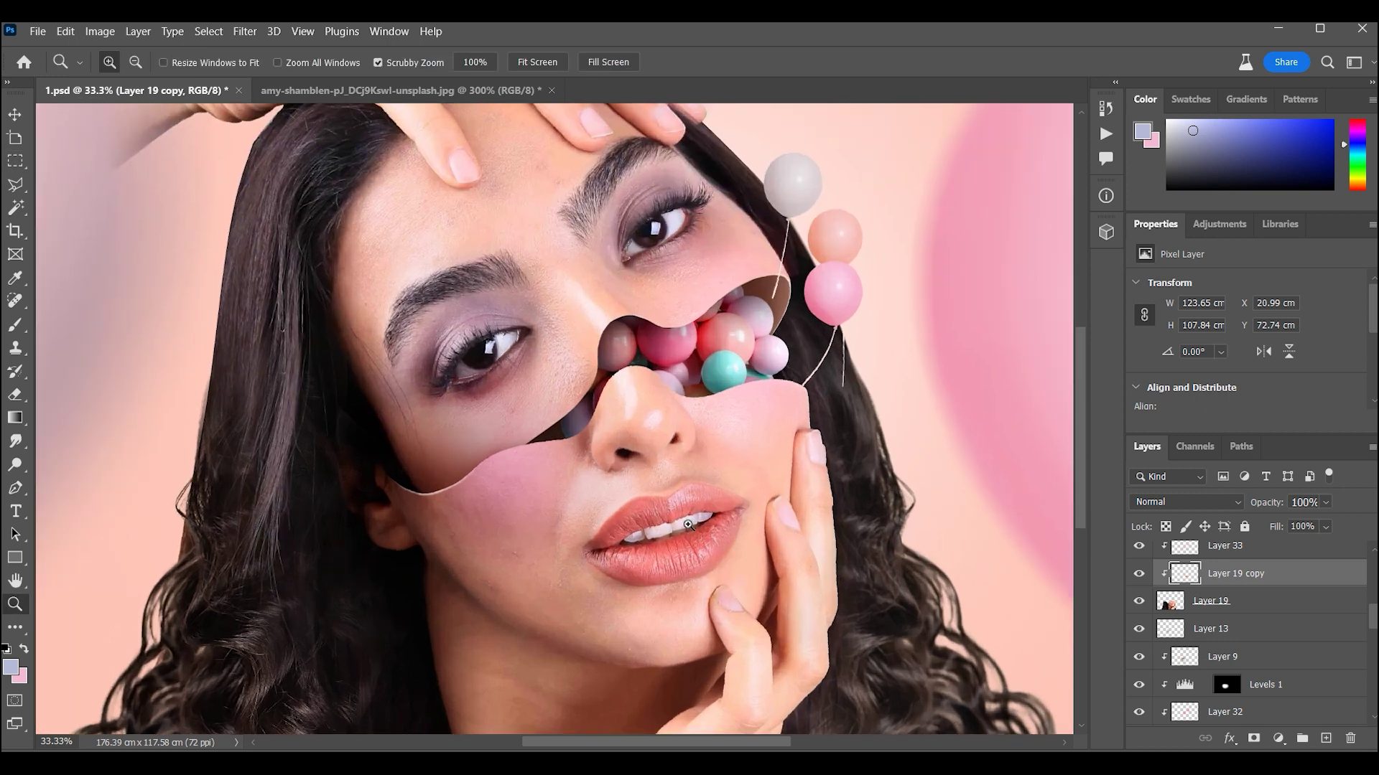
{"action": "left_click_drag", "start_coordinate": [617, 510], "coordinate": [740, 464]}
{"action": "left_click", "coordinate": [1033, 571]}
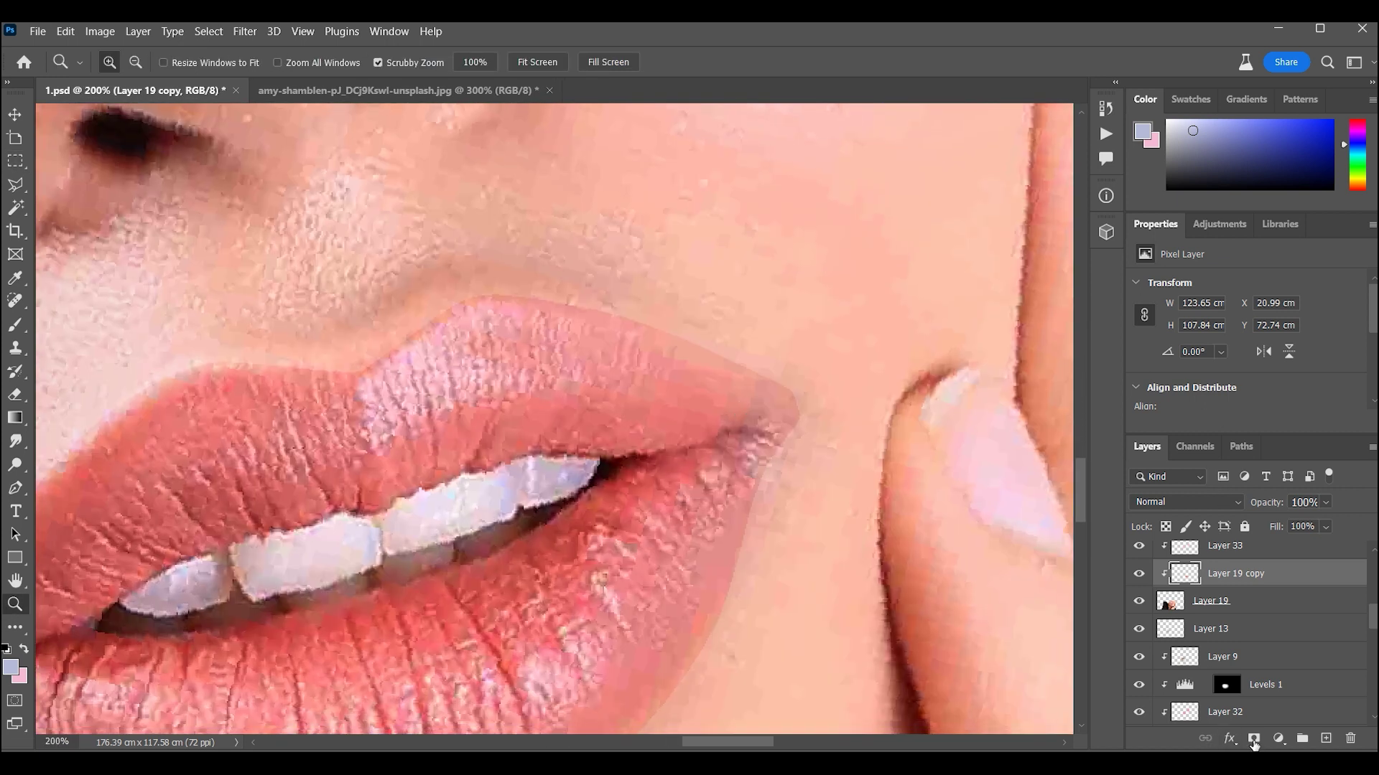
Add a layer mask and paint black around the lip edges at 24%, then 66% opacity
{"action": "left_click", "coordinate": [1254, 739]}
{"action": "key", "text": "b"}
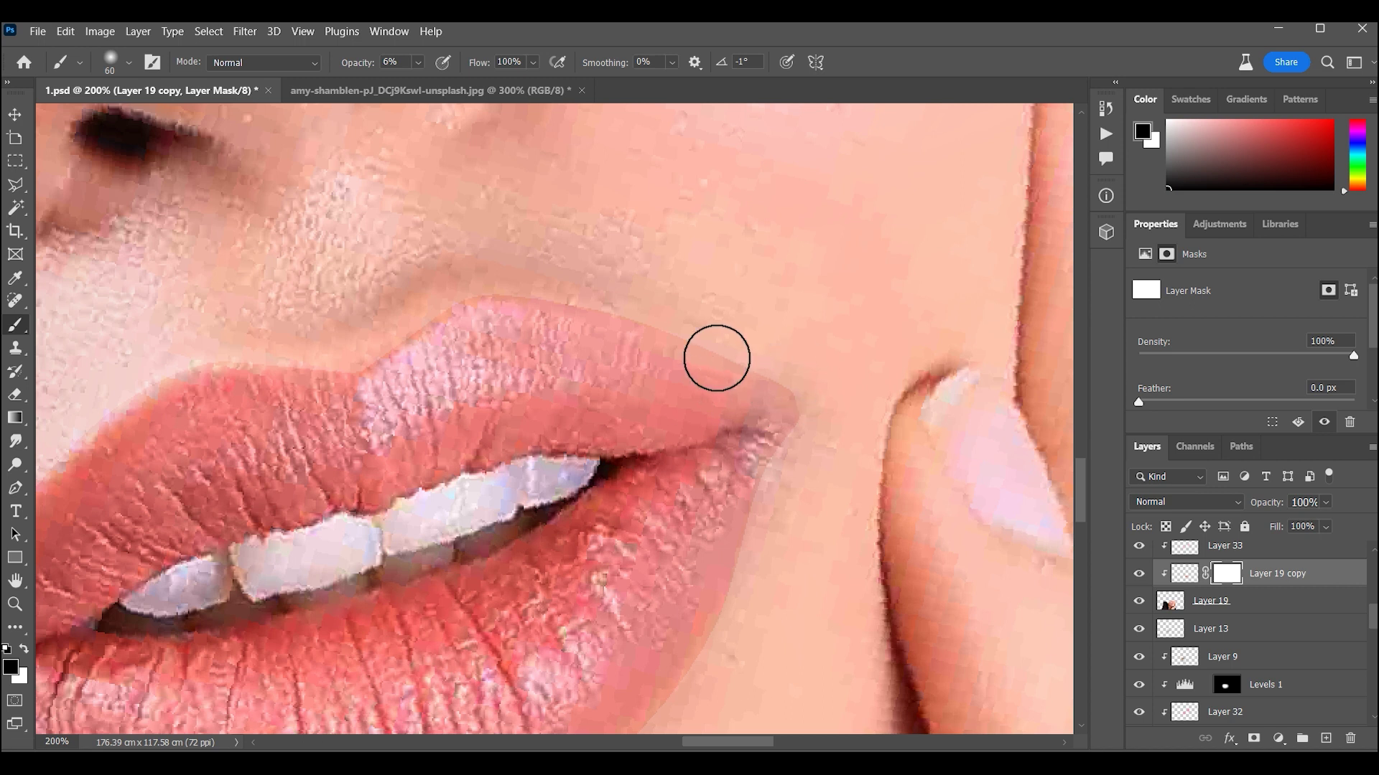
{"action": "key", "text": "2"}
{"action": "key", "text": "4"}
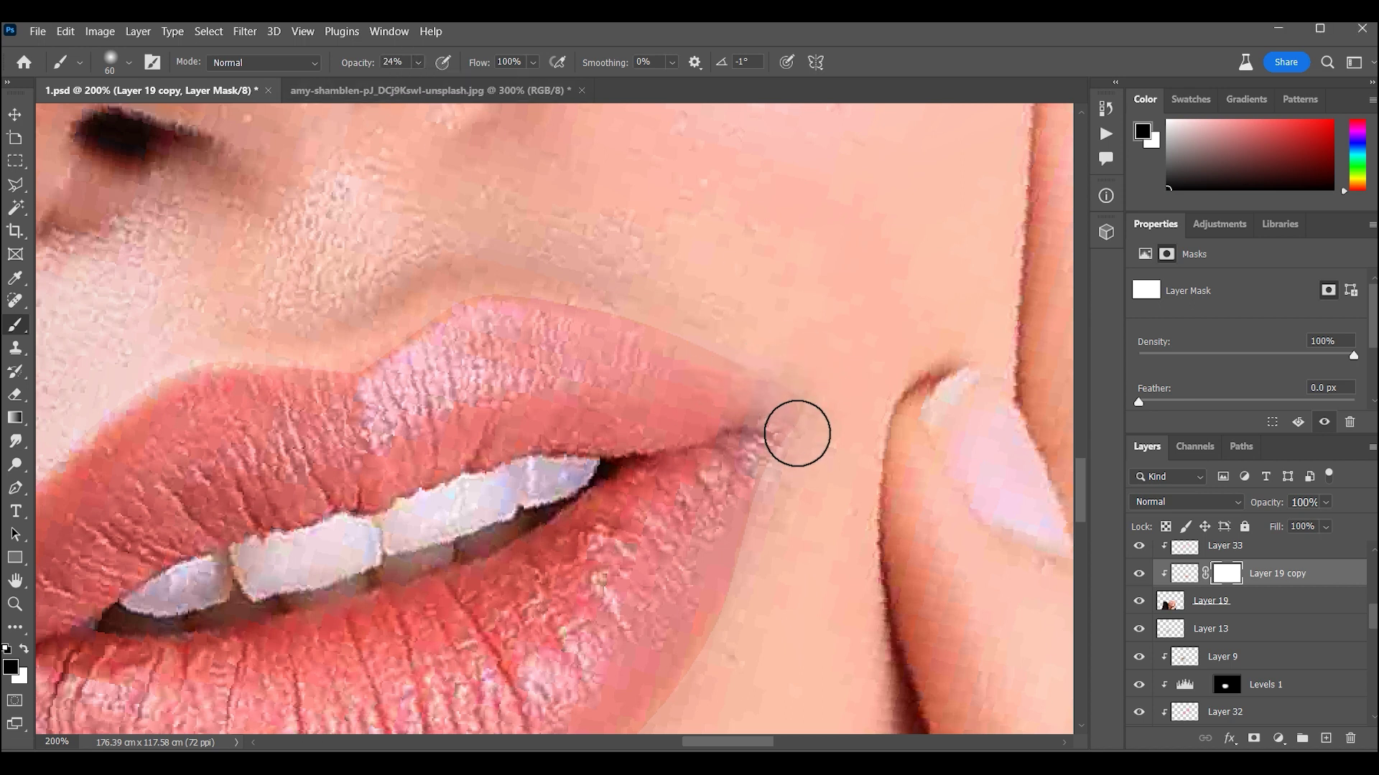
{"action": "scroll", "coordinate": [782, 492], "scroll_direction": "down", "scroll_amount": 3}
{"action": "scroll", "coordinate": [728, 530], "scroll_direction": "down", "scroll_amount": 3}
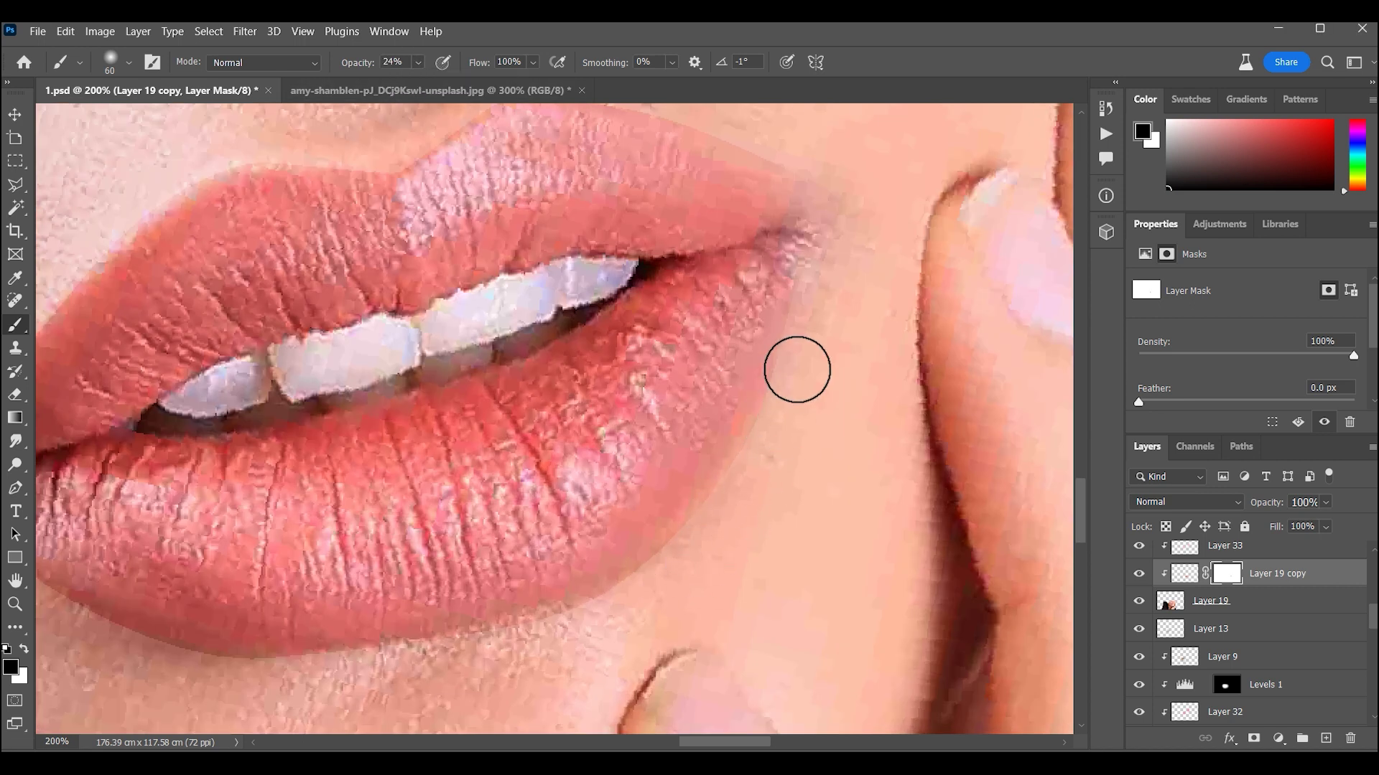
{"action": "scroll", "coordinate": [746, 271], "scroll_direction": "up", "scroll_amount": 4}
{"action": "scroll", "coordinate": [443, 261], "scroll_direction": "left", "scroll_amount": 2}
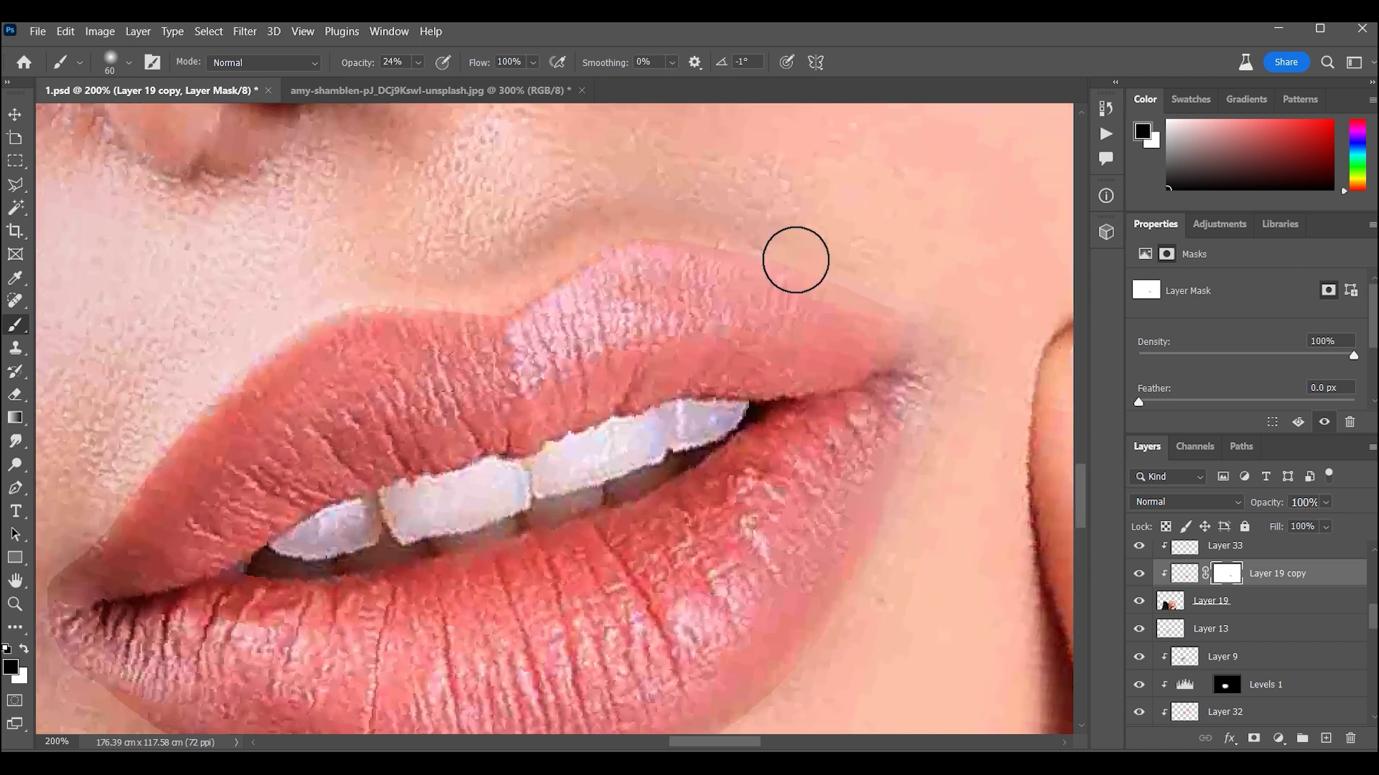
{"action": "key", "text": "6"}
{"action": "key", "text": "6"}
{"action": "scroll", "coordinate": [435, 305], "scroll_direction": "down", "scroll_amount": 2}
{"action": "scroll", "coordinate": [436, 304], "scroll_direction": "left", "scroll_amount": 3}
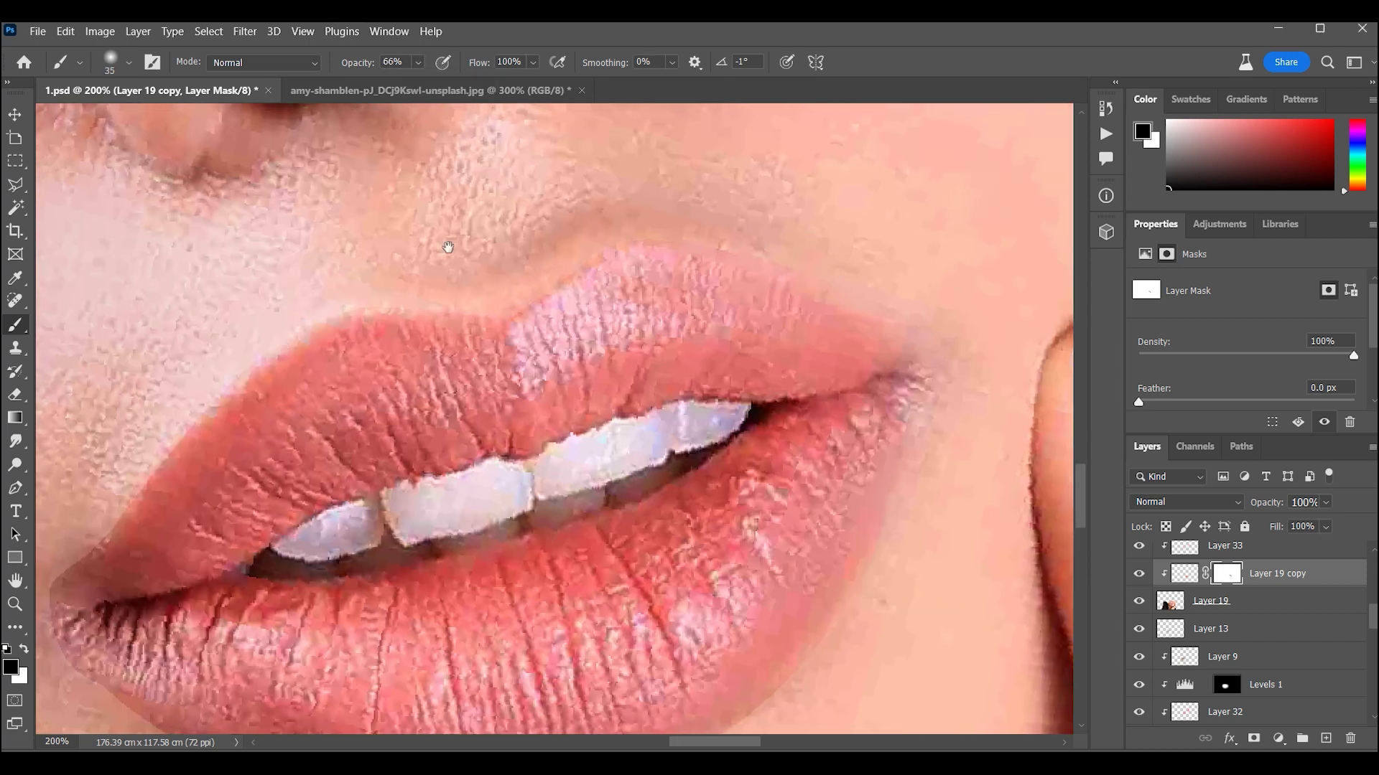
{"action": "scroll", "coordinate": [260, 567], "scroll_direction": "down", "scroll_amount": 3}
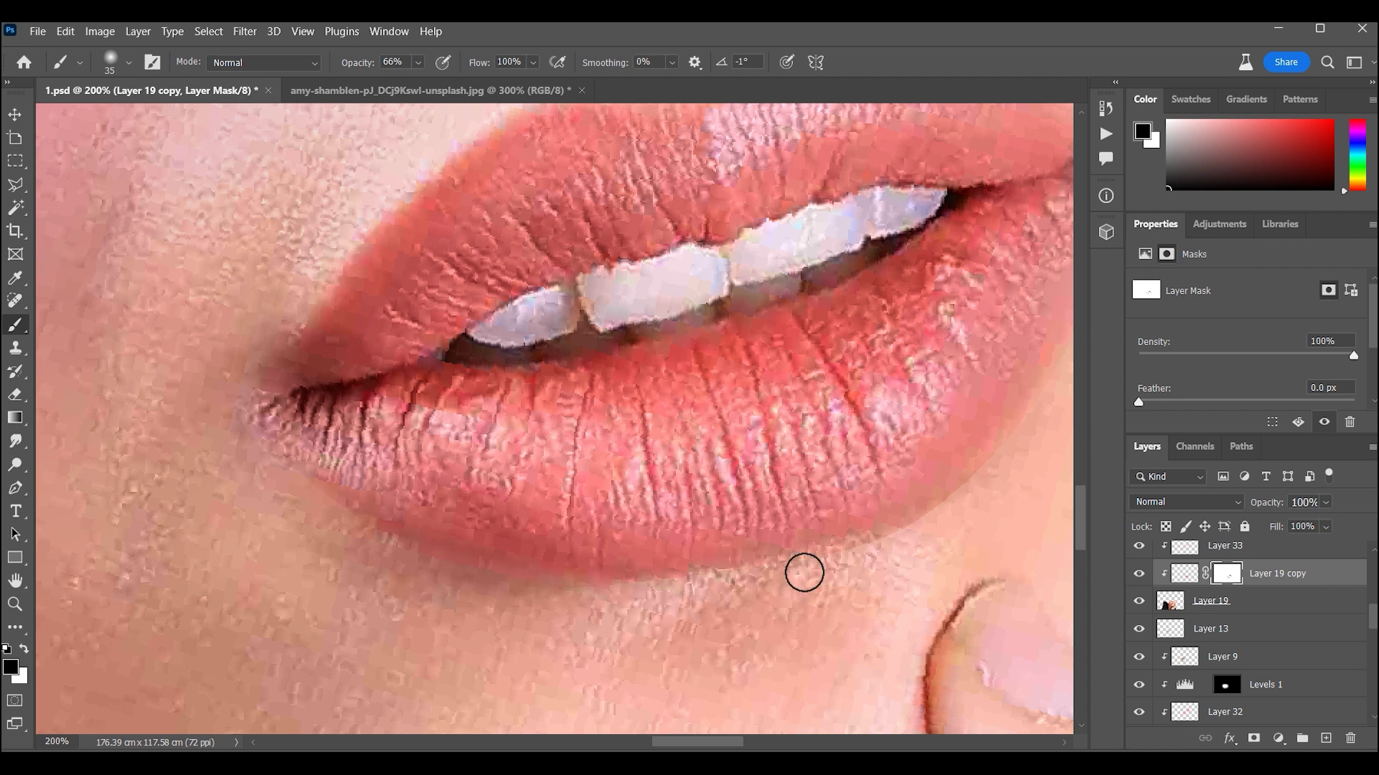
{"action": "scroll", "coordinate": [906, 543], "scroll_direction": "up", "scroll_amount": 2}
{"action": "scroll", "coordinate": [906, 543], "scroll_direction": "right", "scroll_amount": 3}
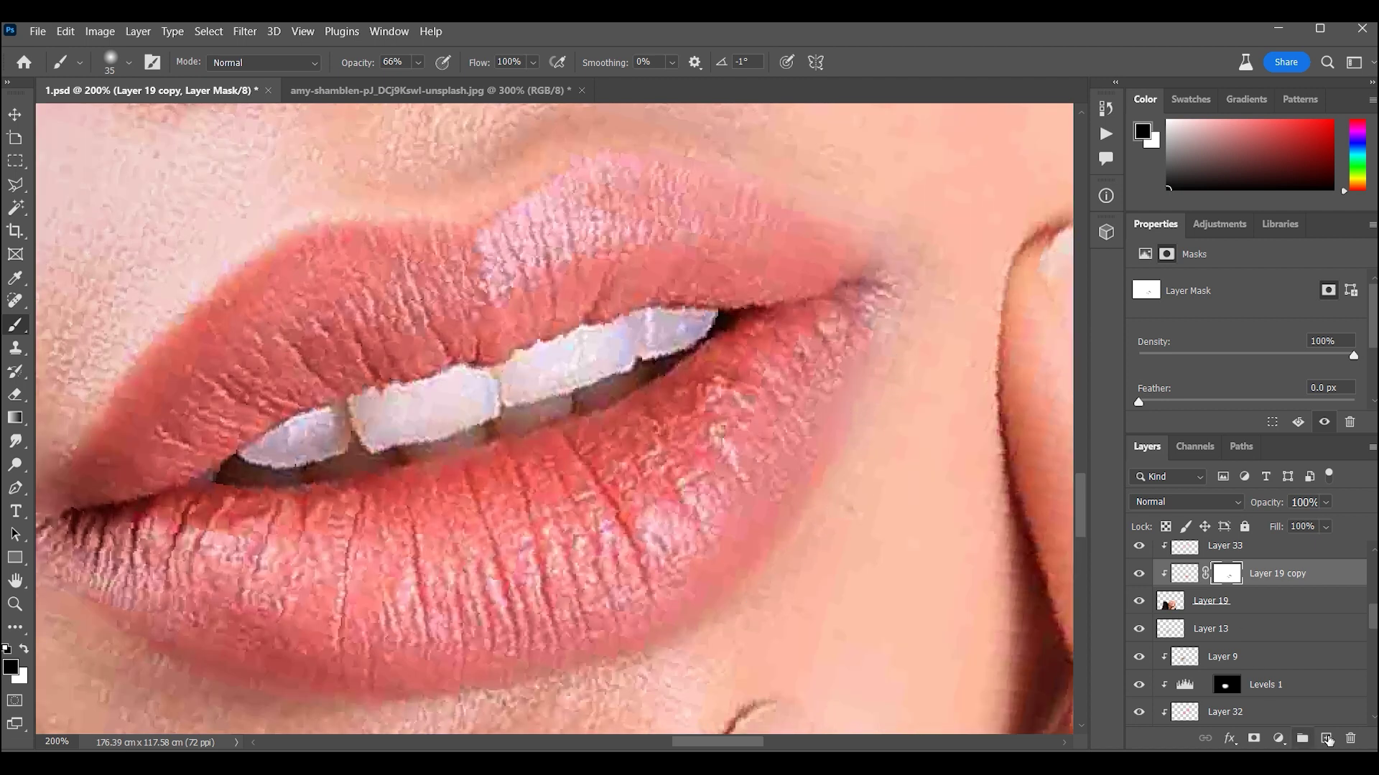
Merge the lip layer into a new Layer 35 and move it above Layer 33
{"action": "left_click", "coordinate": [1327, 740]}
{"action": "key", "text": "ctrl+e"}
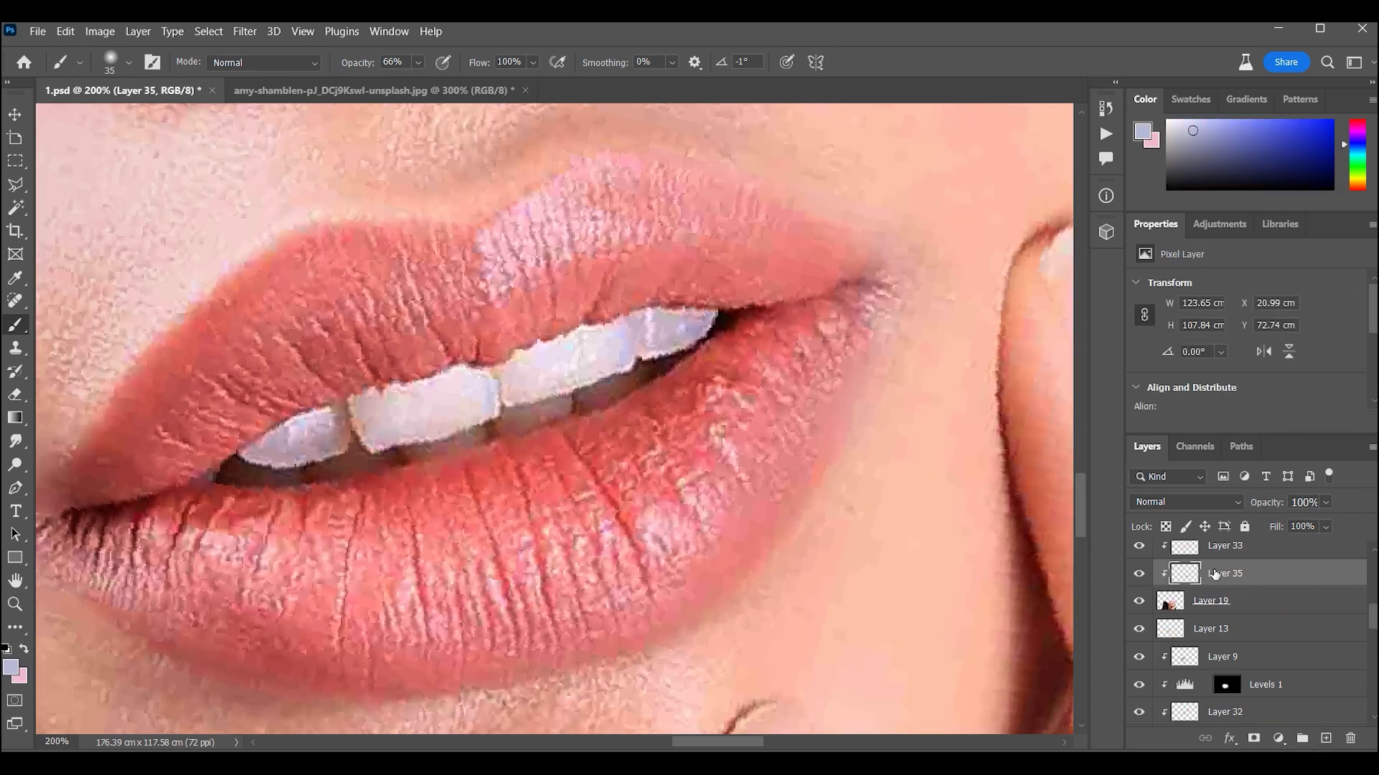
{"action": "left_click_drag", "start_coordinate": [1213, 574], "coordinate": [1247, 640]}
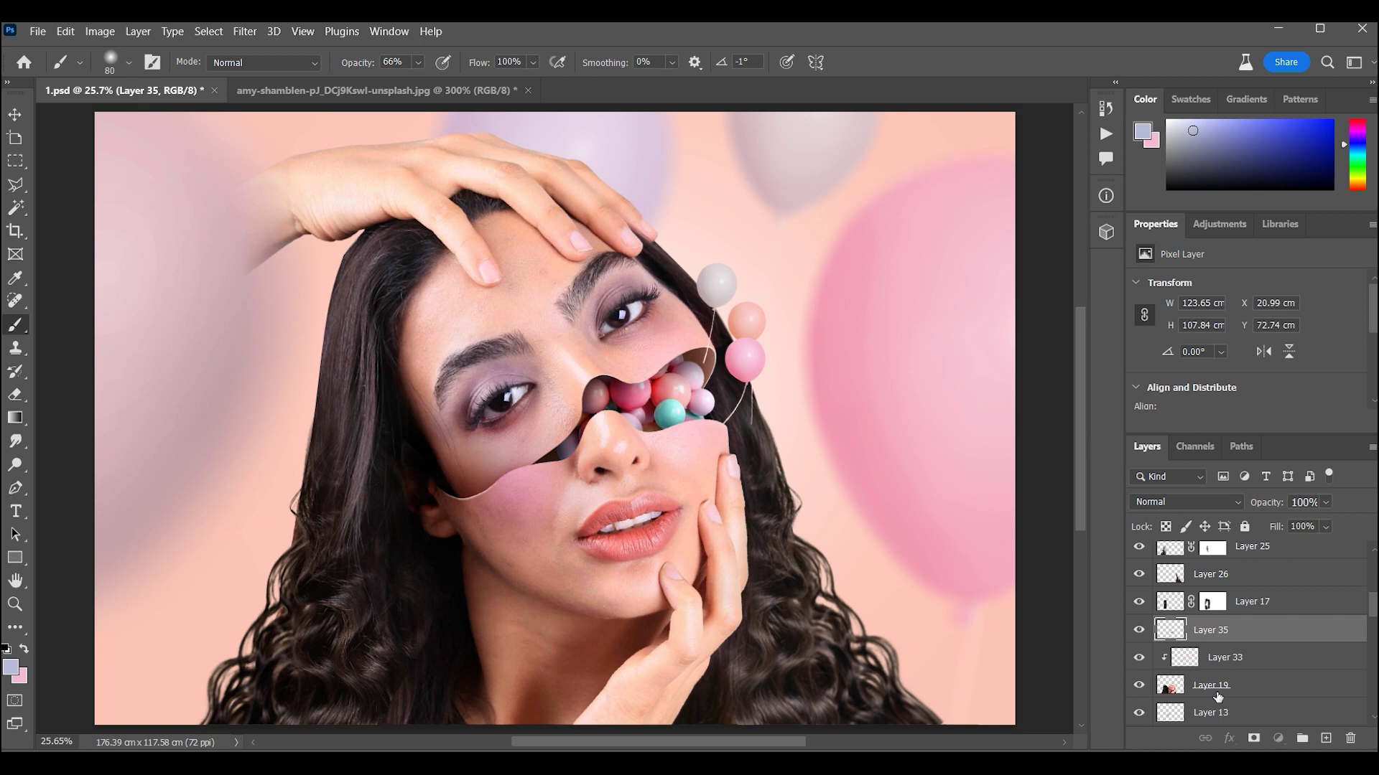
{"action": "scroll", "coordinate": [1218, 646], "scroll_direction": "down", "scroll_amount": 3}
{"action": "left_click", "coordinate": [1274, 709]}
Stamp visible onto a clipped layer and apply Levels to the forehead fingers' midtones
{"action": "key", "text": "ctrl+shift+alt+e"}
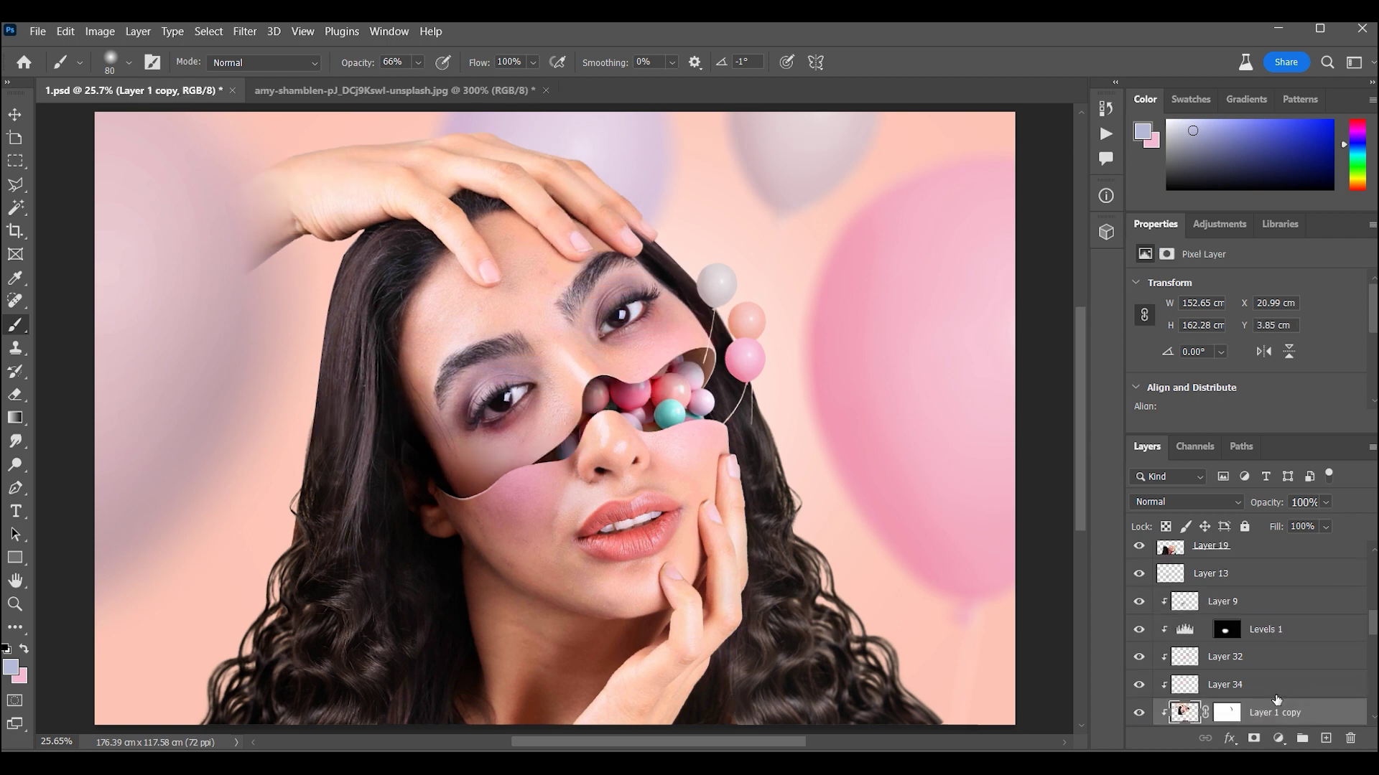
{"action": "key", "text": "ctrl+alt+g"}
{"action": "key", "text": "z"}
{"action": "left_click", "coordinate": [518, 170]}
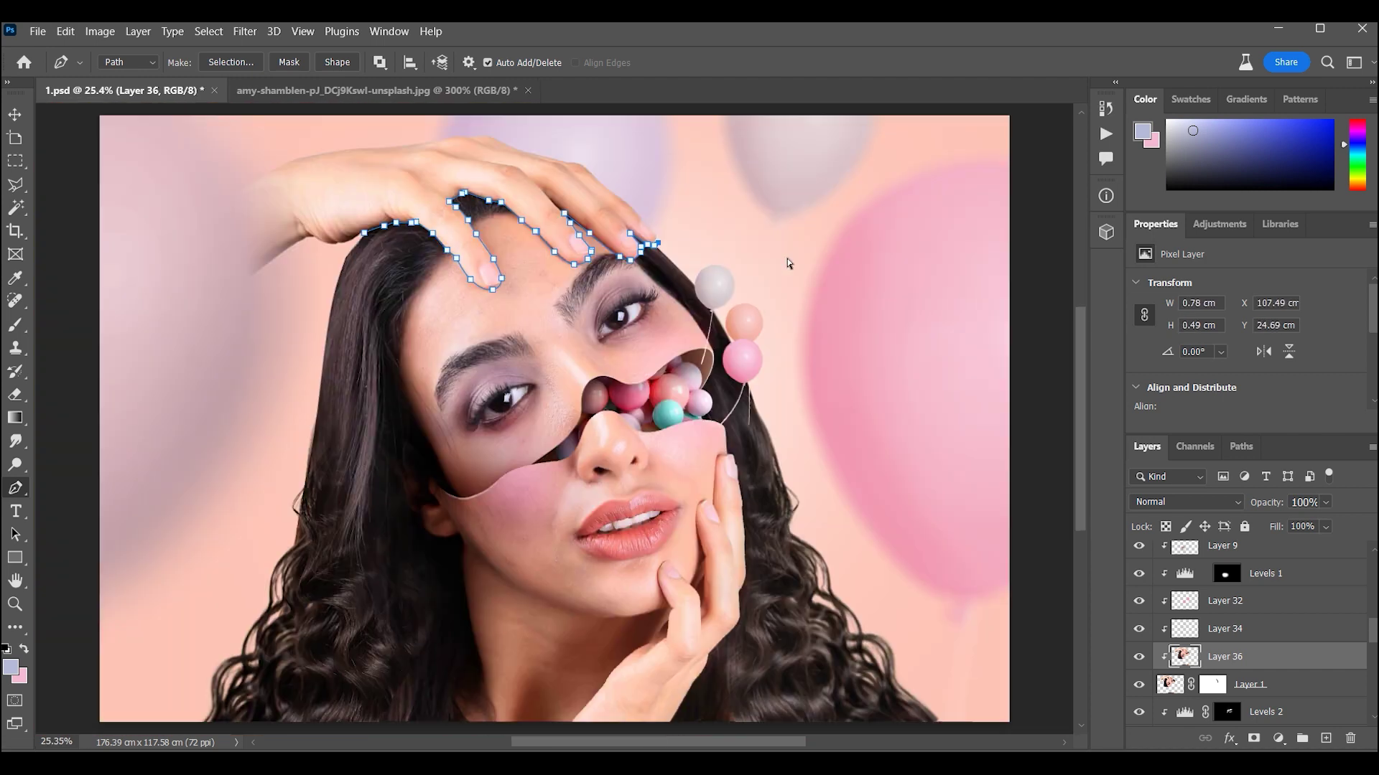
{"action": "left_click", "coordinate": [252, 66]}
{"action": "key", "text": "Return"}
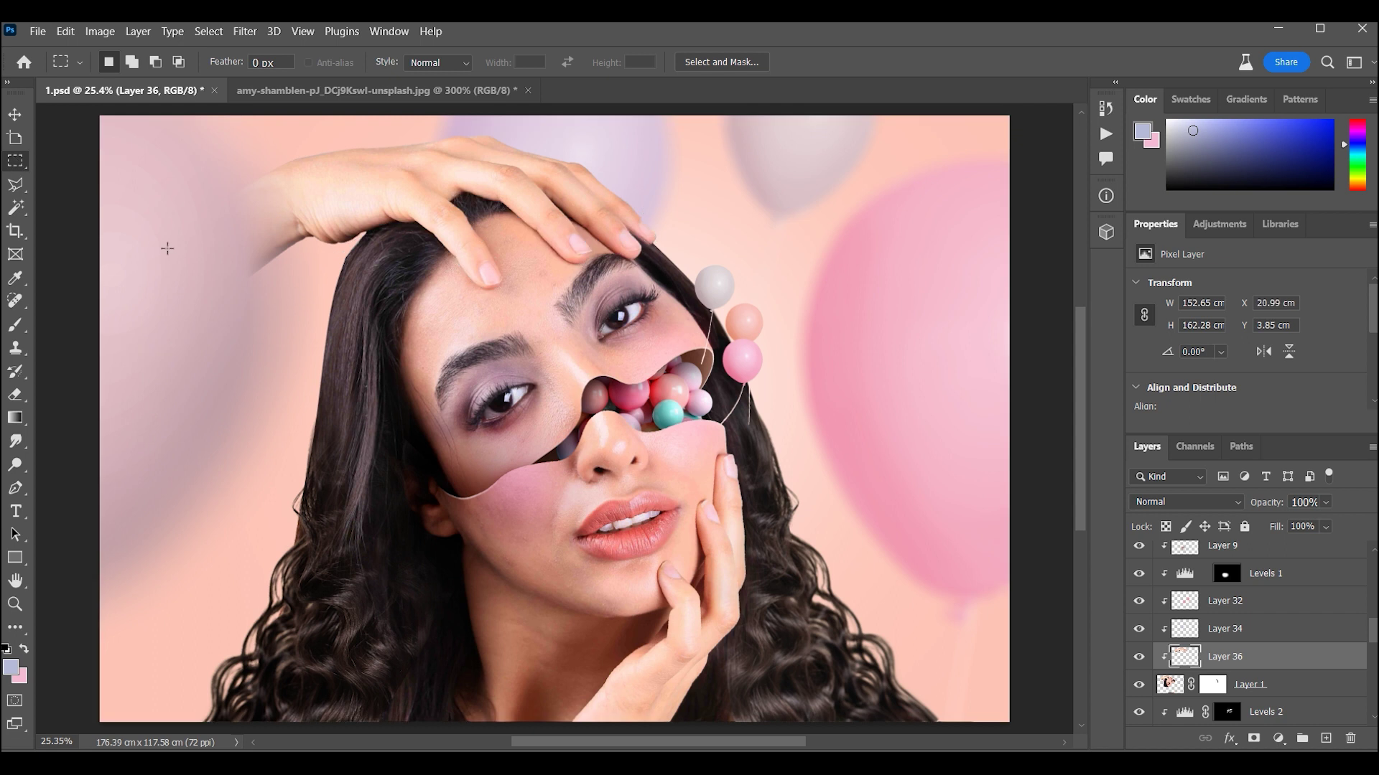
{"action": "key", "text": "ctrl+l"}
{"action": "mouse_move", "coordinate": [1004, 340]}
{"action": "left_mouse_down"}
{"action": "mouse_move", "coordinate": [1015, 342]}
{"action": "mouse_move", "coordinate": [1003, 342]}
{"action": "left_mouse_up"}
{"action": "left_click_drag", "start_coordinate": [1117, 418], "coordinate": [1117, 418]}
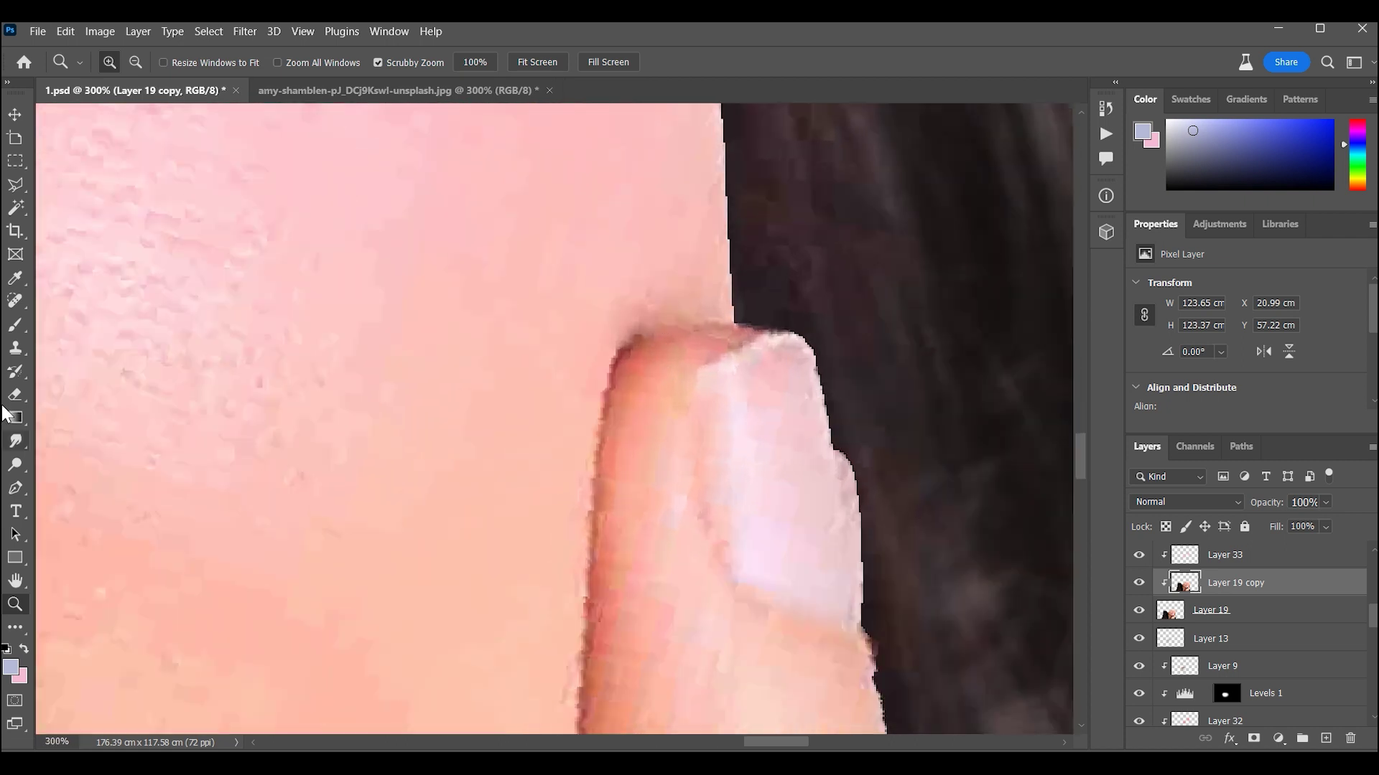
Outline the hand against the cheek with the Pen tool and darken it slightly with Levels
{"action": "key", "text": "p"}
{"action": "left_click", "coordinate": [748, 326]}
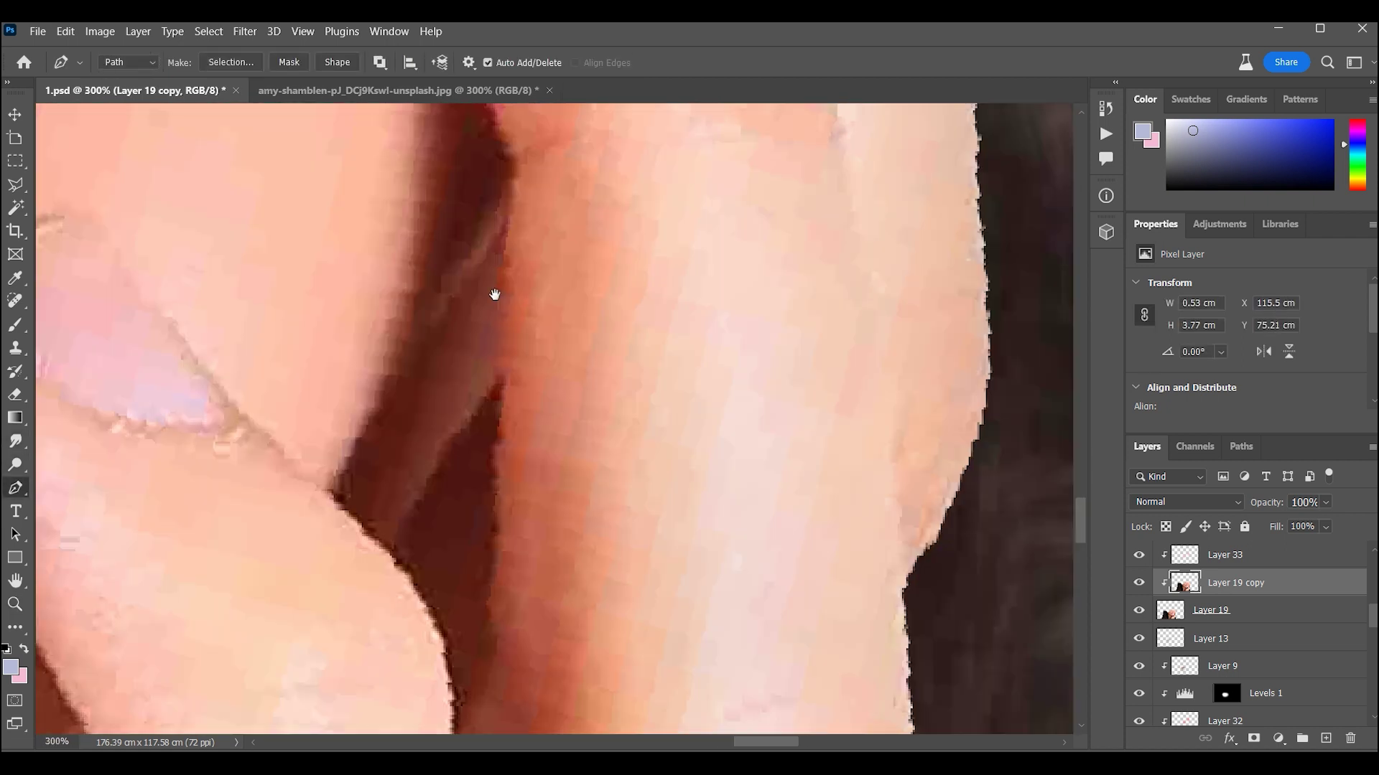
{"action": "left_click", "coordinate": [576, 603]}
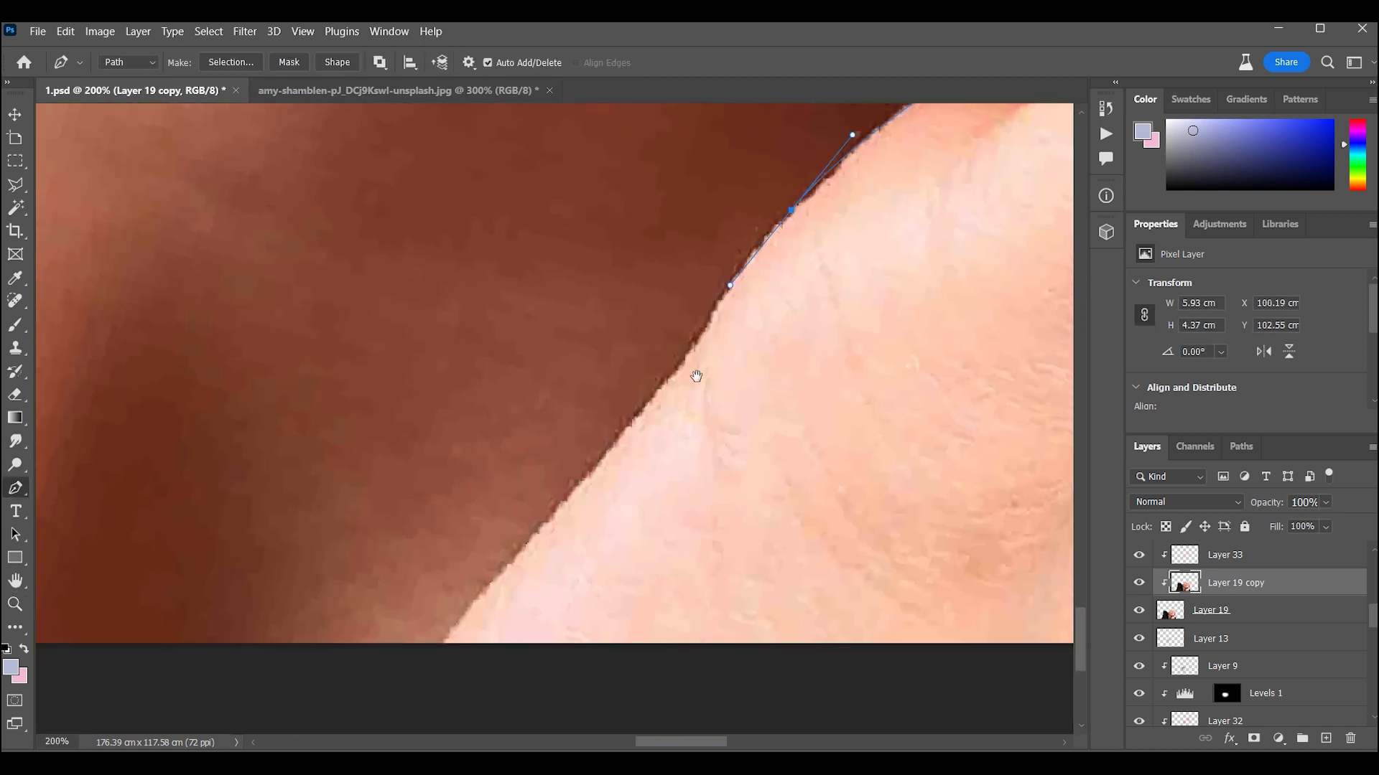
{"action": "key", "text": "ctrl+h"}
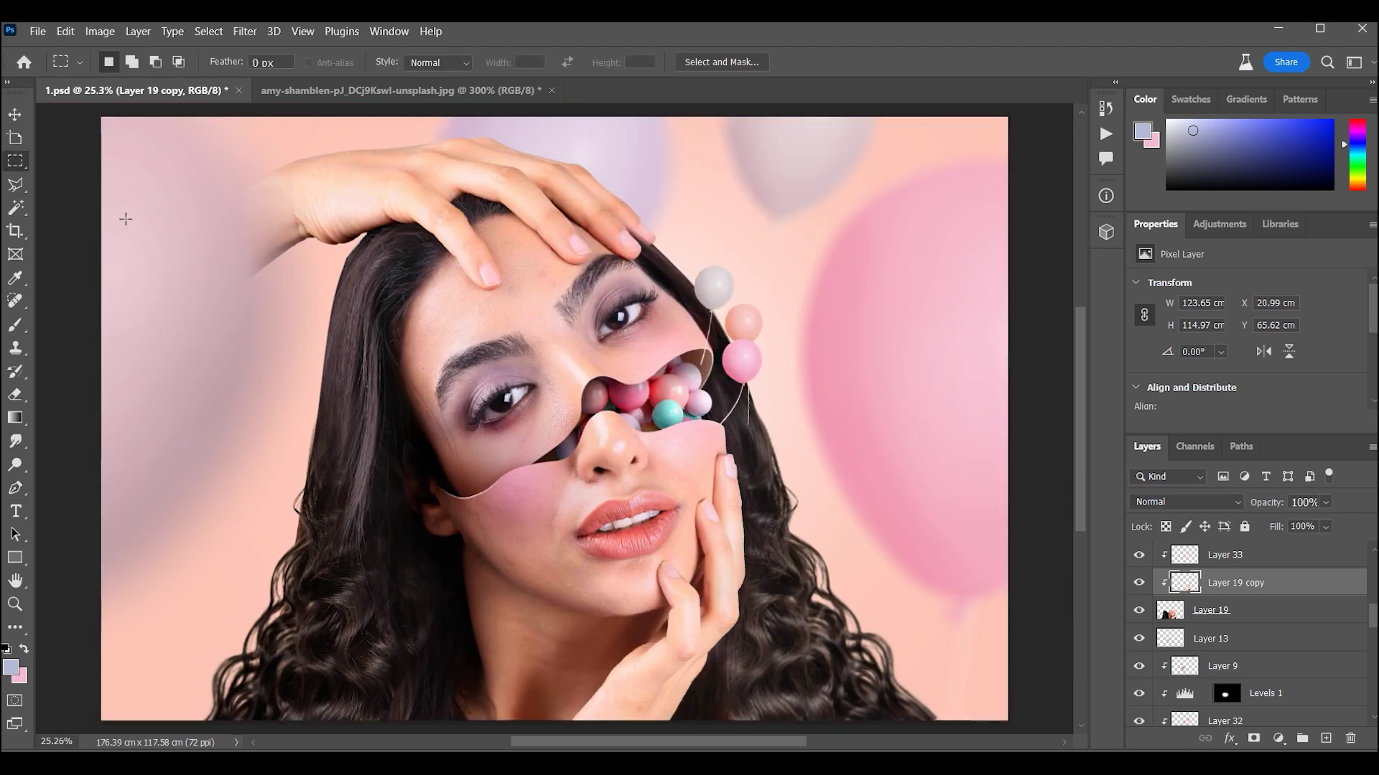
{"action": "key", "text": "ctrl+l"}
{"action": "left_click_drag", "start_coordinate": [1005, 342], "coordinate": [1009, 342]}
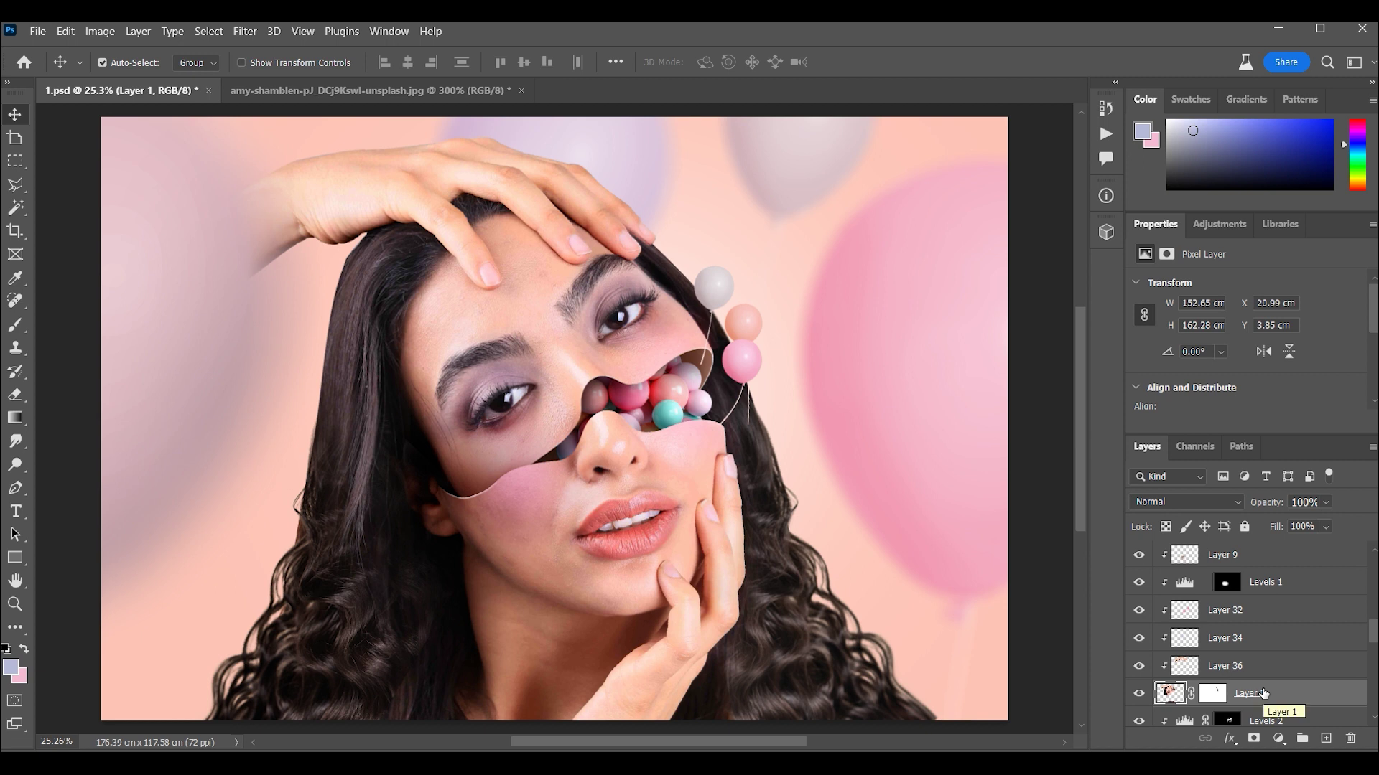
Select the Dodge tool with its range set to Midtones
{"action": "key", "text": "z"}
{"action": "key", "text": "shift+o"}
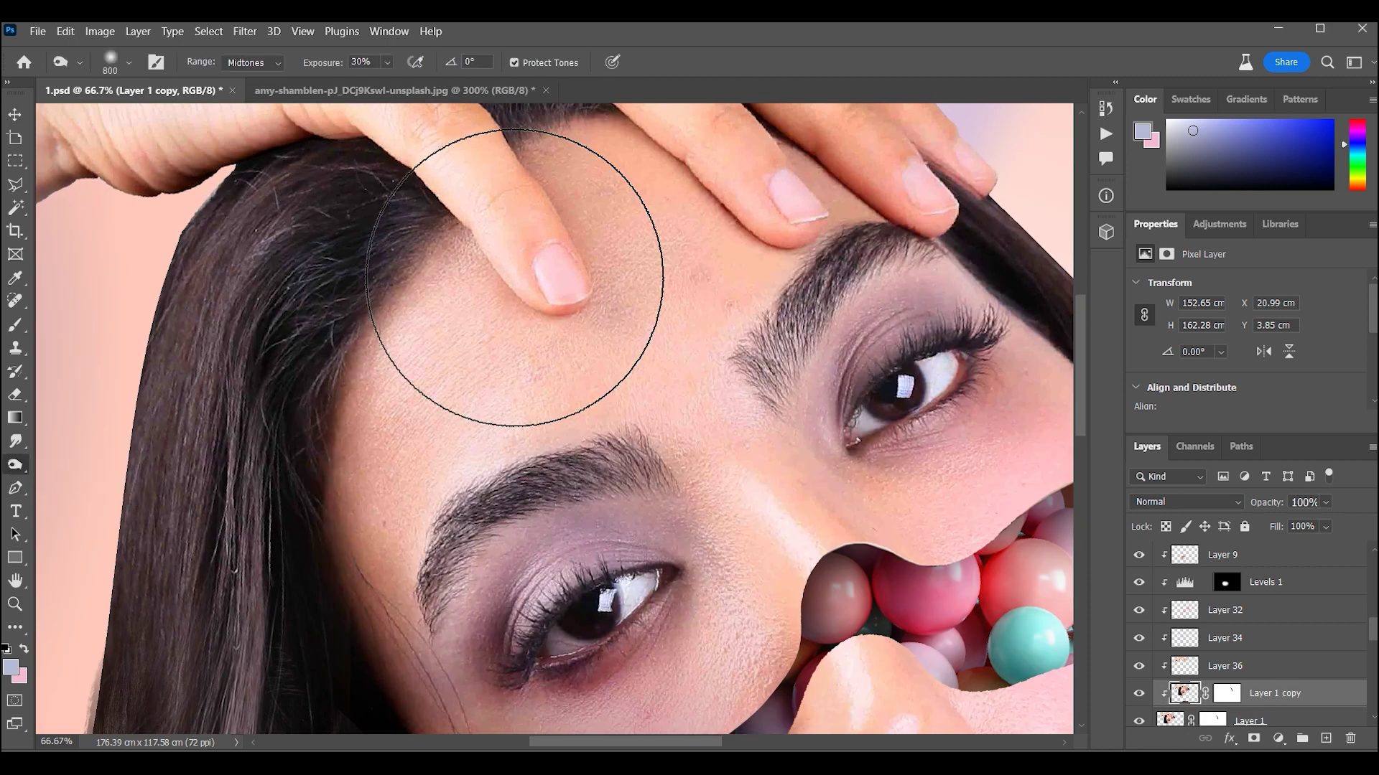
{"action": "left_click", "coordinate": [272, 62]}
{"action": "left_click", "coordinate": [251, 63]}
{"action": "left_click", "coordinate": [242, 91]}
{"action": "scroll", "coordinate": [488, 540], "scroll_direction": "down", "scroll_amount": 5}
{"action": "scroll", "coordinate": [738, 247], "scroll_direction": "down", "scroll_amount": 2}
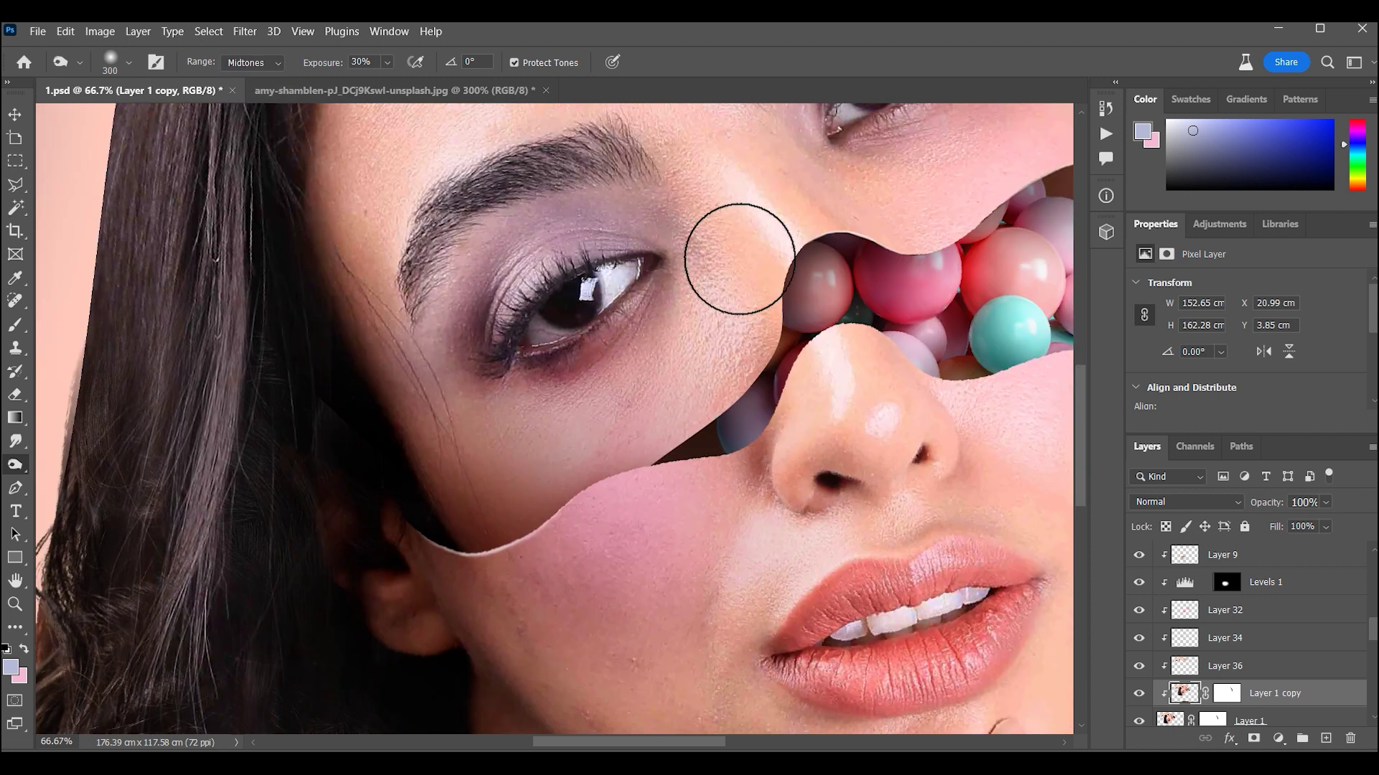
{"action": "scroll", "coordinate": [992, 468], "scroll_direction": "down", "scroll_amount": 3}
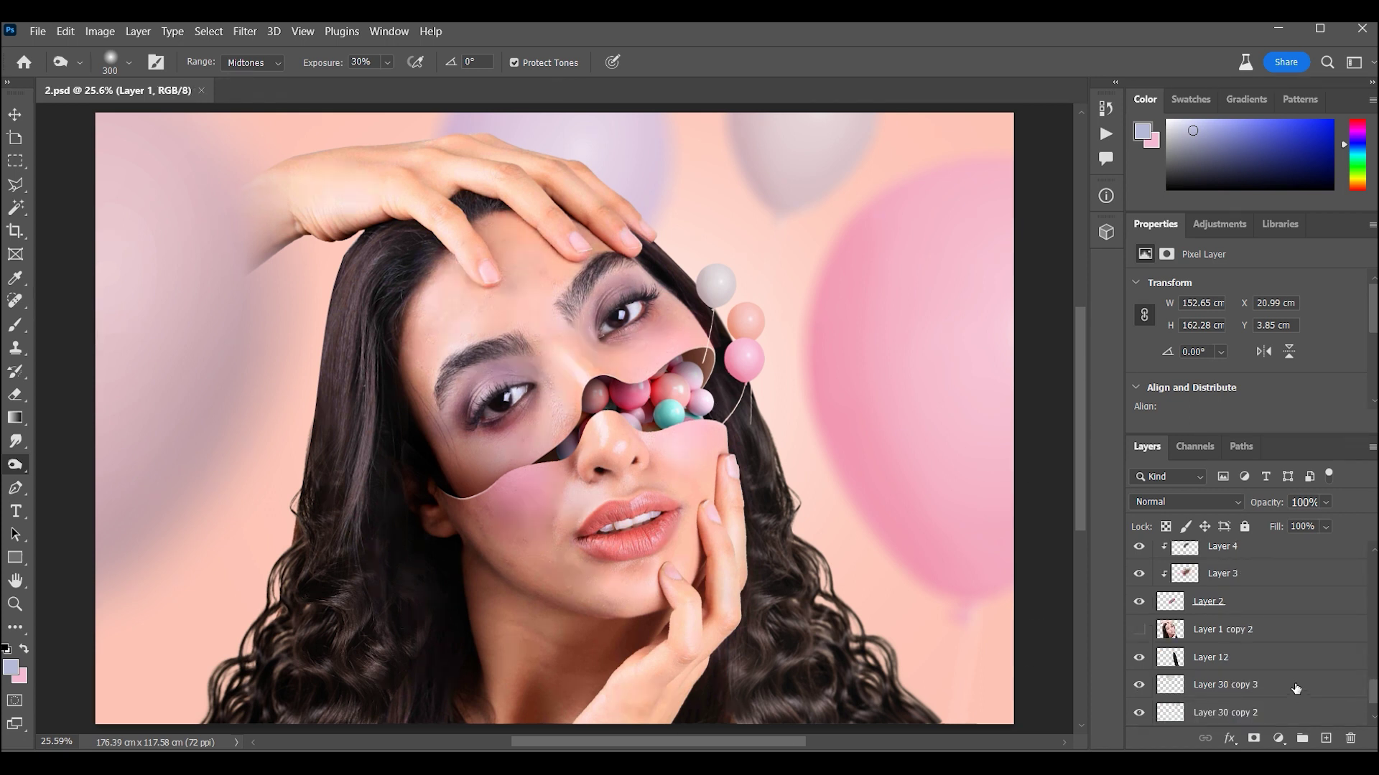
In 2.psd, merge all layers, convert the Background to Layer 0, and duplicate it
{"action": "left_click", "coordinate": [1296, 686]}
{"action": "key", "text": "ctrl+alt+a"}
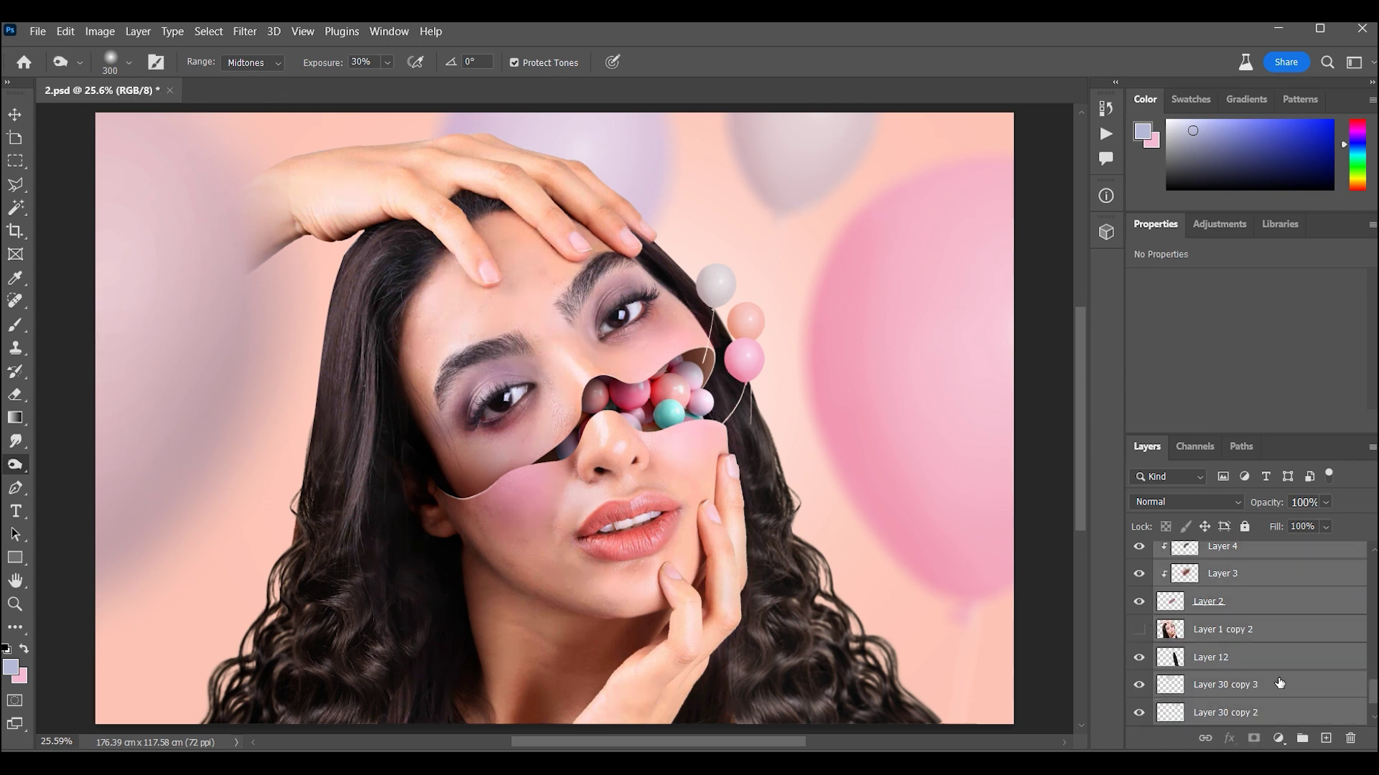
{"action": "key", "text": "ctrl+e"}
{"action": "left_click", "coordinate": [1257, 587], "text": "shift"}
{"action": "key", "text": "ctrl+e"}
{"action": "double_click", "coordinate": [1257, 583]}
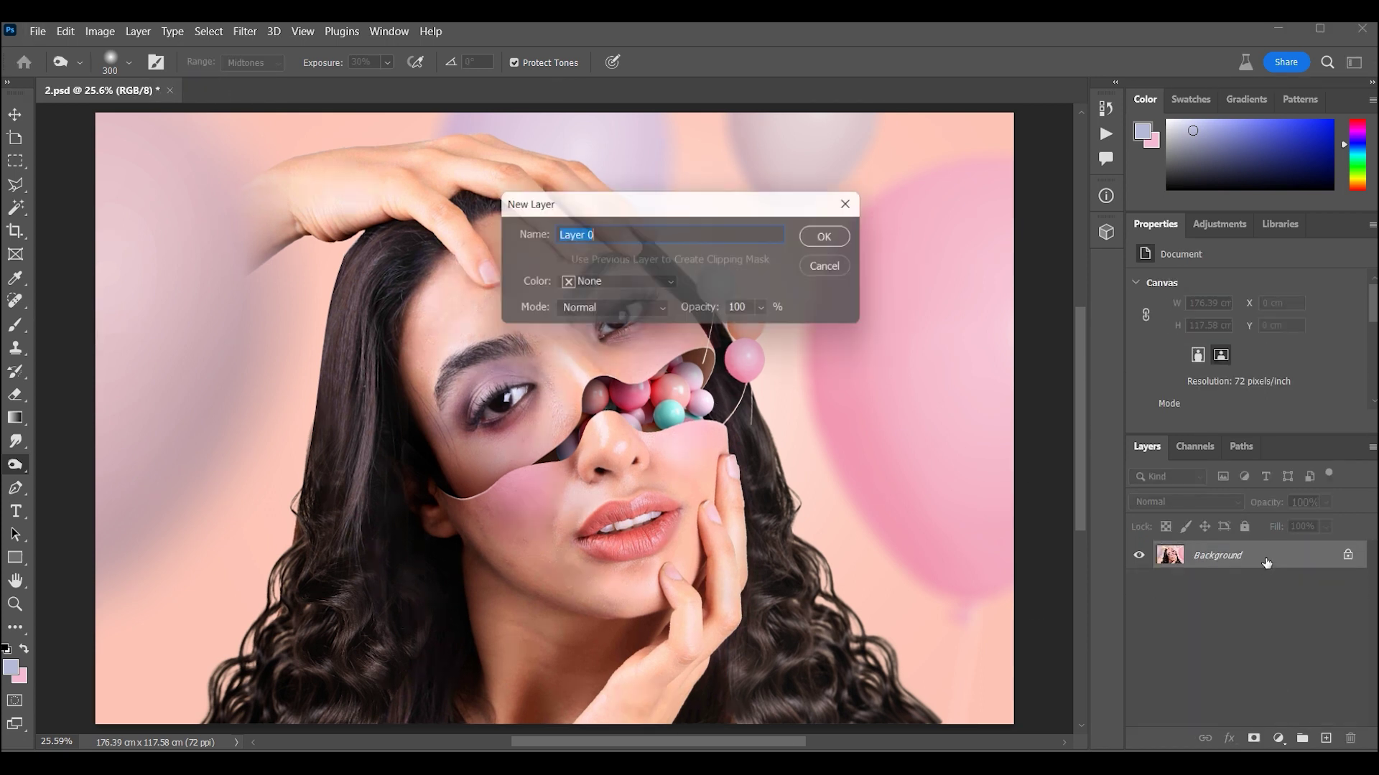
{"action": "key", "text": "Return"}
{"action": "key", "text": "ctrl+j"}
{"action": "key", "text": "z"}
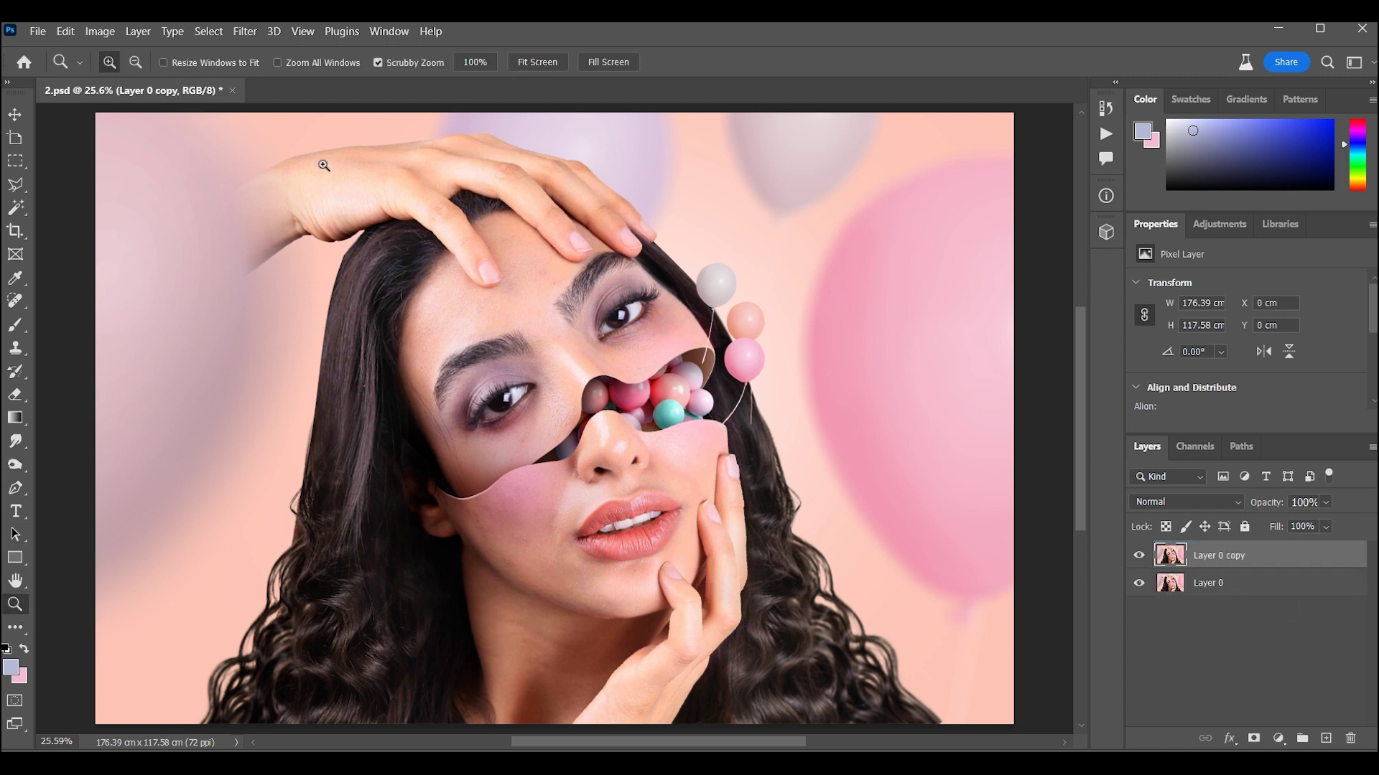
{"action": "left_click_drag", "start_coordinate": [388, 197], "coordinate": [585, 278]}
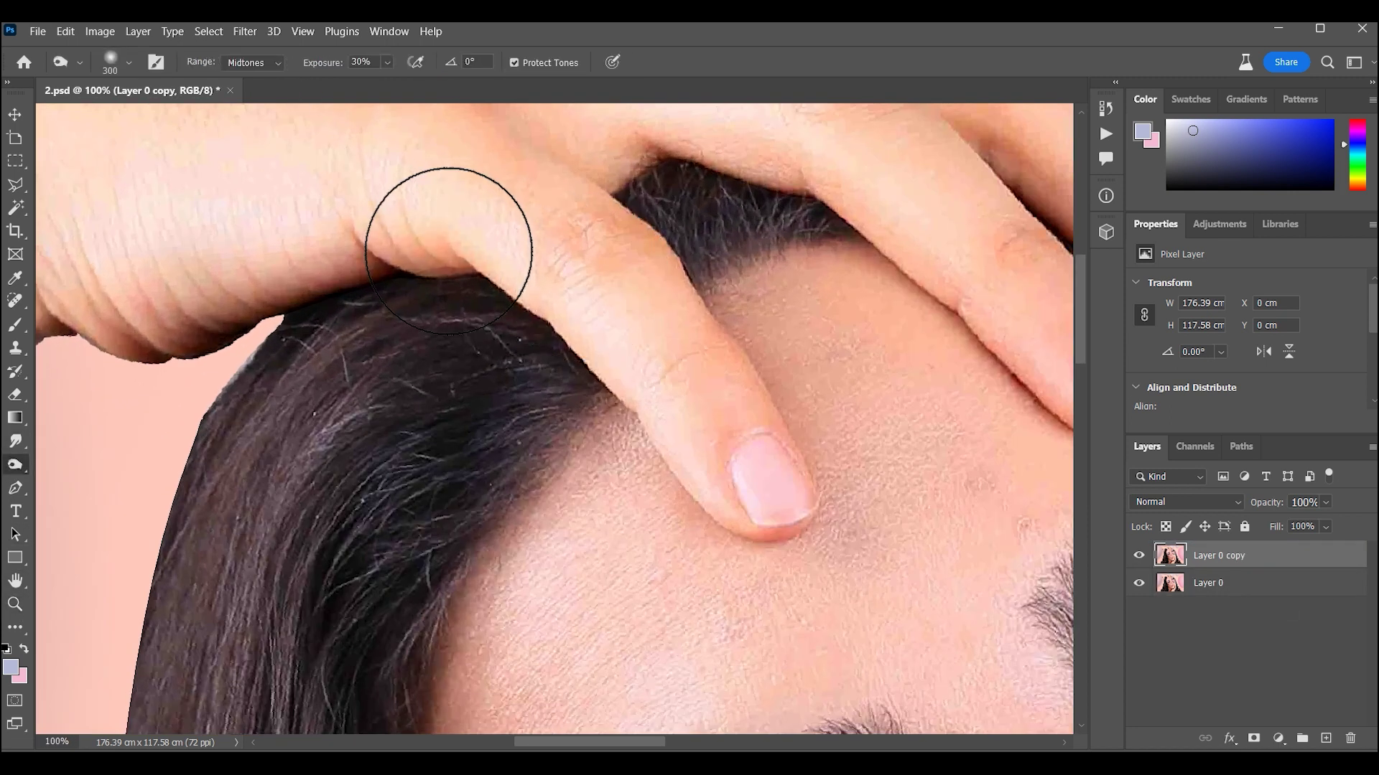
{"action": "left_click_drag", "start_coordinate": [537, 458], "coordinate": [523, 310]}
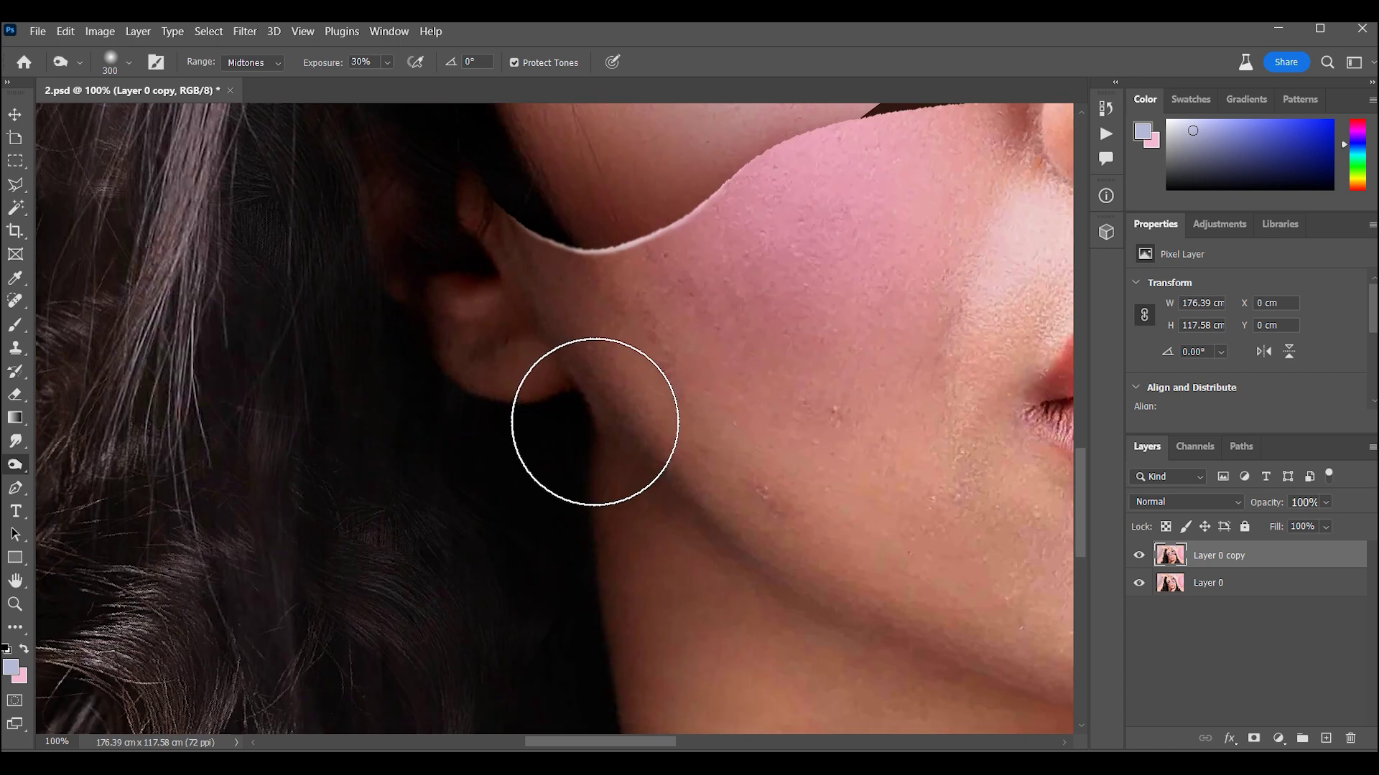
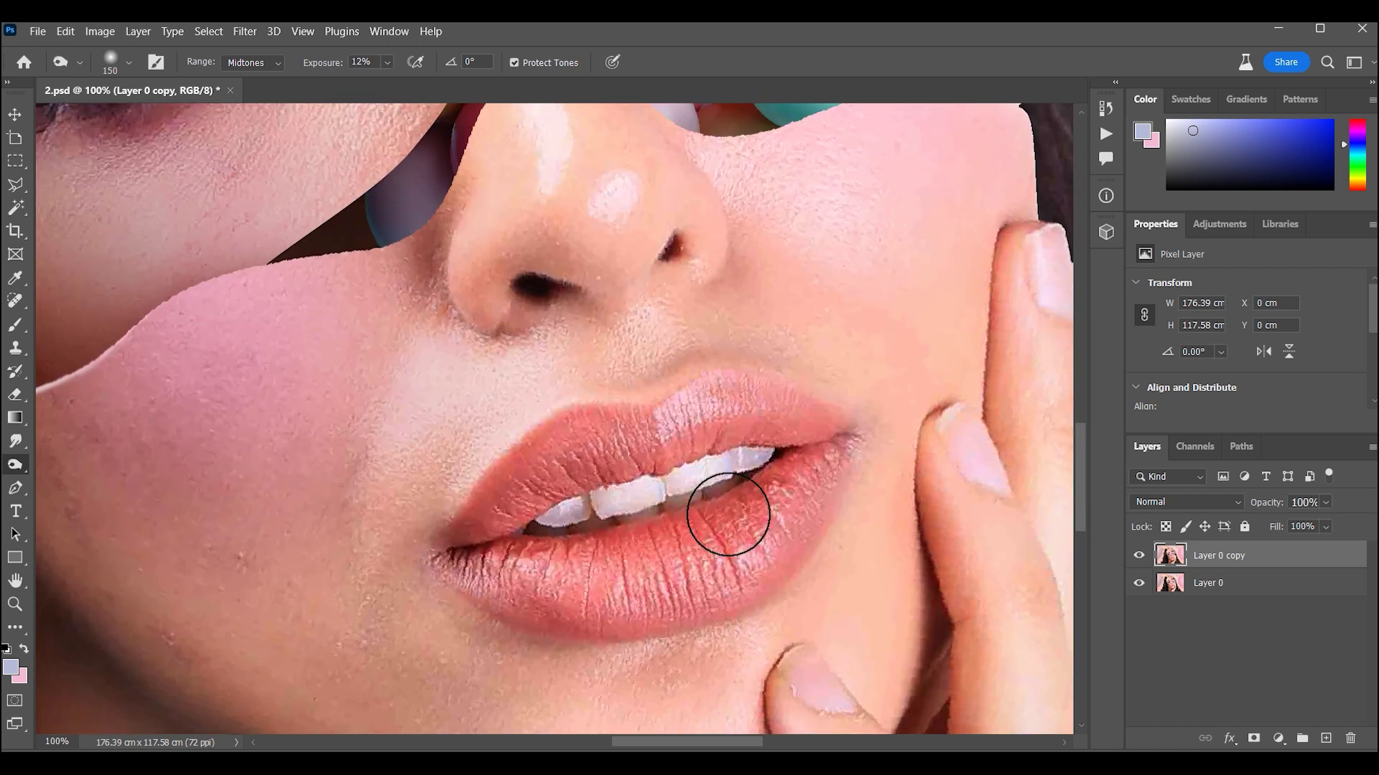
Burn the neck shadows with Range set to Shadows, a 600 px brush, and Exposure raised to 35%
{"action": "left_click", "coordinate": [253, 63]}
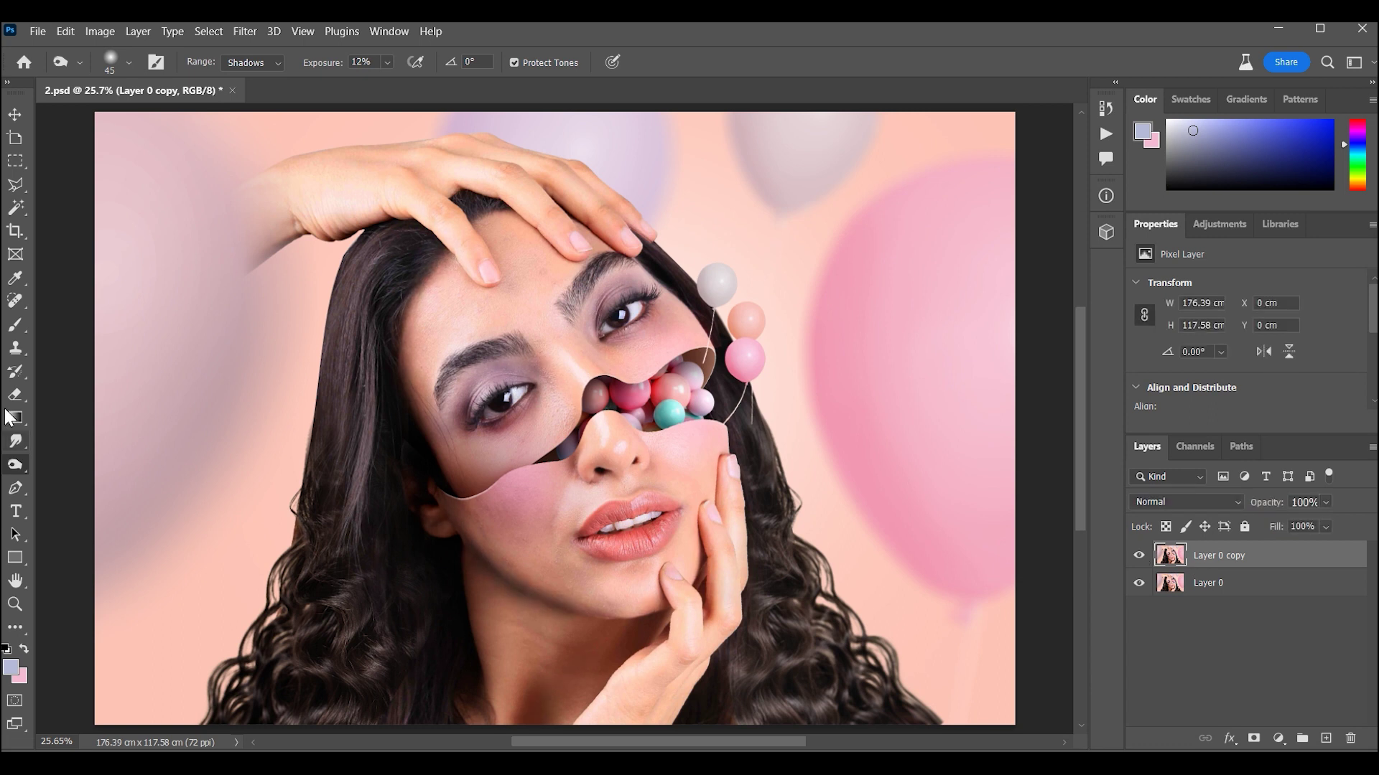
{"action": "mouse_move", "coordinate": [540, 619]}
{"action": "left_mouse_down"}
{"action": "mouse_move", "coordinate": [600, 630]}
{"action": "mouse_move", "coordinate": [471, 631]}
{"action": "mouse_move", "coordinate": [487, 661]}
{"action": "left_mouse_up"}
{"action": "key", "text": "bracketleft"}
{"action": "key", "text": "bracketleft"}
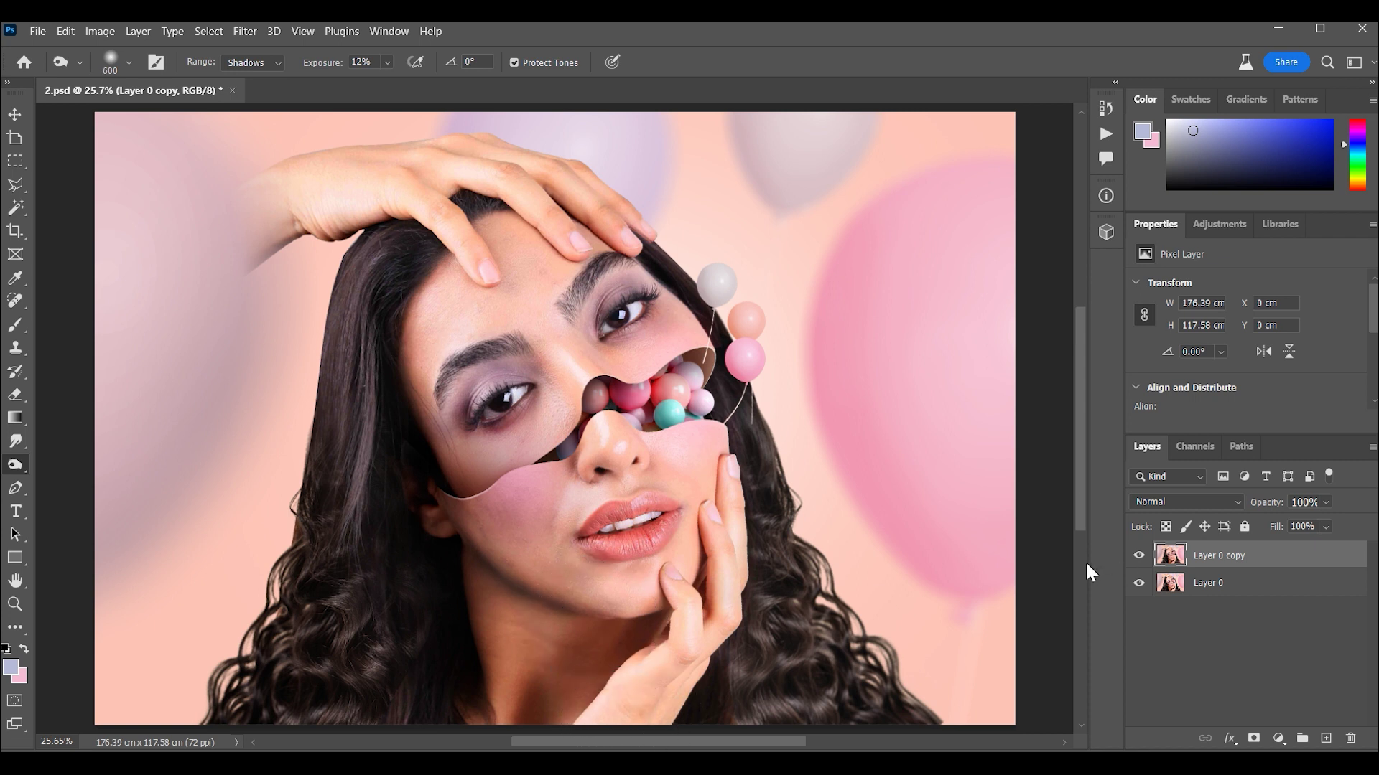
{"action": "left_click_drag", "start_coordinate": [388, 63], "coordinate": [407, 84]}
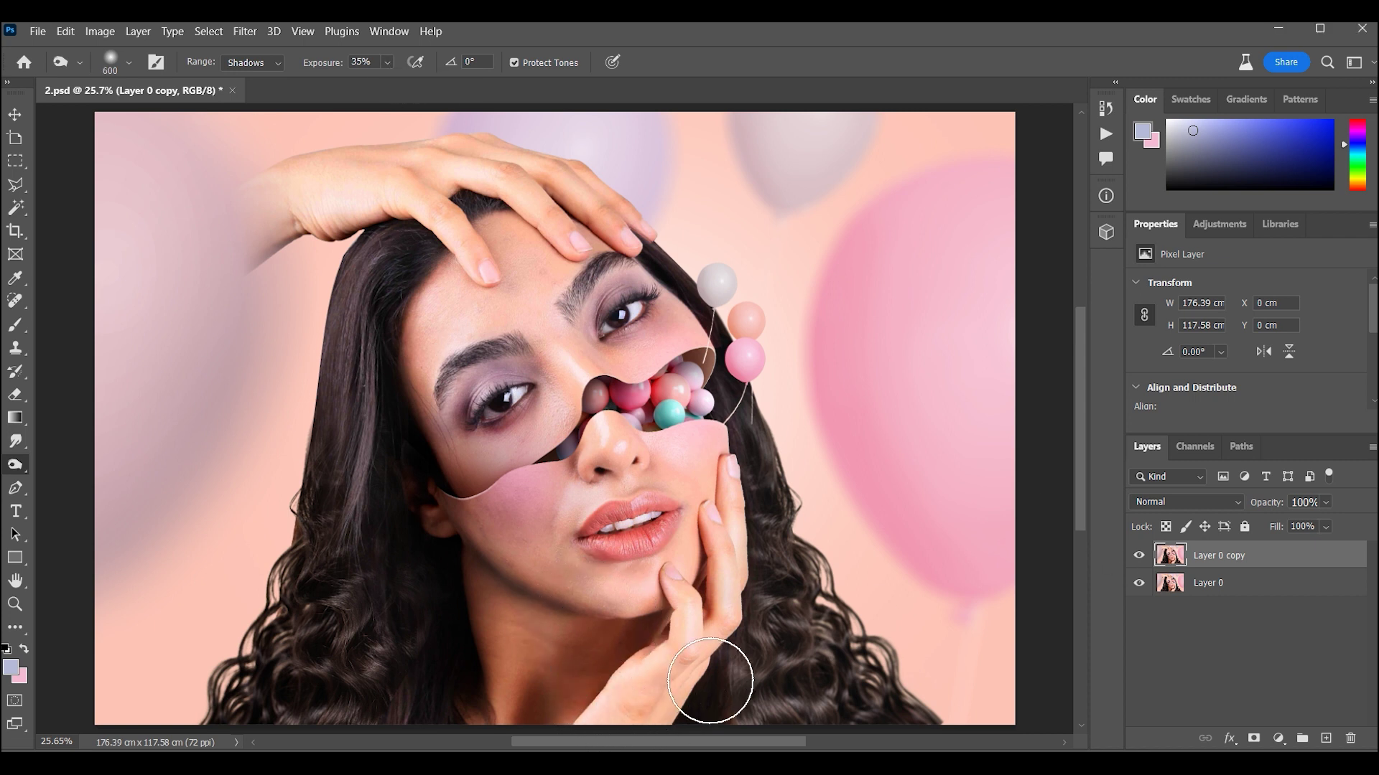
{"action": "scroll", "coordinate": [763, 503], "scroll_direction": "down", "scroll_amount": 5}
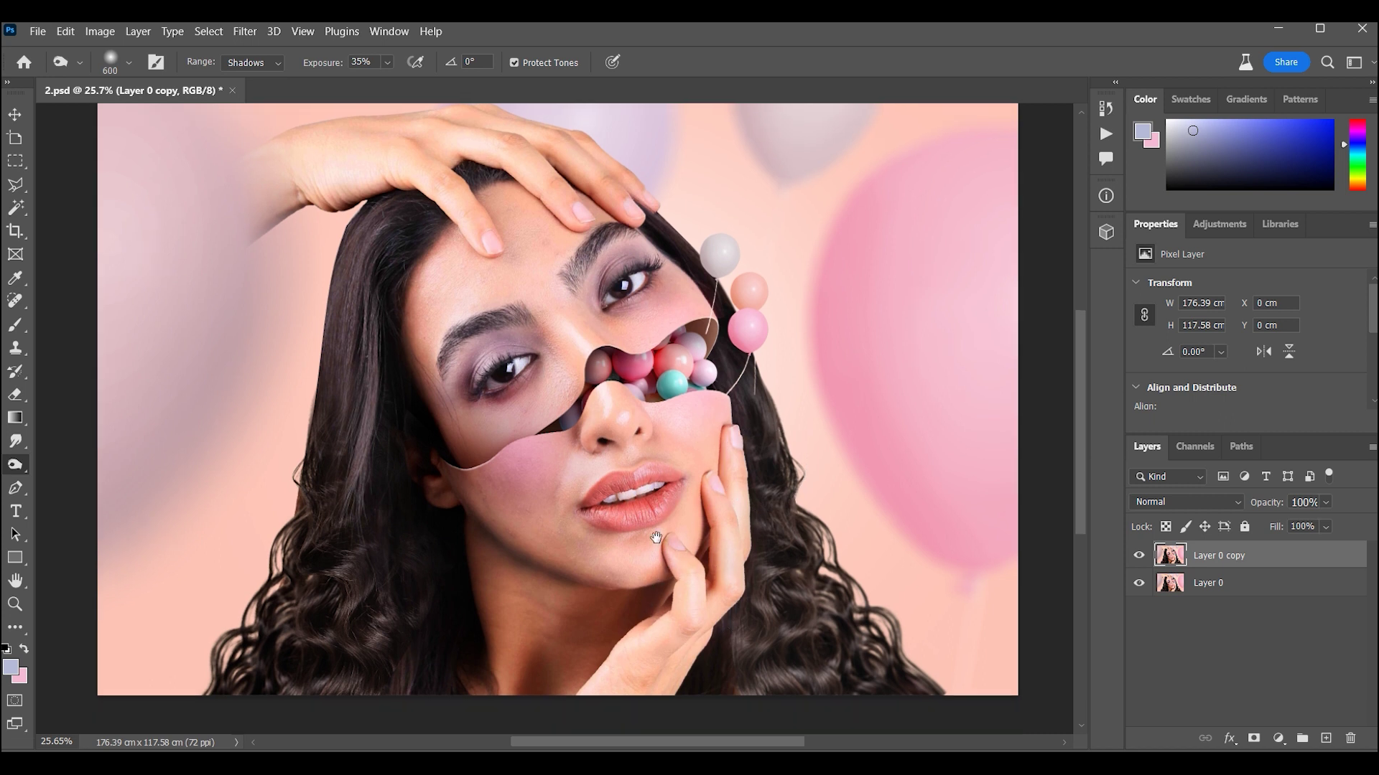
On a new layer, paint brown over the lower portrait with a 1000 px brush
{"action": "left_click", "coordinate": [1326, 738]}
{"action": "key", "text": "b"}
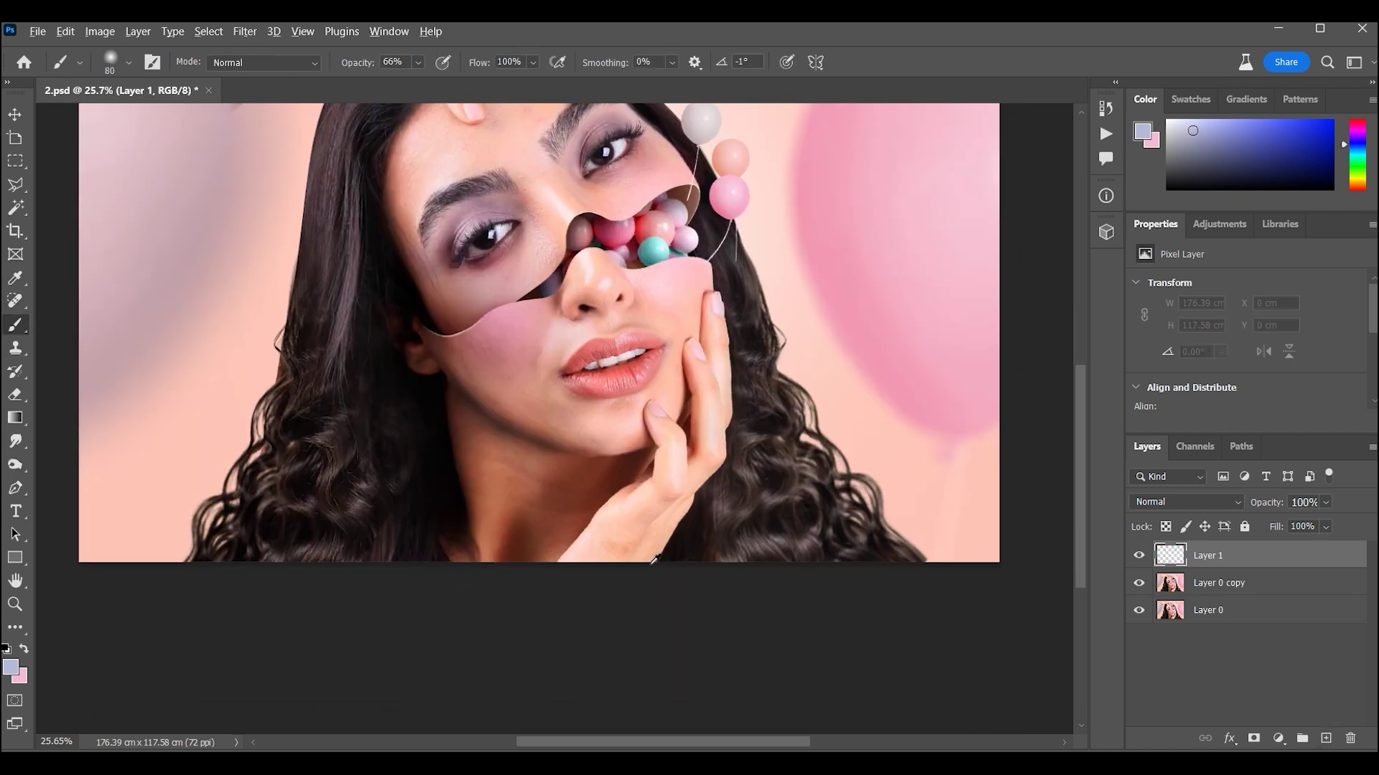
{"action": "left_click", "coordinate": [608, 554], "text": "alt"}
{"action": "key", "text": "bracketright"}
{"action": "key", "text": "bracketright"}
{"action": "key", "text": "bracketright"}
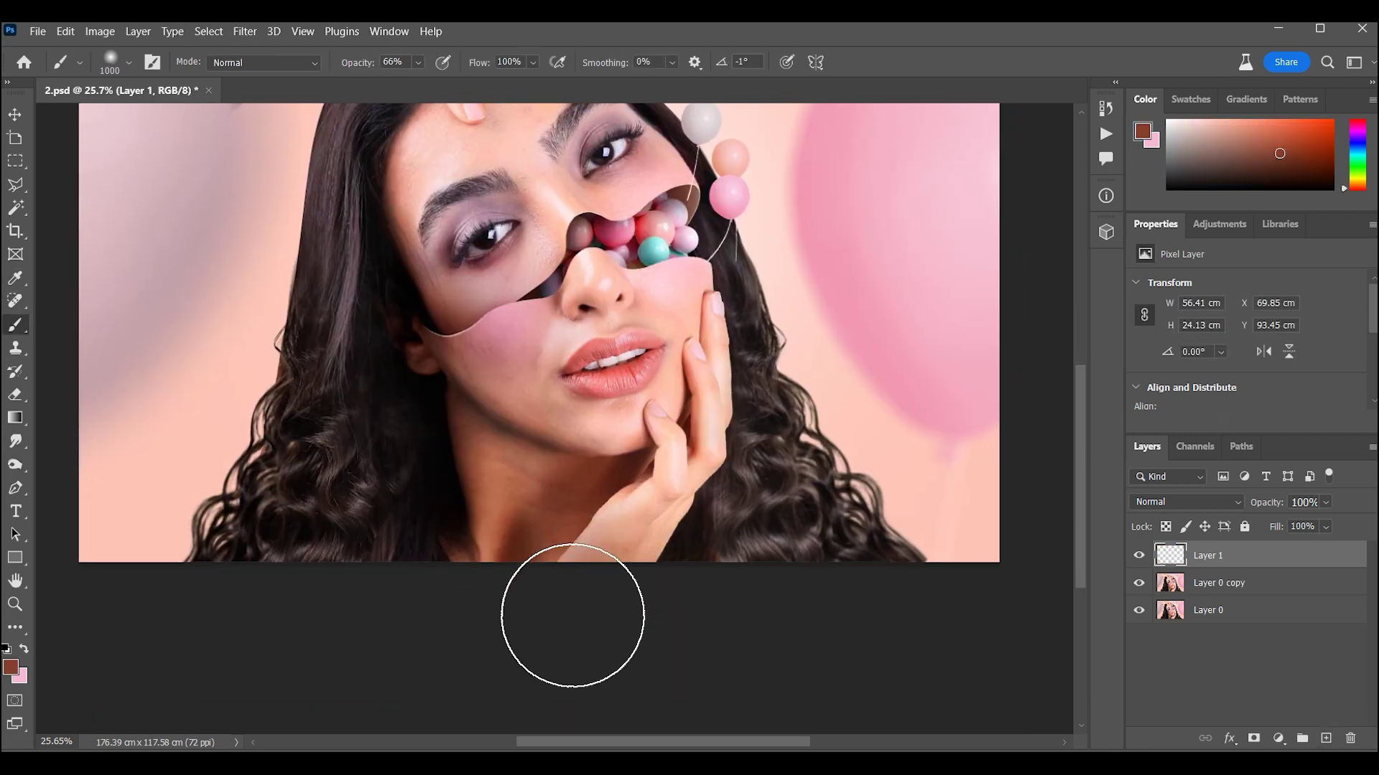
{"action": "left_click", "coordinate": [588, 619]}
Set the brown paint layer to Multiply blending at 38% opacity
{"action": "left_click", "coordinate": [1185, 502]}
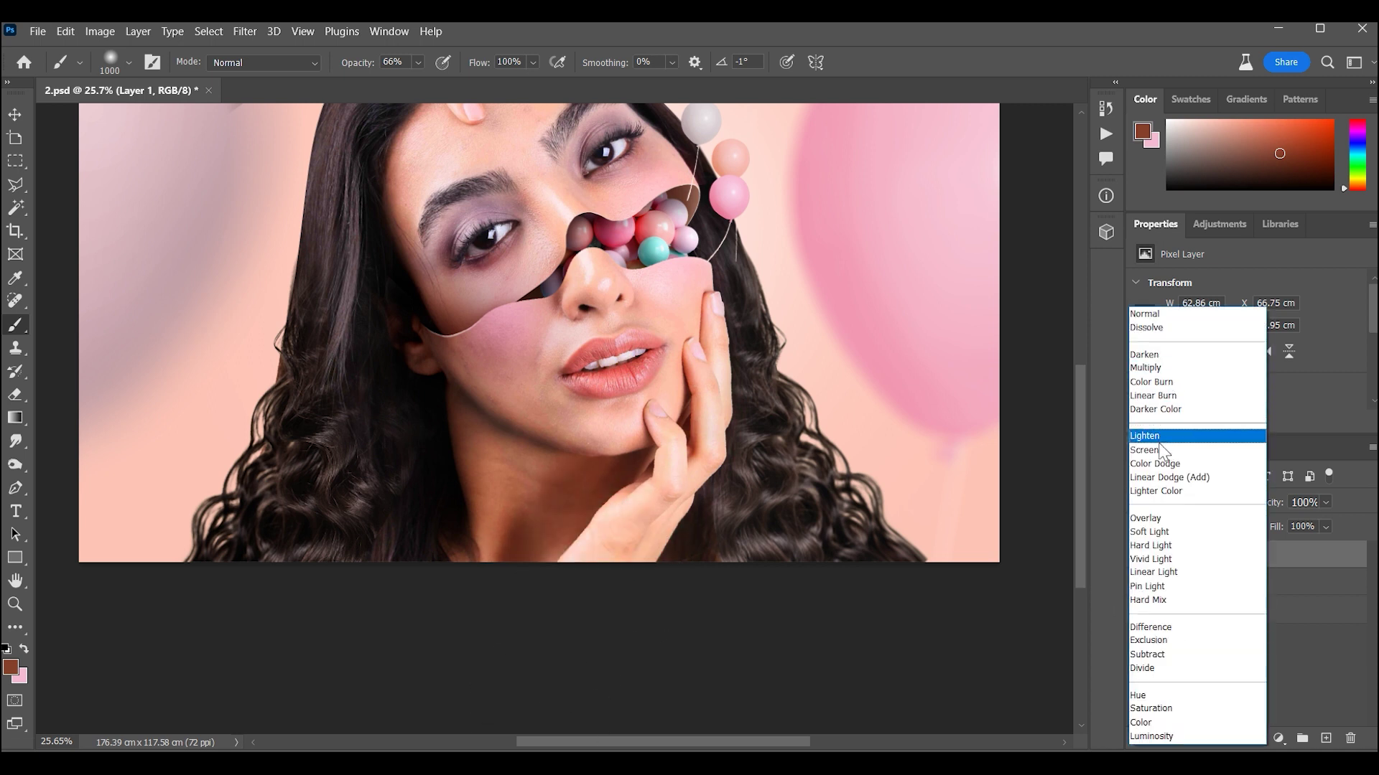
{"action": "left_click", "coordinate": [1165, 435]}
{"action": "left_click_drag", "start_coordinate": [1324, 502], "coordinate": [1286, 527]}
{"action": "left_click", "coordinate": [1184, 502]}
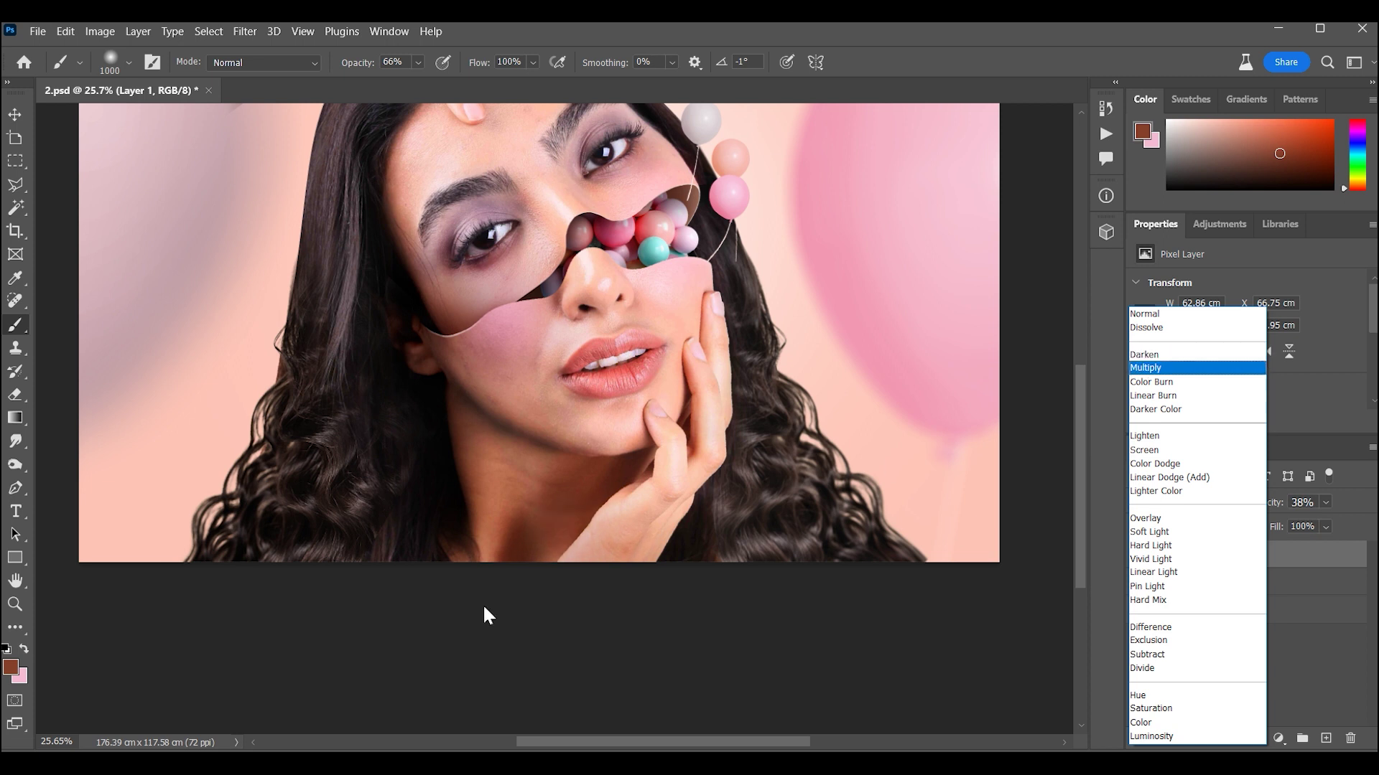
{"action": "key", "text": "Return"}
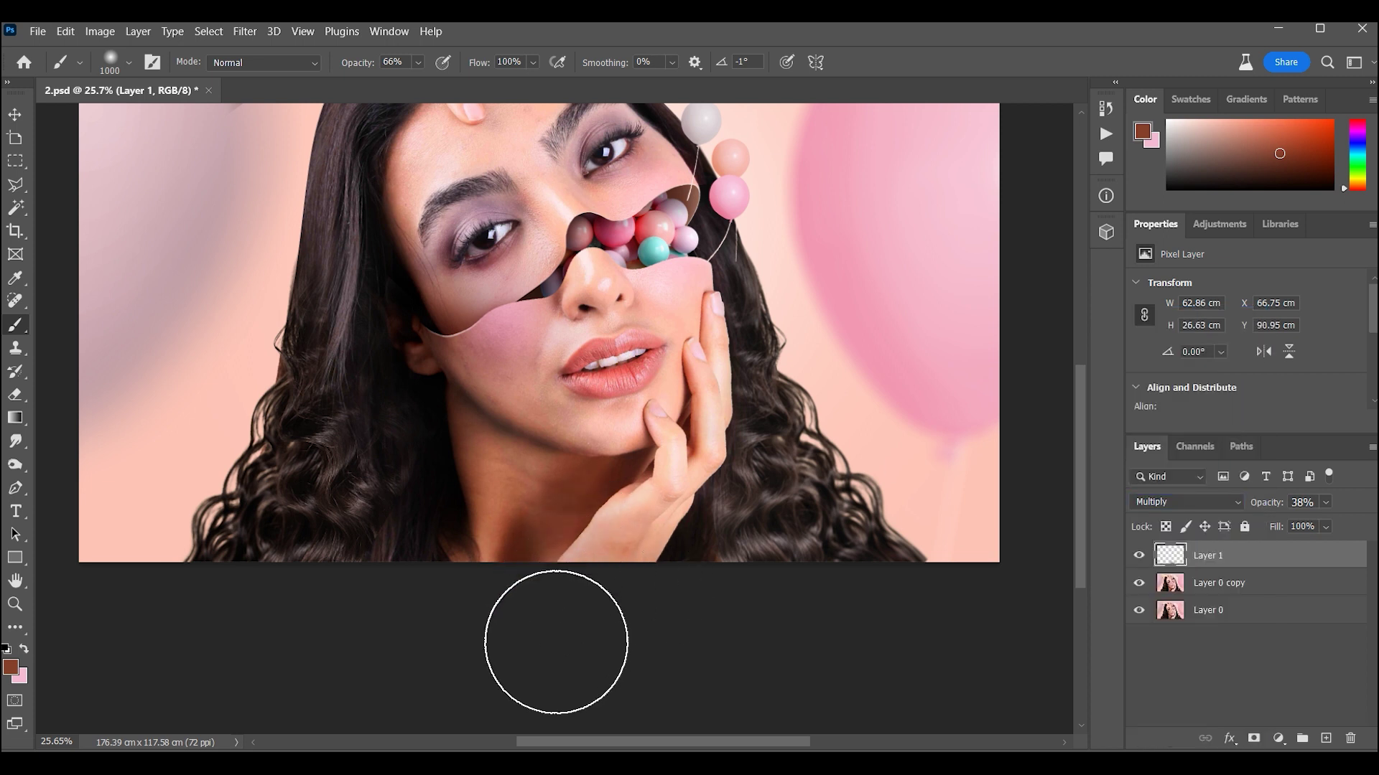
Zoom to 50% on the face and switch to the Dodge tool
{"action": "left_click", "coordinate": [14, 603]}
{"action": "left_click", "coordinate": [581, 537], "text": "alt"}
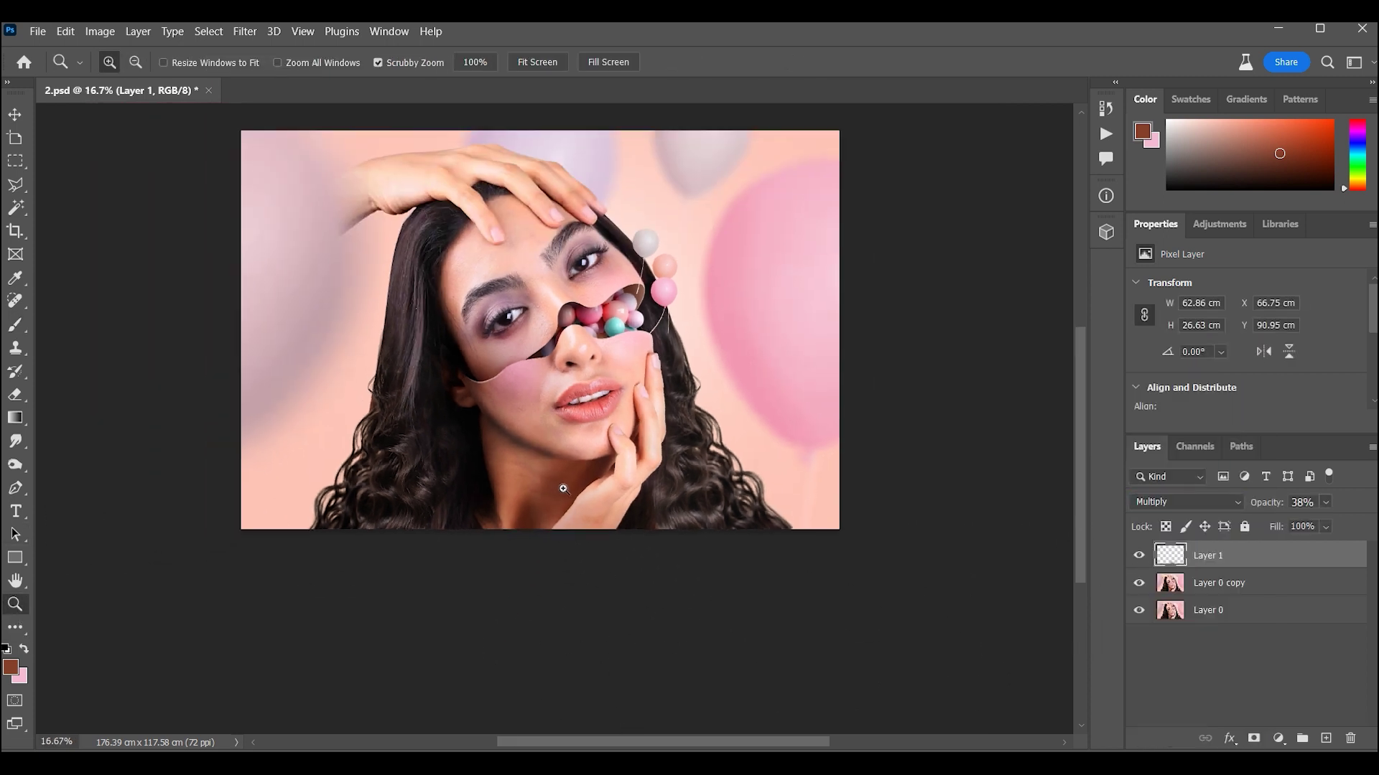
{"action": "left_click", "coordinate": [582, 537]}
{"action": "left_click", "coordinate": [657, 535], "text": "alt"}
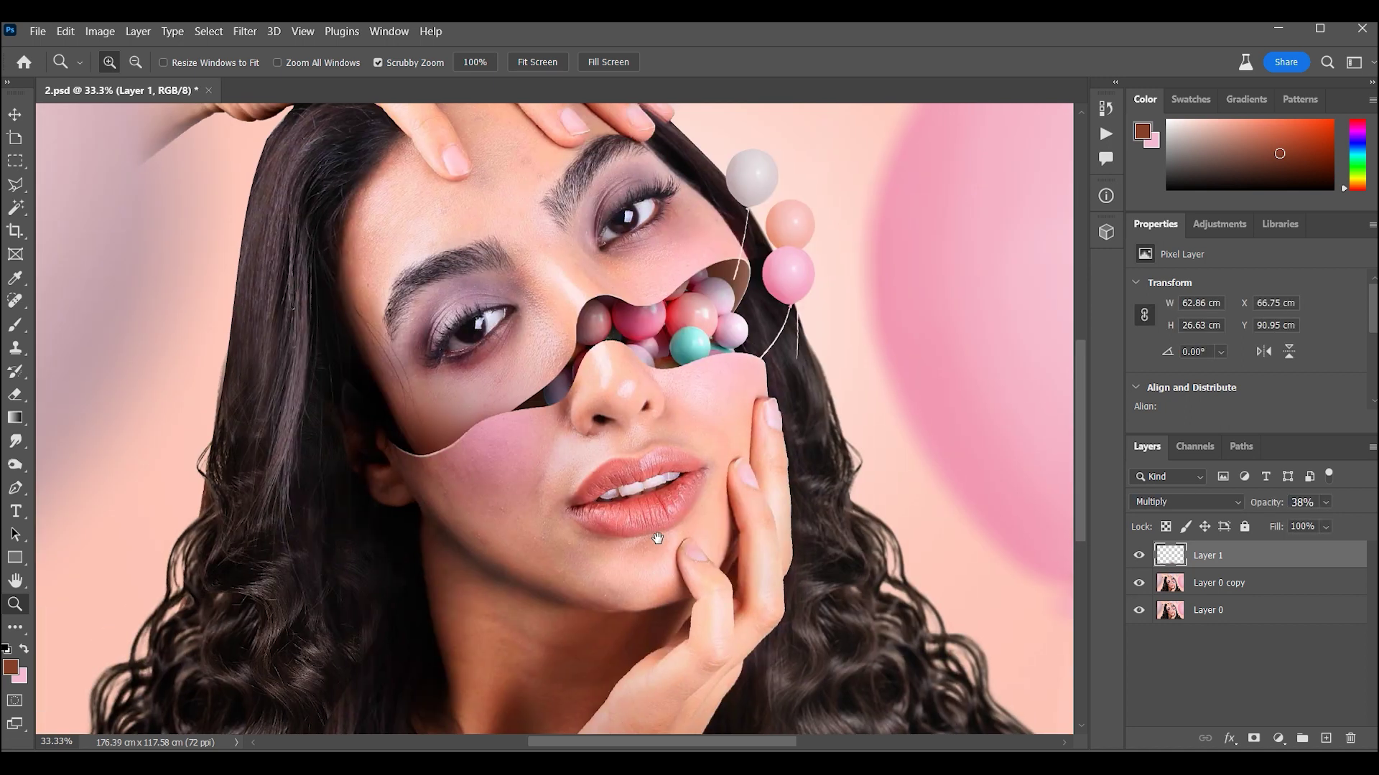
{"action": "left_click", "coordinate": [691, 255]}
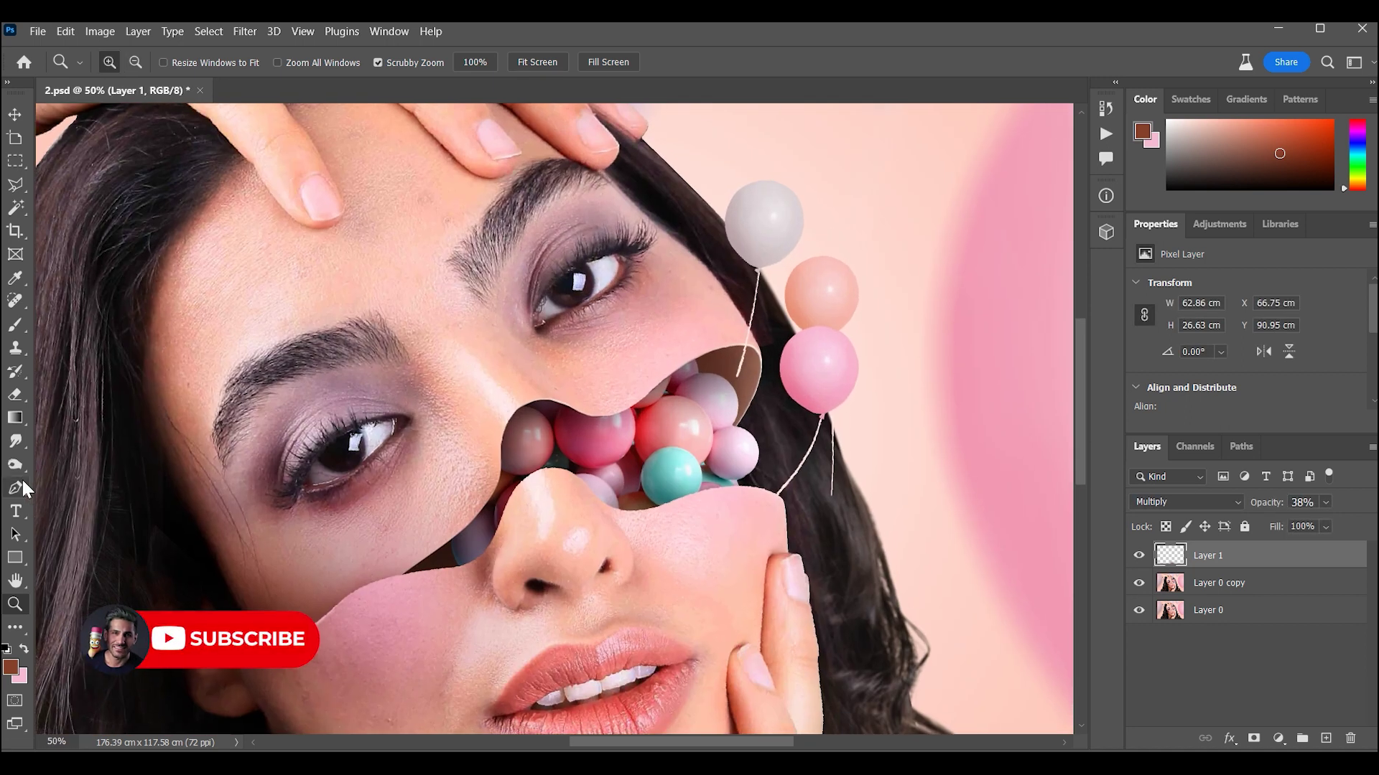
{"action": "right_click", "coordinate": [16, 464]}
{"action": "left_click", "coordinate": [65, 469]}
{"action": "scroll", "coordinate": [705, 254], "scroll_direction": "up", "scroll_amount": 3}
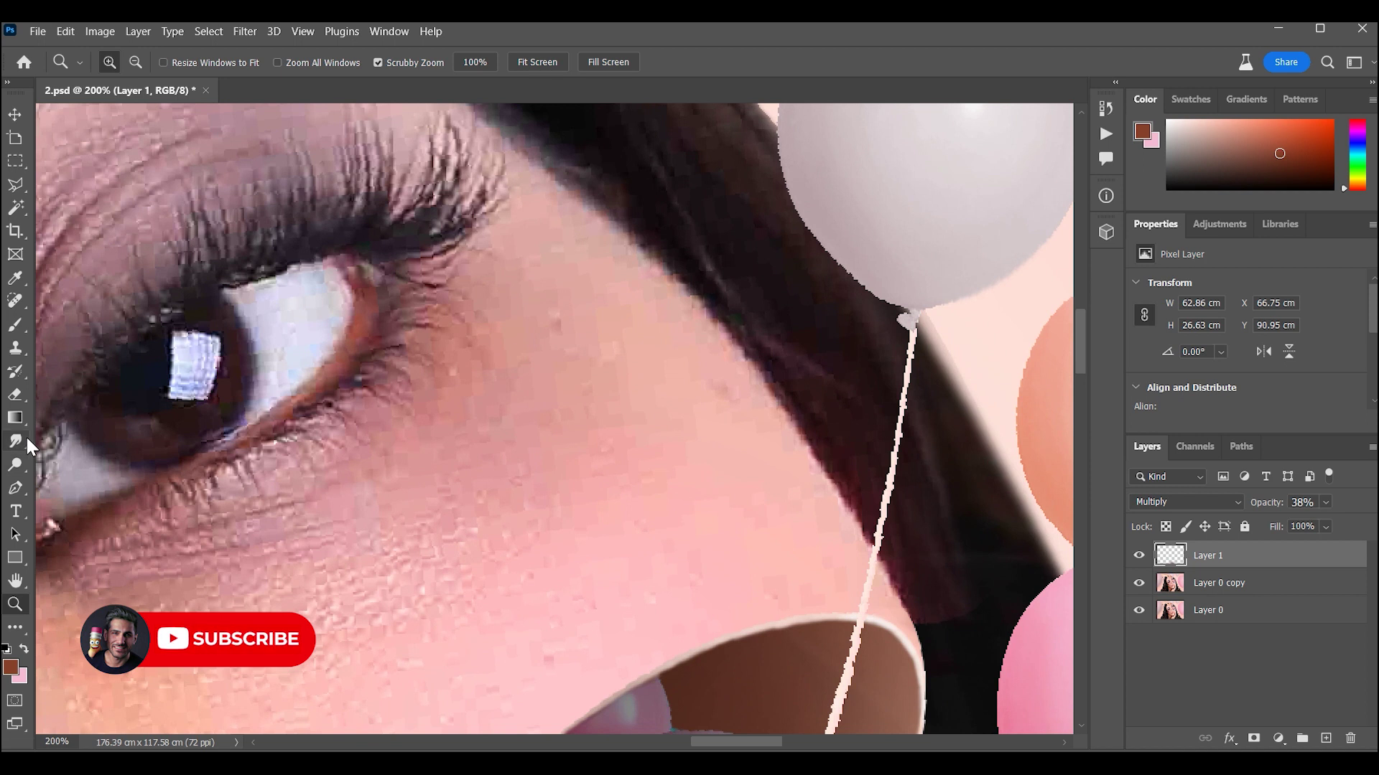
Merge the paint layer down and dodge the midtones around the nose with a 175 px brush
{"action": "key", "text": "ctrl+e"}
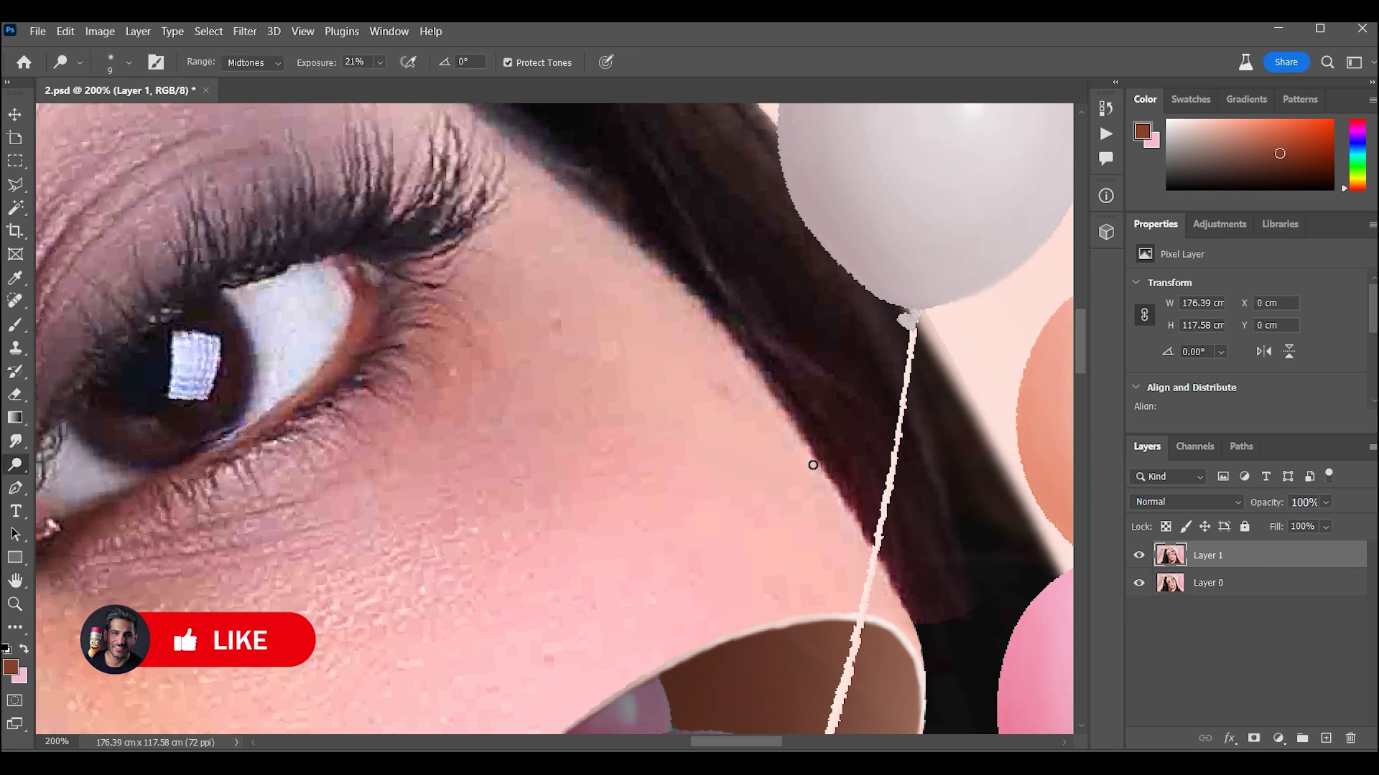
{"action": "key", "text": "alt+shift+s"}
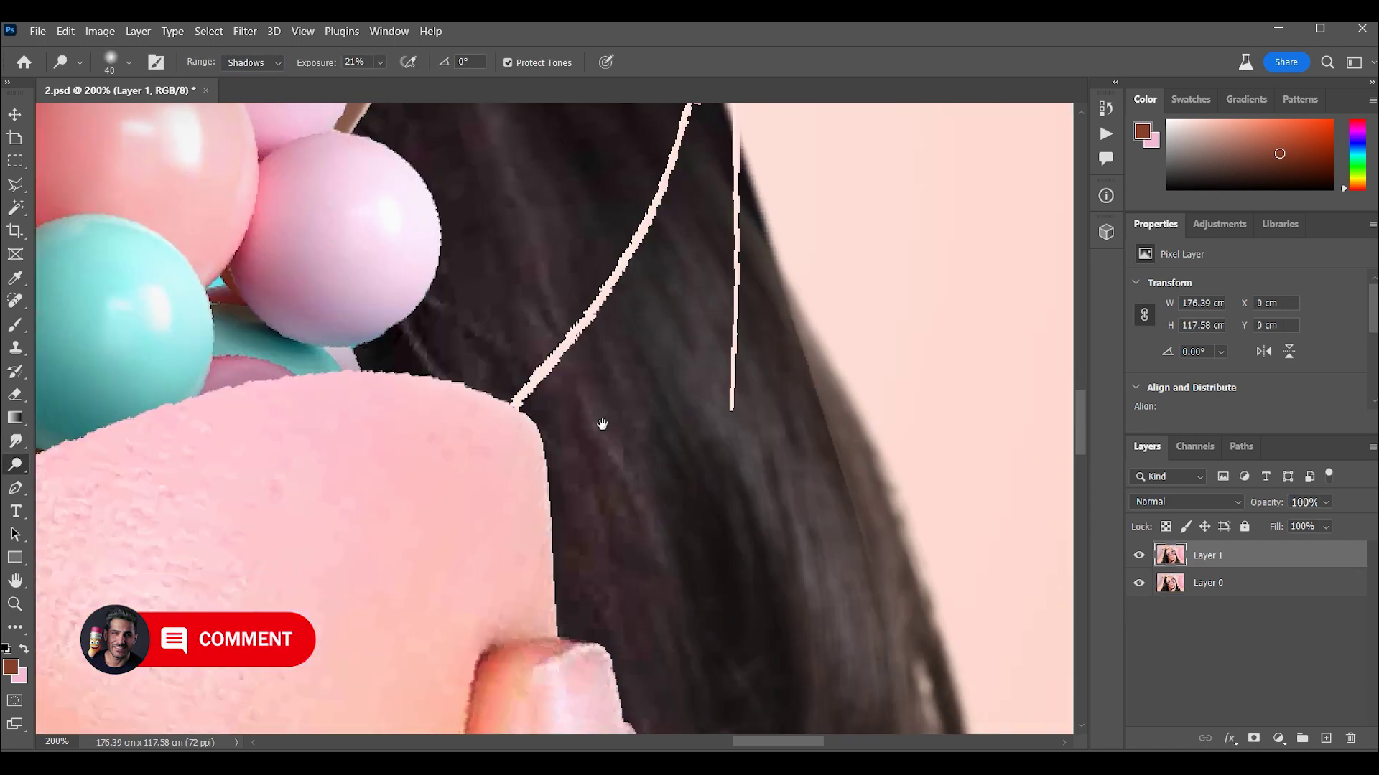
{"action": "key", "text": "alt+shift+m"}
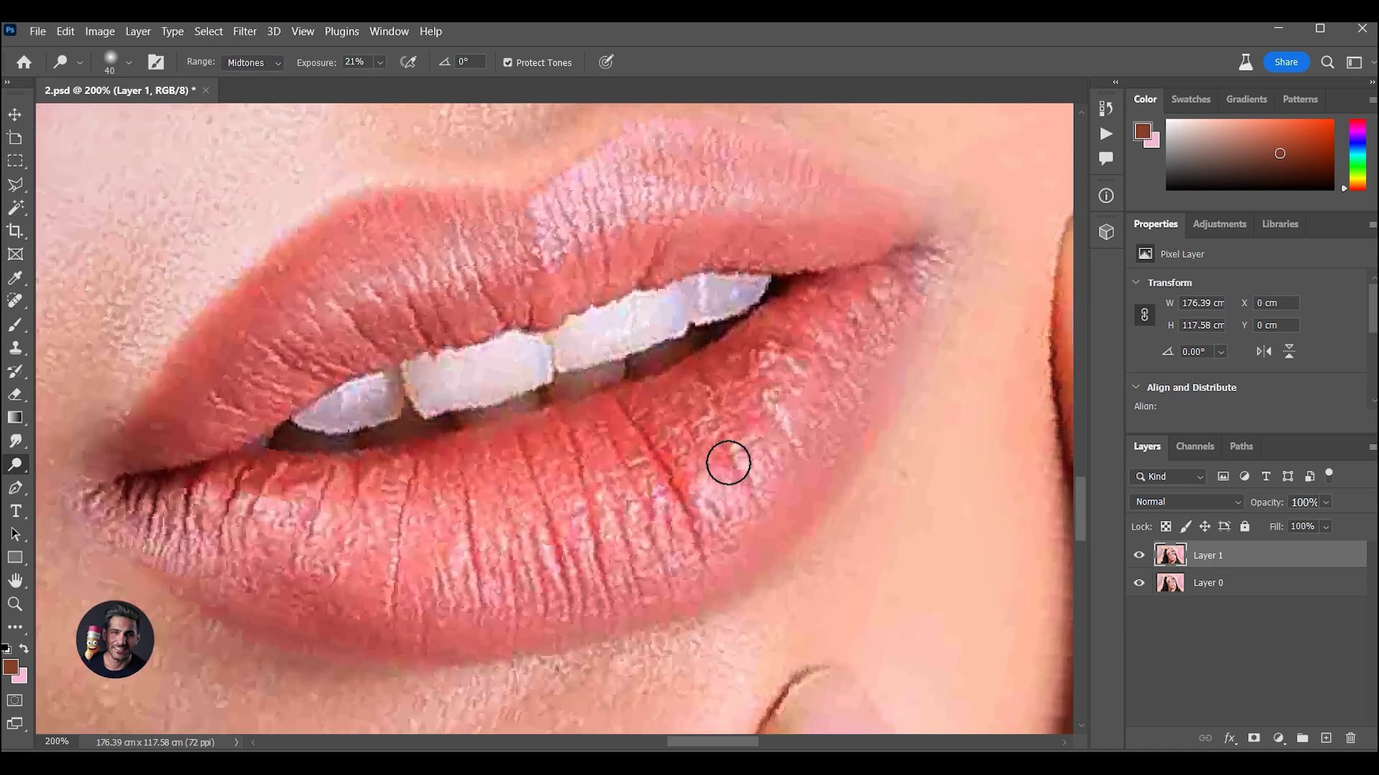
{"action": "key", "text": "ctrl+0"}
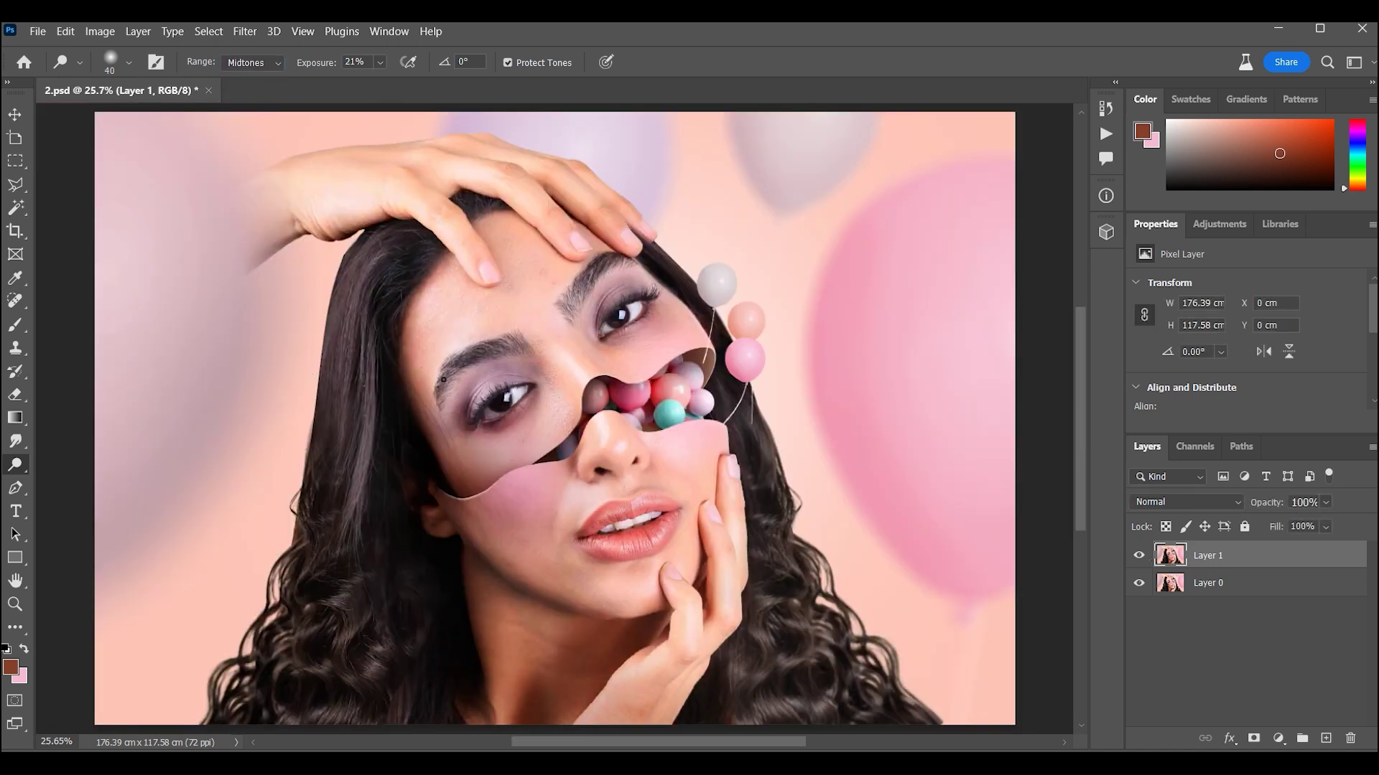
{"action": "left_click", "coordinate": [596, 443]}
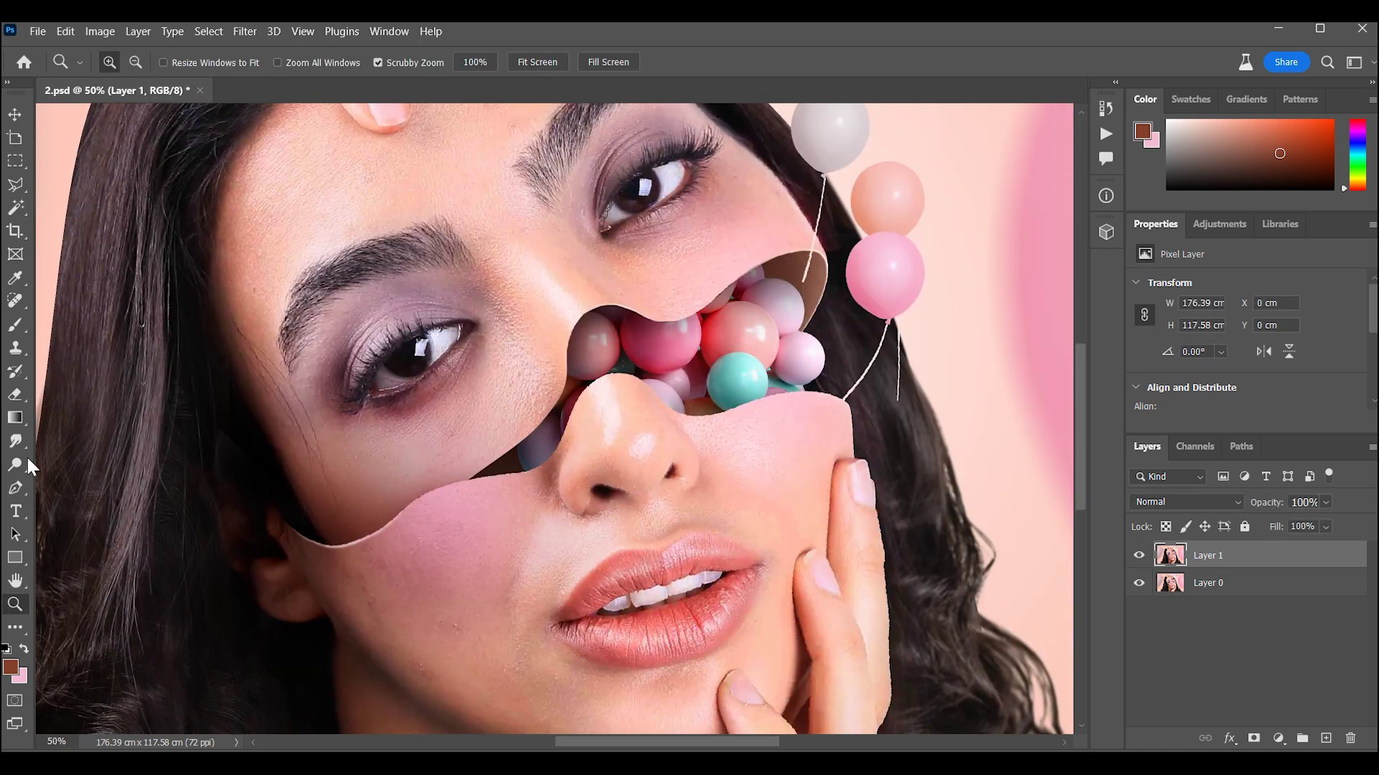
{"action": "key", "text": "bracketright"}
{"action": "key", "text": "bracketright"}
{"action": "key", "text": "bracketright"}
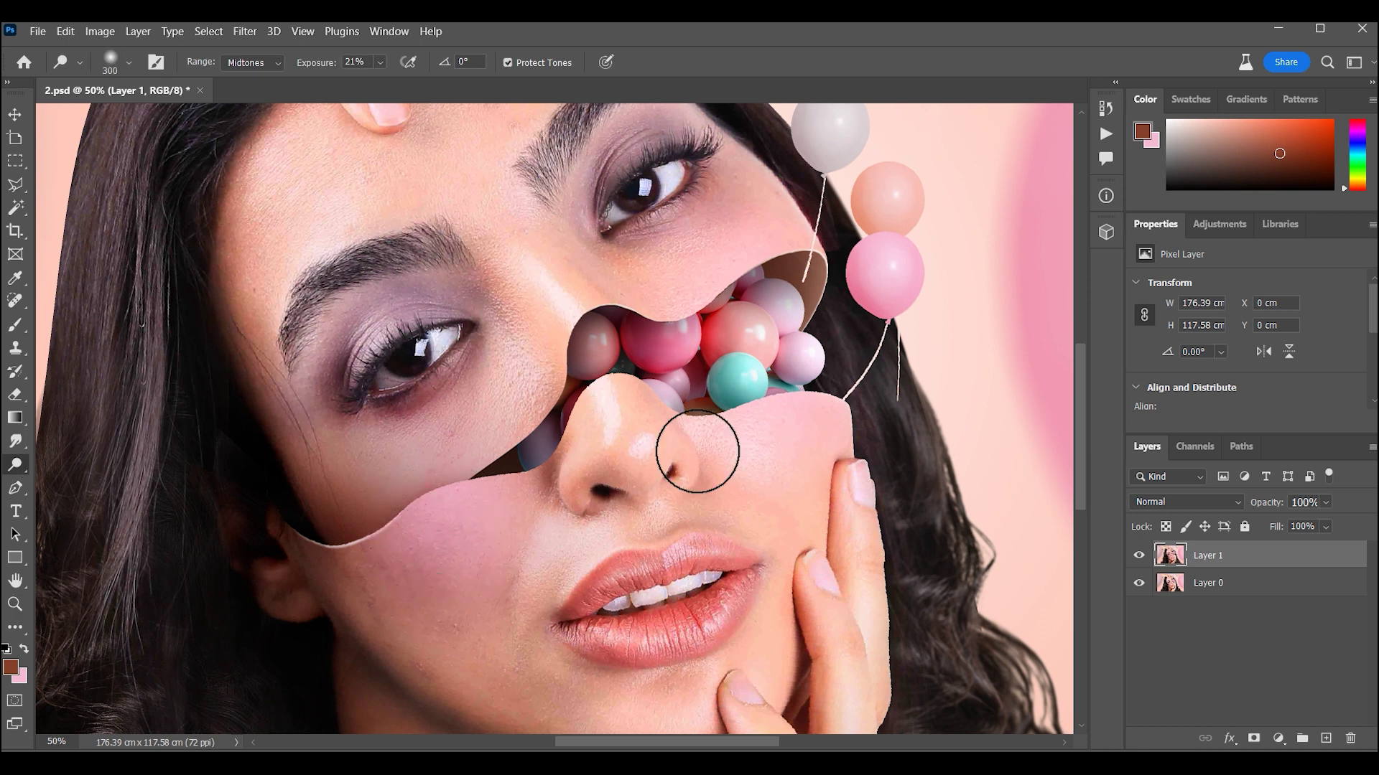
{"action": "key", "text": "bracketleft"}
{"action": "key", "text": "bracketleft"}
{"action": "key", "text": "bracketleft"}
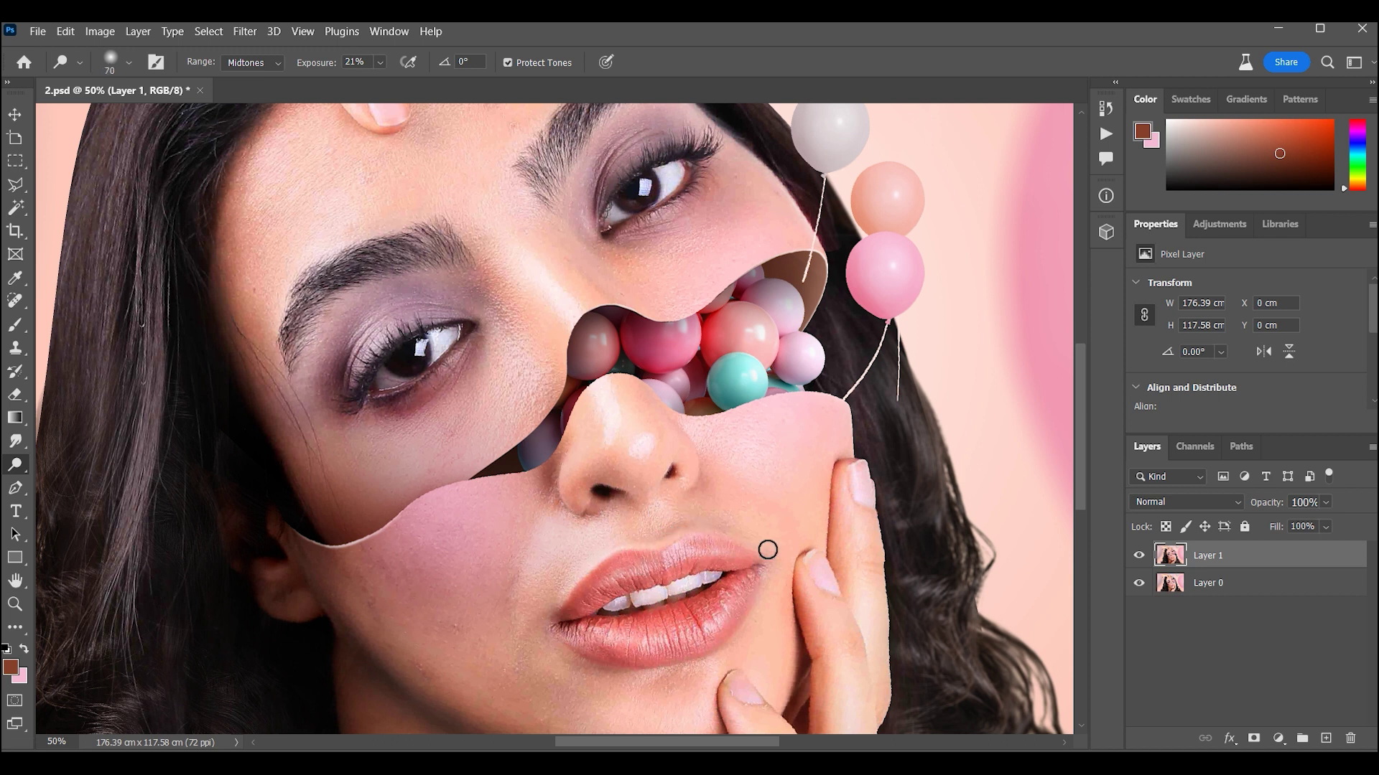
Compare the retouch before and after, then duplicate it as Layer 1 copy for filtering
{"action": "key", "text": "ctrl+0"}
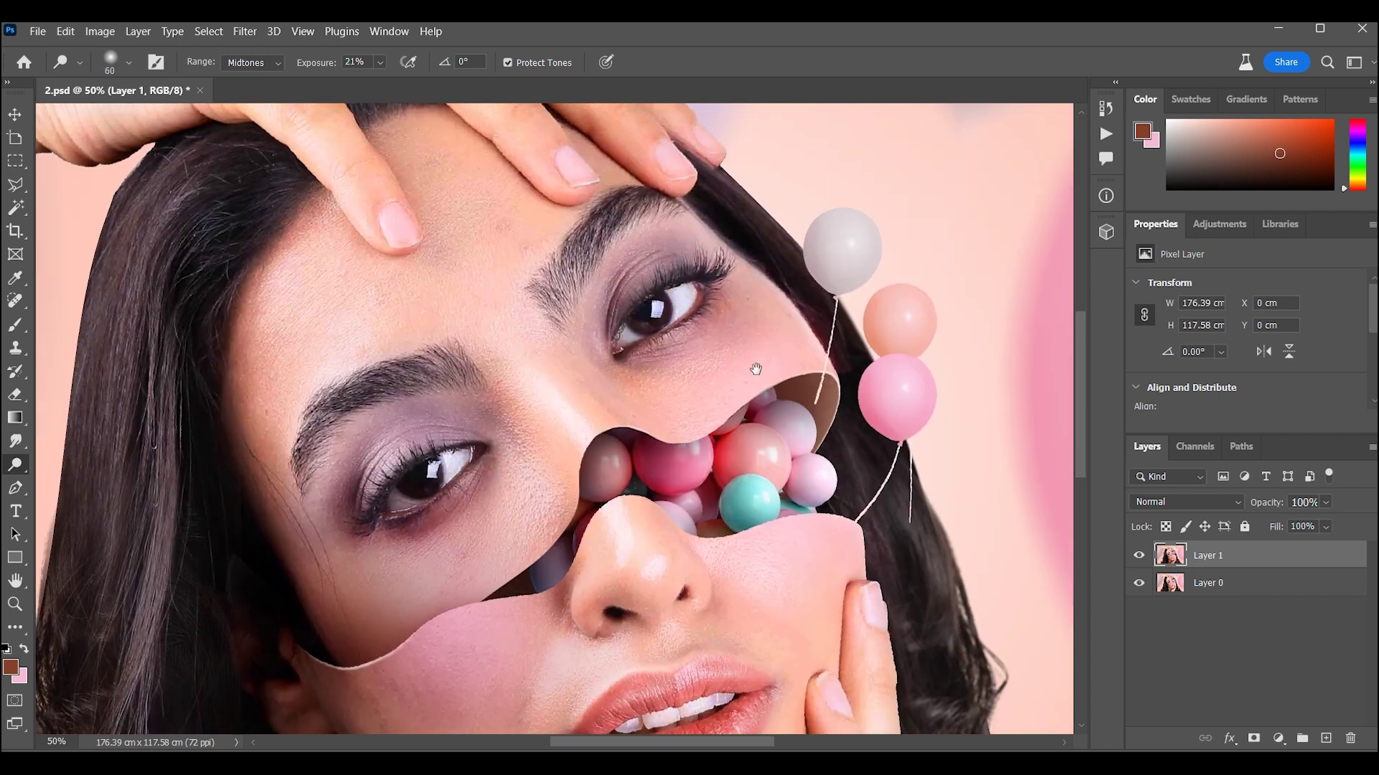
{"action": "left_click", "coordinate": [1137, 557]}
{"action": "left_click", "coordinate": [1138, 557]}
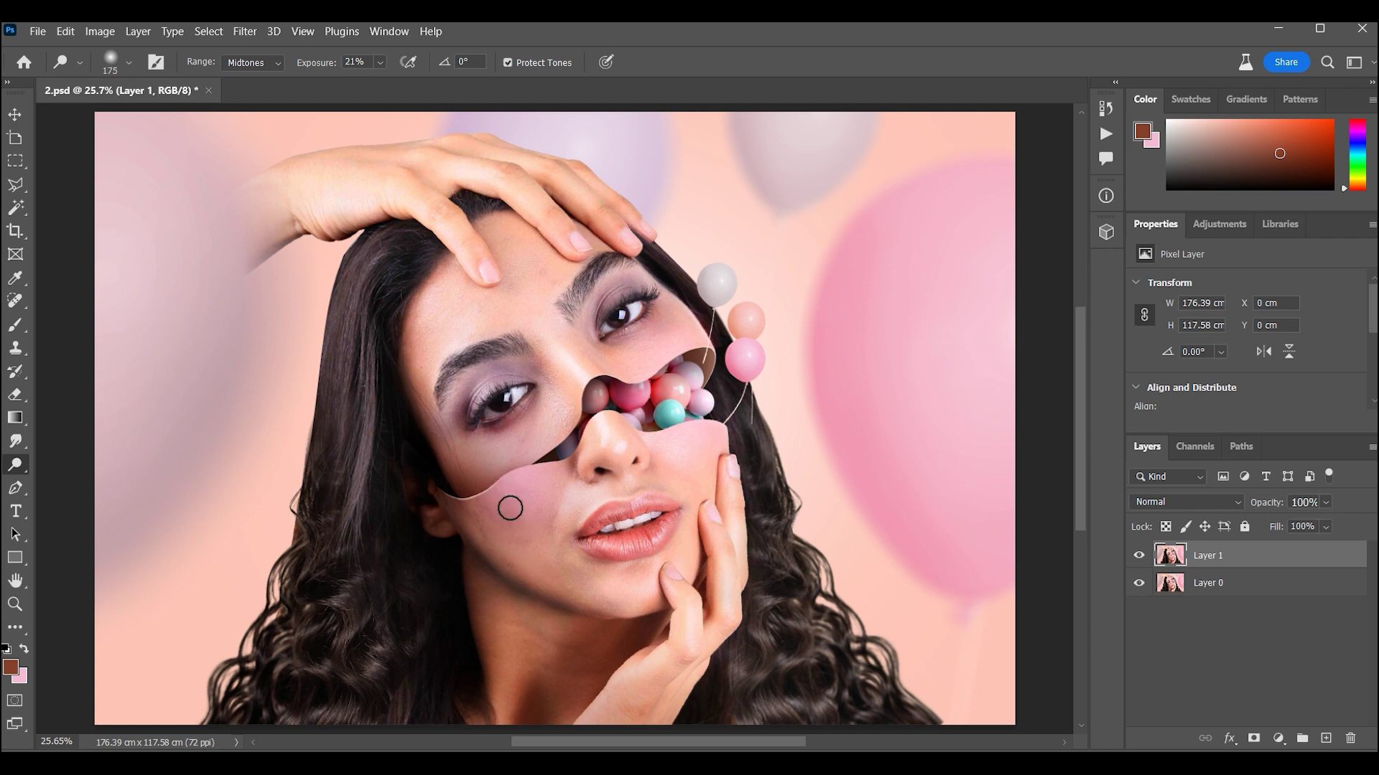
{"action": "key", "text": "shift+o"}
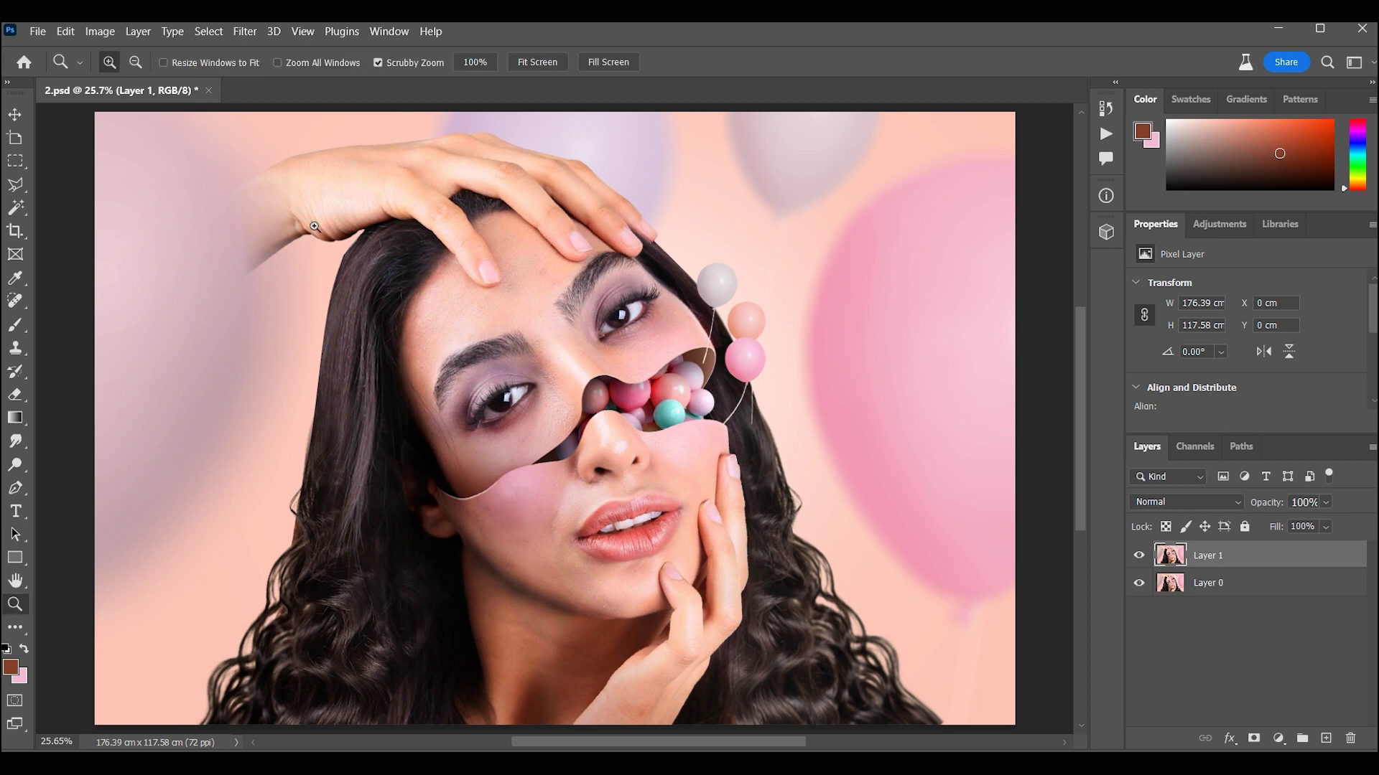
{"action": "scroll", "coordinate": [318, 209], "scroll_direction": "up", "scroll_amount": 2}
{"action": "key", "text": "ctrl+0"}
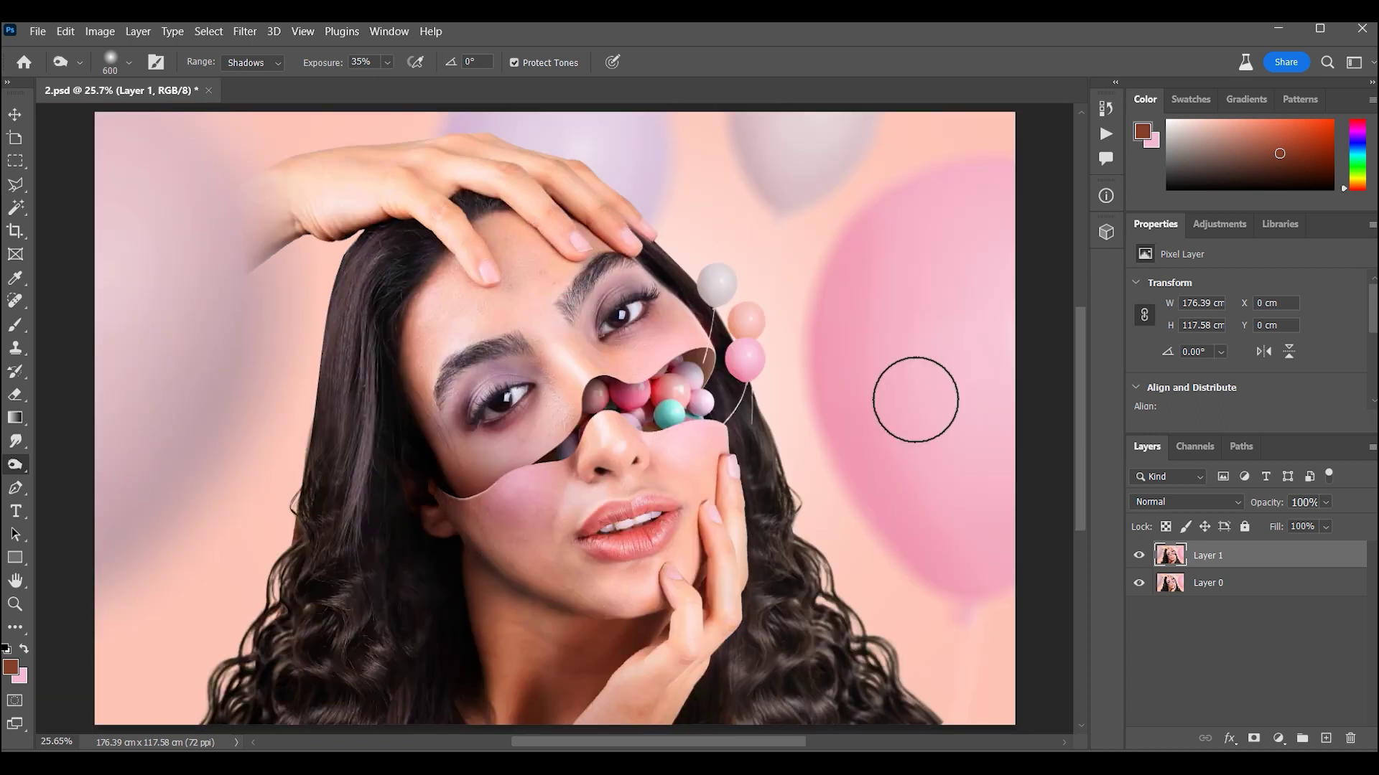
{"action": "left_click", "coordinate": [1139, 557]}
{"action": "left_click", "coordinate": [1140, 558]}
{"action": "key", "text": "ctrl+j"}
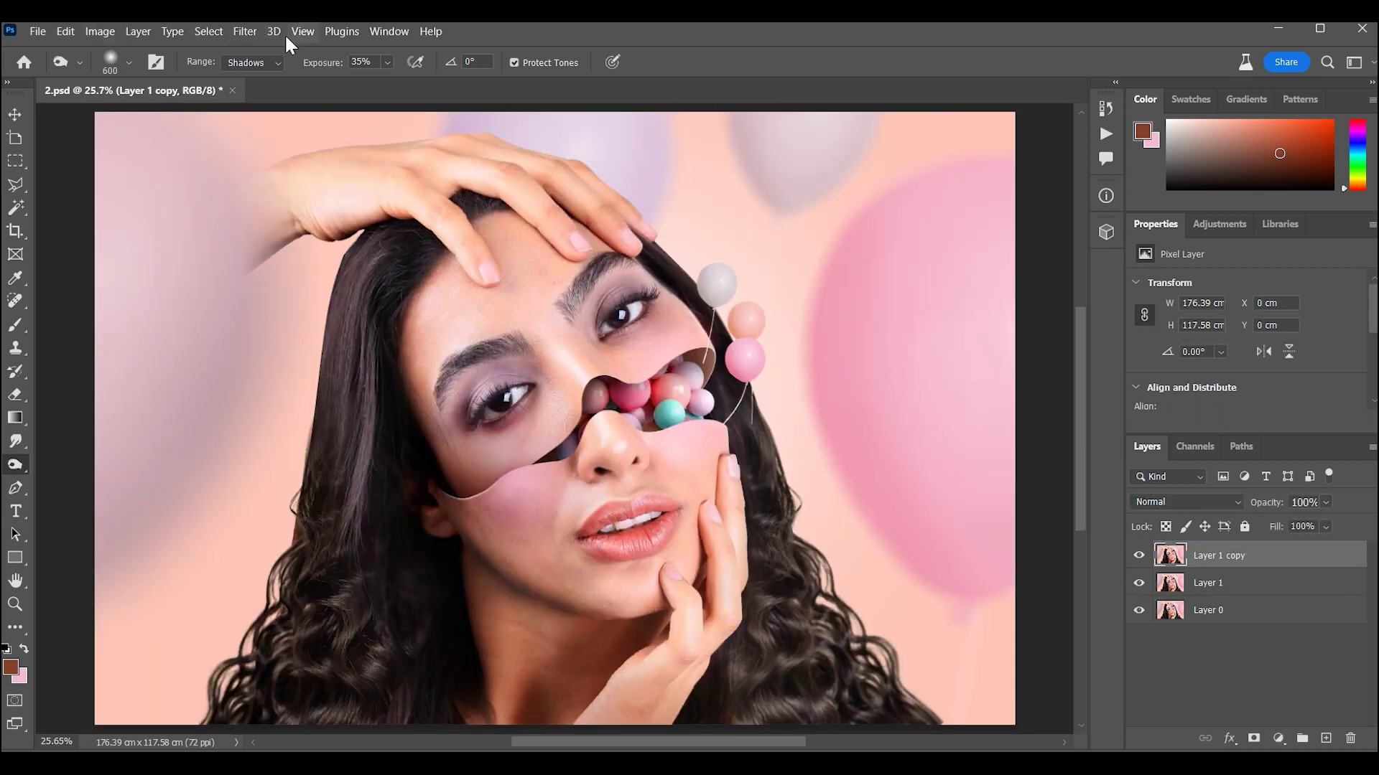
{"action": "left_click", "coordinate": [247, 32]}
In the Camera Raw Filter, slightly darken exposure and tweak the Basic sliders
{"action": "left_click", "coordinate": [323, 159]}
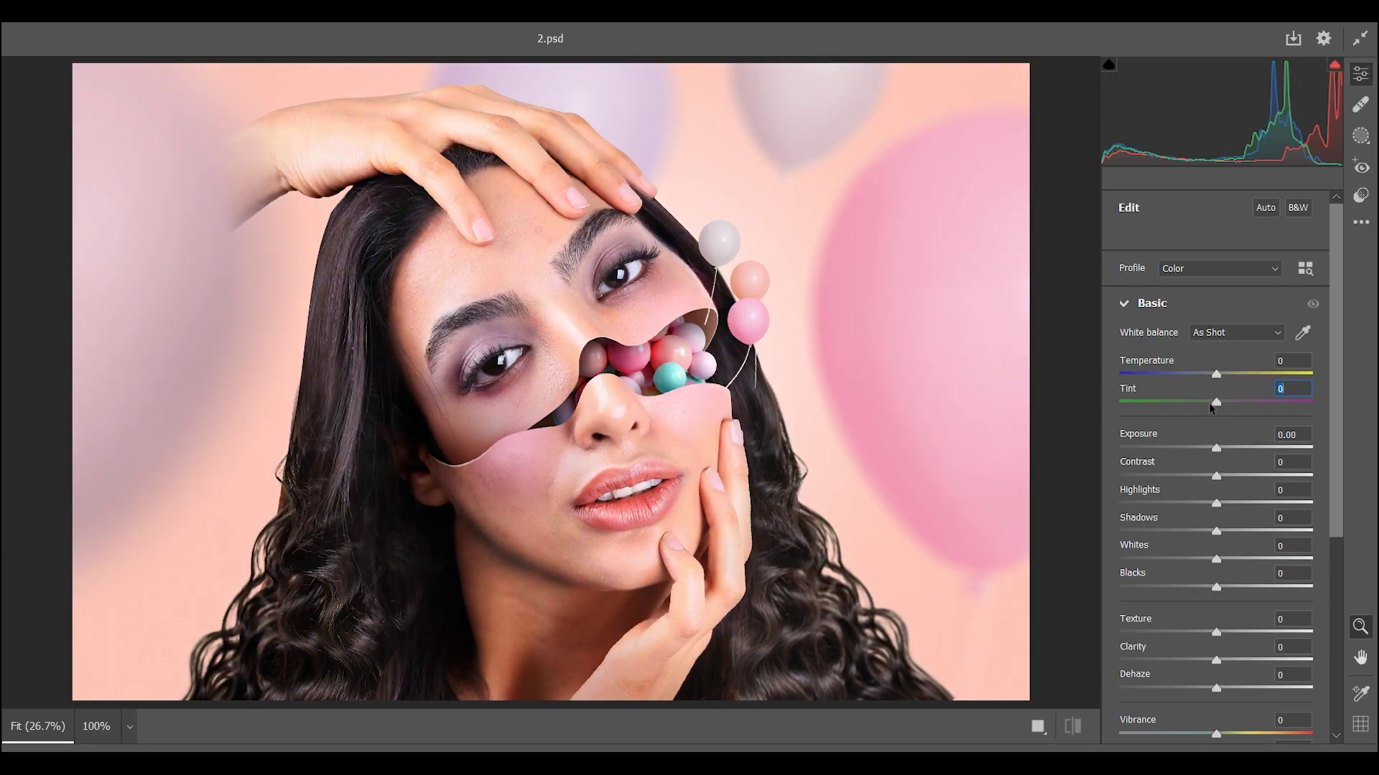
{"action": "mouse_move", "coordinate": [1221, 451]}
{"action": "left_mouse_down"}
{"action": "mouse_move", "coordinate": [1206, 506]}
{"action": "mouse_move", "coordinate": [1231, 560]}
{"action": "left_mouse_up"}
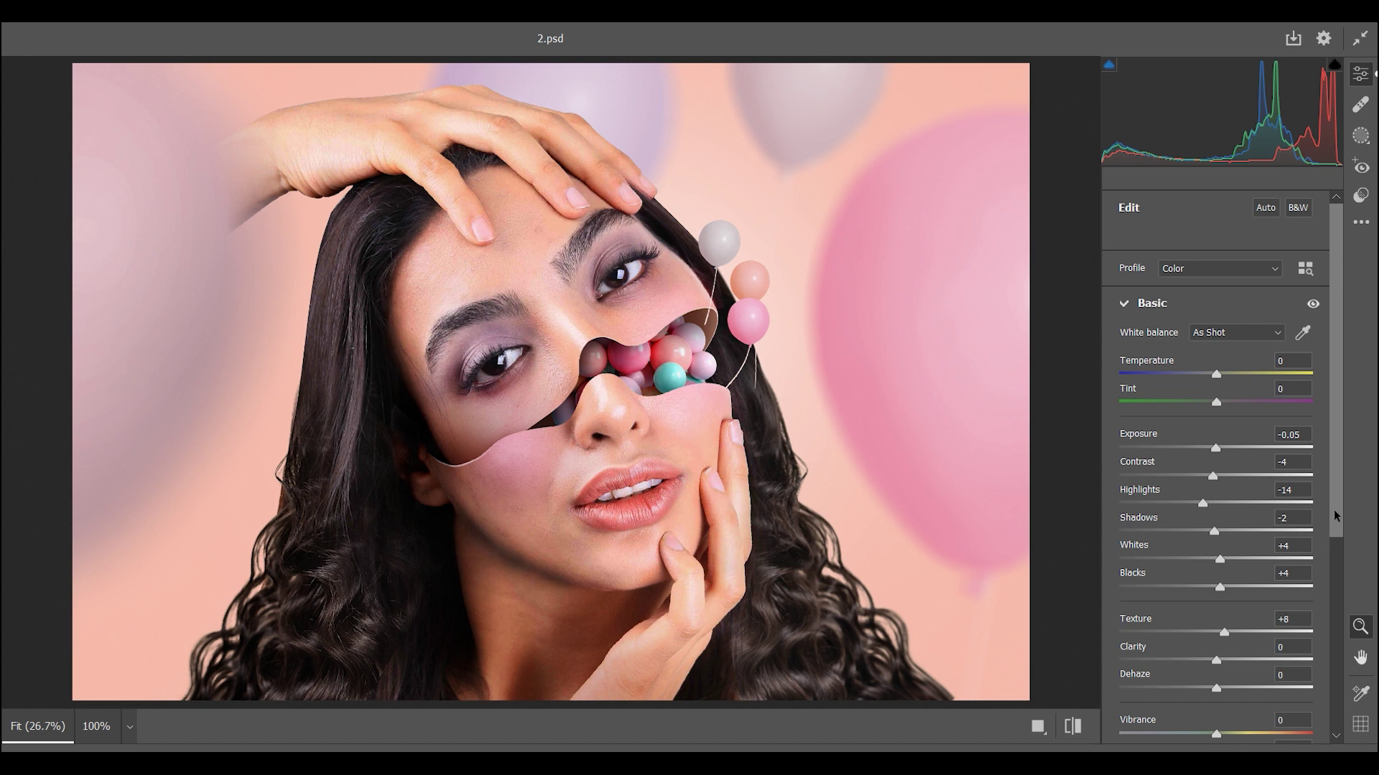
{"action": "left_click_drag", "start_coordinate": [1336, 516], "coordinate": [1336, 603]}
{"action": "left_click_drag", "start_coordinate": [1216, 585], "coordinate": [1241, 588]}
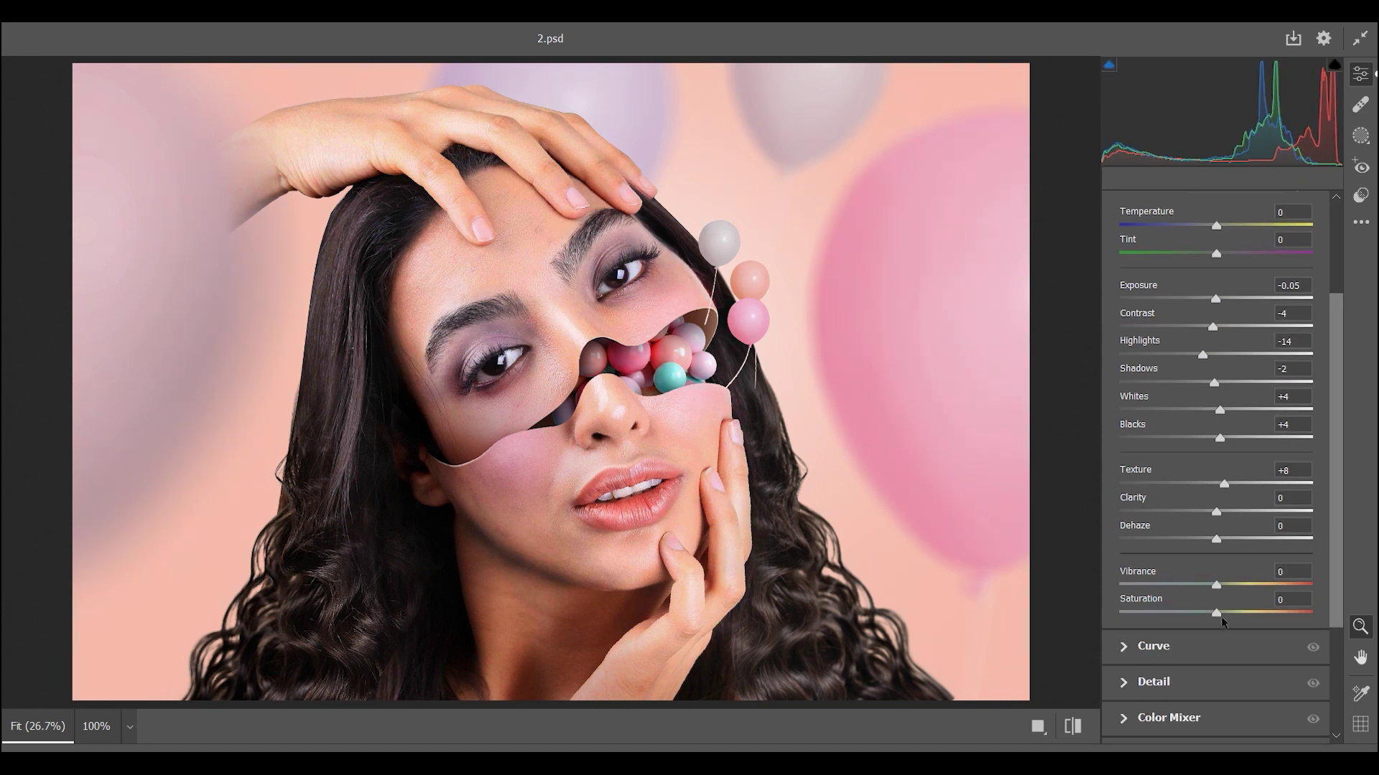
{"action": "scroll", "coordinate": [1323, 550], "scroll_direction": "down", "scroll_amount": 3}
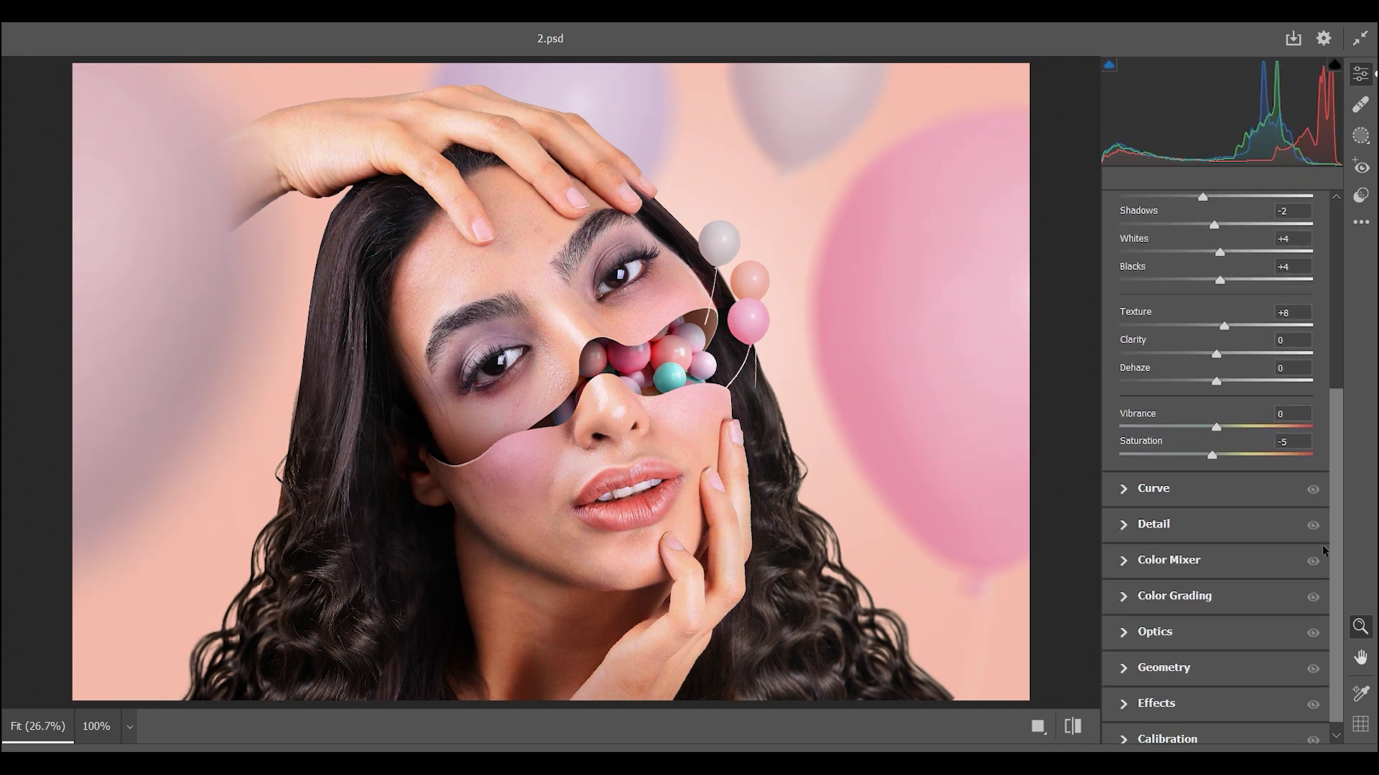
Shift red hues, darken midtones, brighten highlights, and add a -25 vignette
{"action": "left_click", "coordinate": [1148, 568]}
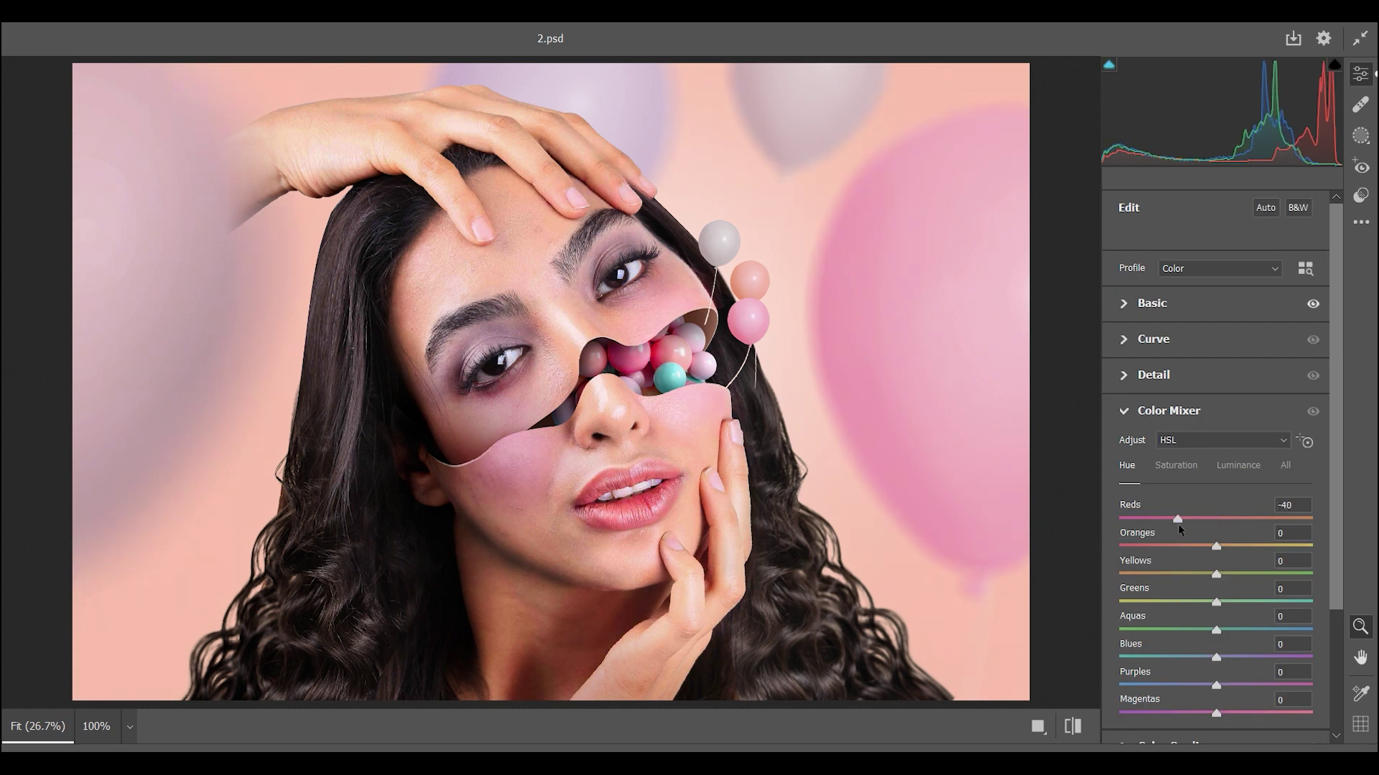
{"action": "scroll", "coordinate": [1291, 627], "scroll_direction": "down", "scroll_amount": 2}
{"action": "left_click", "coordinate": [1292, 628]}
{"action": "left_click_drag", "start_coordinate": [1214, 450], "coordinate": [1206, 450]}
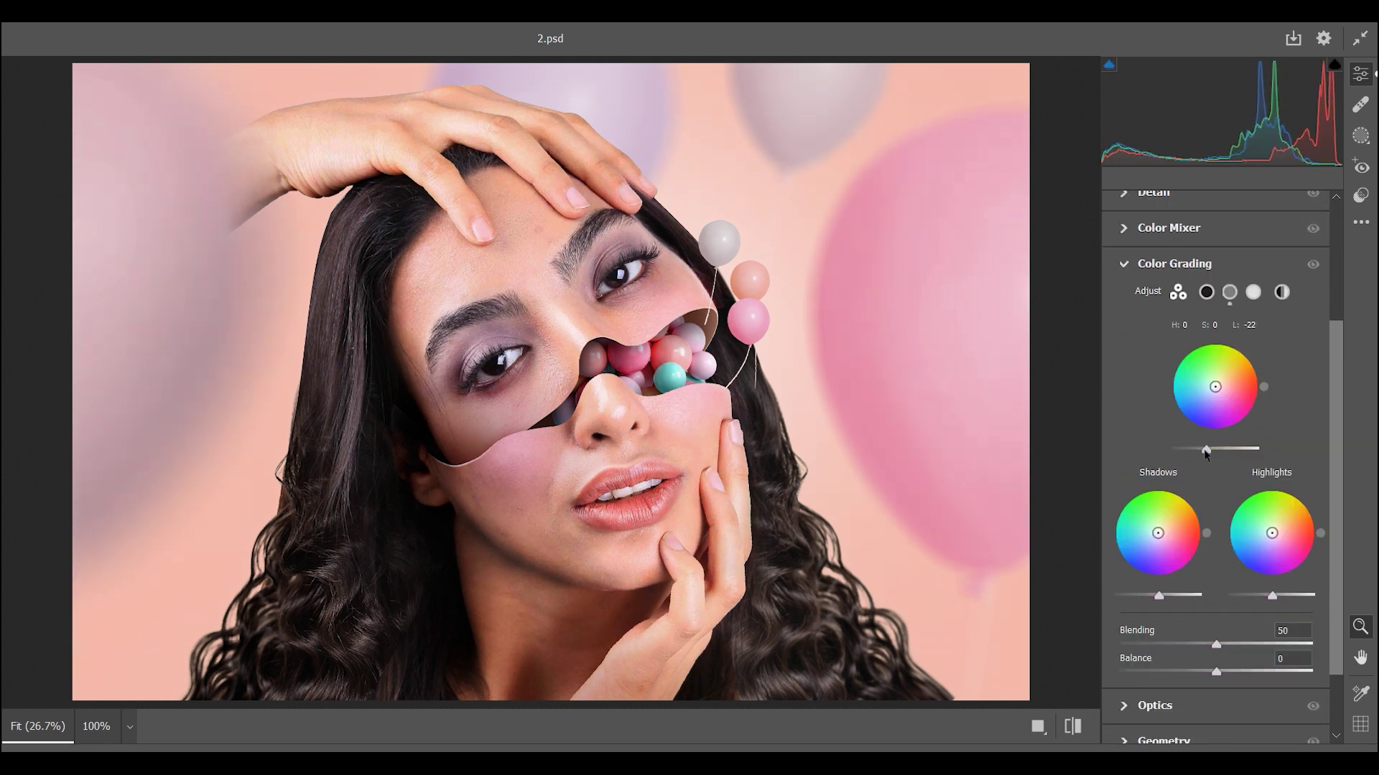
{"action": "left_click_drag", "start_coordinate": [1272, 596], "coordinate": [1283, 596]}
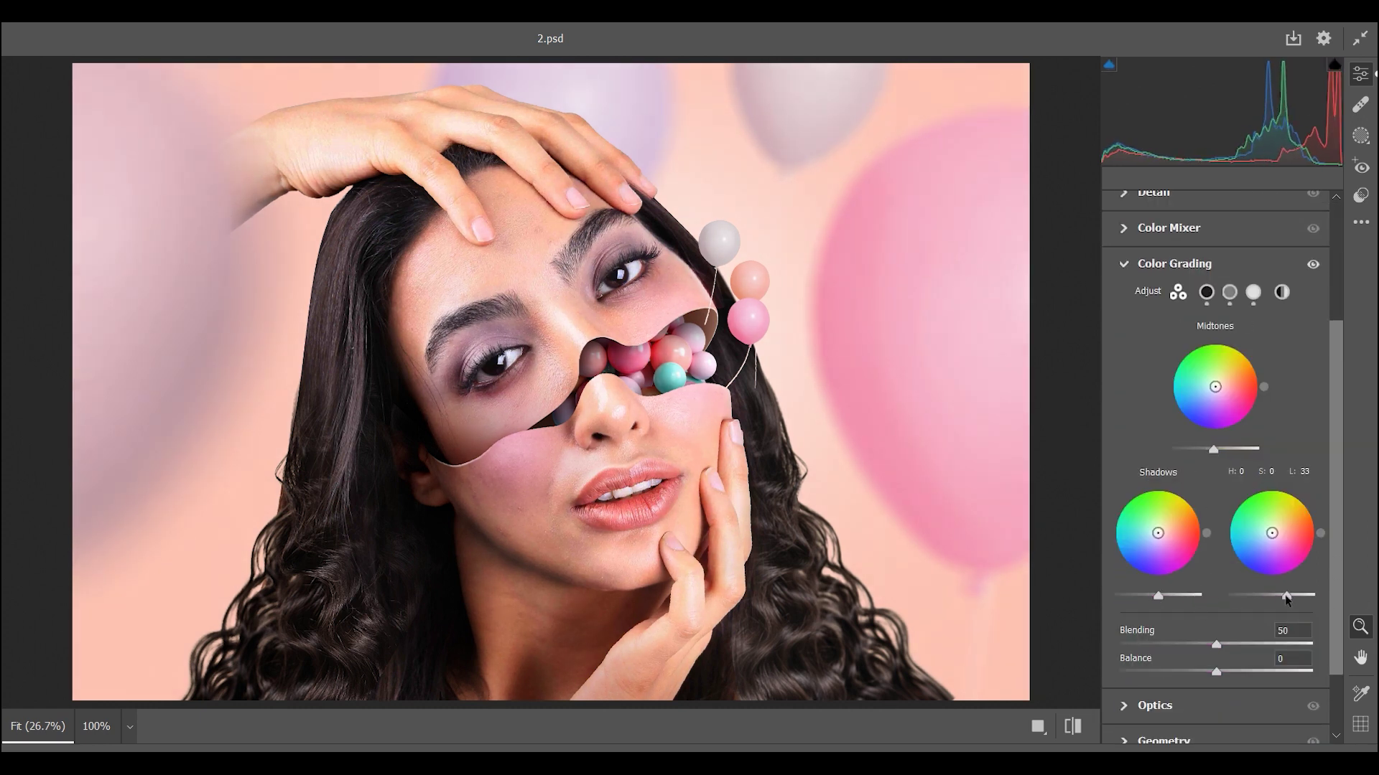
{"action": "scroll", "coordinate": [1222, 657], "scroll_direction": "down", "scroll_amount": 2}
{"action": "left_click", "coordinate": [1222, 656]}
{"action": "left_click_drag", "start_coordinate": [1215, 635], "coordinate": [1203, 635]}
Apply the Camera Raw edits, then use Selective Color to add cyan and reduce yellow in the neutrals
{"action": "key", "text": "Return"}
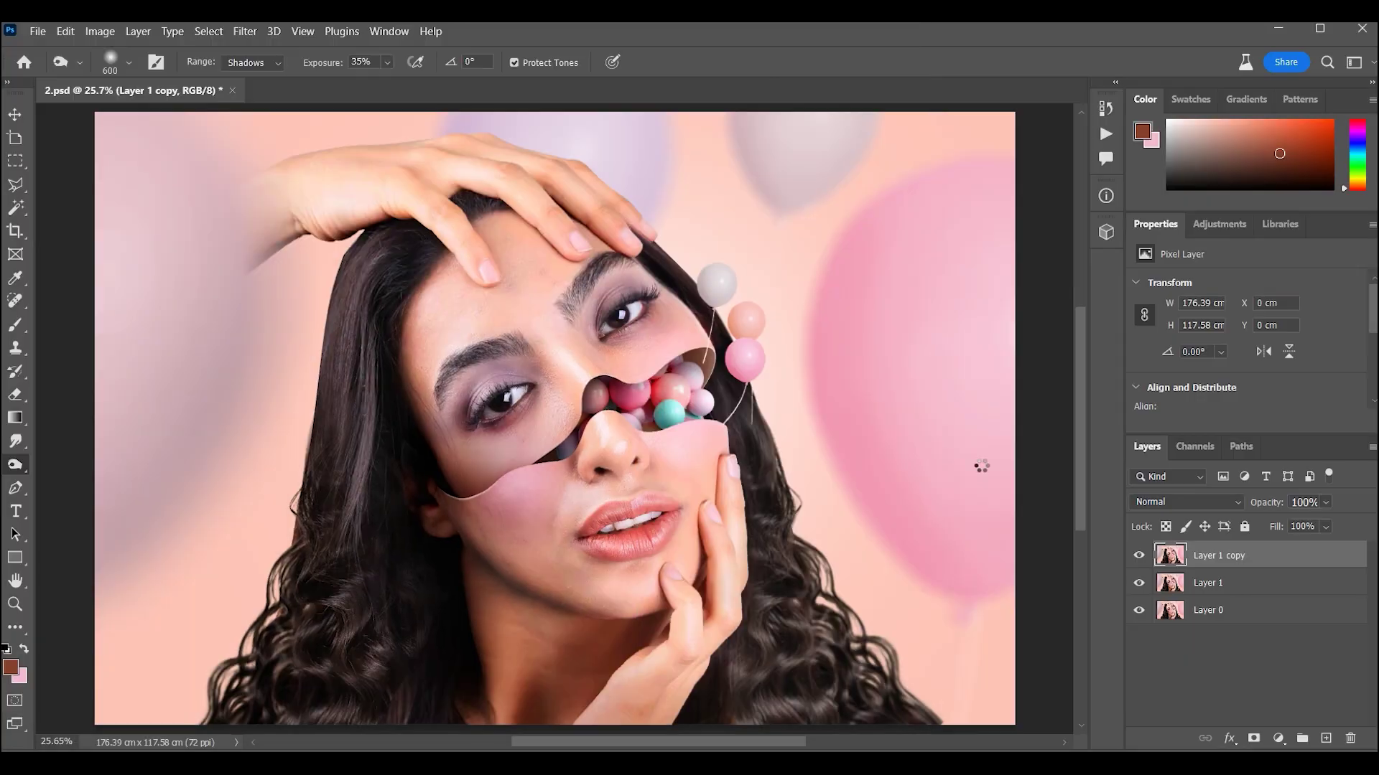
{"action": "left_click", "coordinate": [1139, 556]}
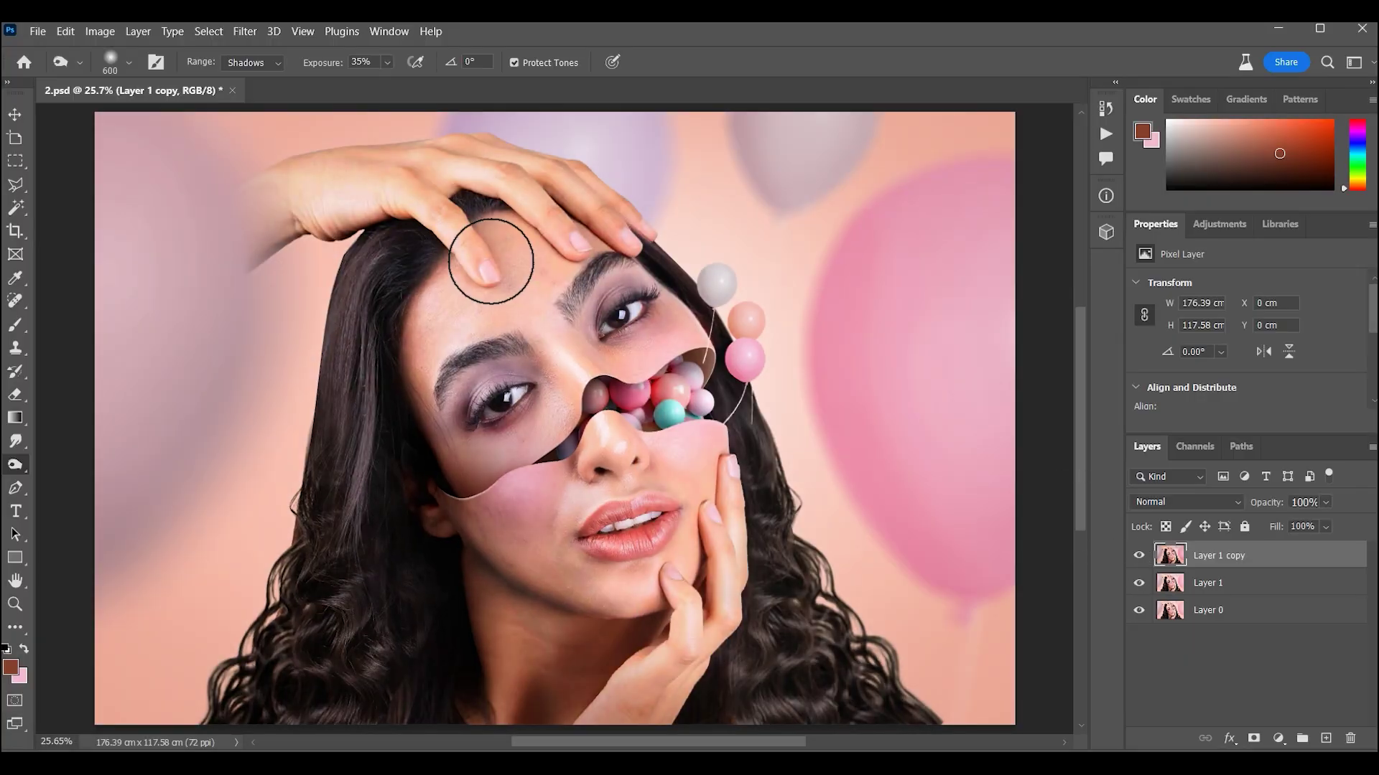
{"action": "left_click", "coordinate": [105, 32]}
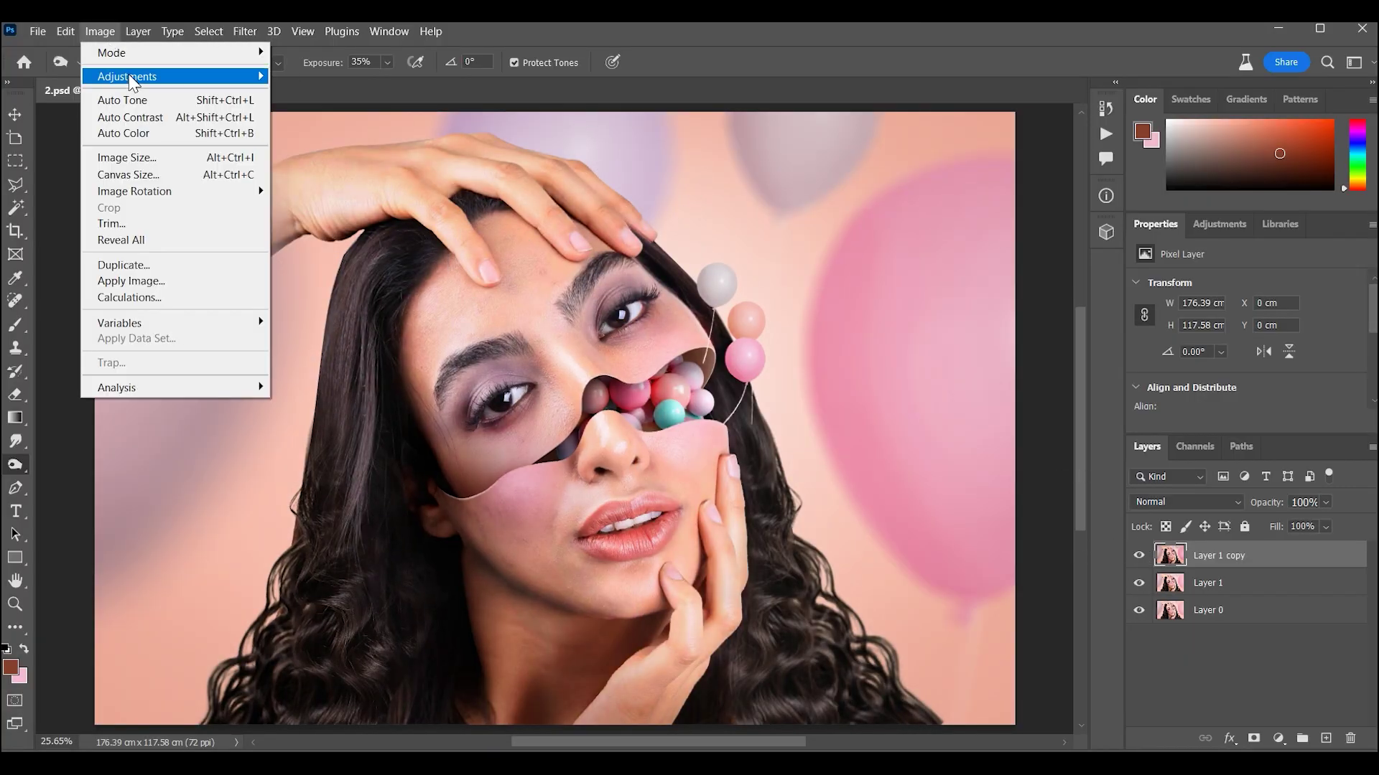
{"action": "left_click", "coordinate": [337, 342]}
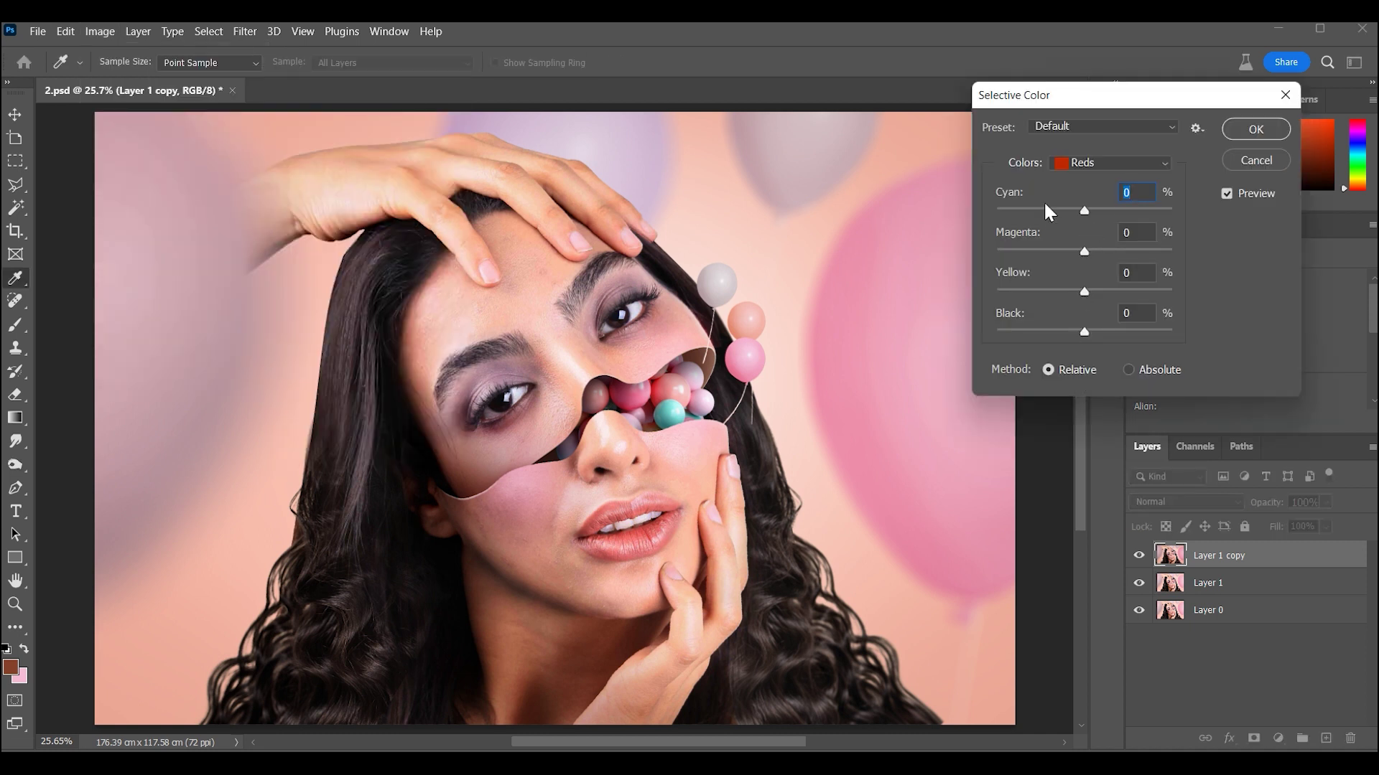
{"action": "left_click_drag", "start_coordinate": [1030, 210], "coordinate": [1101, 212]}
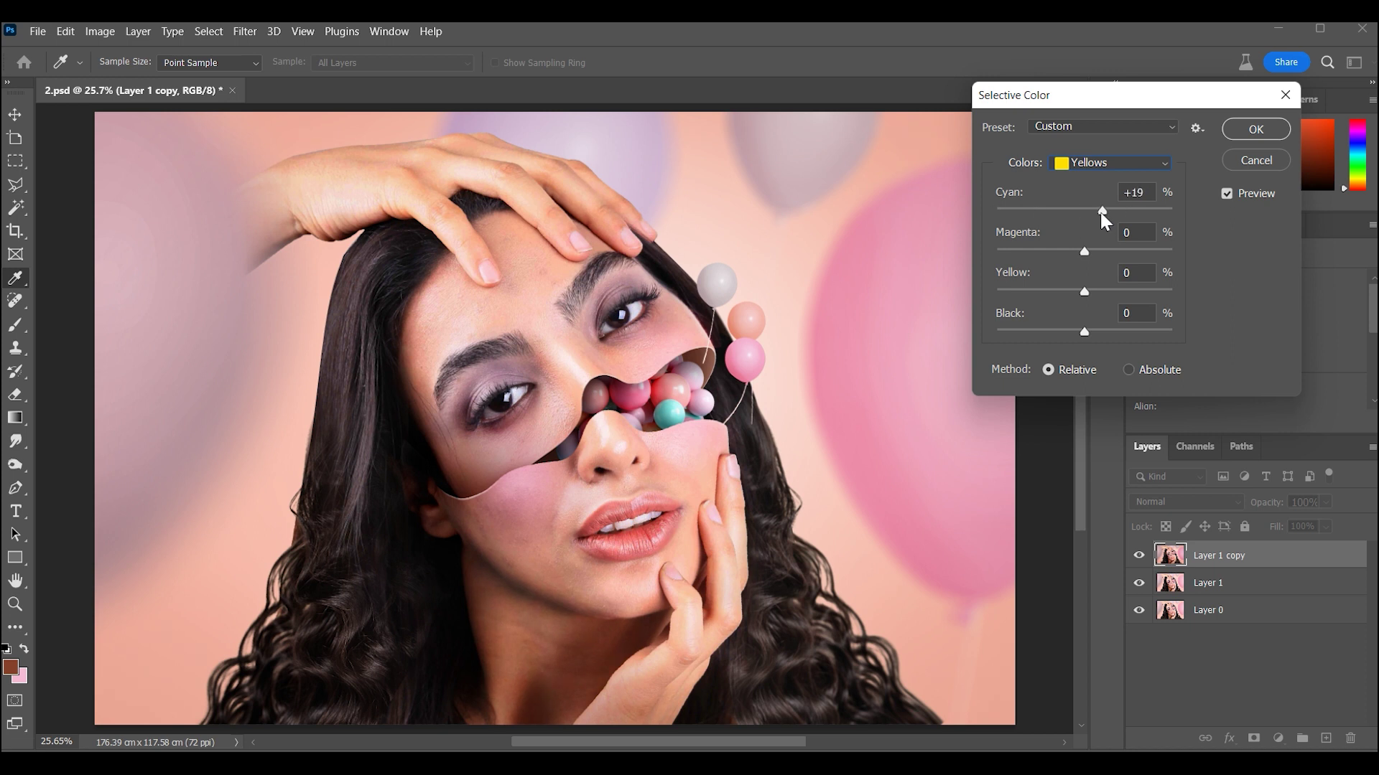
{"action": "left_click", "coordinate": [1109, 163]}
{"action": "left_click", "coordinate": [1103, 292]}
{"action": "left_click_drag", "start_coordinate": [1084, 290], "coordinate": [1064, 293]}
{"action": "key", "text": "Return"}
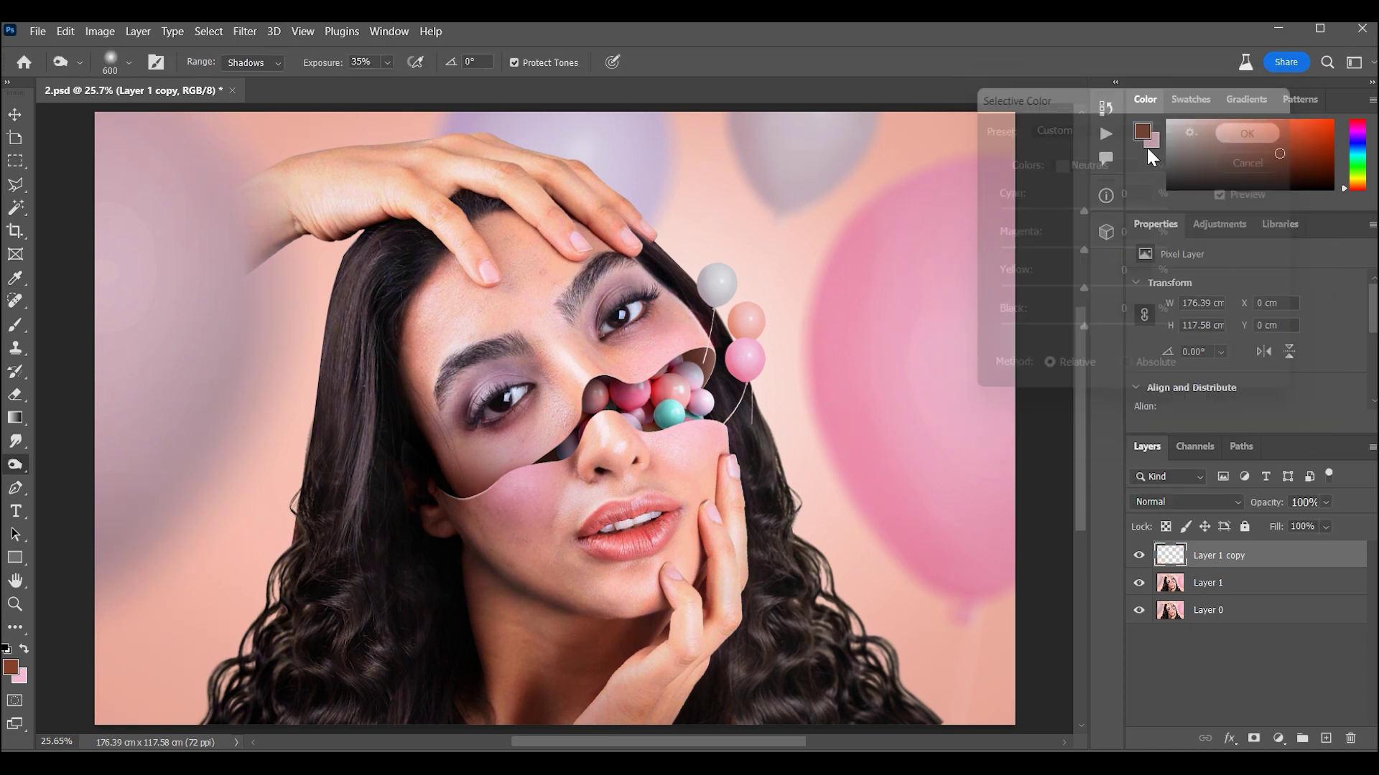
Compare Layer 1 copy before and after, then zoom in close on the left cheek
{"action": "key", "text": "z"}
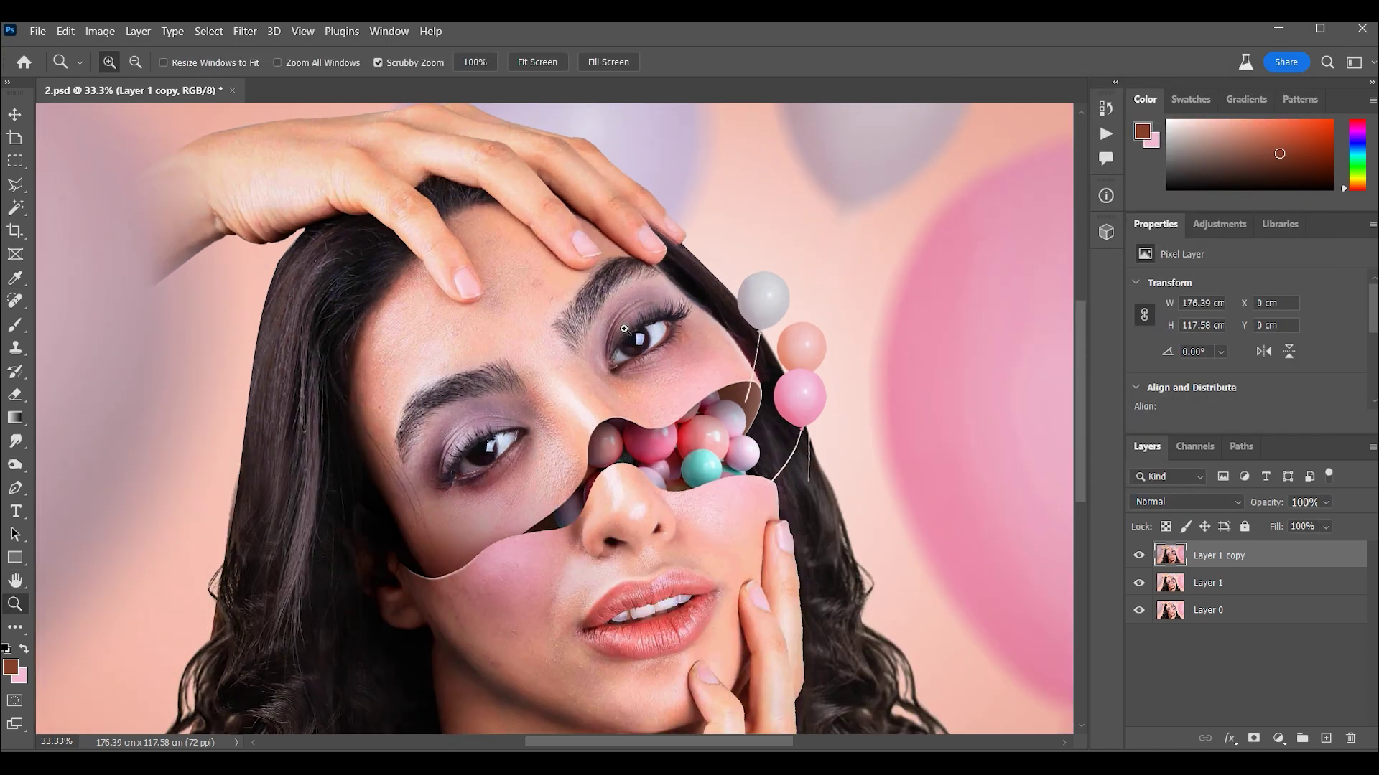
{"action": "key", "text": "ctrl+minus"}
{"action": "left_click", "coordinate": [1138, 555]}
{"action": "left_click", "coordinate": [1138, 556]}
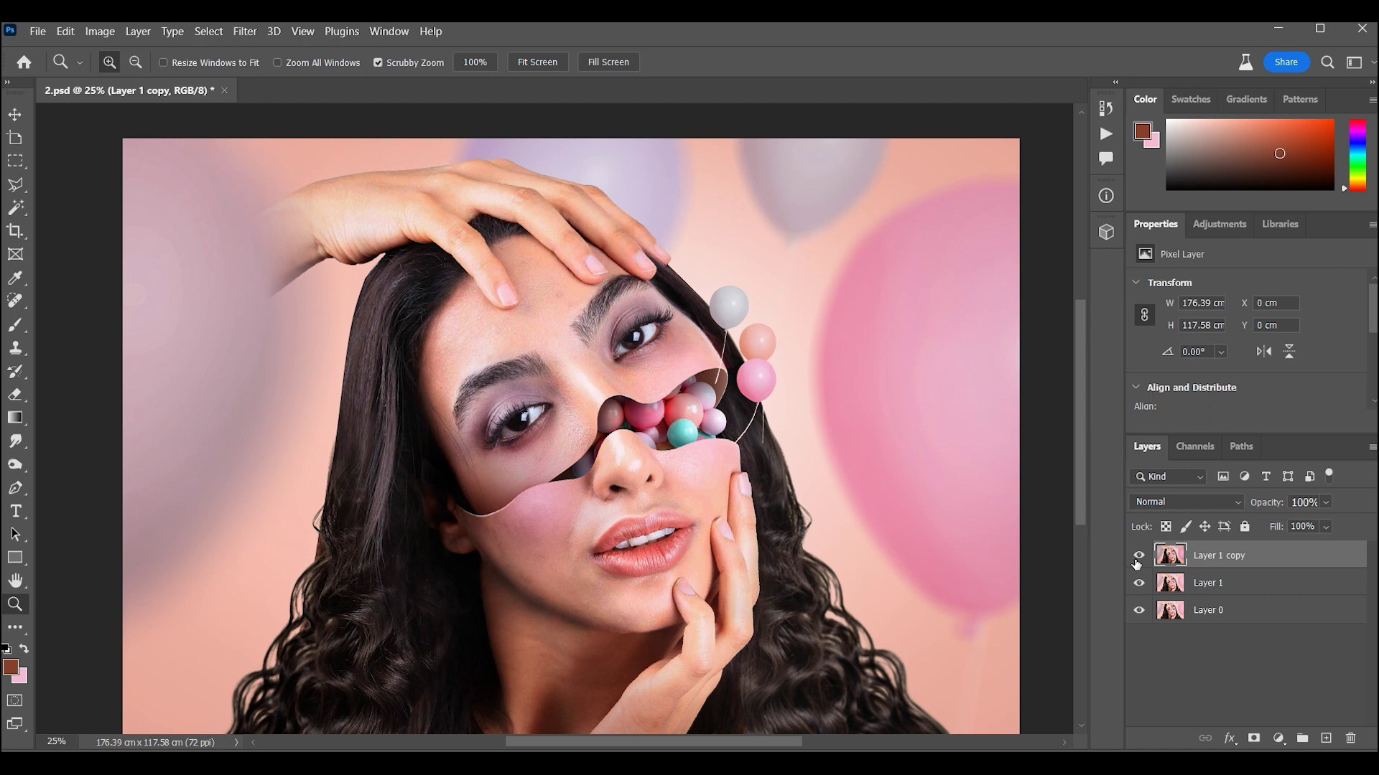
{"action": "key", "text": "ctrl+0"}
{"action": "left_click", "coordinate": [1138, 555]}
{"action": "left_click", "coordinate": [1138, 556]}
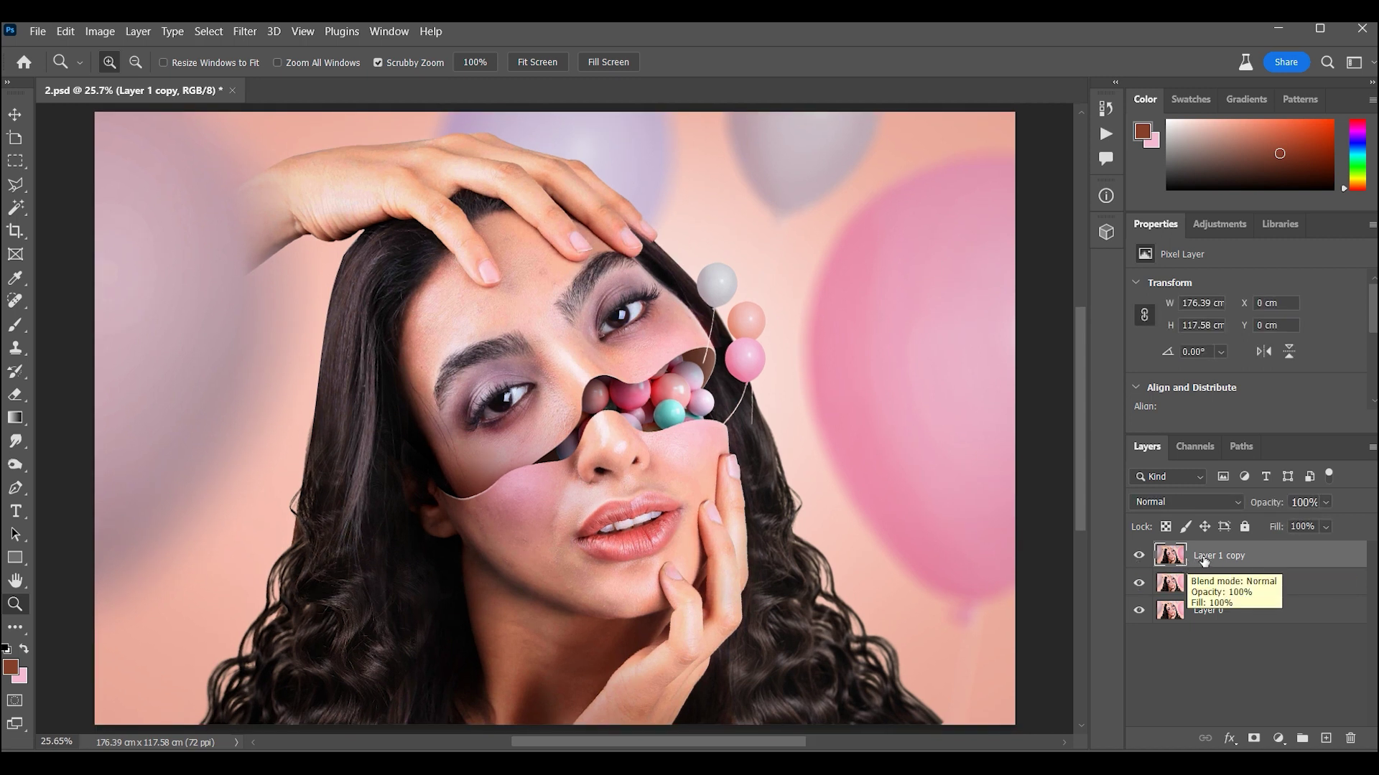
{"action": "left_click", "coordinate": [474, 531]}
Spot-heal four small blemishes on the cheek
{"action": "left_click", "coordinate": [14, 302]}
{"action": "left_click", "coordinate": [413, 436]}
{"action": "left_click", "coordinate": [767, 573]}
{"action": "scroll", "coordinate": [774, 537], "scroll_direction": "down", "scroll_amount": 3}
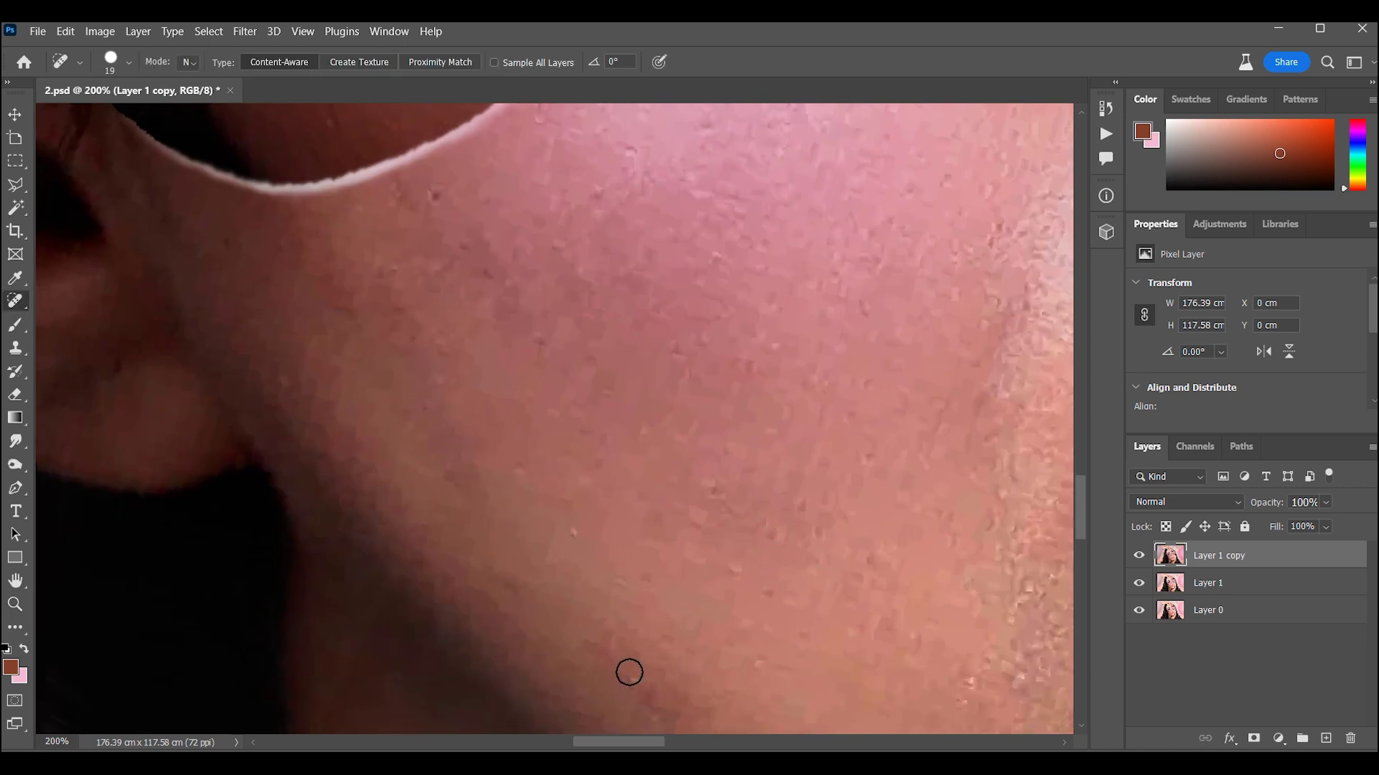
{"action": "scroll", "coordinate": [799, 395], "scroll_direction": "down", "scroll_amount": 5}
{"action": "left_click", "coordinate": [484, 390]}
{"action": "scroll", "coordinate": [484, 390], "scroll_direction": "up", "scroll_amount": 2}
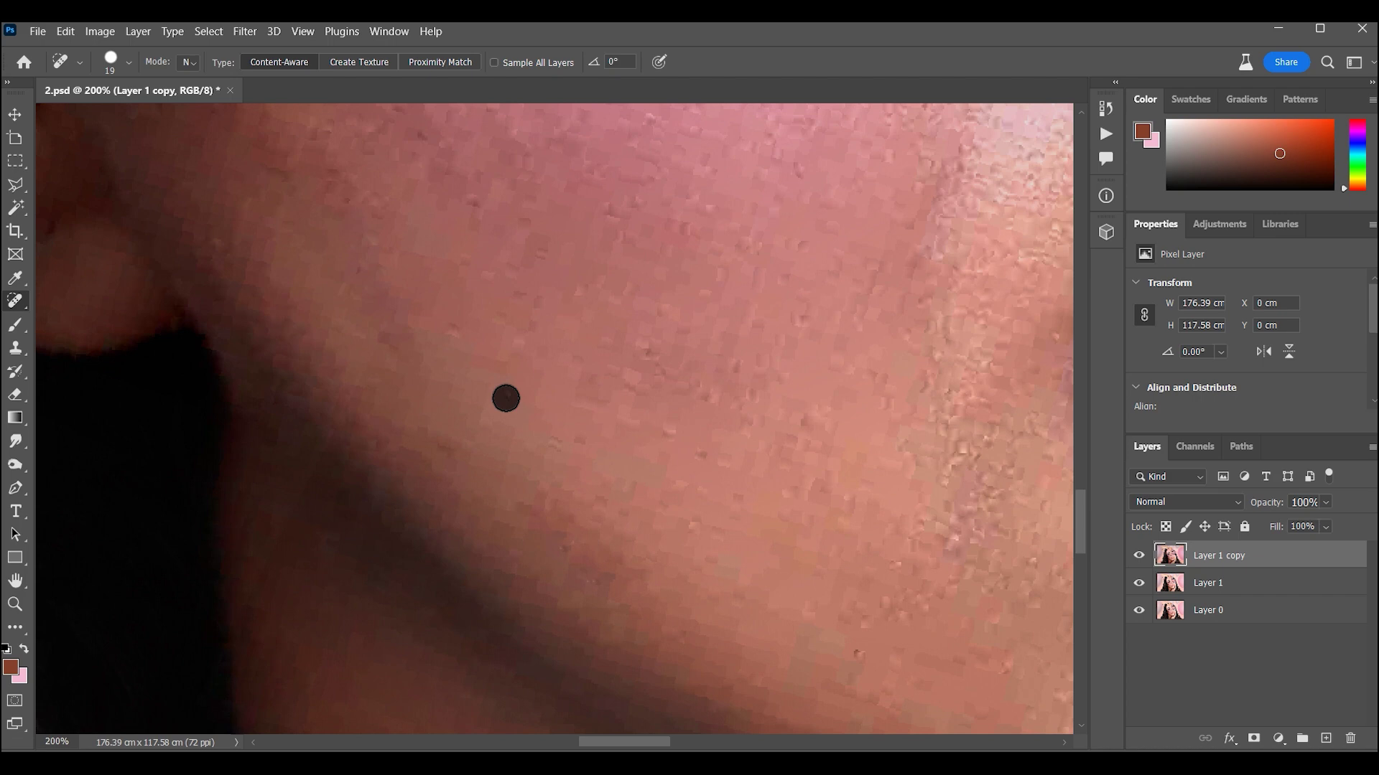
{"action": "scroll", "coordinate": [503, 395], "scroll_direction": "up", "scroll_amount": 3}
{"action": "scroll", "coordinate": [492, 338], "scroll_direction": "down", "scroll_amount": 1}
{"action": "left_click", "coordinate": [412, 516]}
Heal a dark skin spot and a forehead blemish near the eyebrow, then fit the image on screen
{"action": "scroll", "coordinate": [753, 431], "scroll_direction": "down", "scroll_amount": 2}
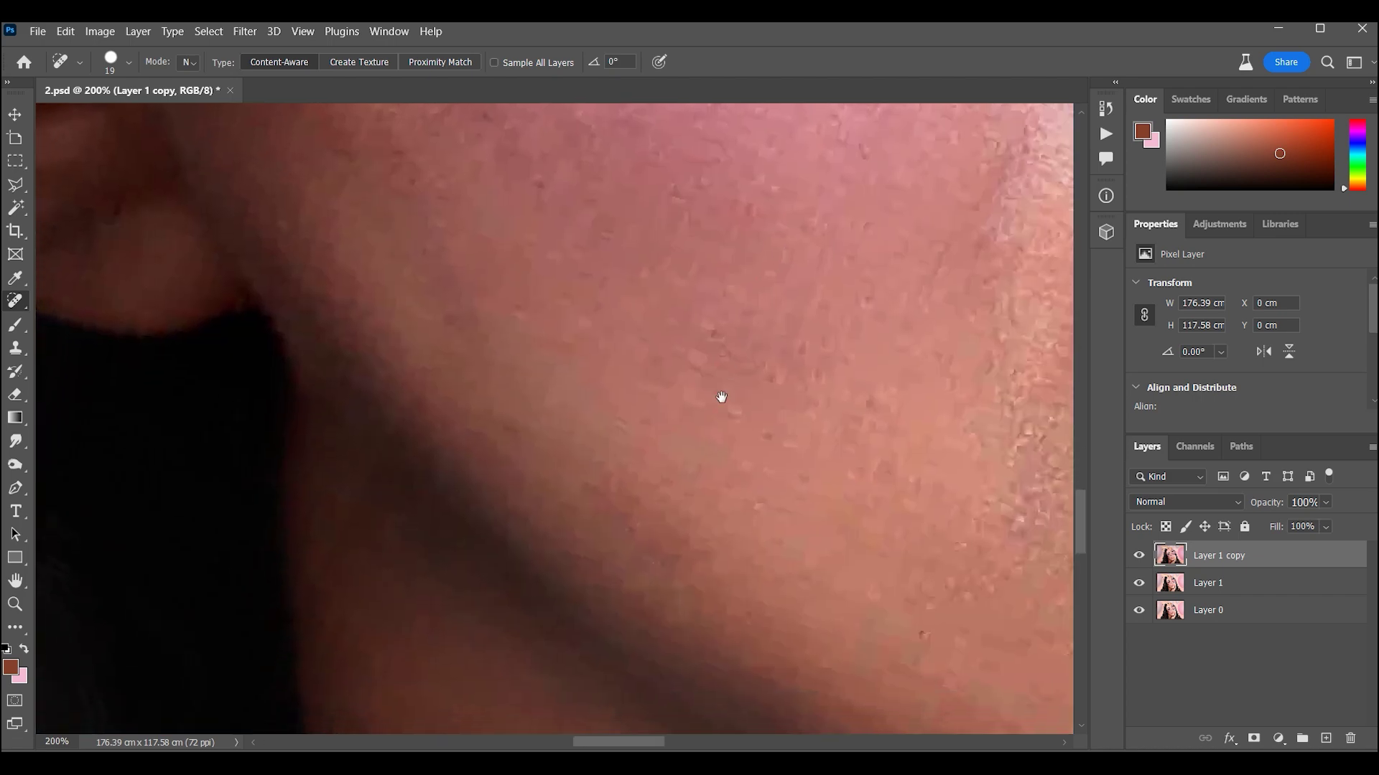
{"action": "scroll", "coordinate": [724, 399], "scroll_direction": "up", "scroll_amount": 3}
{"action": "scroll", "coordinate": [462, 468], "scroll_direction": "down", "scroll_amount": 2}
{"action": "scroll", "coordinate": [554, 519], "scroll_direction": "up", "scroll_amount": 2}
{"action": "scroll", "coordinate": [554, 518], "scroll_direction": "up", "scroll_amount": 5}
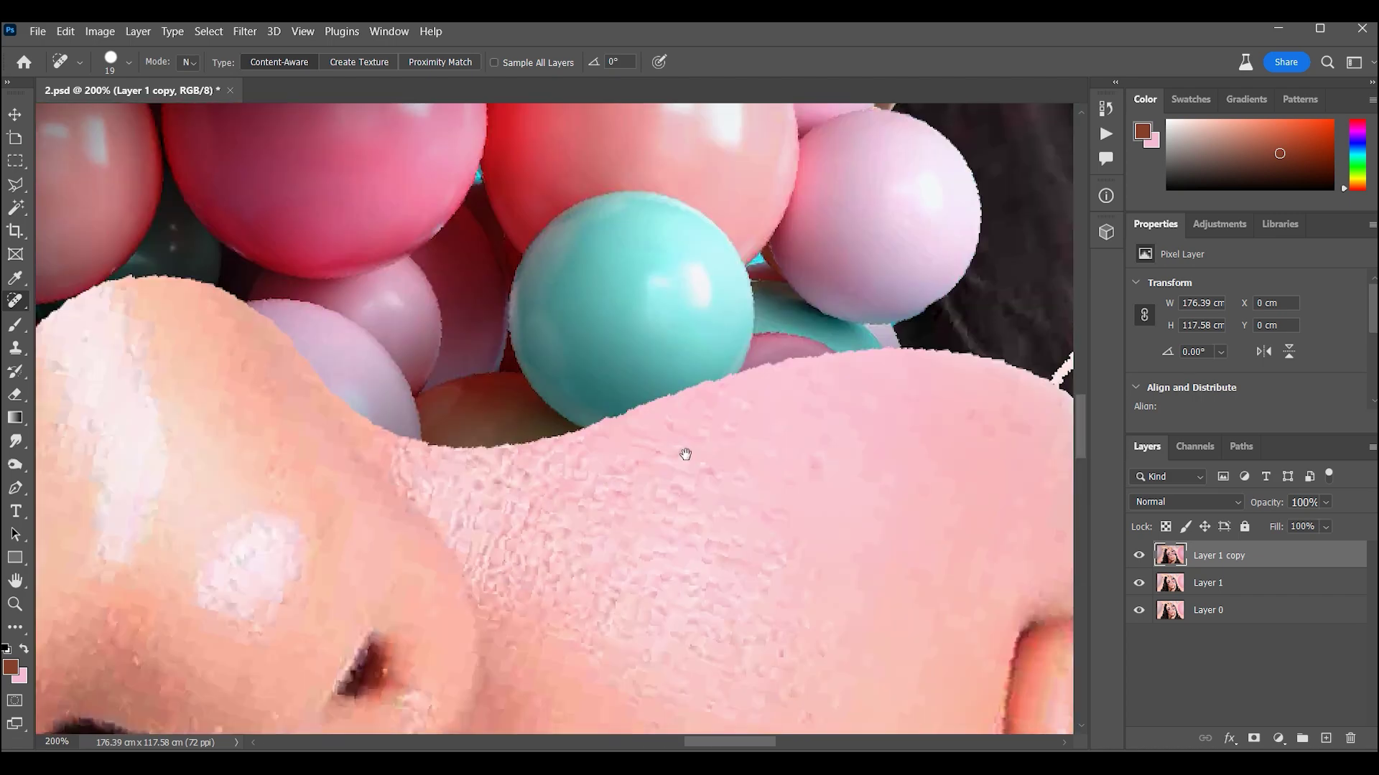
{"action": "scroll", "coordinate": [555, 431], "scroll_direction": "down", "scroll_amount": 2}
{"action": "scroll", "coordinate": [555, 343], "scroll_direction": "left", "scroll_amount": 2}
{"action": "scroll", "coordinate": [555, 344], "scroll_direction": "up", "scroll_amount": 3}
{"action": "scroll", "coordinate": [553, 431], "scroll_direction": "left", "scroll_amount": 3}
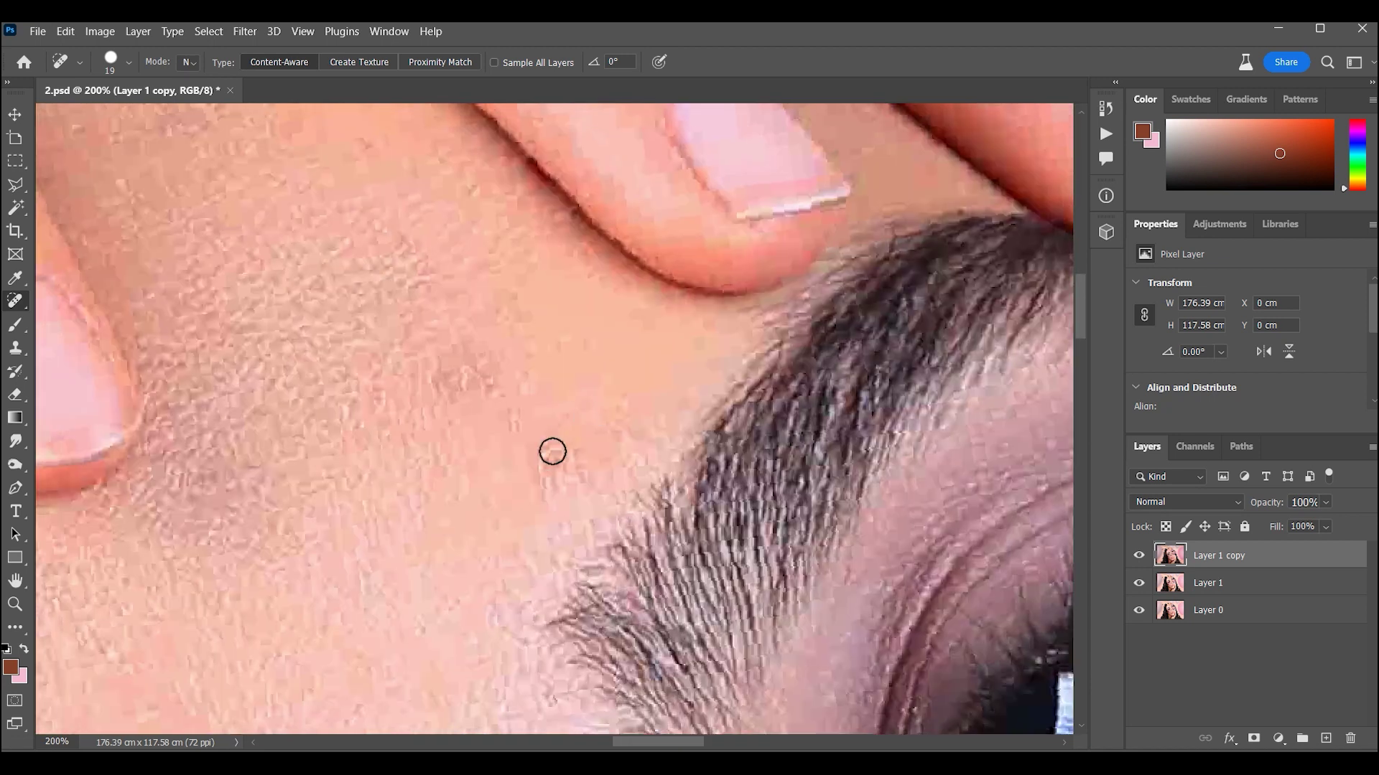
{"action": "left_click_drag", "start_coordinate": [465, 359], "coordinate": [475, 409]}
{"action": "scroll", "coordinate": [560, 330], "scroll_direction": "down", "scroll_amount": 1}
{"action": "scroll", "coordinate": [560, 330], "scroll_direction": "up", "scroll_amount": 3}
{"action": "scroll", "coordinate": [557, 310], "scroll_direction": "left", "scroll_amount": 2}
{"action": "left_click_drag", "start_coordinate": [799, 420], "coordinate": [800, 449]}
{"action": "key", "text": "ctrl+0"}
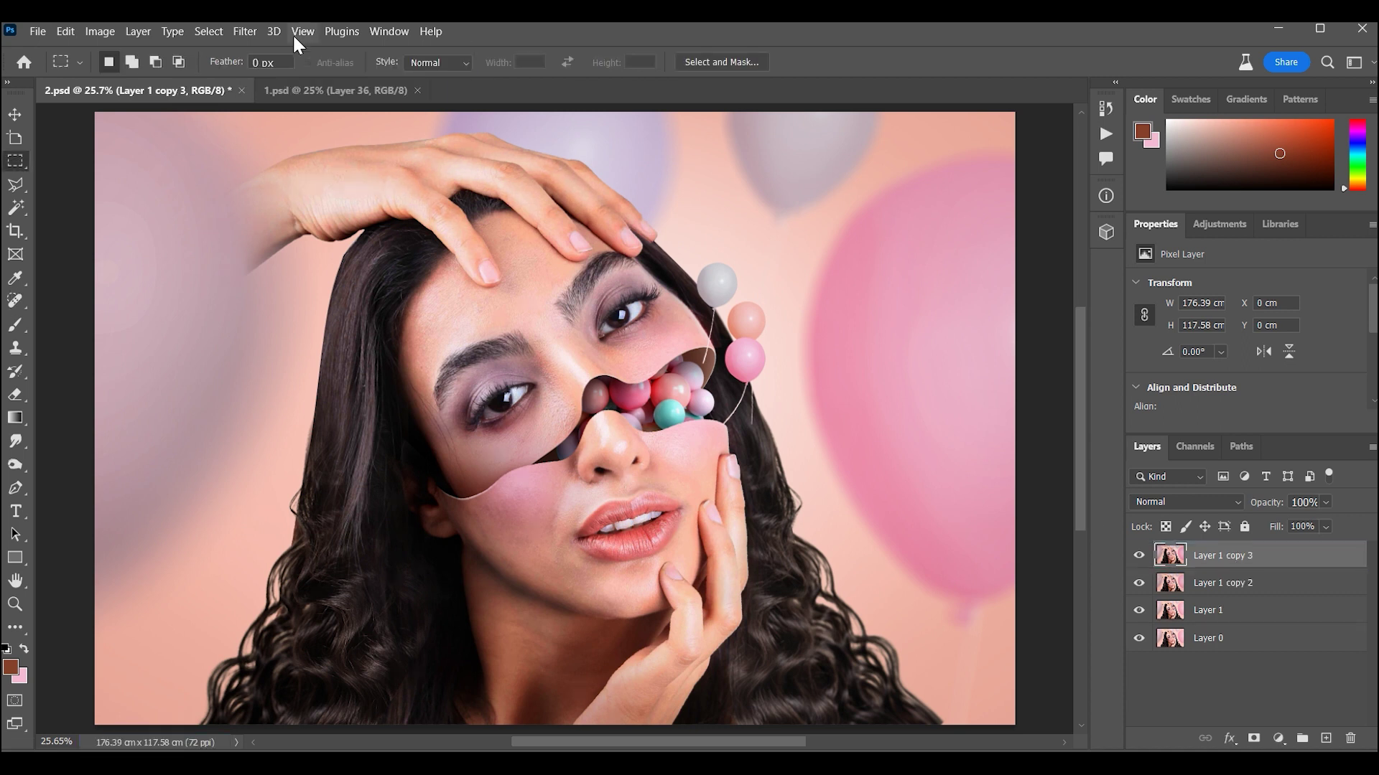
Start a Field Blur and pin the face area at 0 px to keep it sharp
{"action": "left_click", "coordinate": [245, 32]}
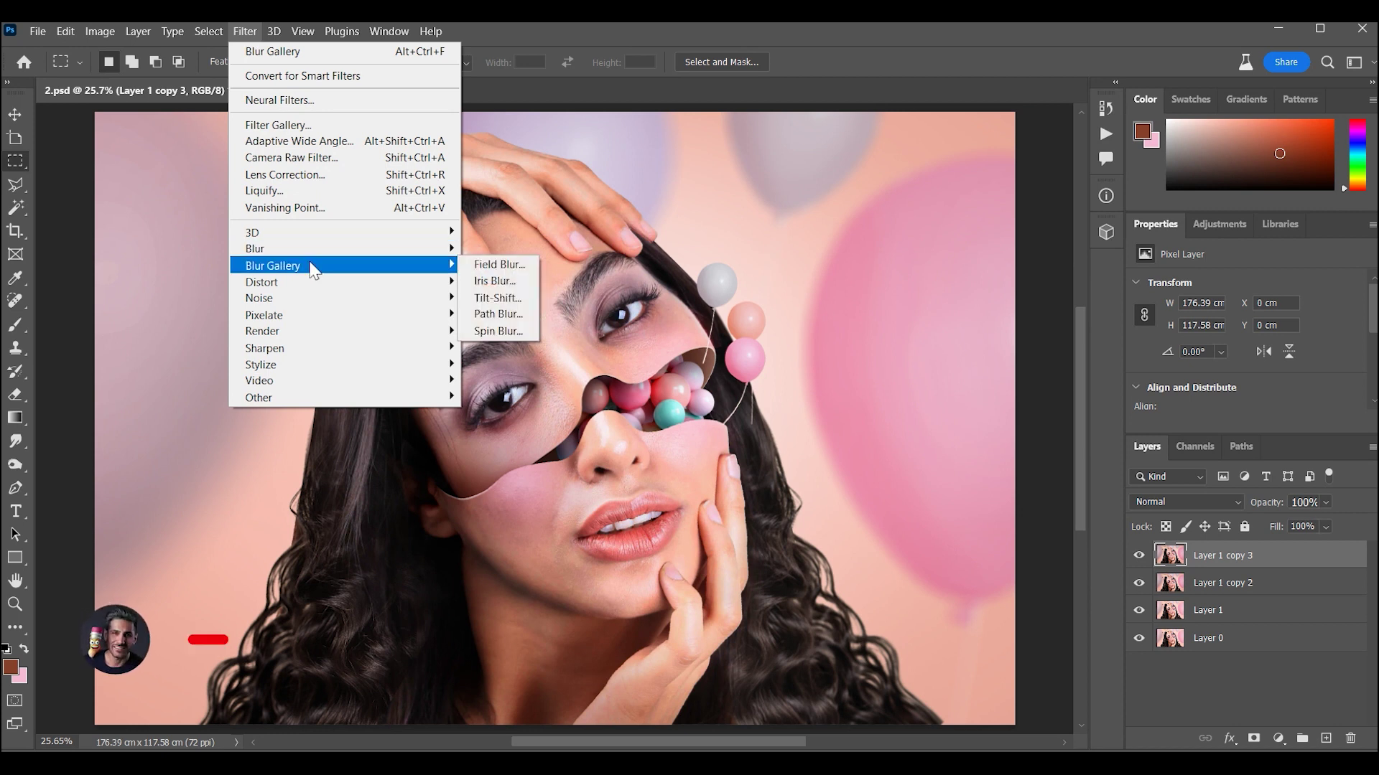
{"action": "left_click", "coordinate": [490, 264]}
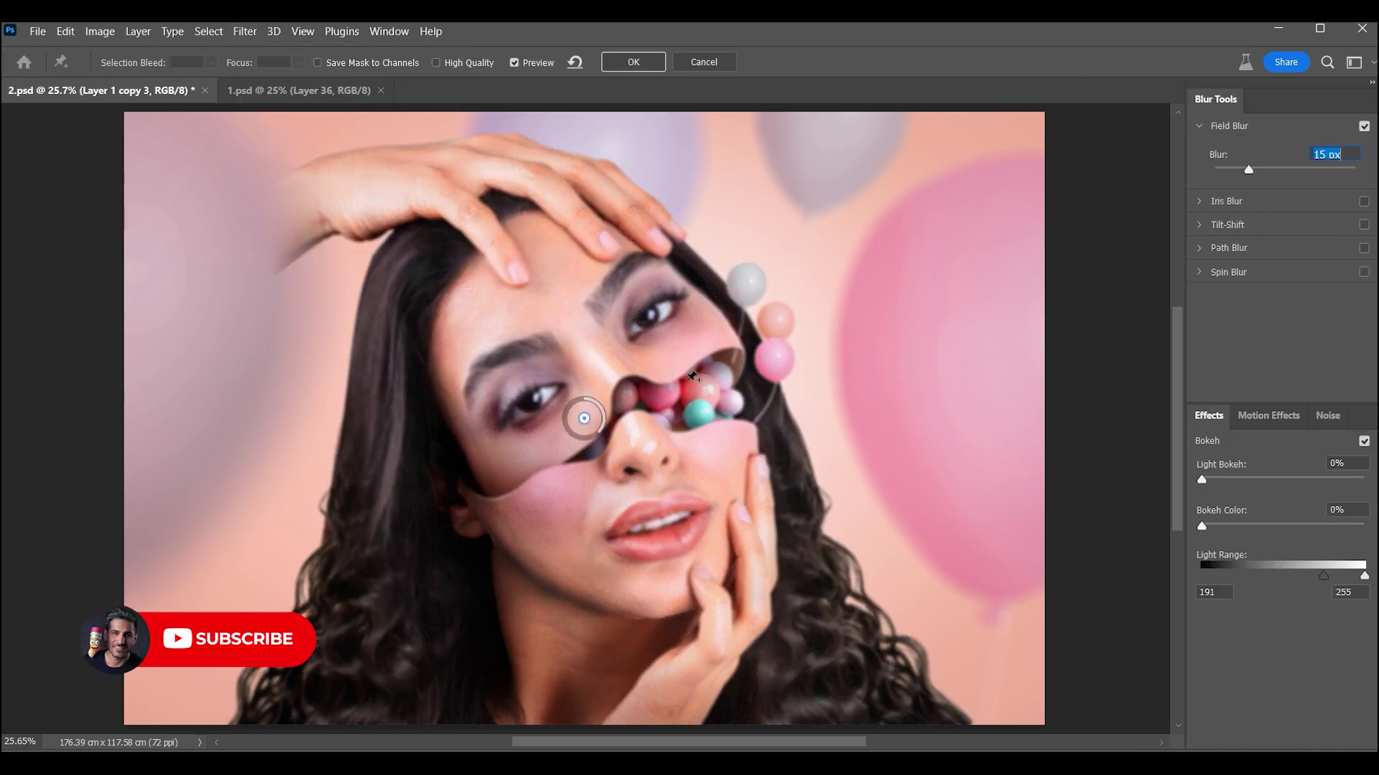
{"action": "type", "text": "0"}
{"action": "left_click", "coordinate": [677, 357]}
{"action": "left_click", "coordinate": [661, 476]}
{"action": "type", "text": "0"}
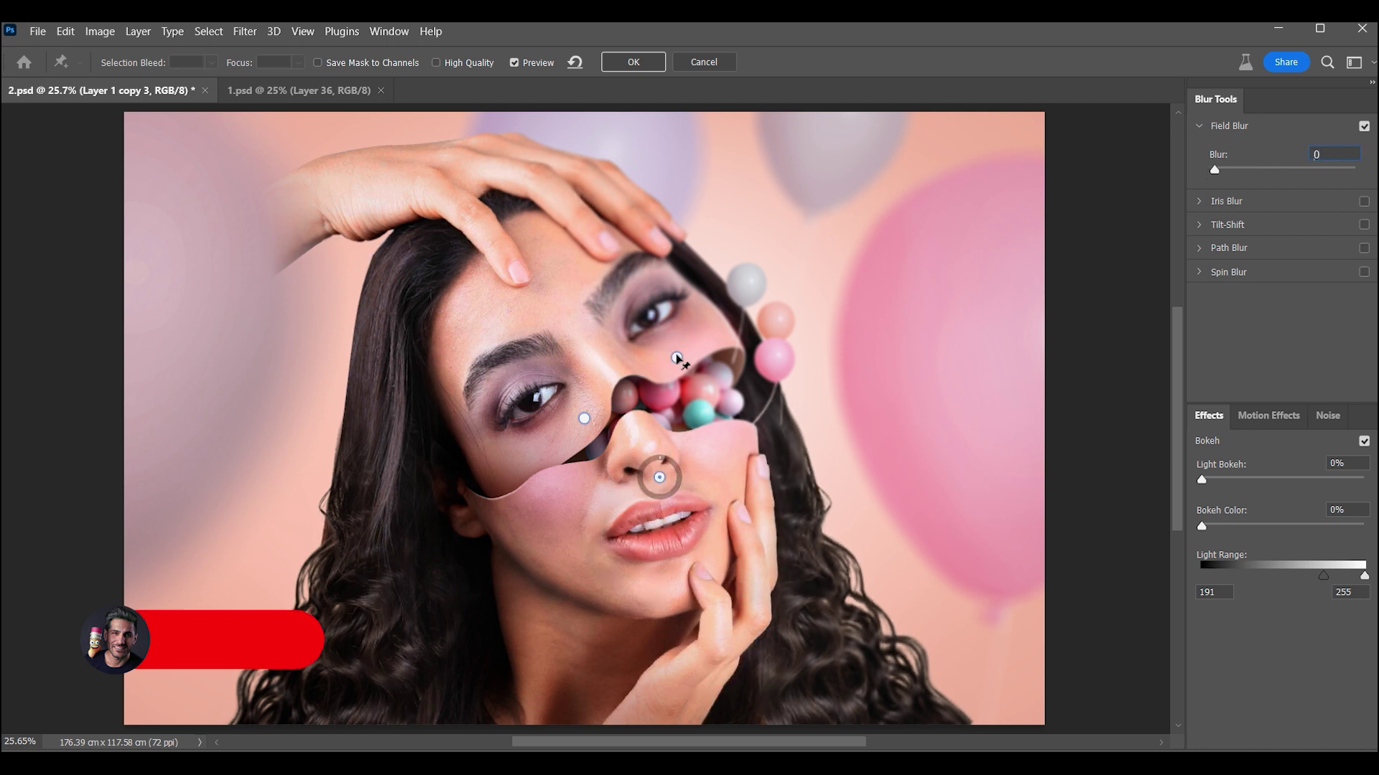
{"action": "left_click", "coordinate": [677, 357]}
Add 15 px blur pins around the balloon background and apply the Field Blur
{"action": "left_click", "coordinate": [944, 175]}
{"action": "mouse_move", "coordinate": [934, 199]}
{"action": "left_mouse_down"}
{"action": "mouse_move", "coordinate": [923, 212]}
{"action": "mouse_move", "coordinate": [971, 208]}
{"action": "left_mouse_up"}
{"action": "left_click", "coordinate": [146, 525]}
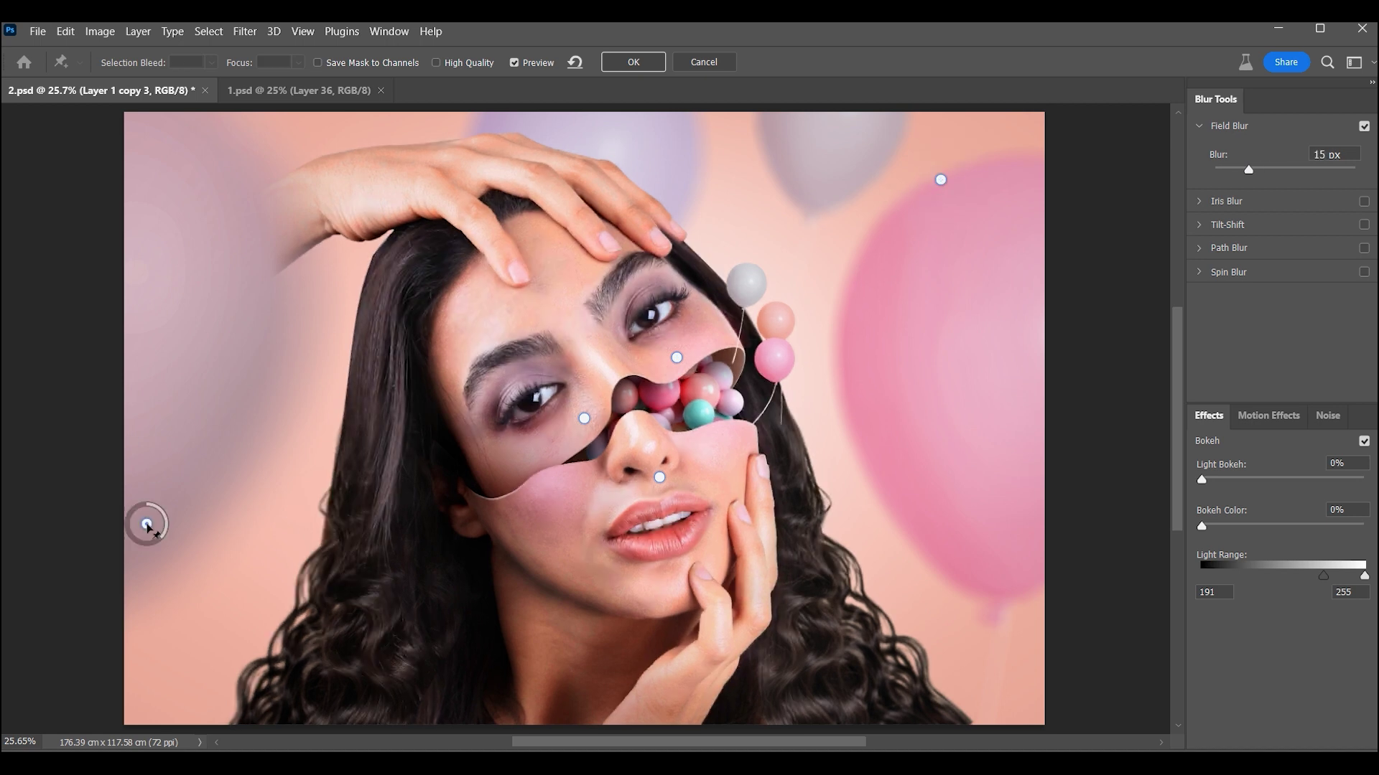
{"action": "left_click", "coordinate": [1007, 514]}
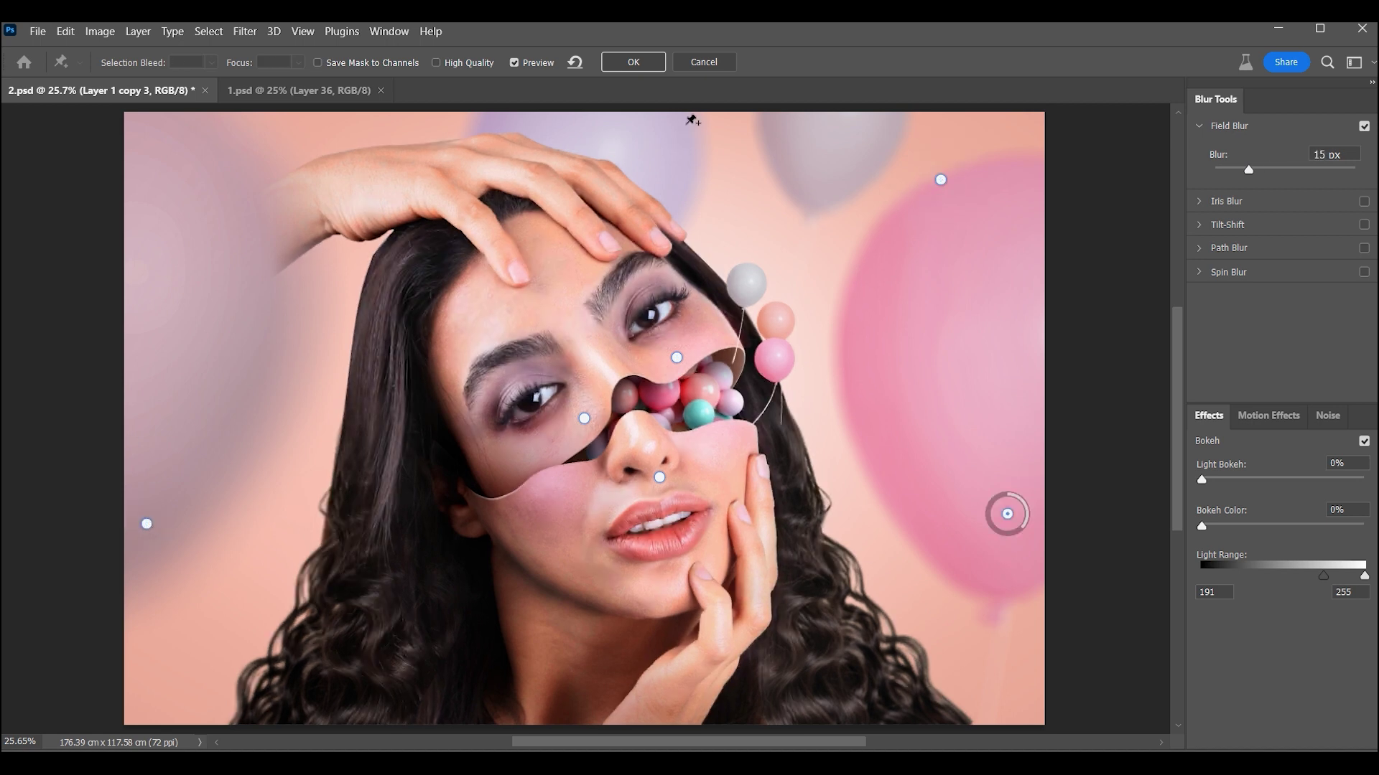
{"action": "left_click", "coordinate": [262, 123]}
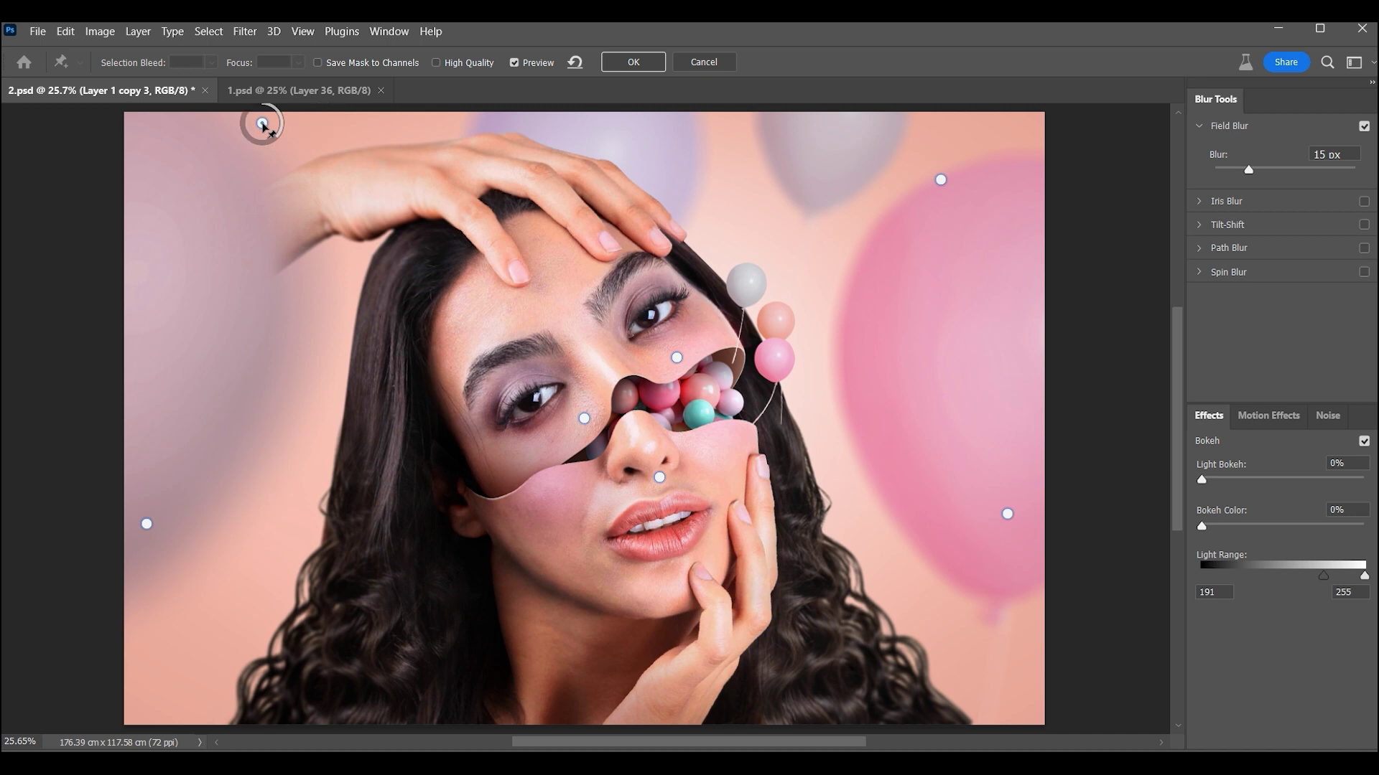
{"action": "left_click", "coordinate": [622, 63]}
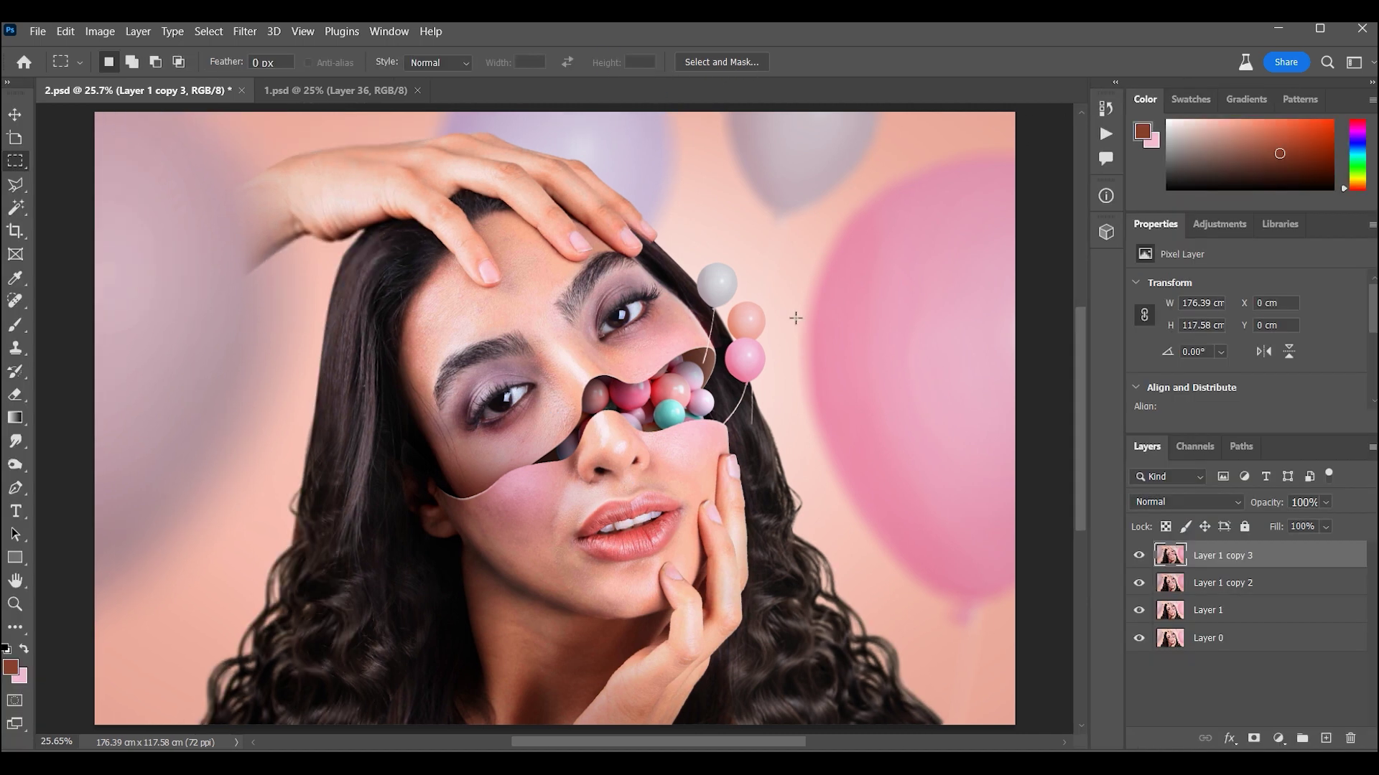
Show Layer 1 copy 3 again and zoom in on the cut edge above the candy balls
{"action": "key", "text": "z"}
{"action": "left_click_drag", "start_coordinate": [696, 445], "coordinate": [767, 370]}
{"action": "left_click", "coordinate": [1139, 555]}
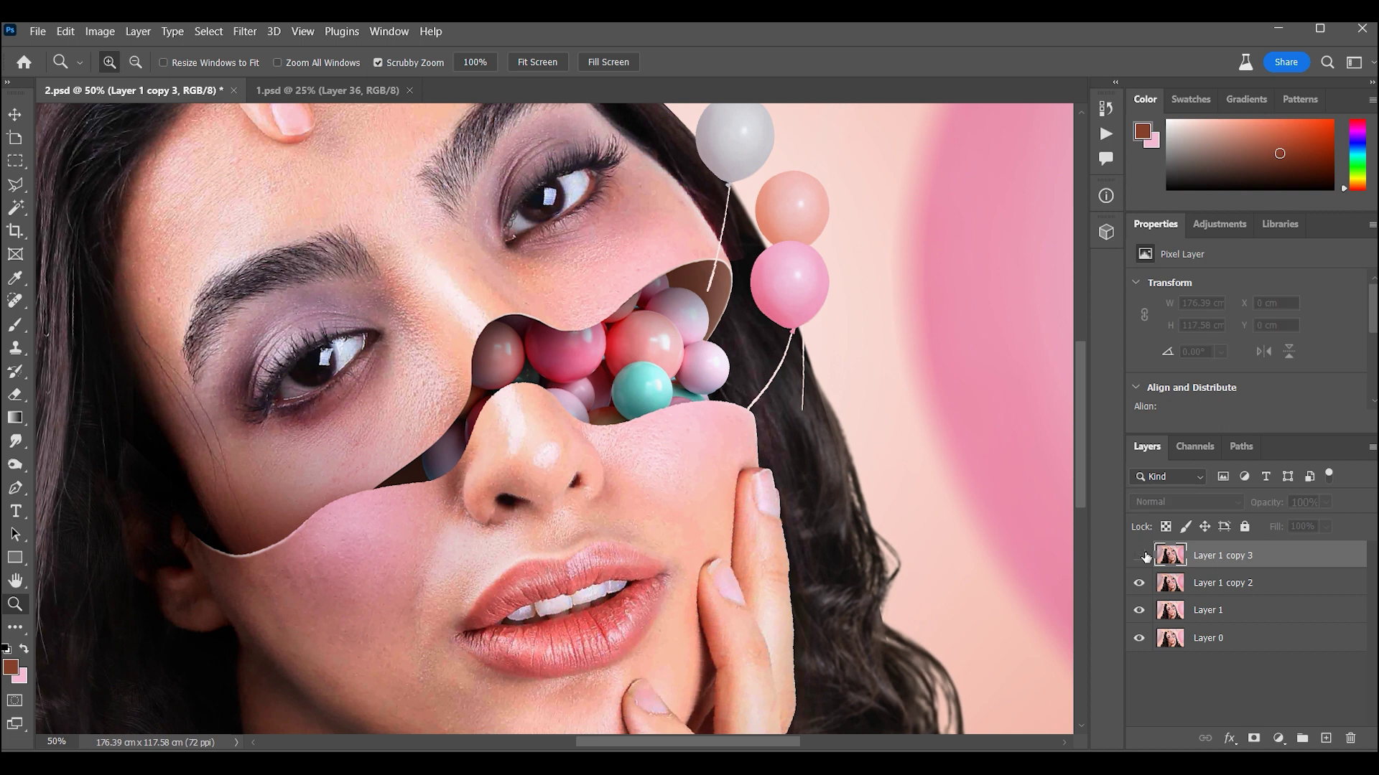
{"action": "scroll", "coordinate": [797, 473], "scroll_direction": "up", "scroll_amount": 3}
{"action": "scroll", "coordinate": [772, 346], "scroll_direction": "up", "scroll_amount": 2}
{"action": "left_click", "coordinate": [772, 346], "text": "alt"}
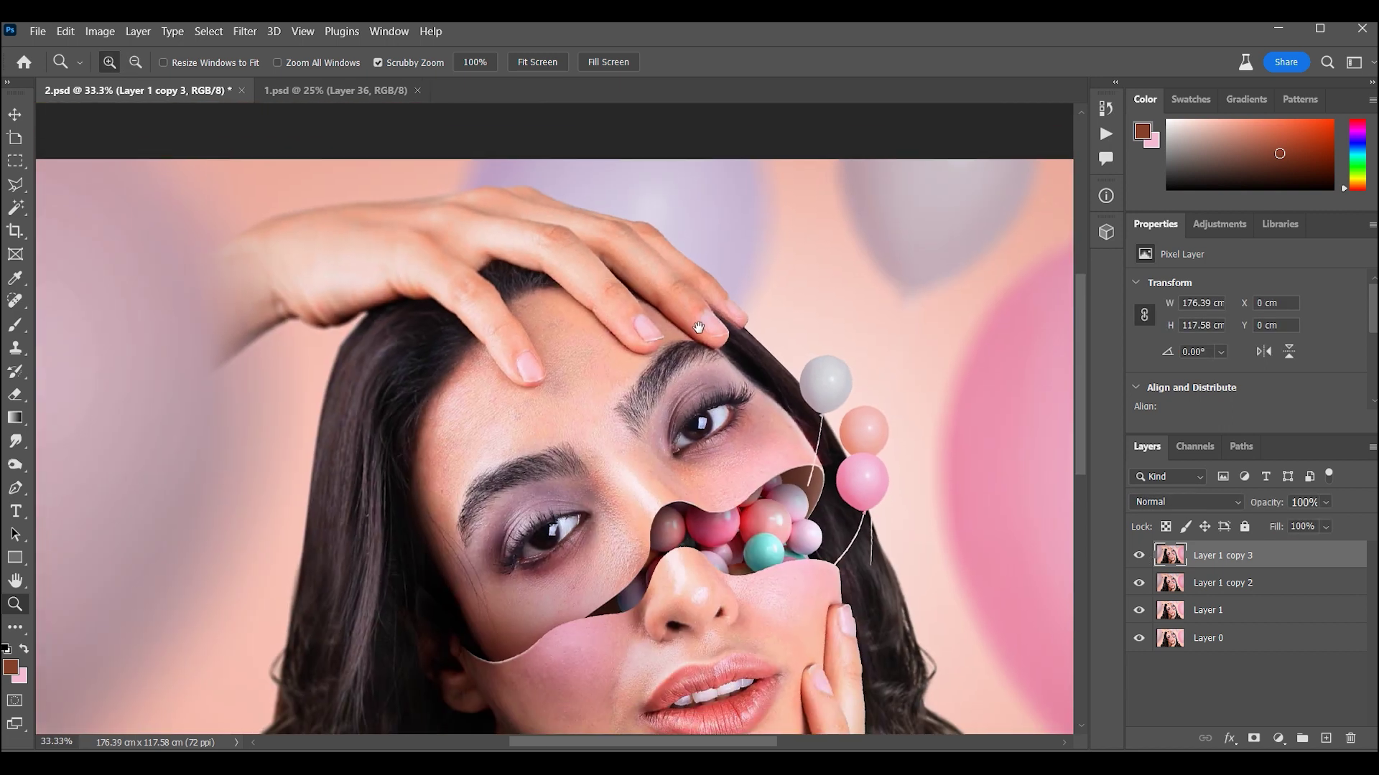
{"action": "left_click", "coordinate": [711, 323], "text": "alt"}
{"action": "left_click", "coordinate": [642, 303], "text": "alt"}
{"action": "scroll", "coordinate": [642, 303], "scroll_direction": "up", "scroll_amount": 1}
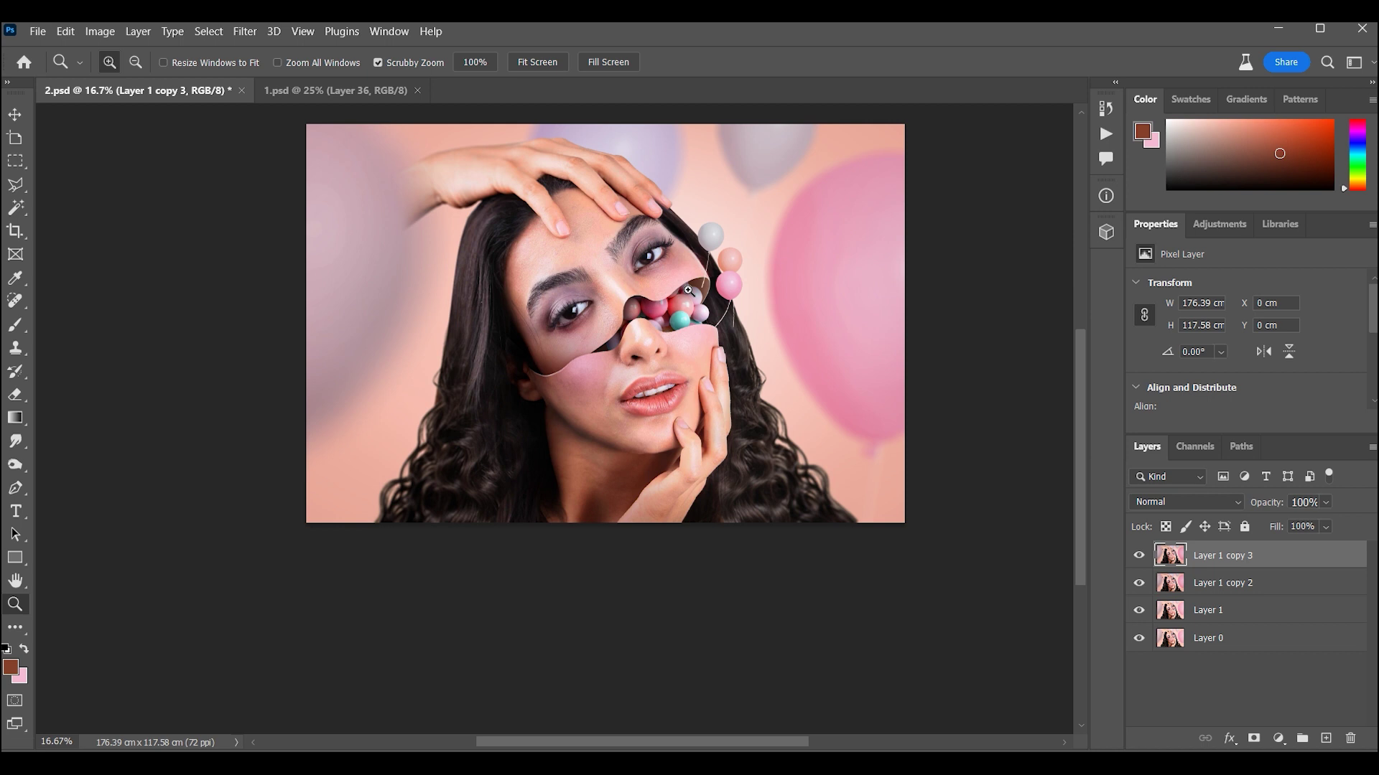
{"action": "left_click", "coordinate": [695, 229]}
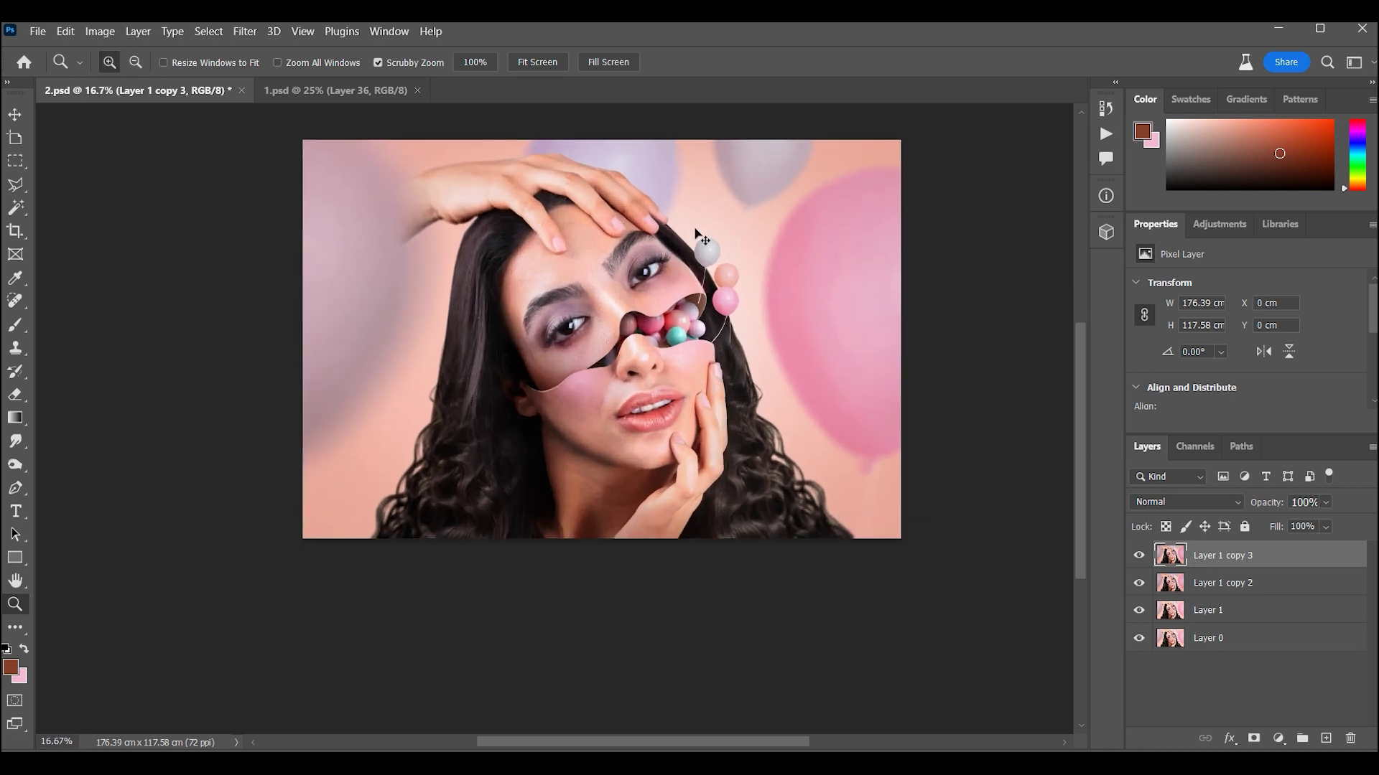
{"action": "left_click", "coordinate": [695, 229]}
{"action": "left_click", "coordinate": [643, 373]}
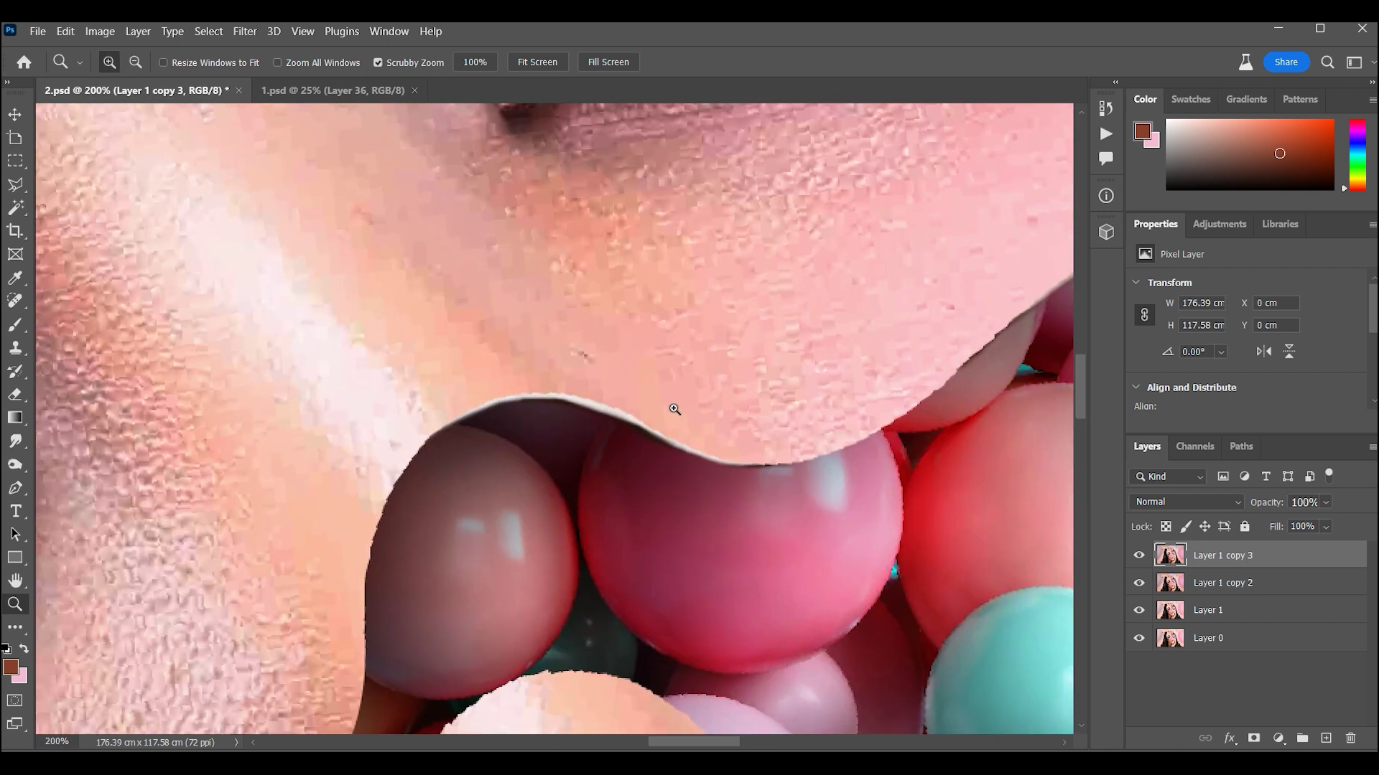
Switch to the Dodge tool at Midtones, 21% exposure, with a fine brush
{"action": "left_click_drag", "start_coordinate": [22, 465], "coordinate": [79, 478]}
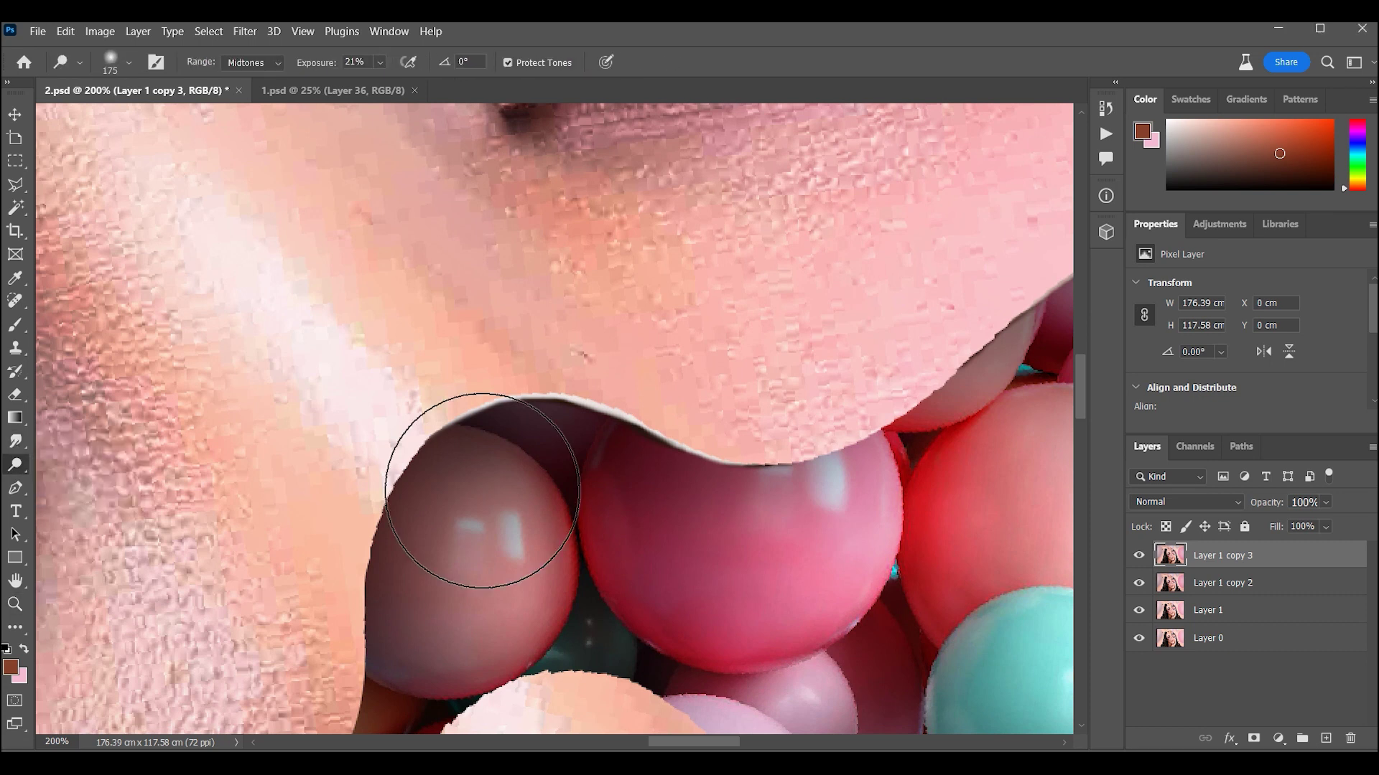
{"action": "key", "text": "bracketleft"}
{"action": "key", "text": "bracketleft"}
{"action": "key", "text": "bracketleft"}
{"action": "key", "text": "bracketleft"}
{"action": "key", "text": "bracketleft"}
{"action": "key", "text": "bracketleft"}
{"action": "key", "text": "bracketleft"}
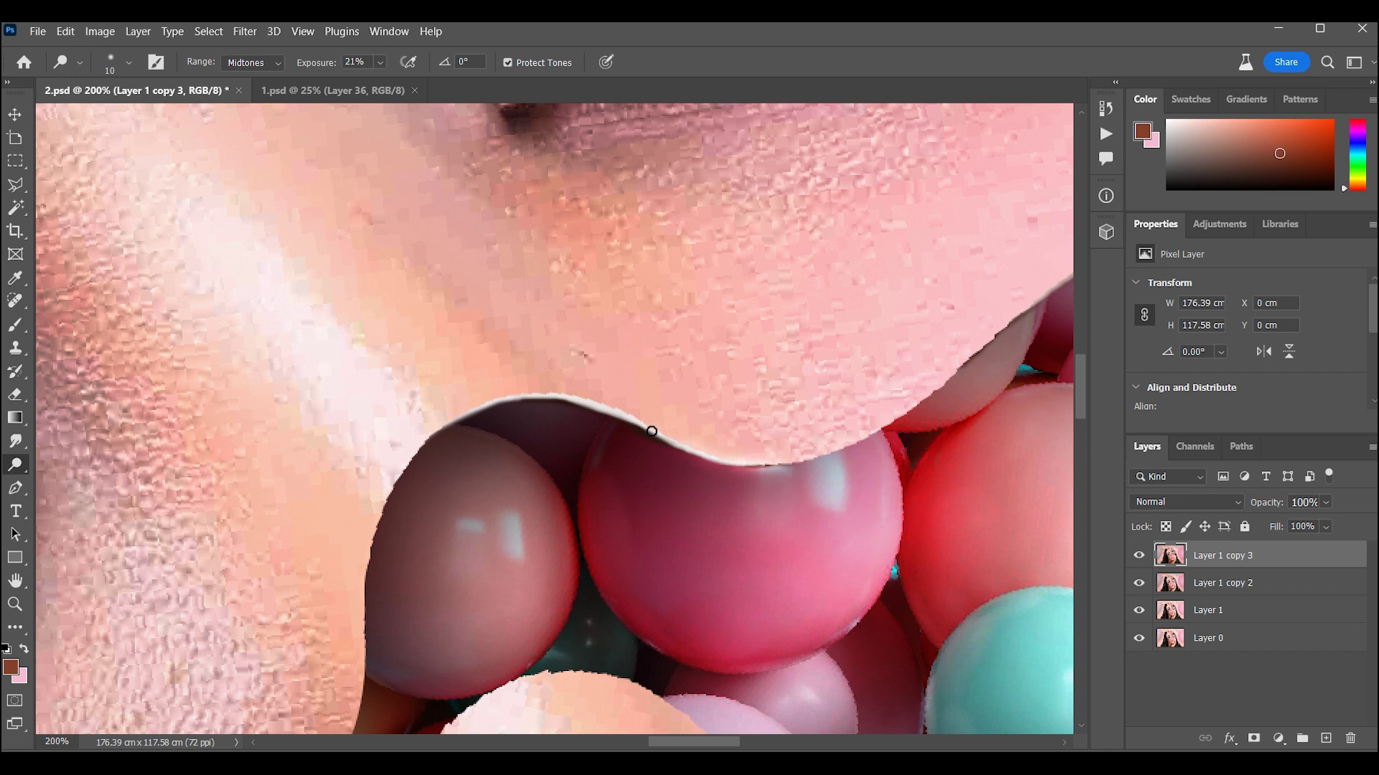
{"action": "scroll", "coordinate": [413, 573], "scroll_direction": "down", "scroll_amount": 5}
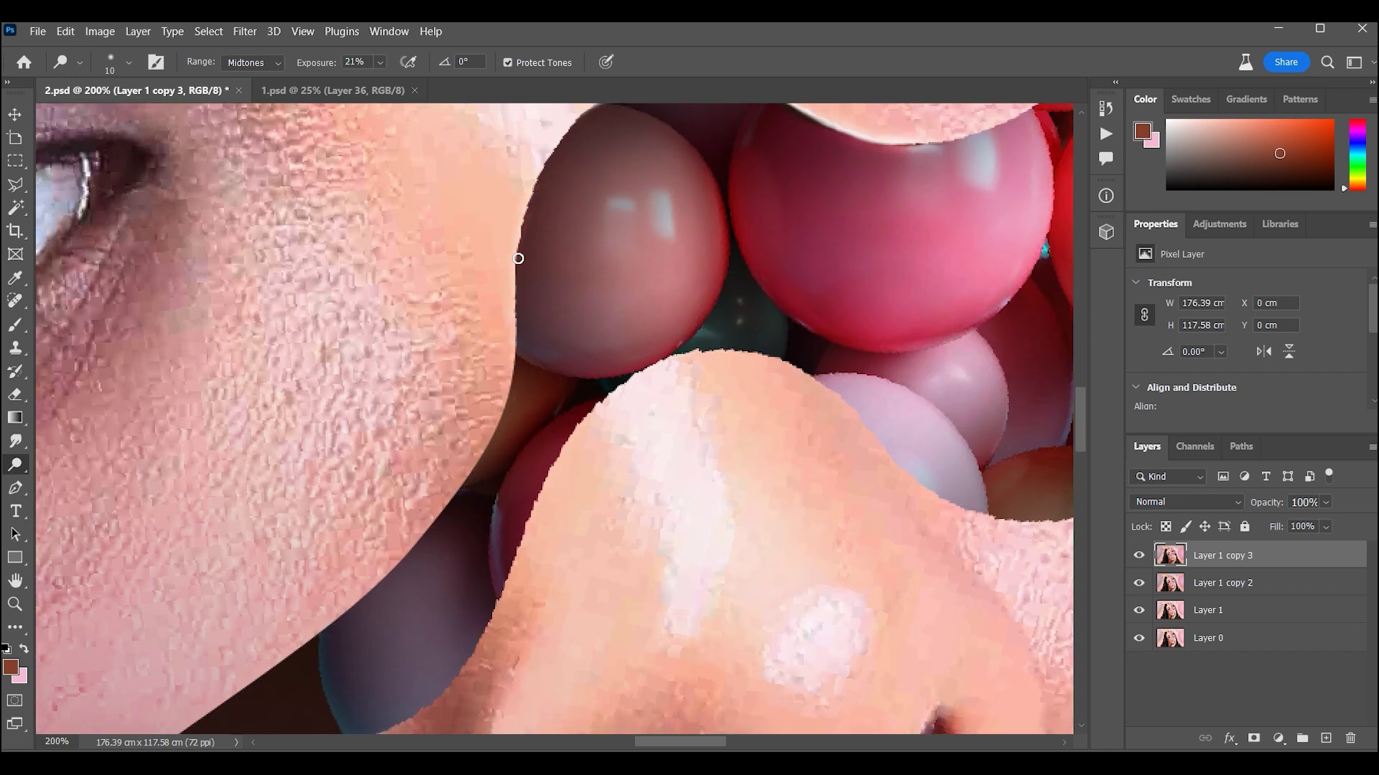
{"action": "scroll", "coordinate": [513, 306], "scroll_direction": "down", "scroll_amount": 5}
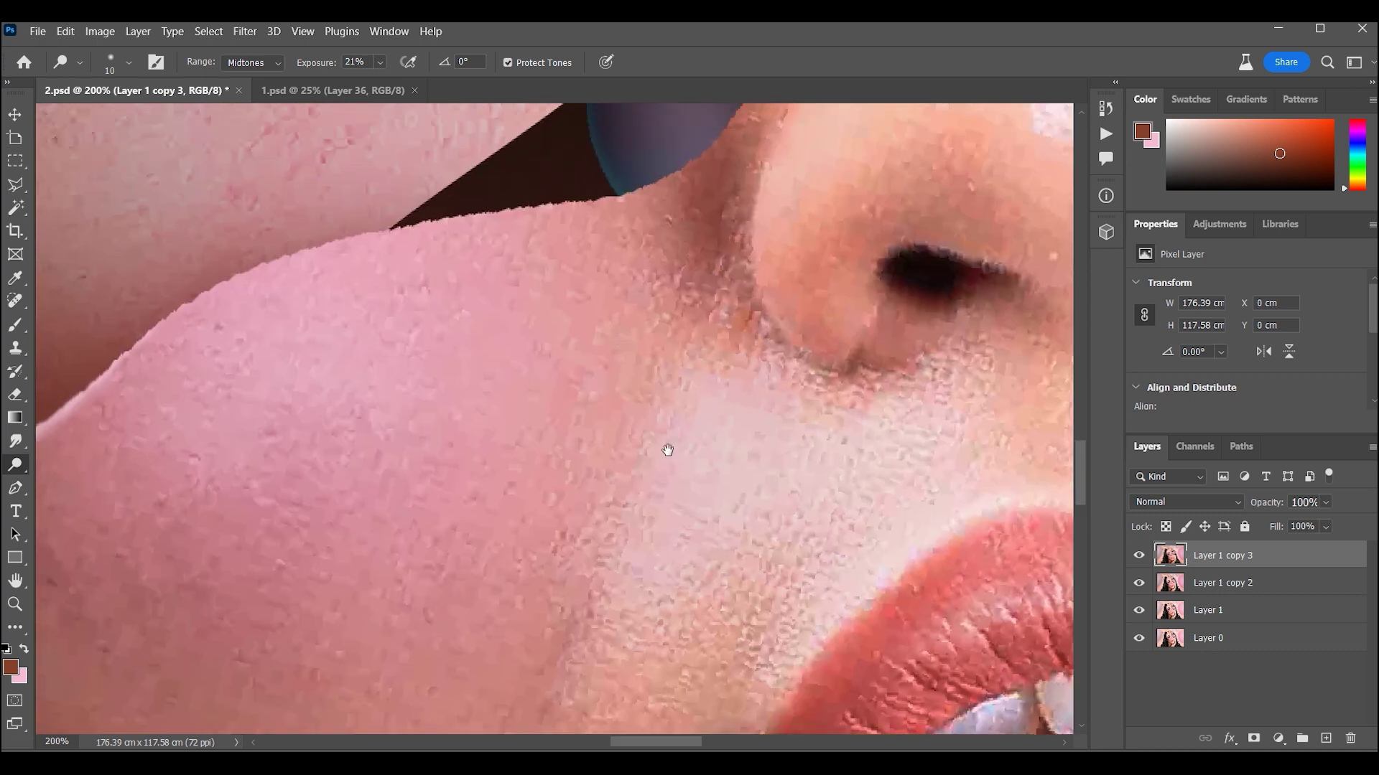
{"action": "scroll", "coordinate": [224, 399], "scroll_direction": "left", "scroll_amount": 3}
{"action": "scroll", "coordinate": [224, 399], "scroll_direction": "down", "scroll_amount": 2}
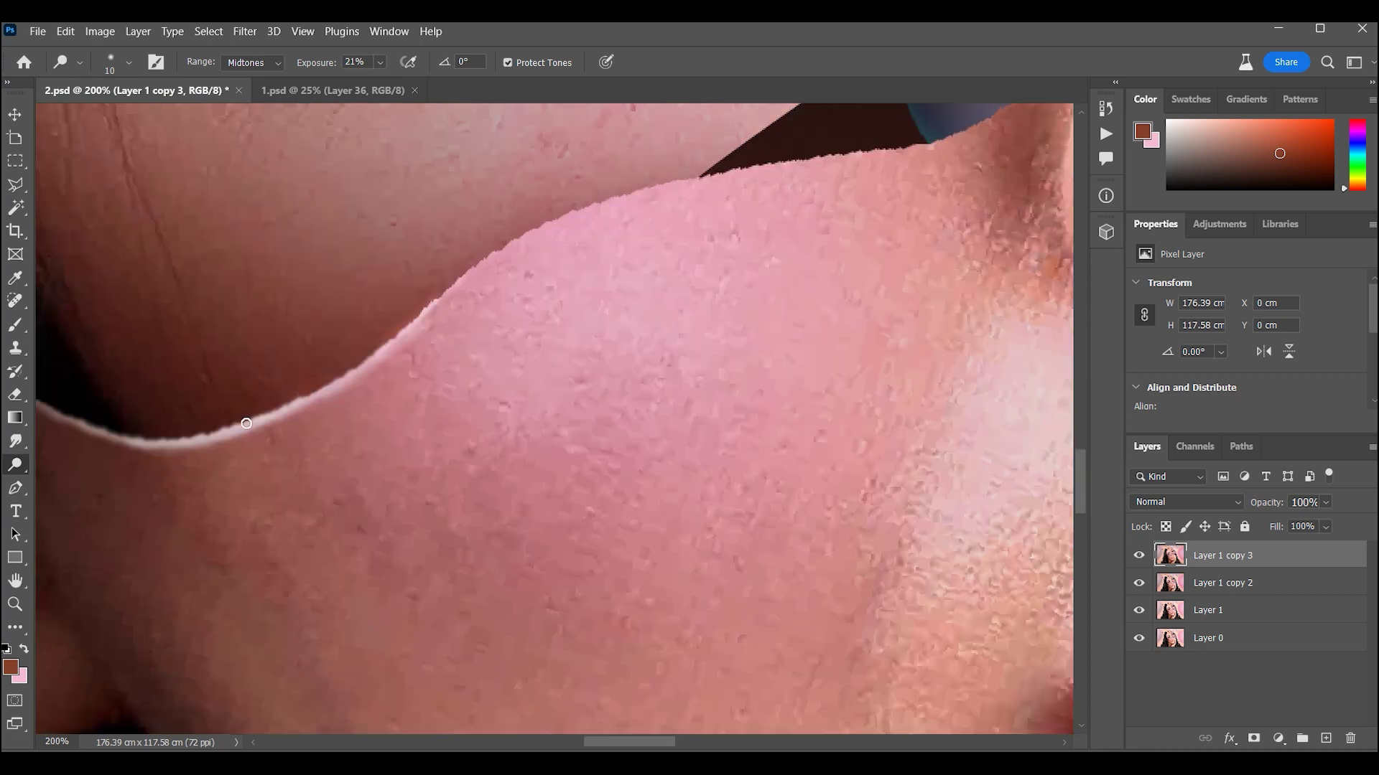
{"action": "scroll", "coordinate": [460, 375], "scroll_direction": "up", "scroll_amount": 5}
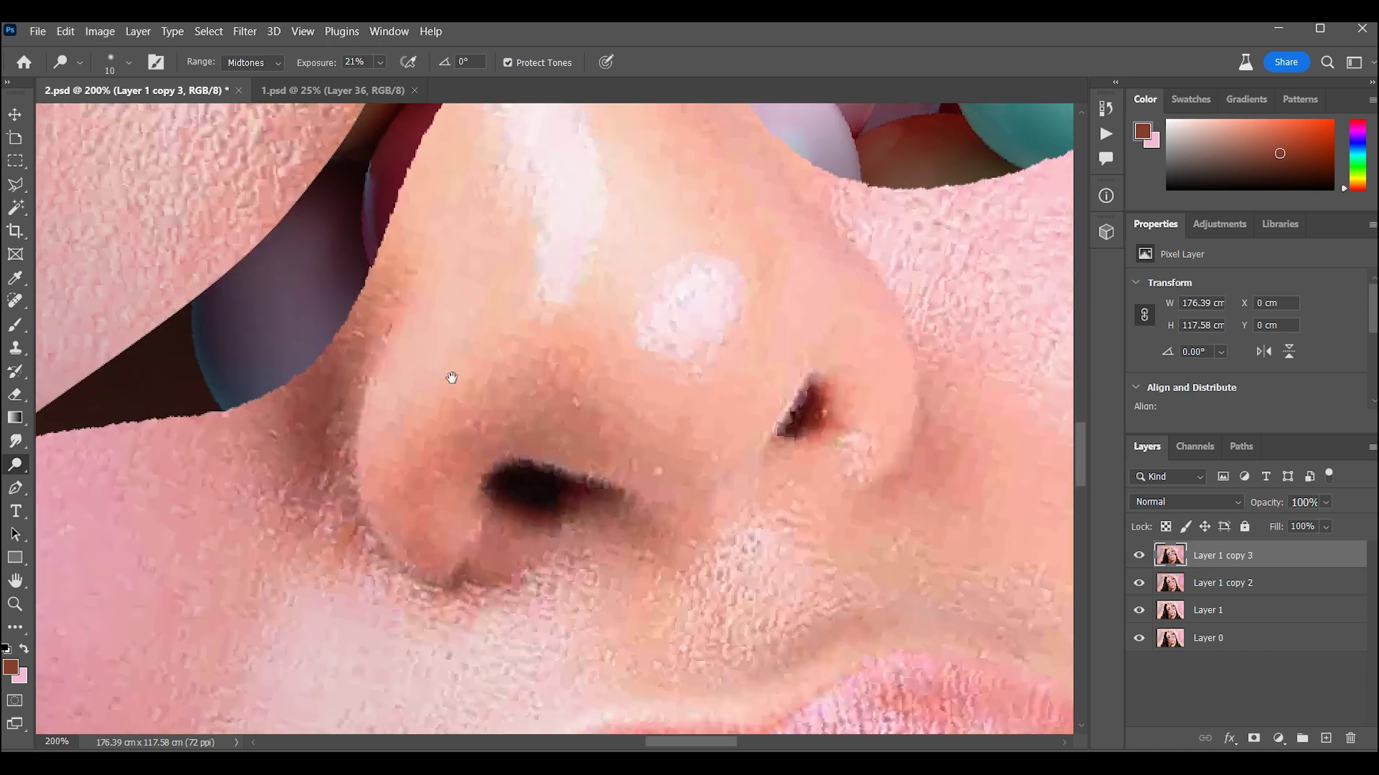
{"action": "scroll", "coordinate": [268, 452], "scroll_direction": "right", "scroll_amount": 5}
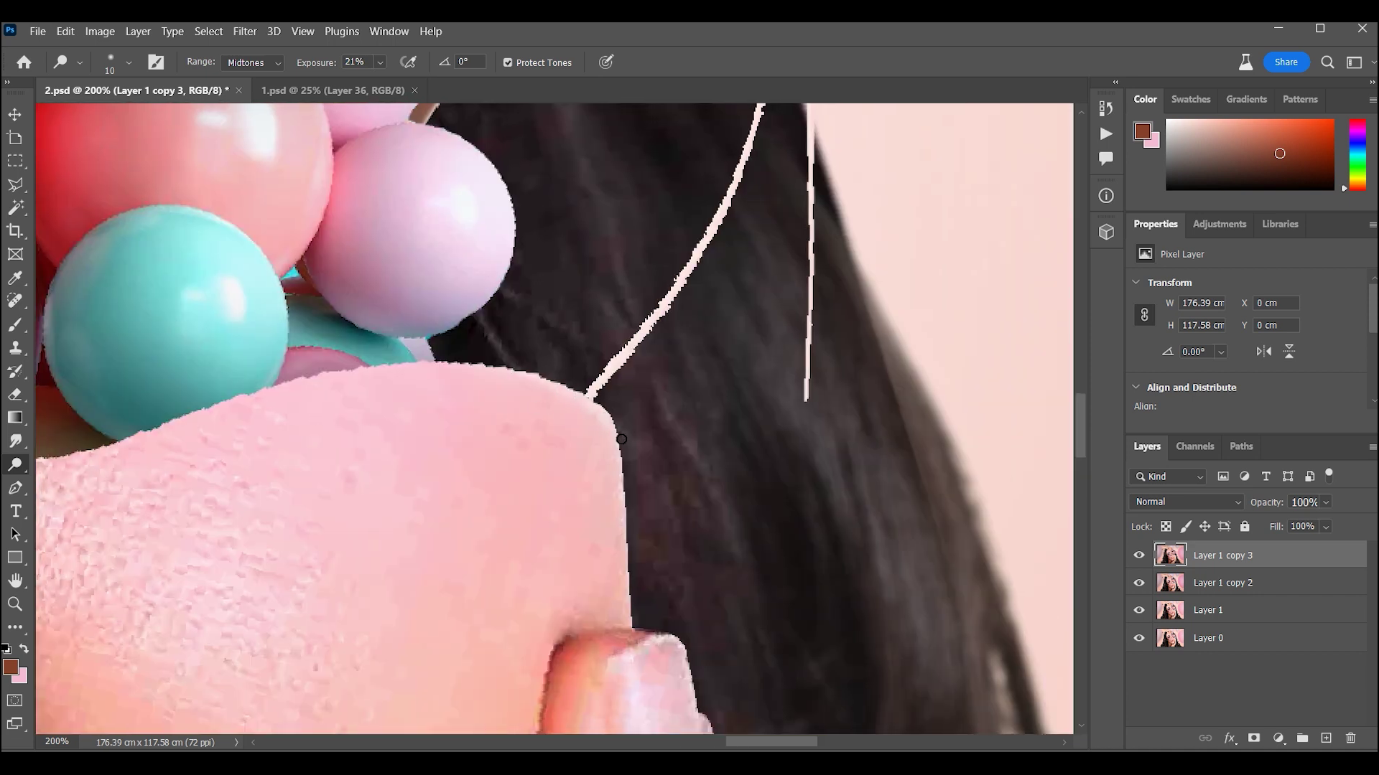
{"action": "key", "text": "ctrl+0"}
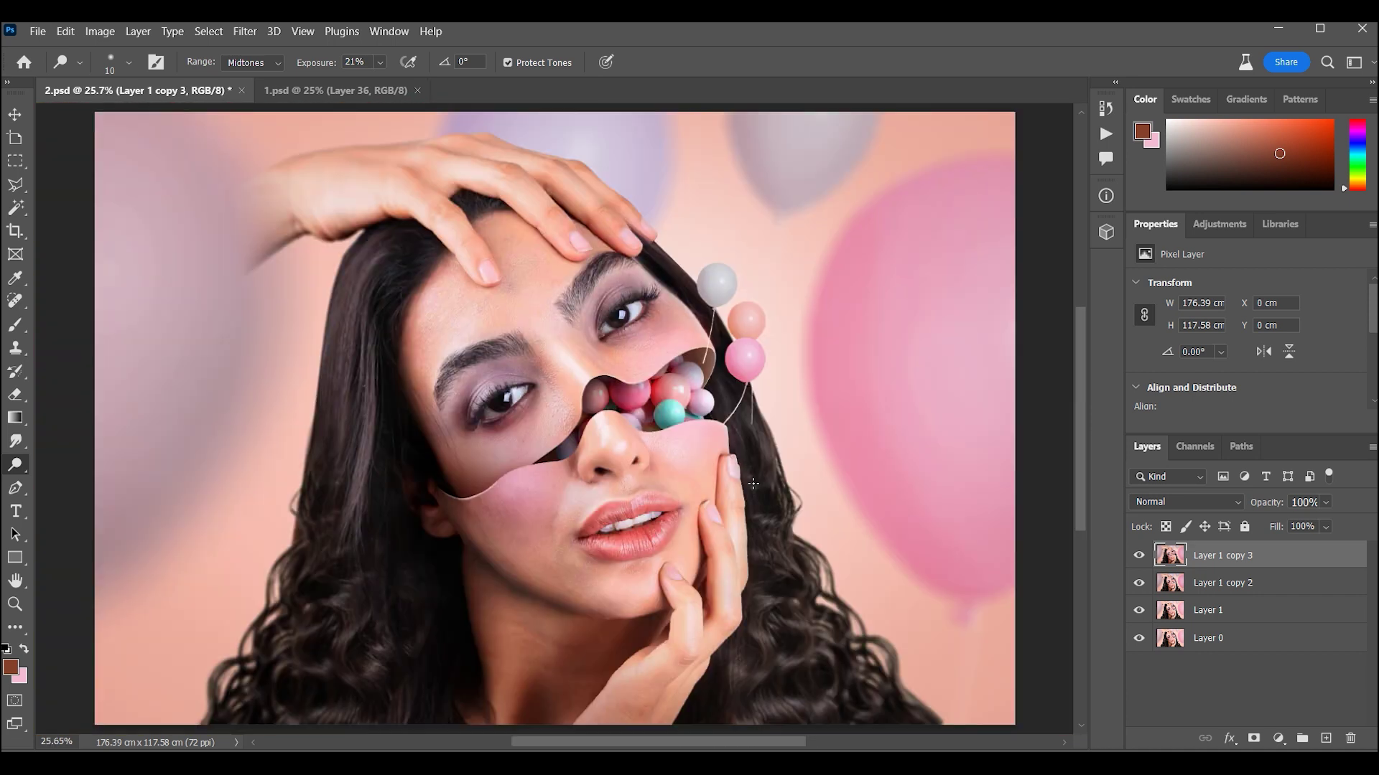
Dodge the light rim along the cut edge and the adjacent hair edge
{"action": "key", "text": "ctrl+space"}
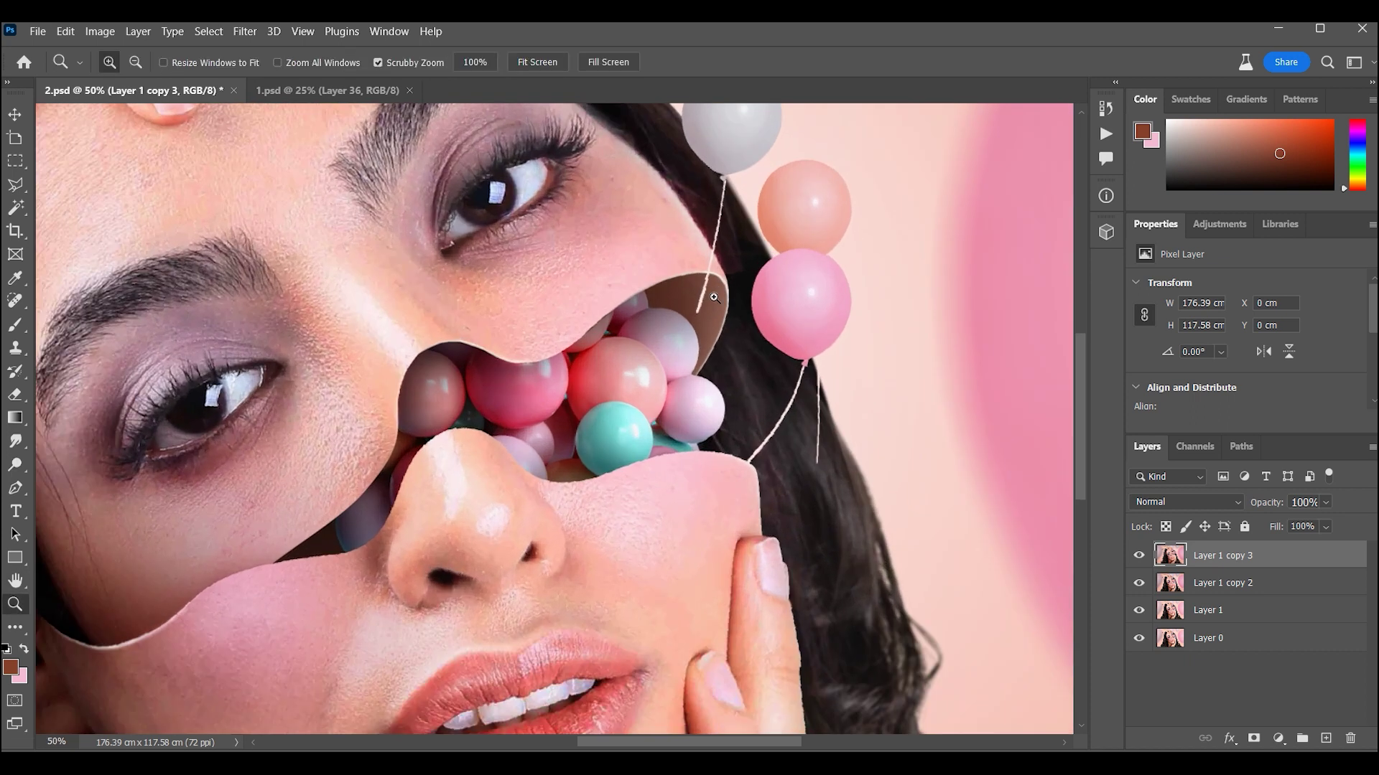
{"action": "left_click_drag", "start_coordinate": [753, 483], "coordinate": [759, 394]}
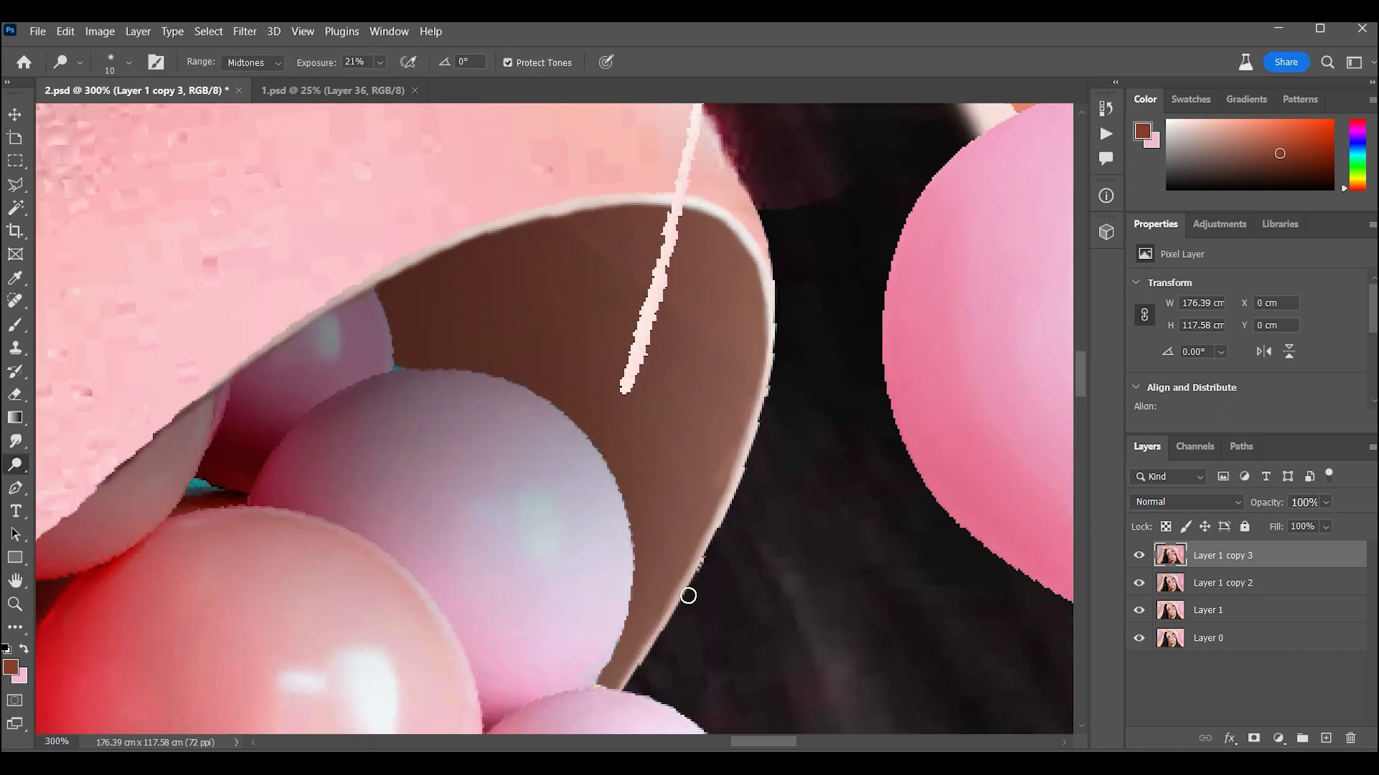
{"action": "left_click_drag", "start_coordinate": [741, 474], "coordinate": [673, 605]}
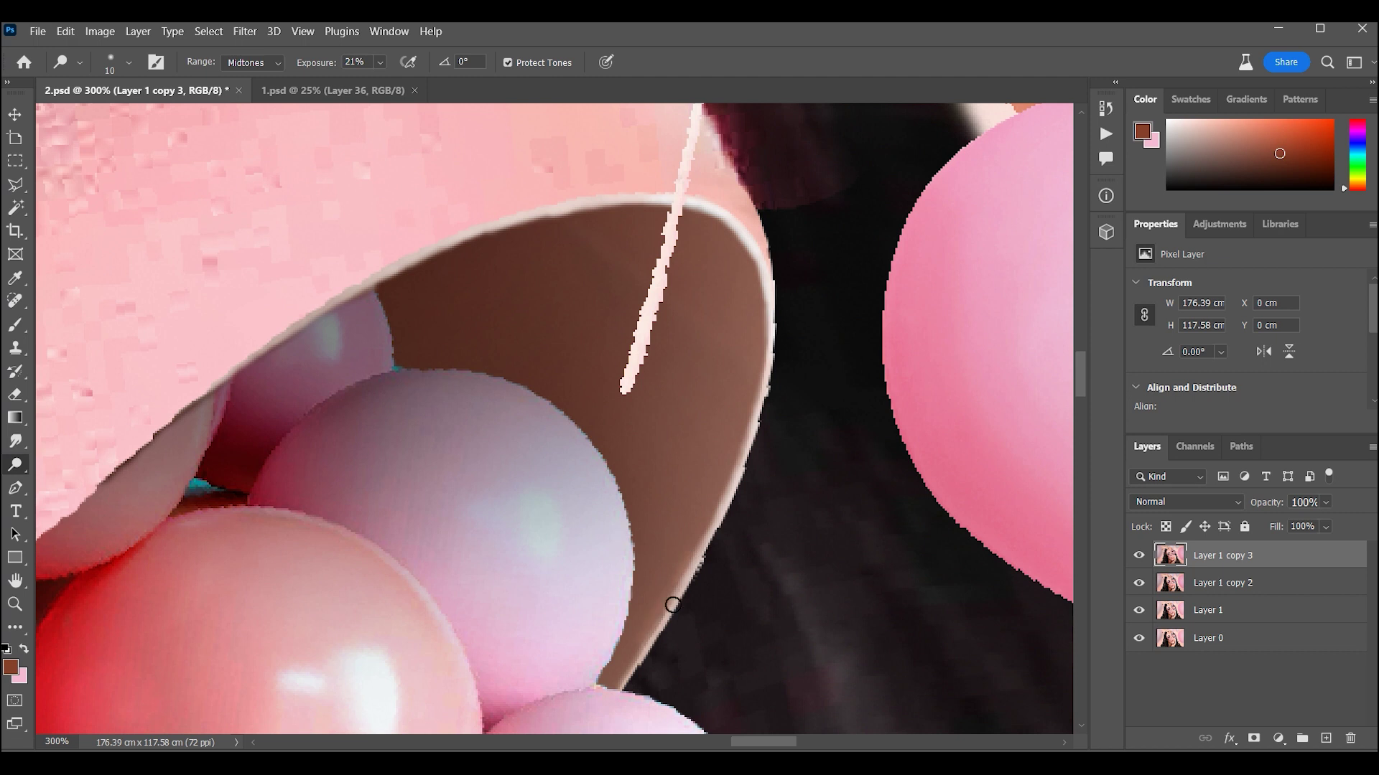
{"action": "left_click_drag", "start_coordinate": [749, 201], "coordinate": [768, 438]}
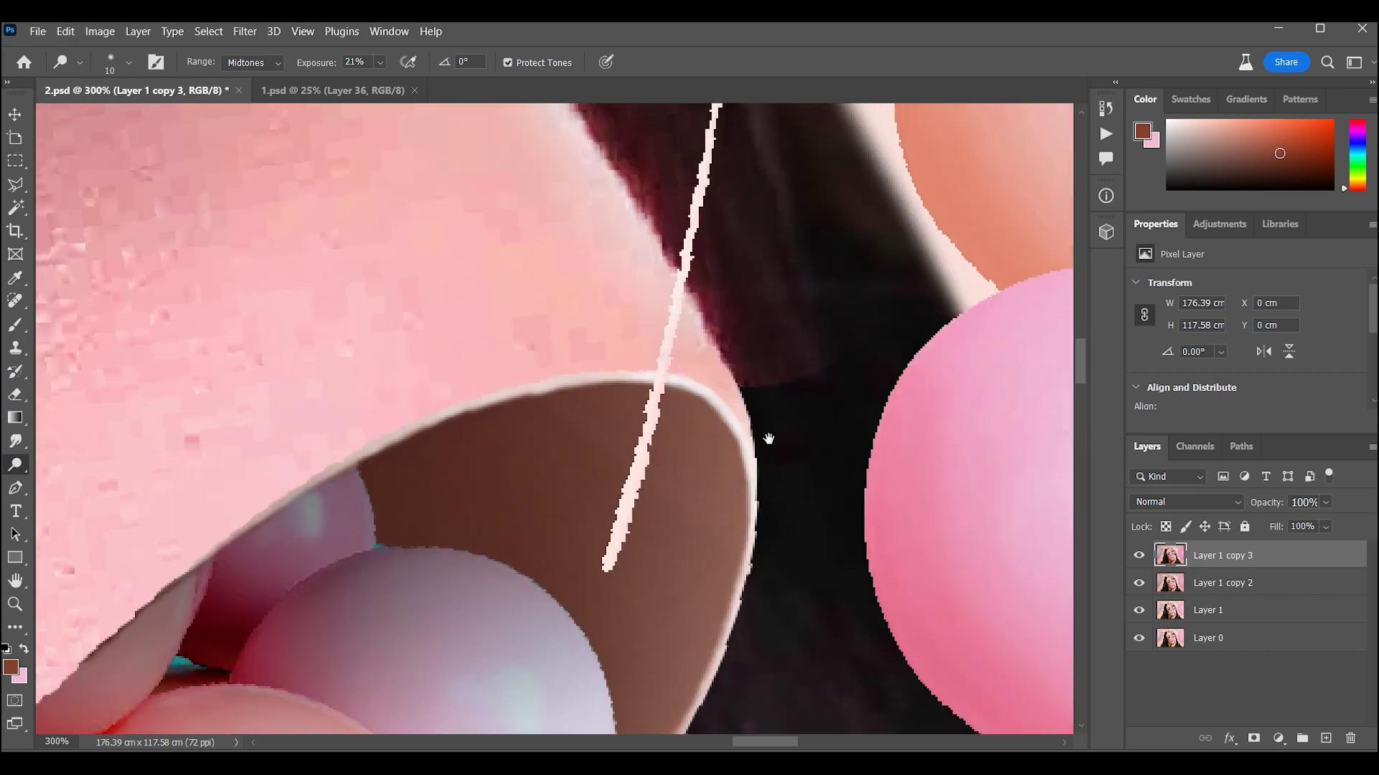
{"action": "left_click_drag", "start_coordinate": [732, 356], "coordinate": [715, 345]}
{"action": "scroll", "coordinate": [705, 317], "scroll_direction": "up", "scroll_amount": 3}
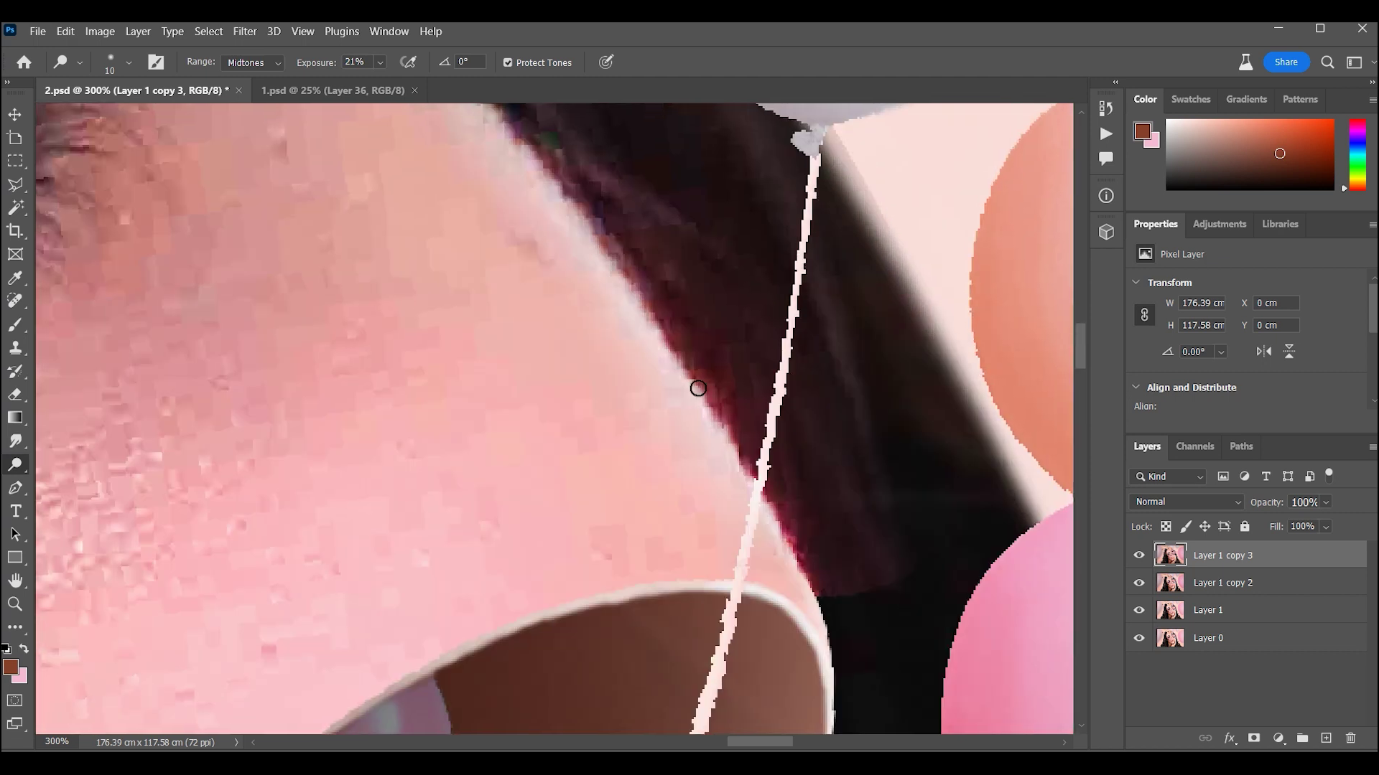
{"action": "key", "text": "ctrl+0"}
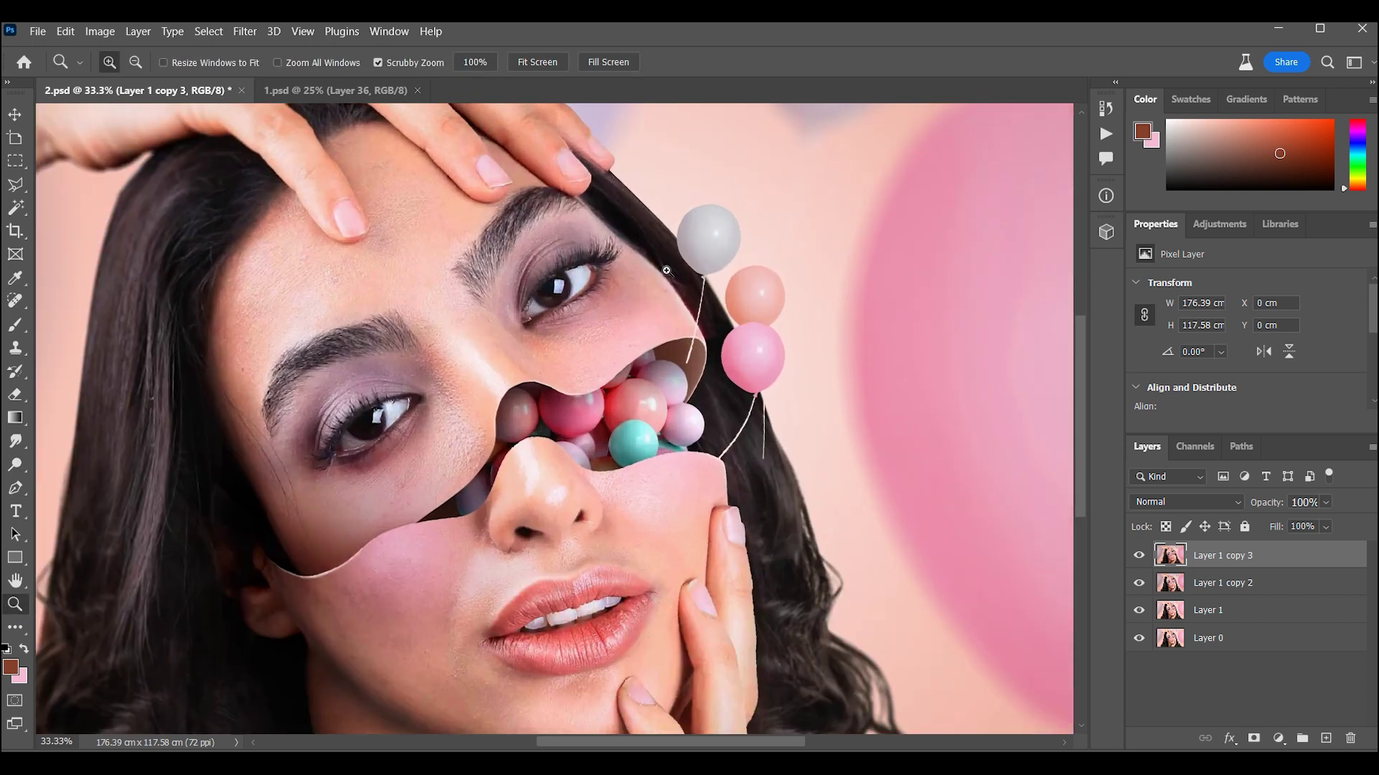
Brighten the fingertip edge where it meets the dark hair
{"action": "left_click_drag", "start_coordinate": [700, 316], "coordinate": [732, 323]}
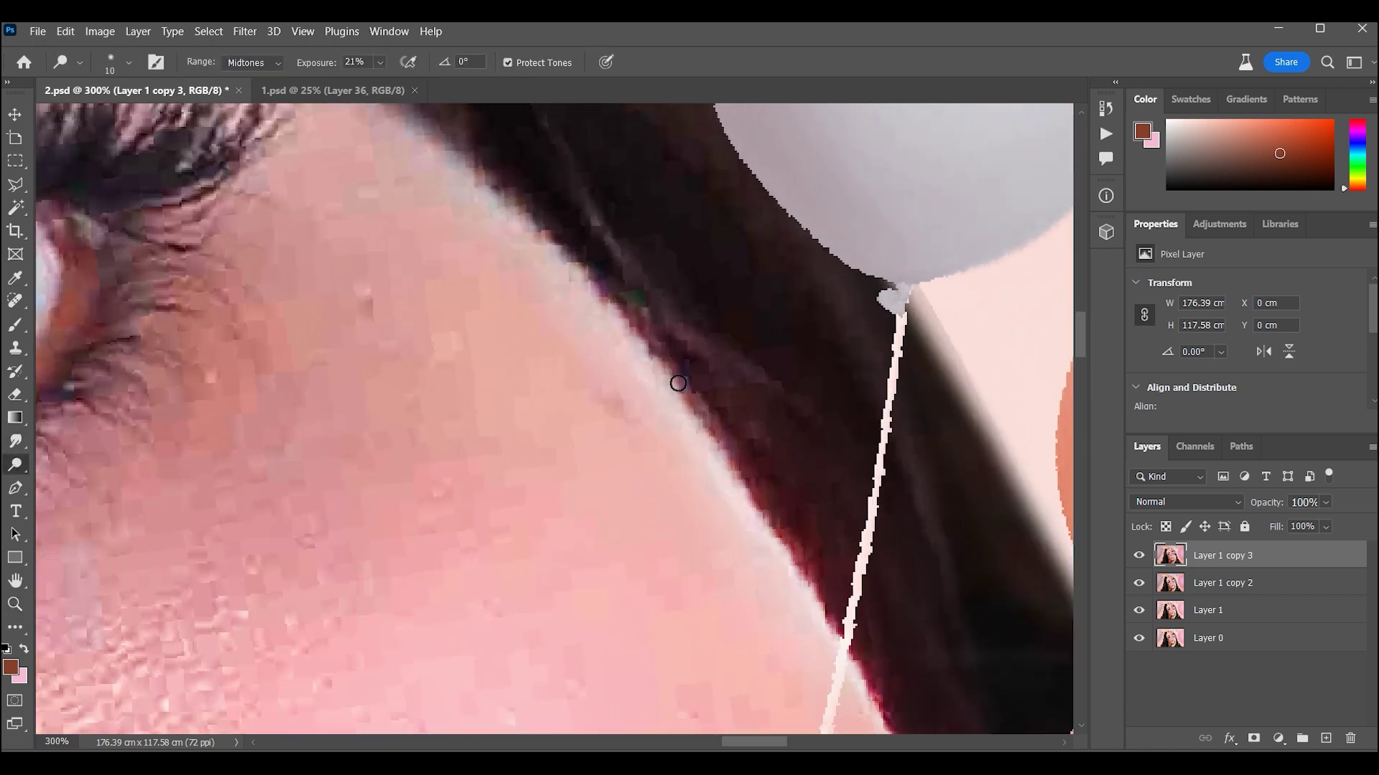
{"action": "scroll", "coordinate": [646, 395], "scroll_direction": "up", "scroll_amount": 3}
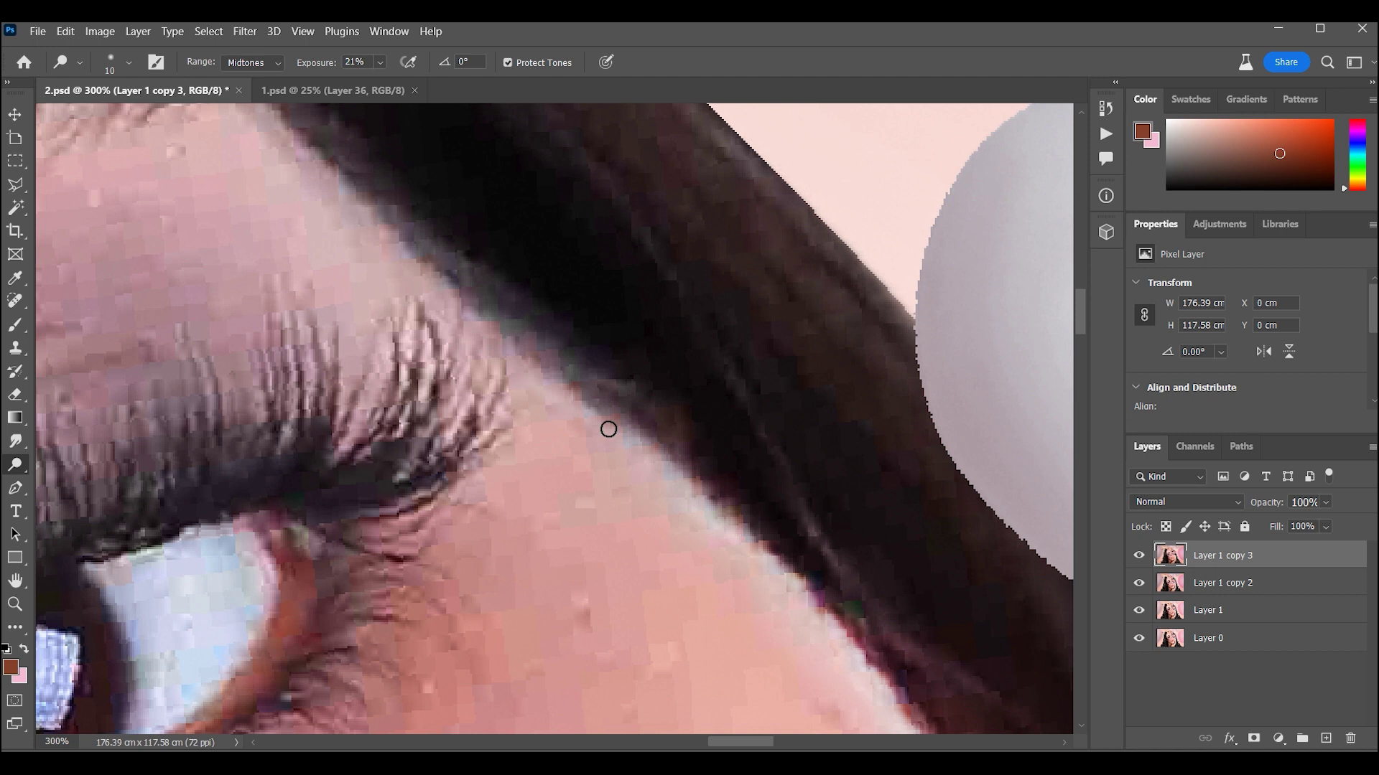
{"action": "scroll", "coordinate": [660, 517], "scroll_direction": "left", "scroll_amount": 3}
{"action": "scroll", "coordinate": [617, 557], "scroll_direction": "up", "scroll_amount": 3}
{"action": "mouse_move", "coordinate": [560, 504]}
{"action": "left_mouse_down"}
{"action": "mouse_move", "coordinate": [523, 502]}
{"action": "mouse_move", "coordinate": [545, 476]}
{"action": "left_mouse_up"}
{"action": "left_click_drag", "start_coordinate": [736, 317], "coordinate": [790, 252]}
{"action": "scroll", "coordinate": [791, 252], "scroll_direction": "up", "scroll_amount": 3}
{"action": "scroll", "coordinate": [790, 252], "scroll_direction": "left", "scroll_amount": 3}
{"action": "scroll", "coordinate": [801, 392], "scroll_direction": "down", "scroll_amount": 5}
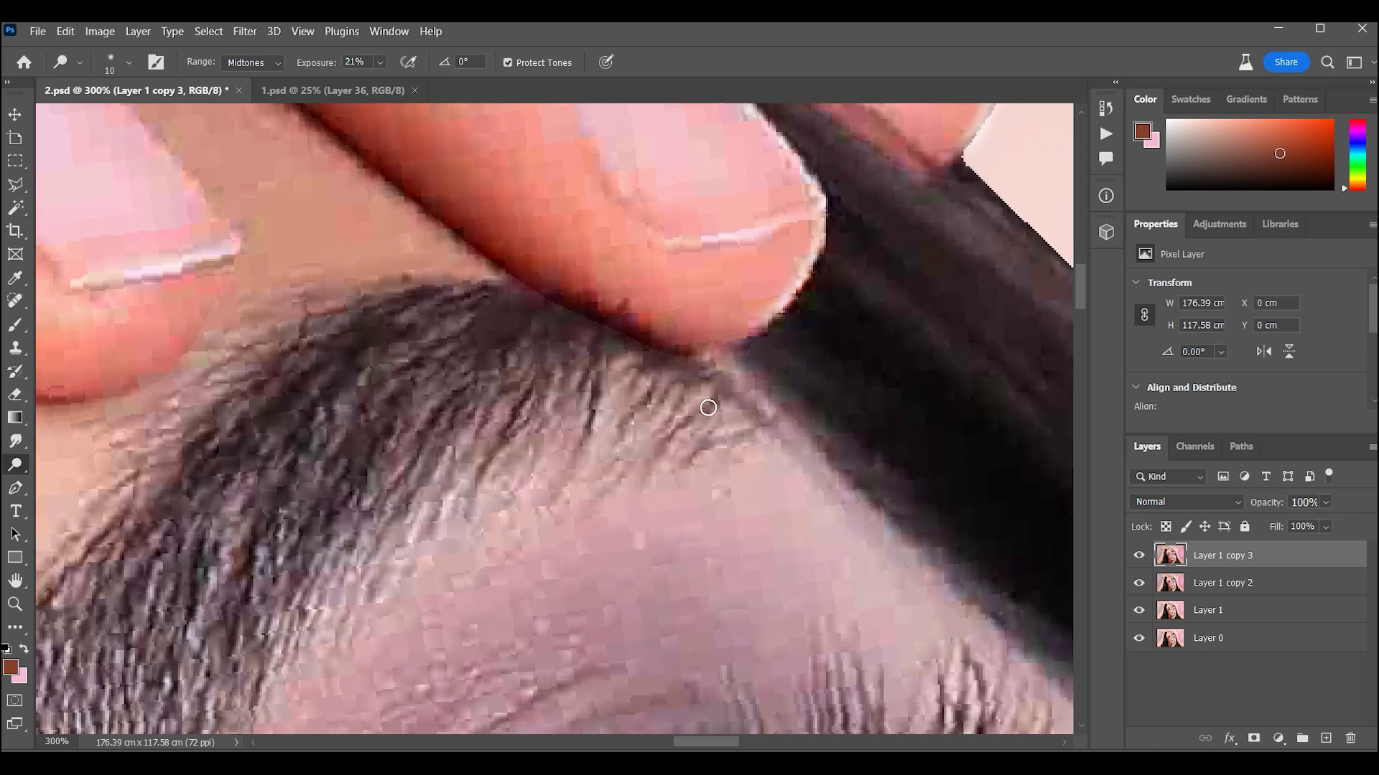
{"action": "key", "text": "ctrl+0"}
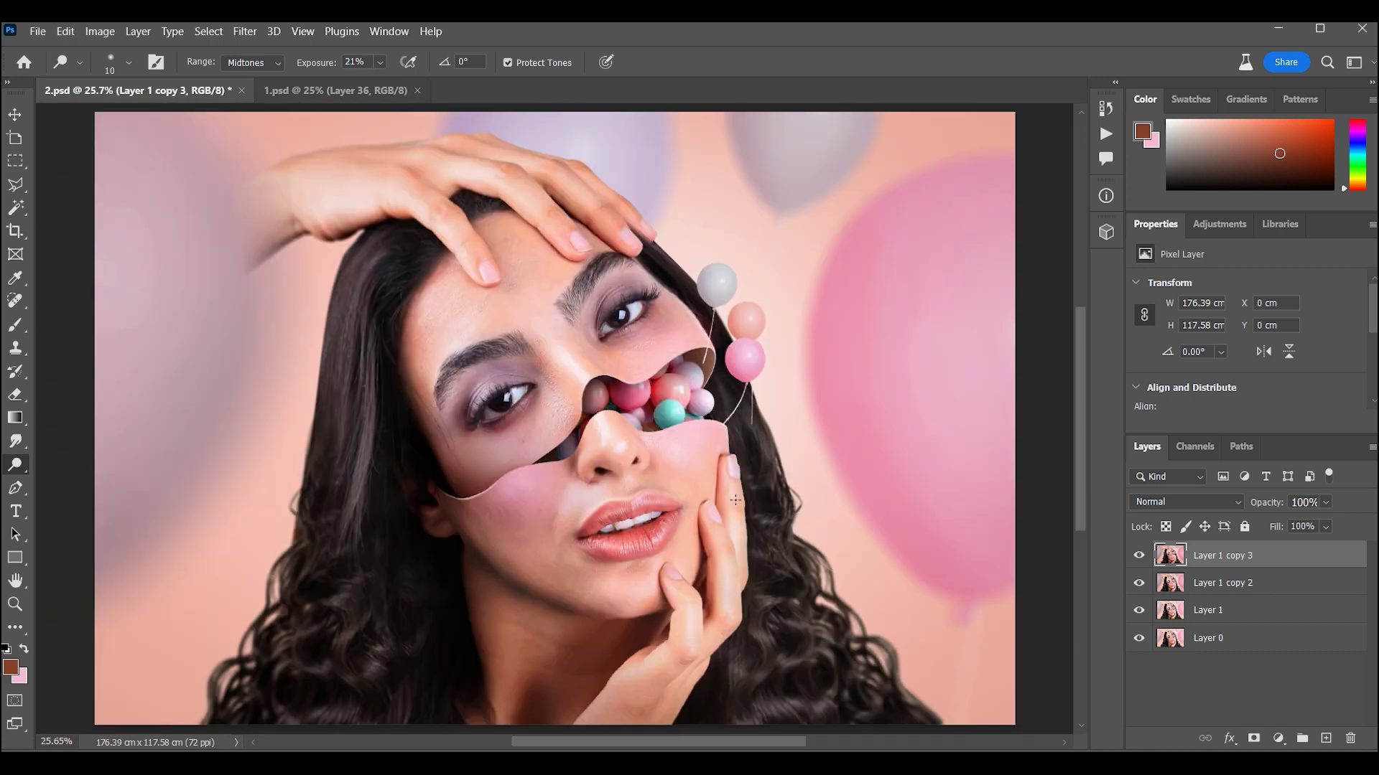
Inspect the fingertip and lower finger up close, then fit the whole image on screen
{"action": "left_click_drag", "start_coordinate": [736, 500], "coordinate": [676, 310]}
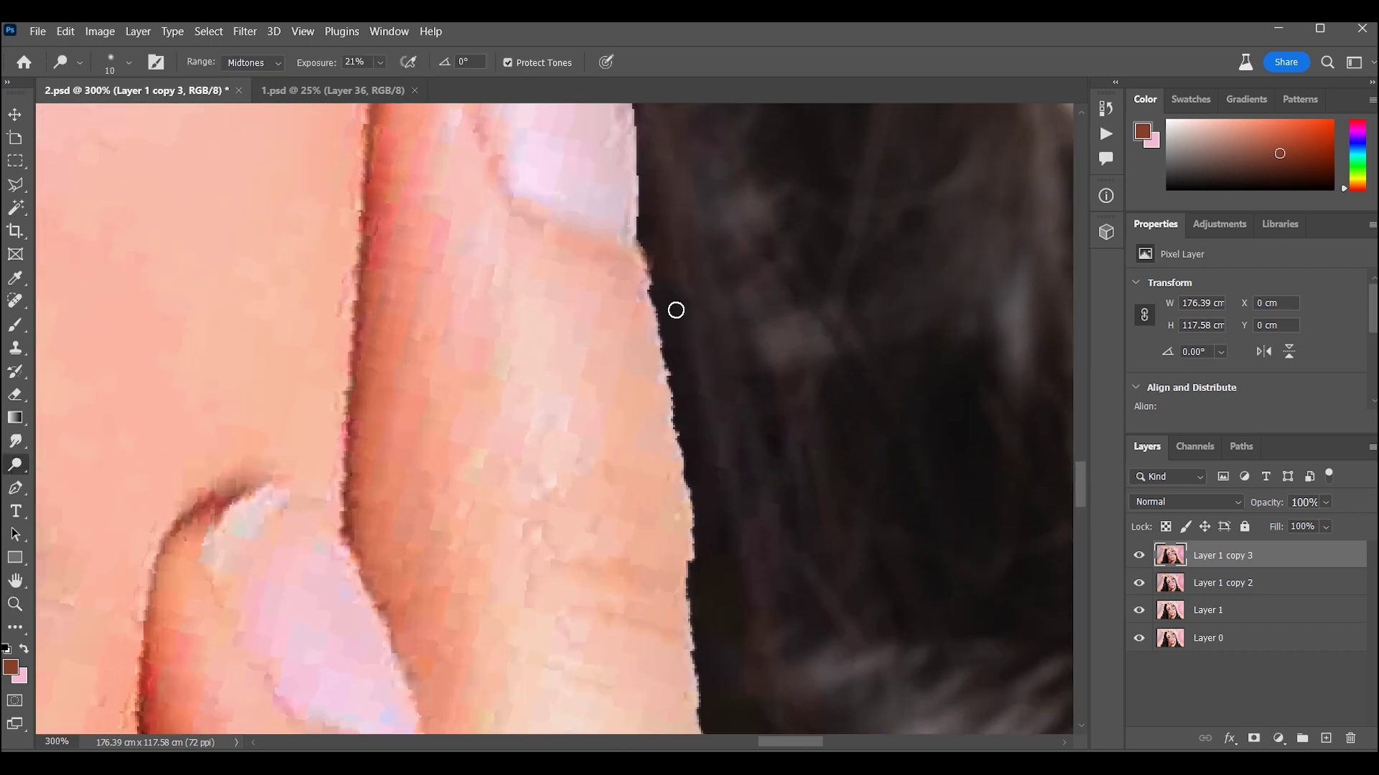
{"action": "left_click_drag", "start_coordinate": [683, 557], "coordinate": [637, 312]}
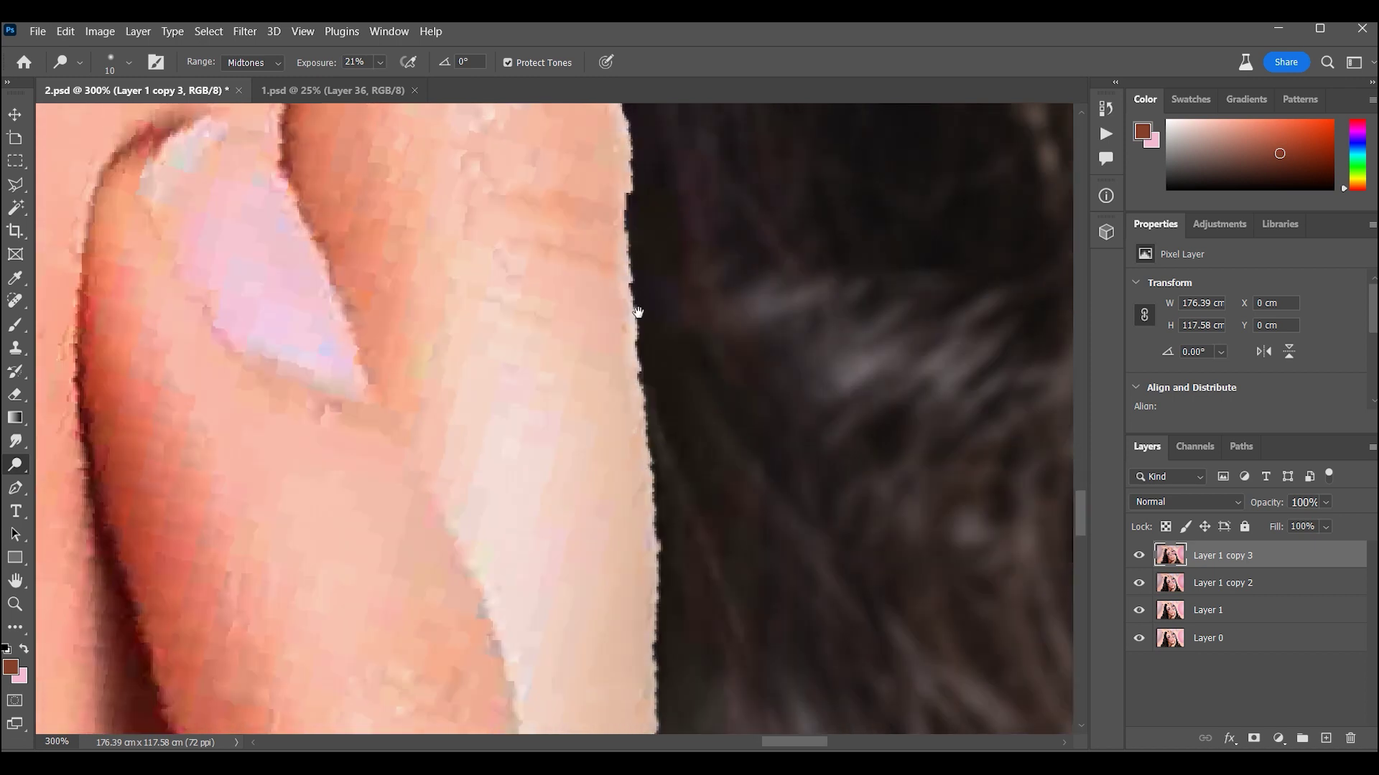
{"action": "scroll", "coordinate": [650, 373], "scroll_direction": "down", "scroll_amount": 2}
{"action": "scroll", "coordinate": [661, 431], "scroll_direction": "down", "scroll_amount": 2}
{"action": "scroll", "coordinate": [657, 531], "scroll_direction": "down", "scroll_amount": 2}
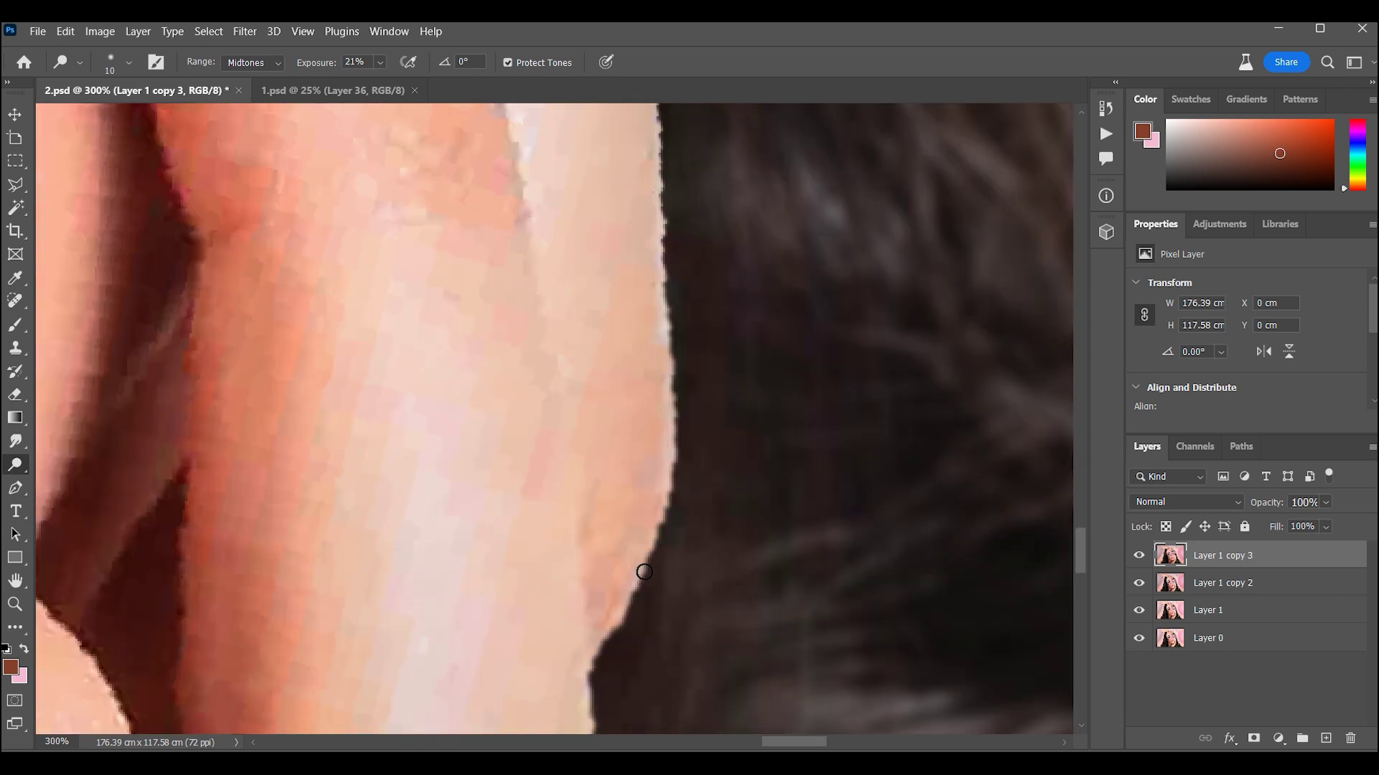
{"action": "key", "text": "ctrl+0"}
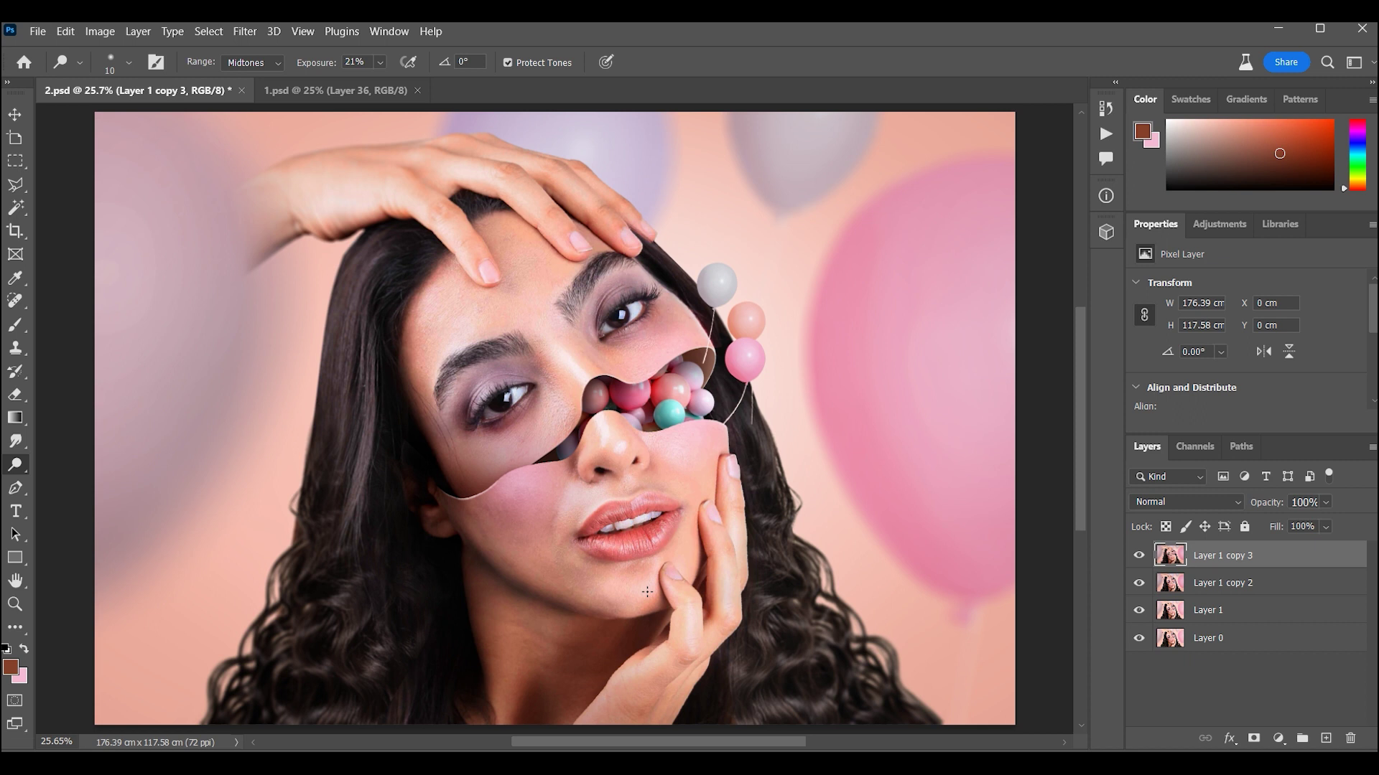
Add a new layer and paint white over the eye, cheek and forehead with a large soft brush
{"action": "left_click", "coordinate": [1330, 740]}
{"action": "left_click", "coordinate": [10, 667]}
{"action": "left_click", "coordinate": [903, 309]}
{"action": "left_click", "coordinate": [1317, 295]}
{"action": "key", "text": "bracketright"}
{"action": "key", "text": "bracketright"}
{"action": "key", "text": "bracketright"}
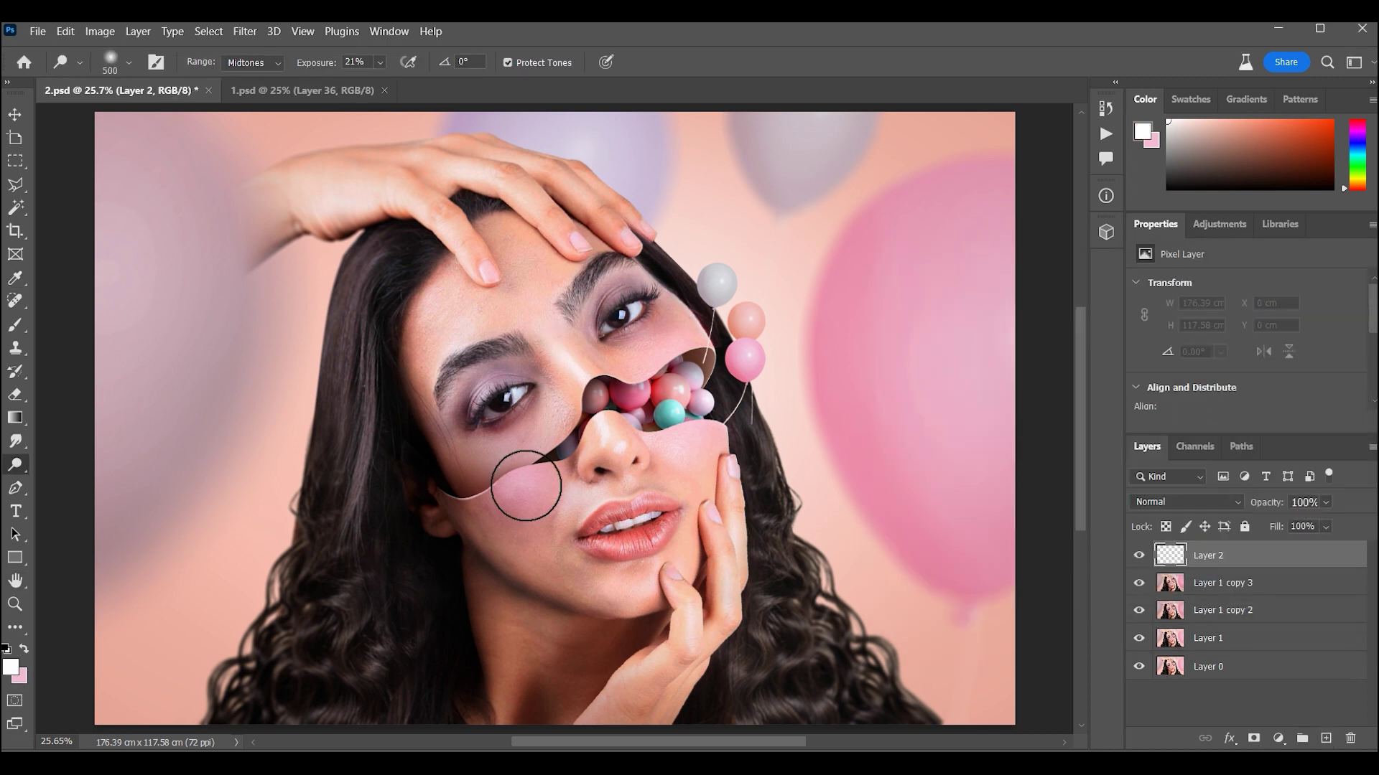
{"action": "left_click_drag", "start_coordinate": [380, 62], "coordinate": [393, 86]}
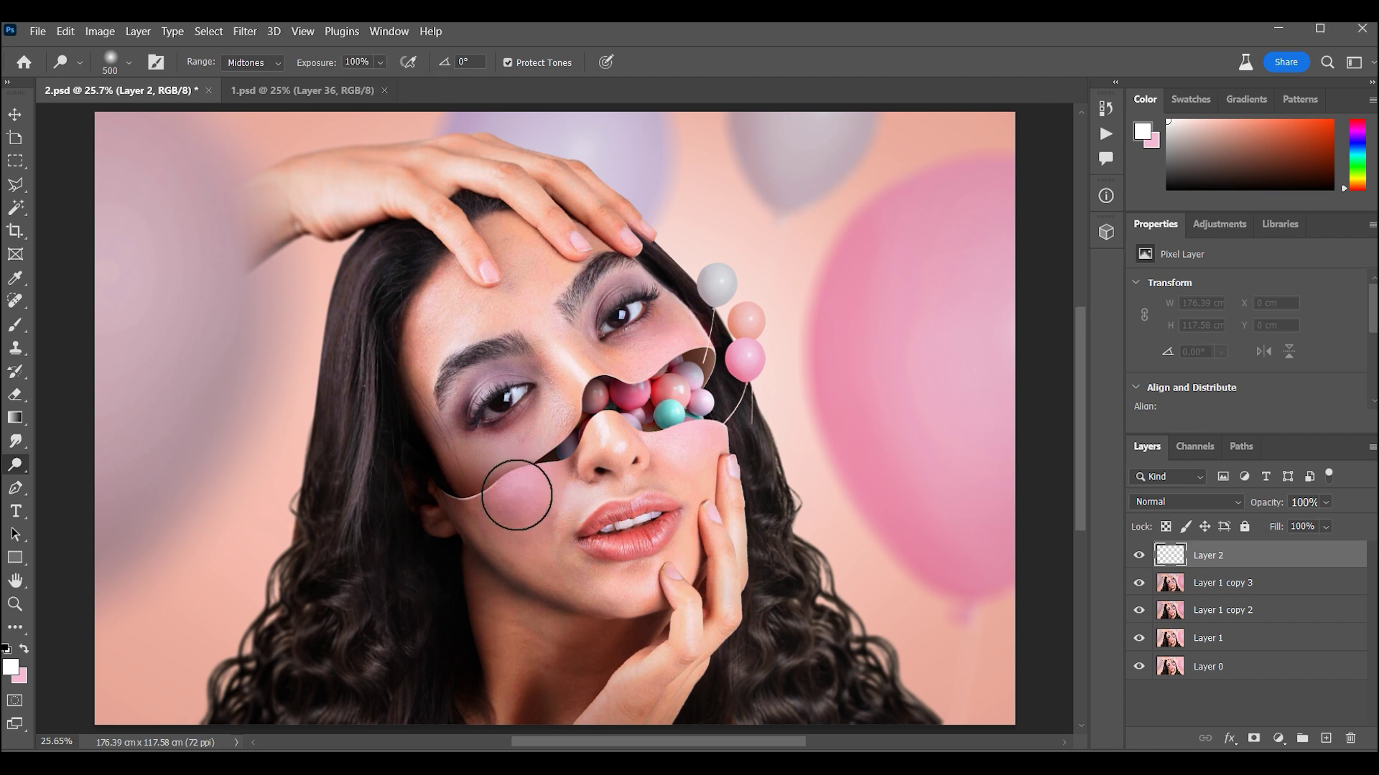
{"action": "left_click", "coordinate": [15, 161]}
{"action": "left_click", "coordinate": [15, 326]}
{"action": "mouse_move", "coordinate": [460, 531]}
{"action": "left_mouse_down"}
{"action": "mouse_move", "coordinate": [508, 492]}
{"action": "mouse_move", "coordinate": [527, 446]}
{"action": "left_mouse_up"}
{"action": "mouse_move", "coordinate": [646, 445]}
{"action": "left_mouse_down"}
{"action": "mouse_move", "coordinate": [713, 345]}
{"action": "mouse_move", "coordinate": [668, 309]}
{"action": "left_mouse_up"}
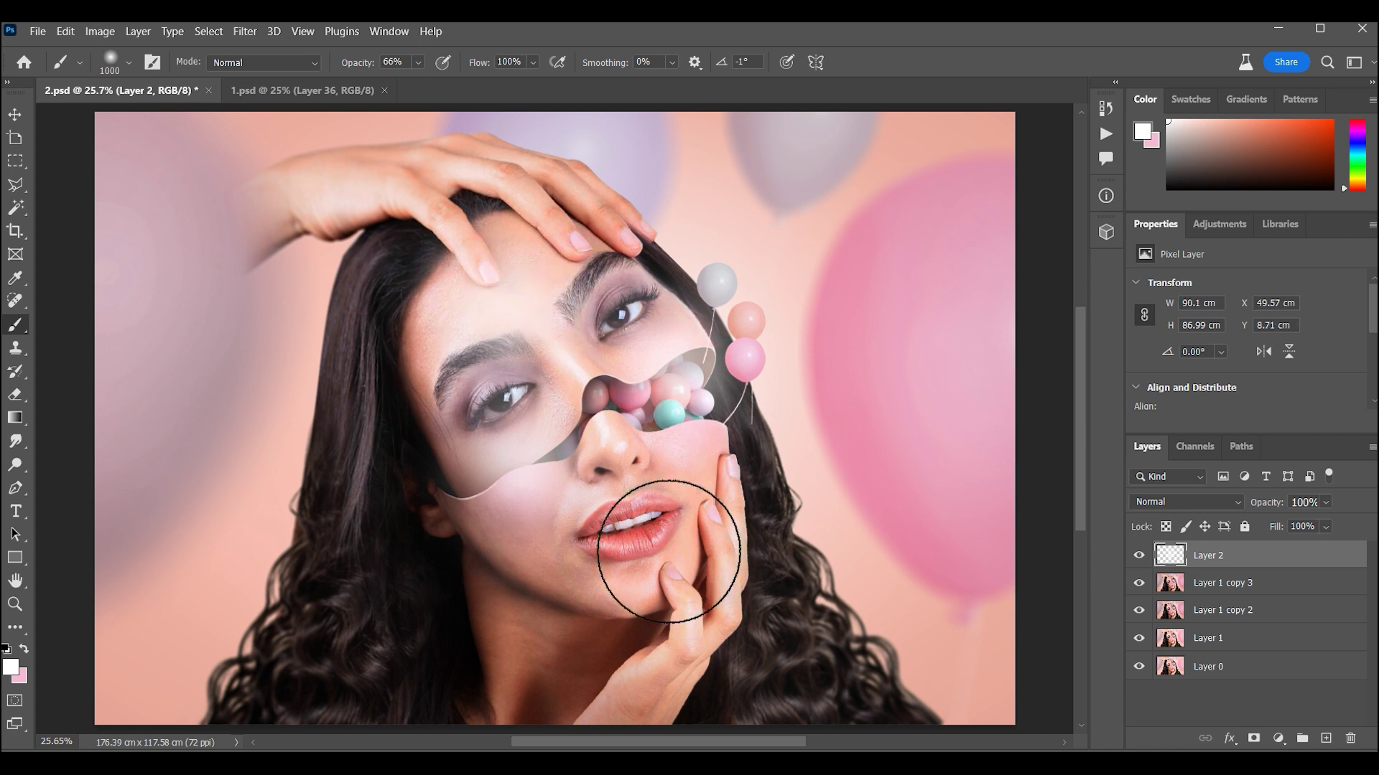
Blend the white layer as Overlay at low opacity, paint more glow, and add a layer mask
{"action": "left_click", "coordinate": [1186, 502]}
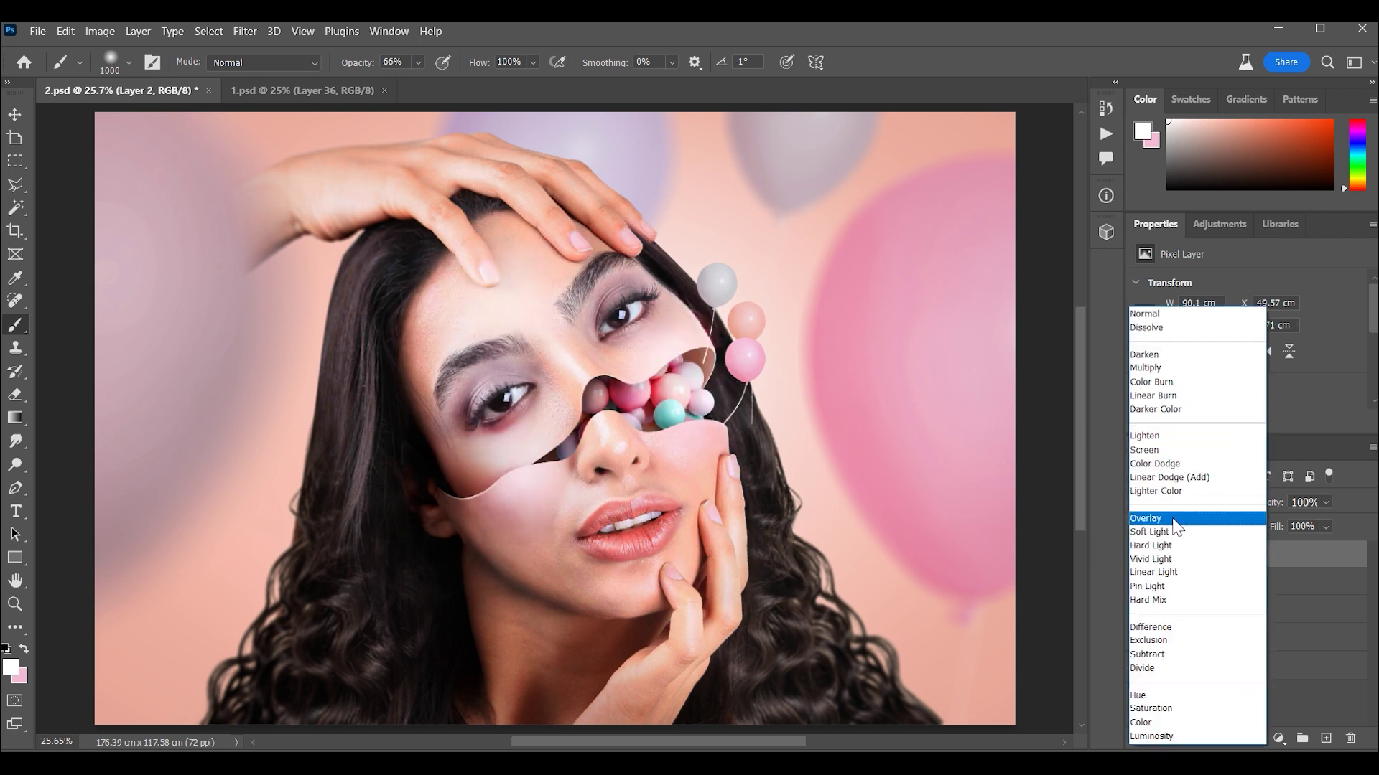
{"action": "left_click", "coordinate": [1171, 519]}
{"action": "left_click_drag", "start_coordinate": [1326, 502], "coordinate": [1275, 529]}
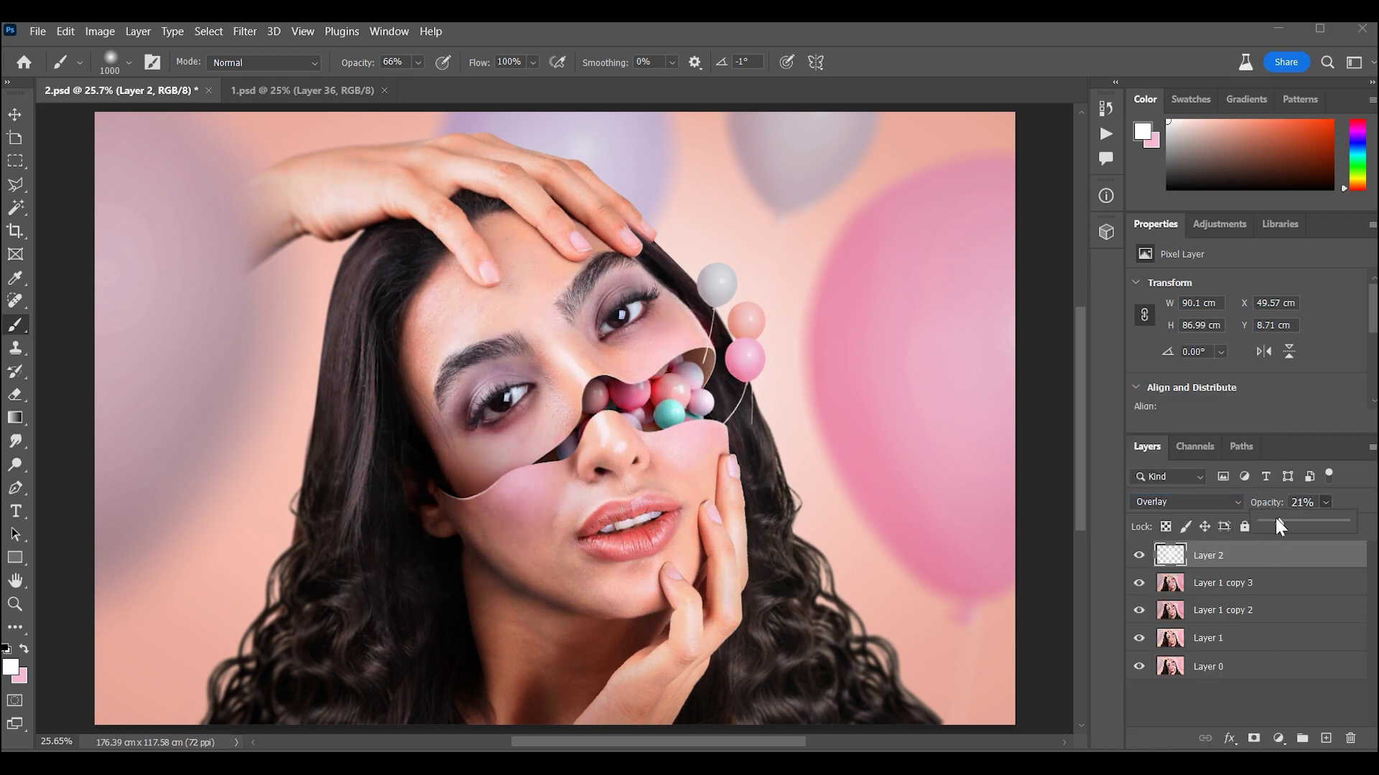
{"action": "left_click_drag", "start_coordinate": [711, 302], "coordinate": [682, 338]}
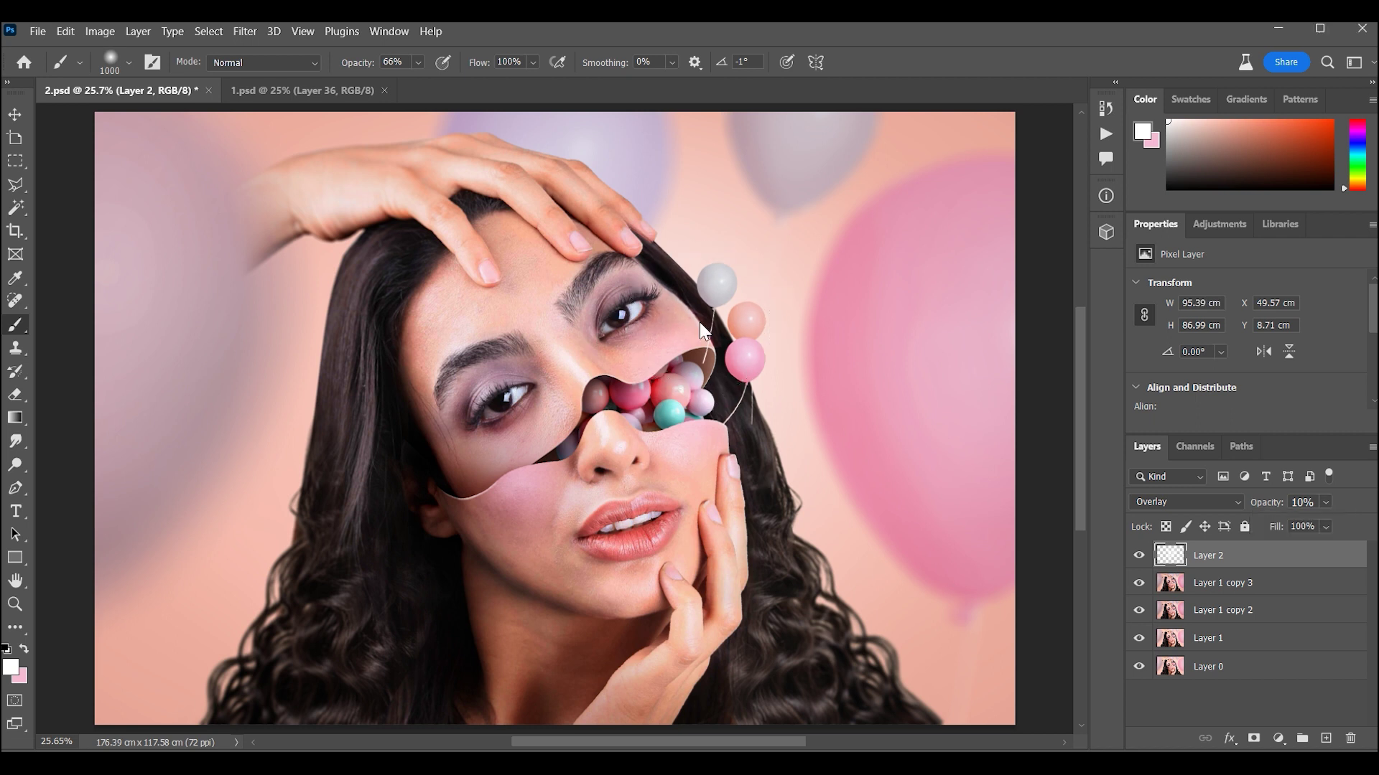
{"action": "key", "text": "bracketright"}
{"action": "key", "text": "bracketright"}
{"action": "key", "text": "bracketright"}
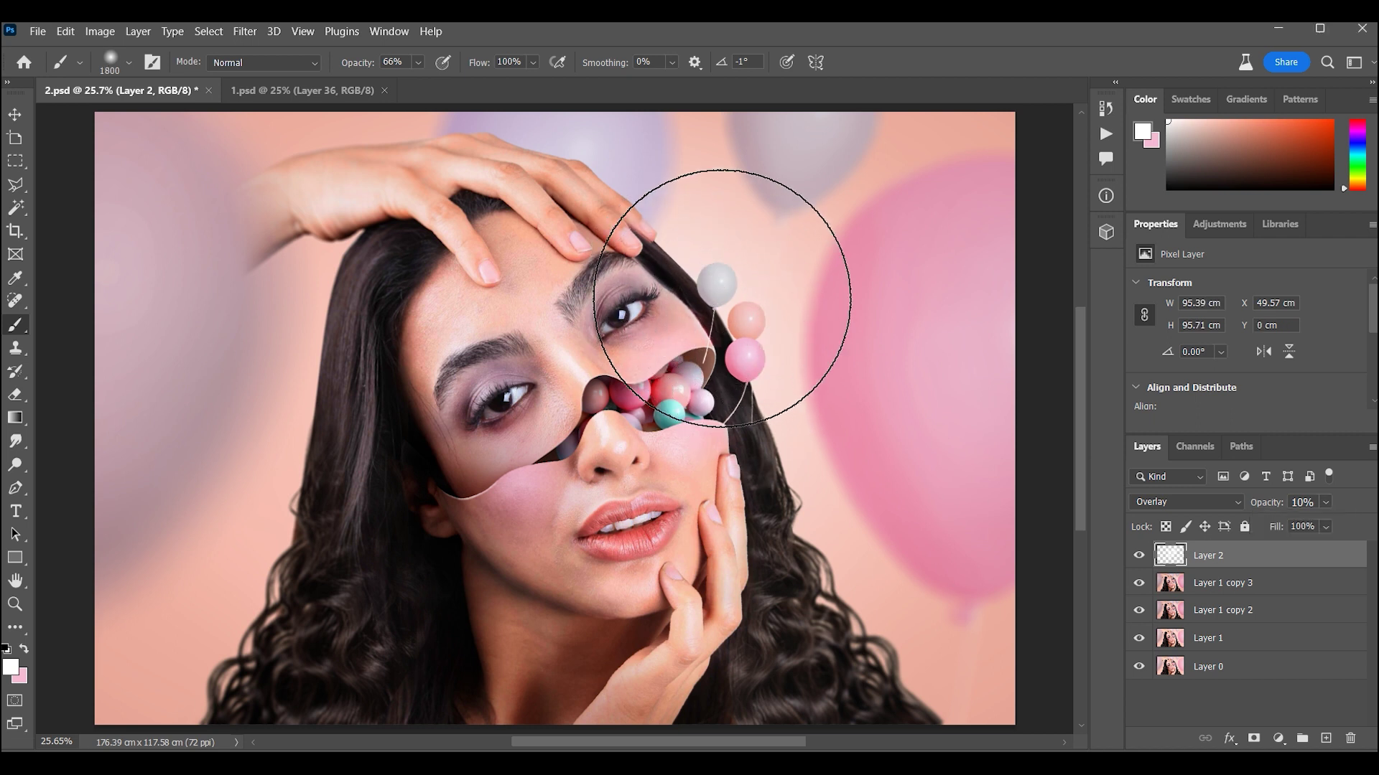
{"action": "left_click_drag", "start_coordinate": [770, 292], "coordinate": [825, 402]}
{"action": "left_click_drag", "start_coordinate": [1325, 504], "coordinate": [1302, 525]}
{"action": "left_click", "coordinate": [1254, 738]}
Mask away part of the glow in black, compare visibility, and lower opacity to 16%
{"action": "key", "text": "d"}
{"action": "mouse_move", "coordinate": [438, 450]}
{"action": "left_mouse_down"}
{"action": "mouse_move", "coordinate": [462, 523]}
{"action": "mouse_move", "coordinate": [338, 400]}
{"action": "left_mouse_up"}
{"action": "left_click", "coordinate": [1139, 556]}
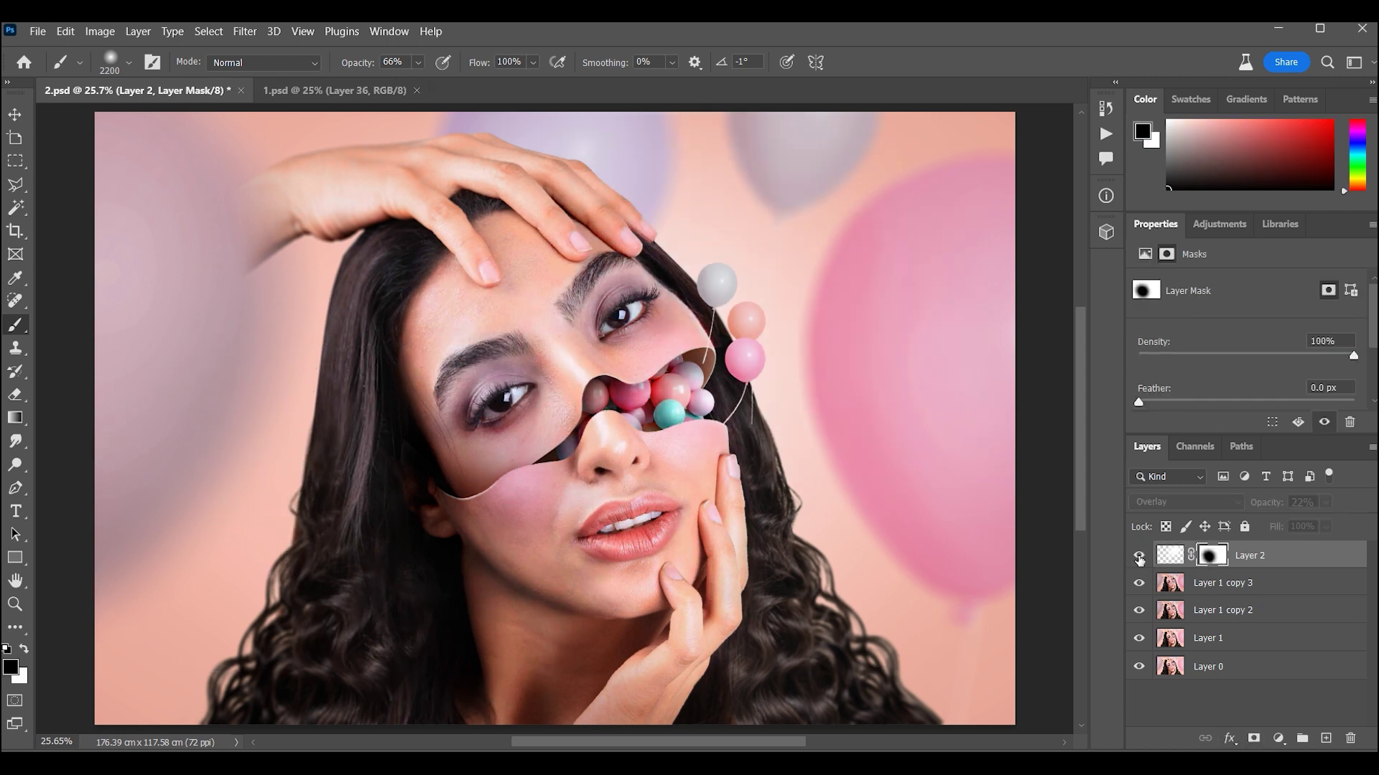
{"action": "left_click", "coordinate": [1325, 502]}
{"action": "left_click_drag", "start_coordinate": [1302, 522], "coordinate": [1299, 526]}
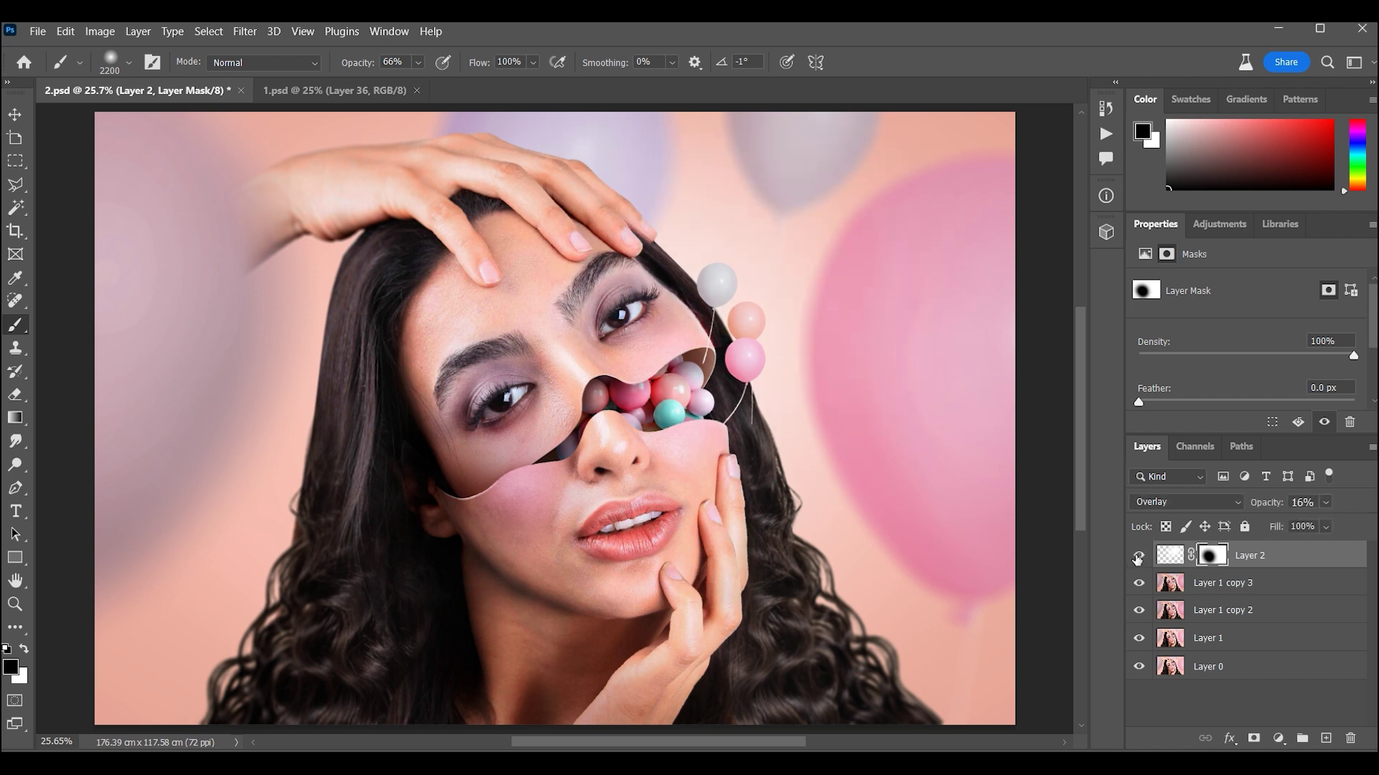
Move the glow slightly up and right, then drop its opacity to 8%
{"action": "key", "text": "ctrl+t"}
{"action": "mouse_move", "coordinate": [753, 330]}
{"action": "left_mouse_down"}
{"action": "mouse_move", "coordinate": [773, 368]}
{"action": "mouse_move", "coordinate": [763, 353]}
{"action": "left_mouse_up"}
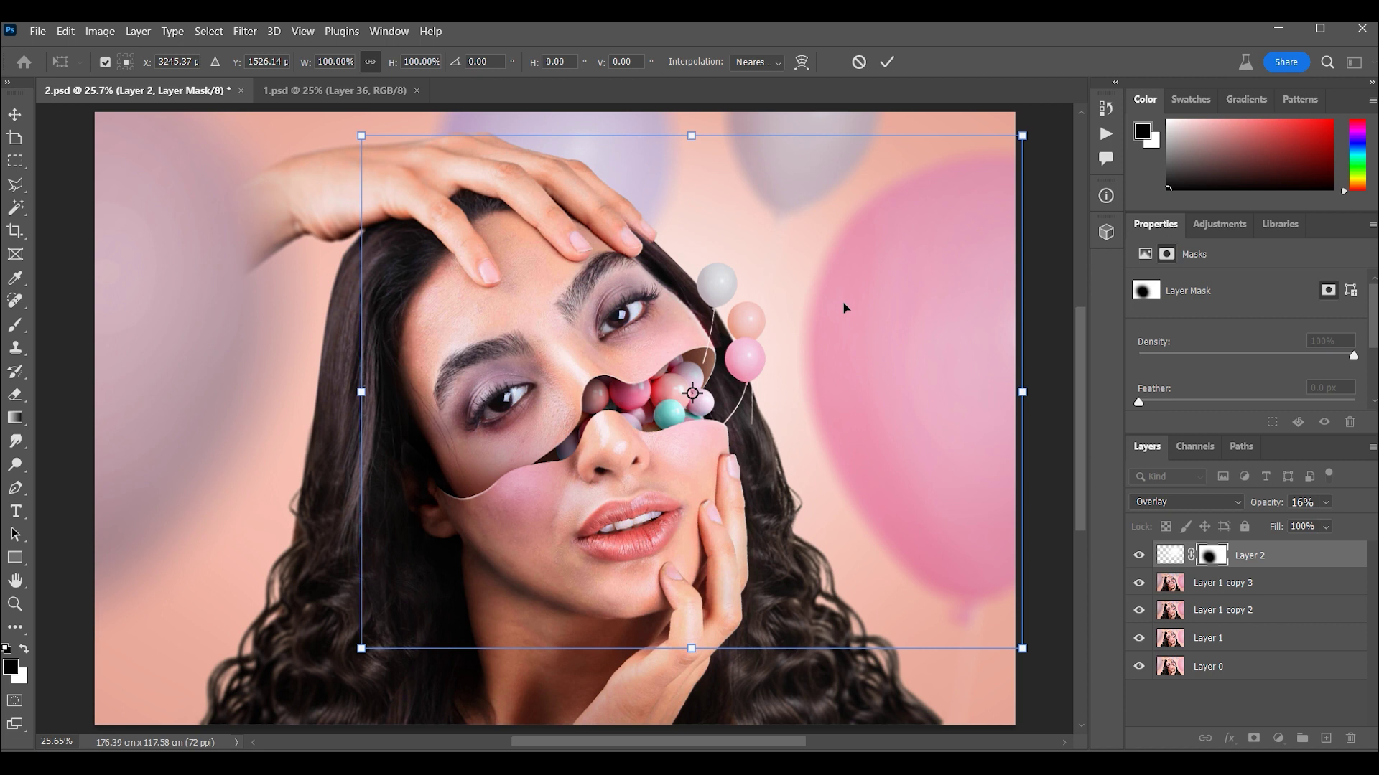
{"action": "key", "text": "Return"}
{"action": "key", "text": "b"}
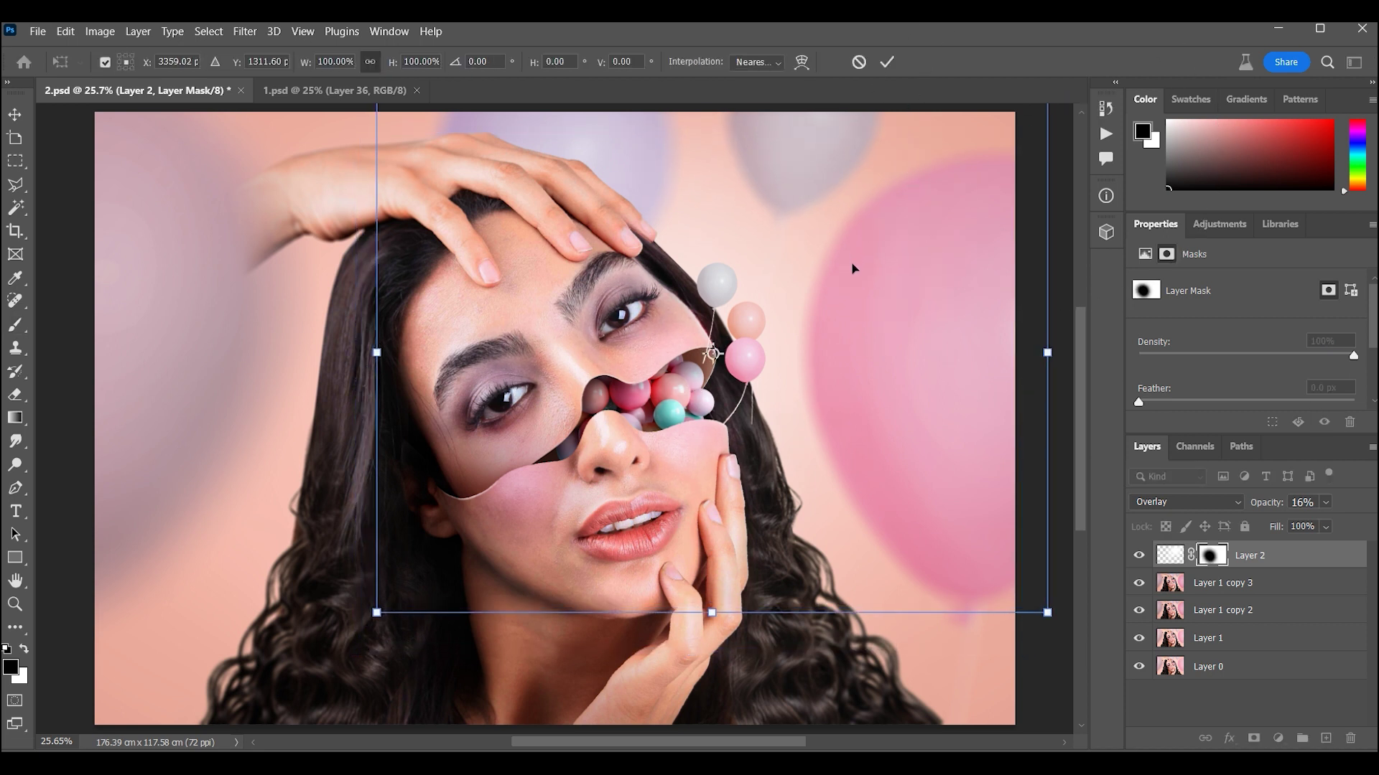
{"action": "left_click_drag", "start_coordinate": [1326, 503], "coordinate": [1288, 531]}
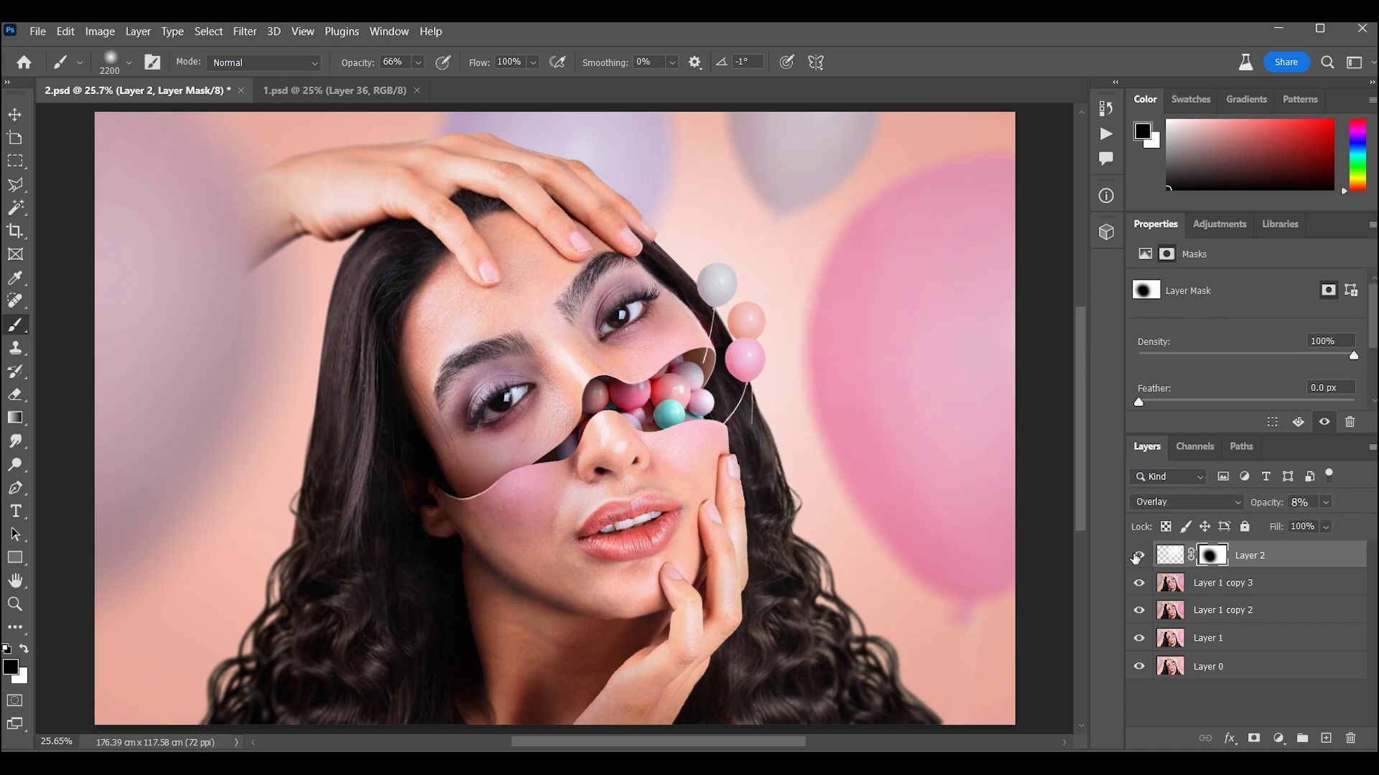
{"action": "key", "text": "bracketleft"}
{"action": "key", "text": "bracketleft"}
{"action": "key", "text": "bracketleft"}
{"action": "key", "text": "bracketleft"}
{"action": "key", "text": "bracketleft"}
{"action": "key", "text": "bracketleft"}
Create Layer 3 above the glow layer, leaving its blend mode at Normal
{"action": "left_click", "coordinate": [1325, 738]}
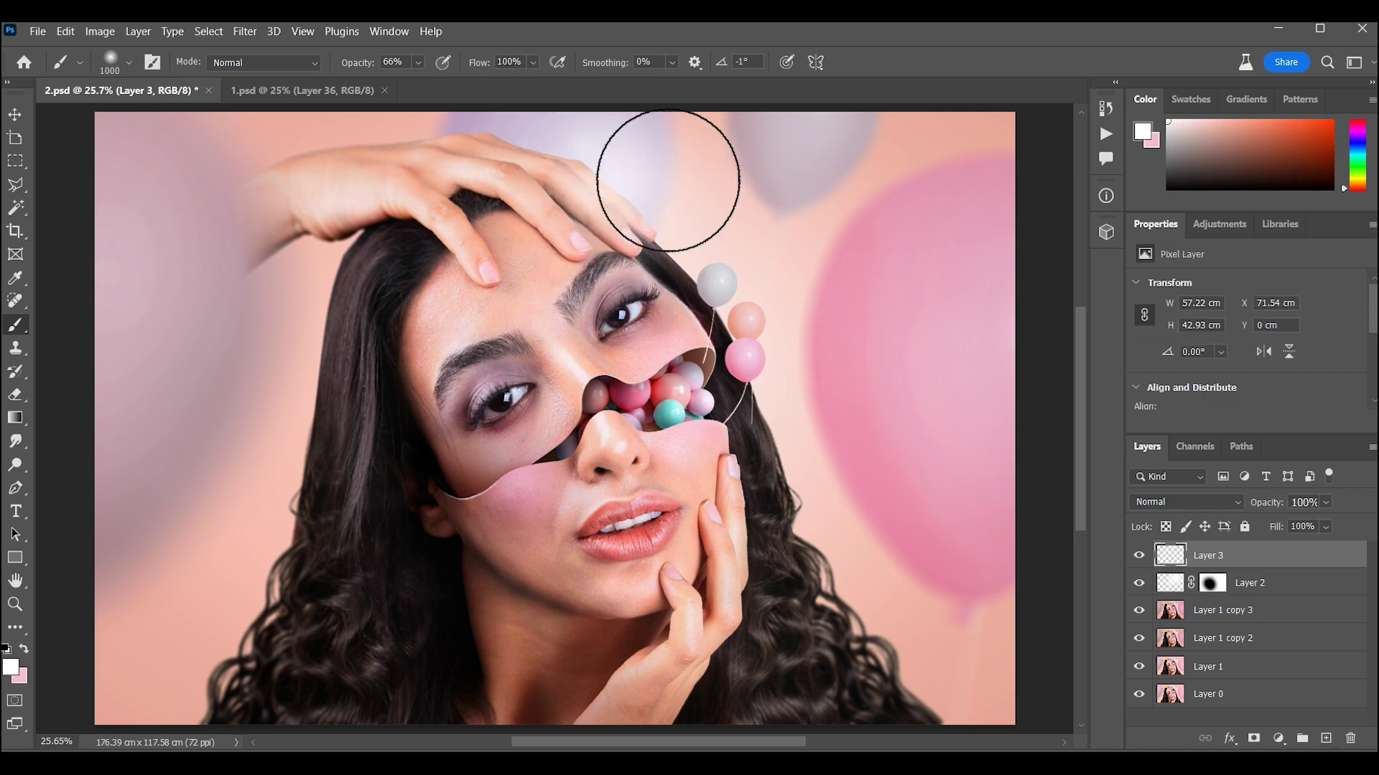
{"action": "left_click", "coordinate": [1192, 502]}
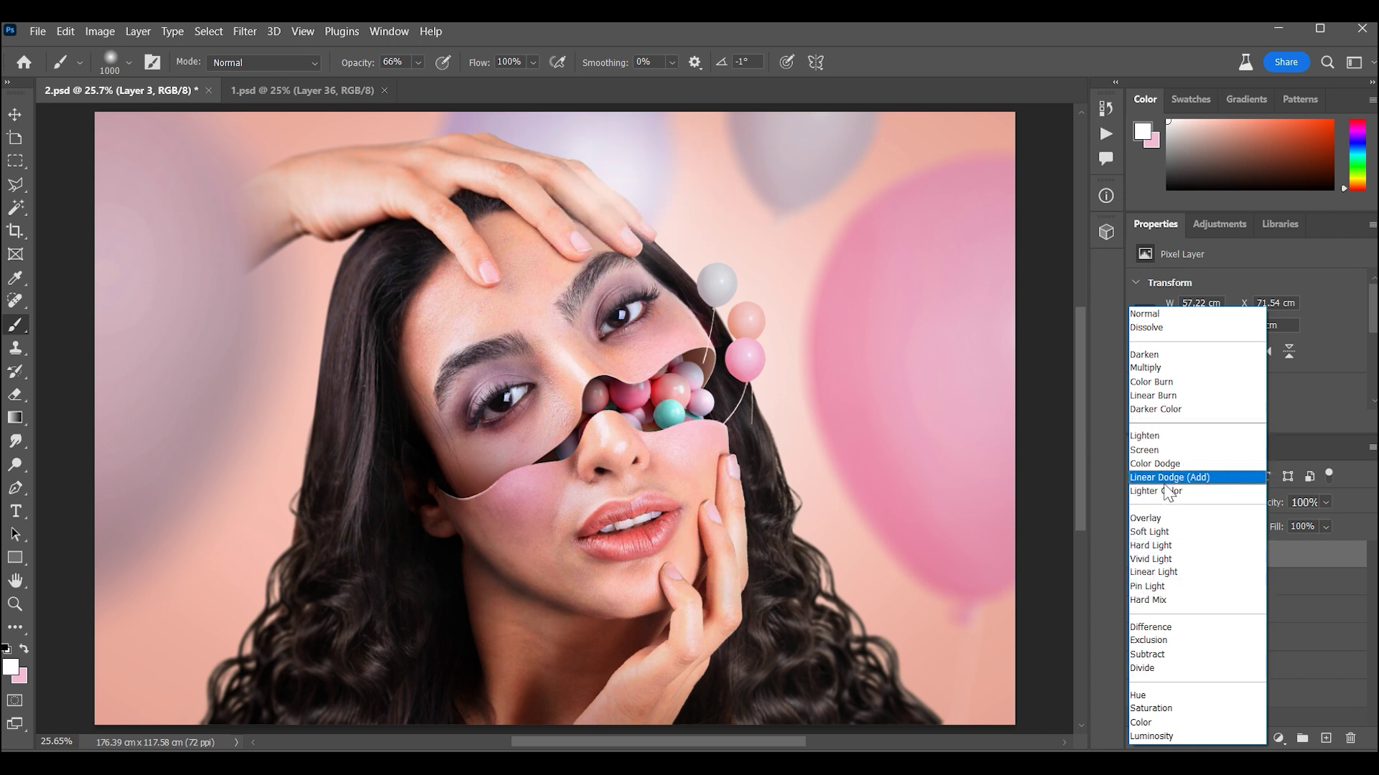
{"action": "key", "text": "Escape"}
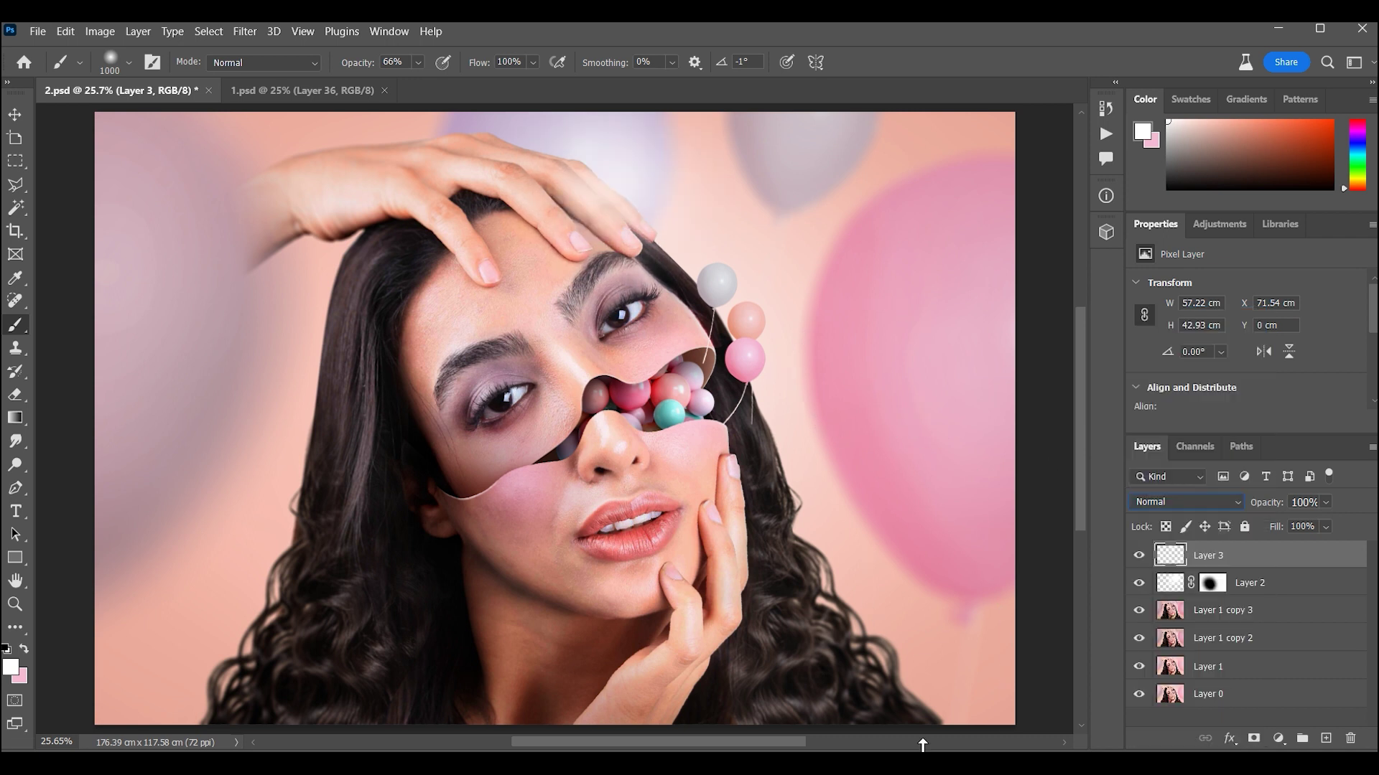